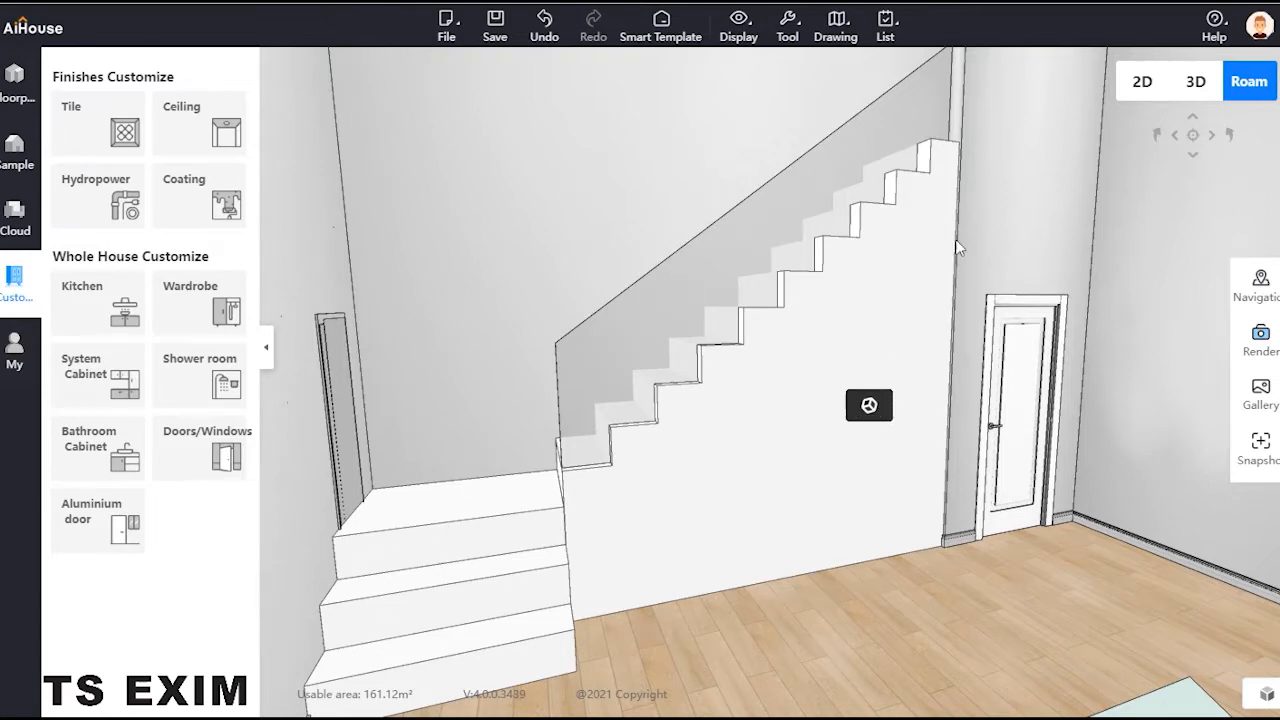
Step: Delete the black European solid wood stairs model covering the staircase in the 2D living room plan
left_click_drag(984, 352, 725, 585)
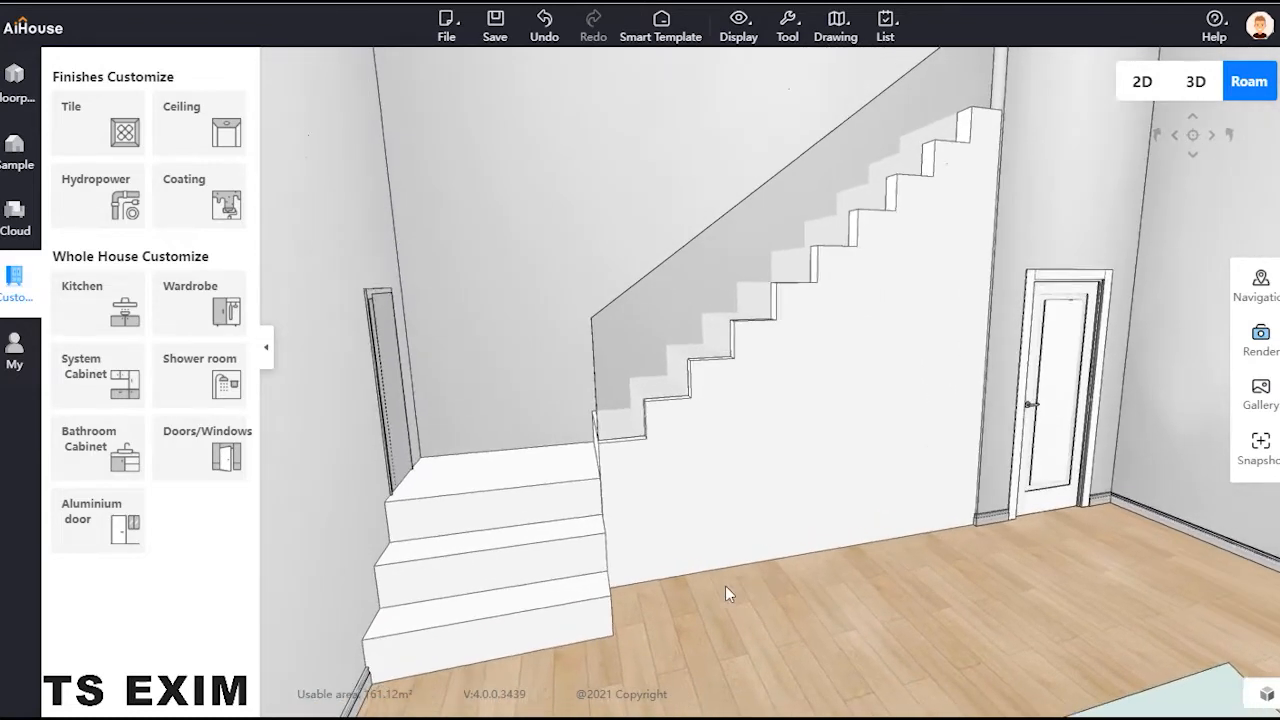
left_click(1141, 82)
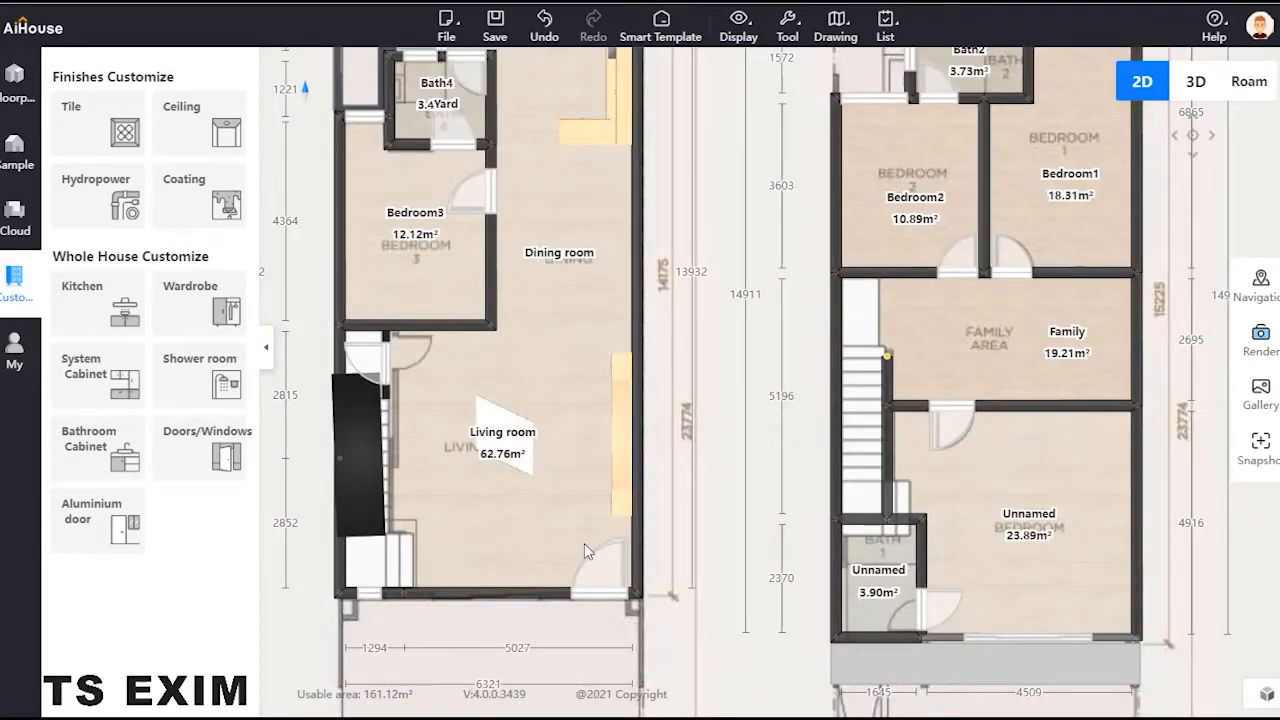
scroll(560, 450, "up", 3)
scroll(542, 405, "up", 5)
left_click(700, 297)
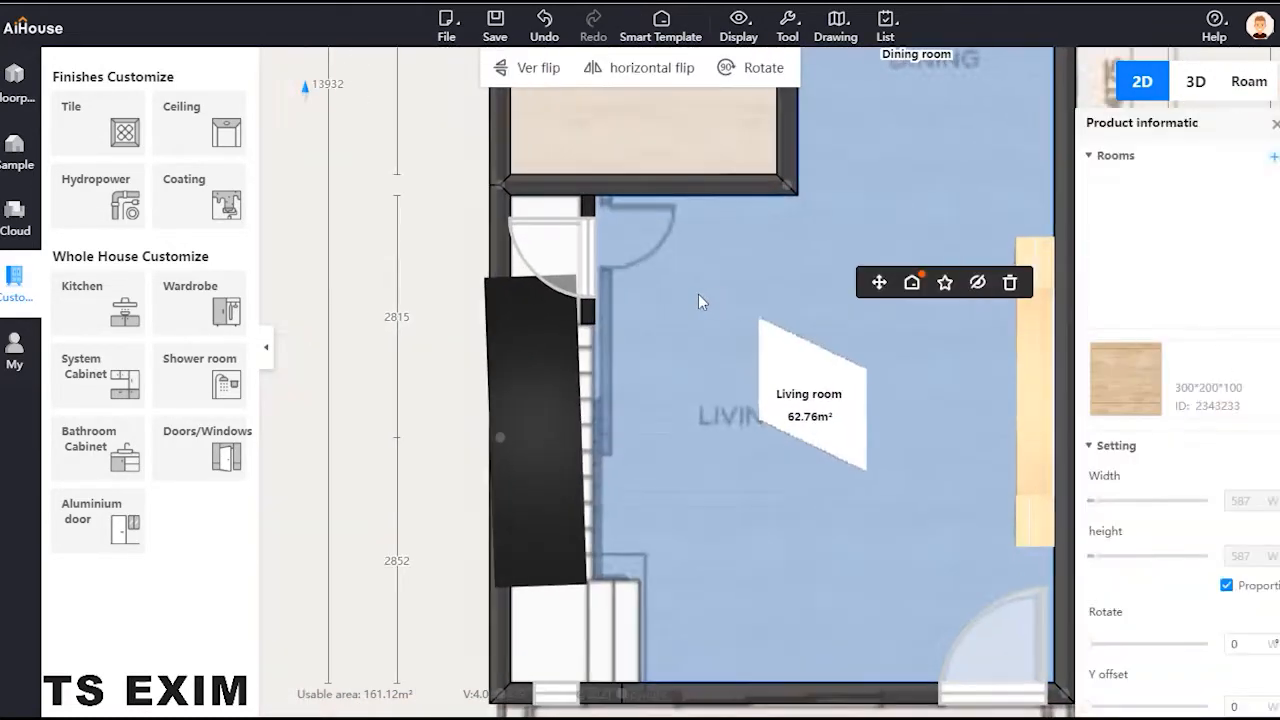
left_click(562, 487)
left_click(622, 403)
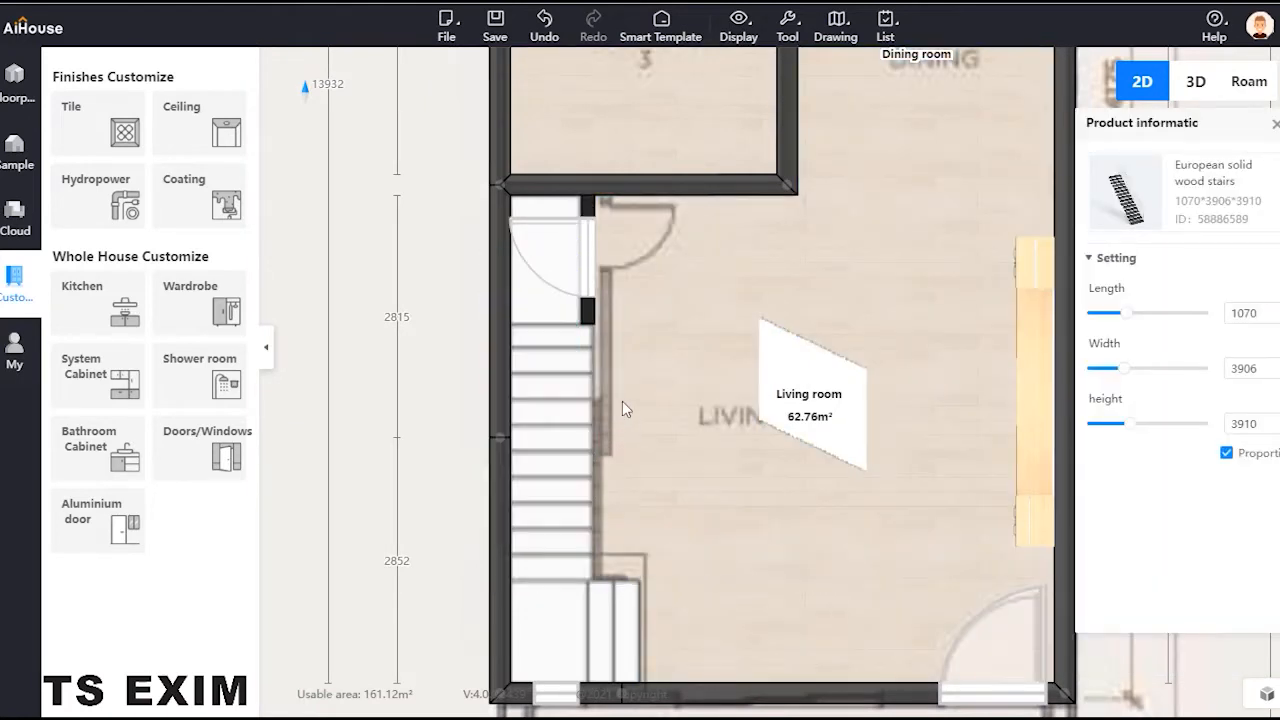
Step: Delete the door and the short column beside the staircase, keeping the living room itself
left_click(606, 274)
left_click(588, 282)
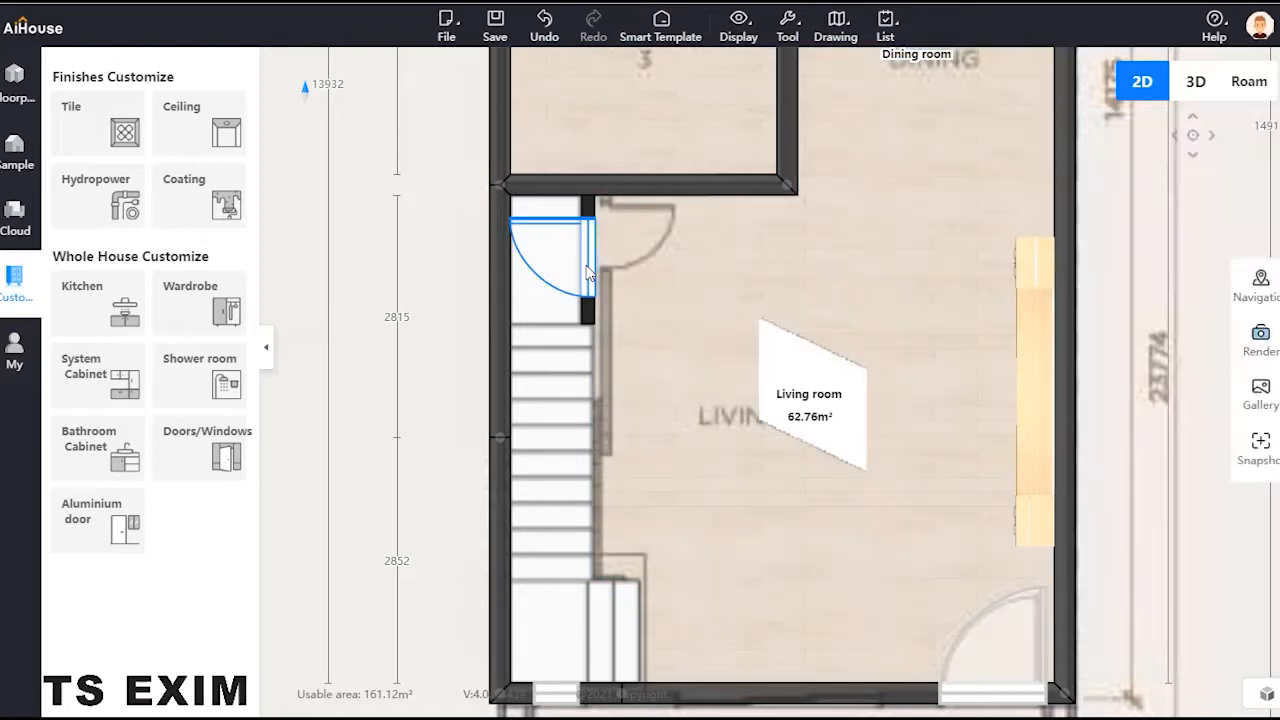
left_click(575, 287)
left_click(572, 282)
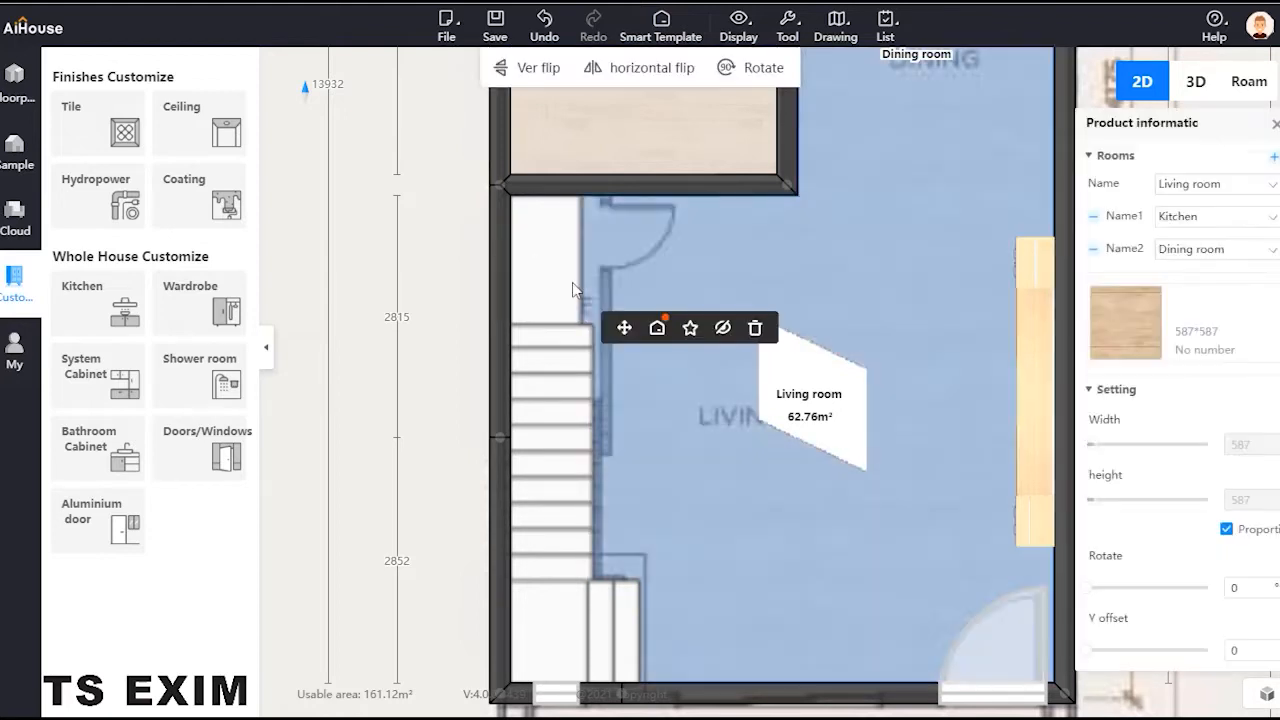
key("Delete")
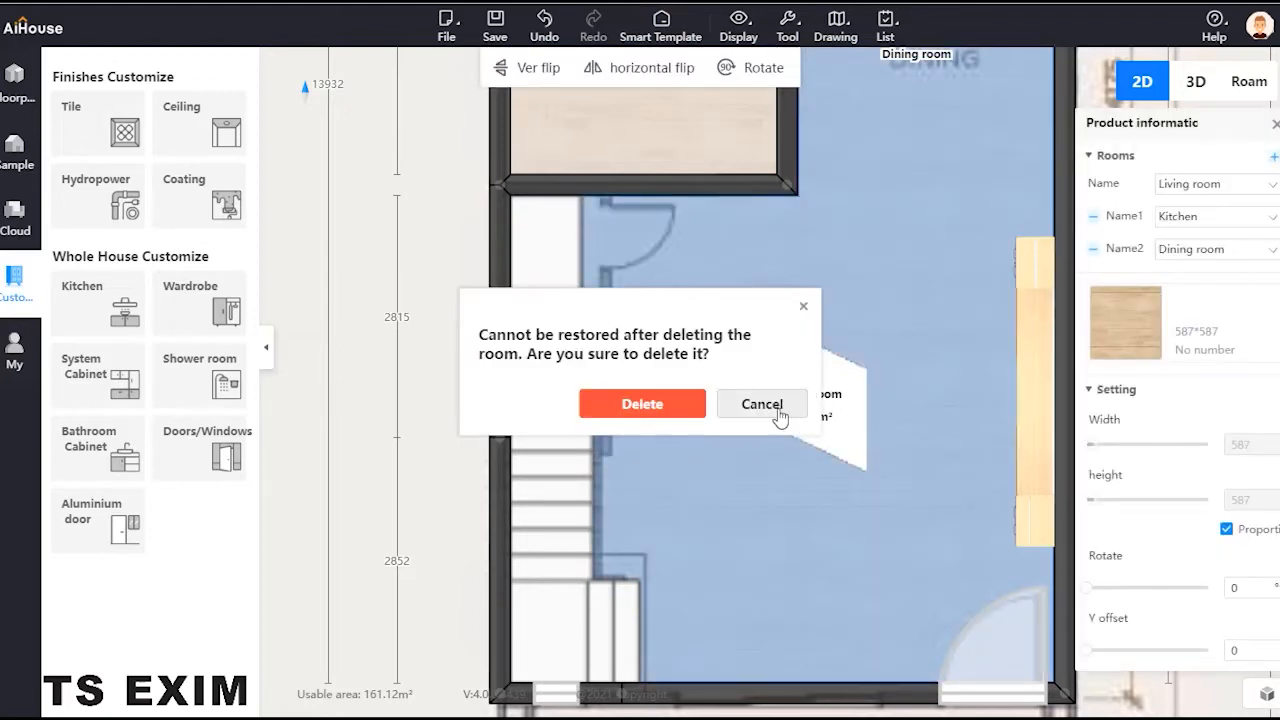
left_click(803, 306)
Step: Open the staircase model for editing in free modeling with the Living room as the chosen space
left_click(1249, 81)
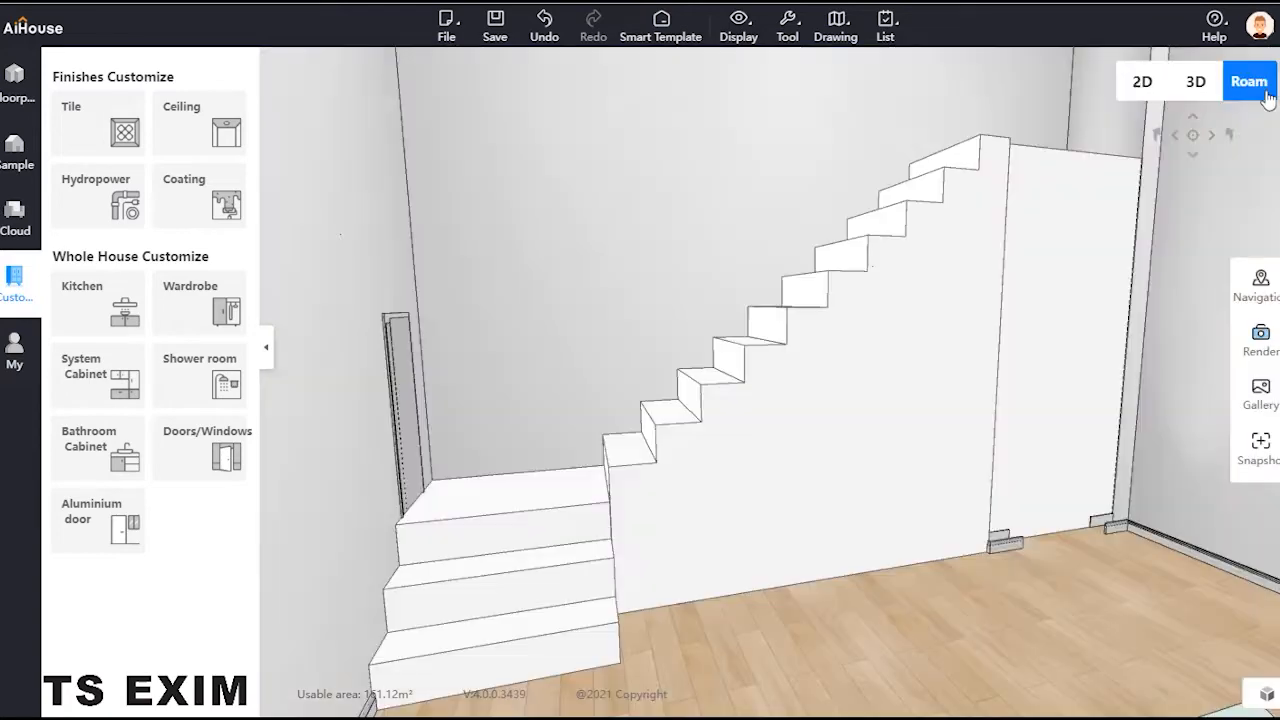
left_click(928, 390)
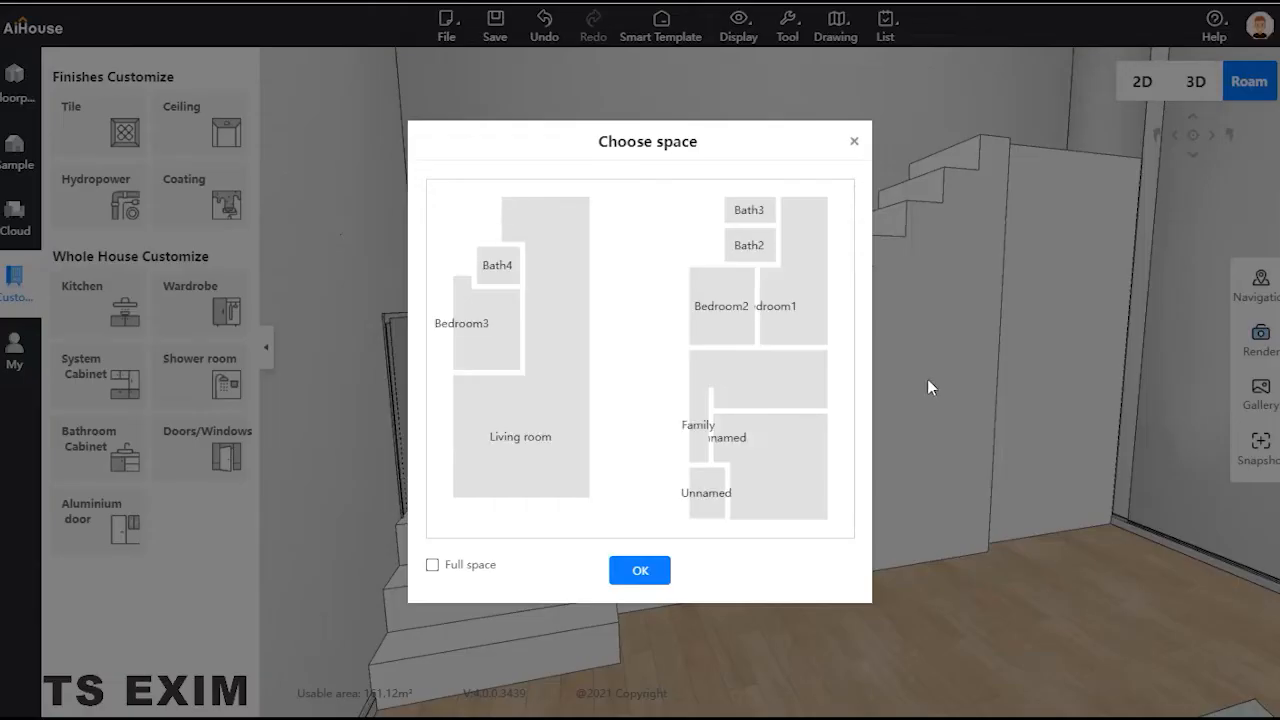
left_click(655, 570)
left_click(776, 401)
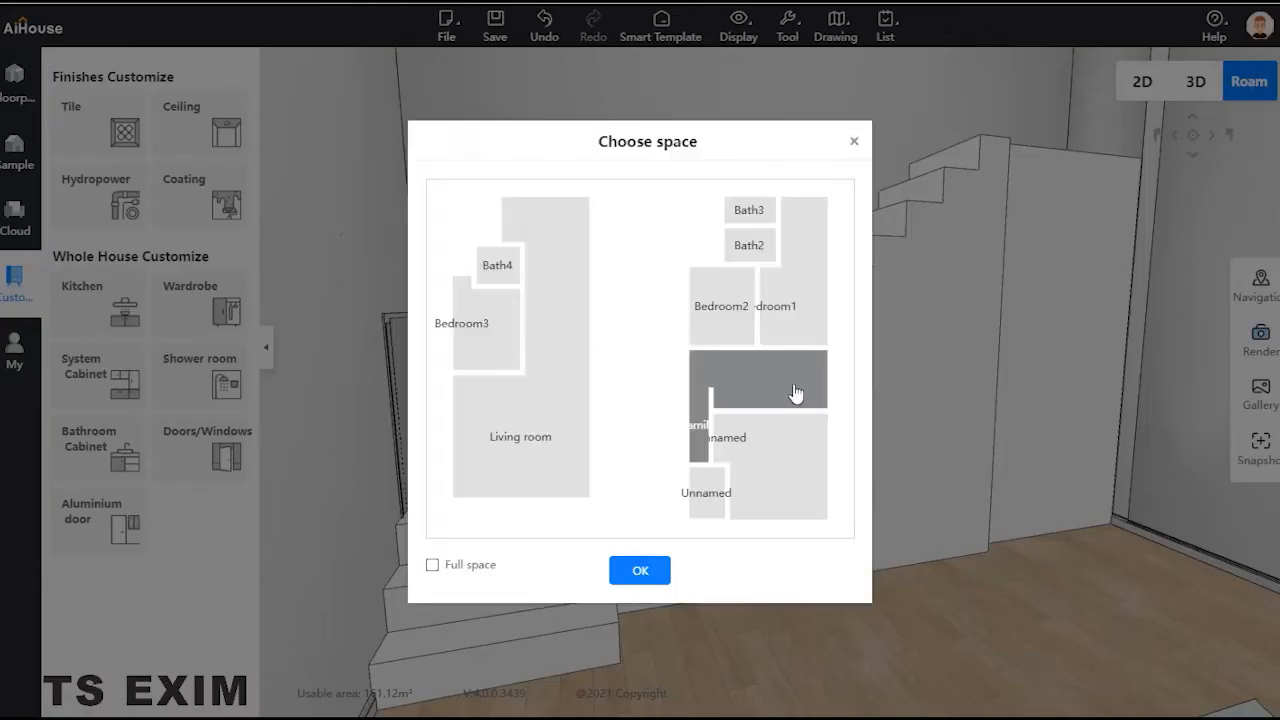
left_click(640, 572)
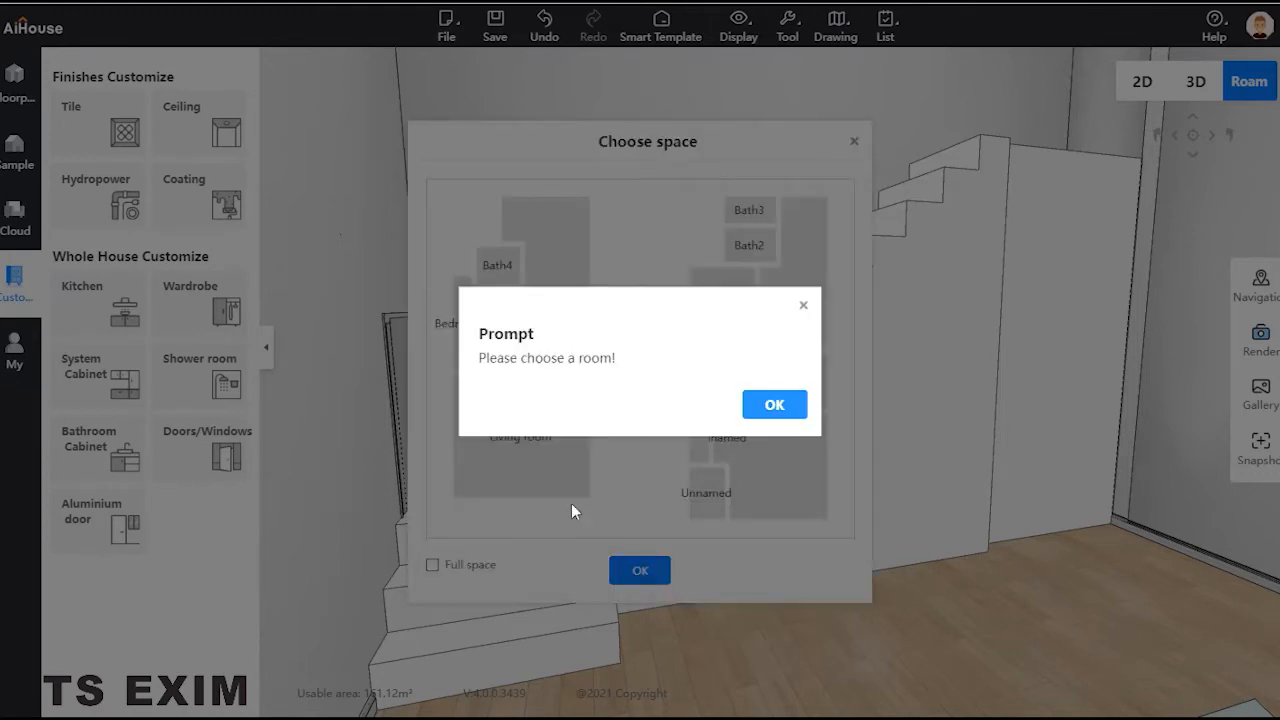
left_click(772, 404)
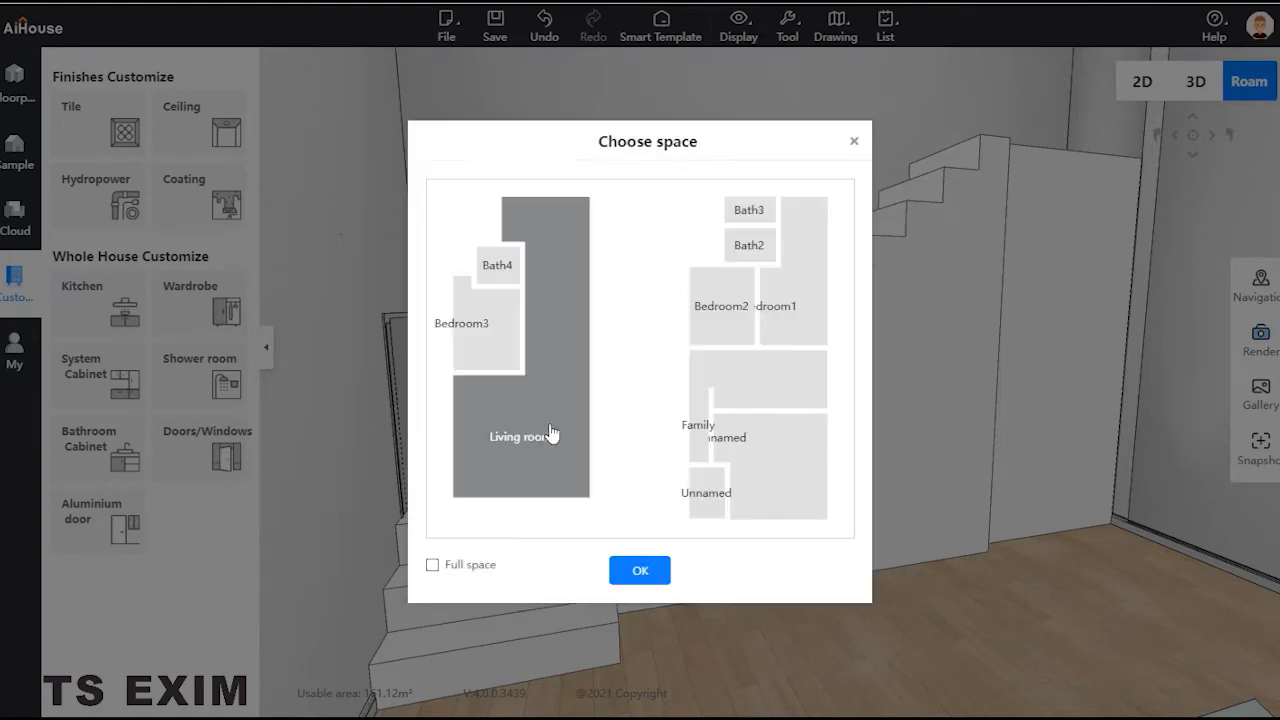
left_click(641, 570)
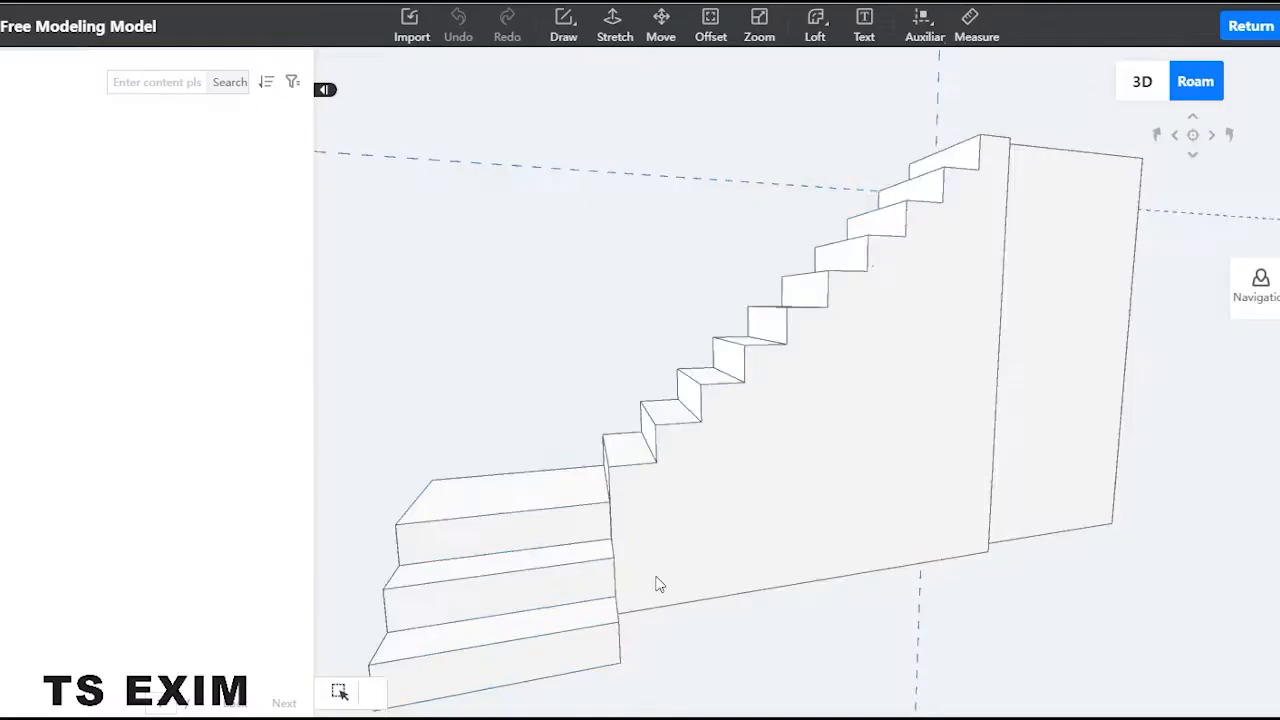
Step: Delete the whole staircase model and return from free modeling to the room design
left_click(986, 306)
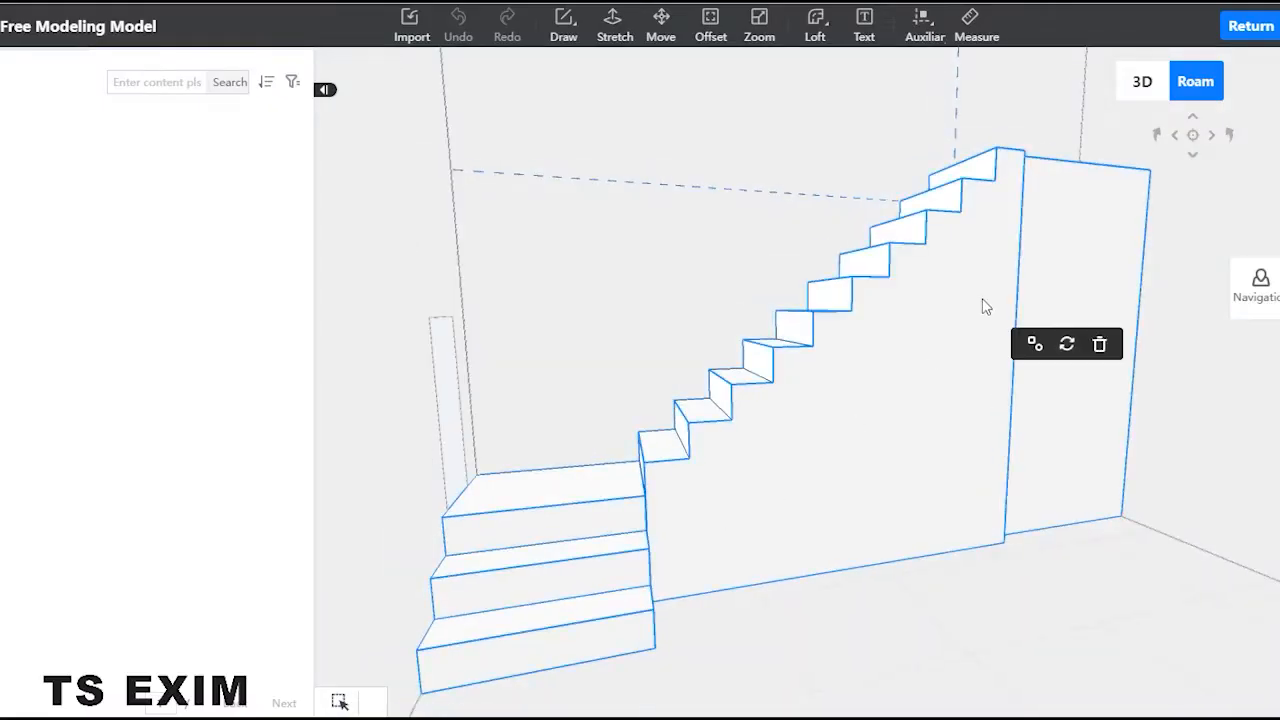
left_click(1103, 343)
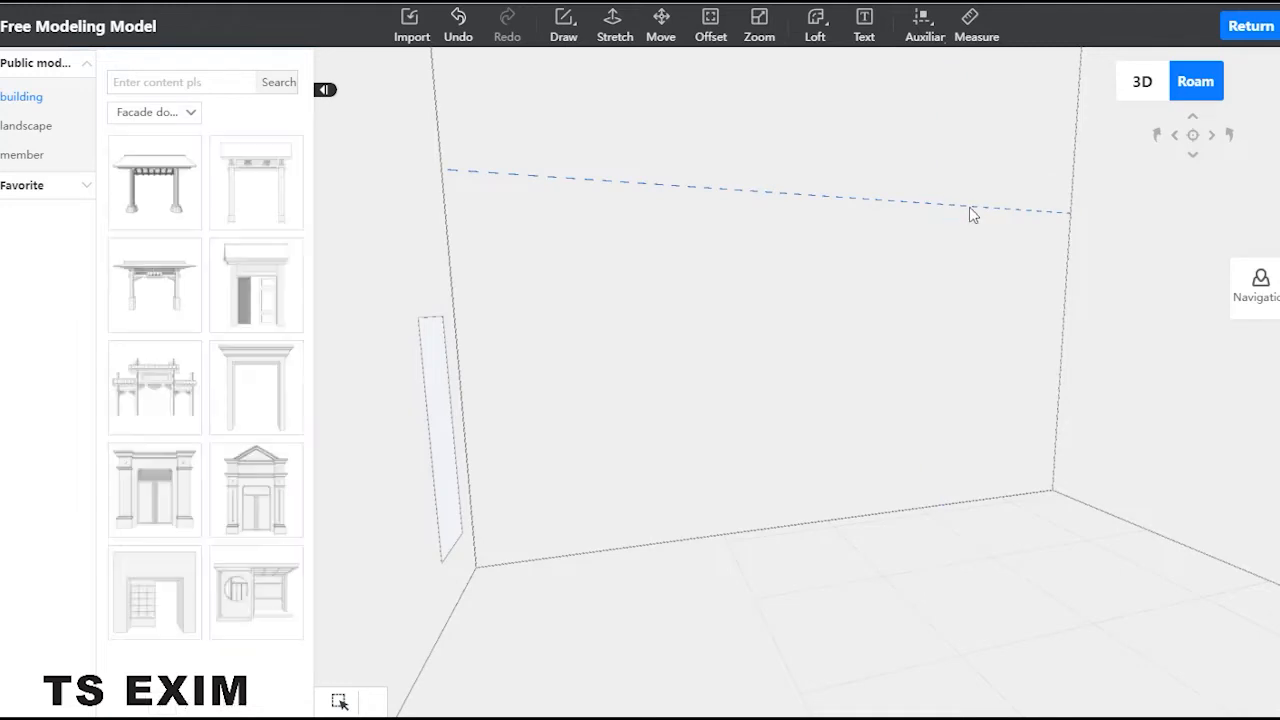
left_click(1241, 33)
left_click_drag(951, 317, 968, 280)
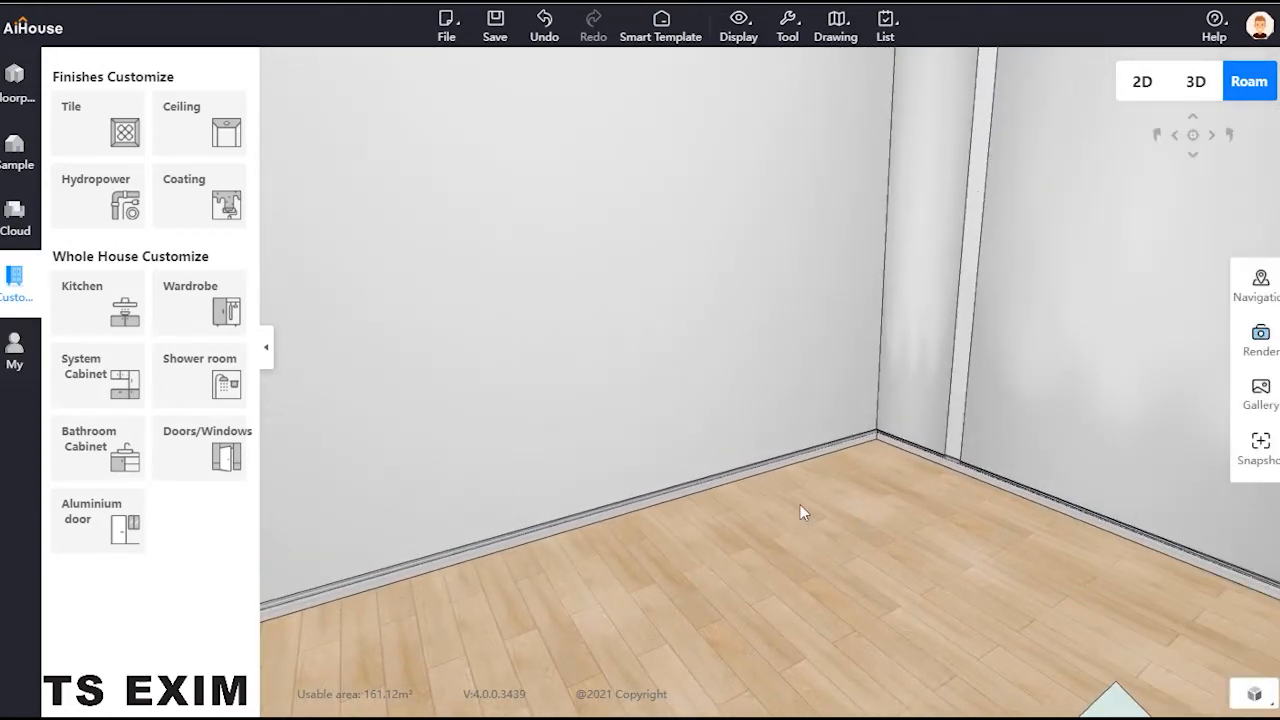
Step: Place a structural column in the 2D plan at the store doorway, about 1021 mm from the outer wall
left_click(1142, 82)
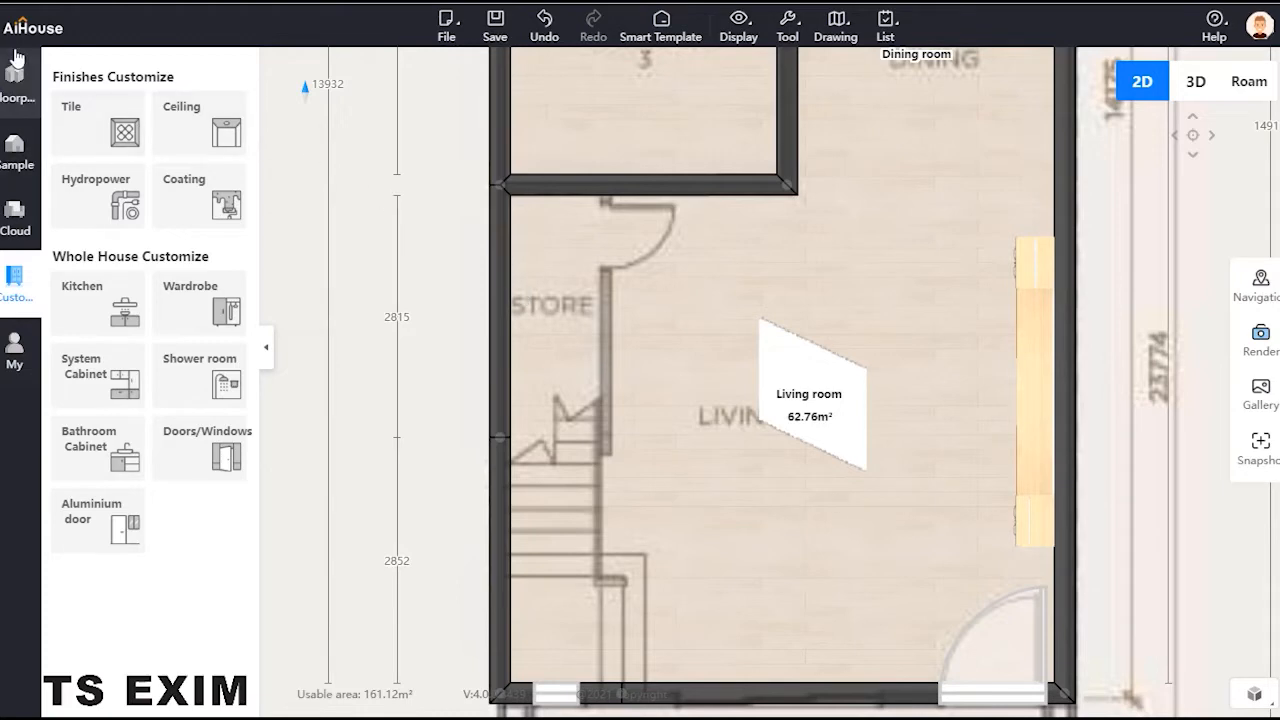
left_click(15, 82)
scroll(215, 473, "down", 7)
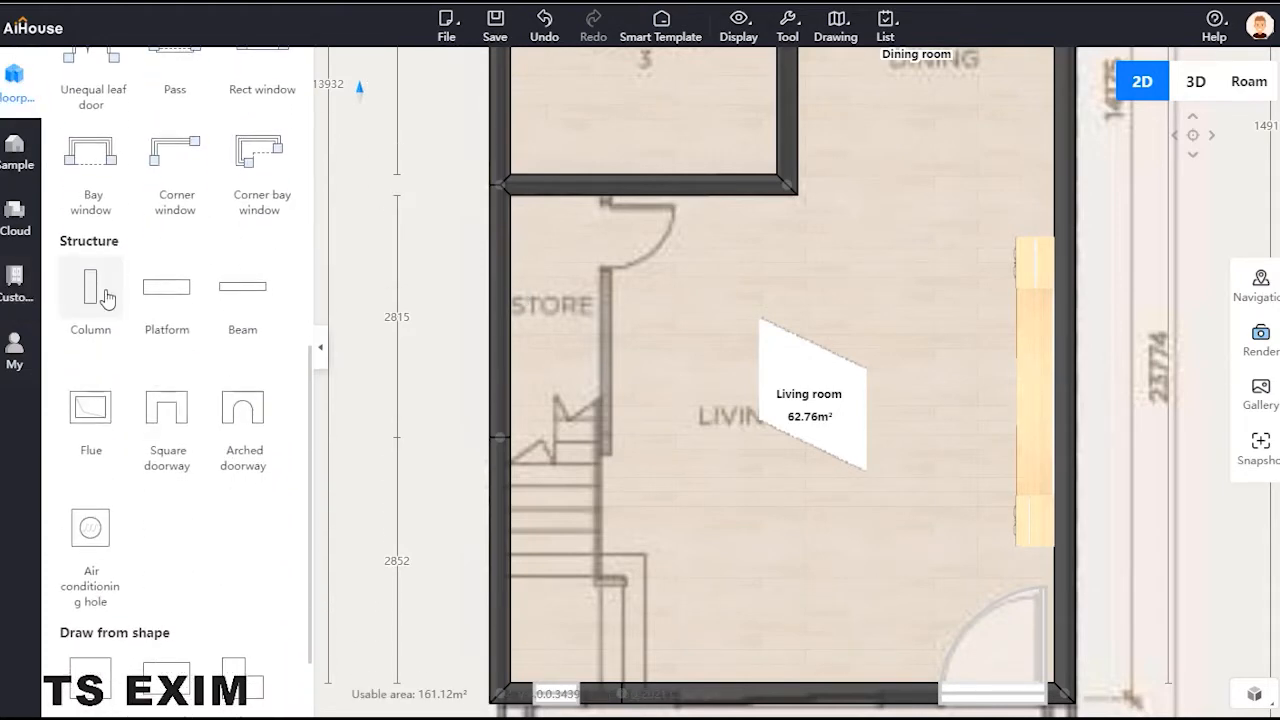
left_click(90, 287)
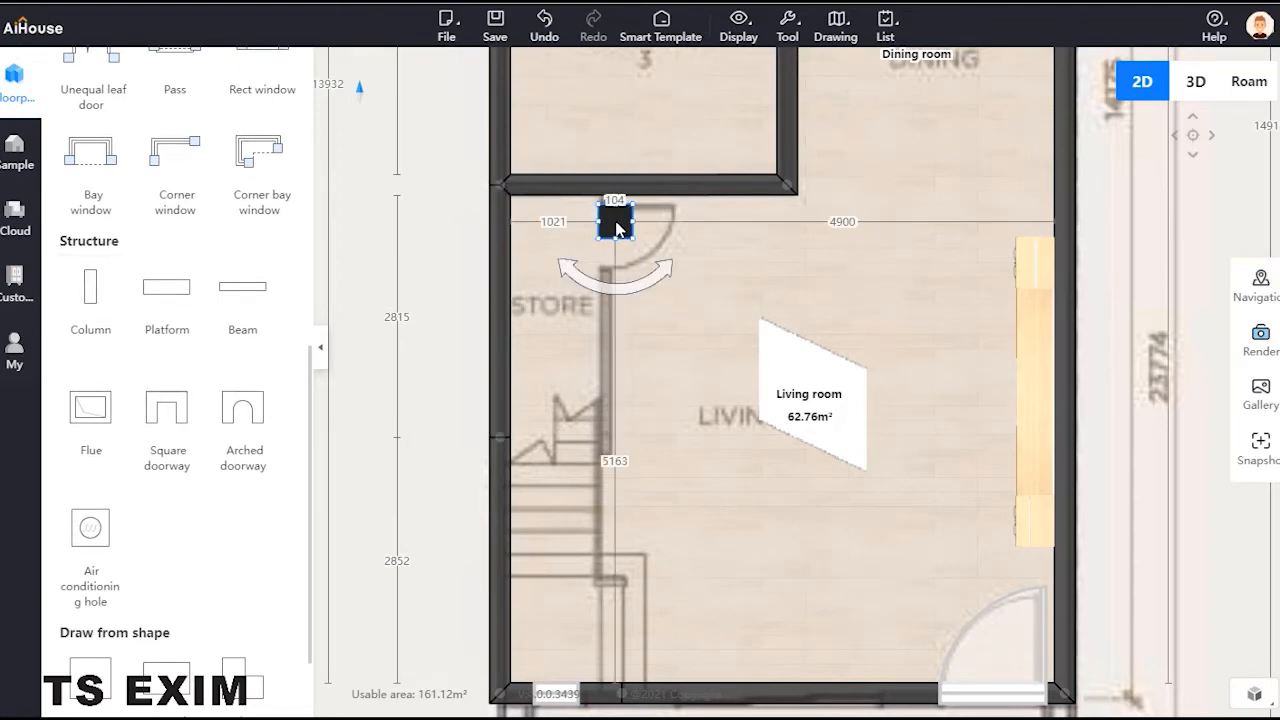
left_click(615, 217)
scroll(696, 255, "up", 4)
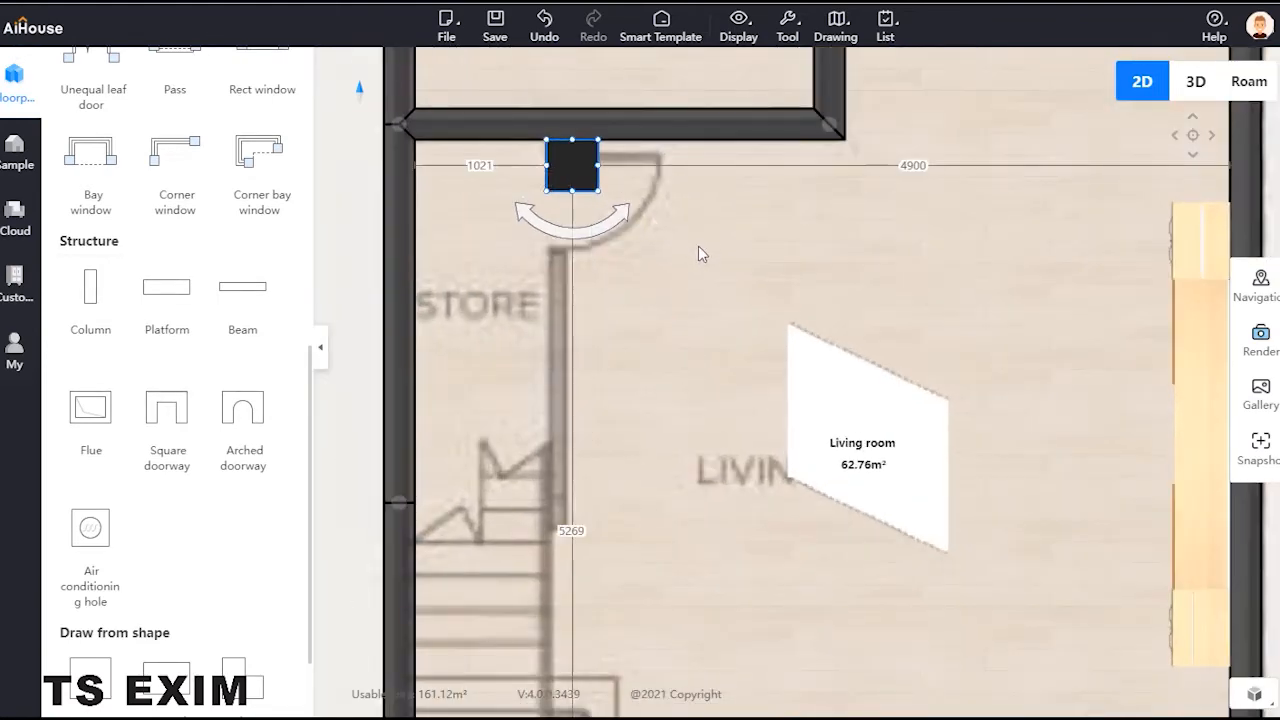
left_click_drag(780, 328, 805, 343)
left_click(646, 251)
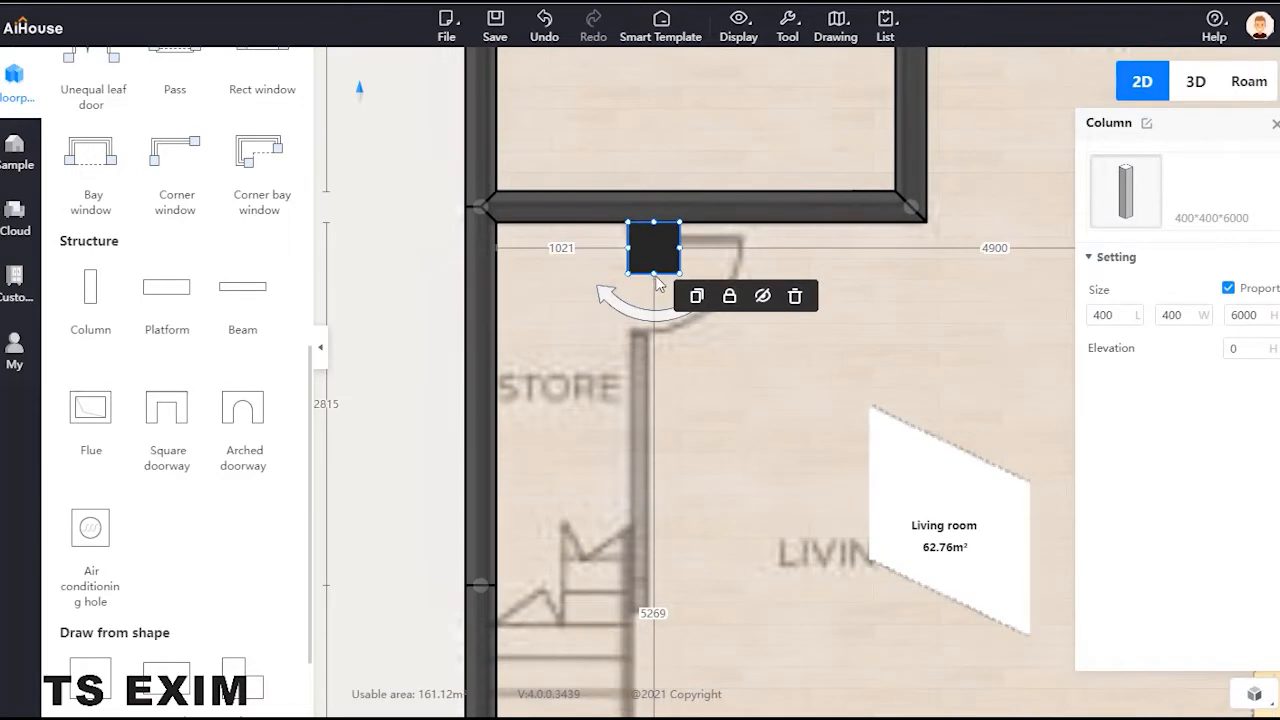
Step: Turn off proportional scaling for the column, narrow its length to about 288 mm and set its width to 1500 mm
left_click_drag(654, 273, 656, 319)
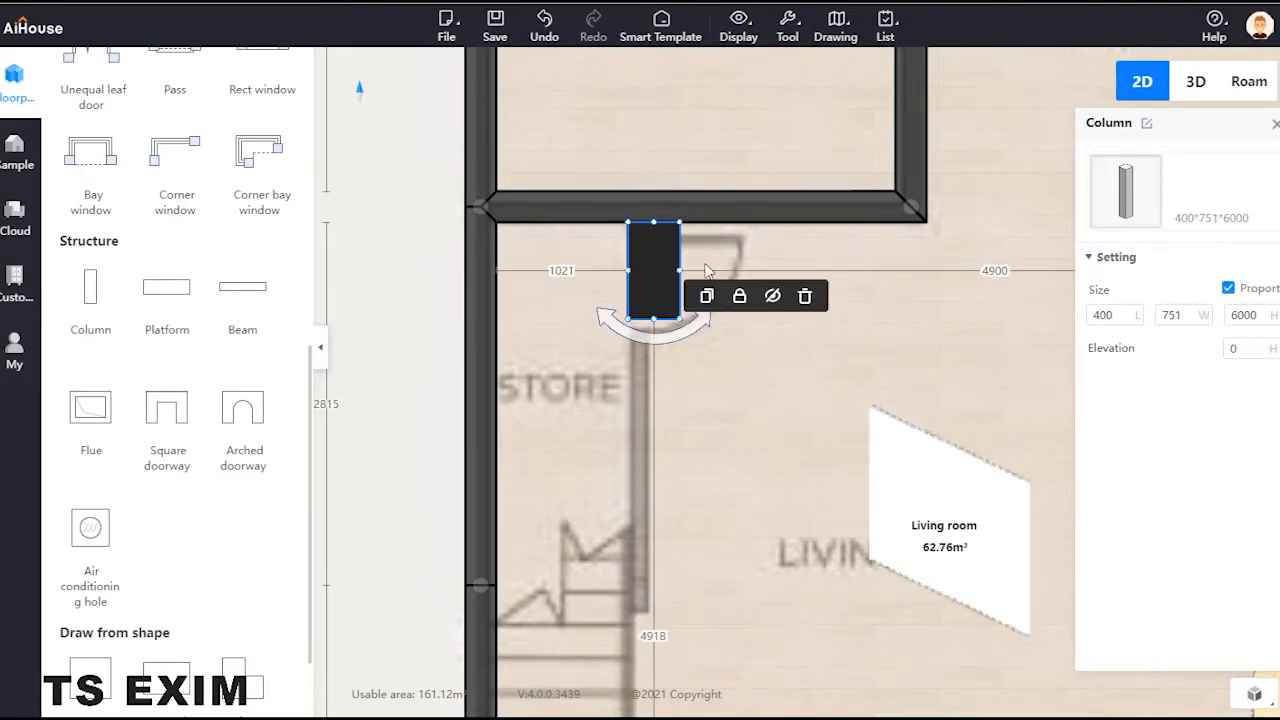
left_click(1228, 288)
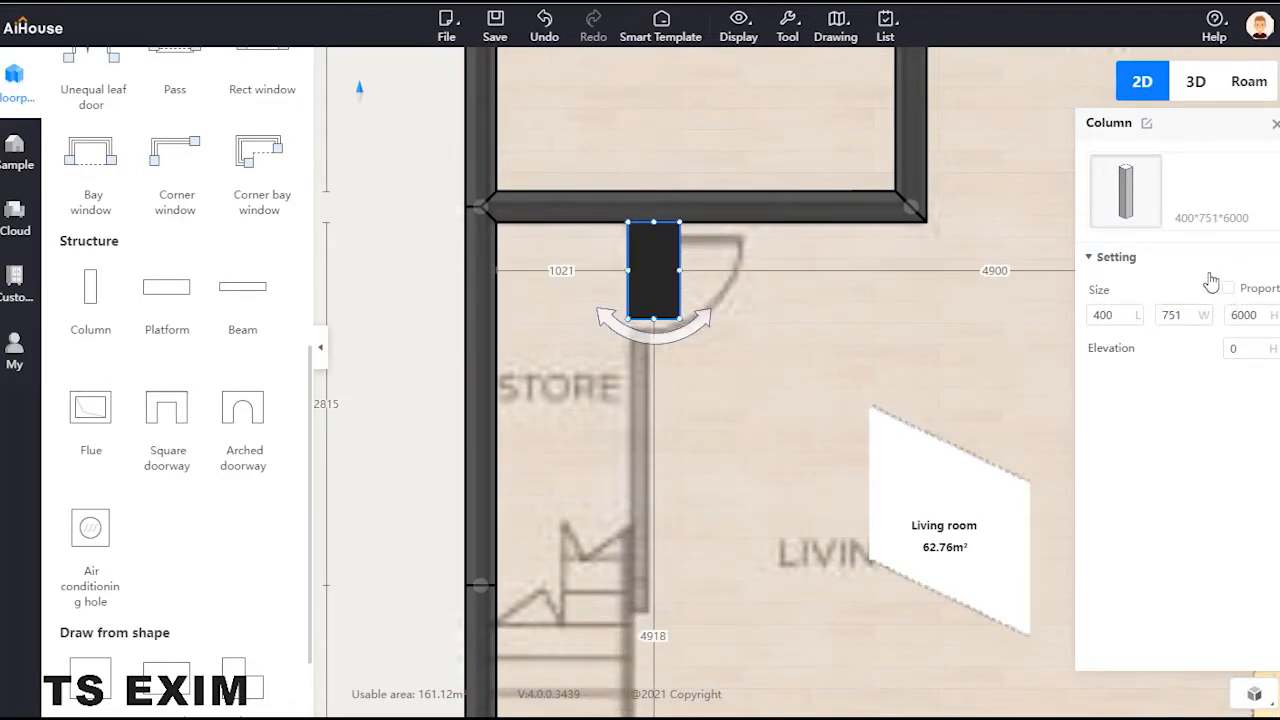
left_click(1119, 314)
left_click_drag(678, 270, 639, 293)
double_click(1172, 315)
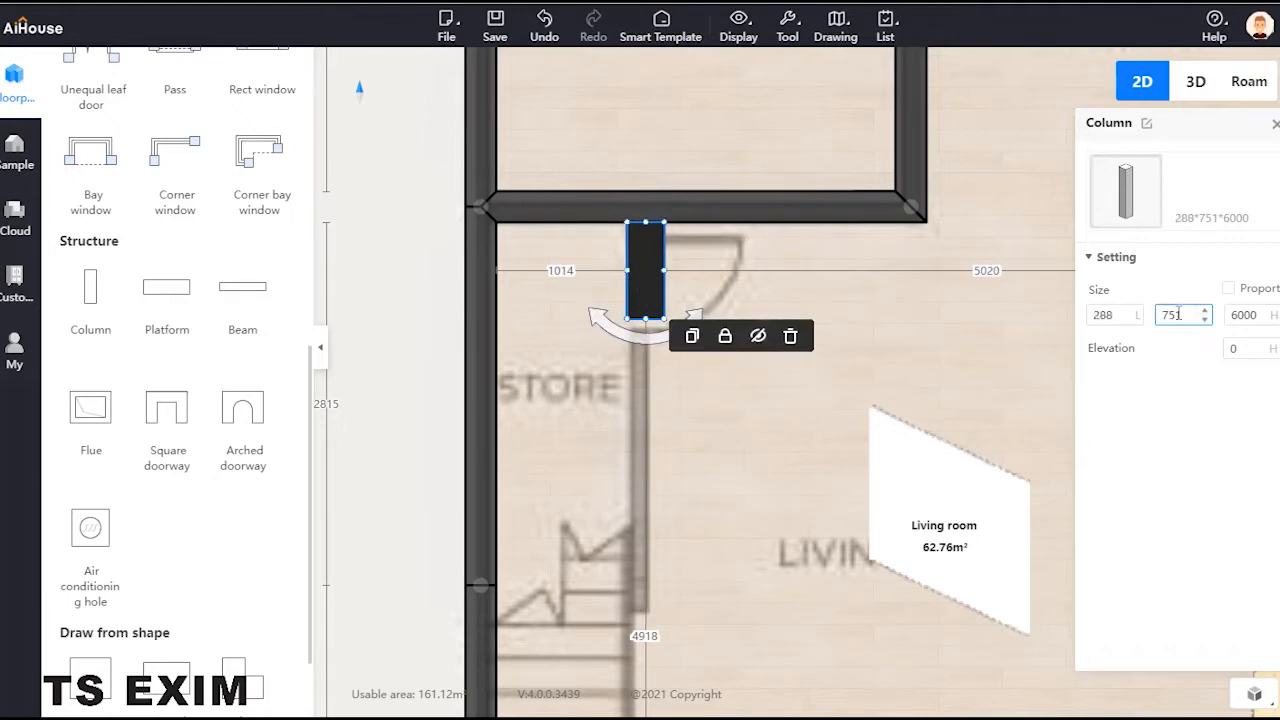
type("120")
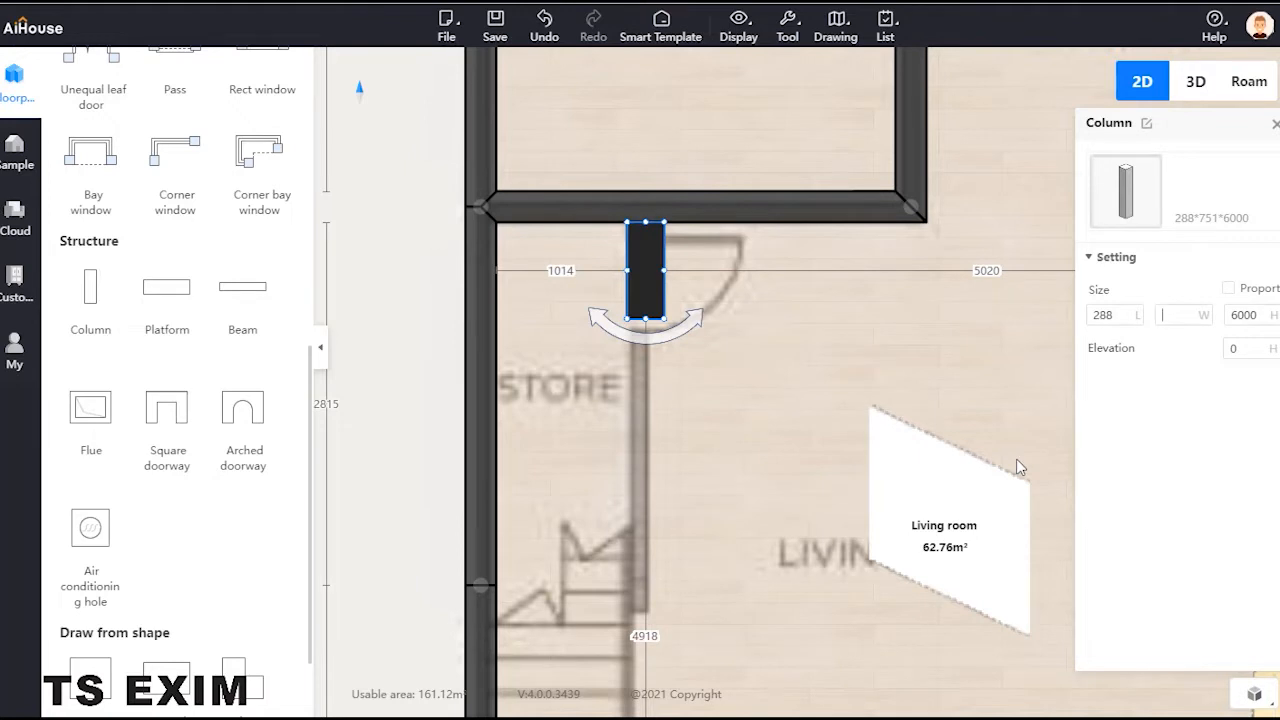
type("0")
key("Return")
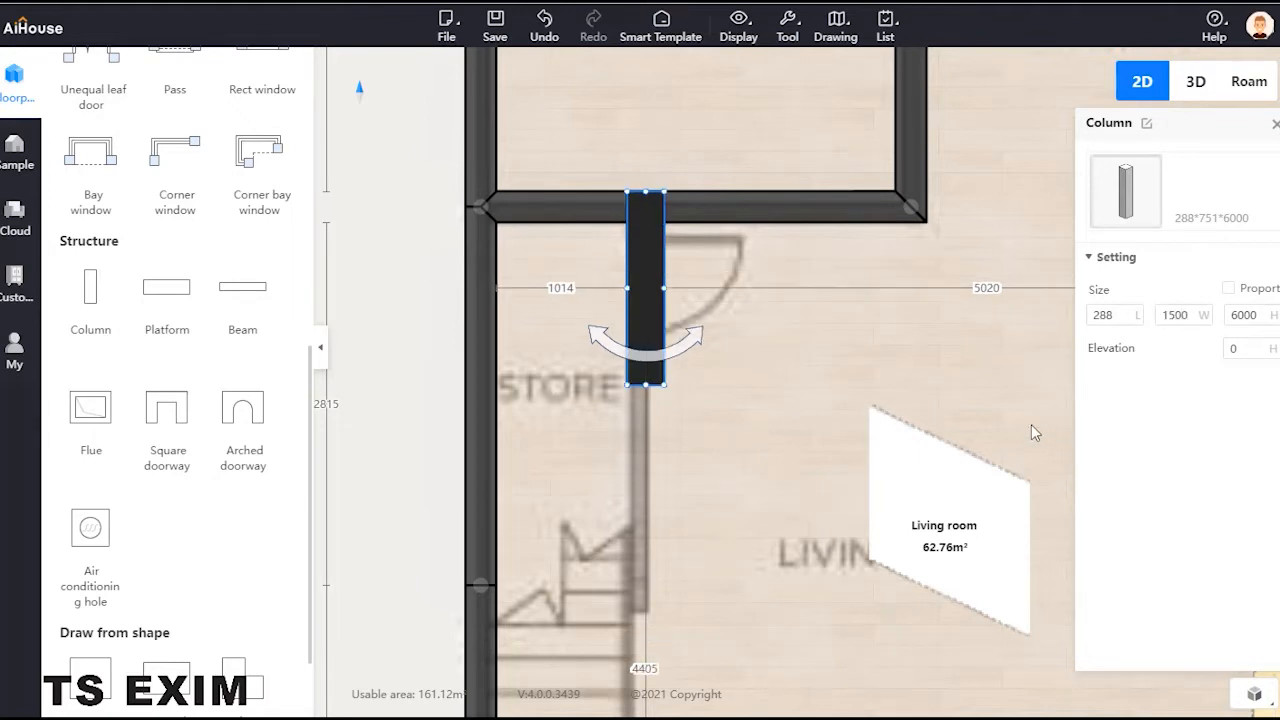
Step: Move the column flush against the wall below Bedroom3 and set its length to 240 mm
left_click_drag(655, 272, 655, 311)
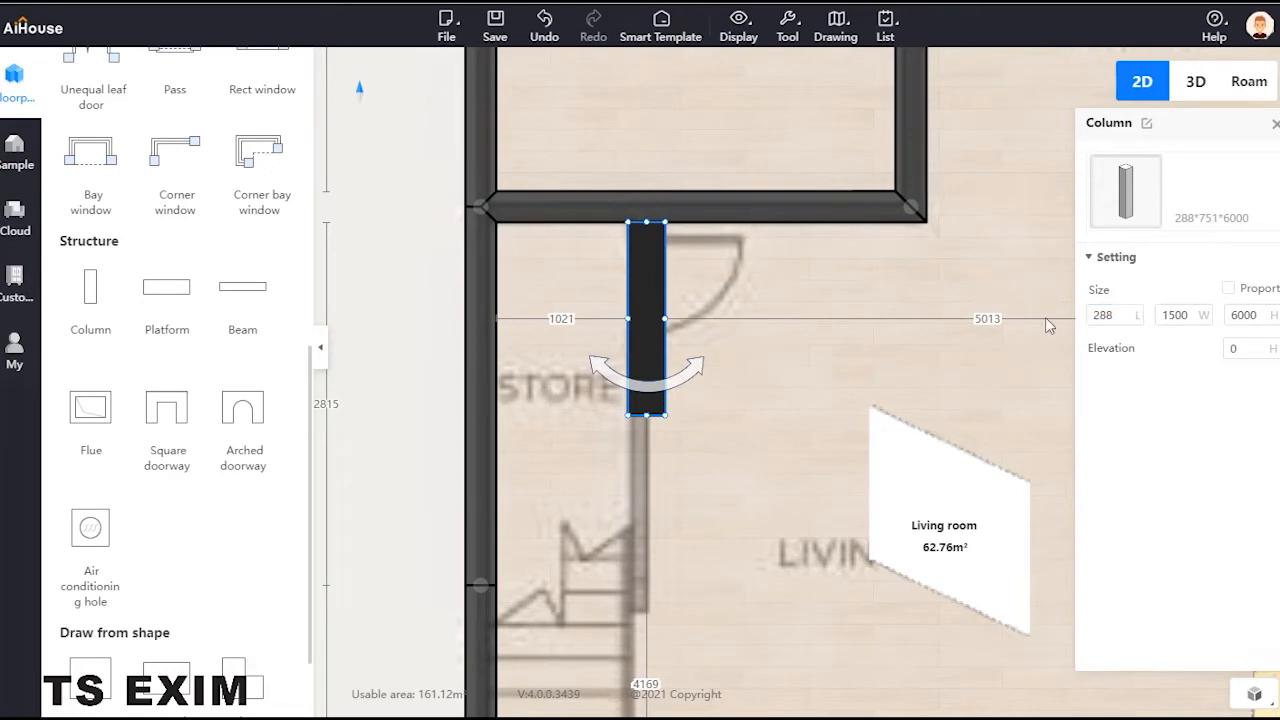
left_click_drag(1116, 313, 1041, 313)
type("240")
key("Return")
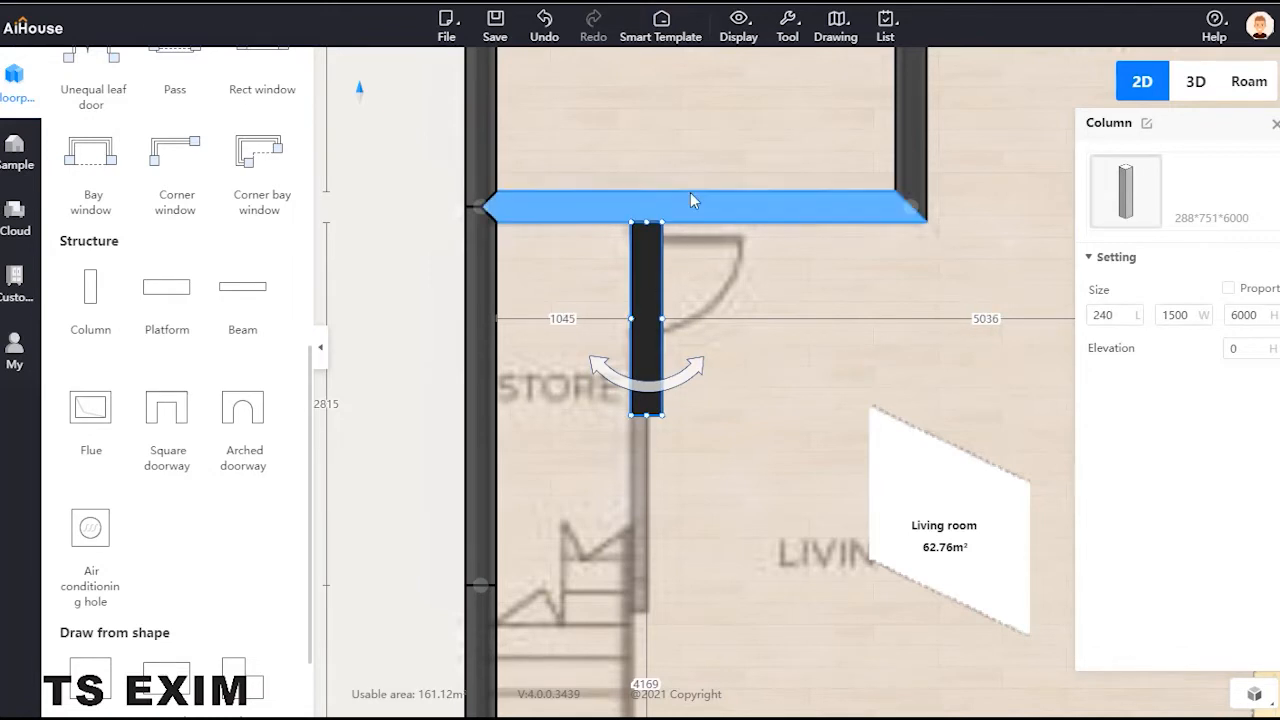
Step: Set the distance between the column and the outer wall beside the store to 1200 mm
left_click(577, 318)
type("12")
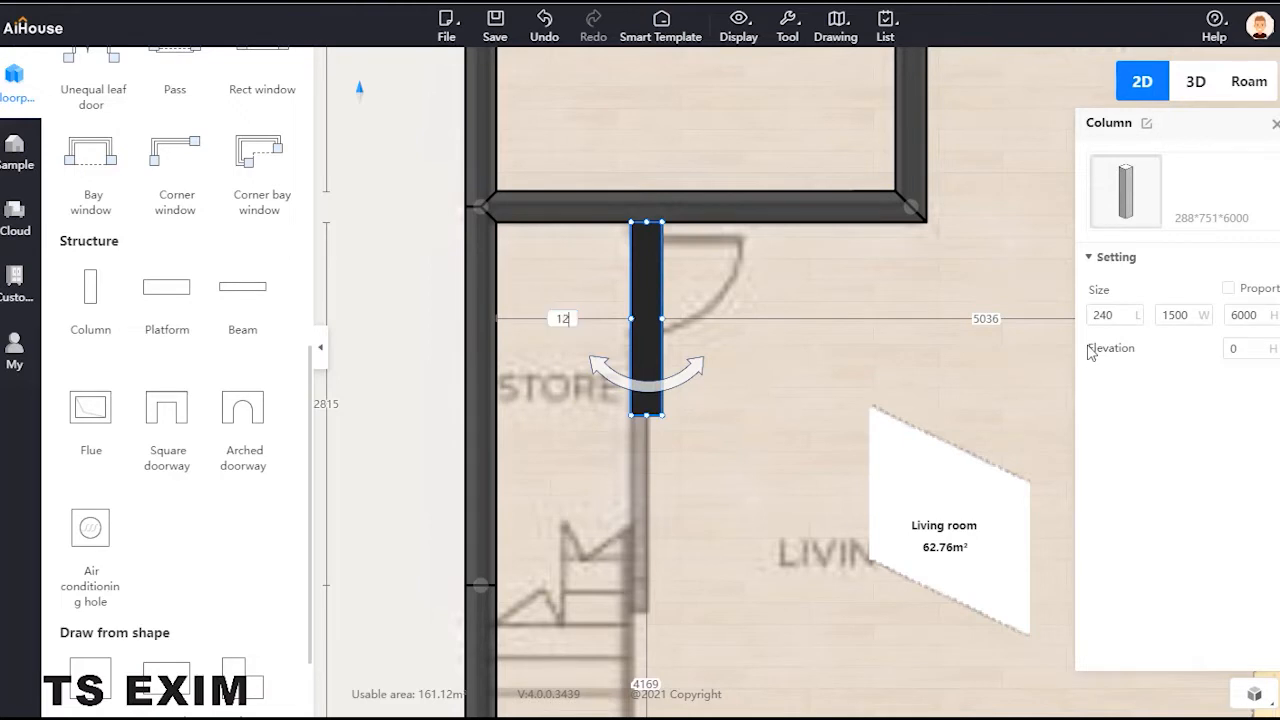
type("00")
key("Return")
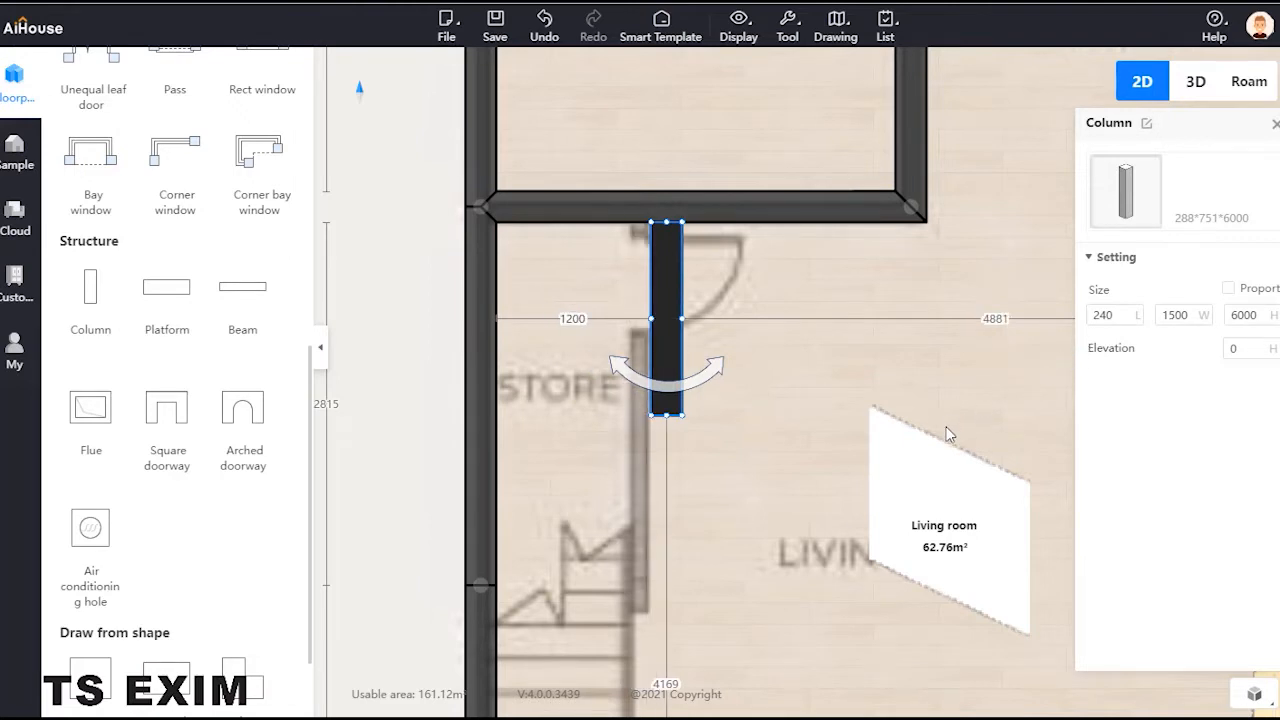
scroll(720, 320, "down", 1)
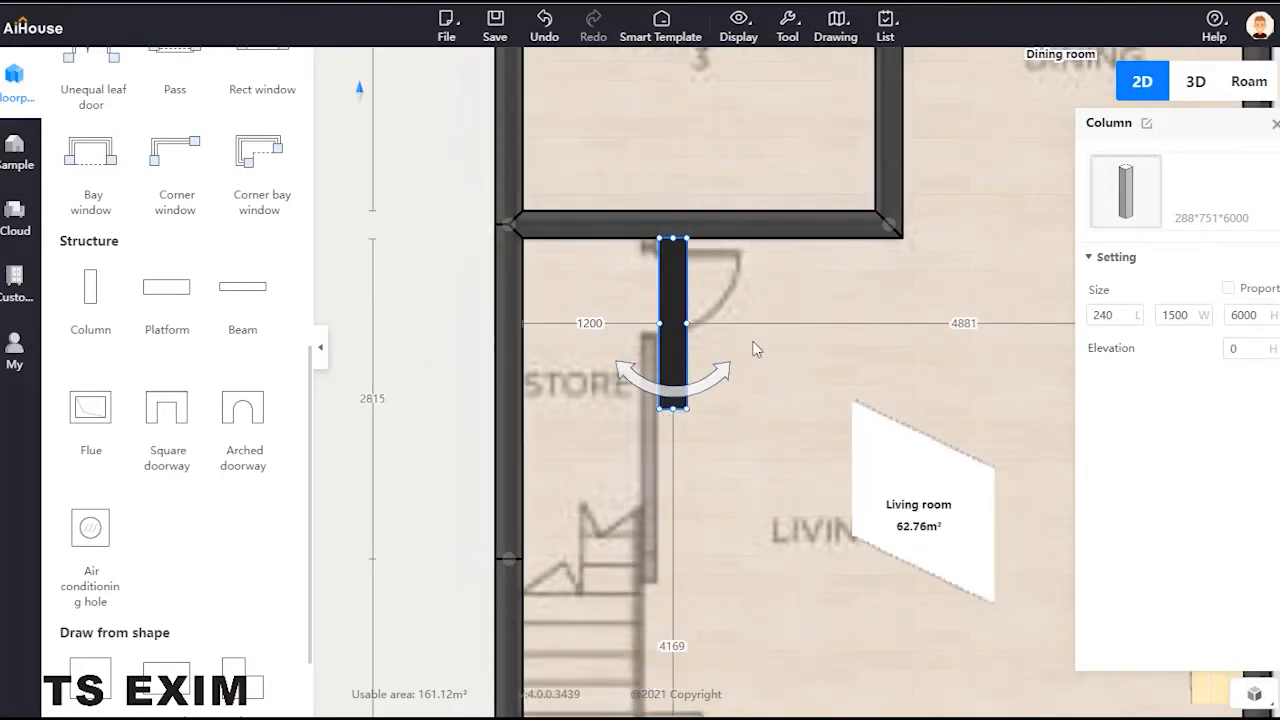
Step: Insert a single door into the column at the store entrance, at the end adjoining the Bedroom3 wall
left_click(786, 290)
left_click_drag(786, 290, 690, 218)
left_click(690, 218)
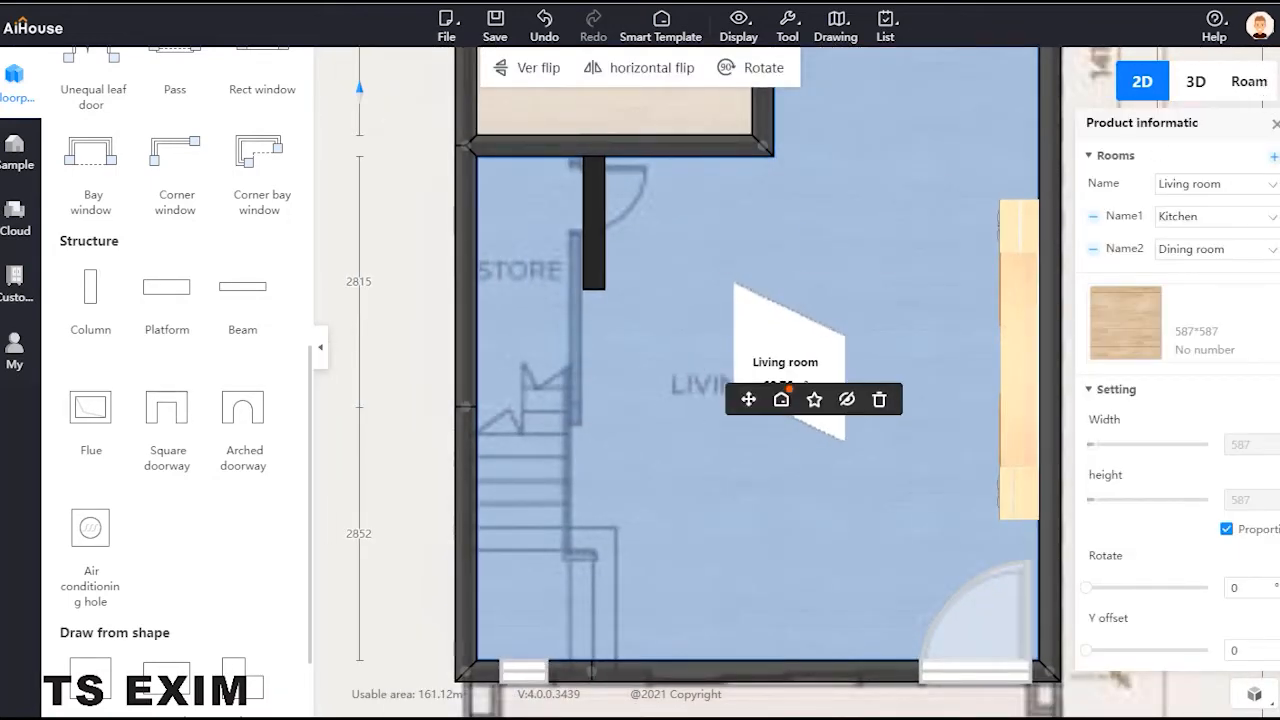
left_click(1275, 123)
scroll(143, 89, "up", 5)
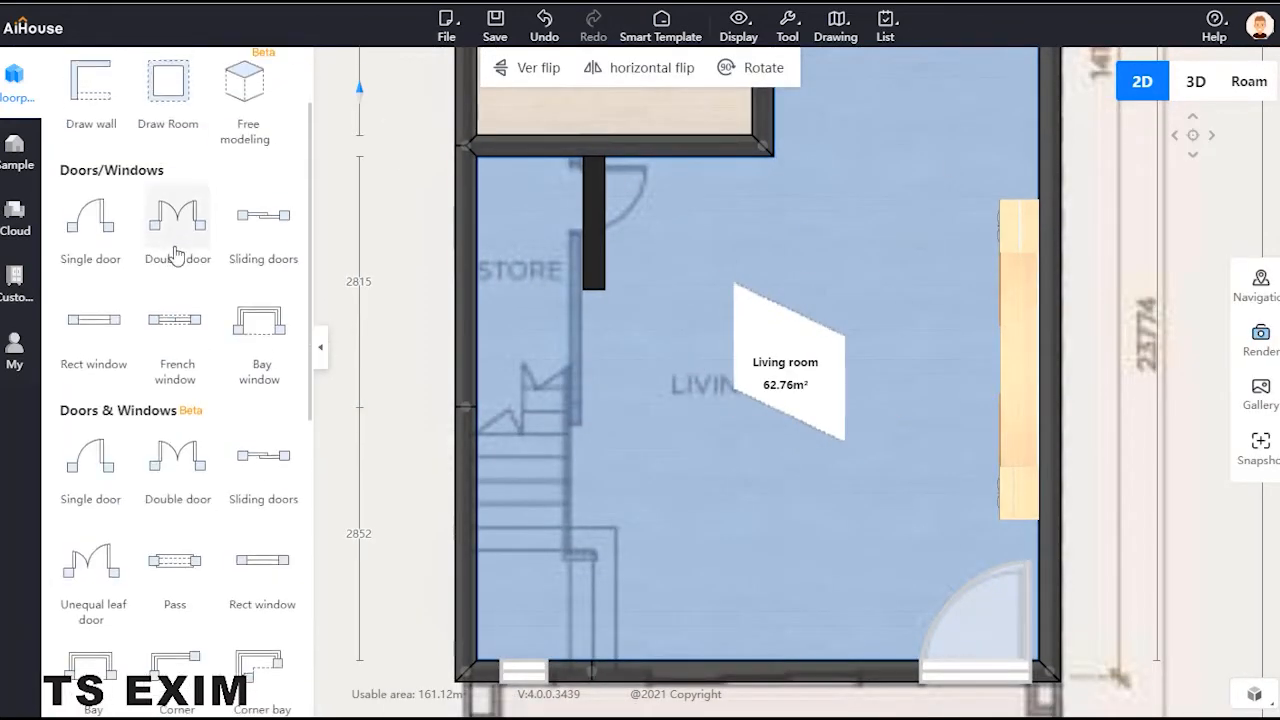
left_click(94, 505)
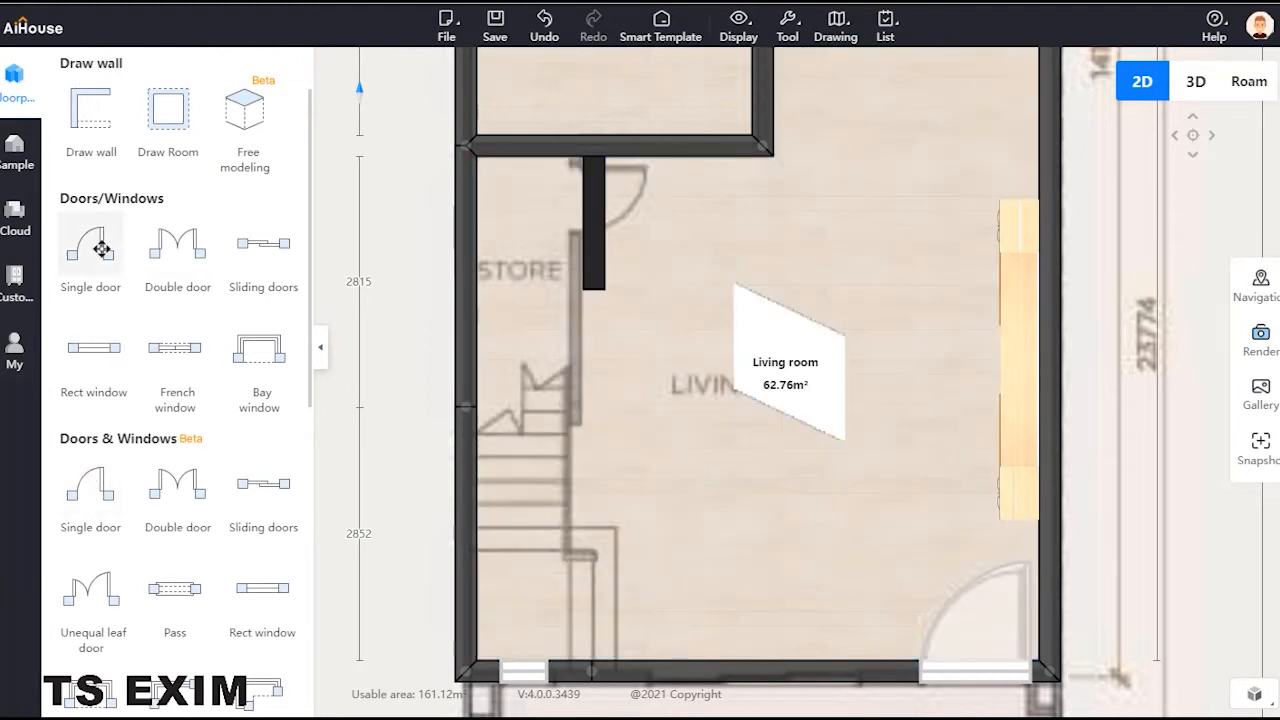
left_click(595, 210)
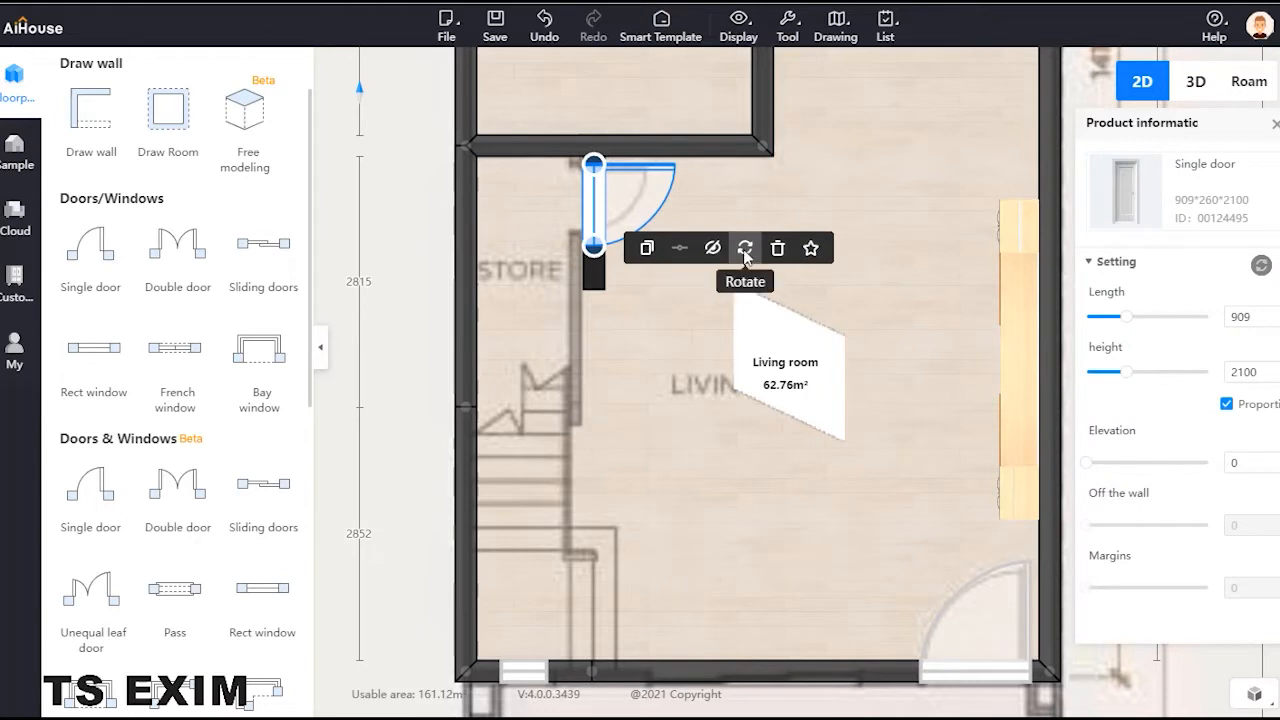
Step: Rotate the store's single door through its opening directions to change which way the leaf swings
left_click(745, 248)
left_click(745, 250)
left_click(745, 250)
left_click(745, 250)
left_click(745, 250)
left_click(745, 250)
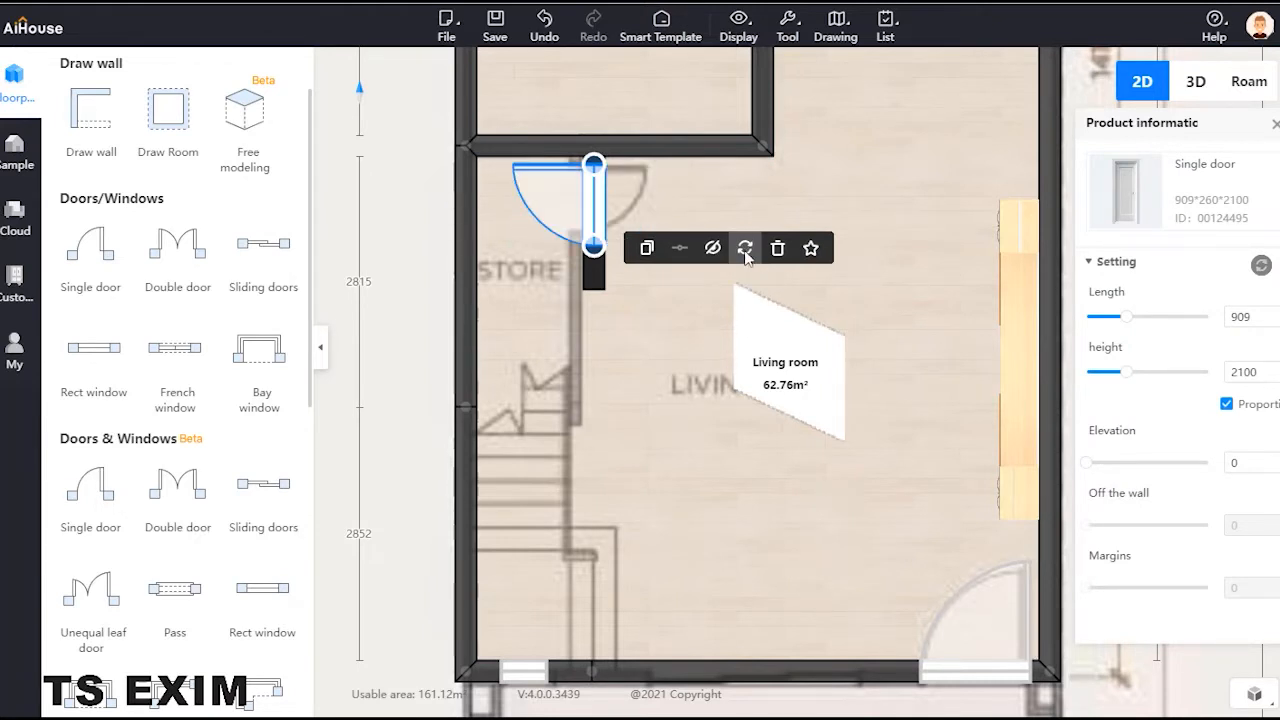
left_click(745, 250)
Step: View the store area in Roam view and hide the trim/skirting and crown molding display layers
left_click(1246, 85)
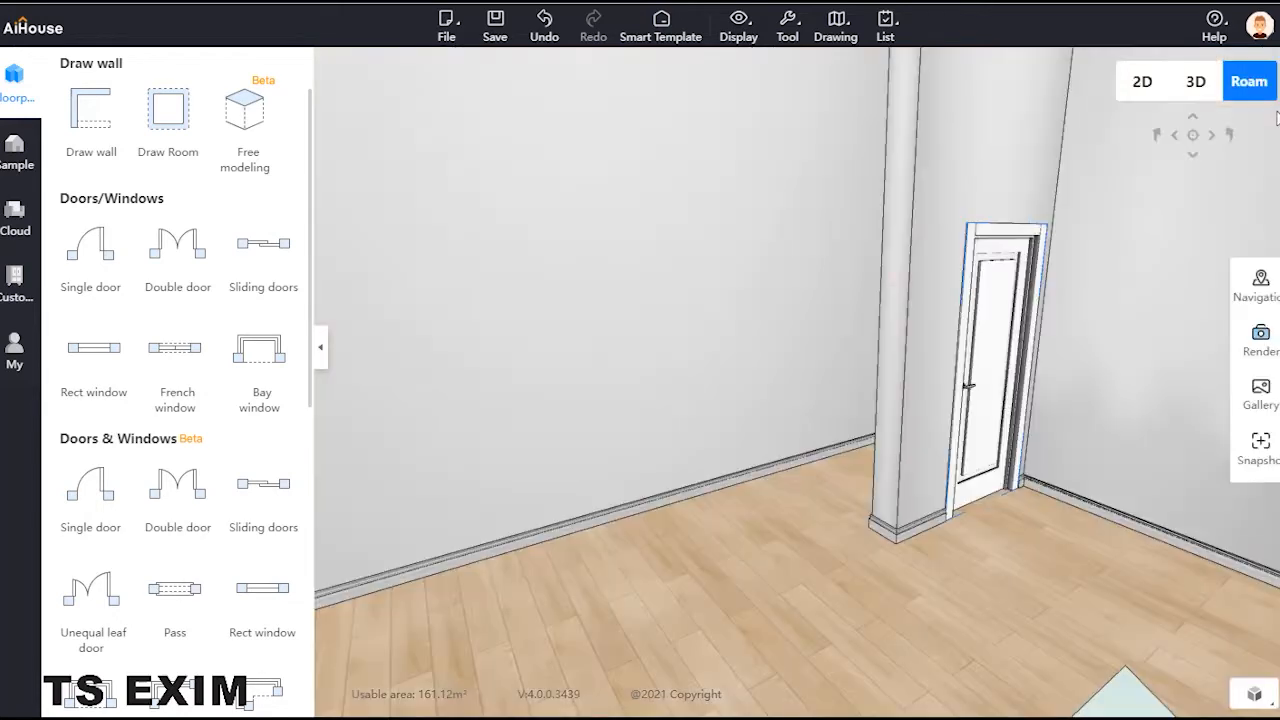
left_click_drag(1254, 214, 950, 271)
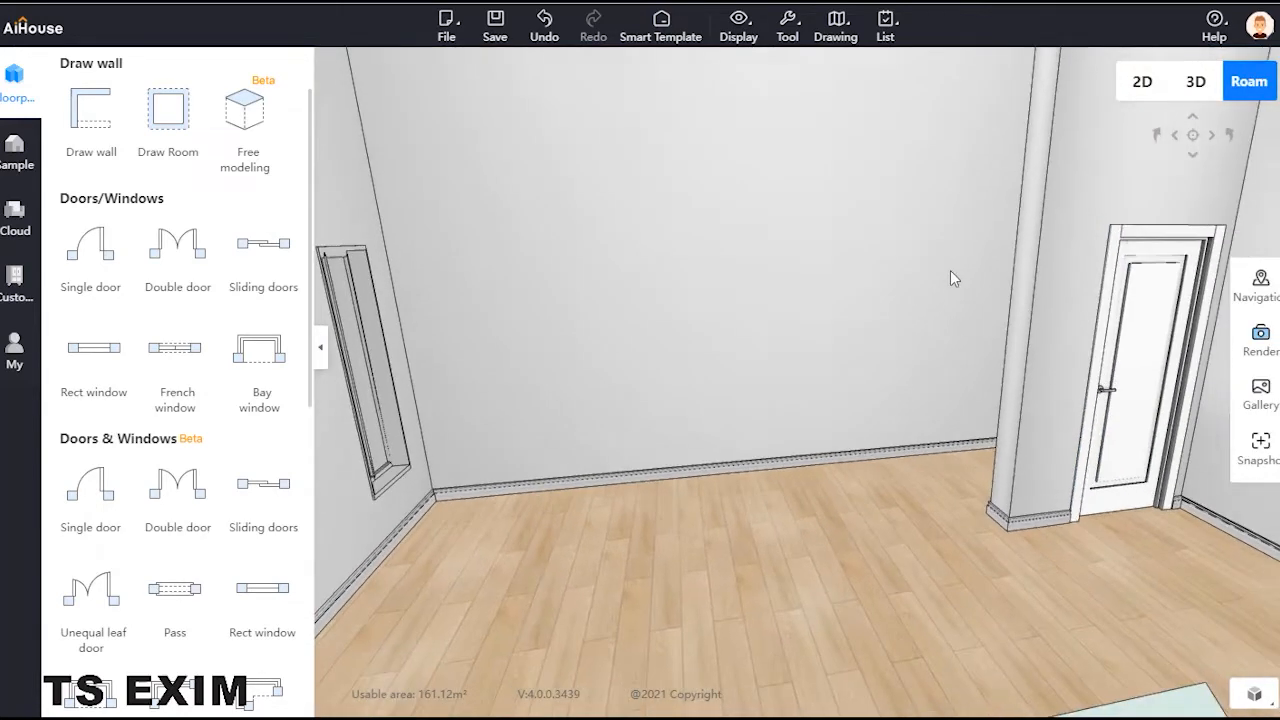
left_click(949, 271)
left_click(748, 33)
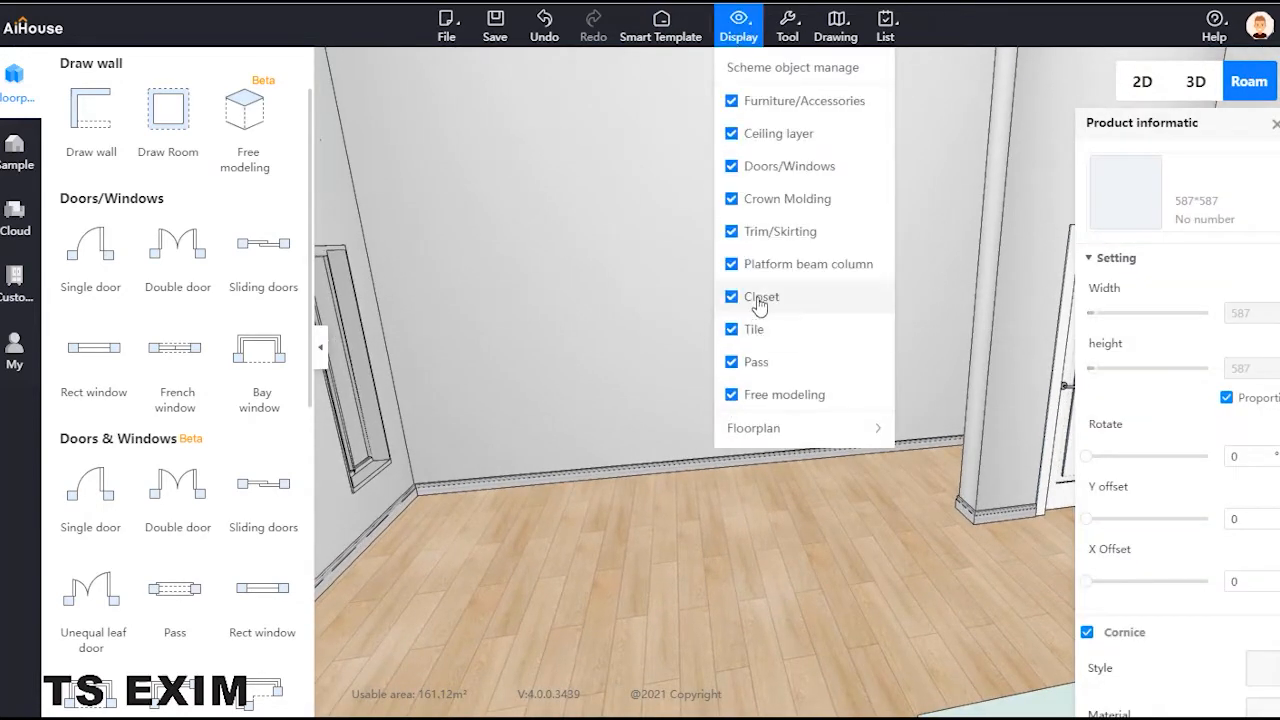
left_click(732, 233)
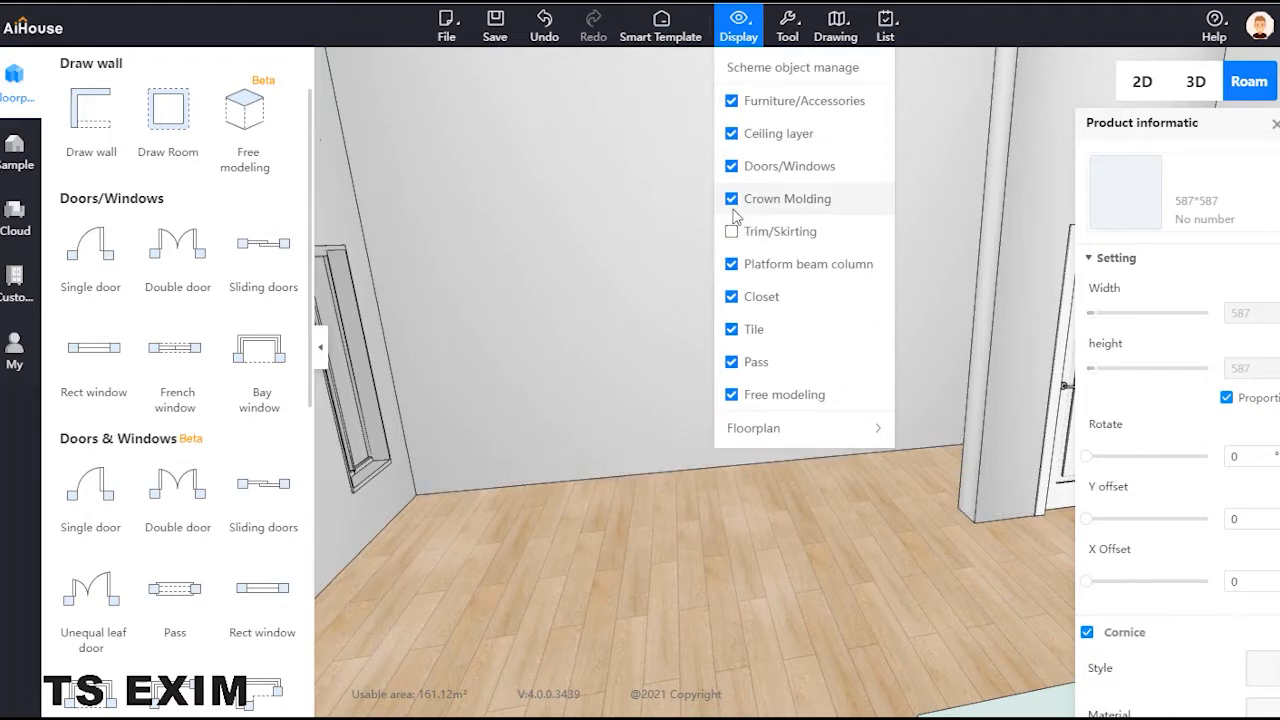
left_click(733, 203)
left_click(639, 323)
left_click_drag(639, 323, 427, 345)
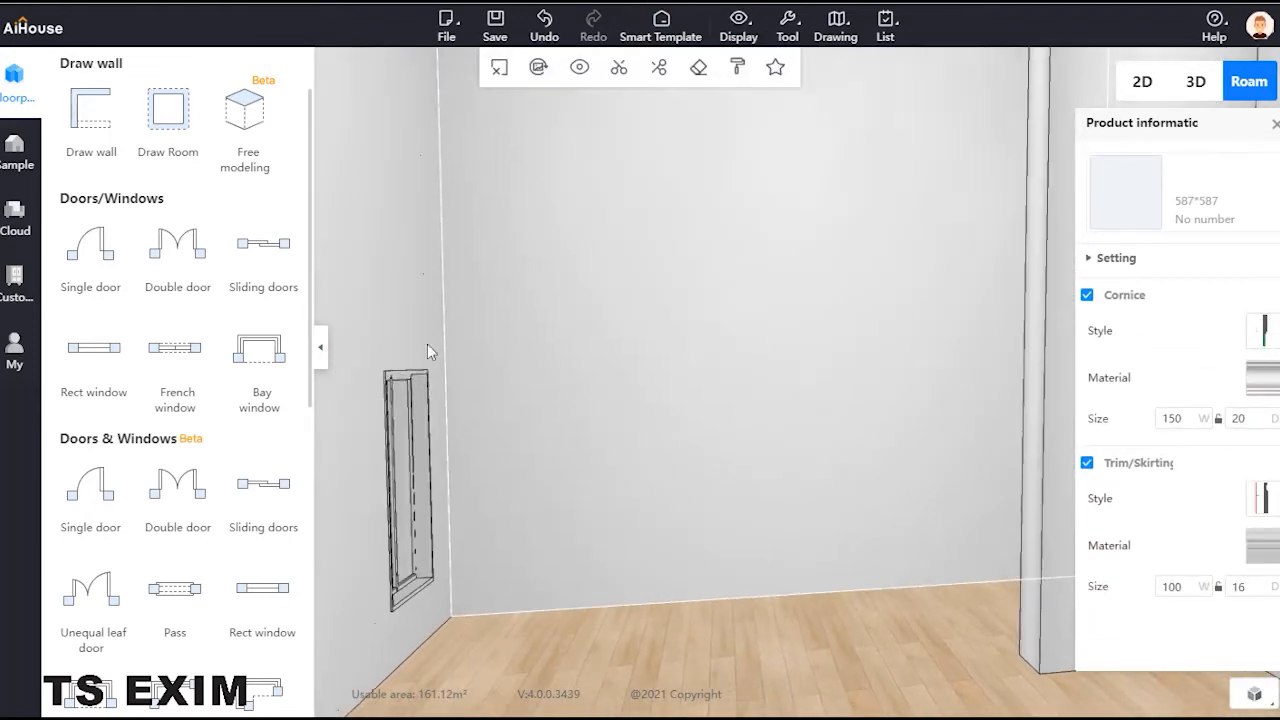
Step: Start Free modeling with the full space selected, covering all rooms
left_click(250, 114)
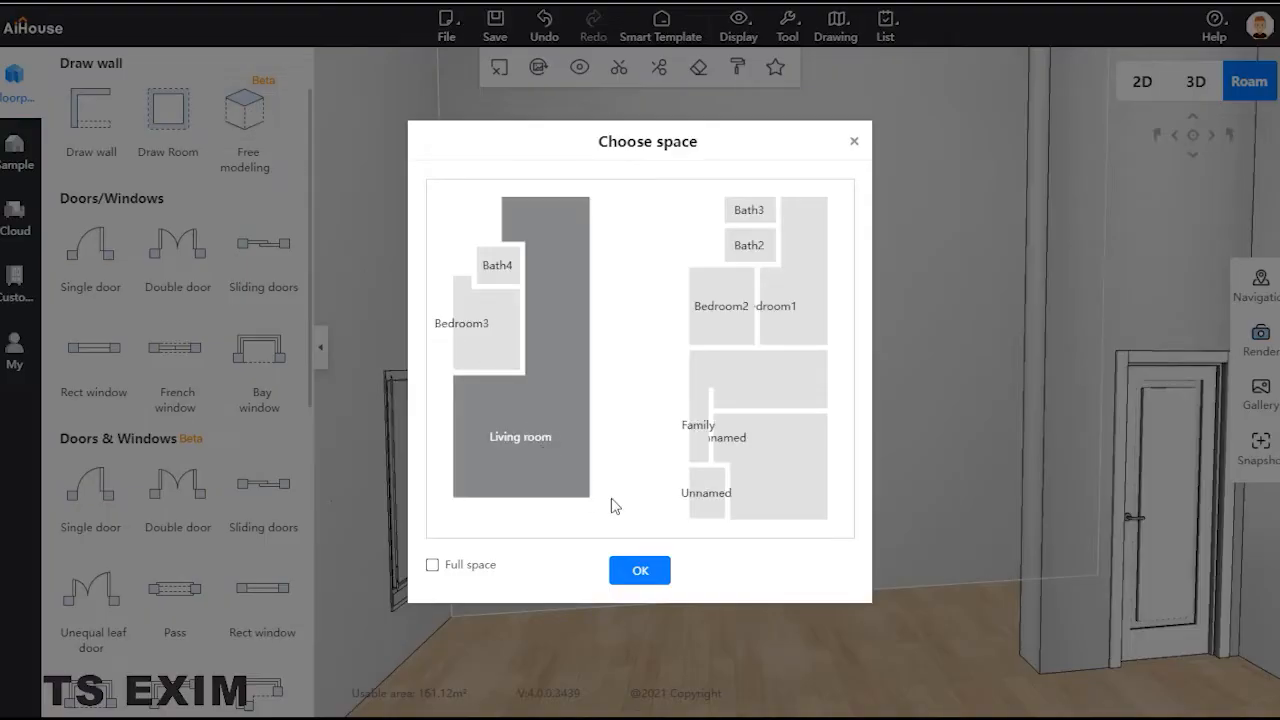
left_click(433, 566)
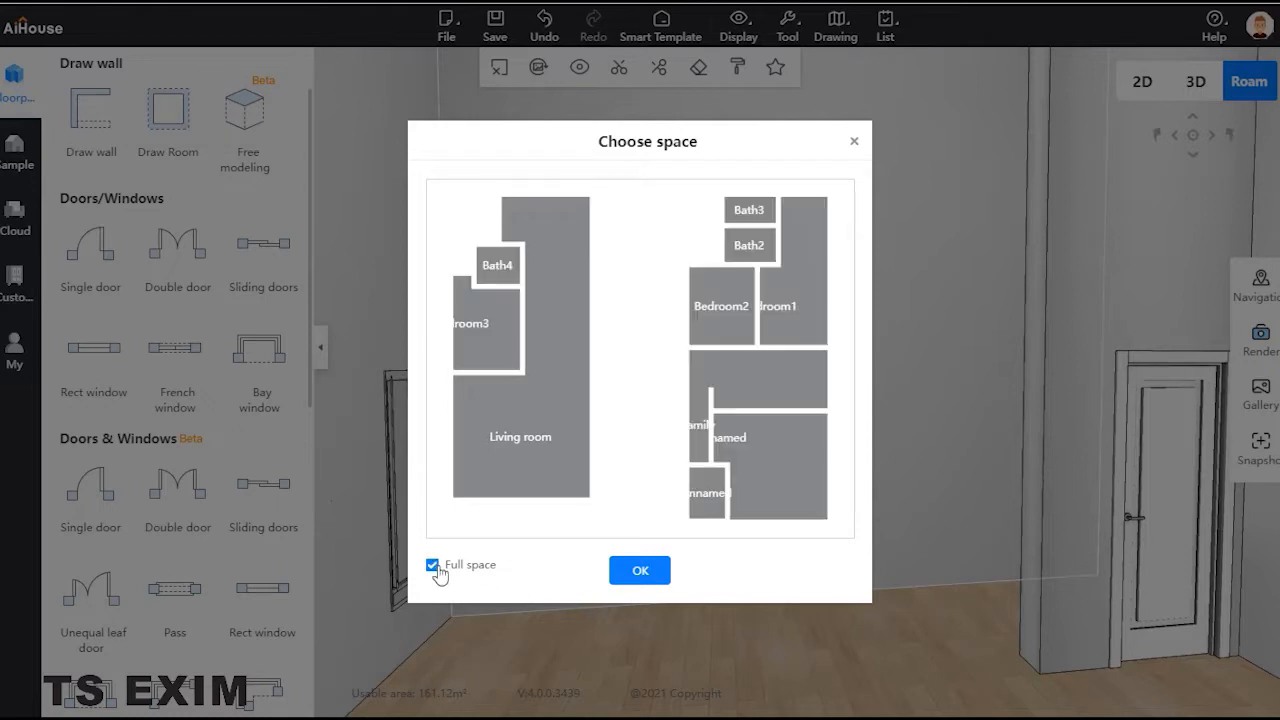
left_click(641, 576)
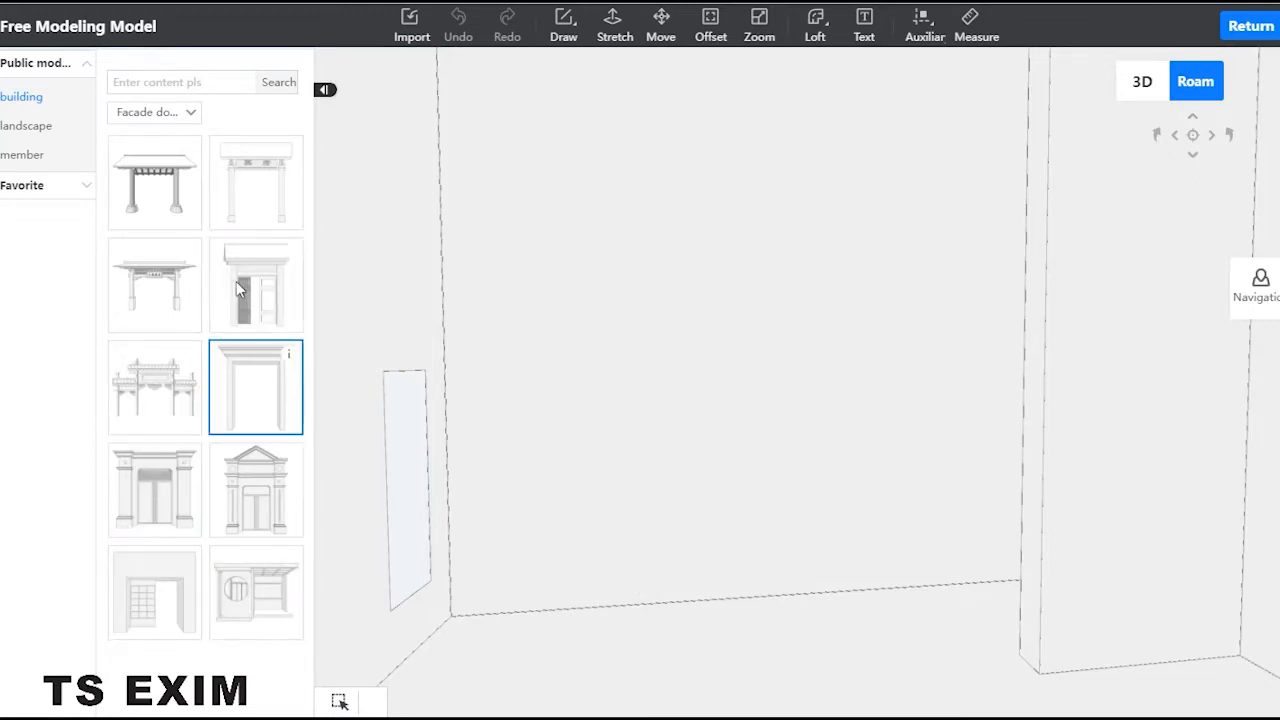
Step: Browse the public landscape and member models, checking the rotating and U-shaped ladder stair types, and hide the model library
left_click(30, 127)
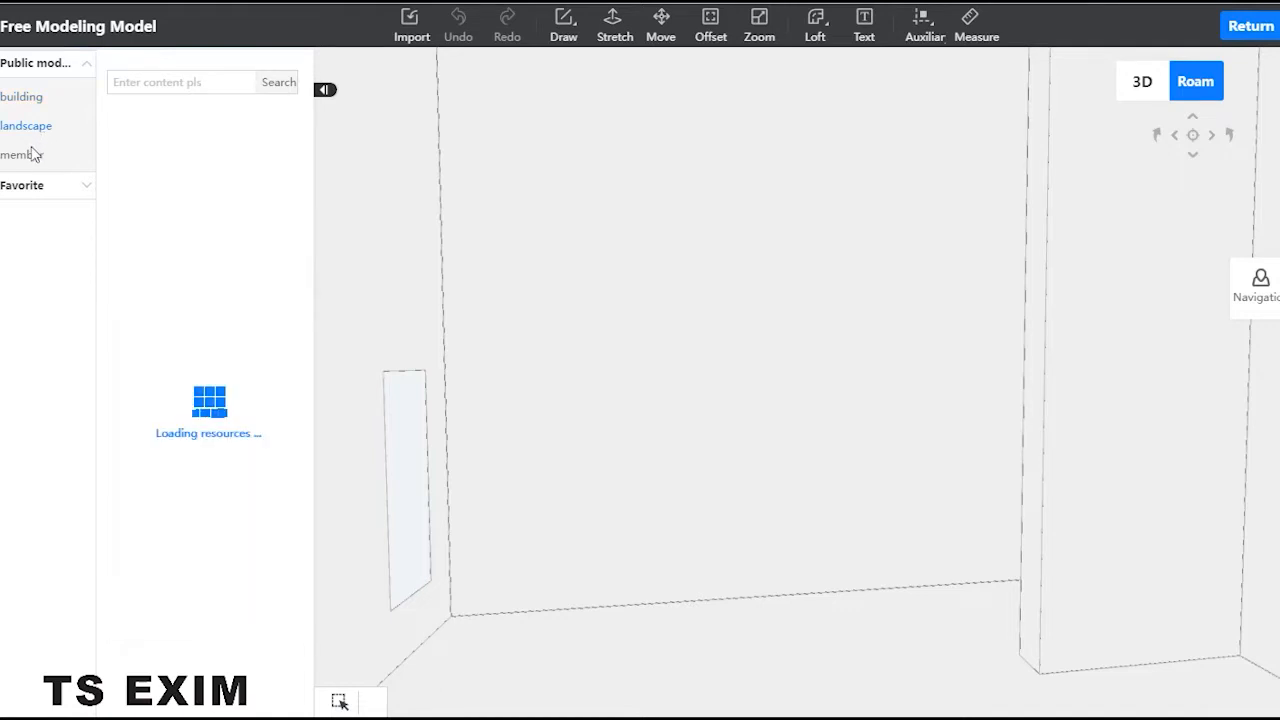
left_click(29, 162)
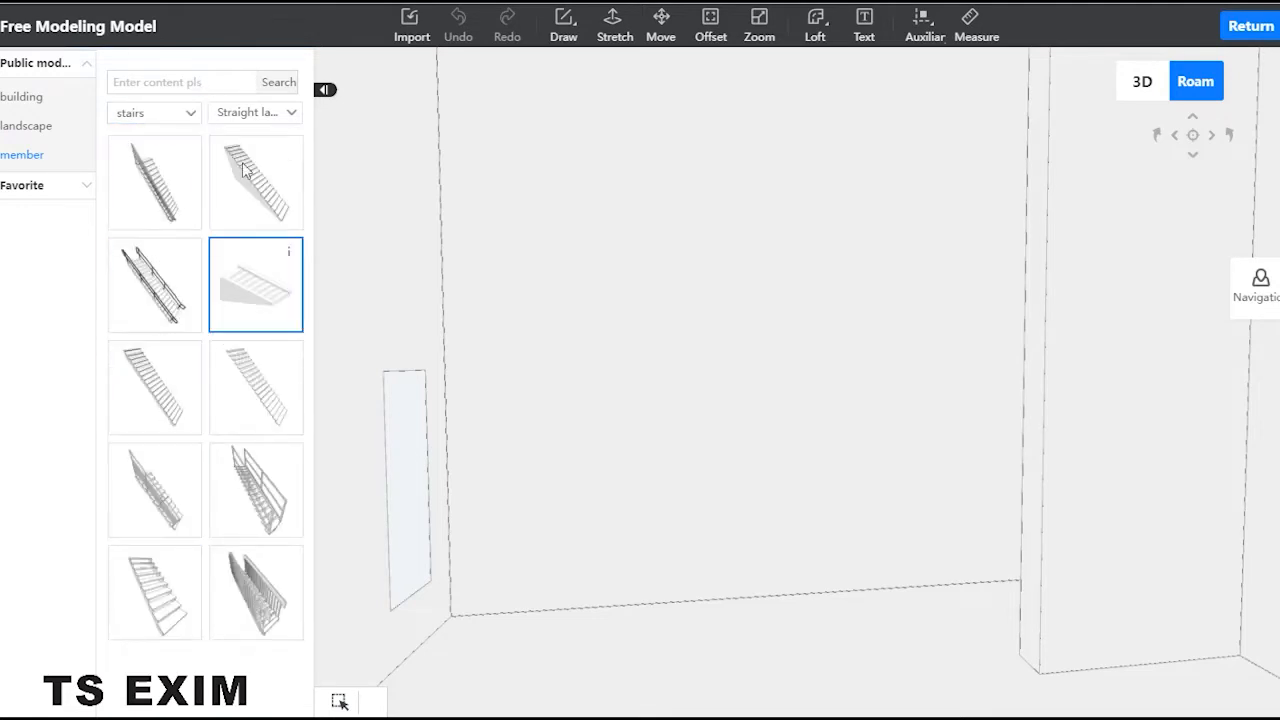
left_click(255, 118)
left_click(259, 221)
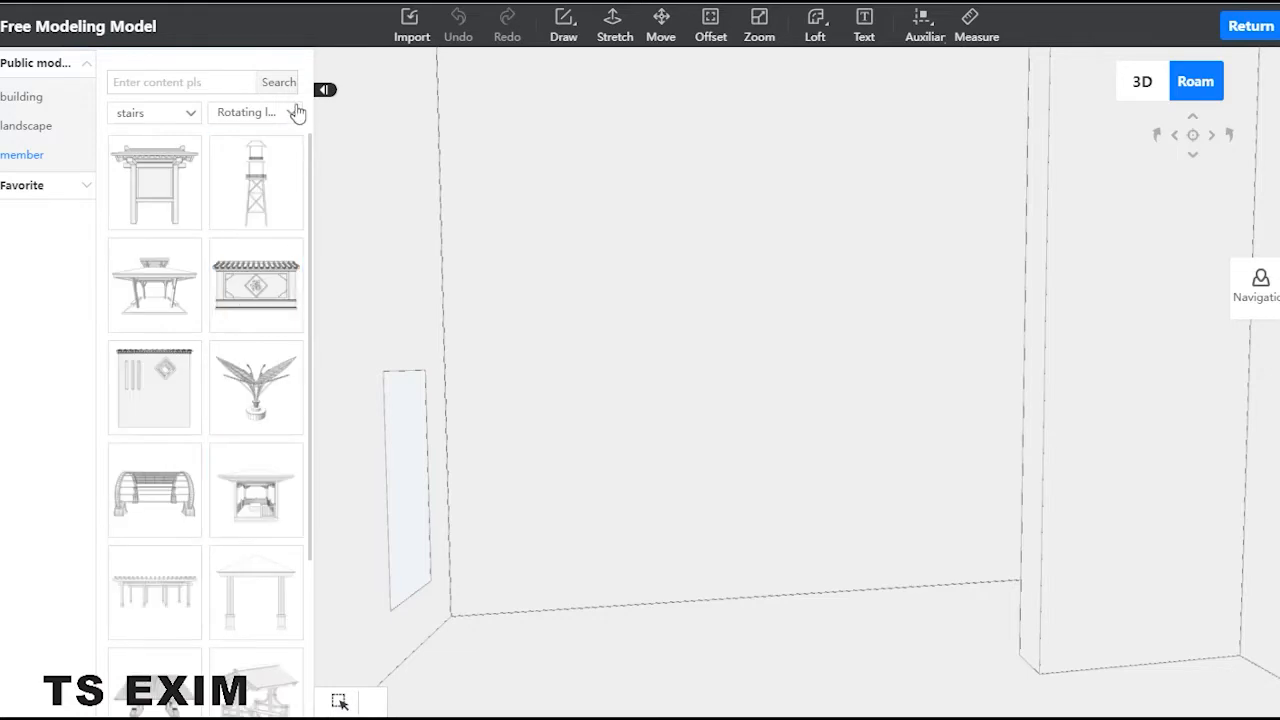
left_click(275, 120)
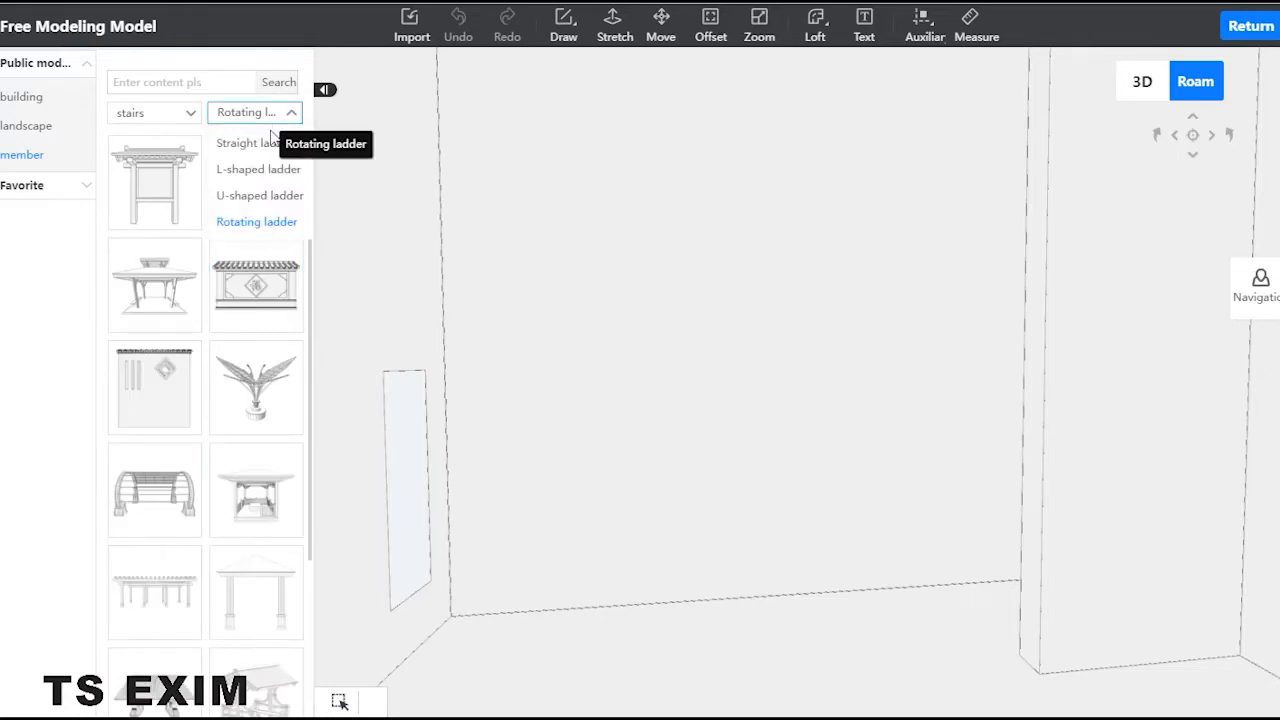
left_click(276, 195)
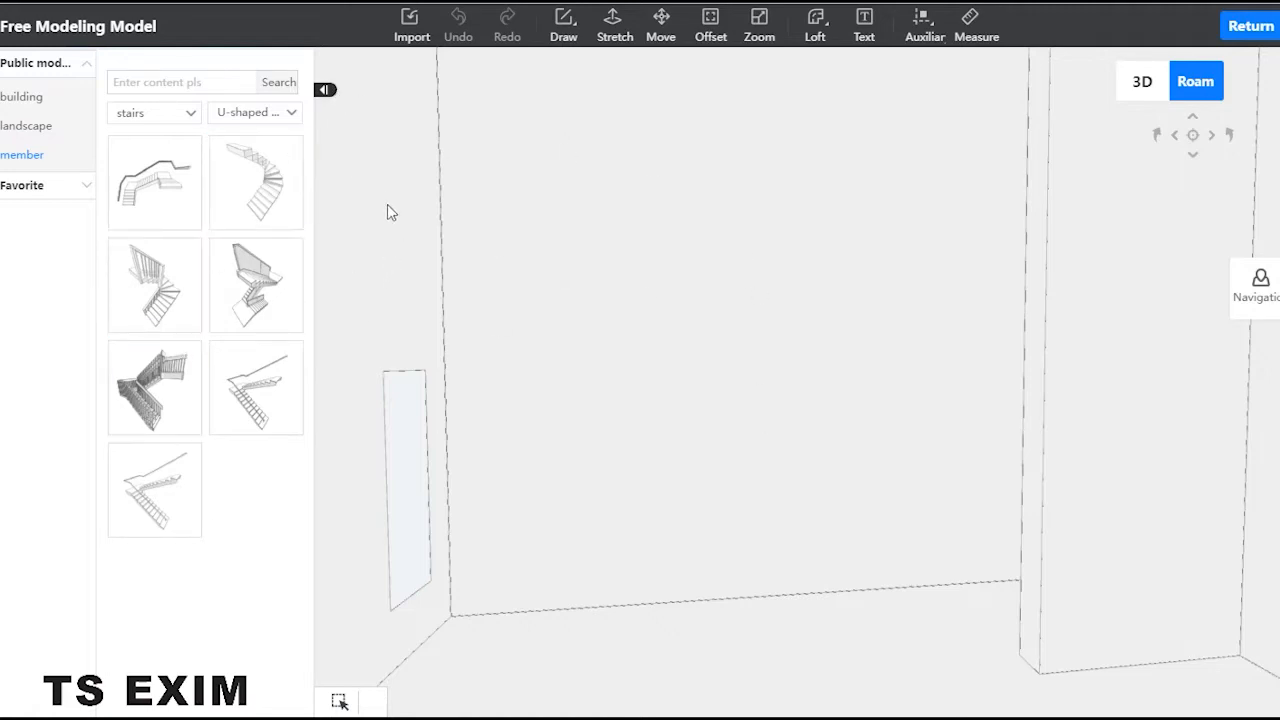
left_click(325, 91)
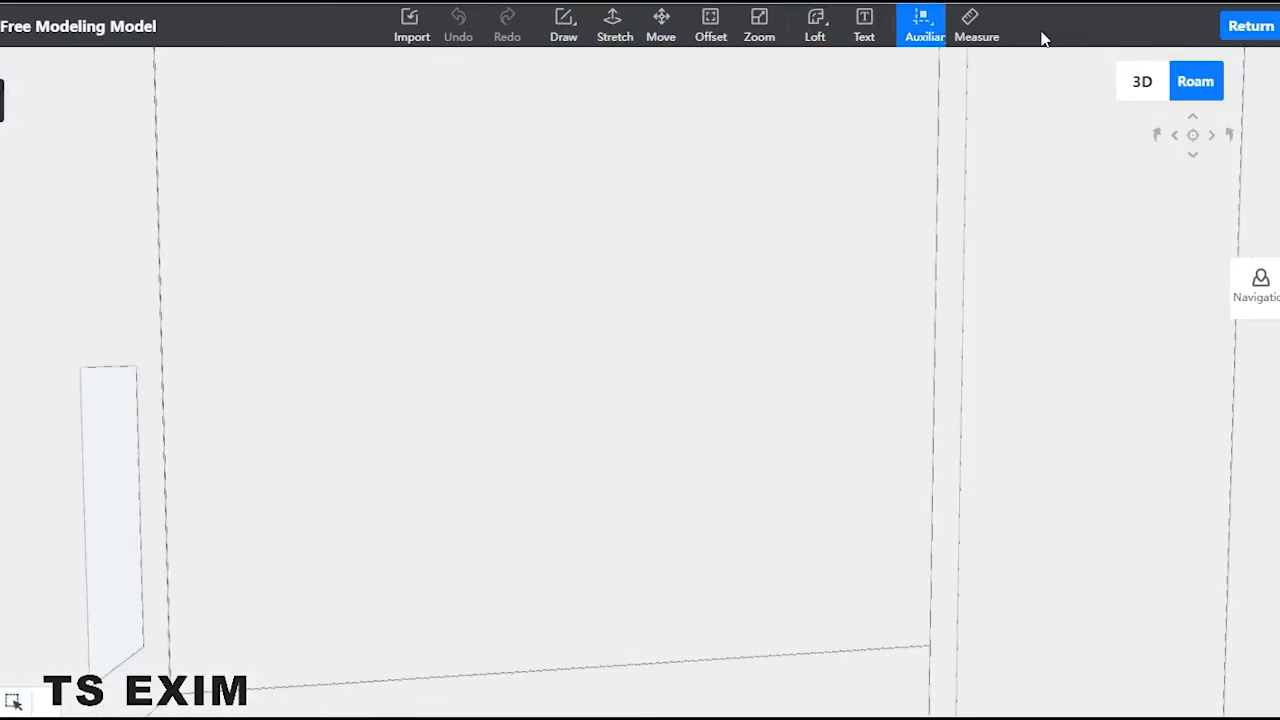
Step: Import exim.dxf from the 3days training folder's 6 DXF MODAL subfolder and place it on the living room's back wall
left_click_drag(1022, 231, 930, 248)
left_click_drag(694, 340, 600, 151)
left_click(400, 35)
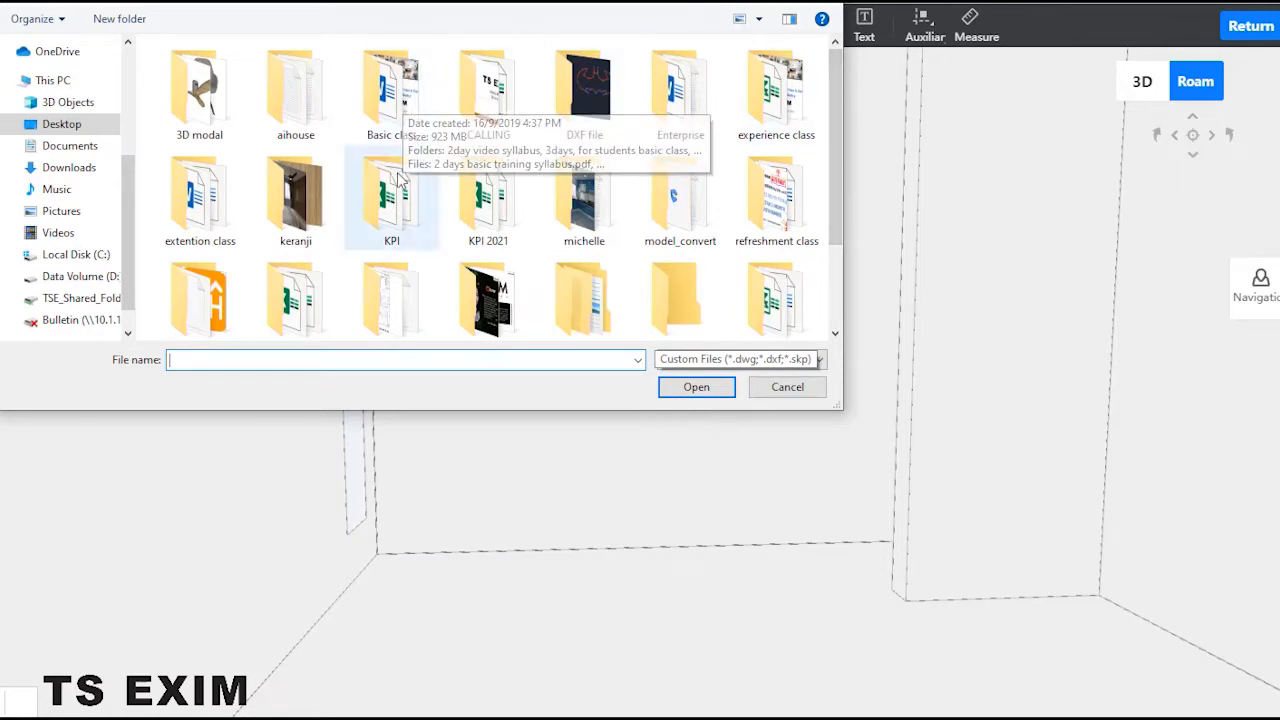
left_click(396, 110)
double_click(396, 110)
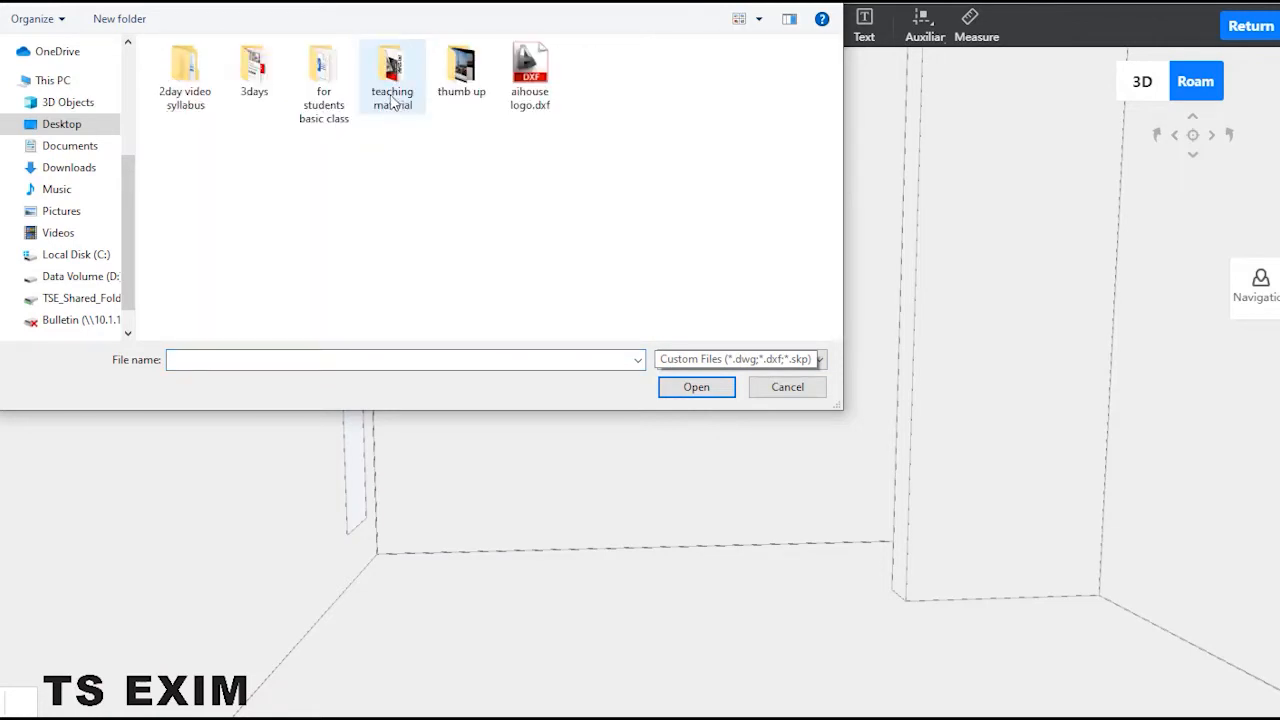
double_click(254, 68)
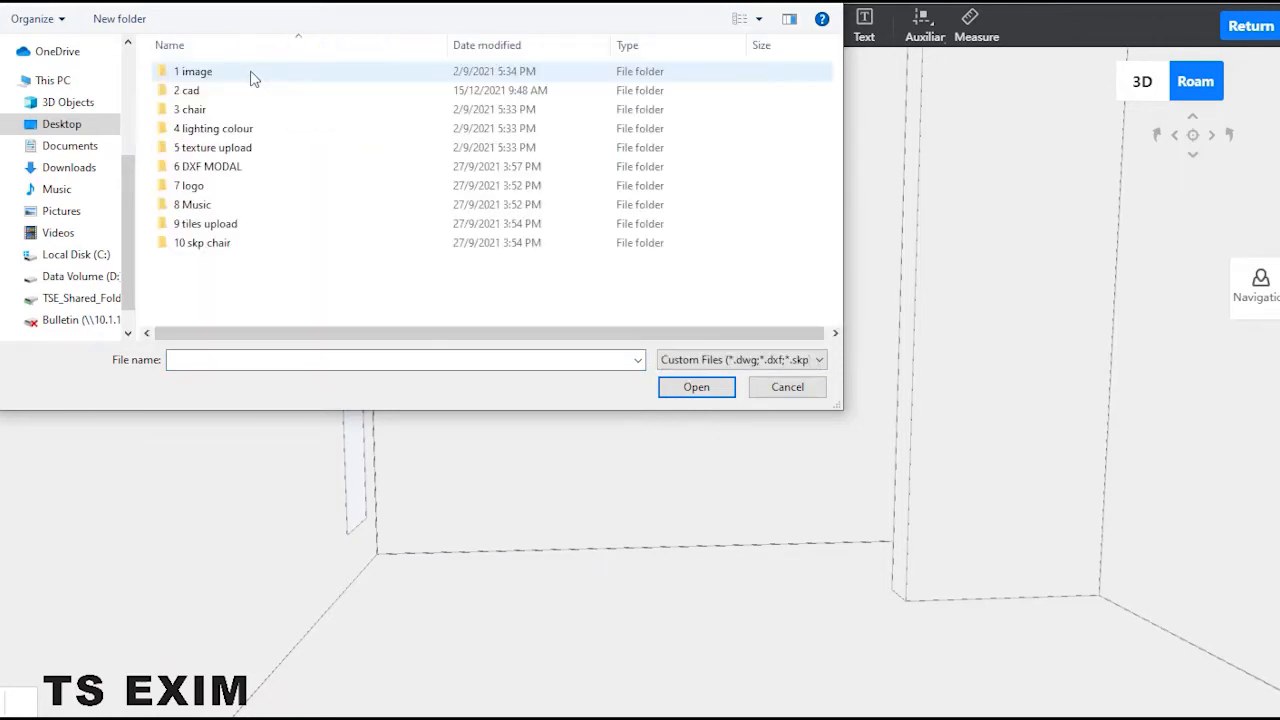
double_click(229, 168)
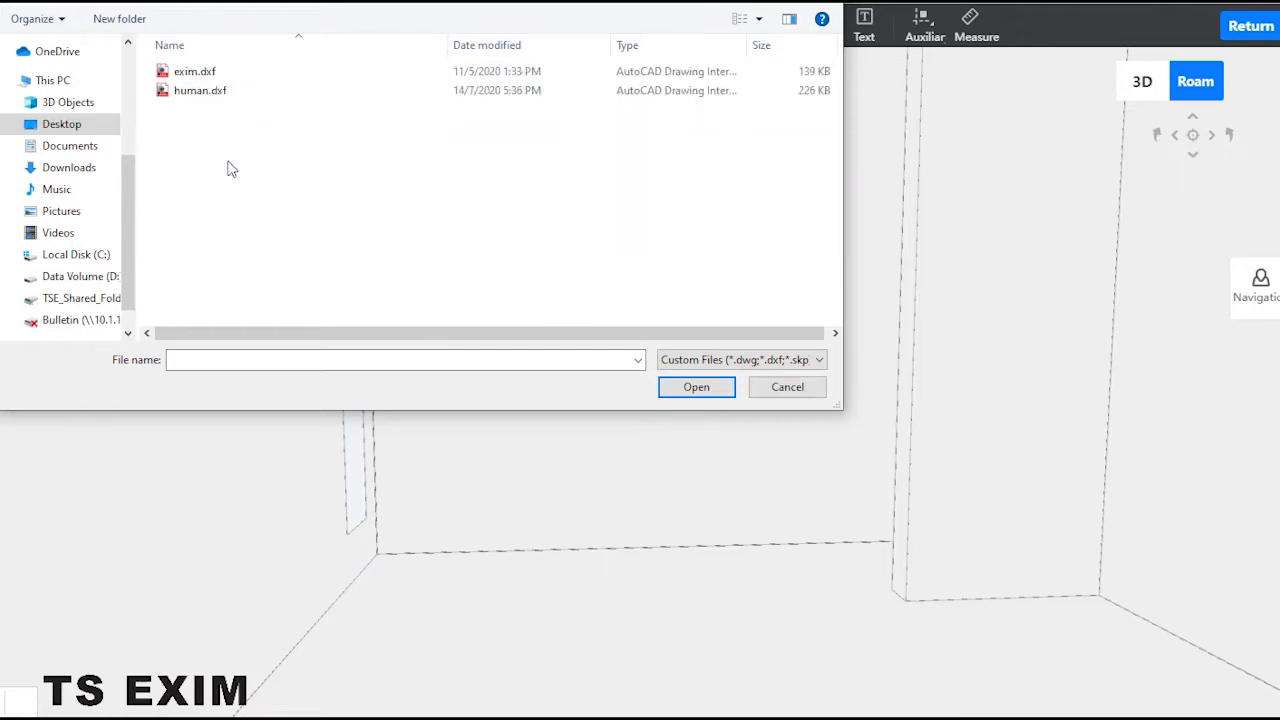
left_click(200, 72)
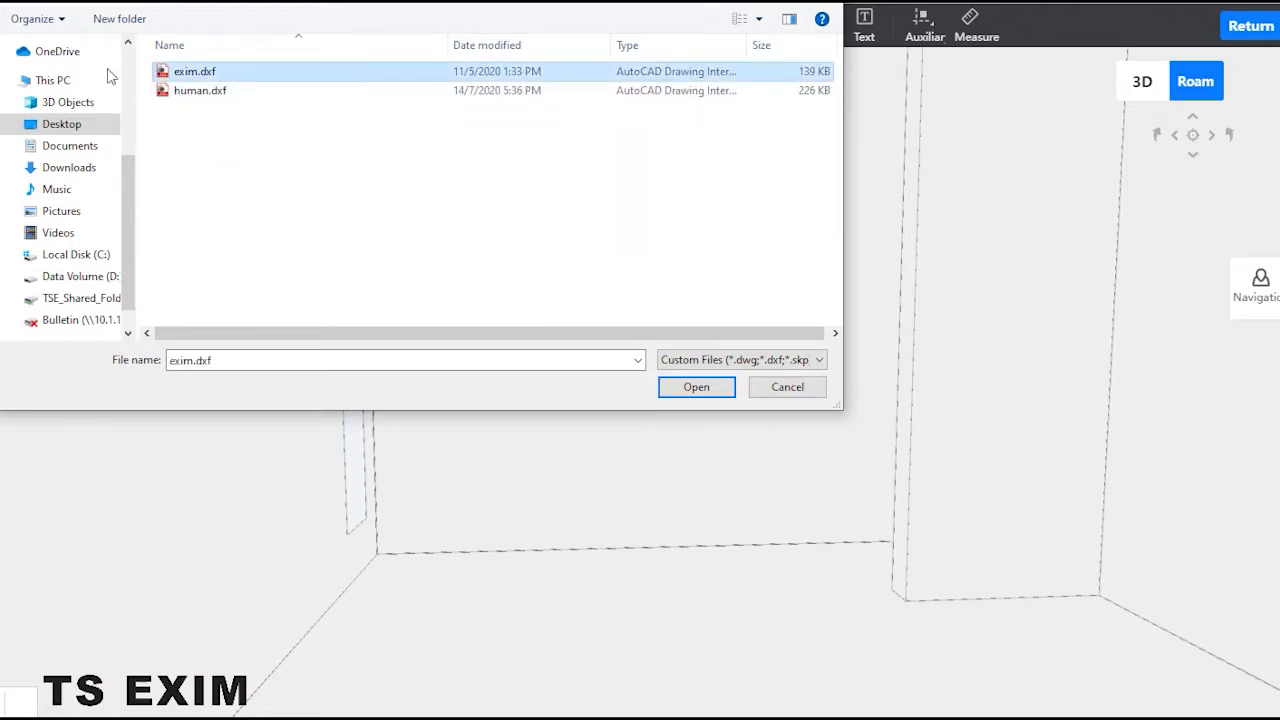
left_click(714, 388)
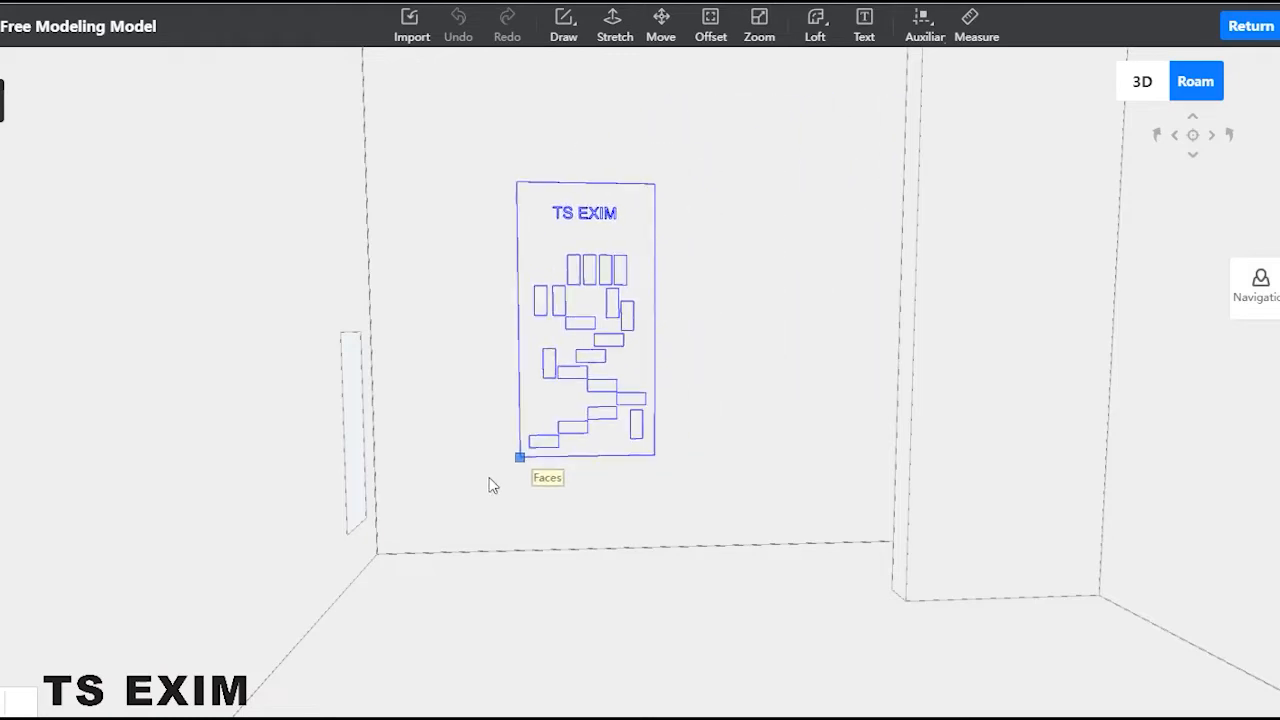
left_click(593, 489)
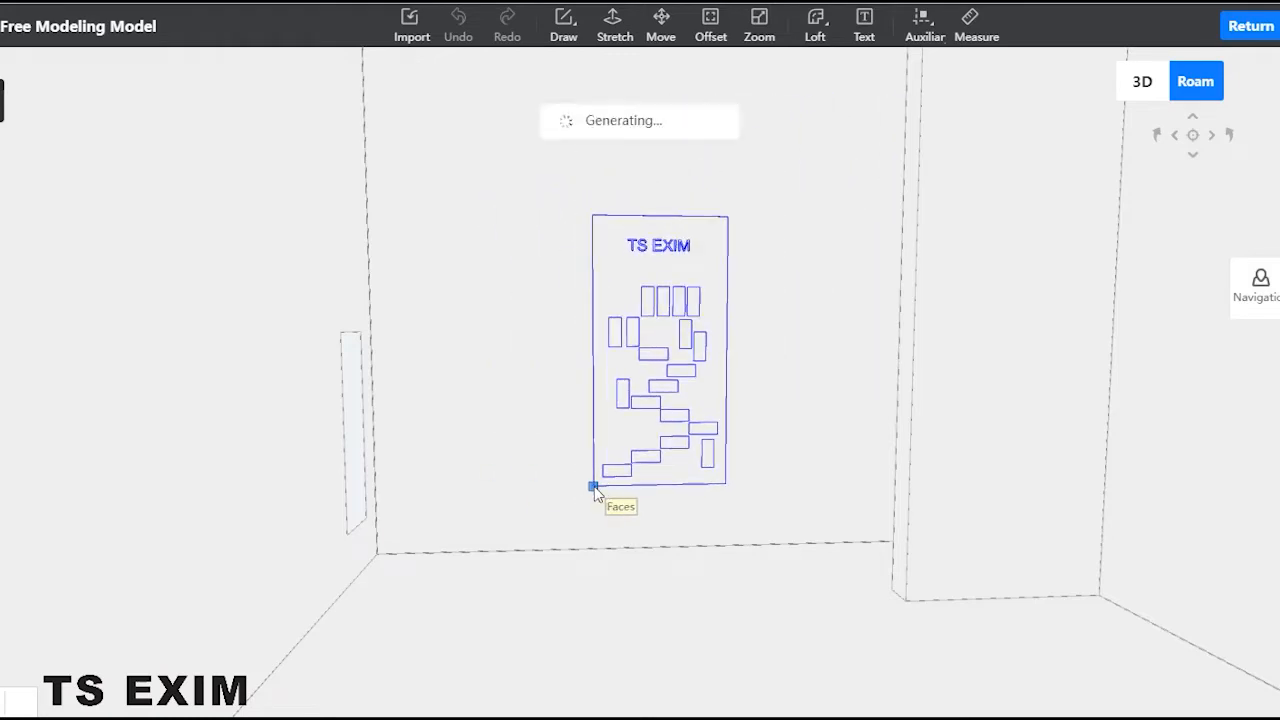
Step: Delete the frame of the imported TS EXIM drawing and all its remaining lettering and rectangles
left_click(705, 276)
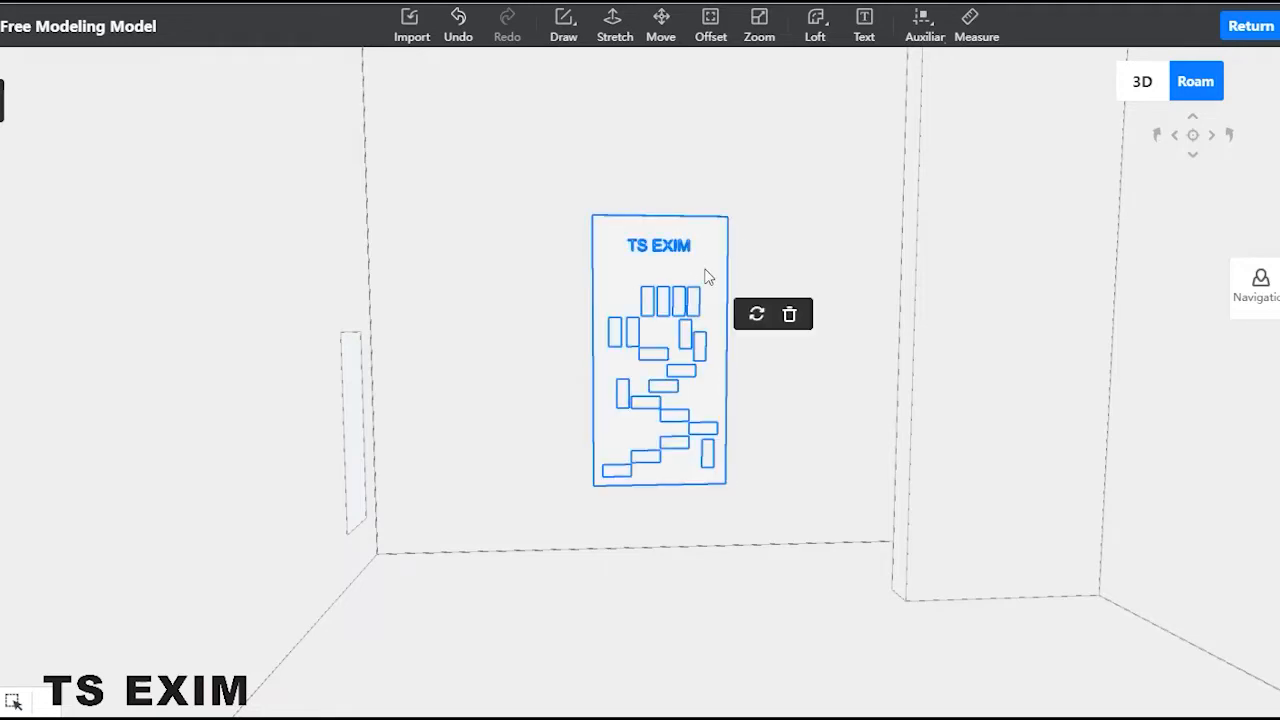
left_click(792, 313)
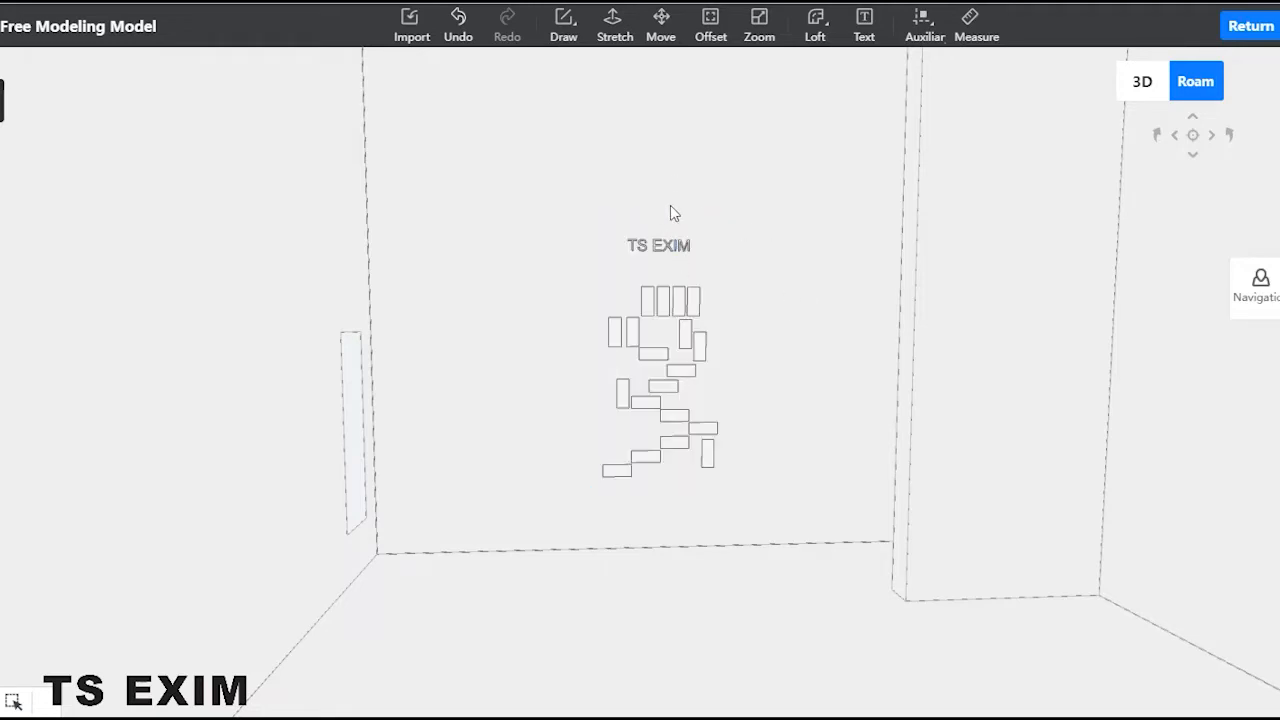
left_click_drag(802, 216, 548, 509)
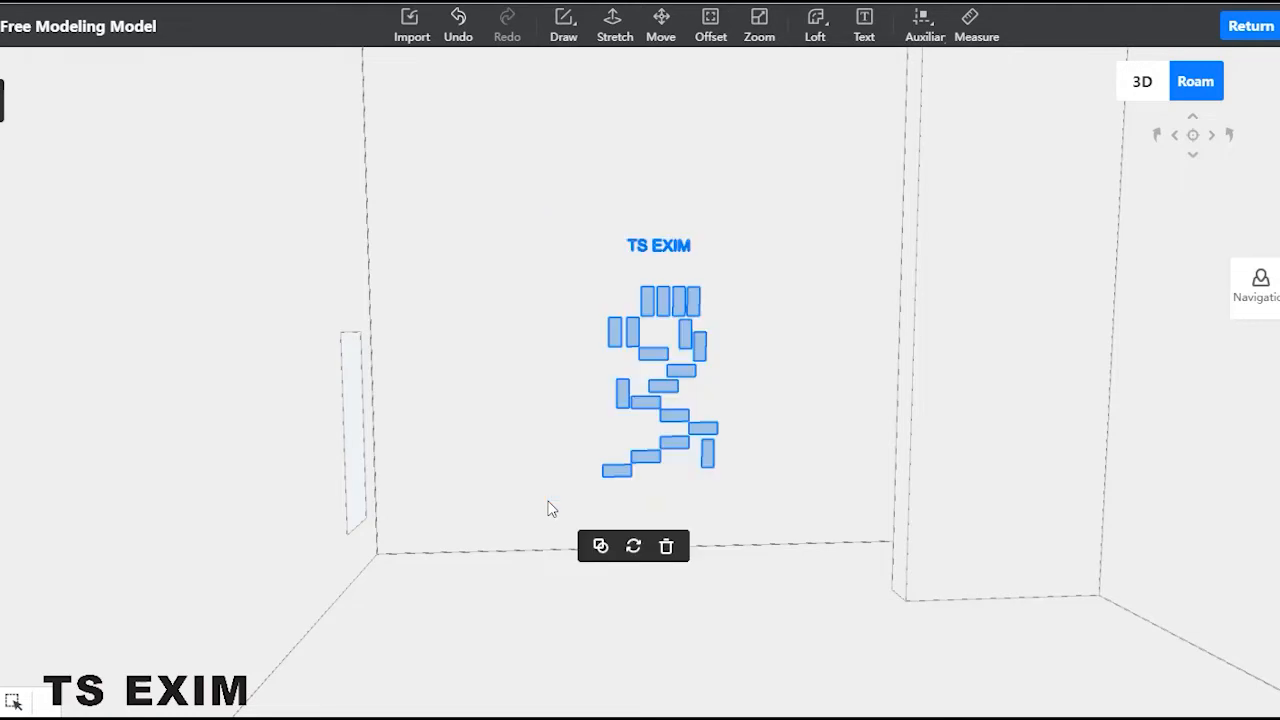
key("Delete")
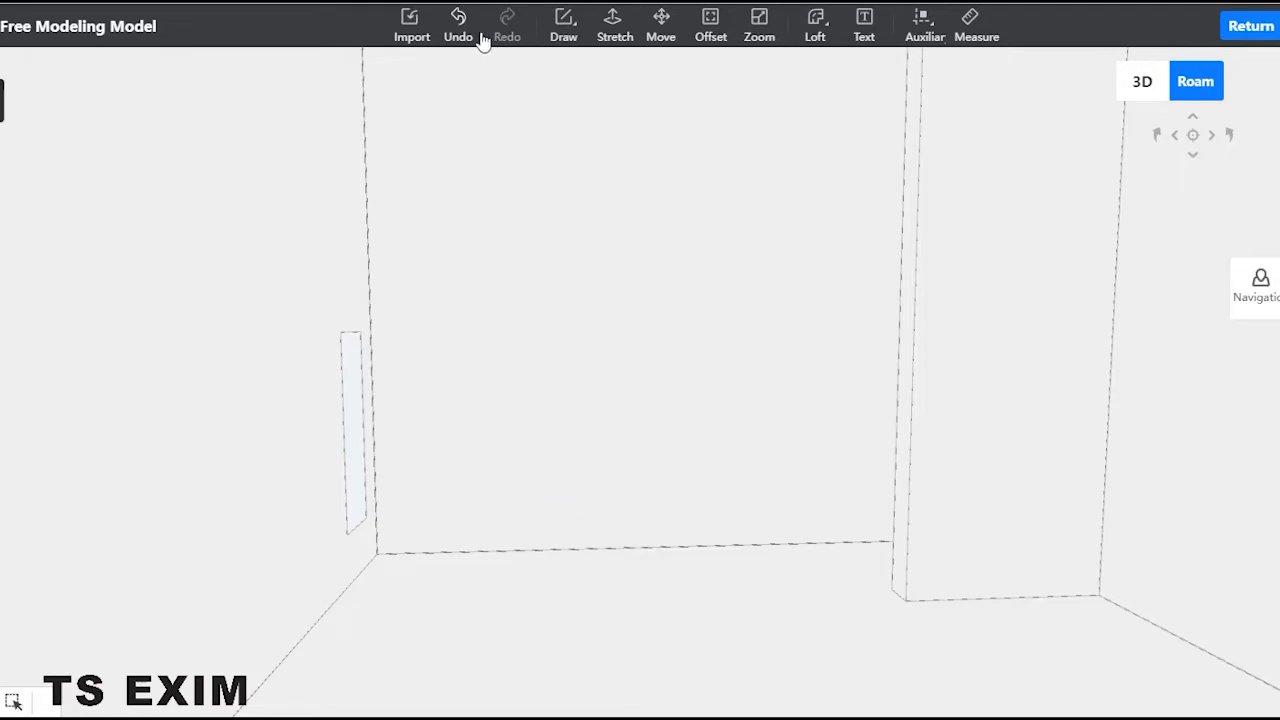
Step: Import human.dxf onto the living room's back wall and delete the placed figure
left_click(411, 28)
left_click(244, 91)
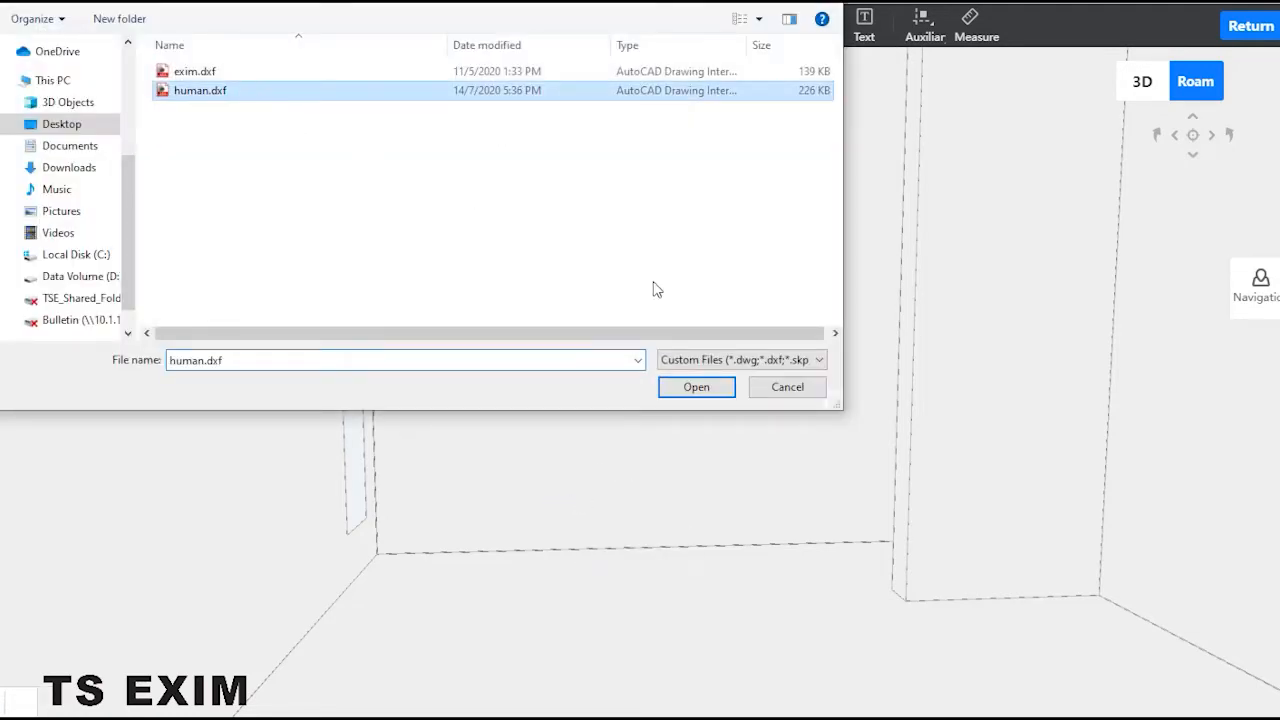
left_click(706, 389)
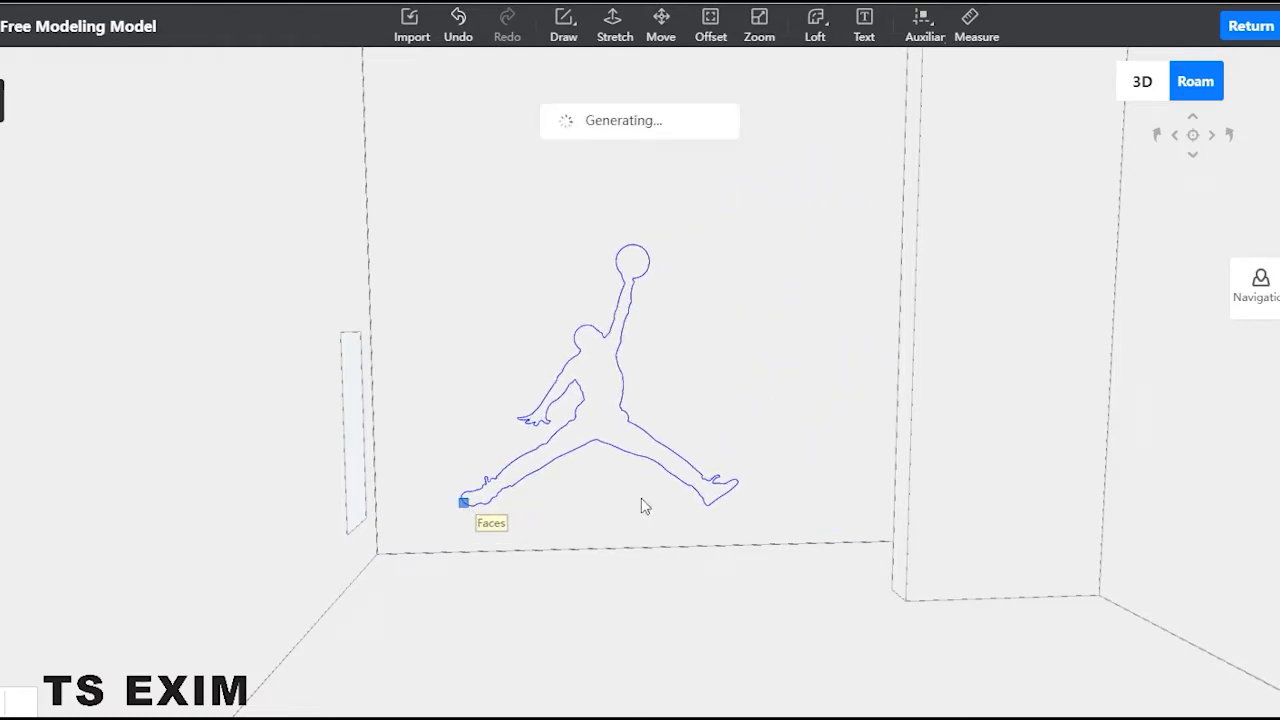
left_click(607, 402)
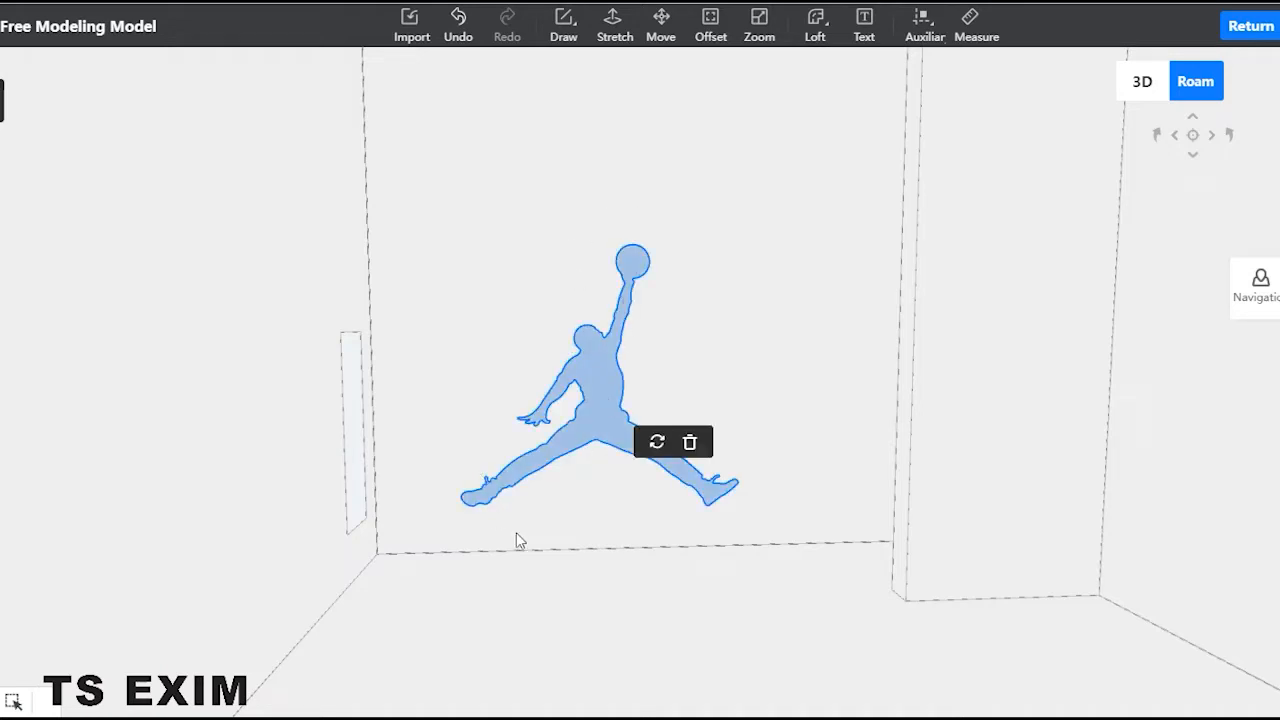
left_click(690, 443)
Step: Import sofa set.skp from the 10 skp chair folder and place it on the living room floor
left_click_drag(791, 557, 621, 297)
left_click(409, 22)
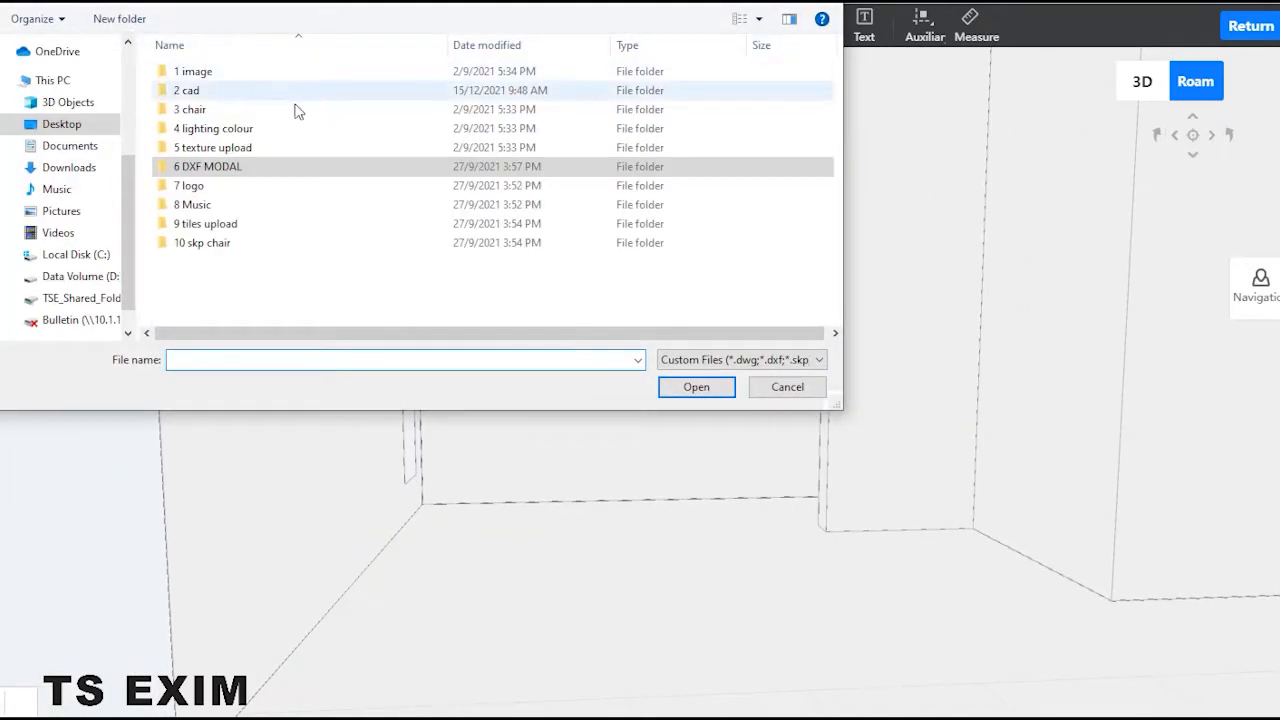
double_click(205, 243)
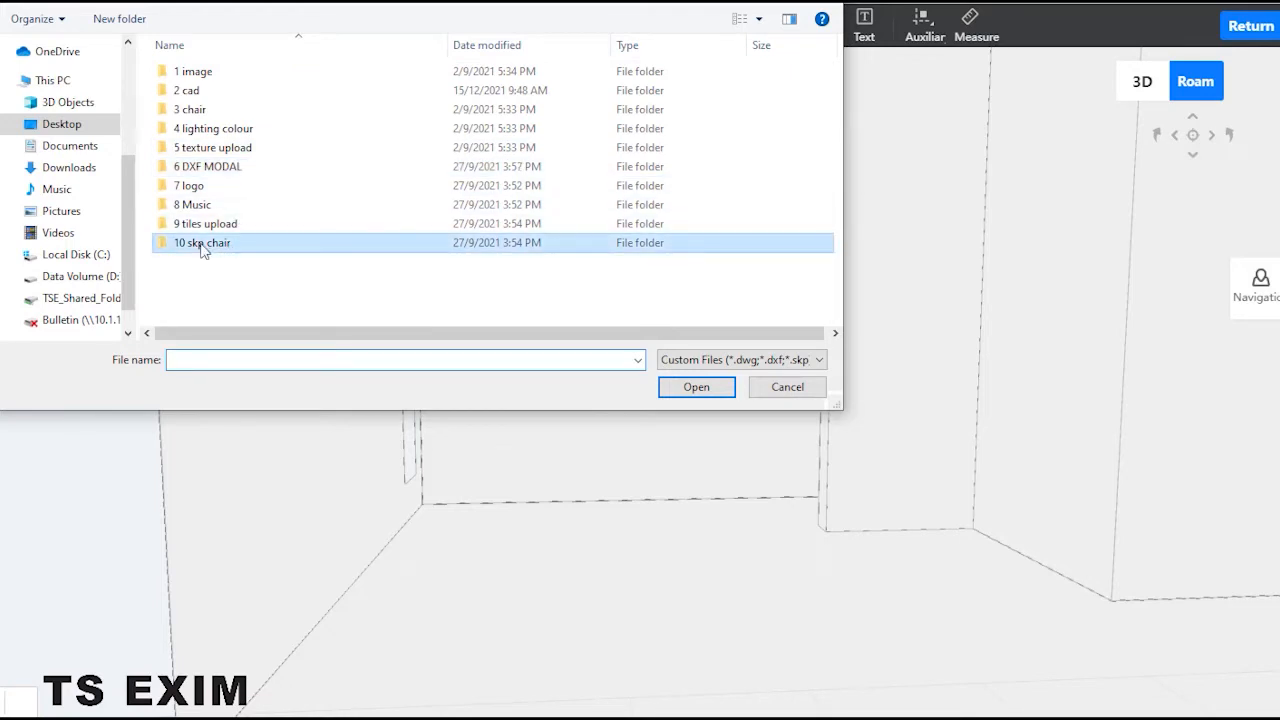
left_click(201, 71)
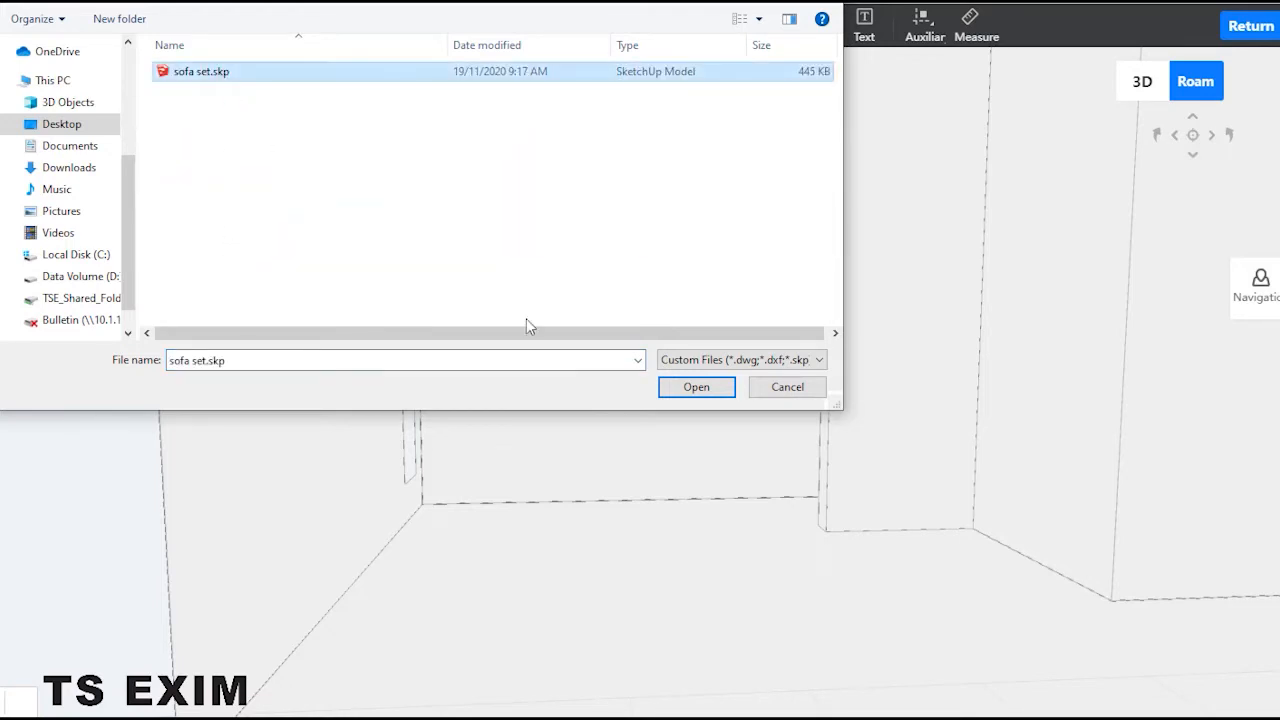
left_click(696, 387)
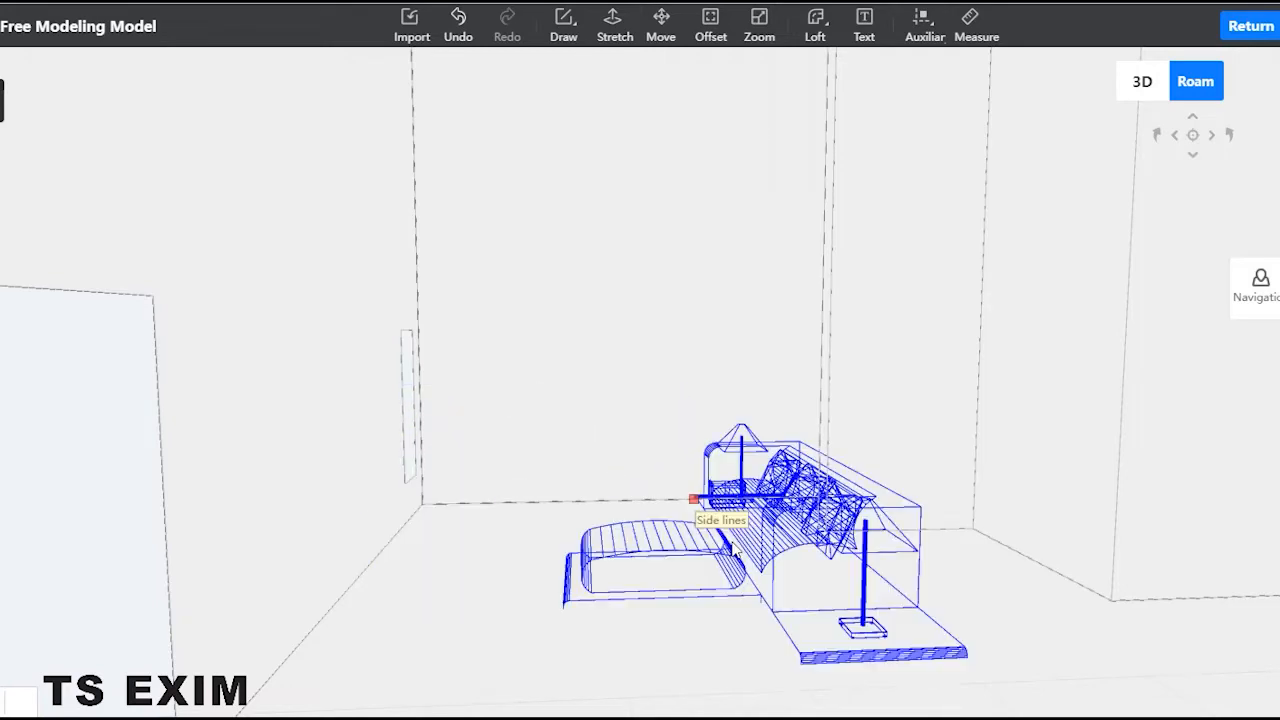
left_click(754, 560)
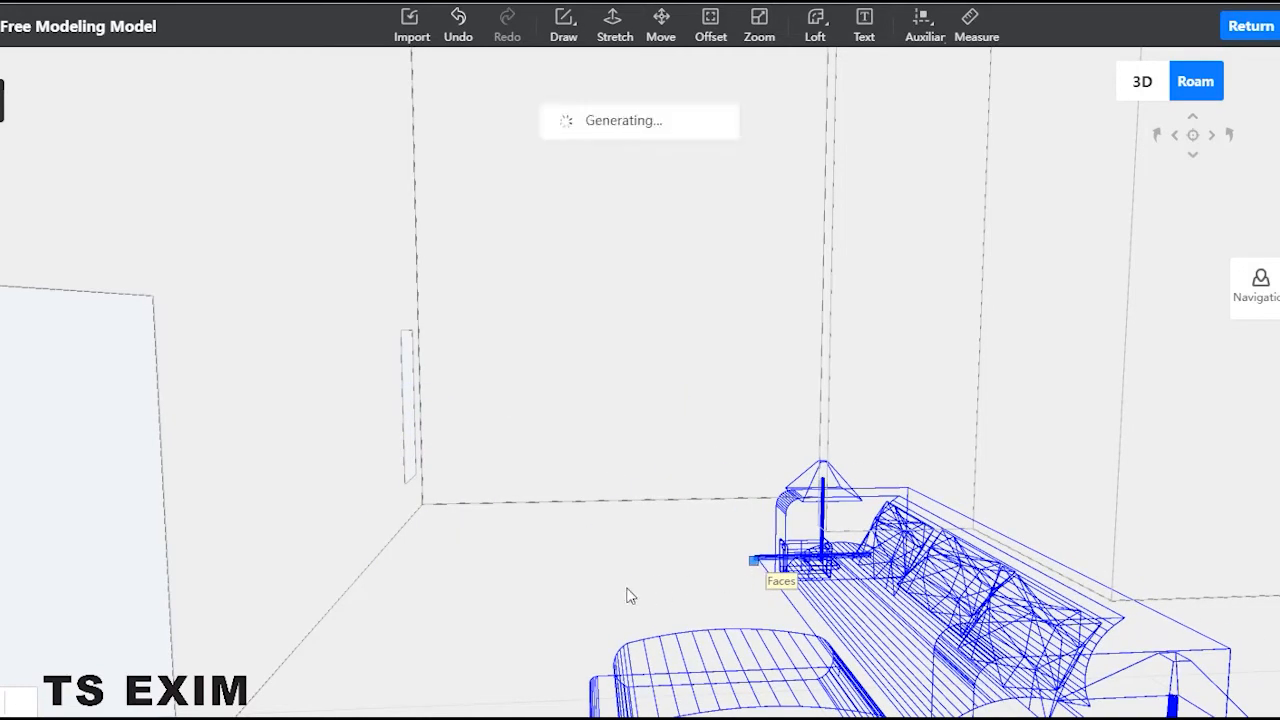
left_click_drag(629, 594, 746, 623)
scroll(746, 623, "down", 5)
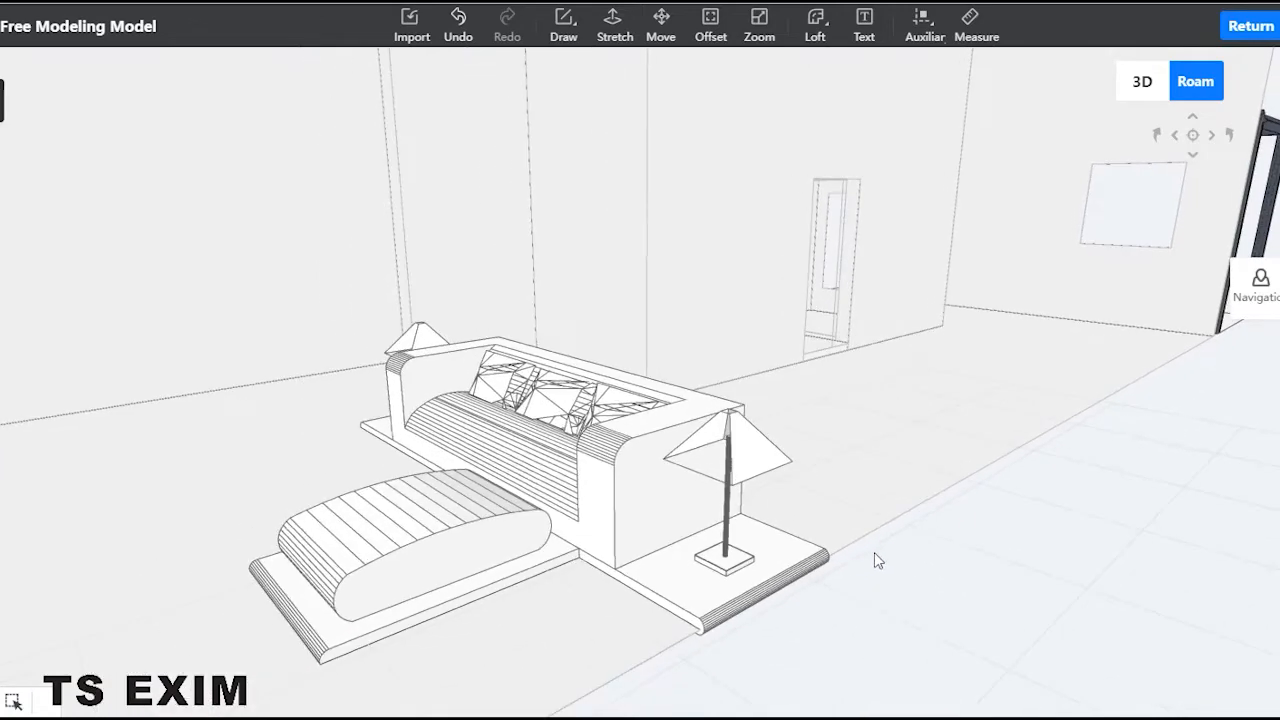
Step: Ungroup the imported sofa set down to its separate parts and delete the floor lamp on the near side of the sofa
left_click(689, 476)
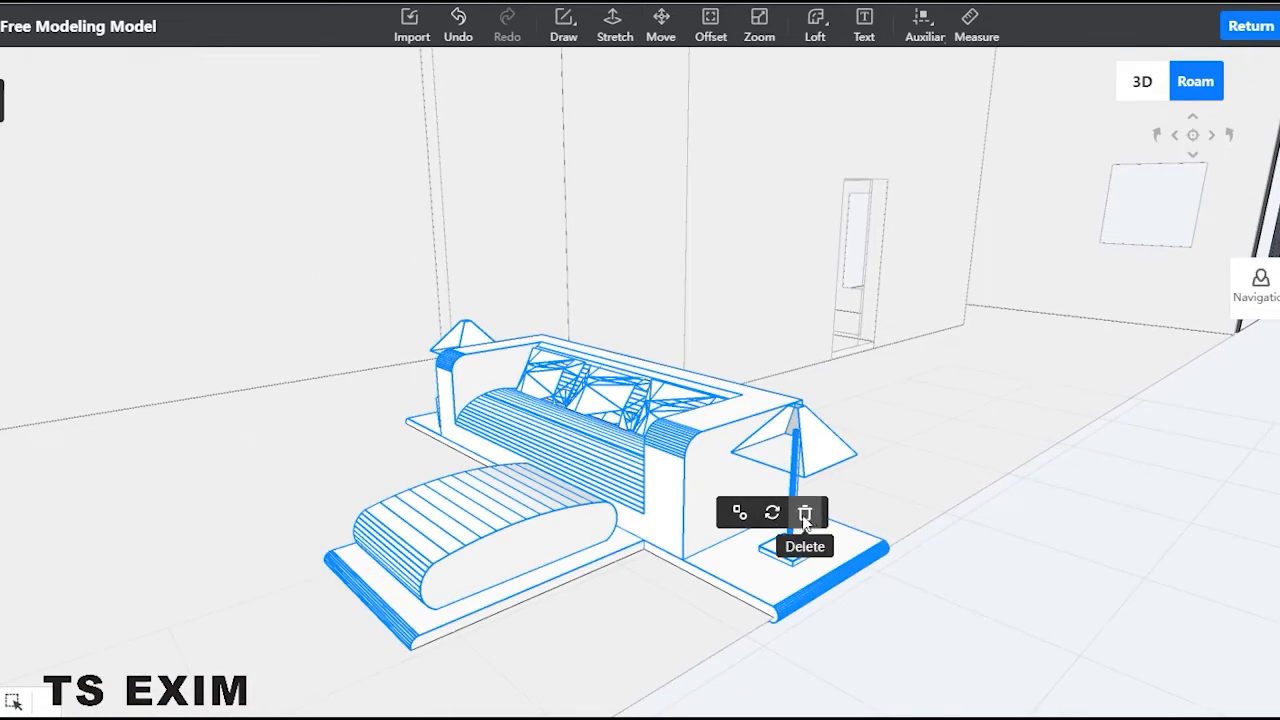
left_click(740, 513)
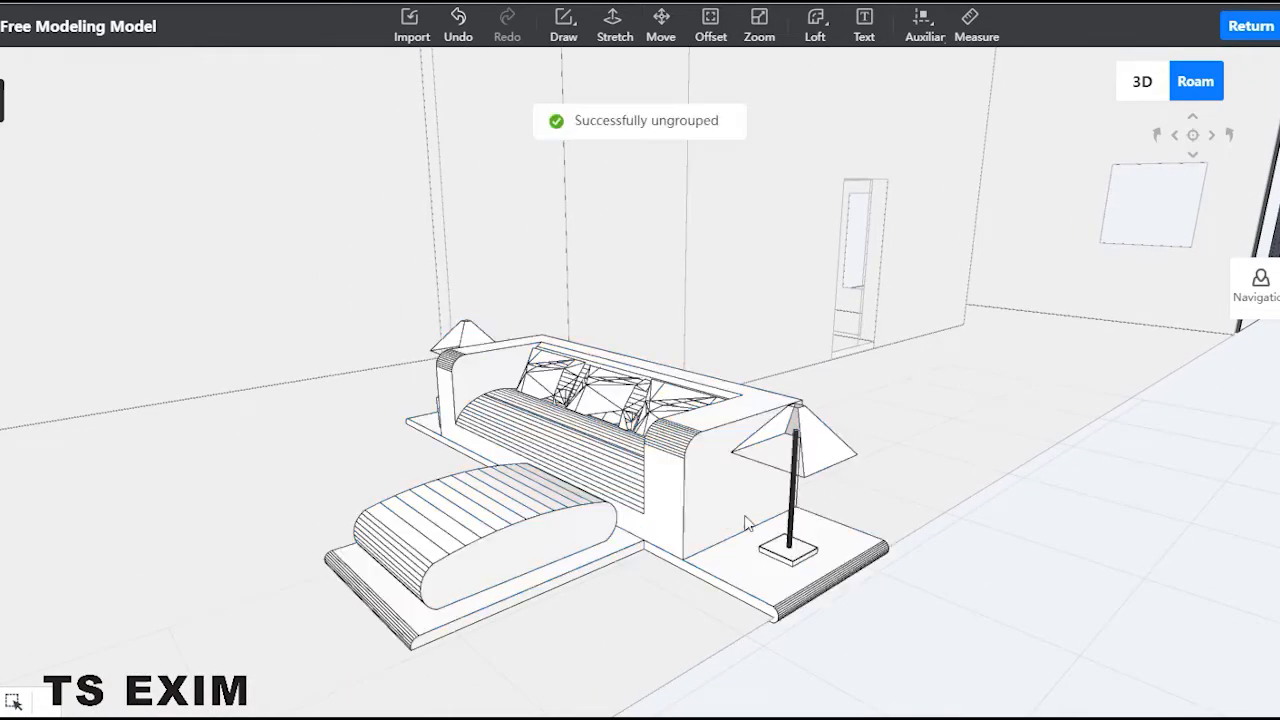
left_click(809, 457)
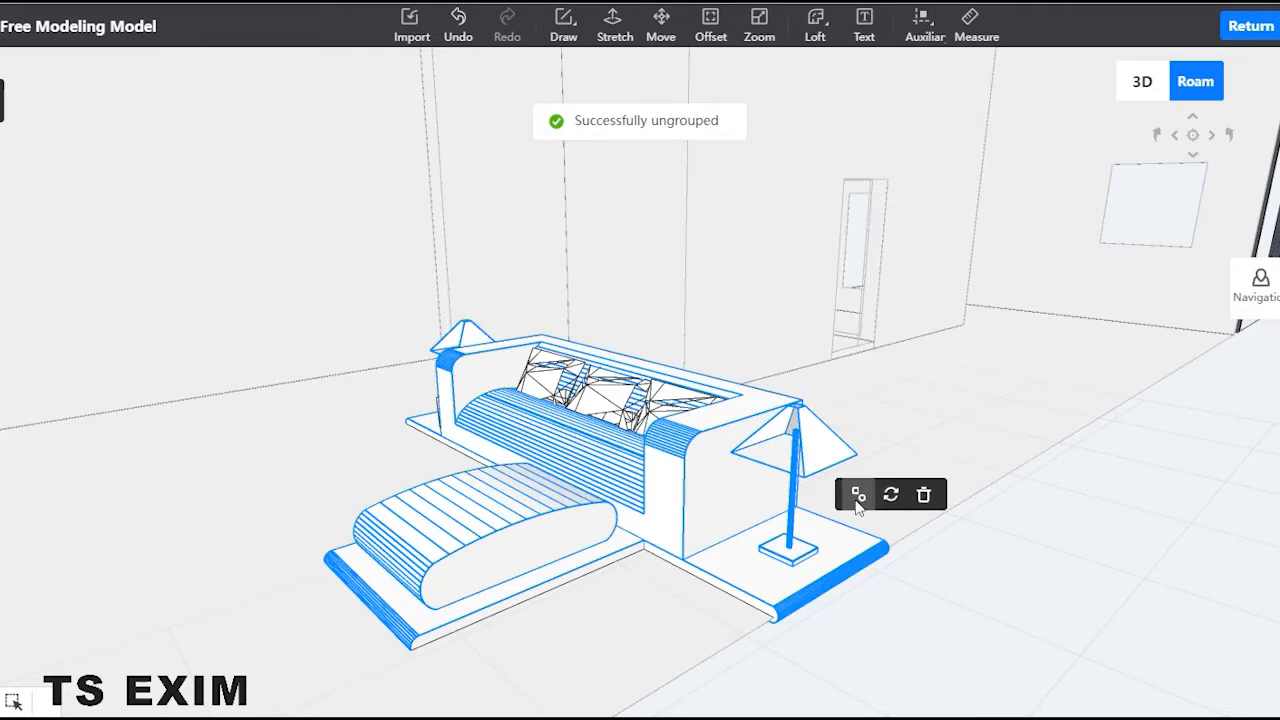
left_click(856, 492)
left_click(817, 443)
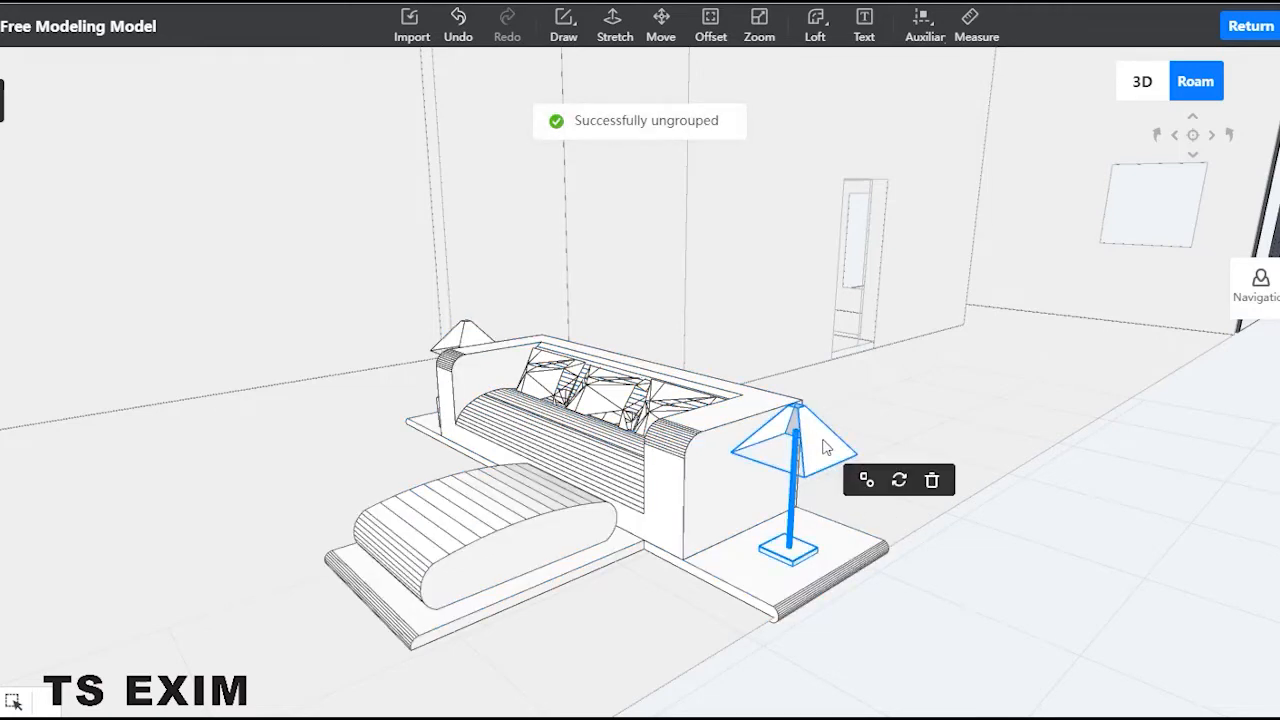
left_click(934, 483)
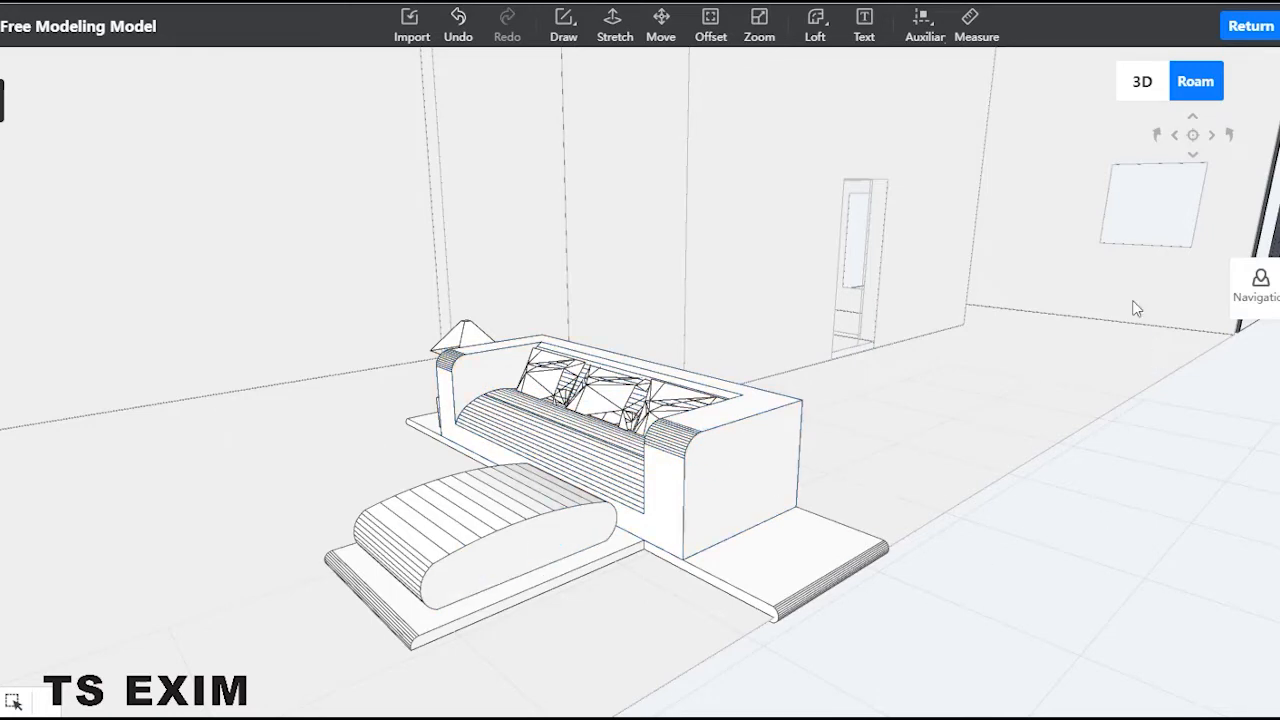
Step: Select all remaining parts of the sofa set together and delete them from the living room
left_click_drag(942, 203, 276, 677)
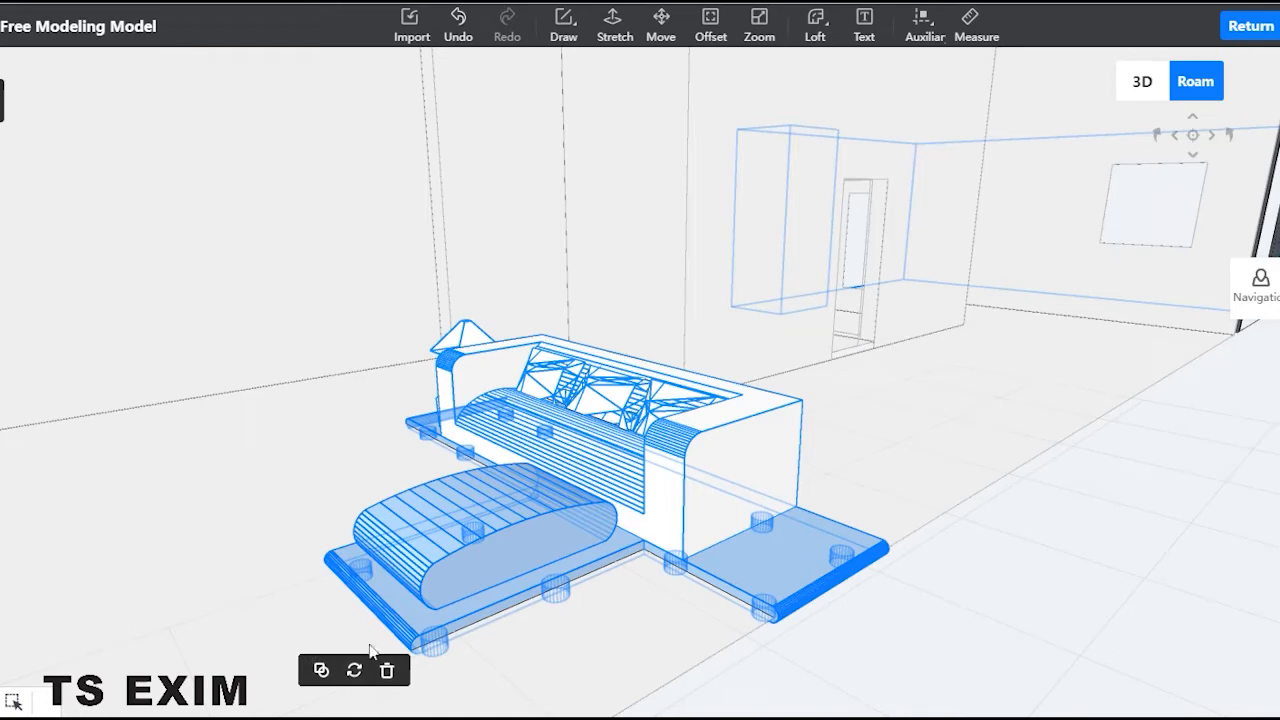
left_click(388, 671)
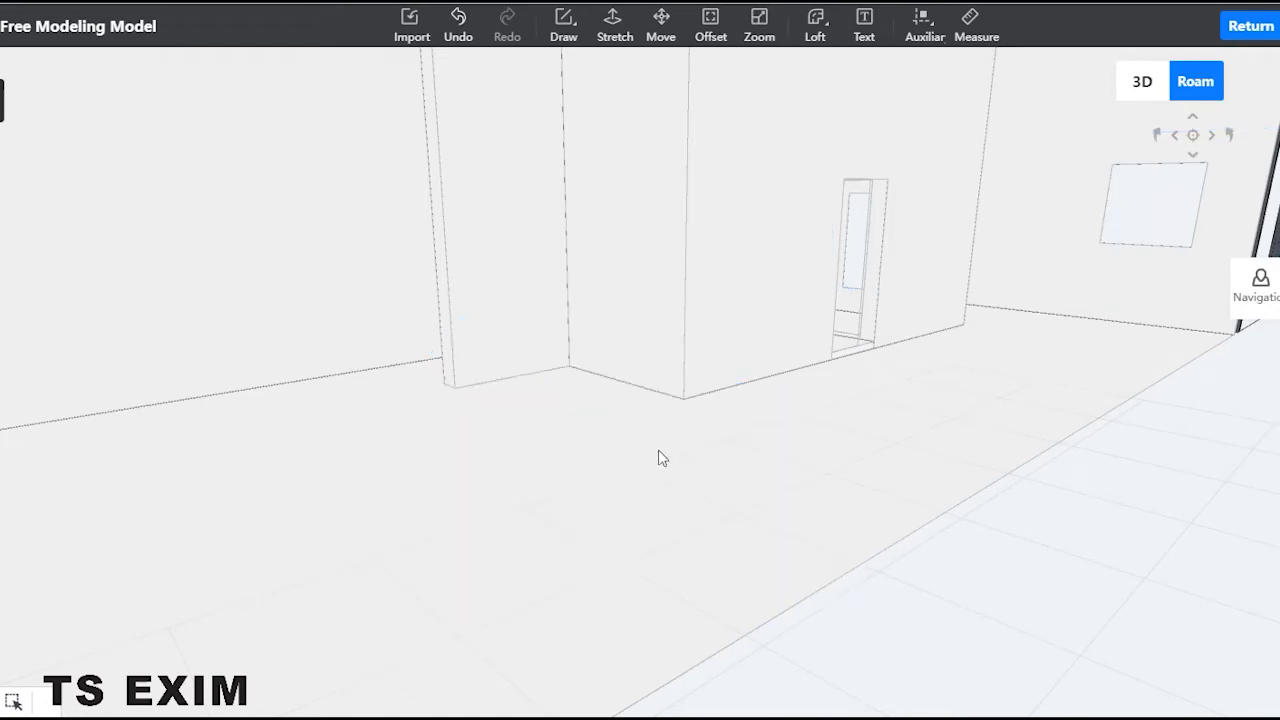
Step: Draw a closed triangle with the Line tool on the living room wall between the window and the column
left_click_drag(660, 458, 352, 205)
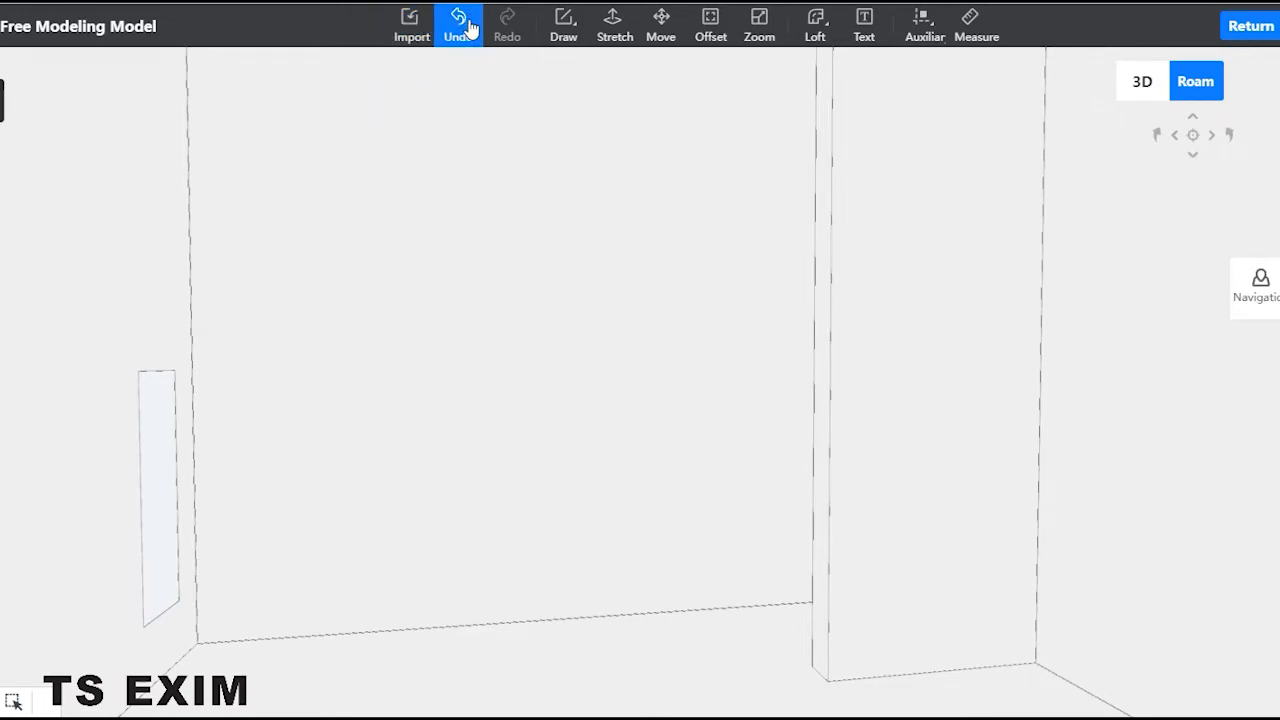
left_click(565, 30)
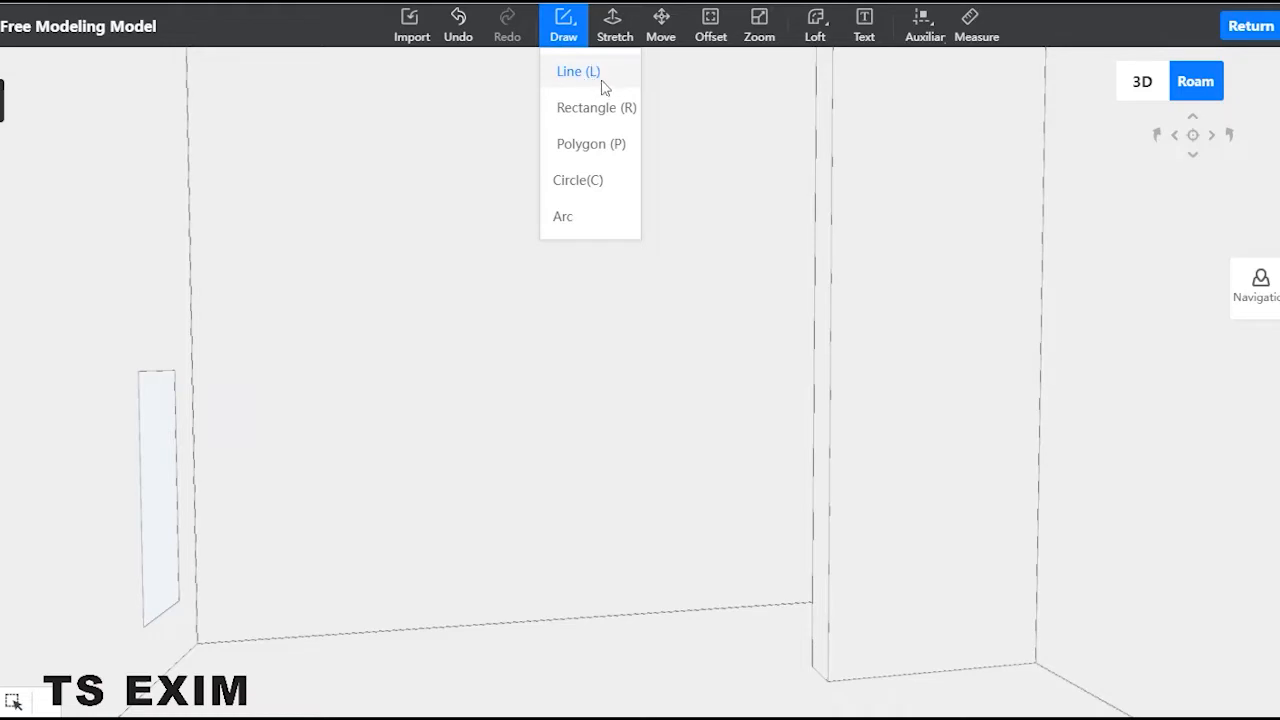
left_click(580, 72)
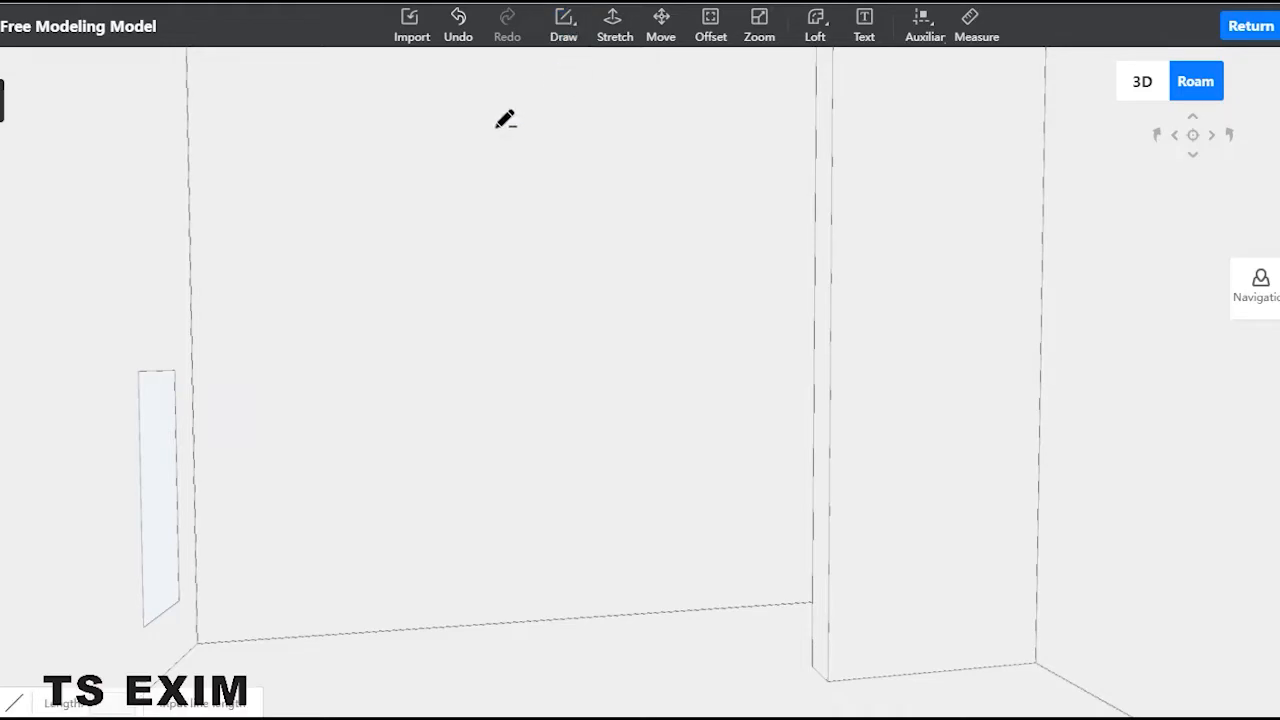
left_click(291, 398)
left_click(329, 209)
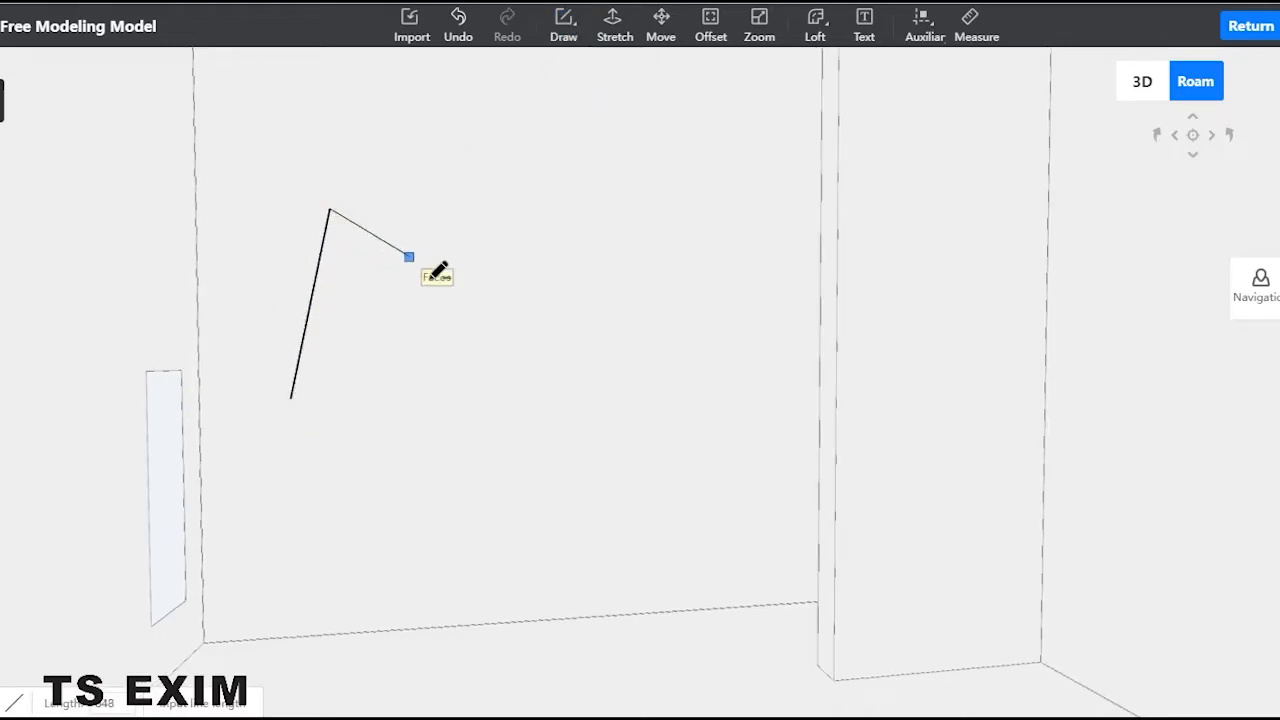
left_click(429, 281)
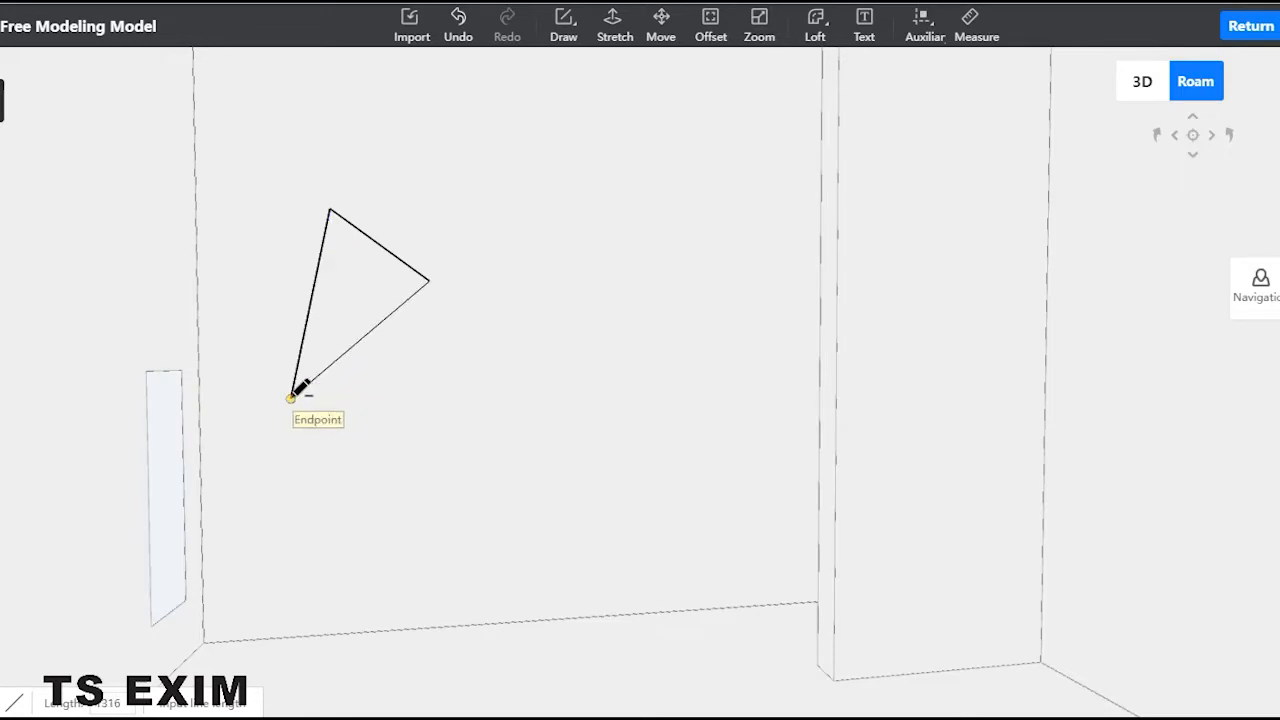
left_click(292, 397)
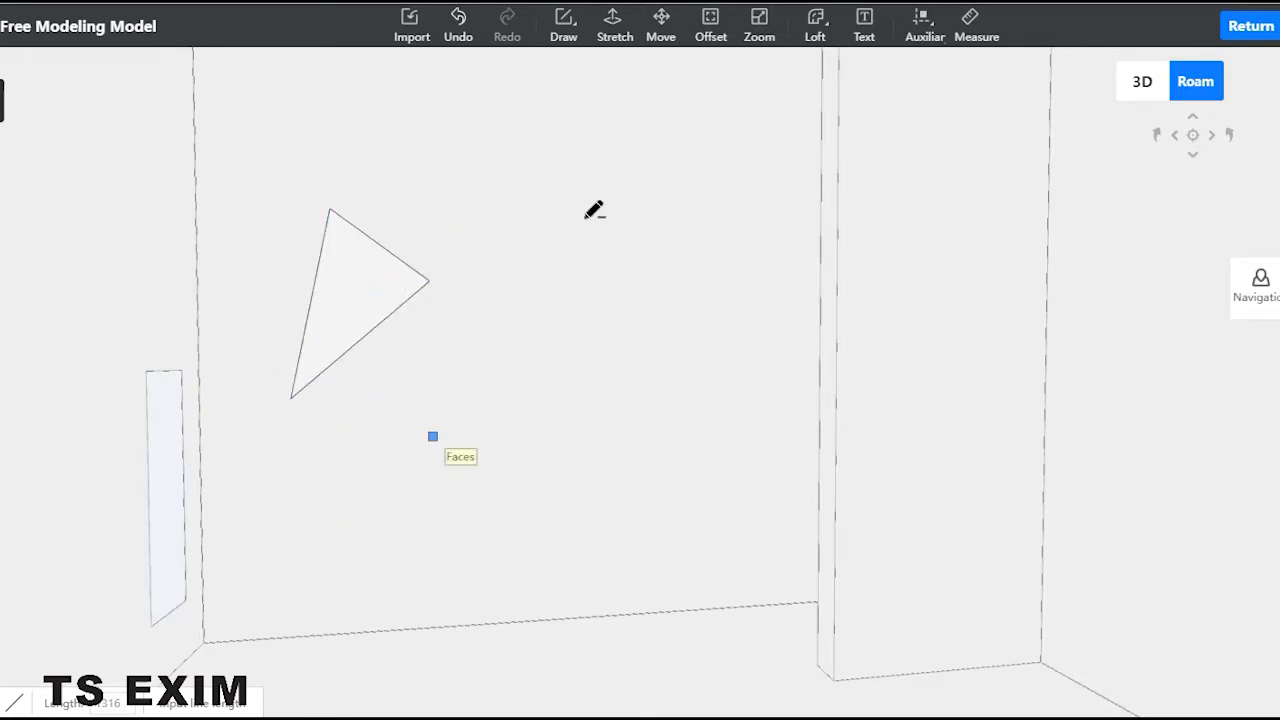
Step: Draw a 1000 by 2000 upright rectangle on the wall to the right of the triangle
left_click(566, 24)
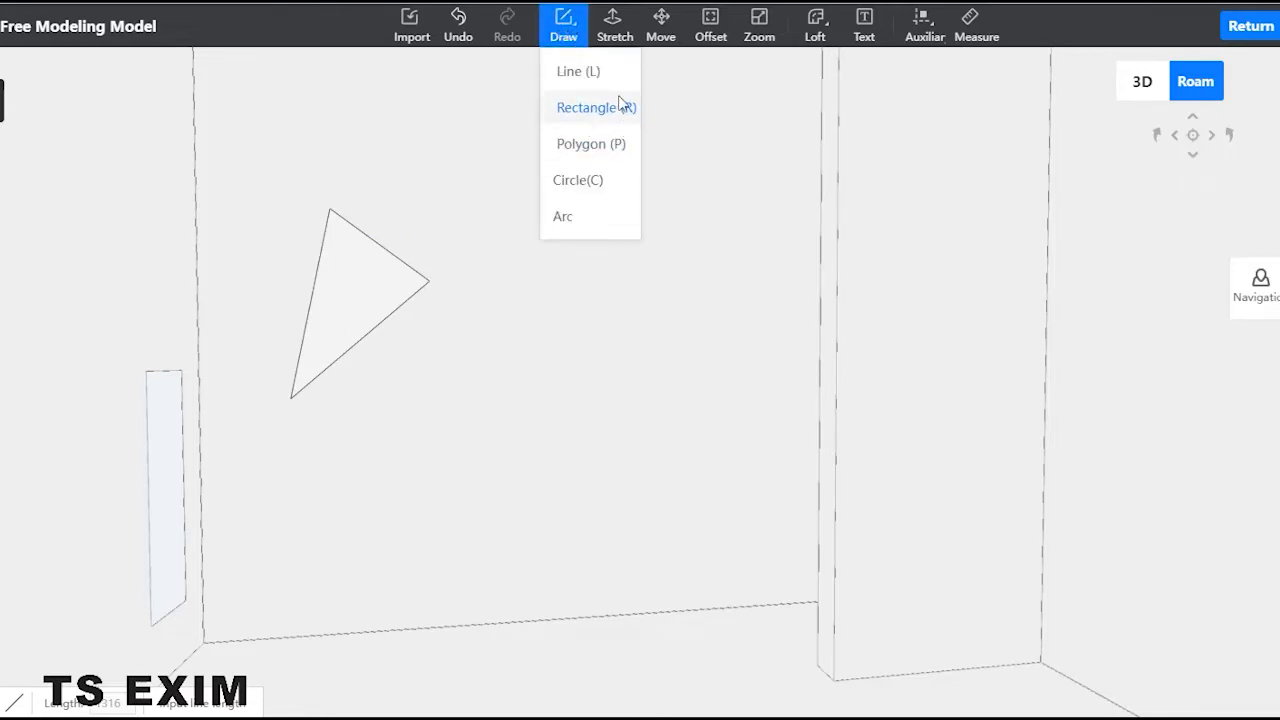
key("r")
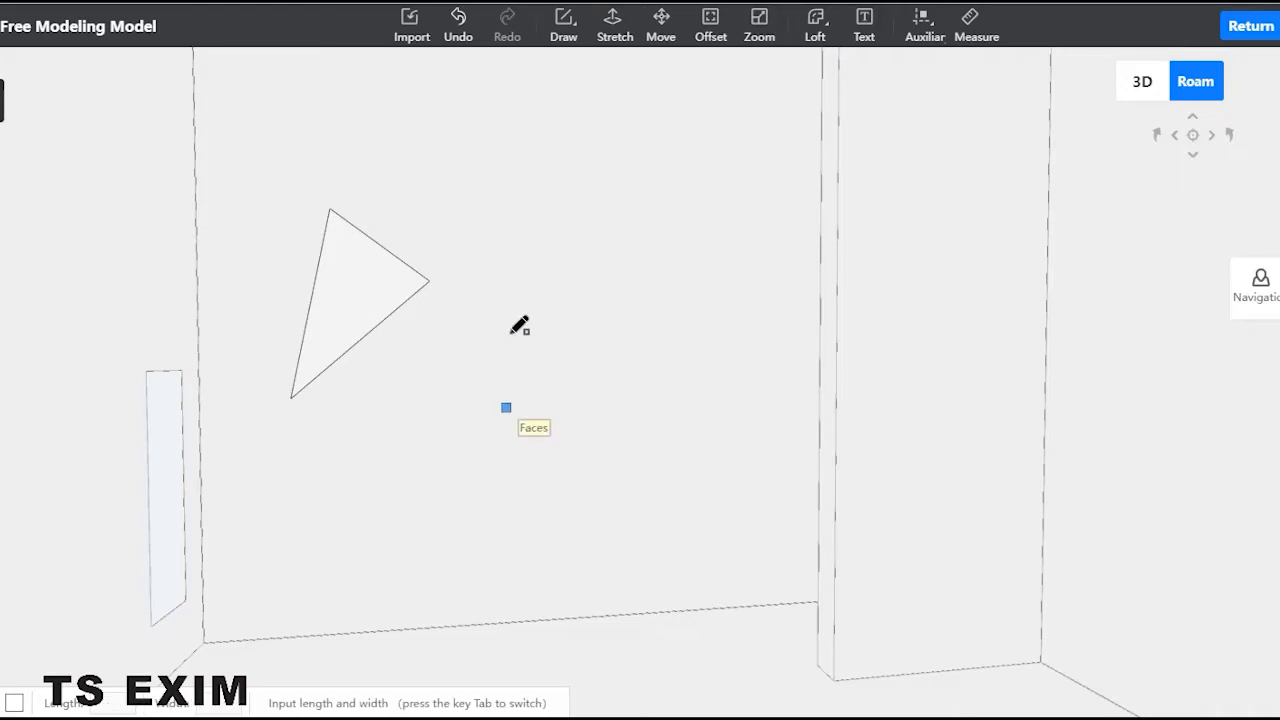
left_click(495, 215)
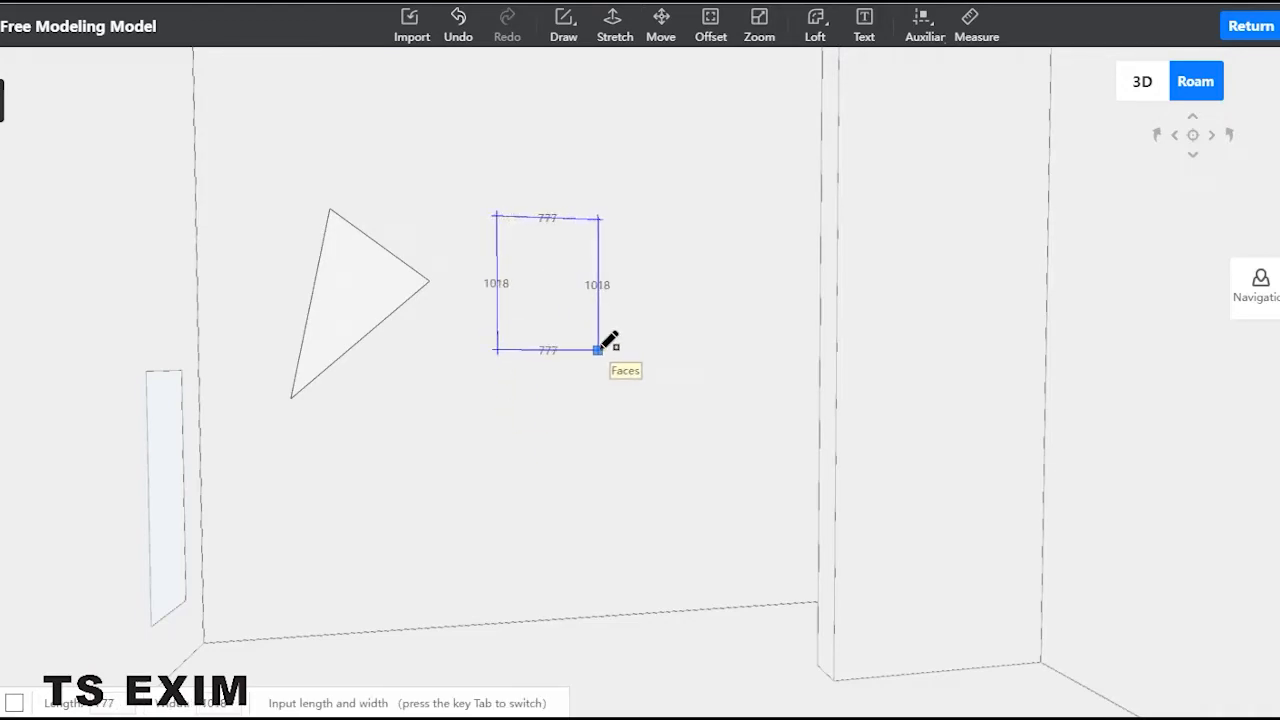
key("Escape")
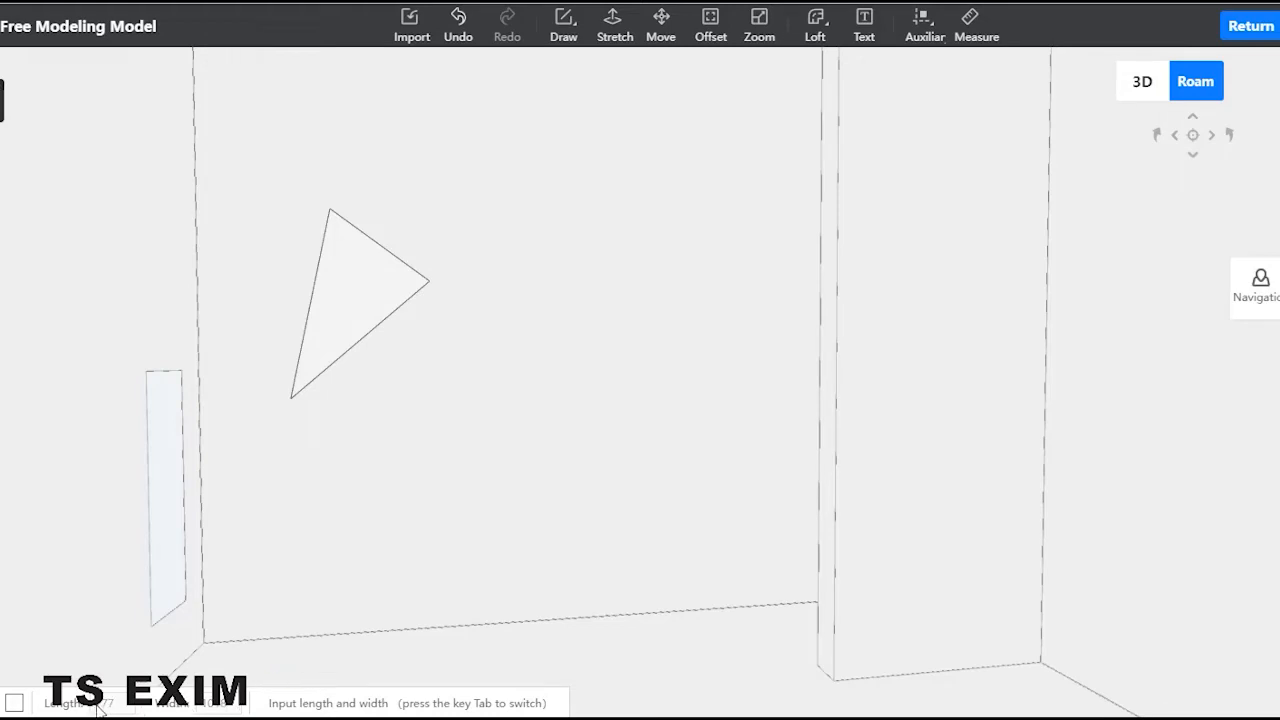
left_click(542, 222)
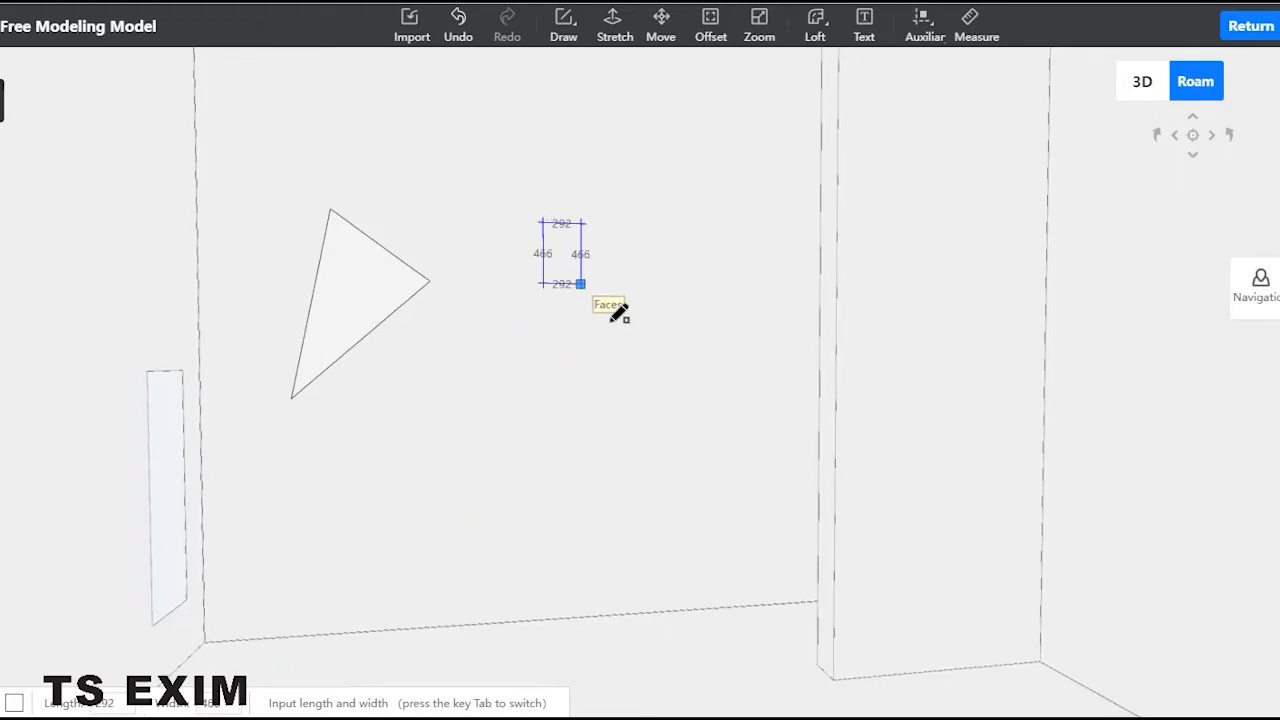
key("Tab")
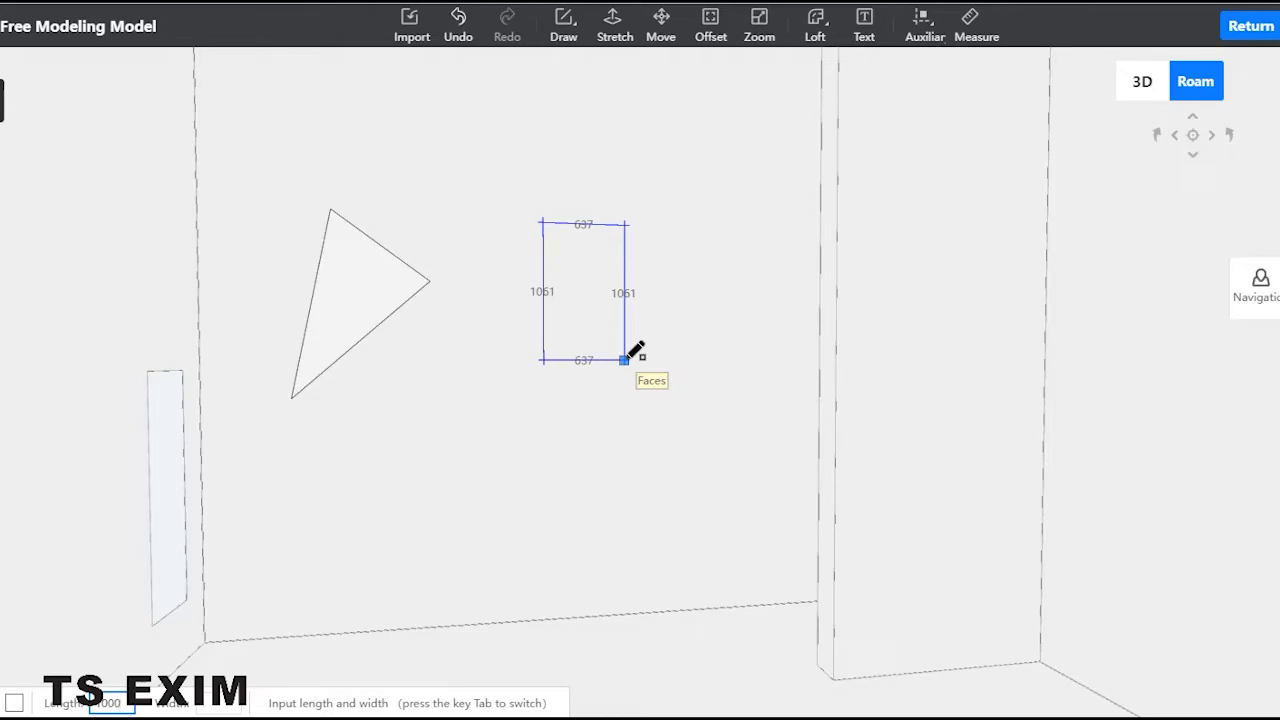
key("Tab")
key("Return")
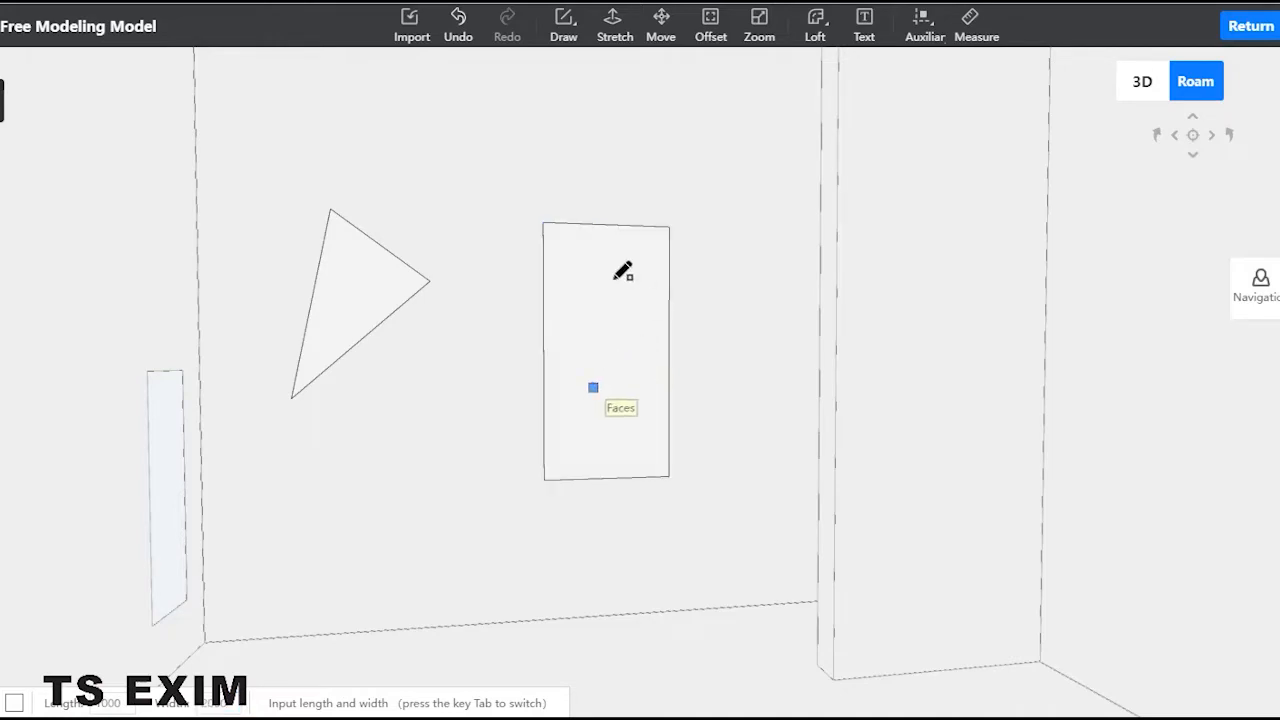
Step: Draw an 8-sided polygon with a radius of about 544 on the wall below the triangle
left_click(562, 22)
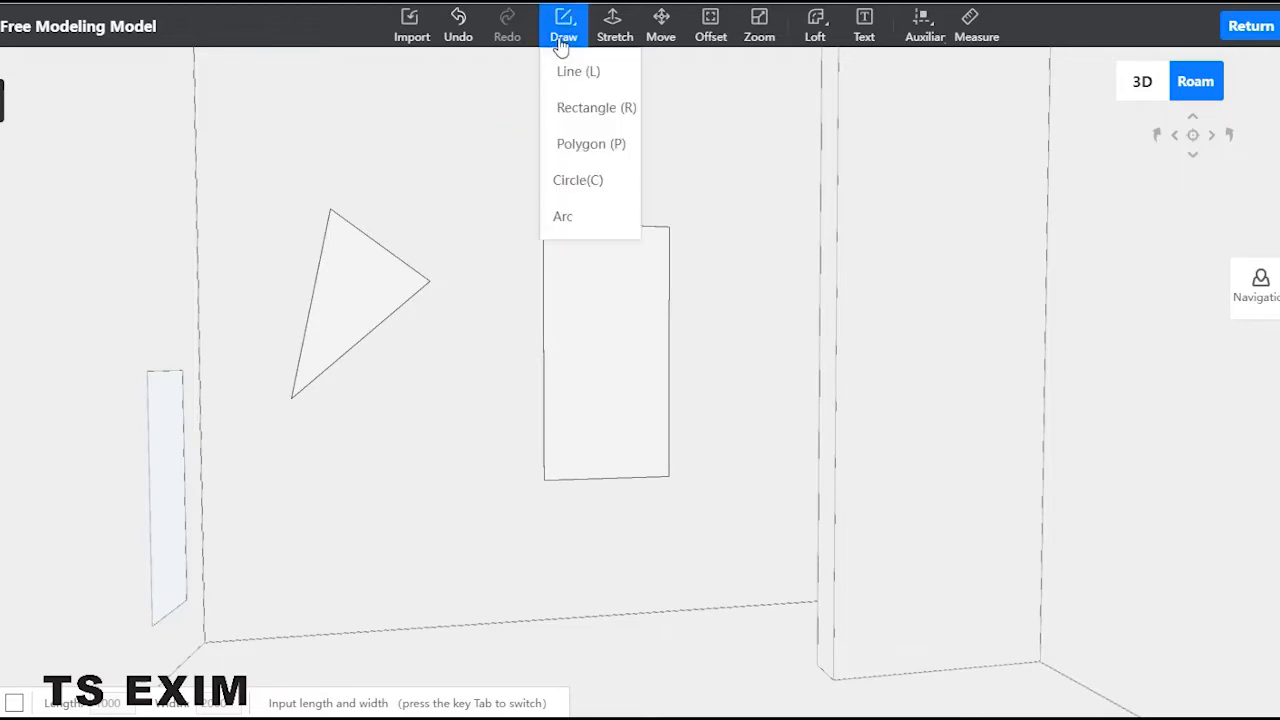
left_click(583, 150)
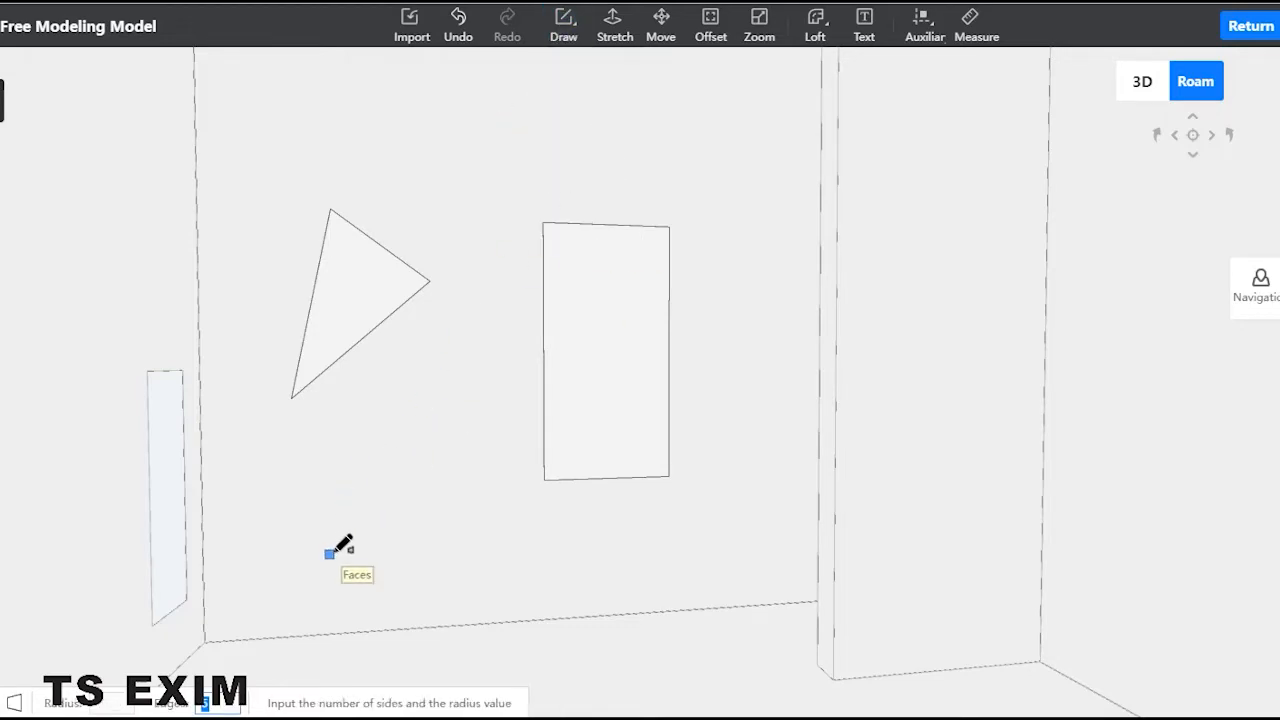
left_click(379, 532)
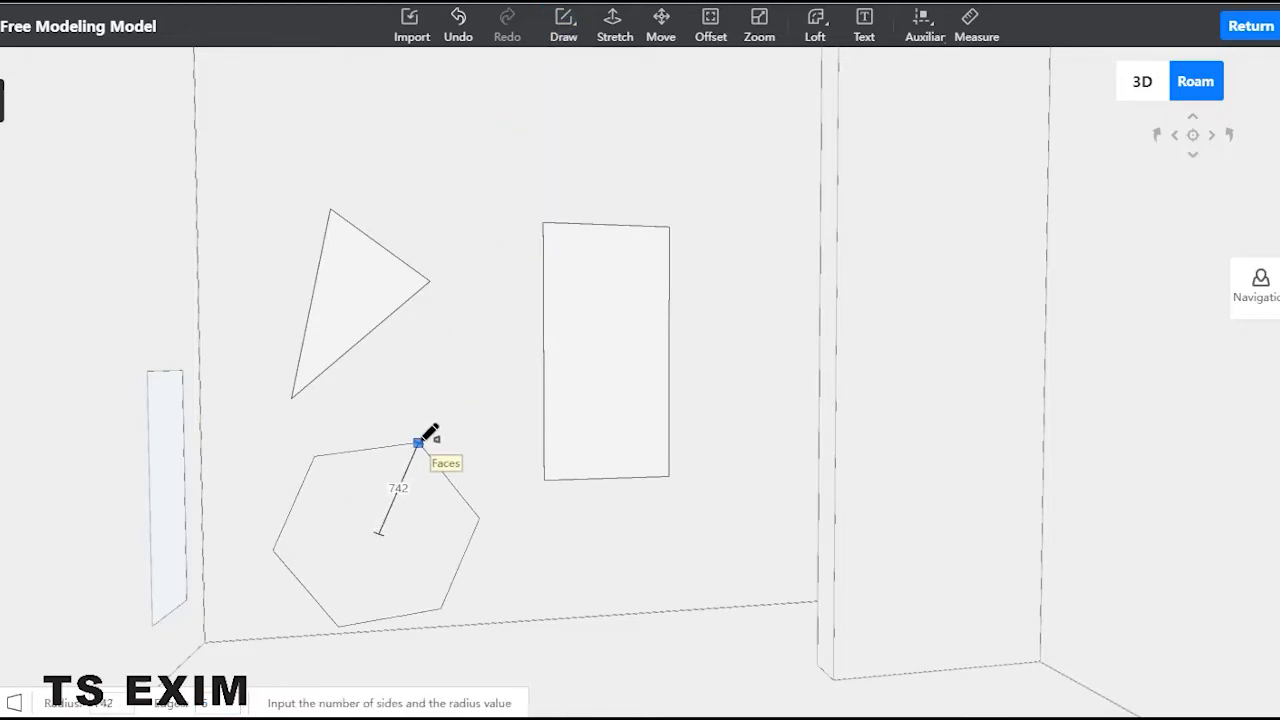
left_click_drag(199, 704, 264, 702)
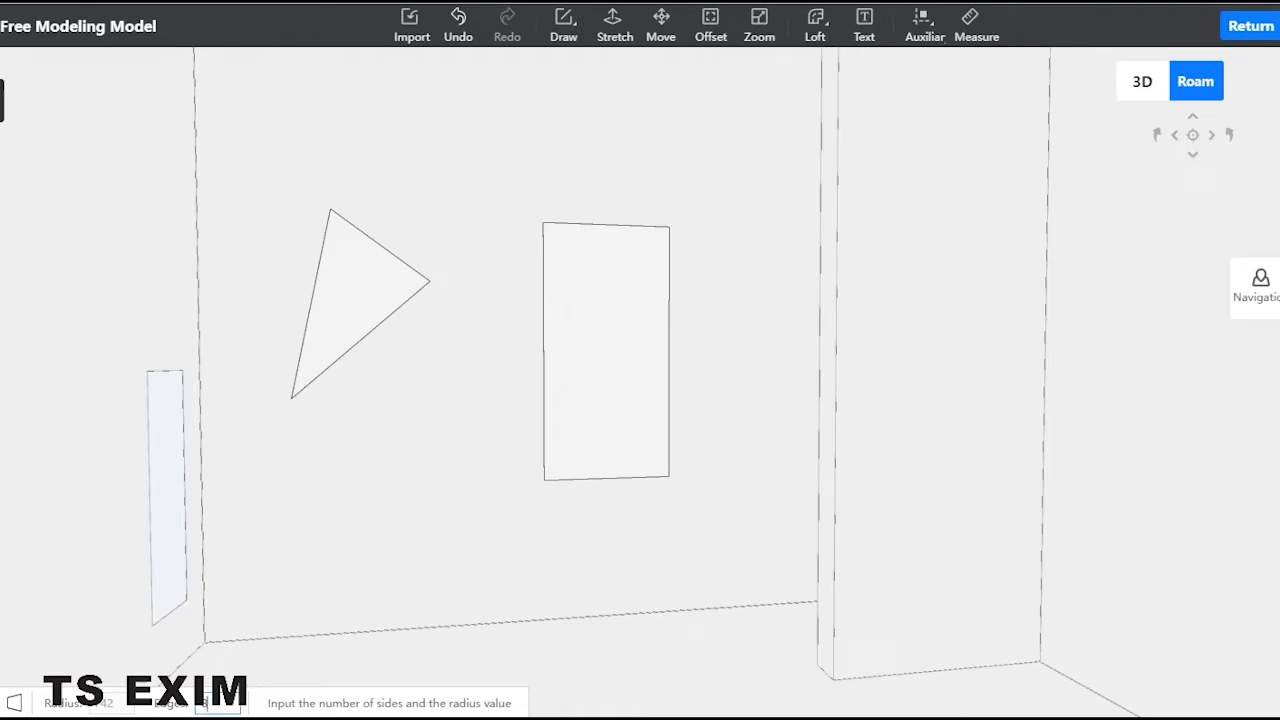
left_click(361, 557)
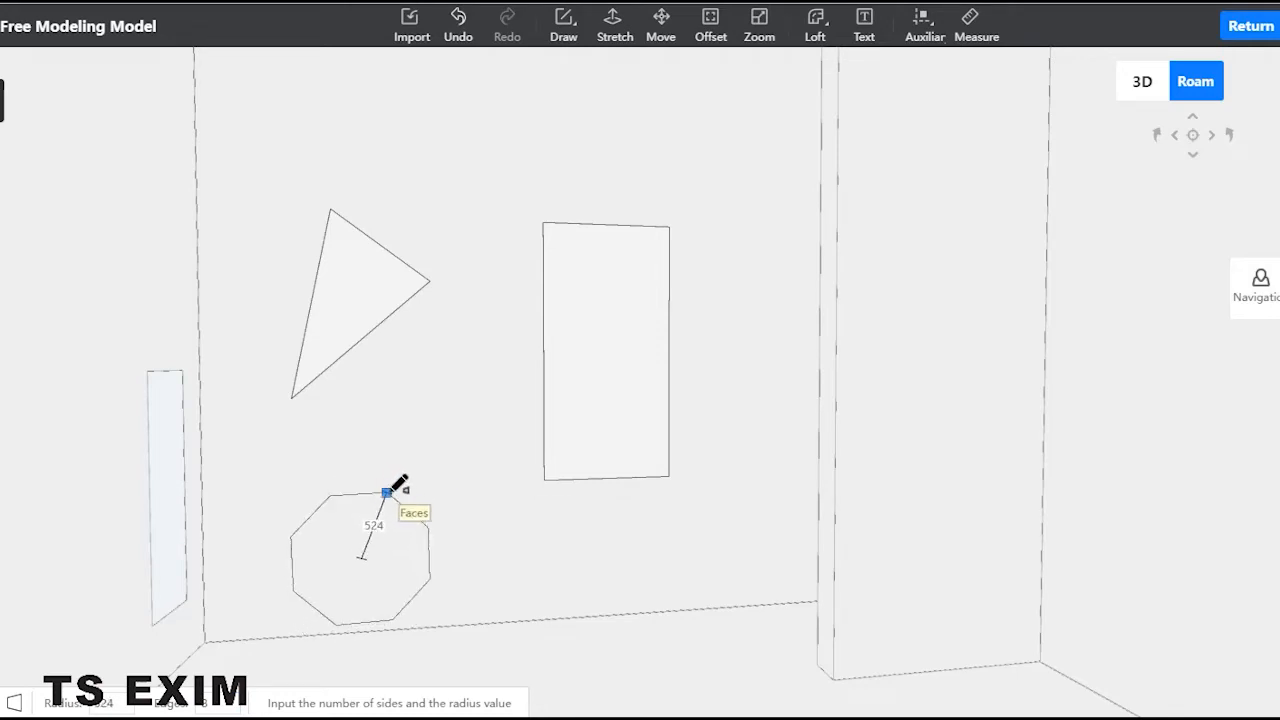
left_click(391, 489)
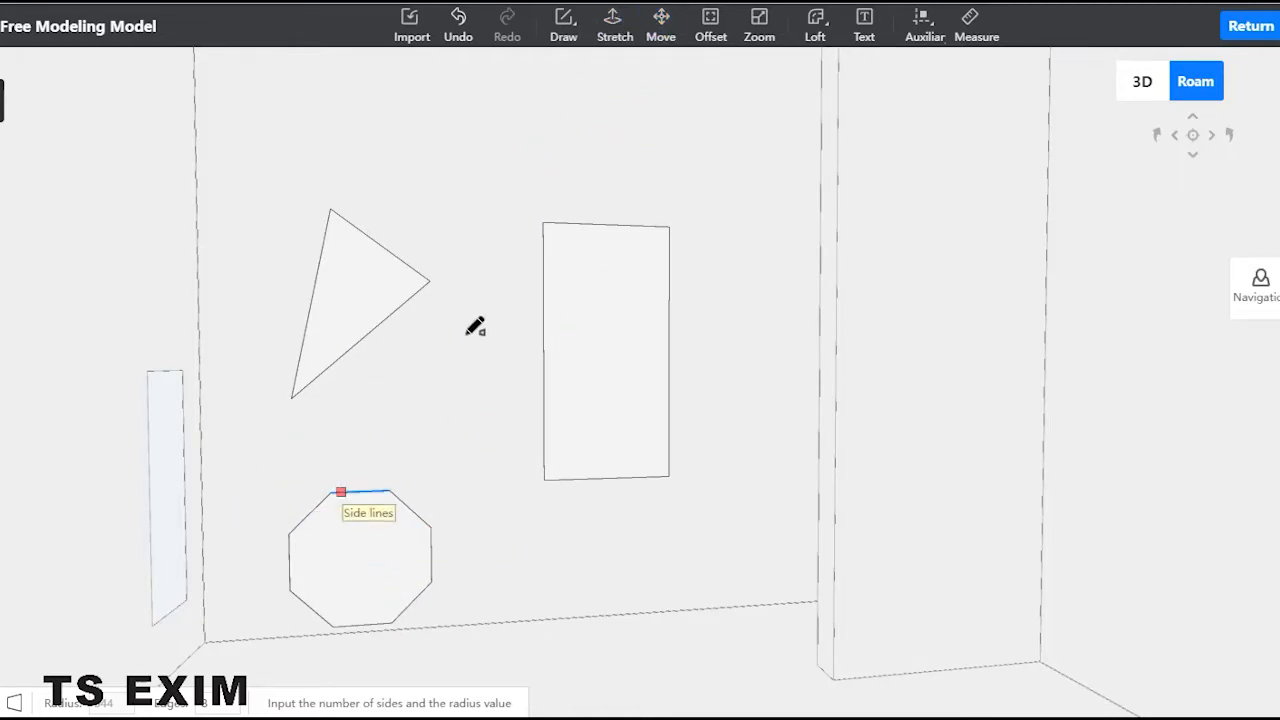
Step: Draw a circle with a radius of 600 on the wall above the triangle
mouse_move(563, 22)
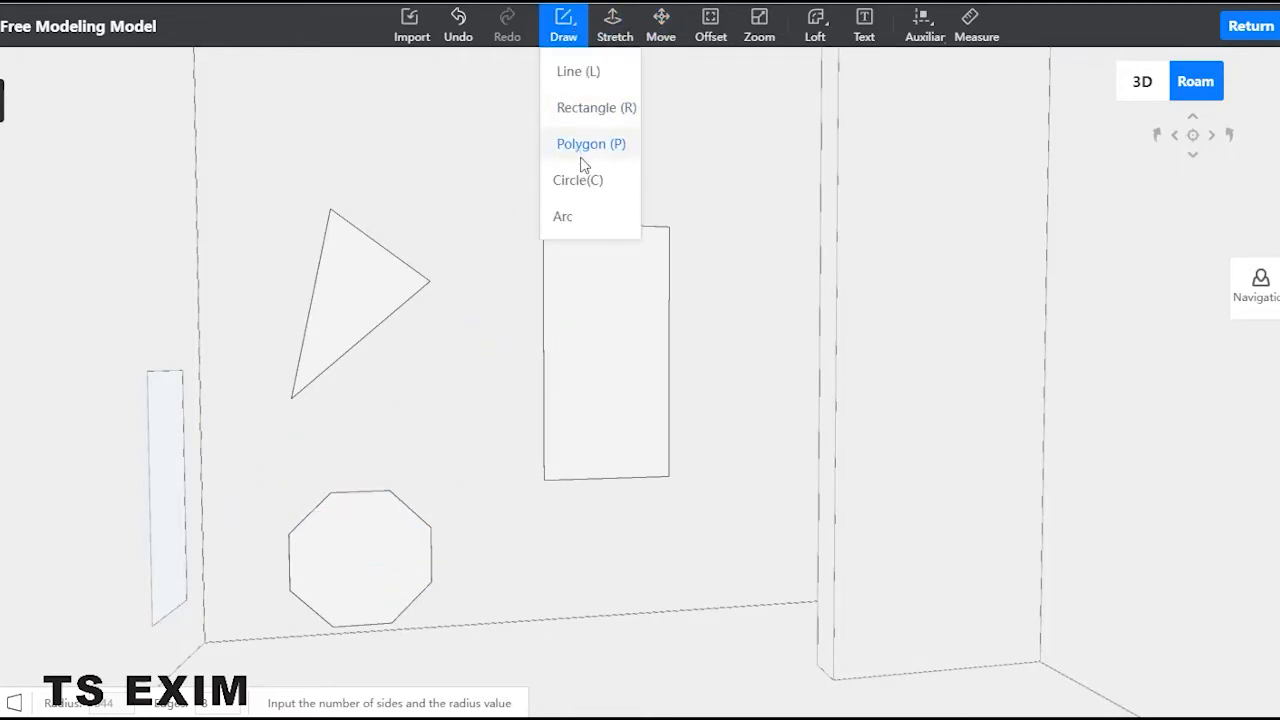
left_click(583, 186)
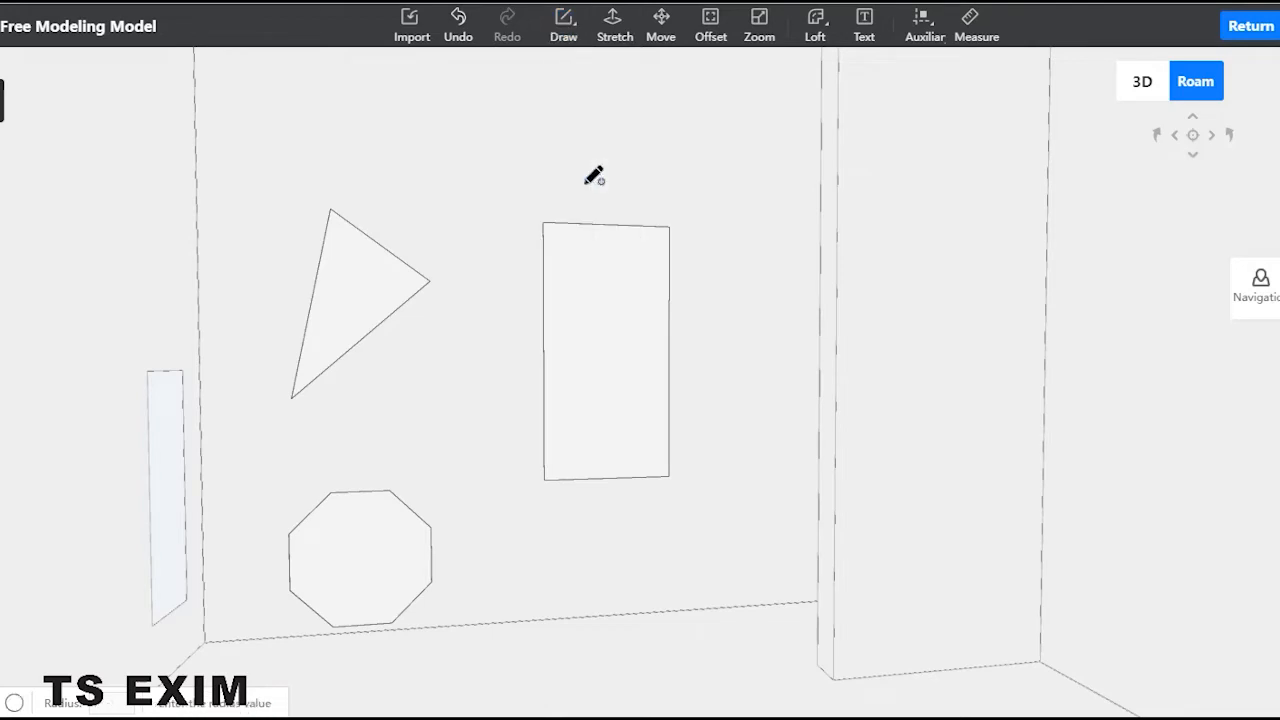
left_click(469, 145)
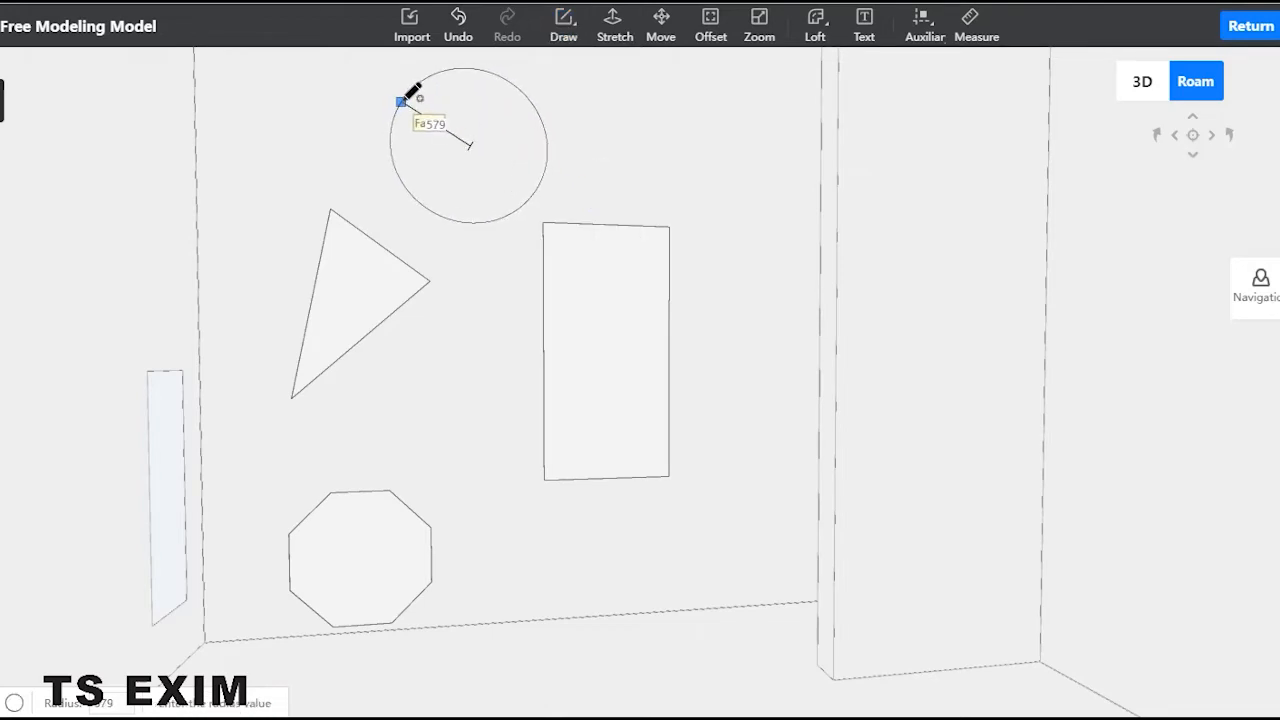
type("500")
key("Return")
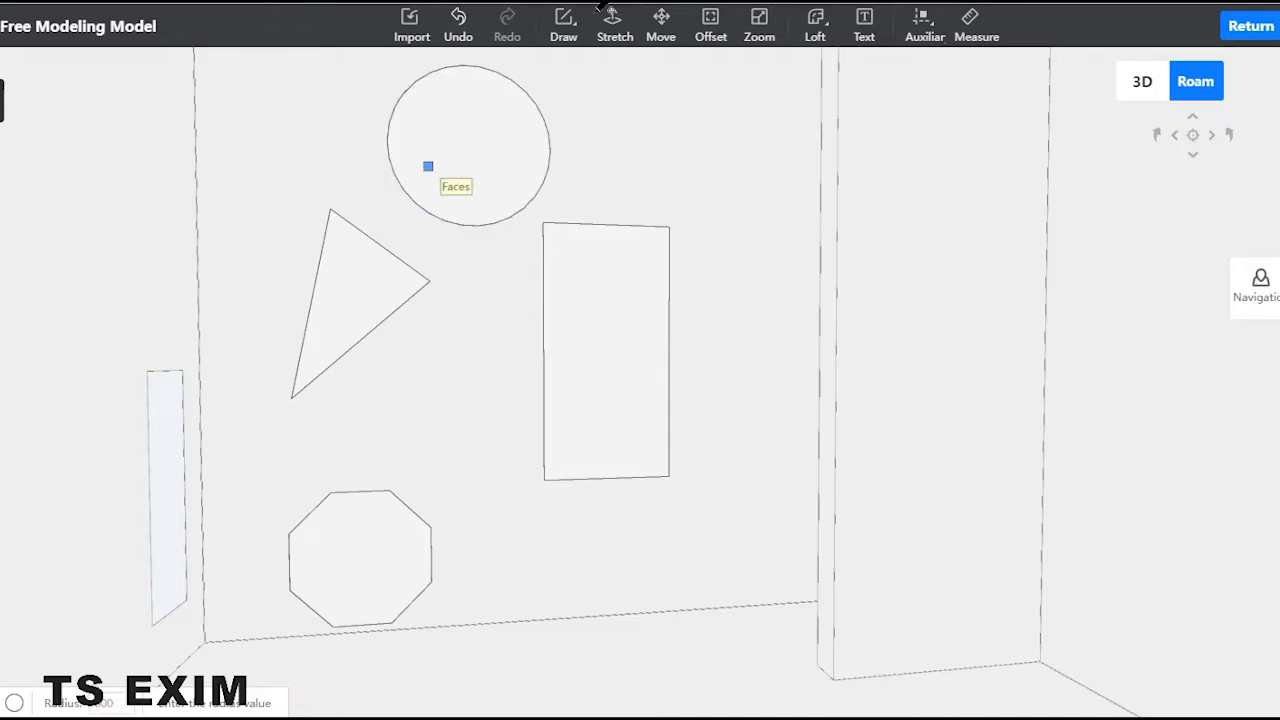
Step: Draw an outward arc along the rectangle's right edge, with a chord of about 2085 and an arc height of about 744
left_click(636, 26)
mouse_move(566, 37)
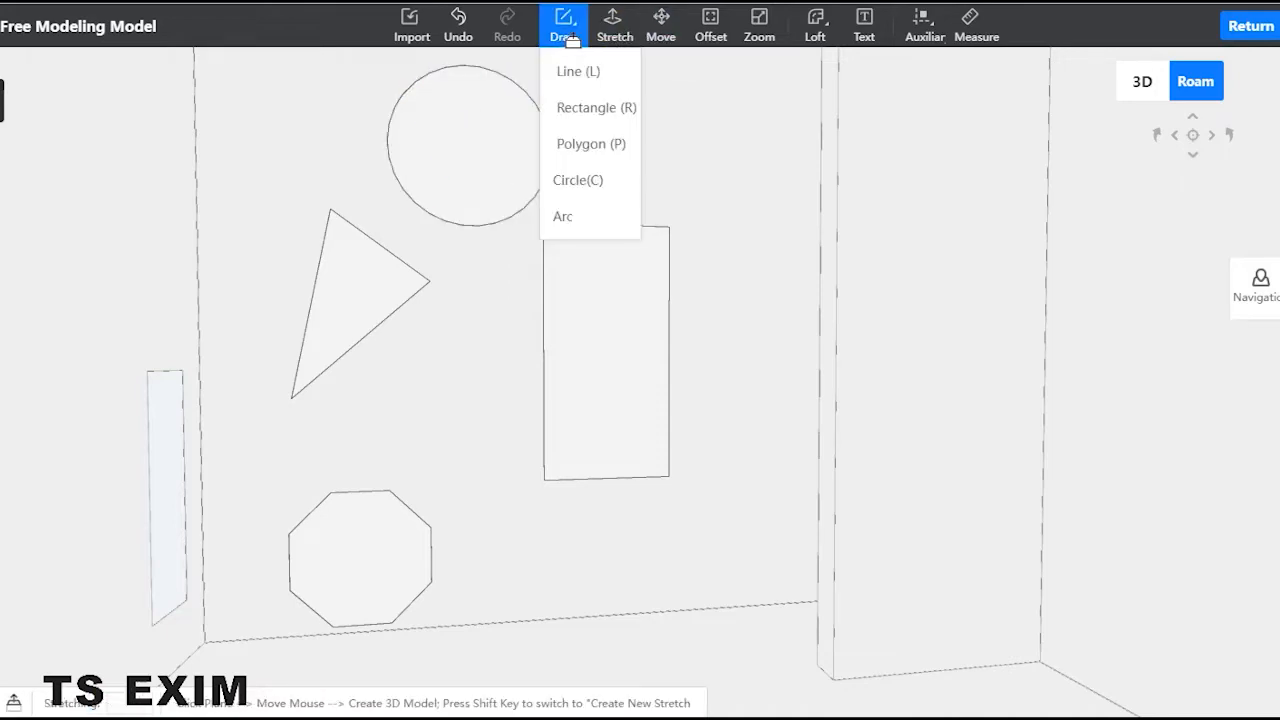
left_click(566, 217)
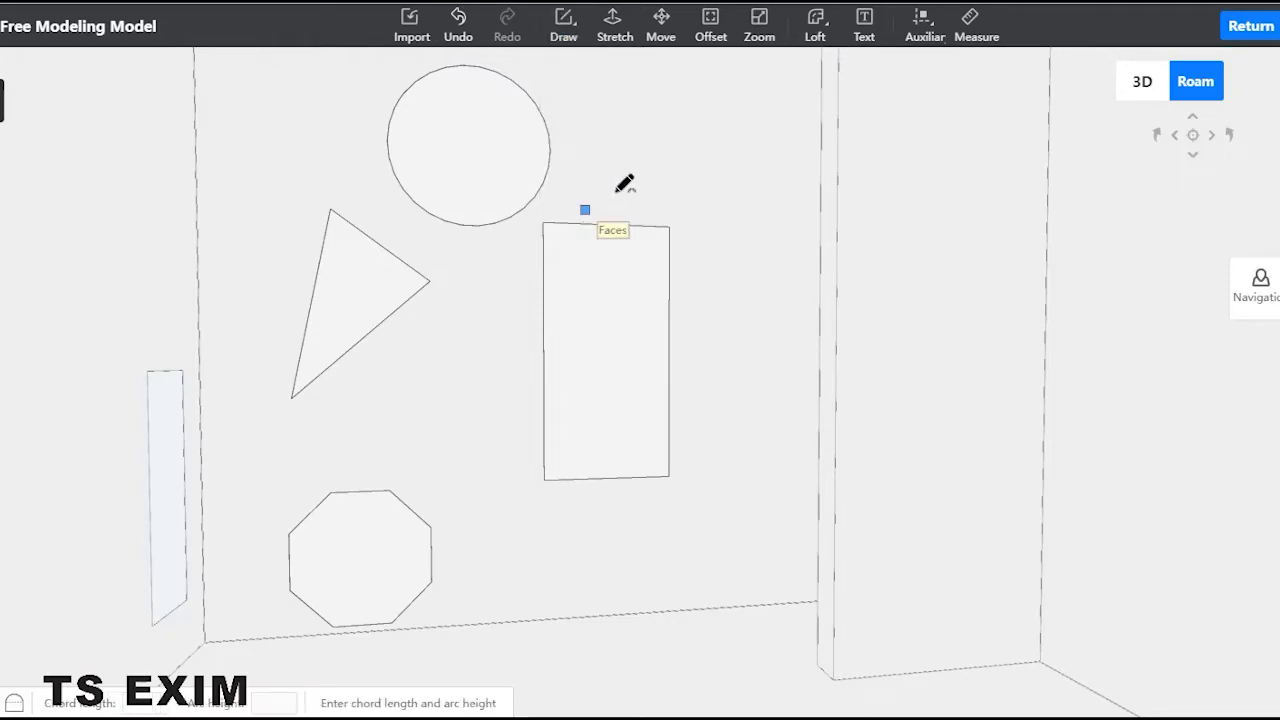
left_click(670, 227)
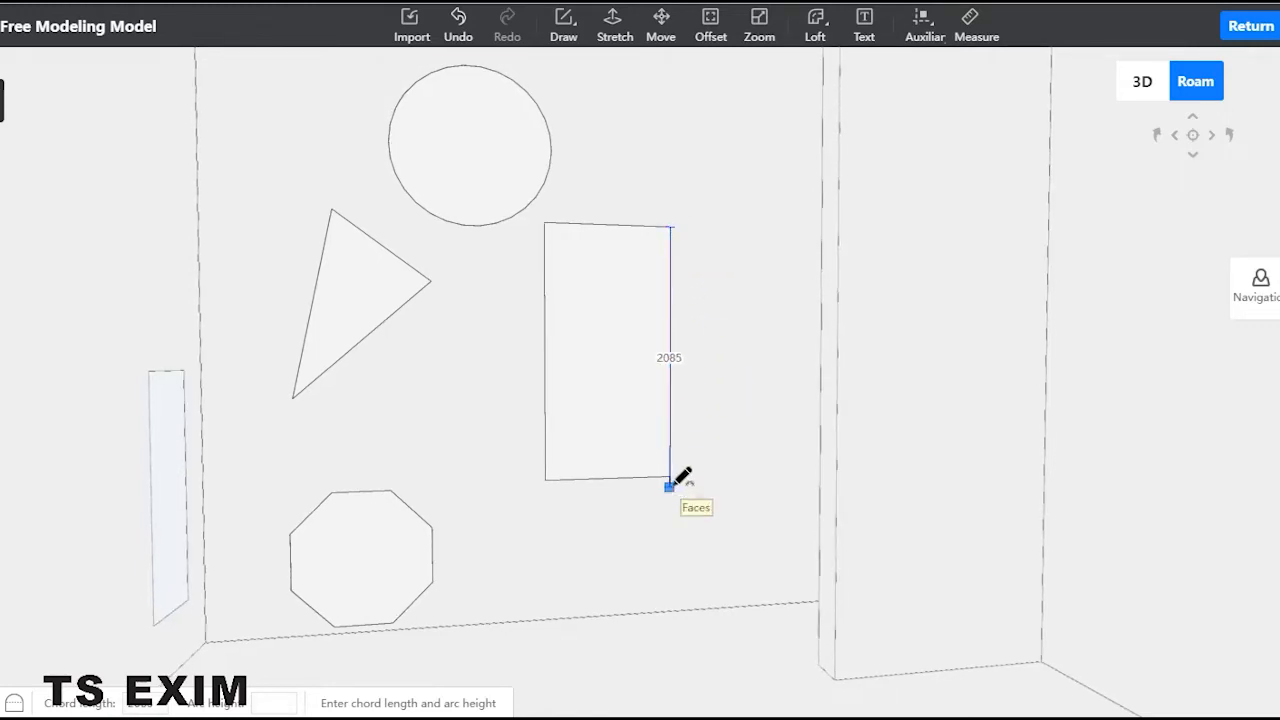
left_click(670, 485)
left_click(716, 455)
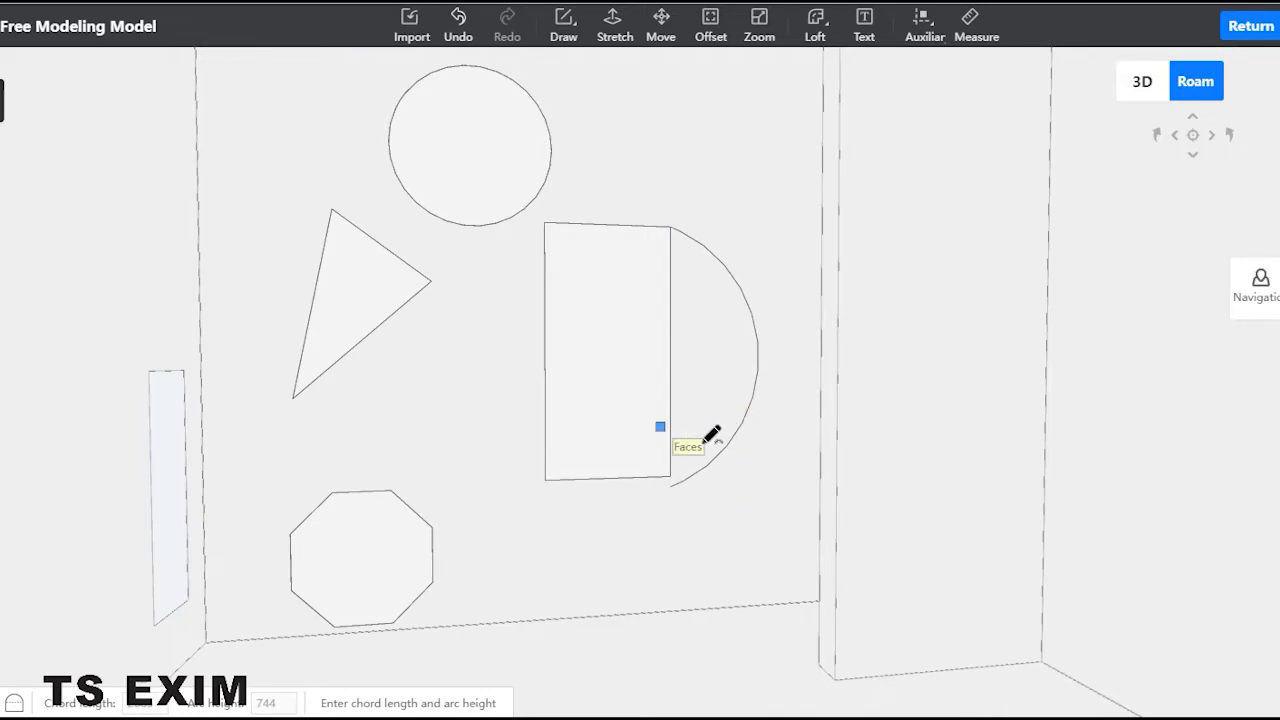
scroll(704, 442, "up", 5)
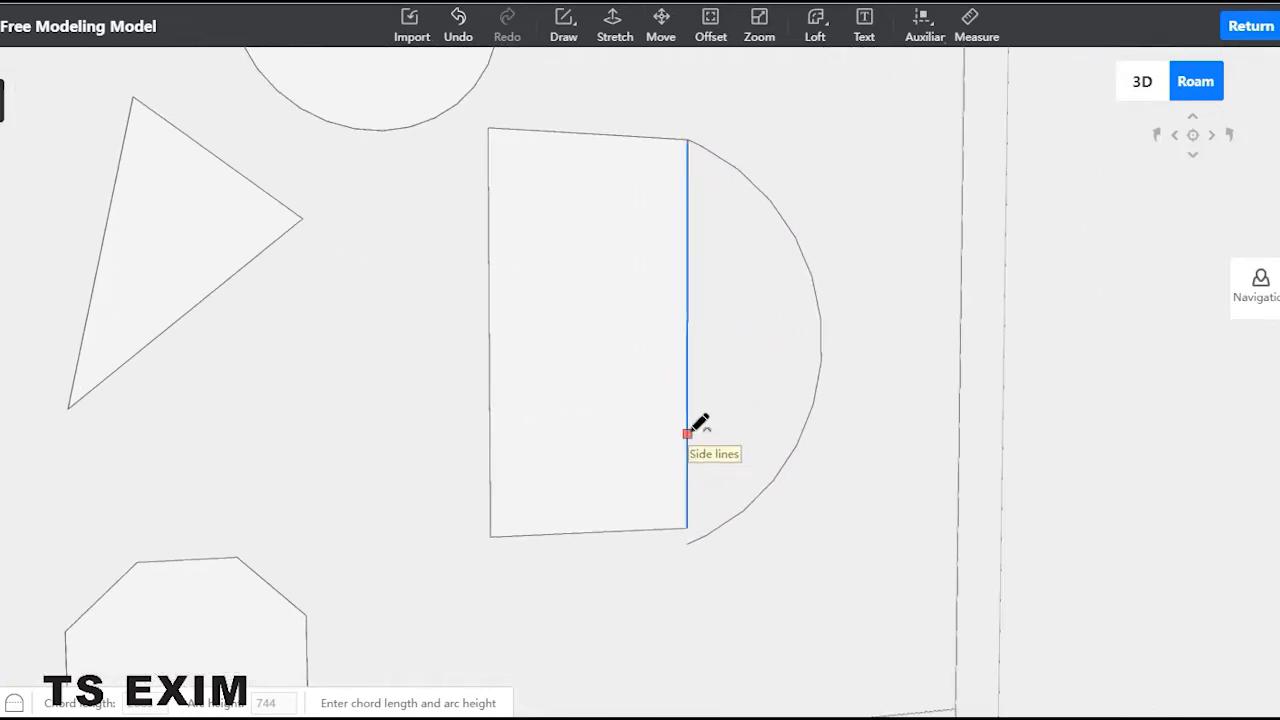
Step: Draw a short line closing the gap between the arc's lower end and the rectangle's lower-right corner
key("Escape")
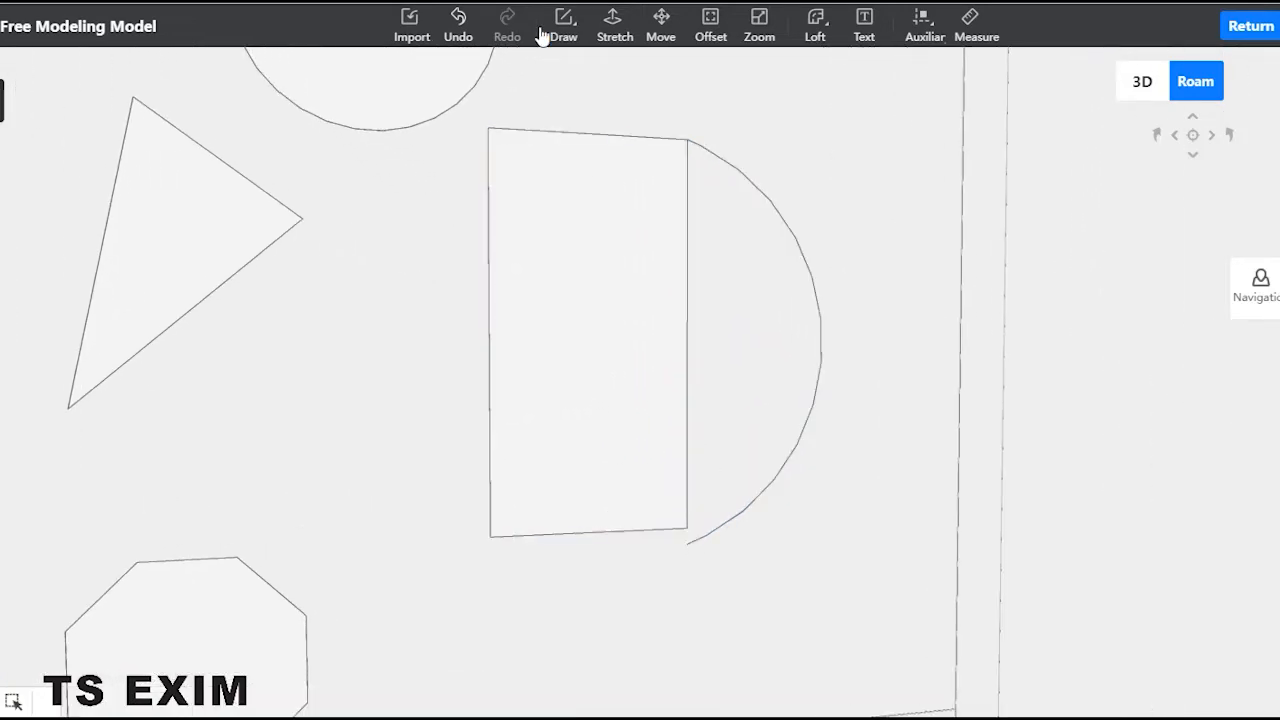
mouse_move(567, 46)
left_click(579, 72)
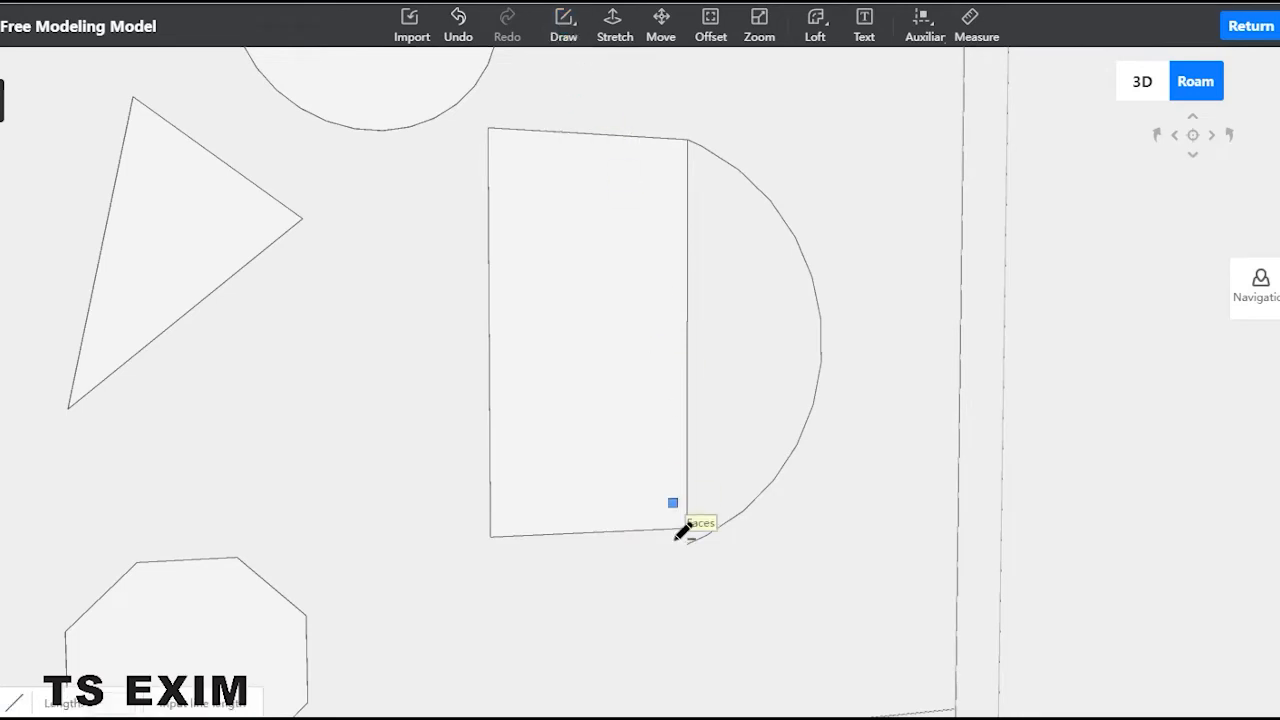
left_click(687, 547)
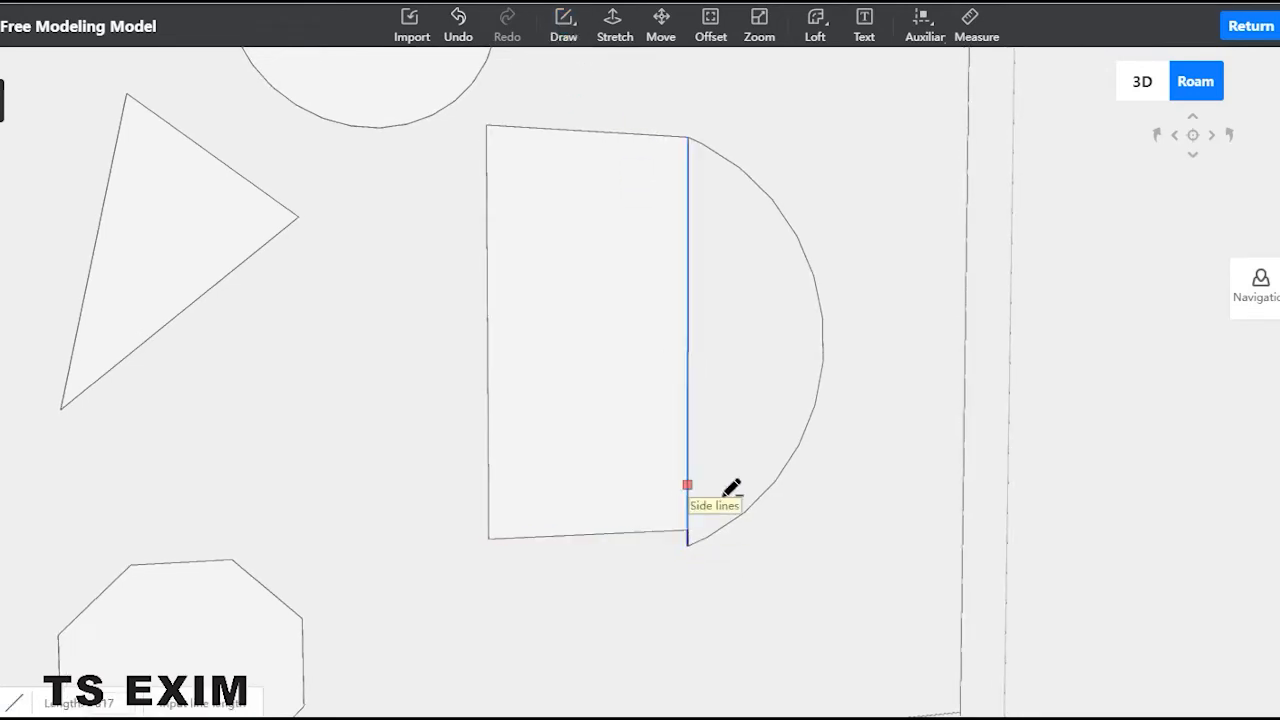
key("Escape")
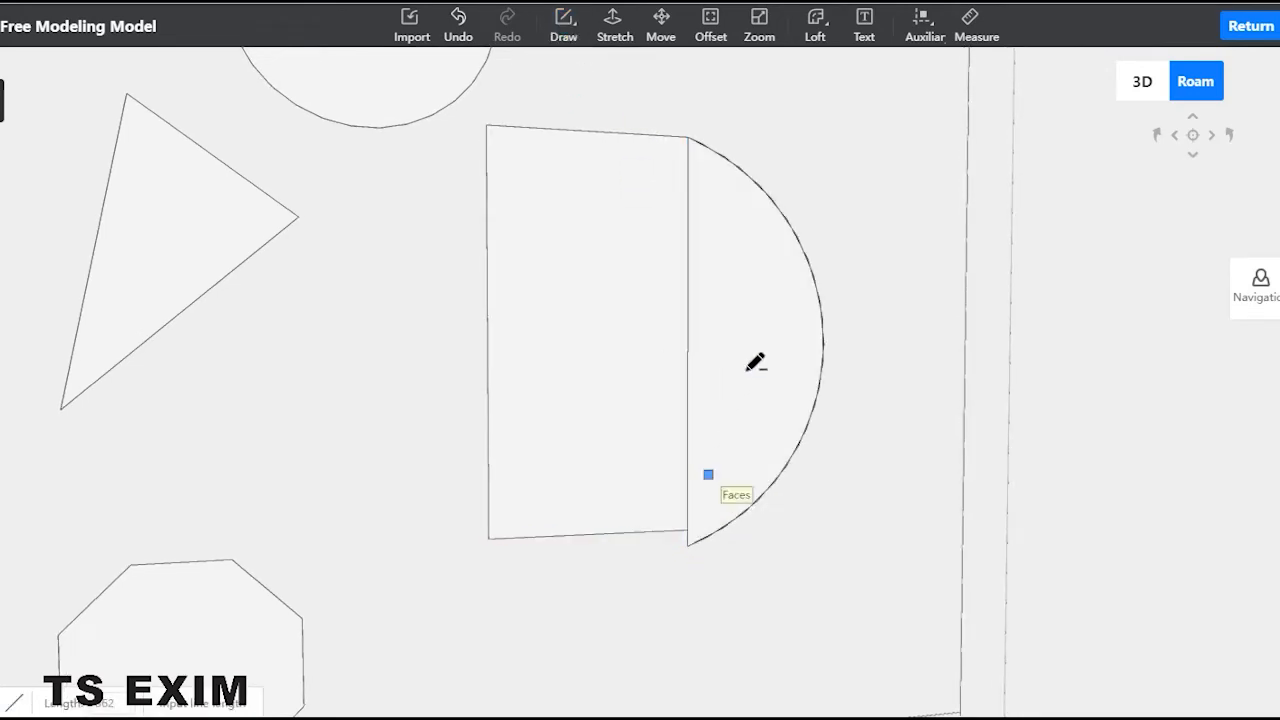
Step: Delete the shared edge between the rectangle and the arc segment, and select the merged D-shaped face
left_click(688, 286)
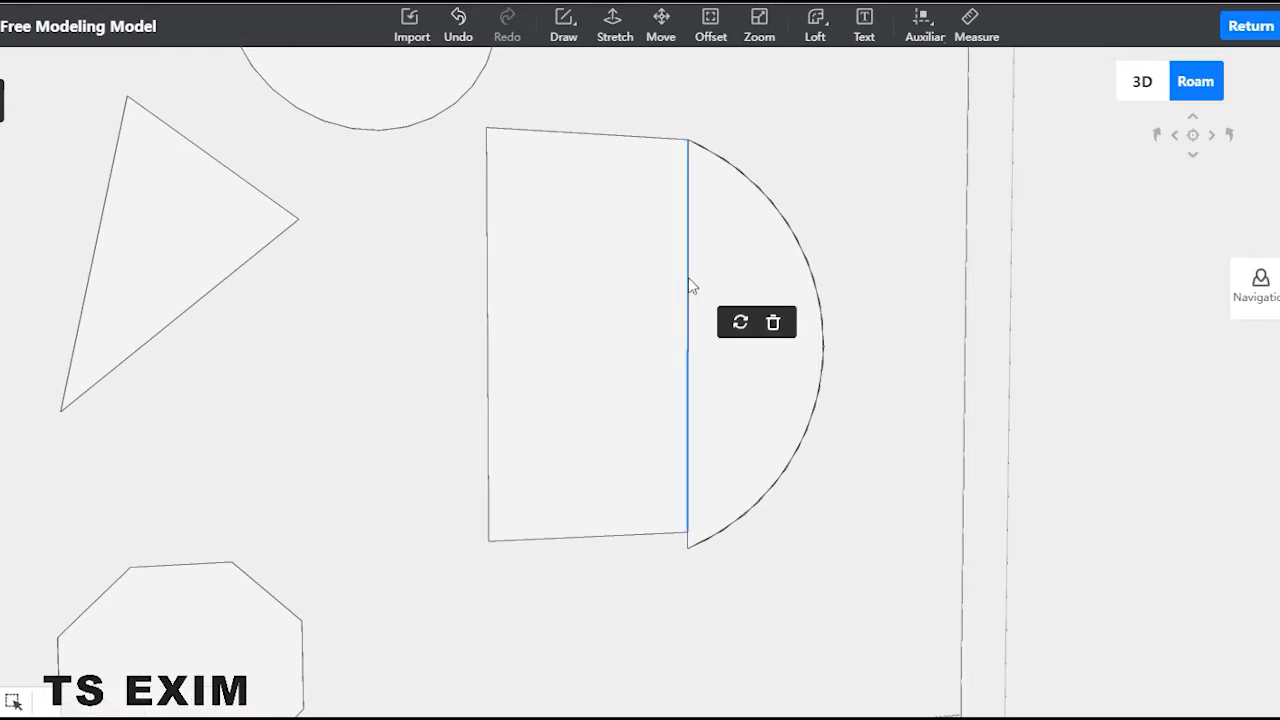
left_click(771, 320)
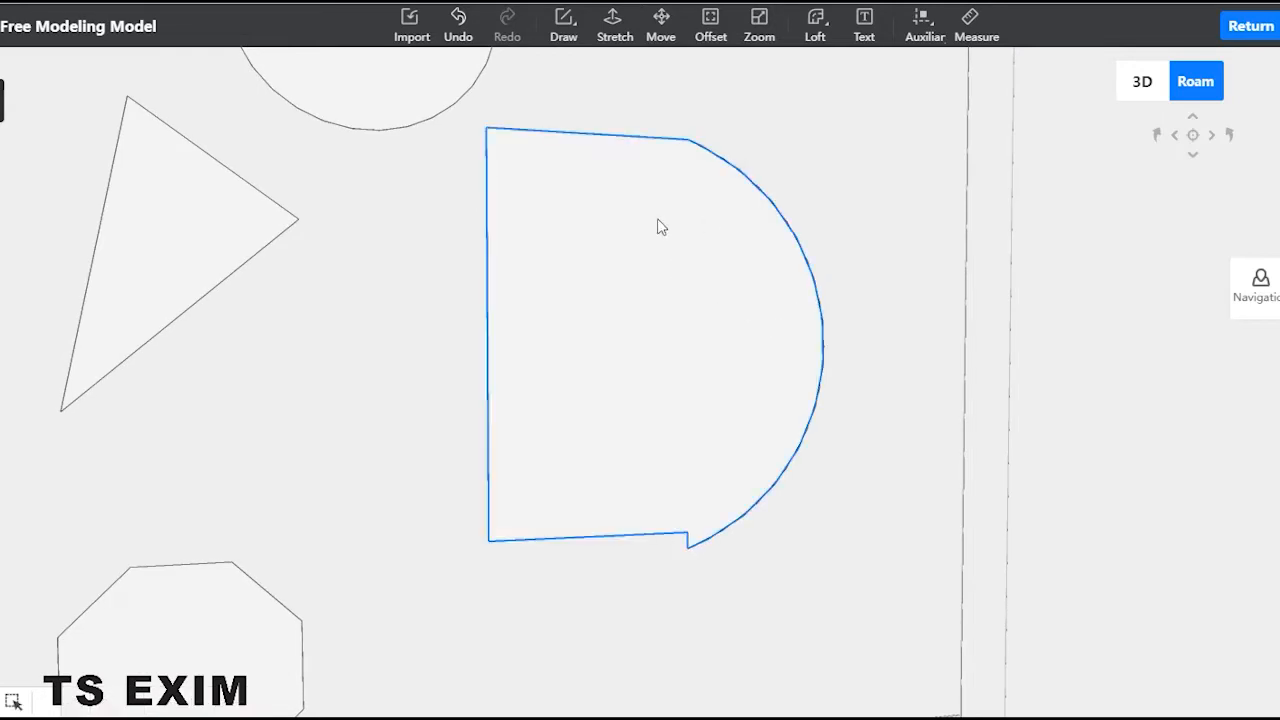
left_click(678, 290)
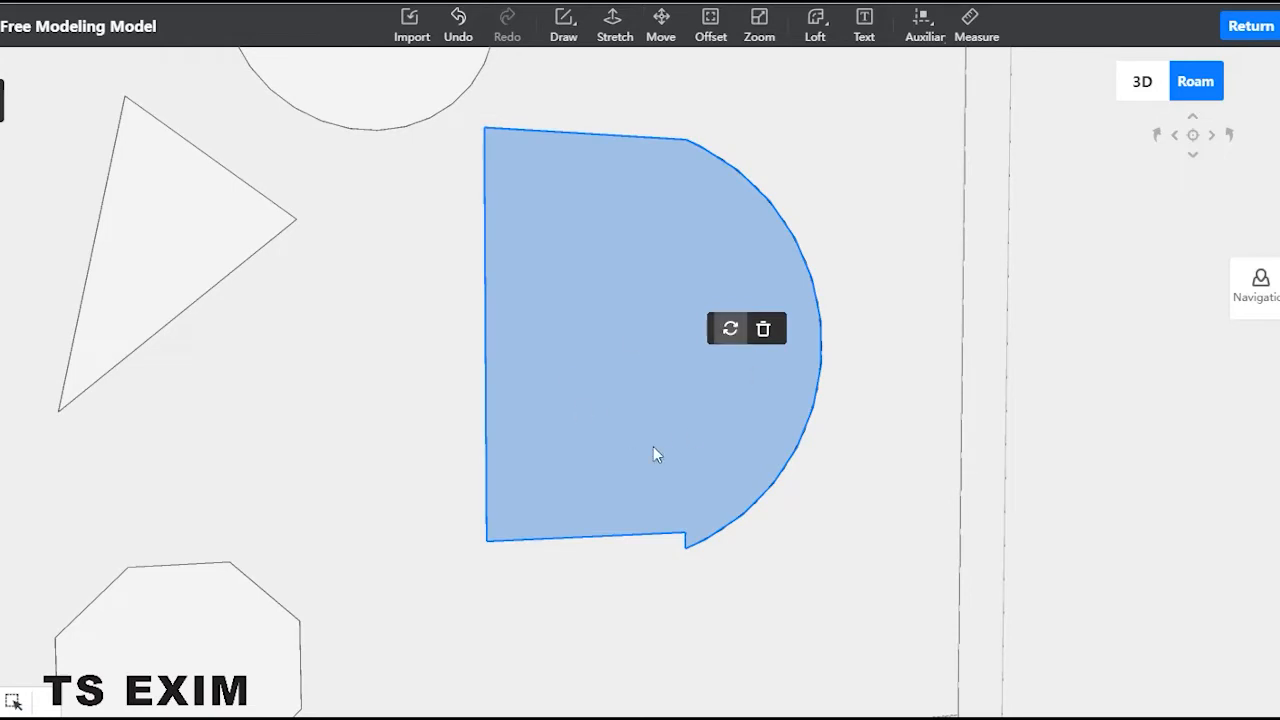
scroll(709, 210, "down", 5)
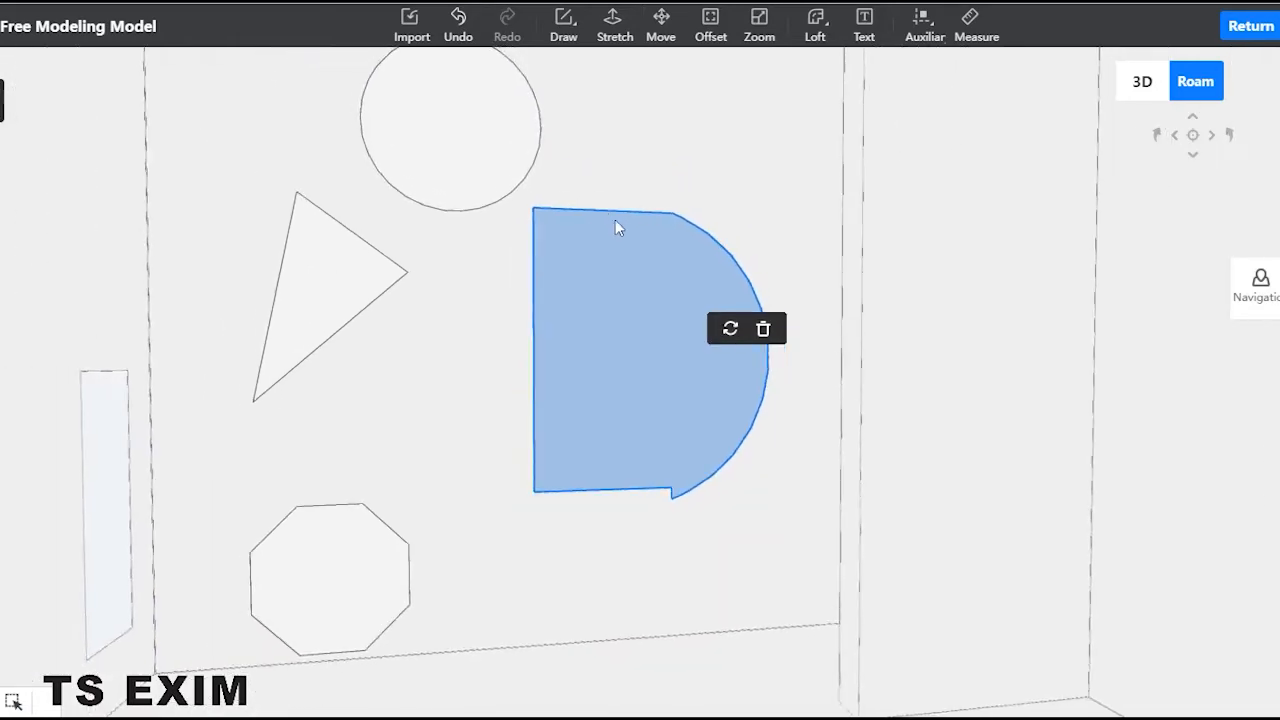
left_click(566, 30)
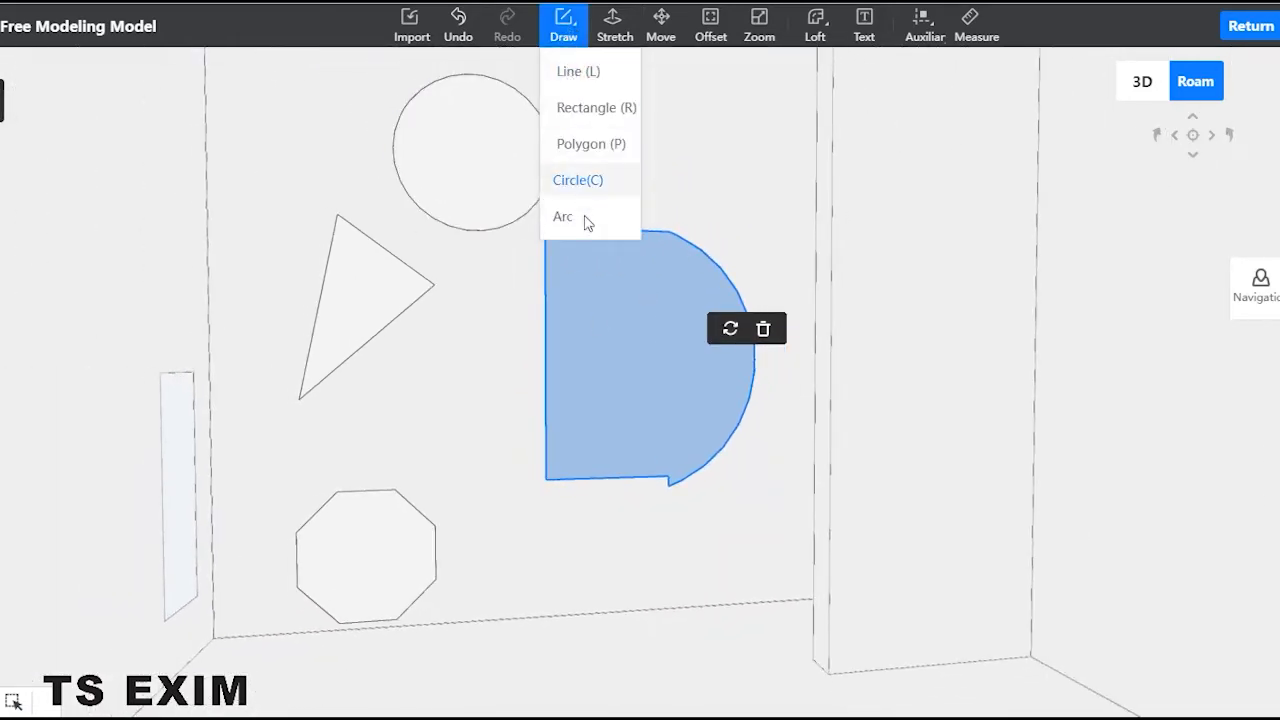
left_click(592, 144)
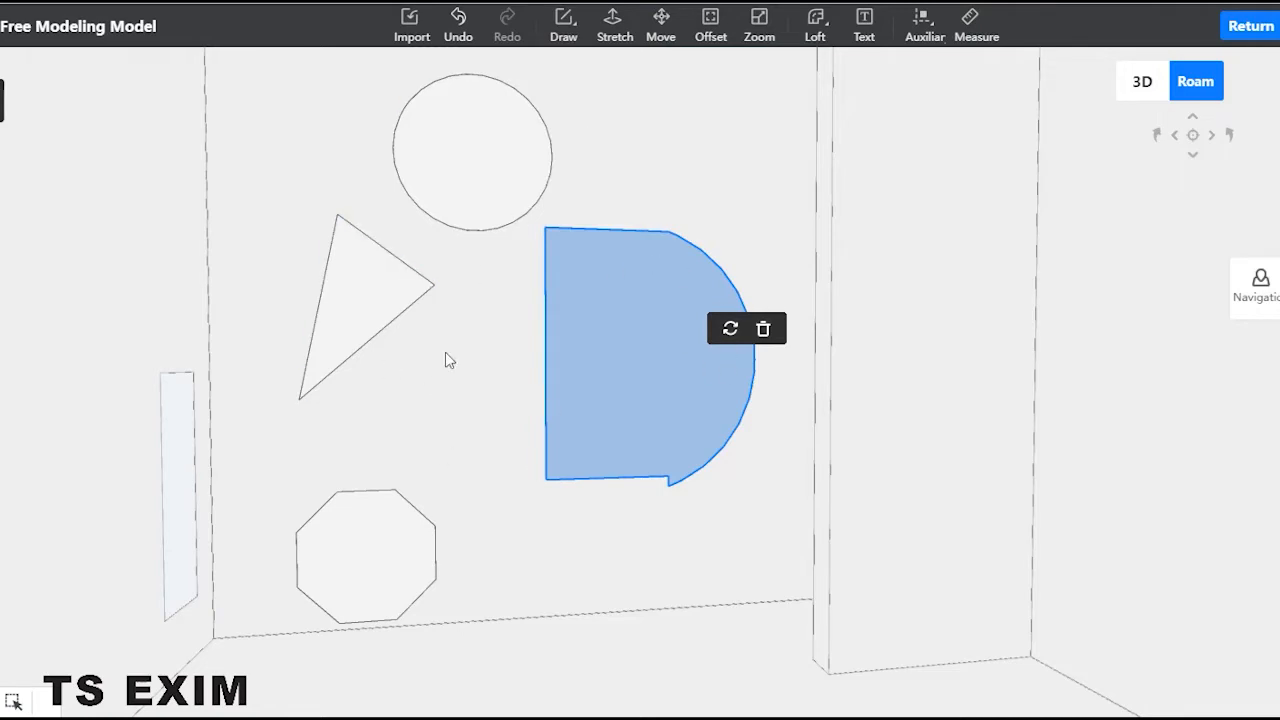
Step: Stretch the merged D-shaped face outward from the wall into a solid
left_click(618, 40)
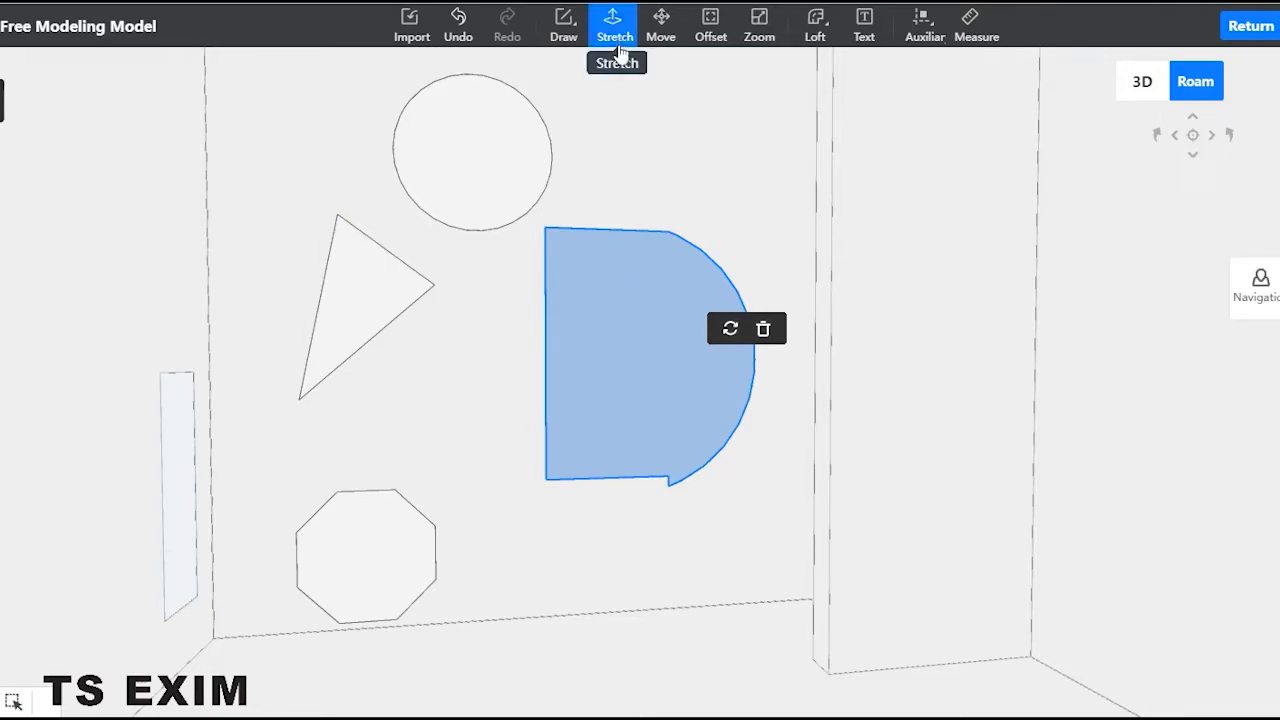
left_click(638, 181)
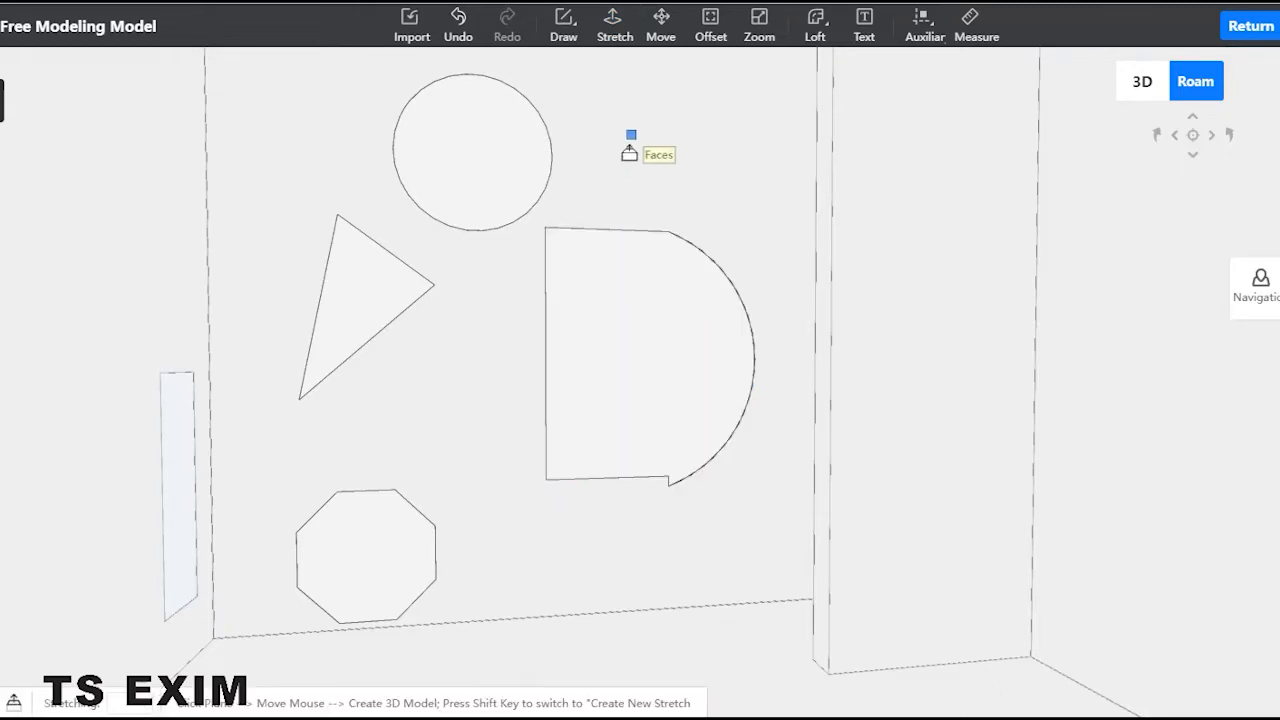
left_click(631, 291)
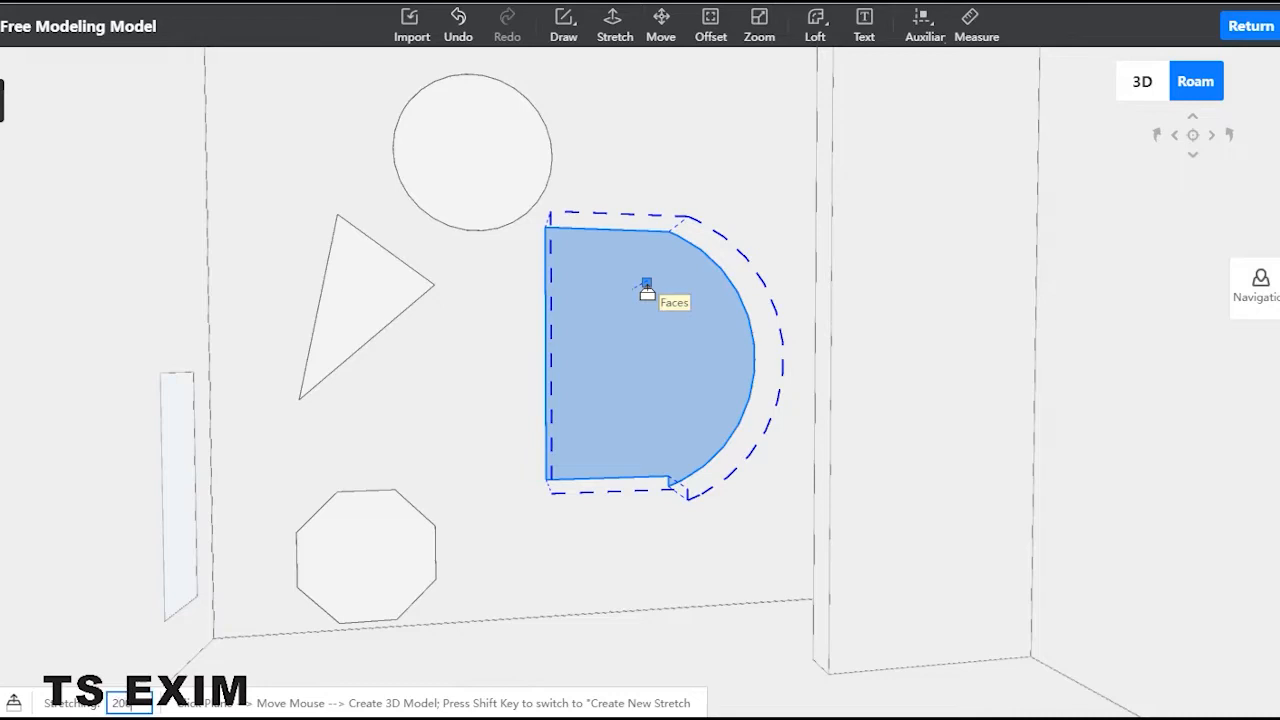
left_click(647, 289)
right_click_drag(726, 183, 797, 198)
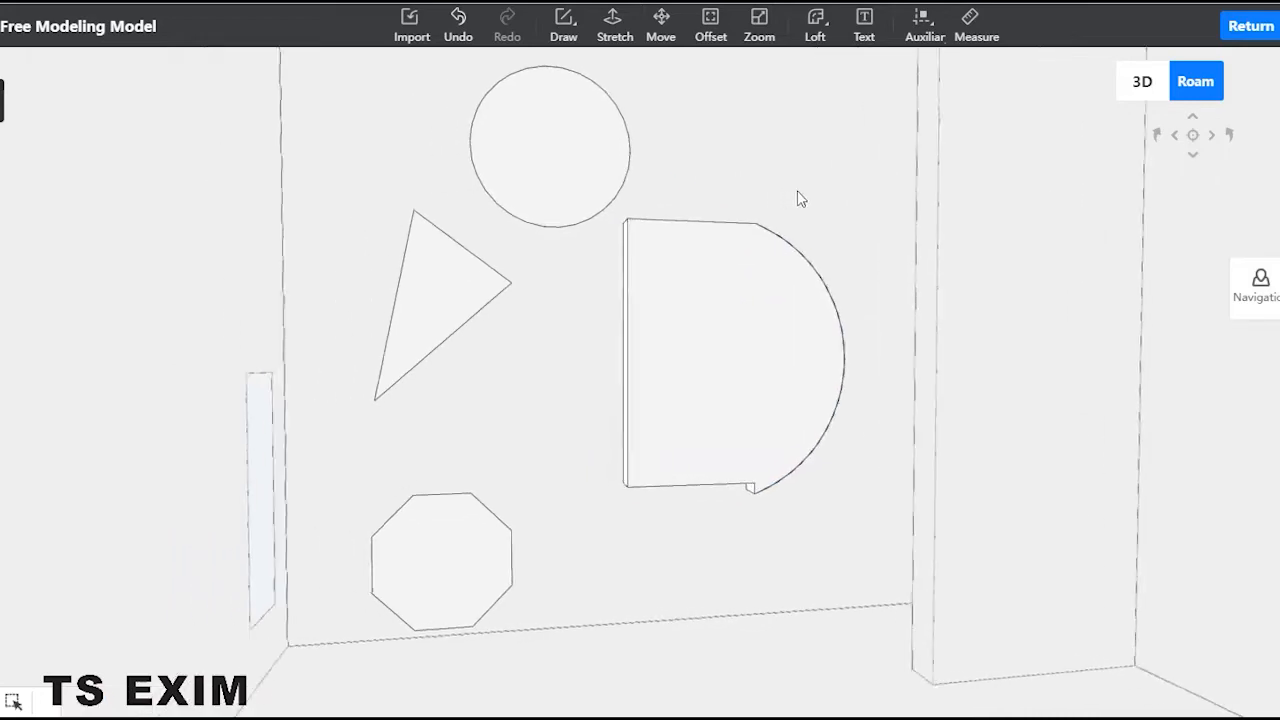
right_click_drag(803, 243, 731, 491)
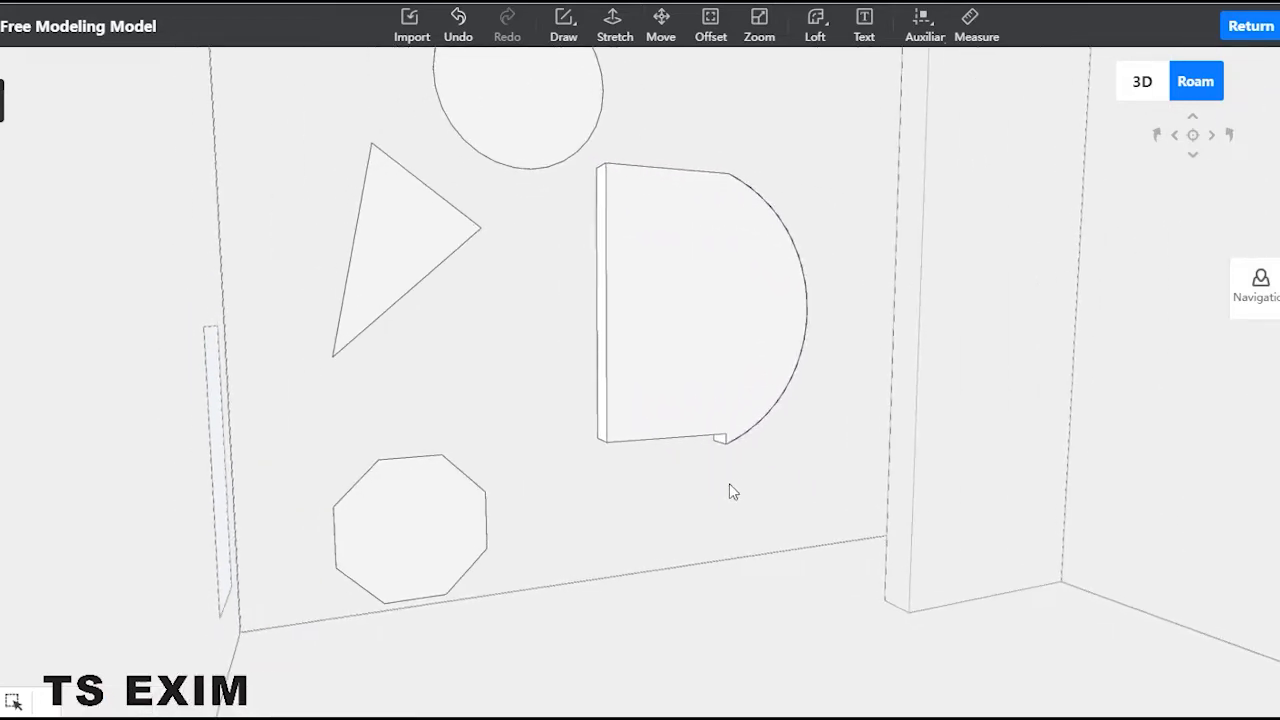
Step: Stretch the octagon and the triangle faces outward from the wall into solids
left_click(614, 28)
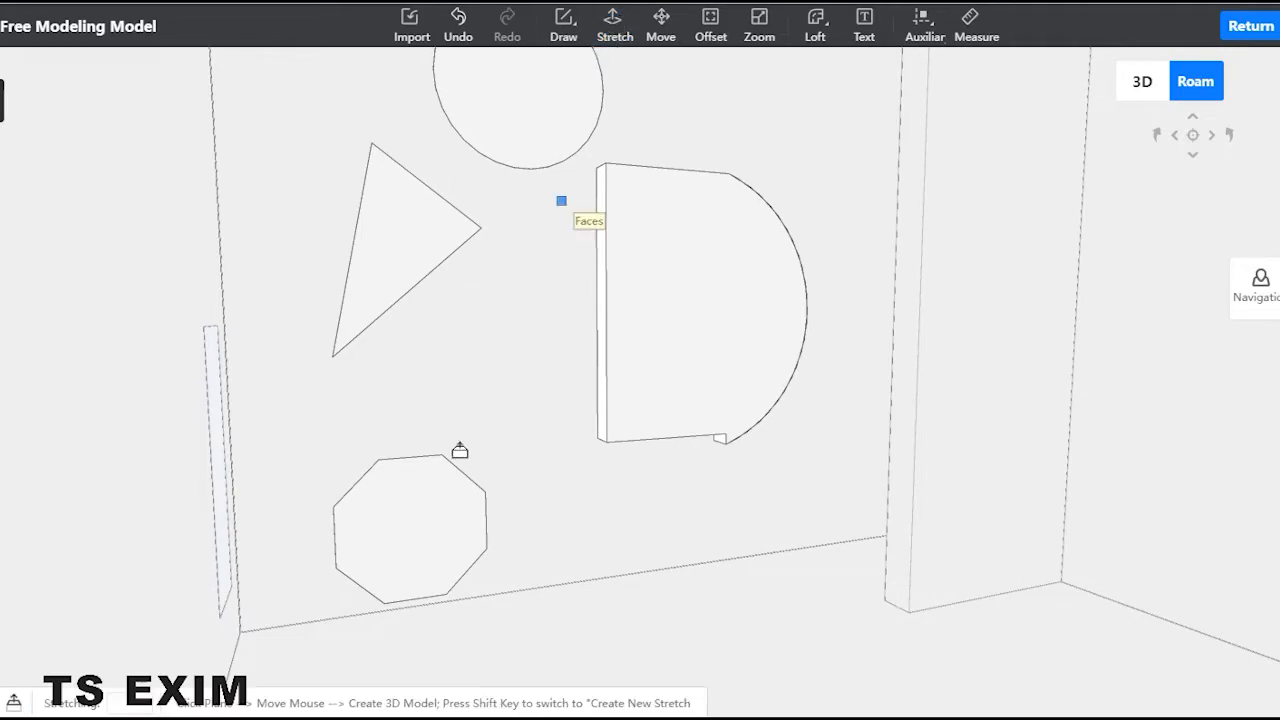
left_click(427, 527)
left_click(445, 530)
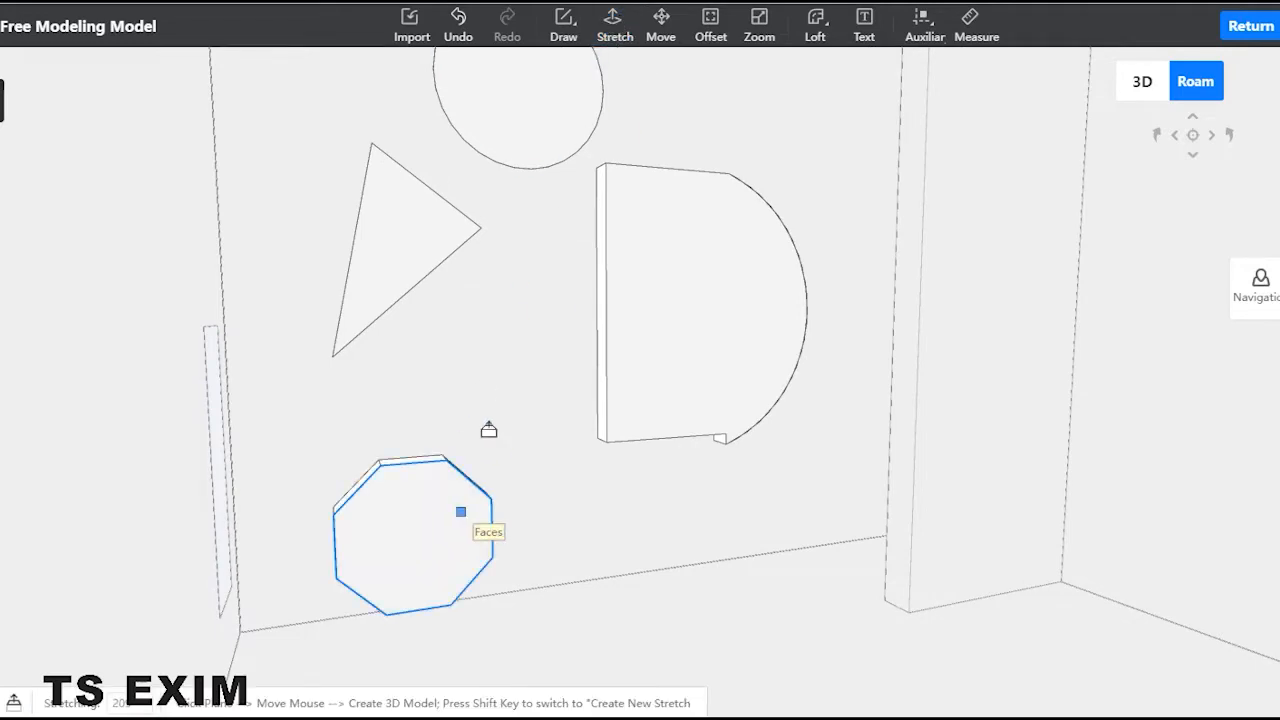
left_click(425, 230)
left_click(447, 214)
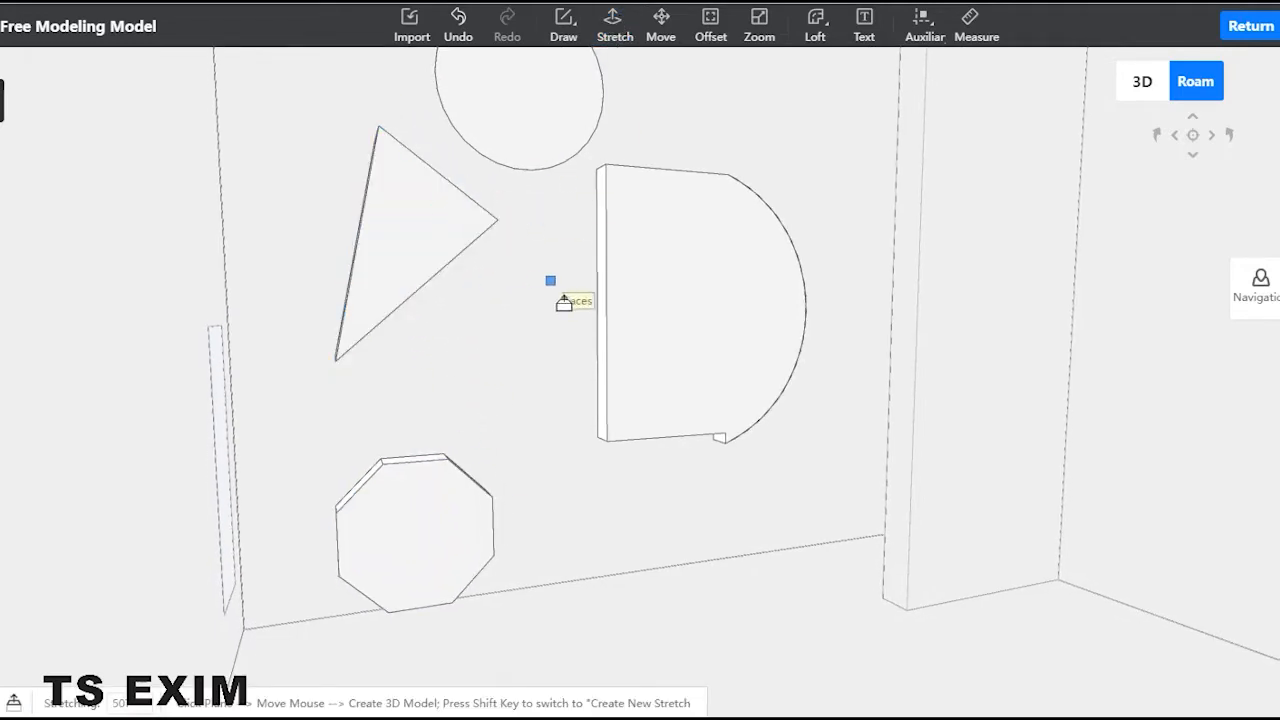
key("Escape")
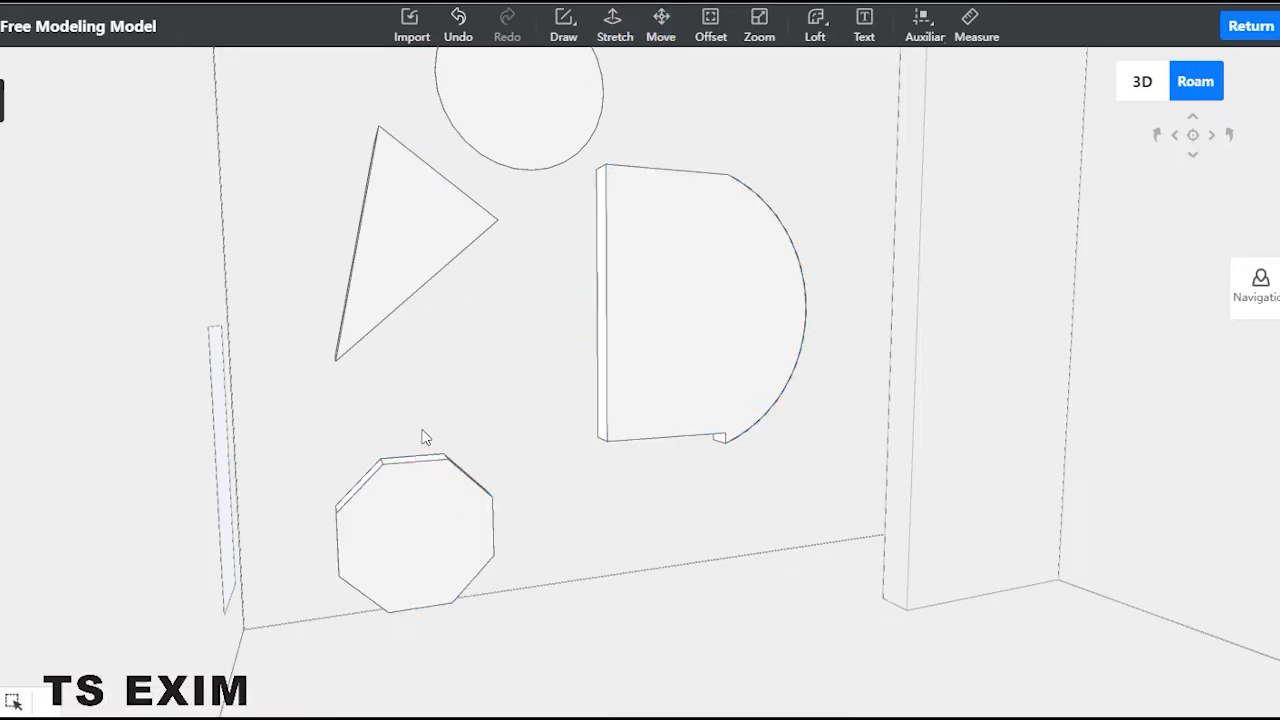
Step: Stretch a separate new section from the D-shaped solid's front face using Create New Stretch, and extend that section further outward
key("p")
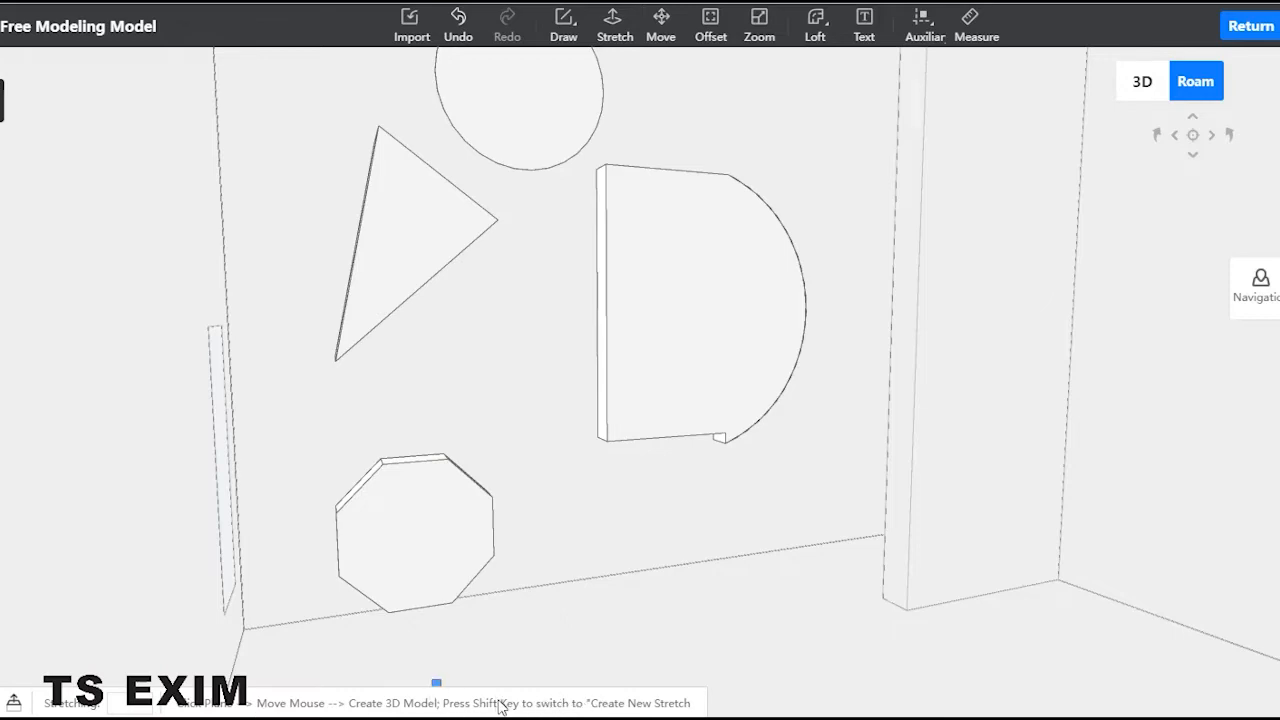
scroll(551, 514, "up", 5)
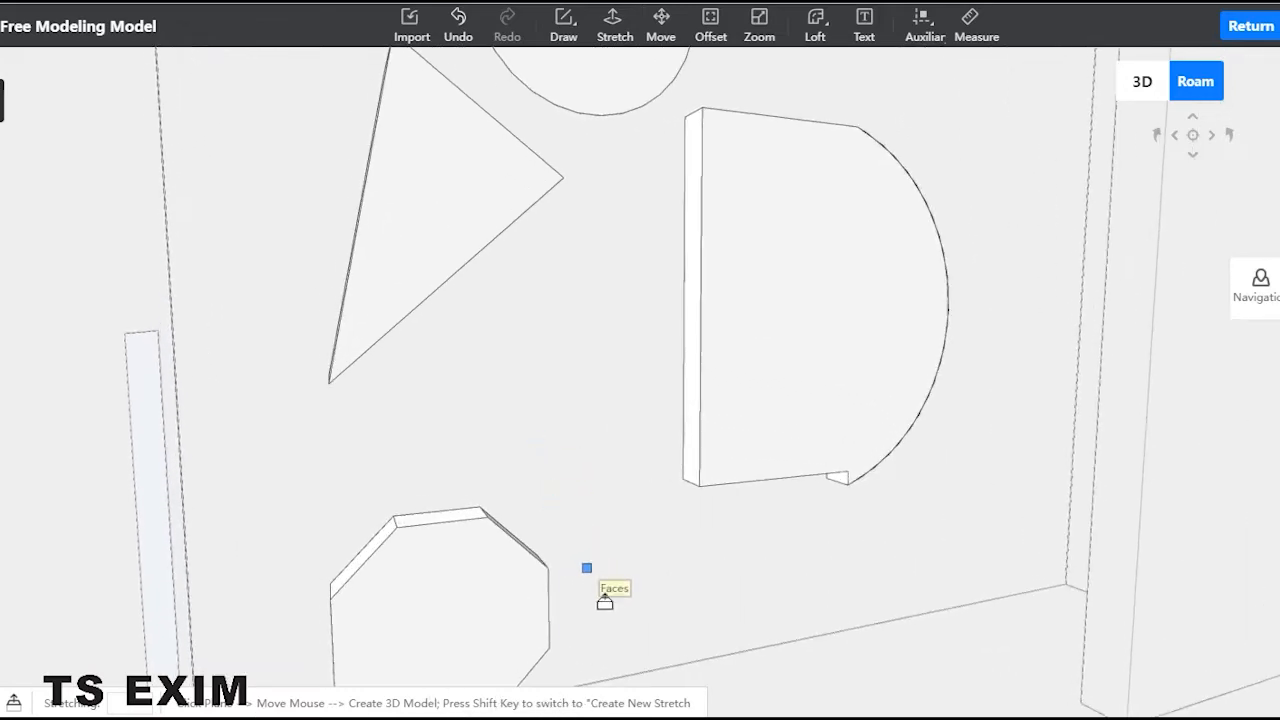
right_click_drag(743, 572, 781, 562)
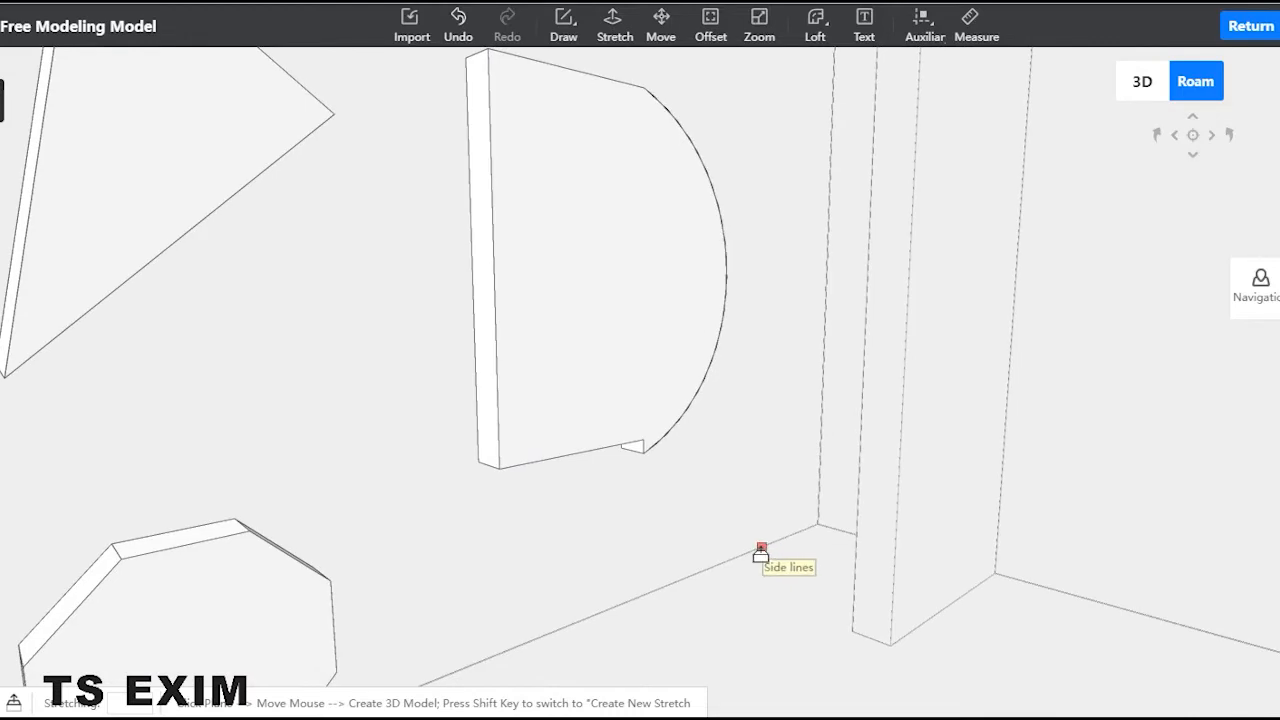
left_click(660, 320)
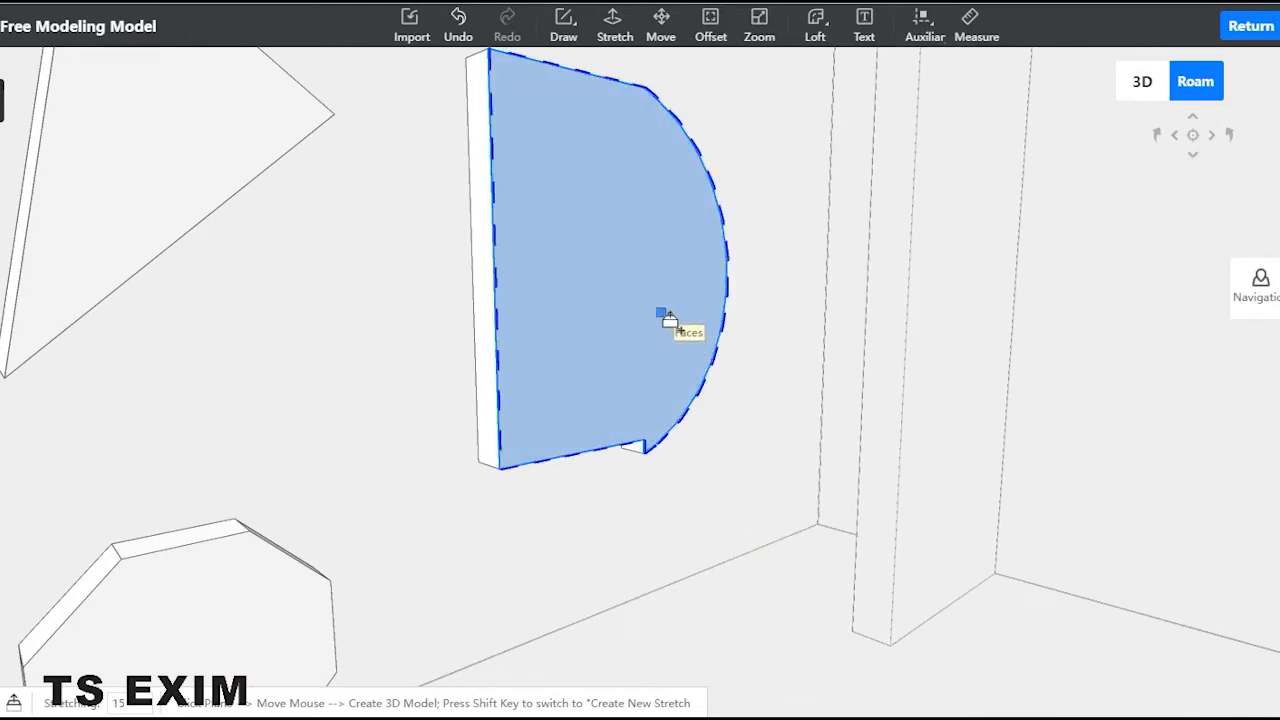
left_click(691, 318)
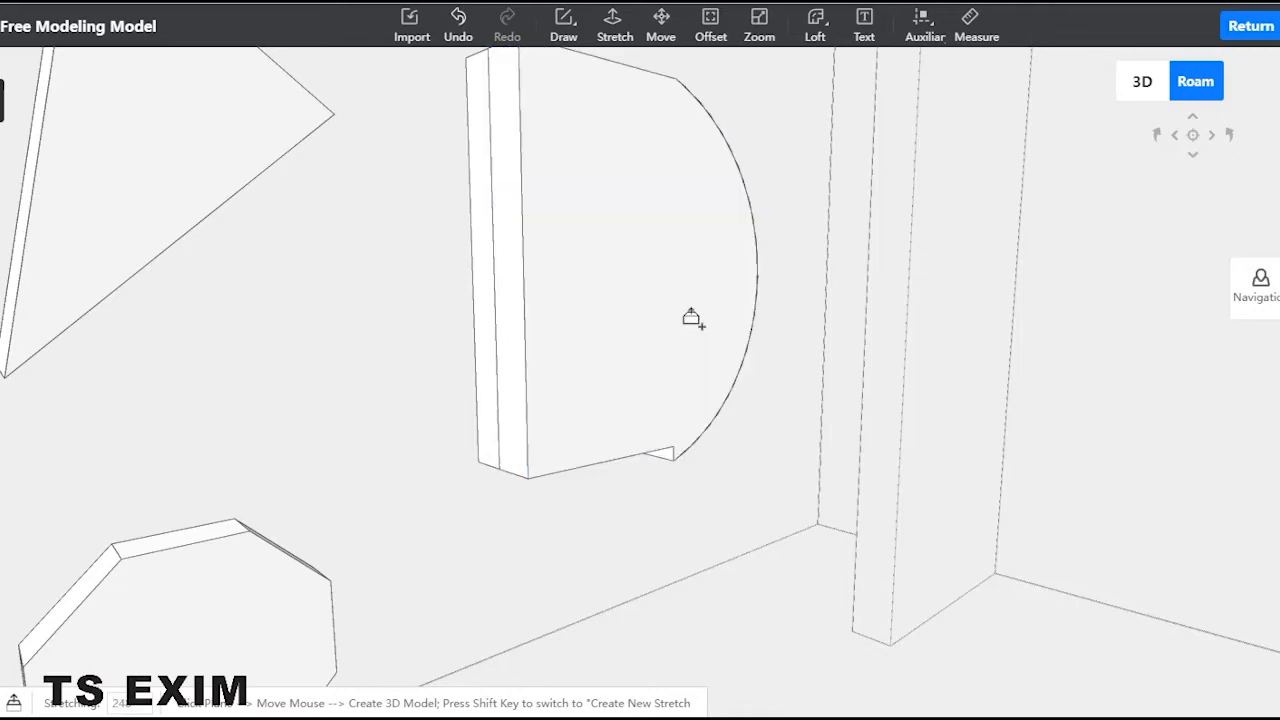
left_click(611, 340)
left_click(638, 350)
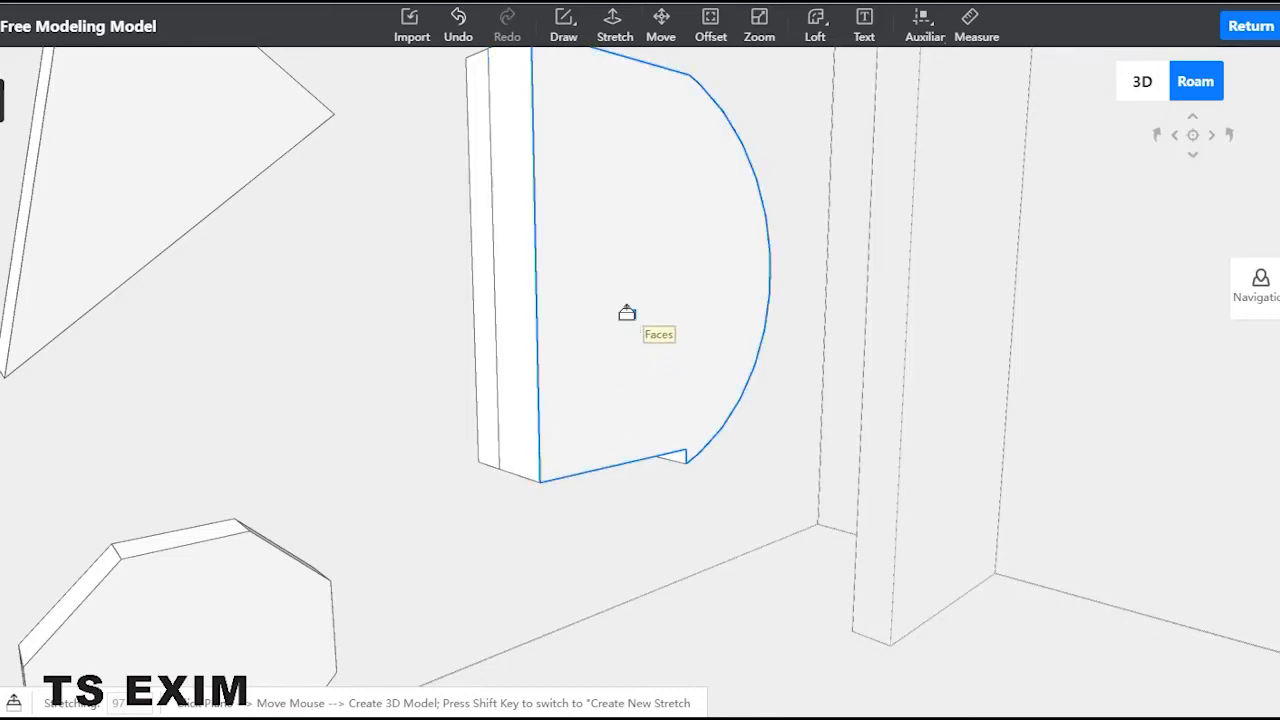
Step: Add a separate new section to the octagonal solid's front face using Create New Stretch, and extend that section further outward
scroll(352, 378, "down", 2)
scroll(262, 587, "down", 2)
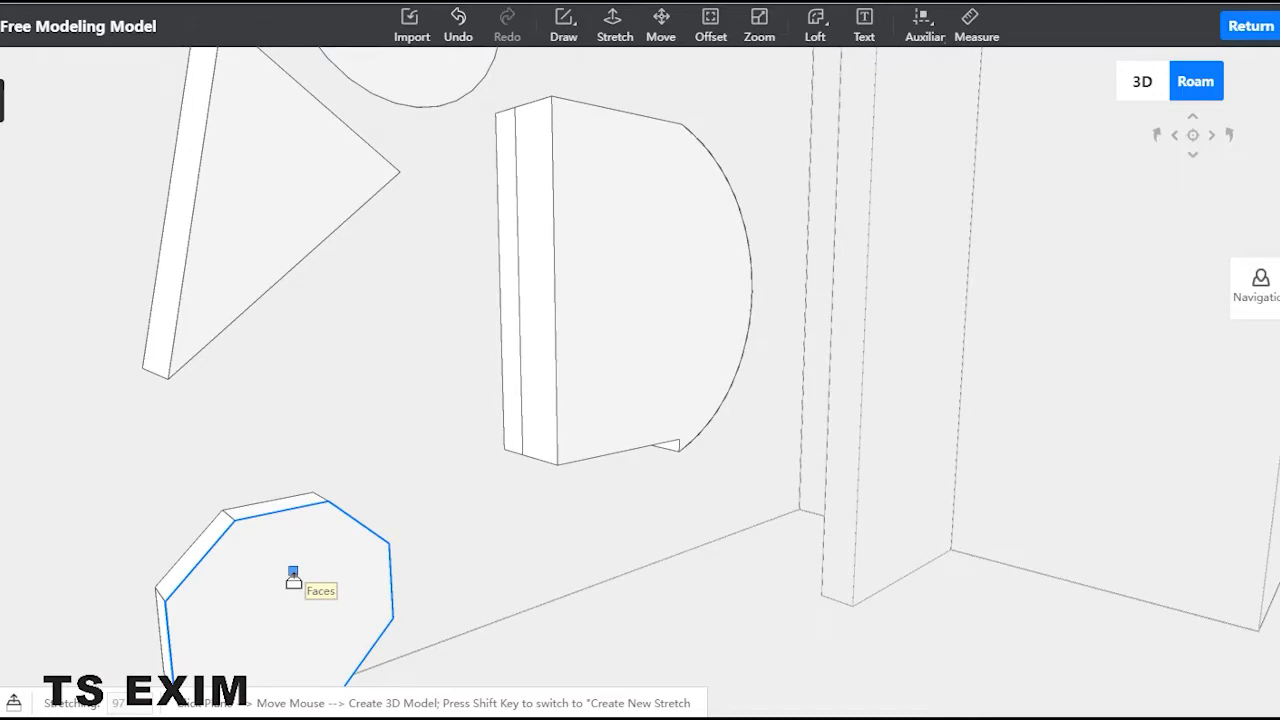
left_click(293, 578)
left_click(318, 596)
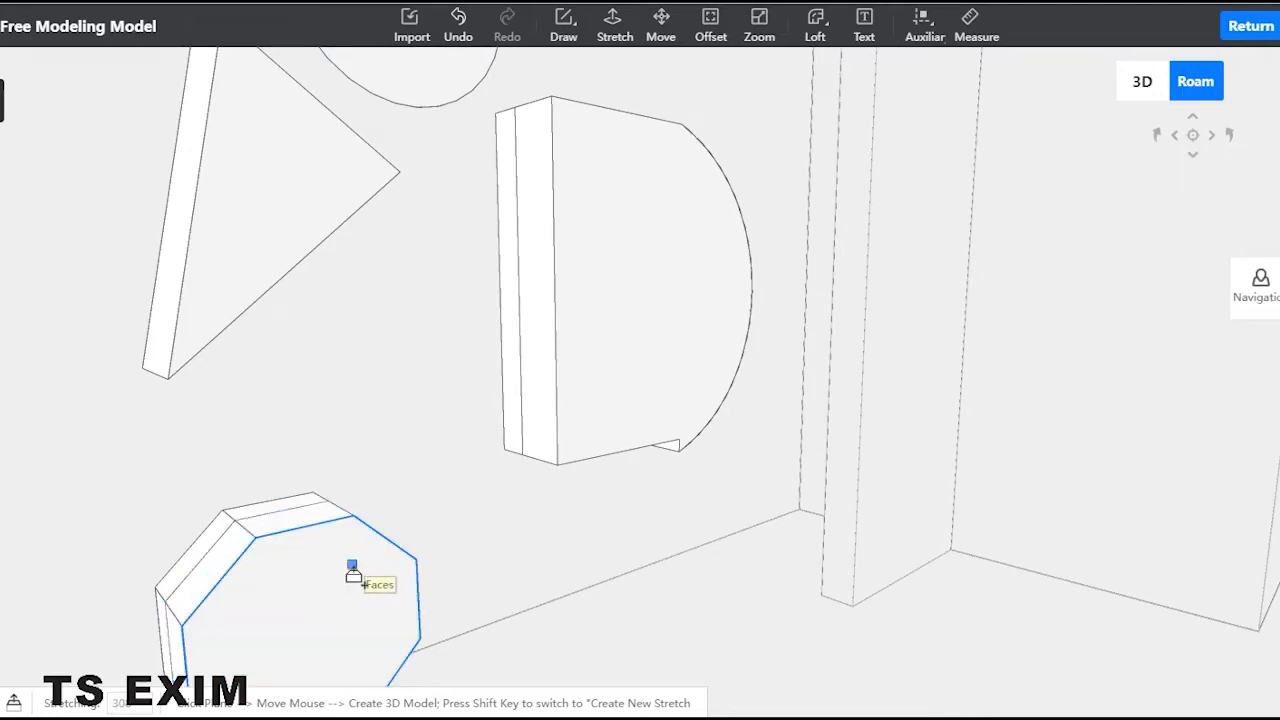
left_click(353, 575)
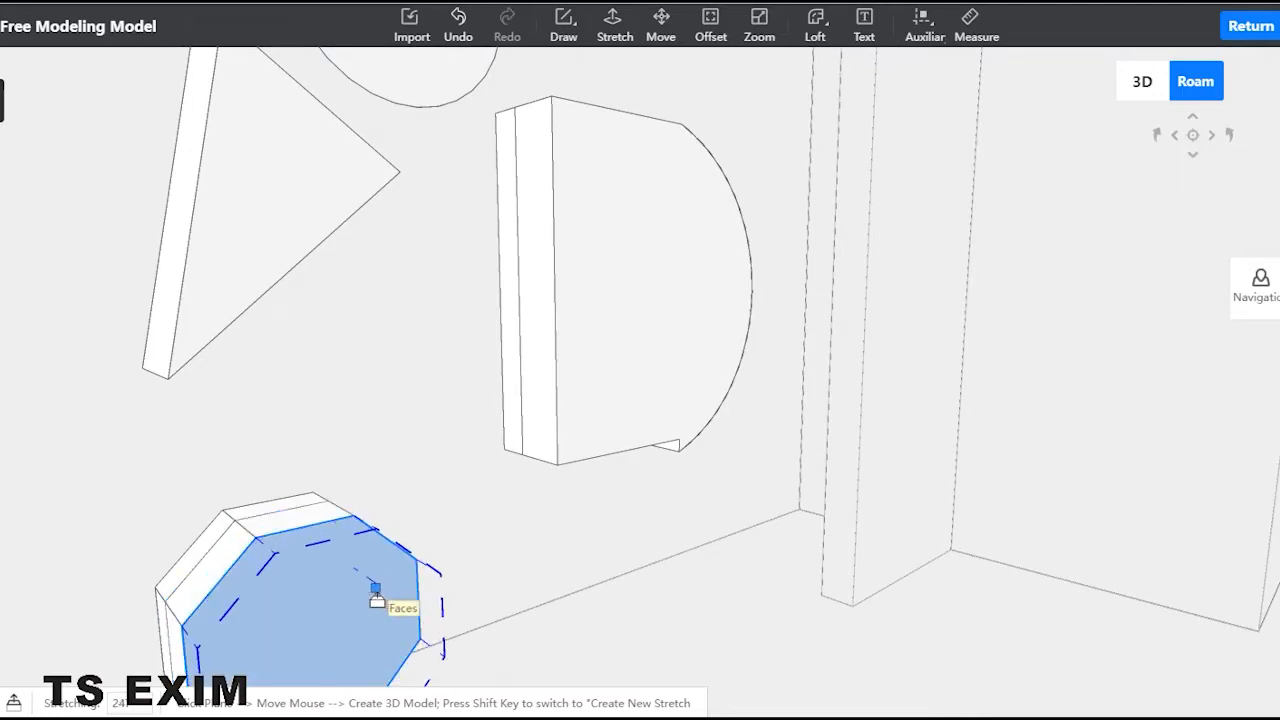
left_click(373, 588)
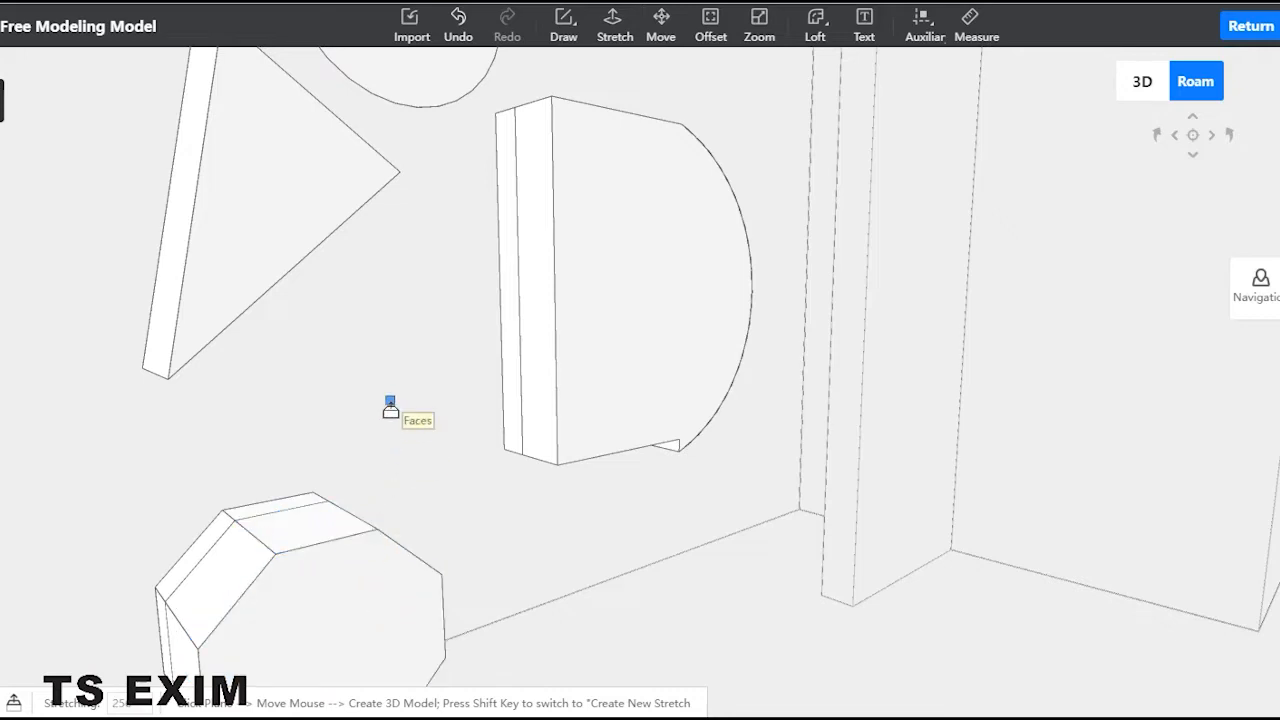
key("Escape")
right_click_drag(397, 409, 345, 363)
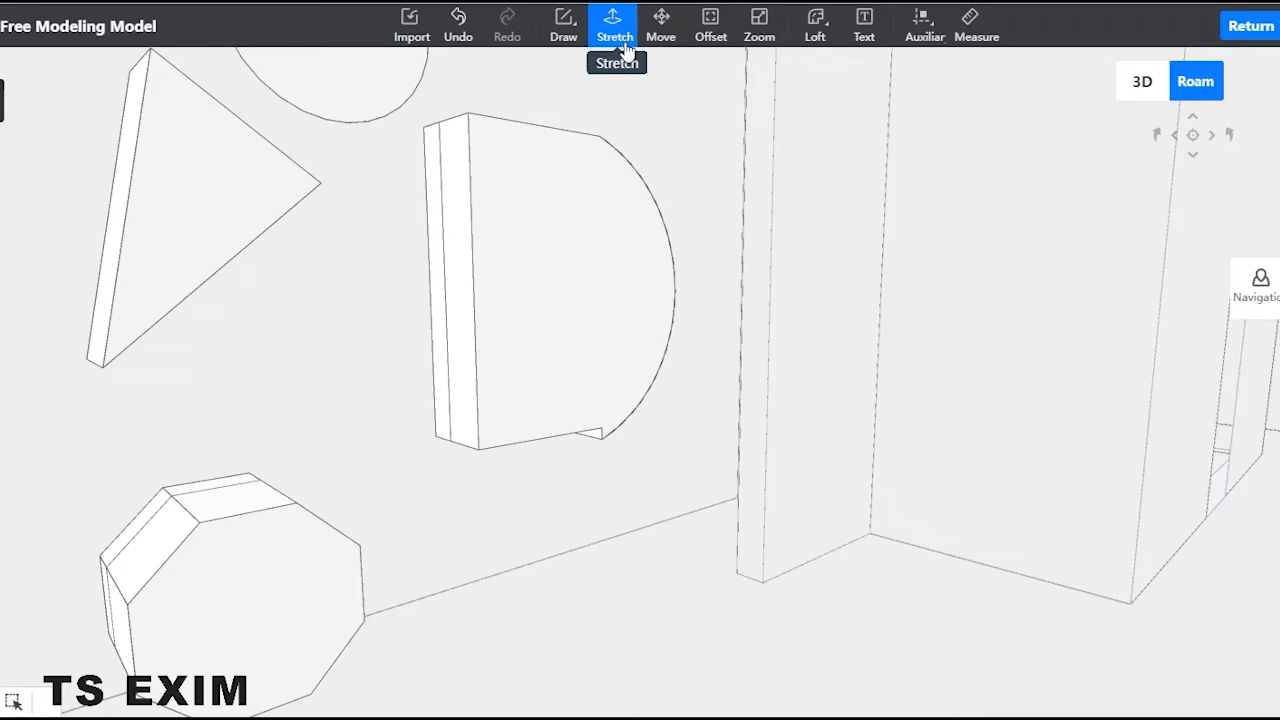
left_click(267, 232)
right_click_drag(260, 326, 286, 440)
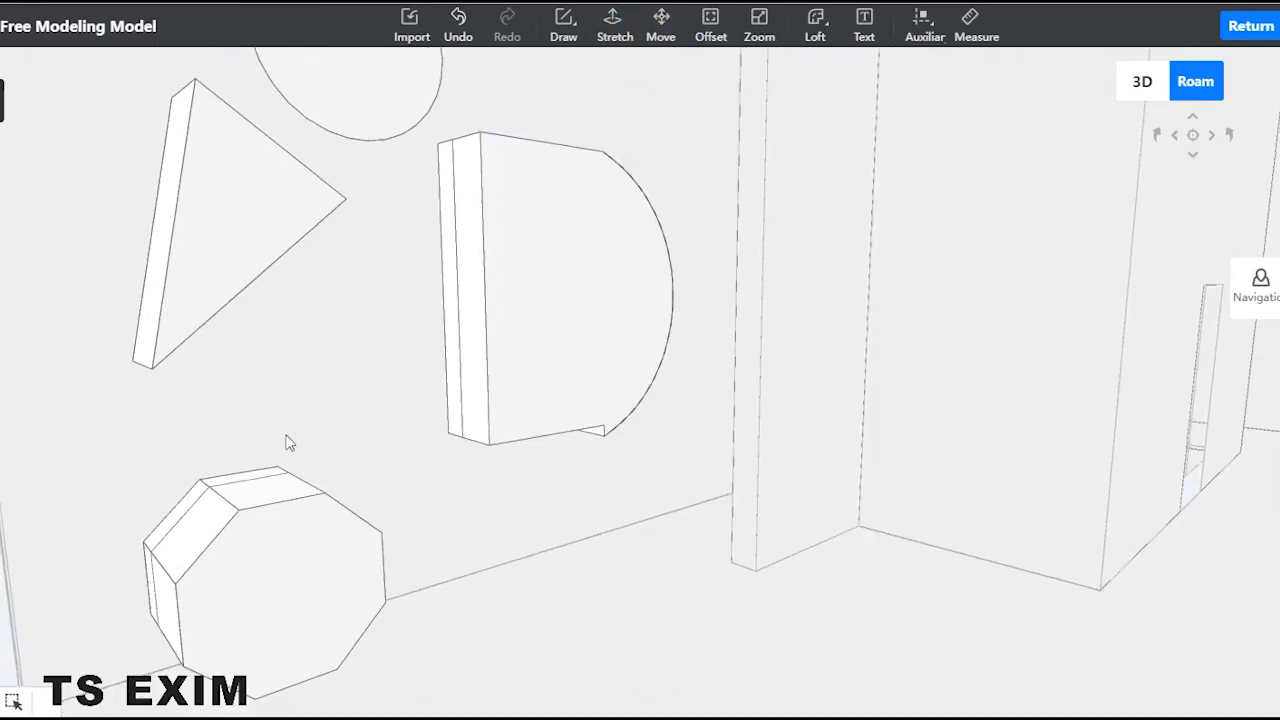
left_click(248, 220)
left_click(329, 343)
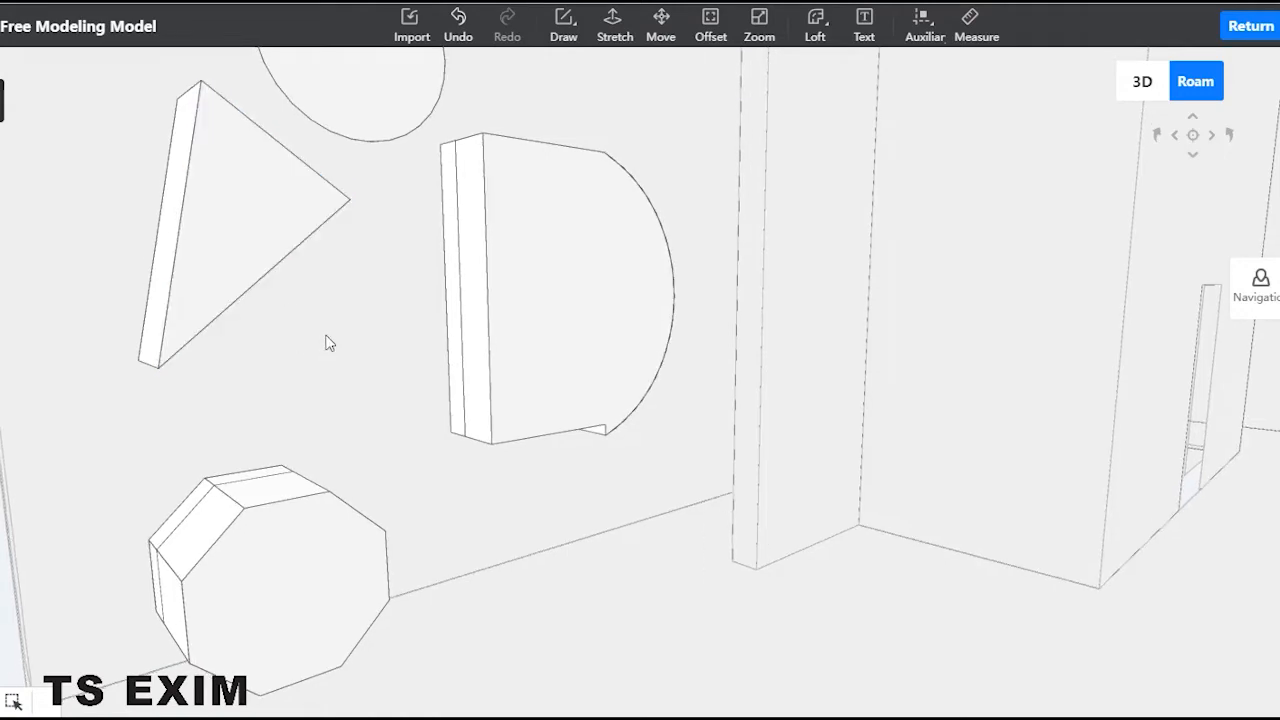
key("m")
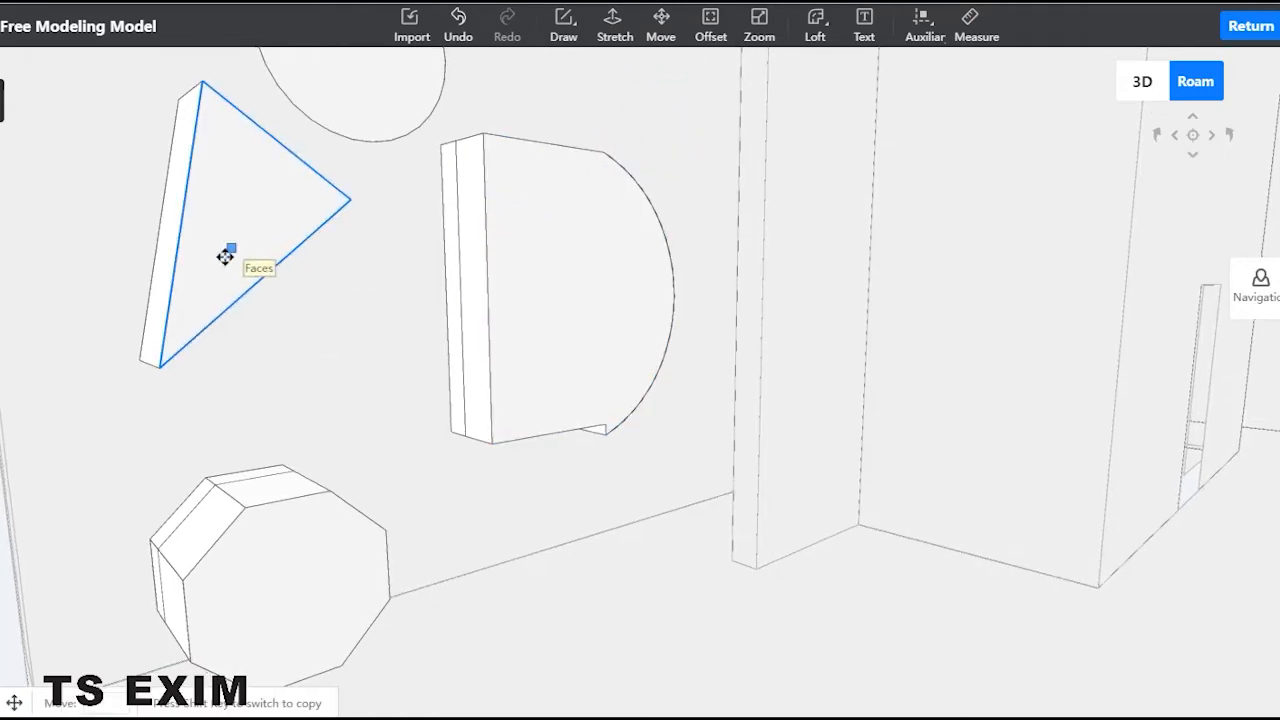
scroll(360, 307, "down", 4)
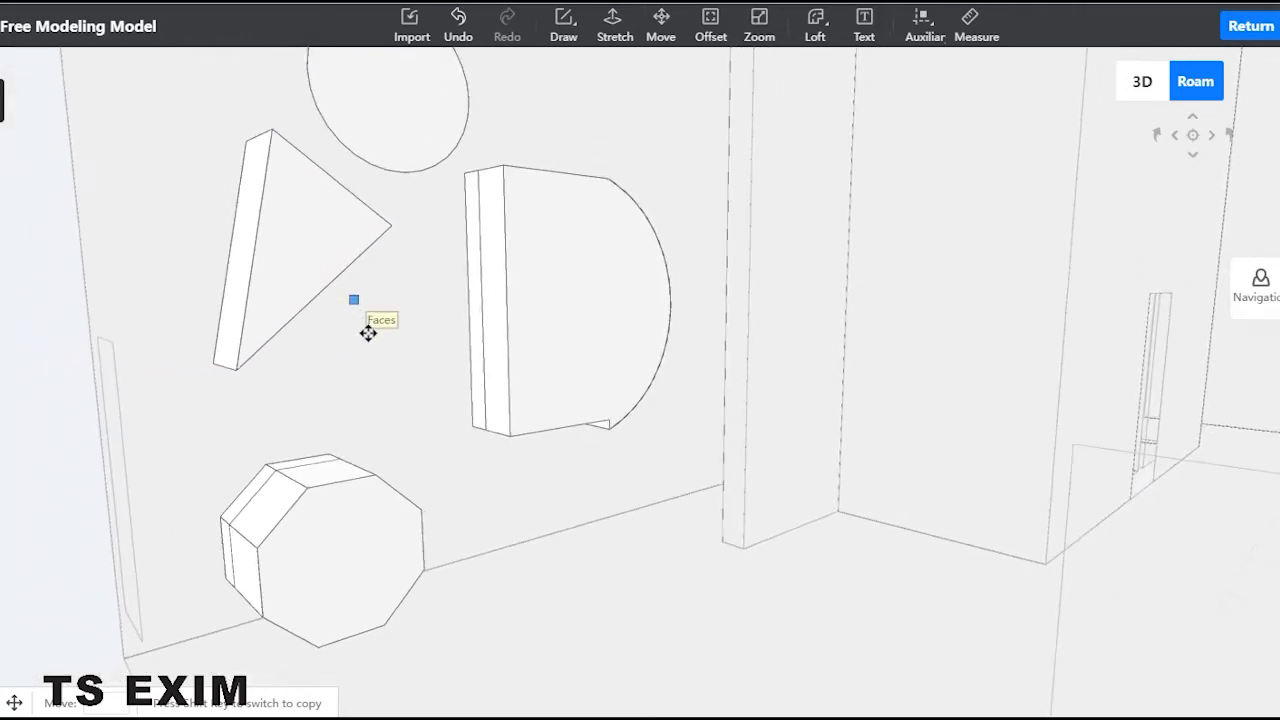
key("Escape")
scroll(378, 429, "up", 4)
middle_click_drag(446, 449, 539, 458)
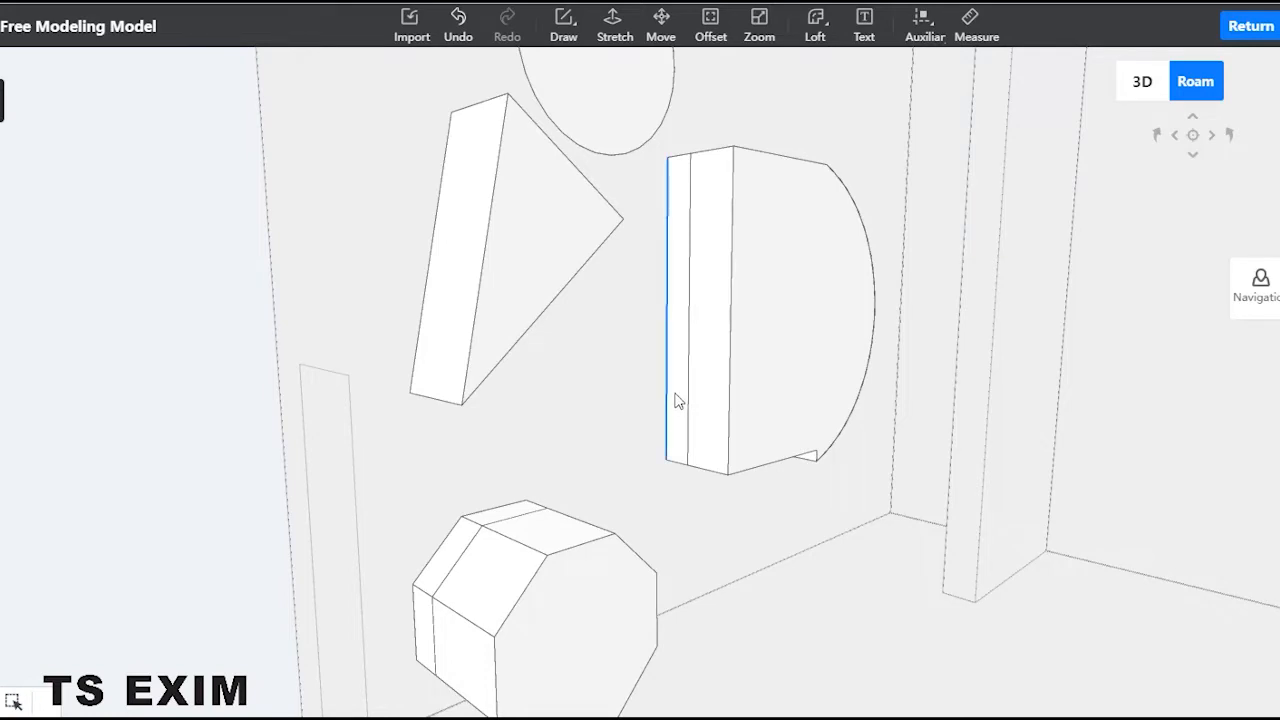
Step: Combine all faces of the triangular solid into a single object
middle_click_drag(620, 360, 191, 271)
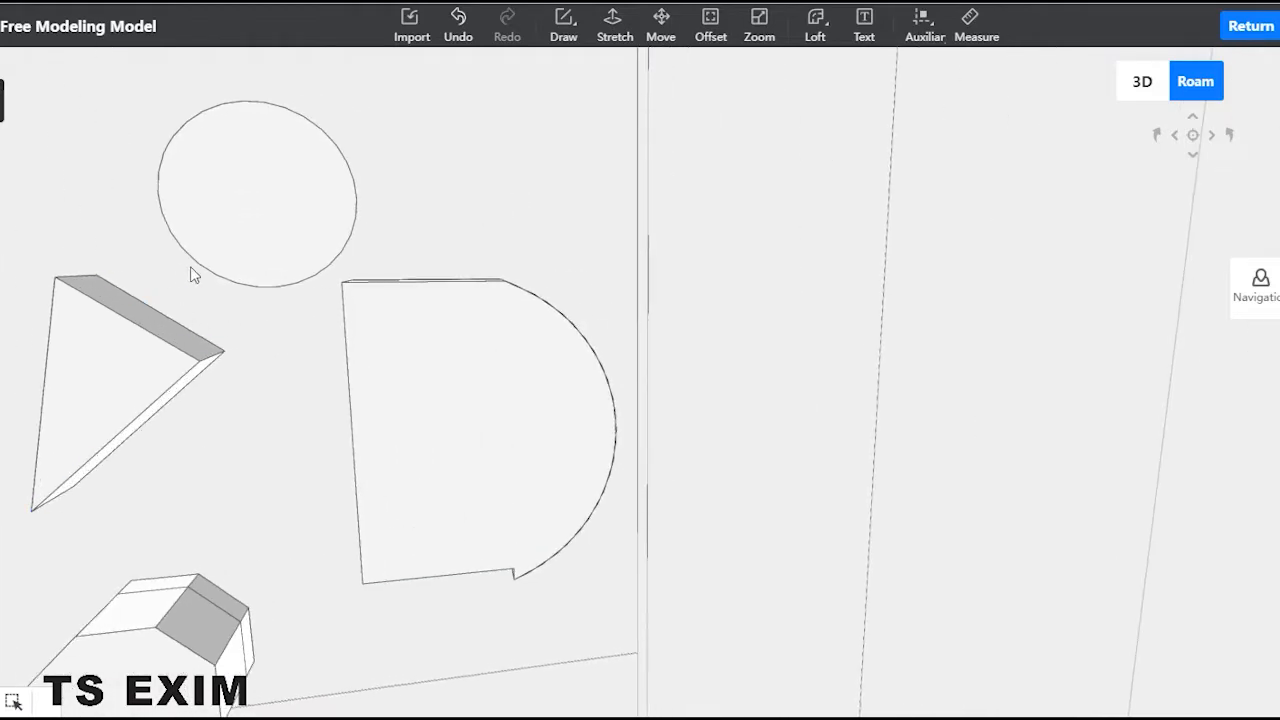
left_click_drag(254, 300, 0, 456)
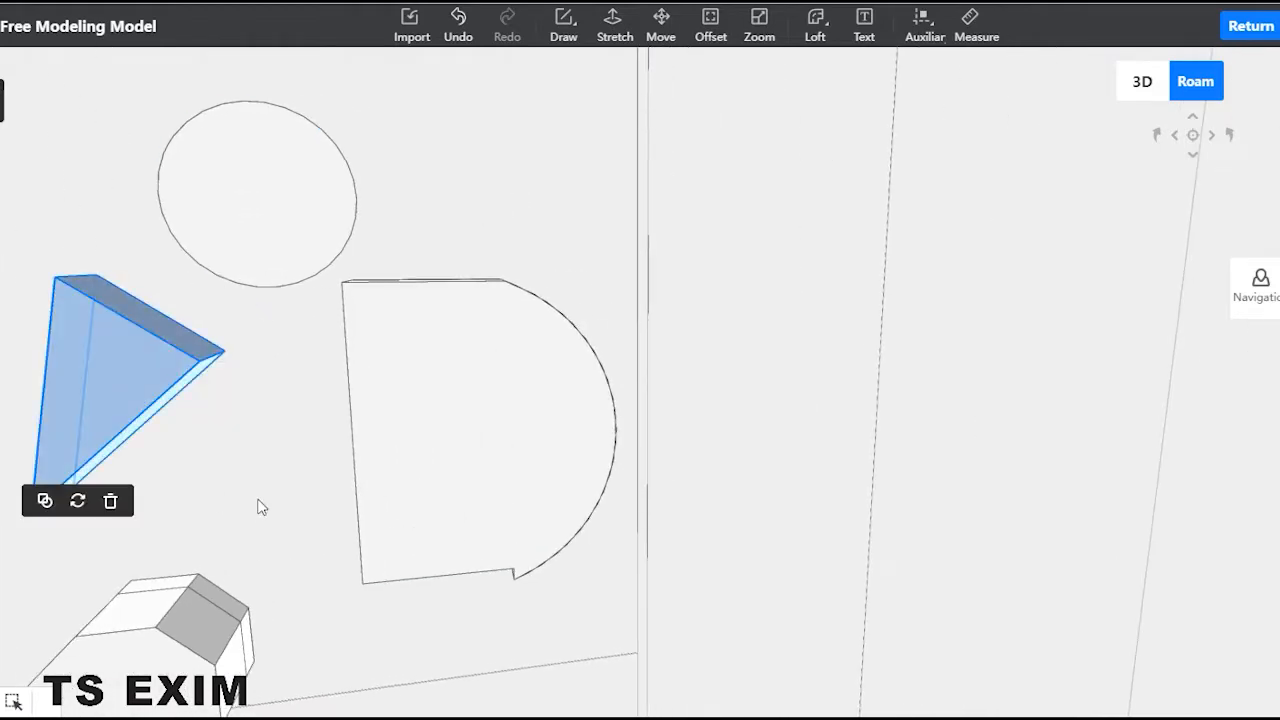
left_click(44, 501)
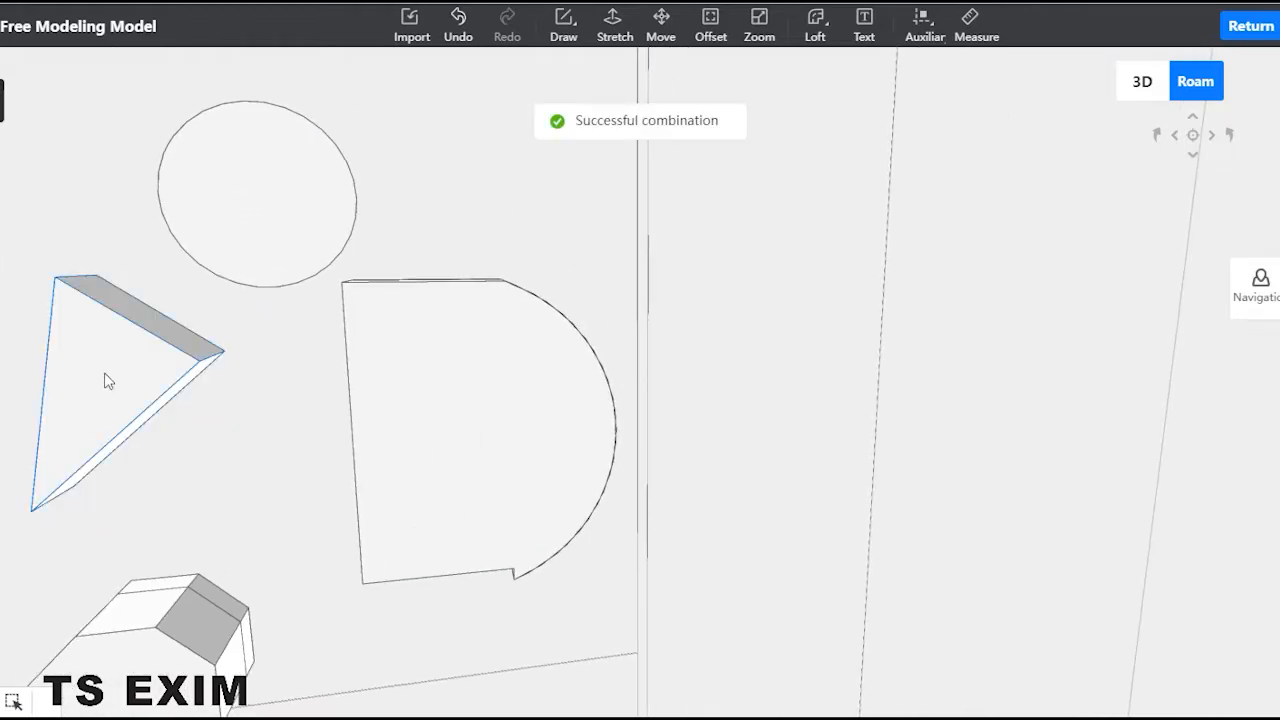
left_click(155, 367)
left_click(306, 191)
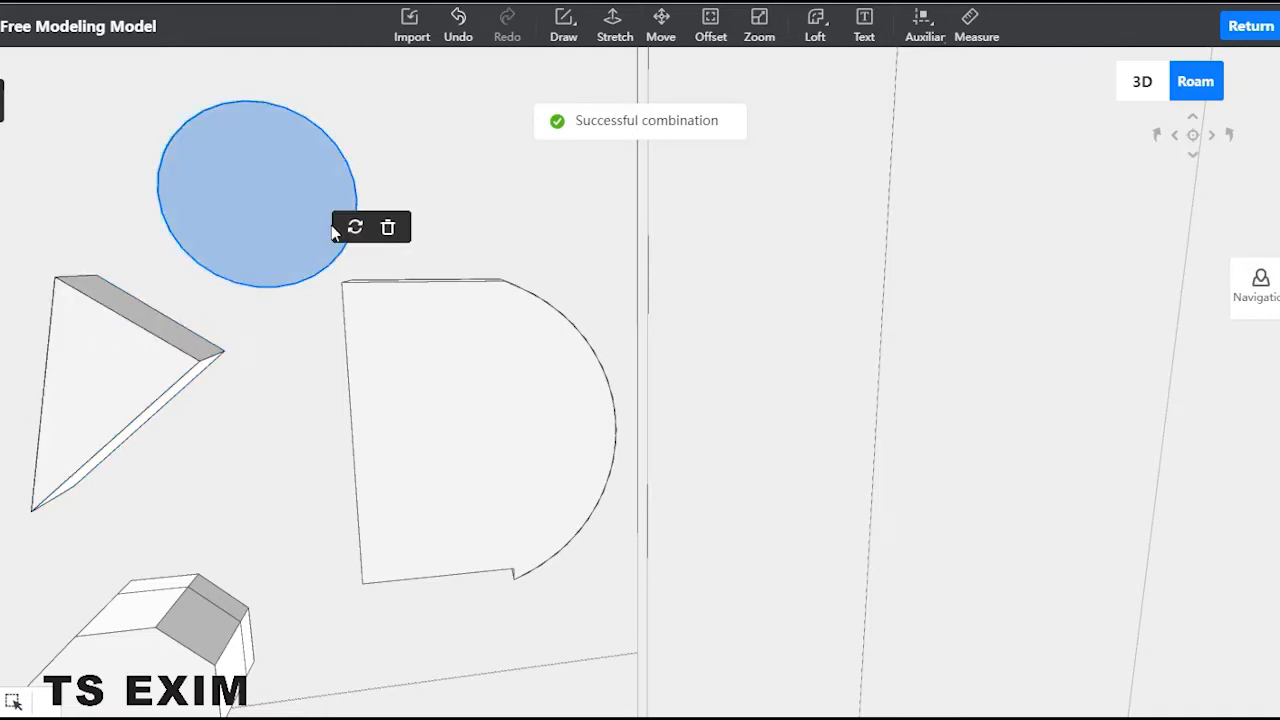
Step: Move the combined triangular solid by its pointed corner to a higher spot on the wall, beside the circle
left_click_drag(497, 206, 749, 114)
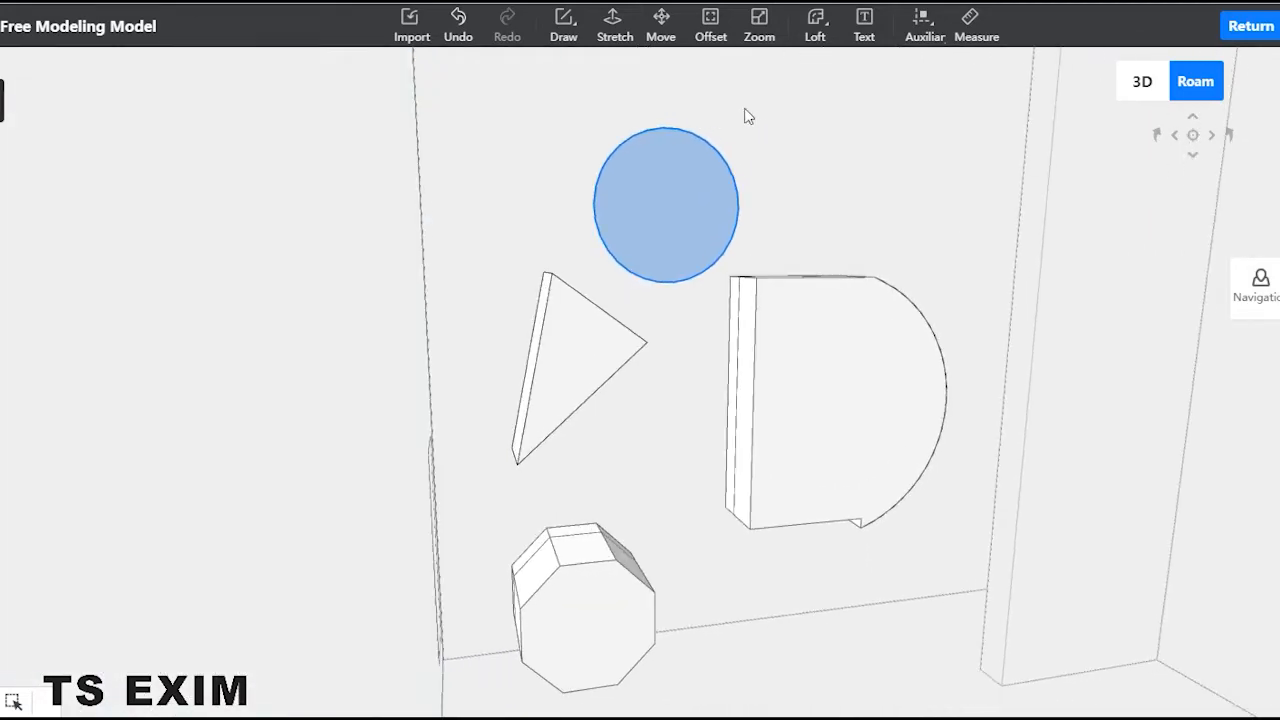
left_click(564, 390)
left_click_drag(655, 427, 331, 371)
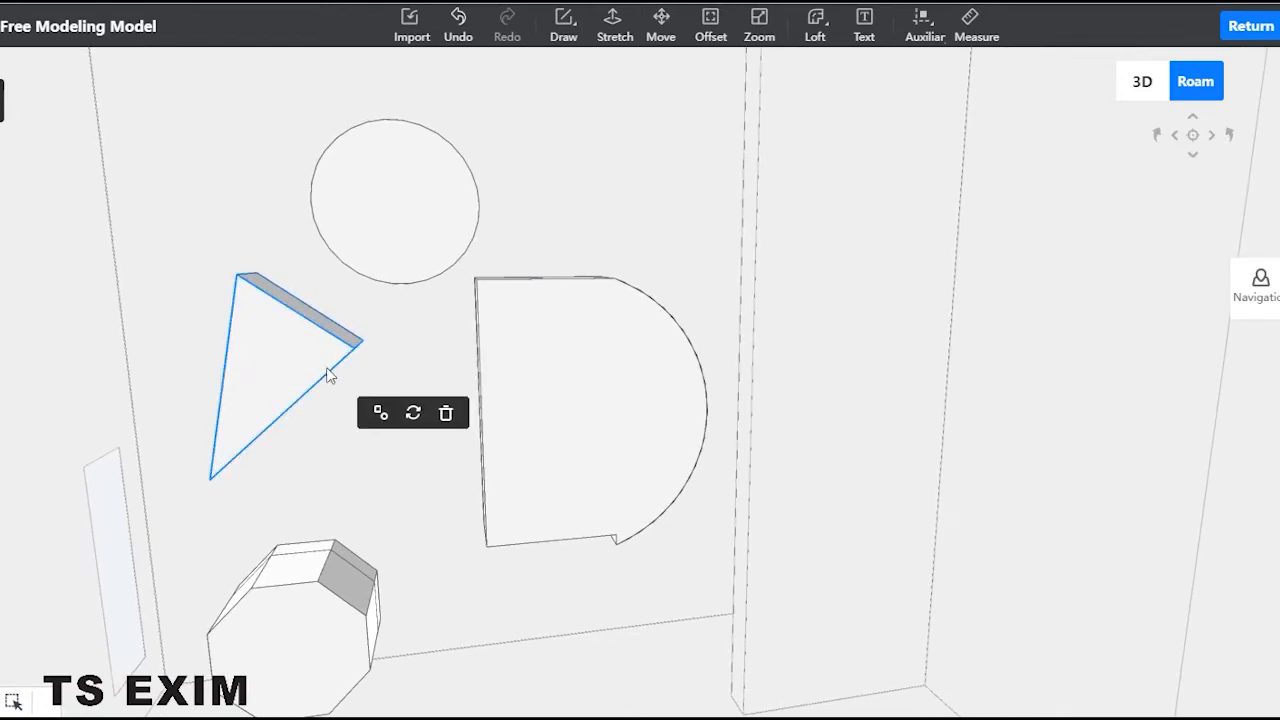
key("m")
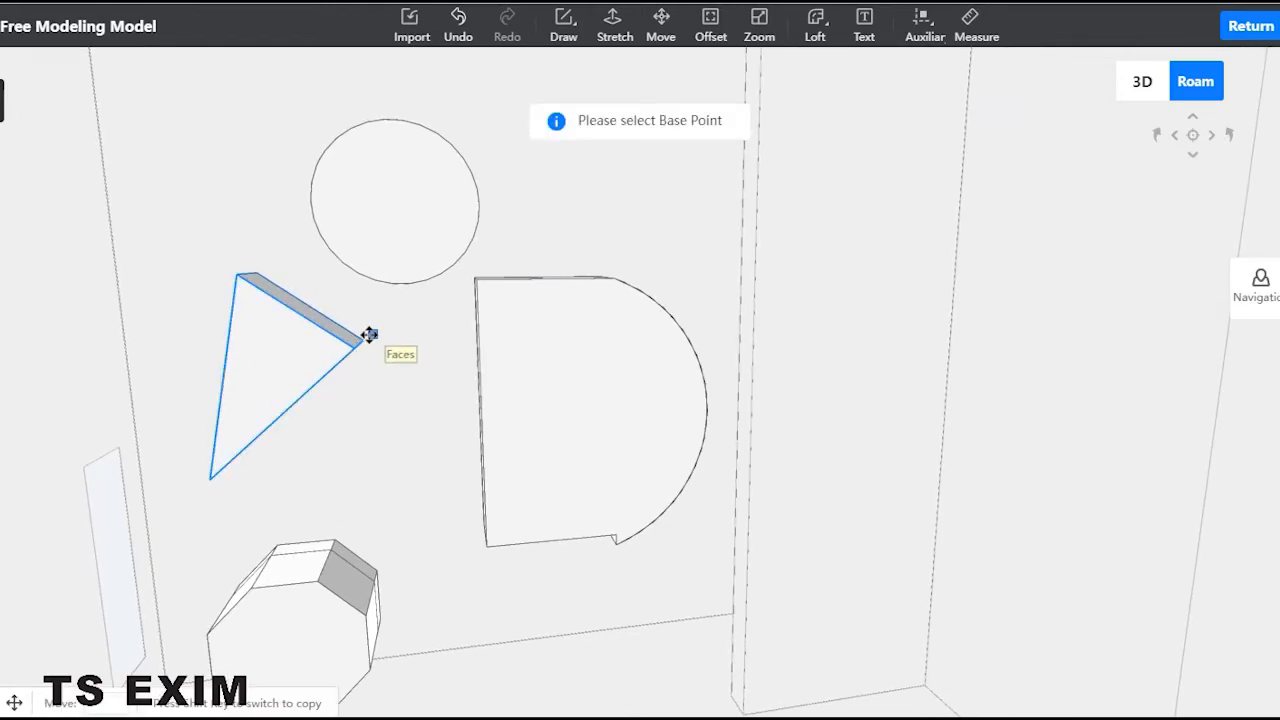
left_click(363, 338)
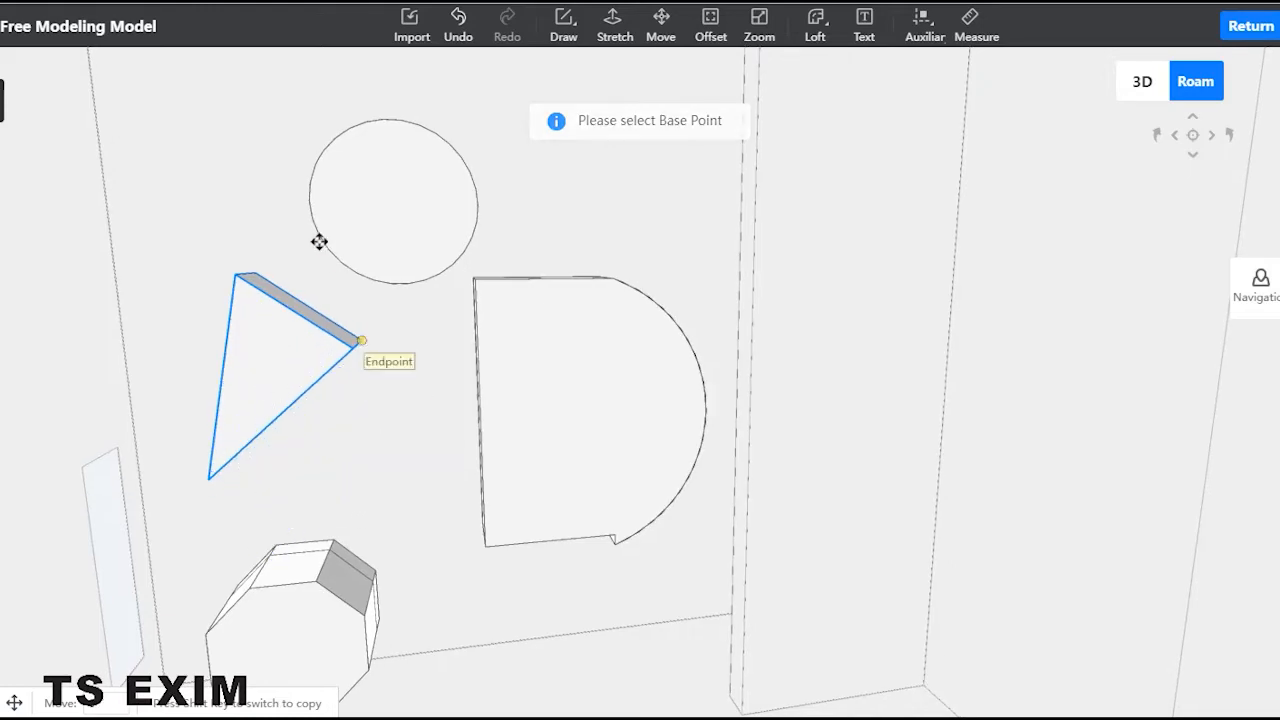
left_click(285, 200)
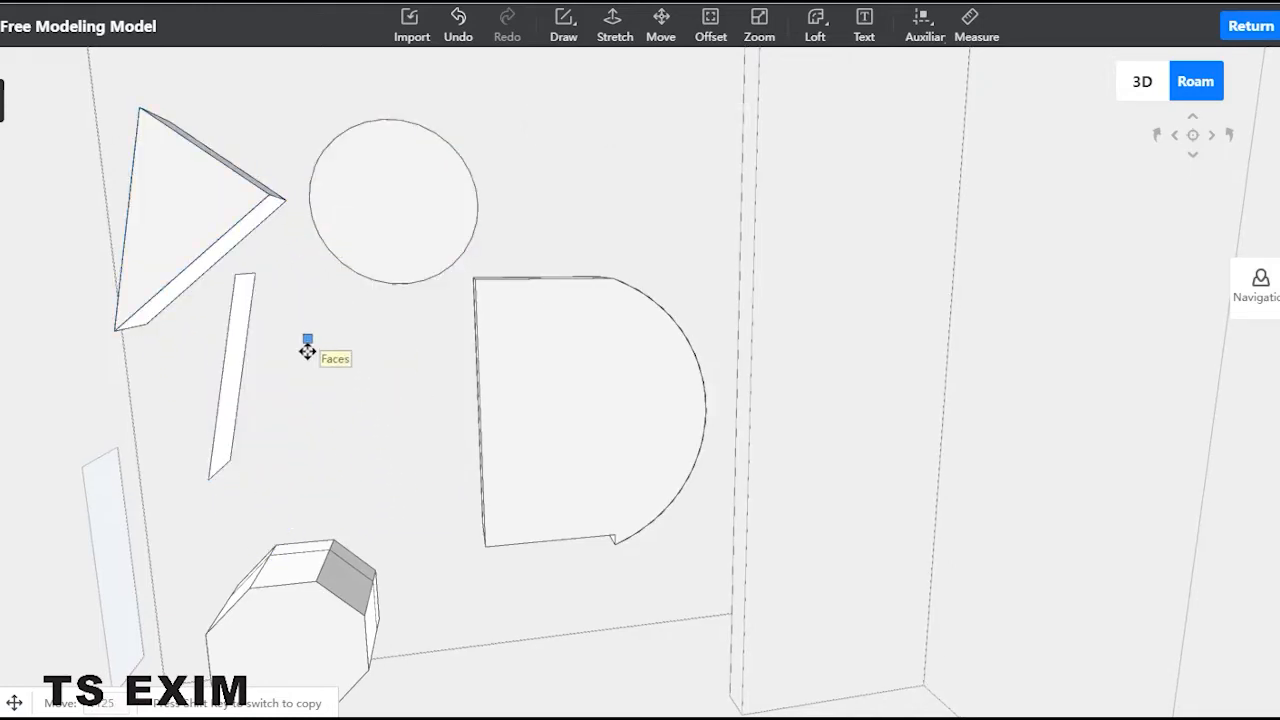
key("Escape")
Step: Delete the leftover strip face at the triangular solid's former position on the wall
middle_click_drag(323, 371, 714, 289)
left_click(798, 438)
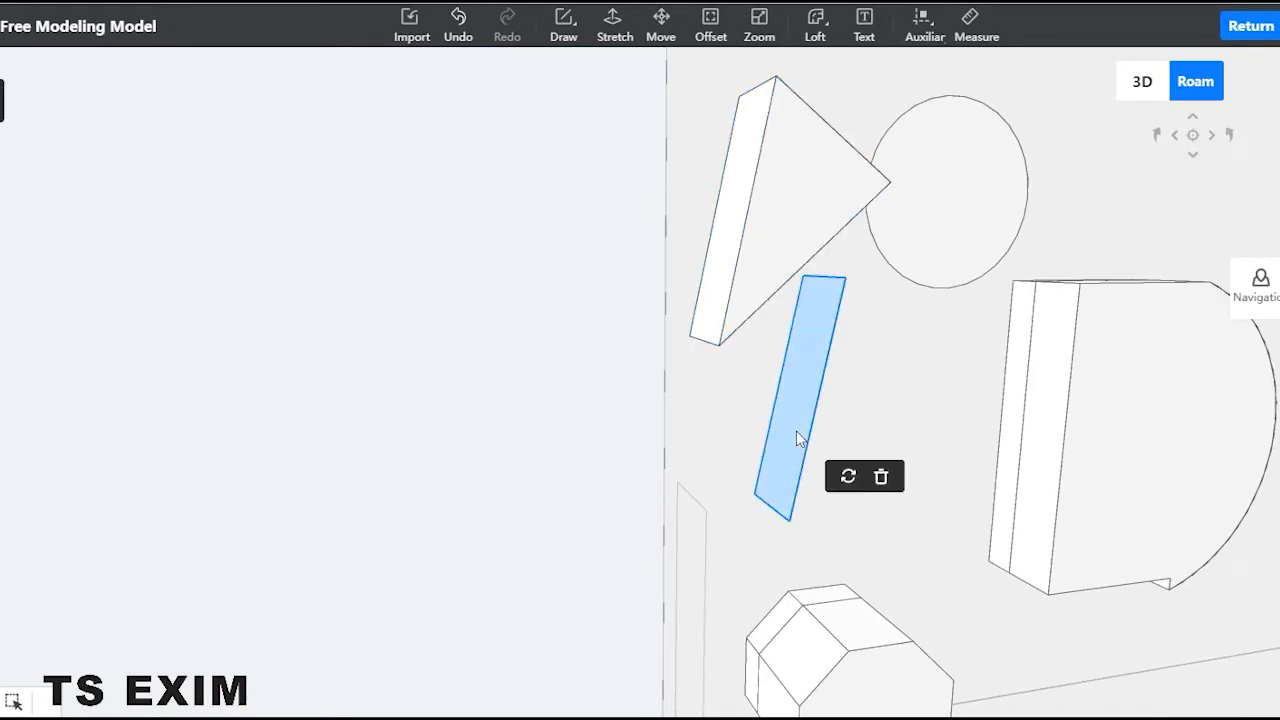
key("Delete")
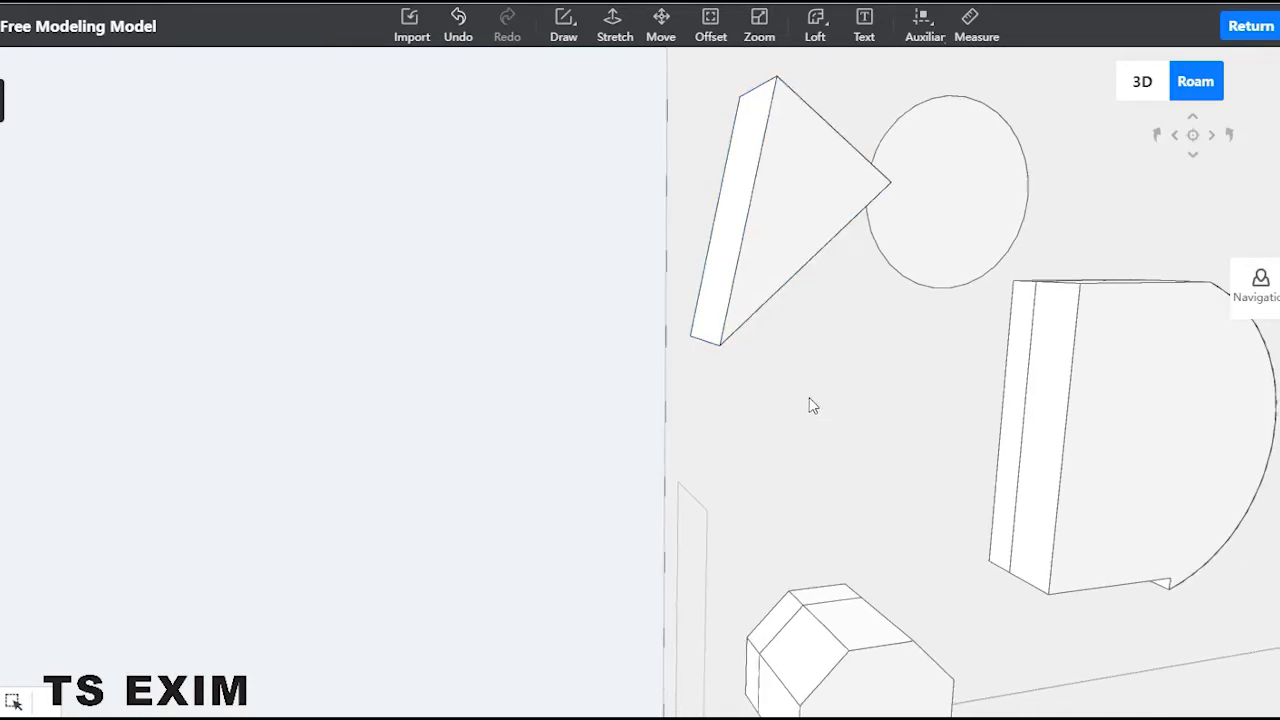
Step: Move only the front face of the uncombined octagonal solid, so that its sides skew along with it
middle_click_drag(811, 403, 501, 303)
left_click(424, 220)
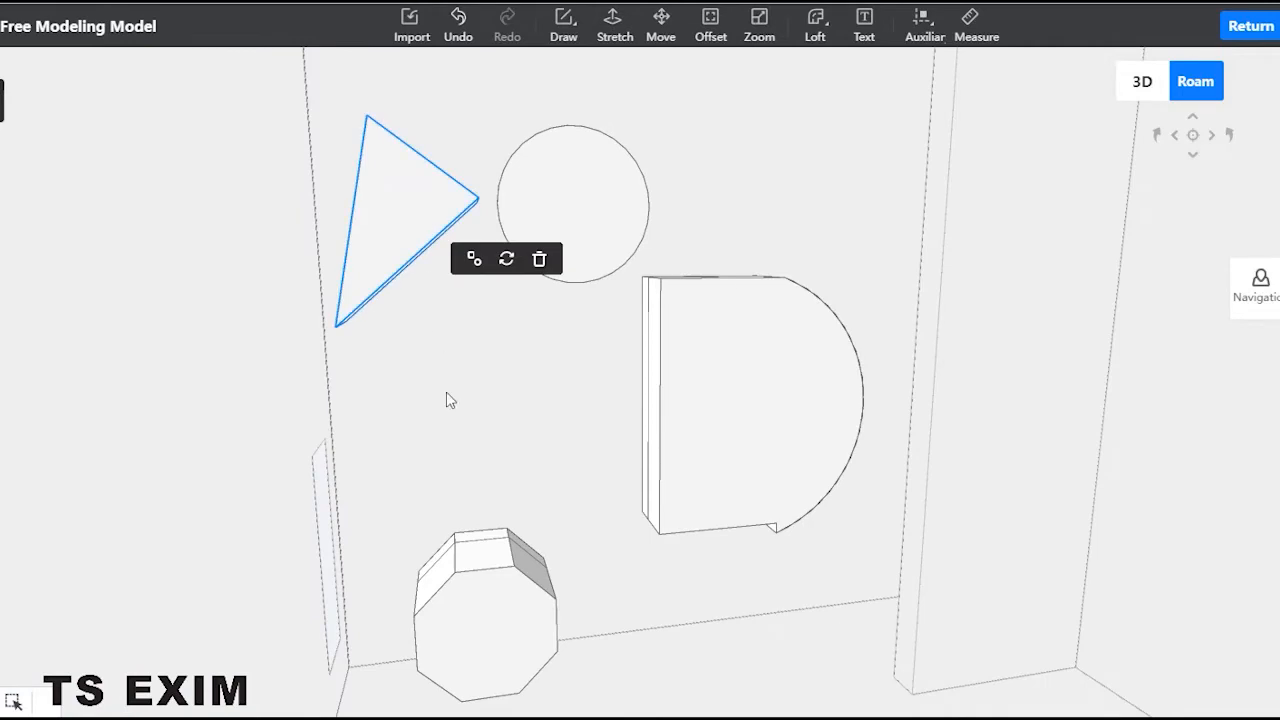
left_click(533, 596)
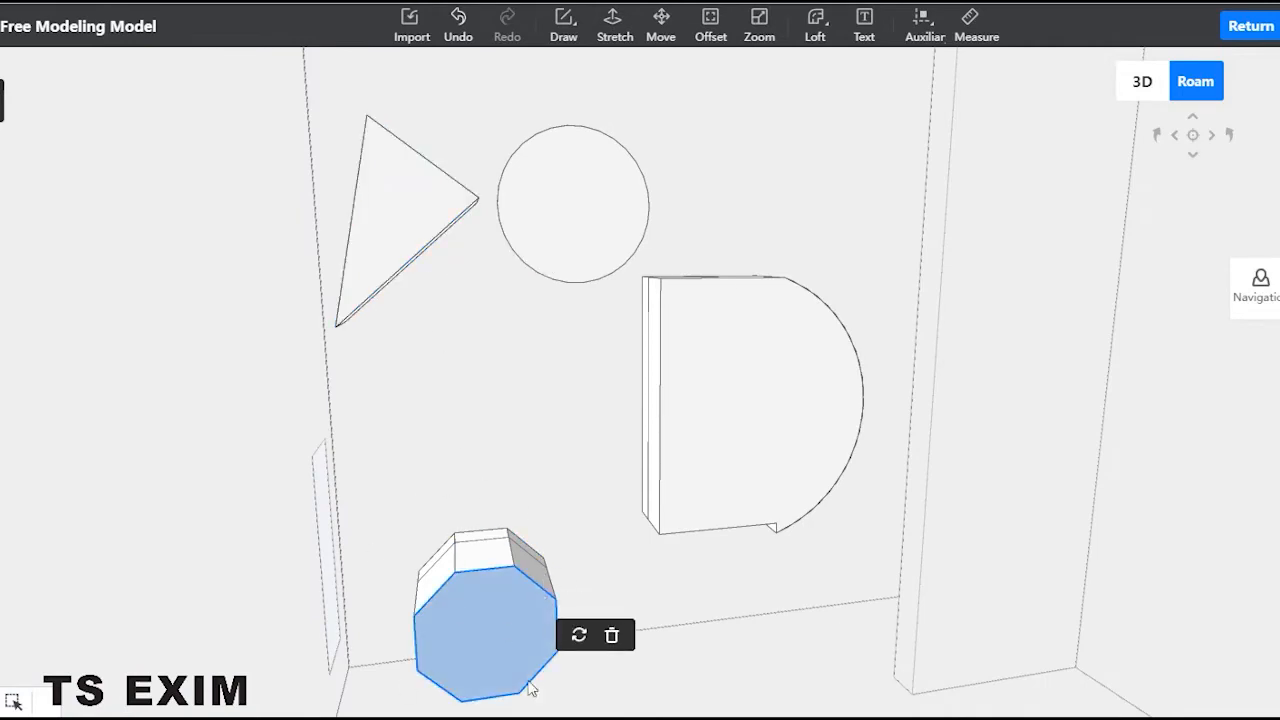
middle_click_drag(508, 316, 587, 630)
left_click(338, 228)
left_click(571, 434)
left_click(587, 630)
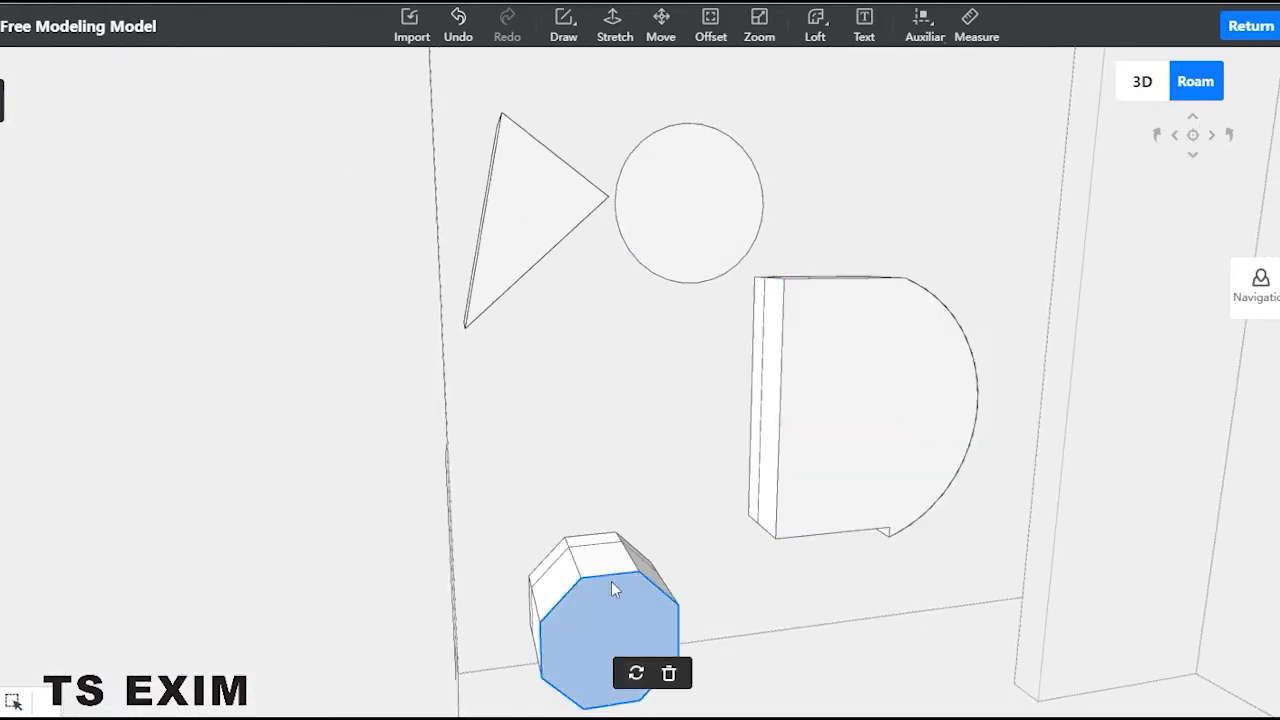
left_click(662, 38)
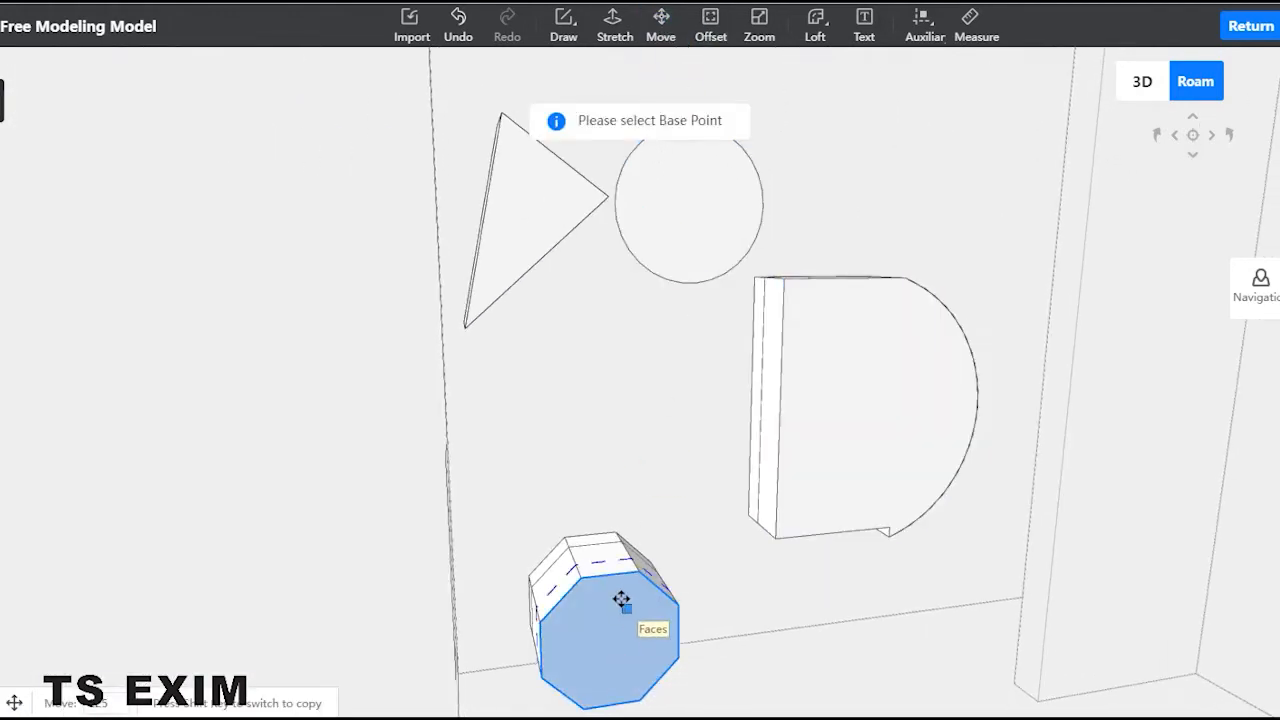
left_click(681, 630)
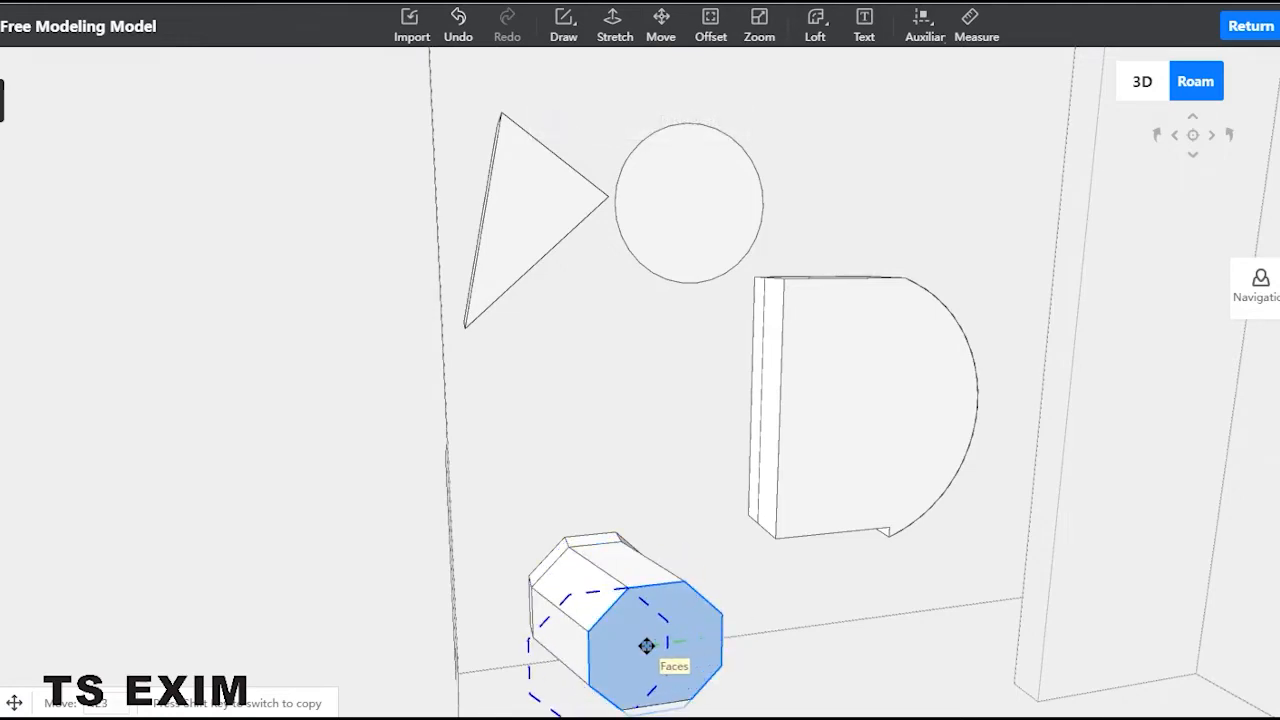
key("Escape")
Step: Move the octagonal solid's front face back up to line up with the rest of the solid
scroll(627, 620, "down", 1)
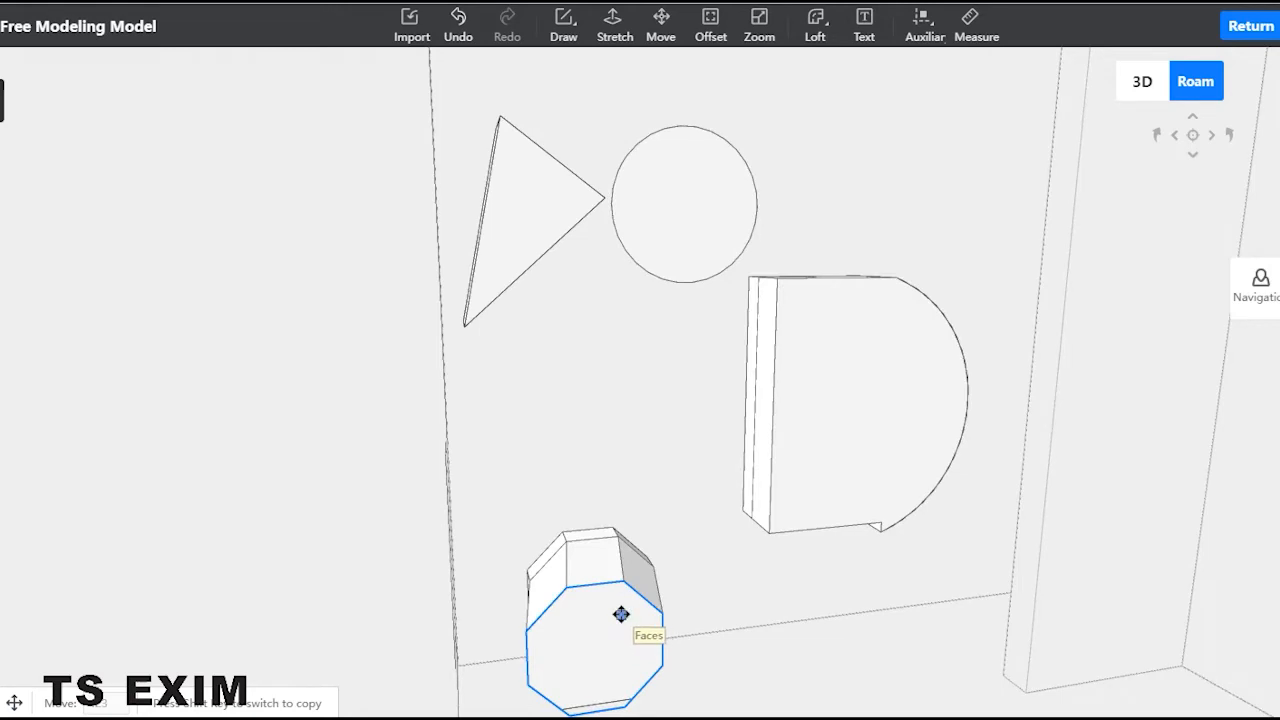
left_click(621, 614)
left_click(618, 597)
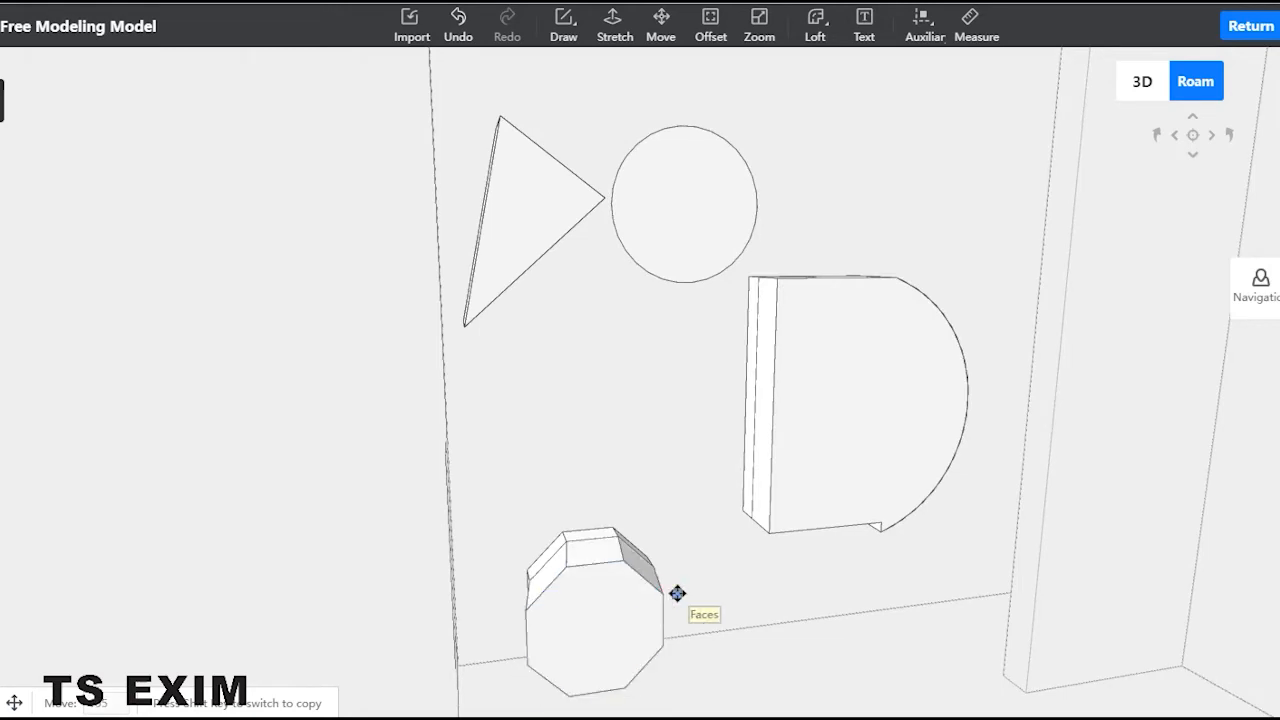
middle_click_drag(640, 411, 389, 390)
key("Escape")
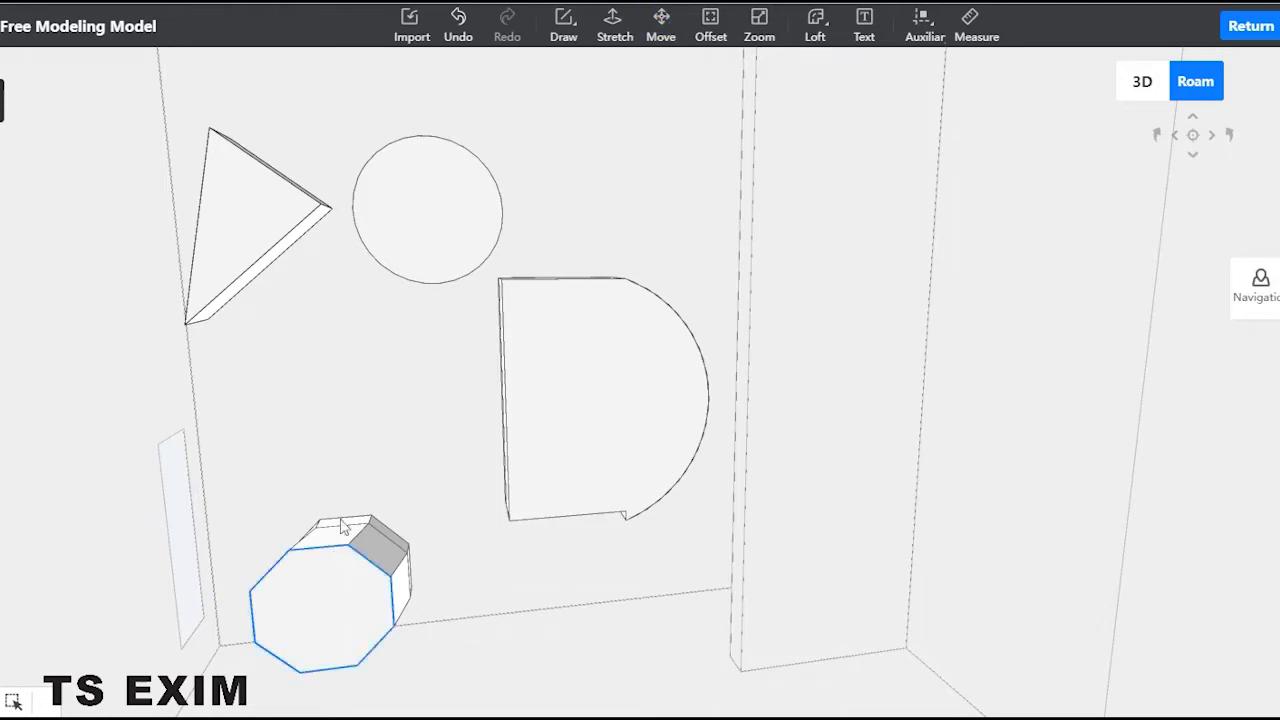
key("m")
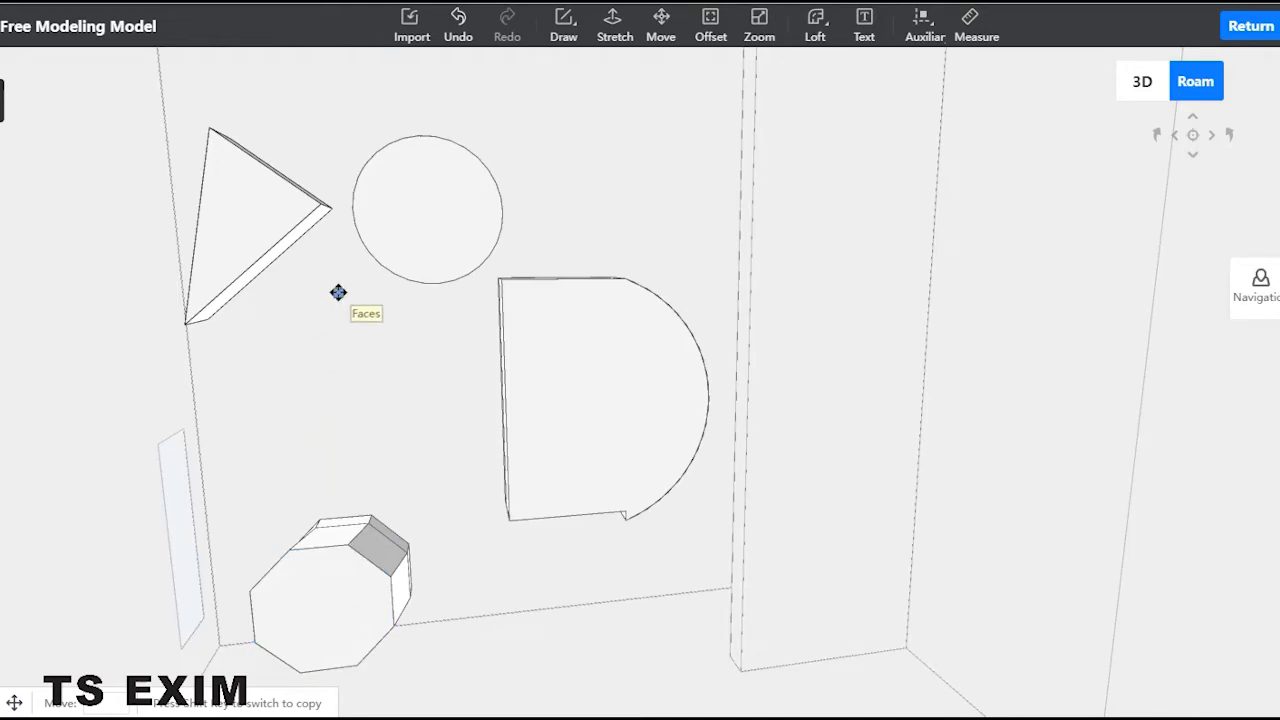
left_click(332, 211)
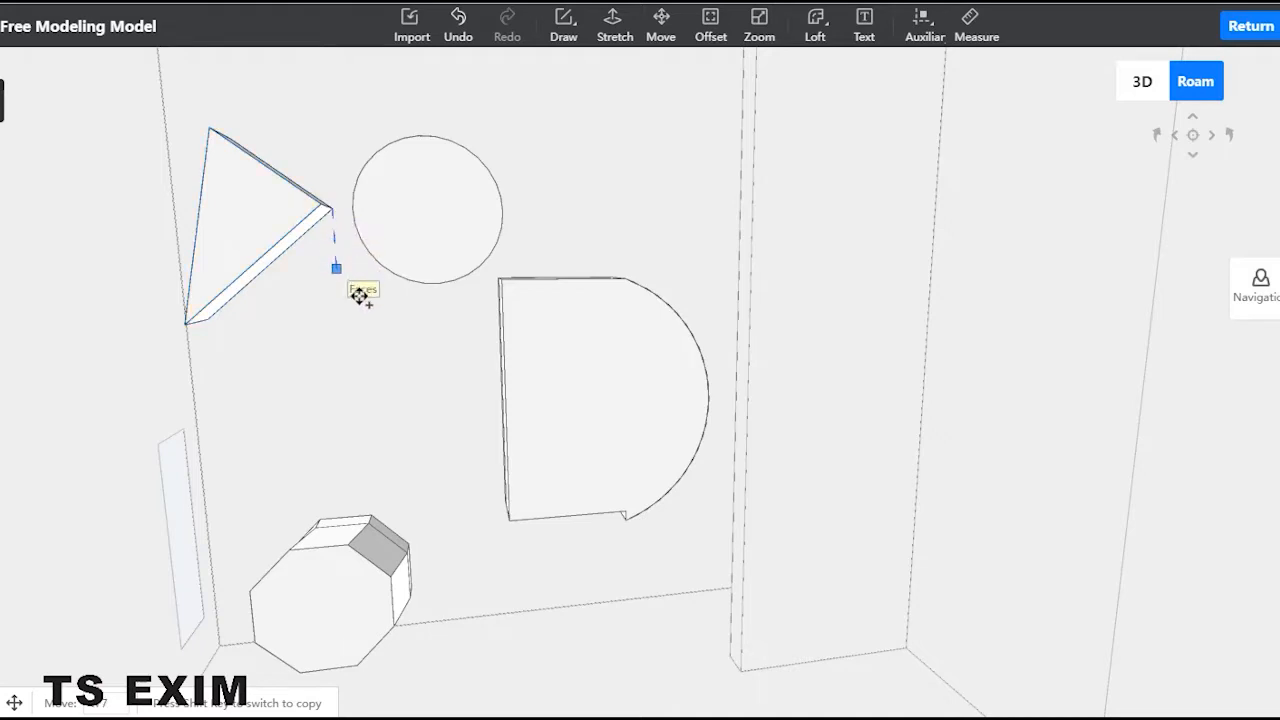
left_click(330, 211)
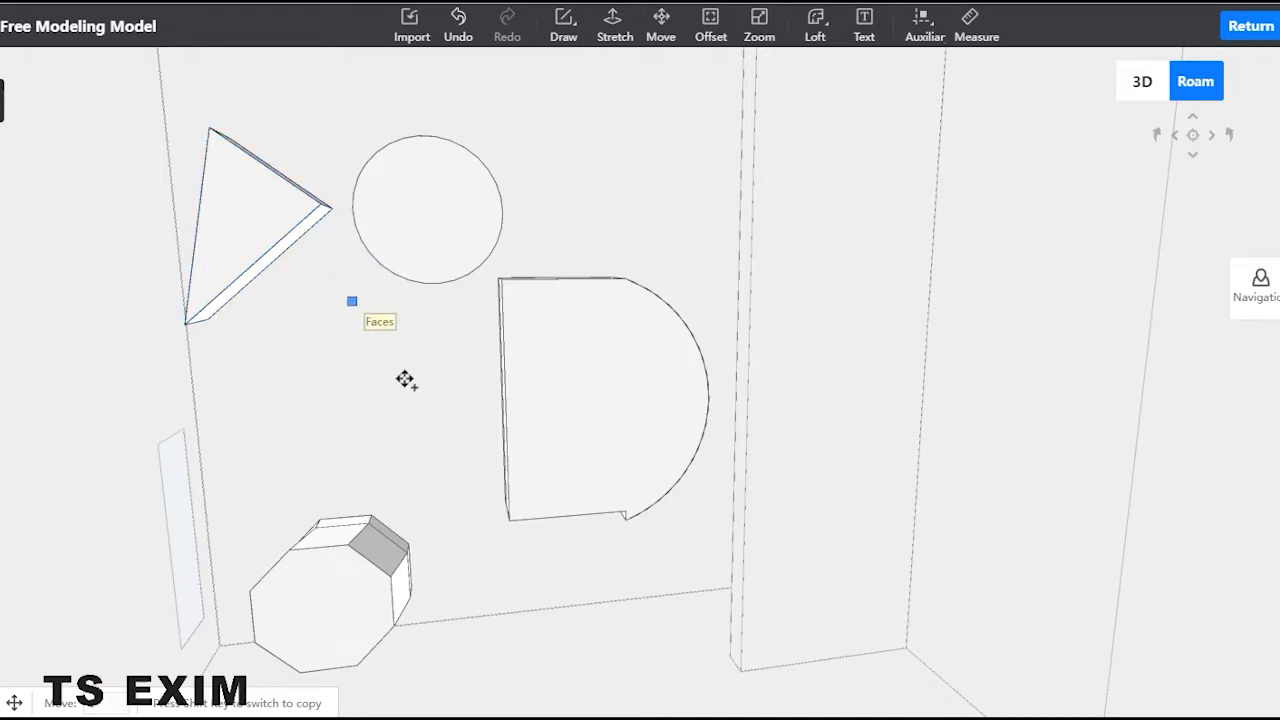
key("Escape")
Step: Place a copy of the combined triangular solid on the wall, between the original and the octagonal solid
left_click(298, 234)
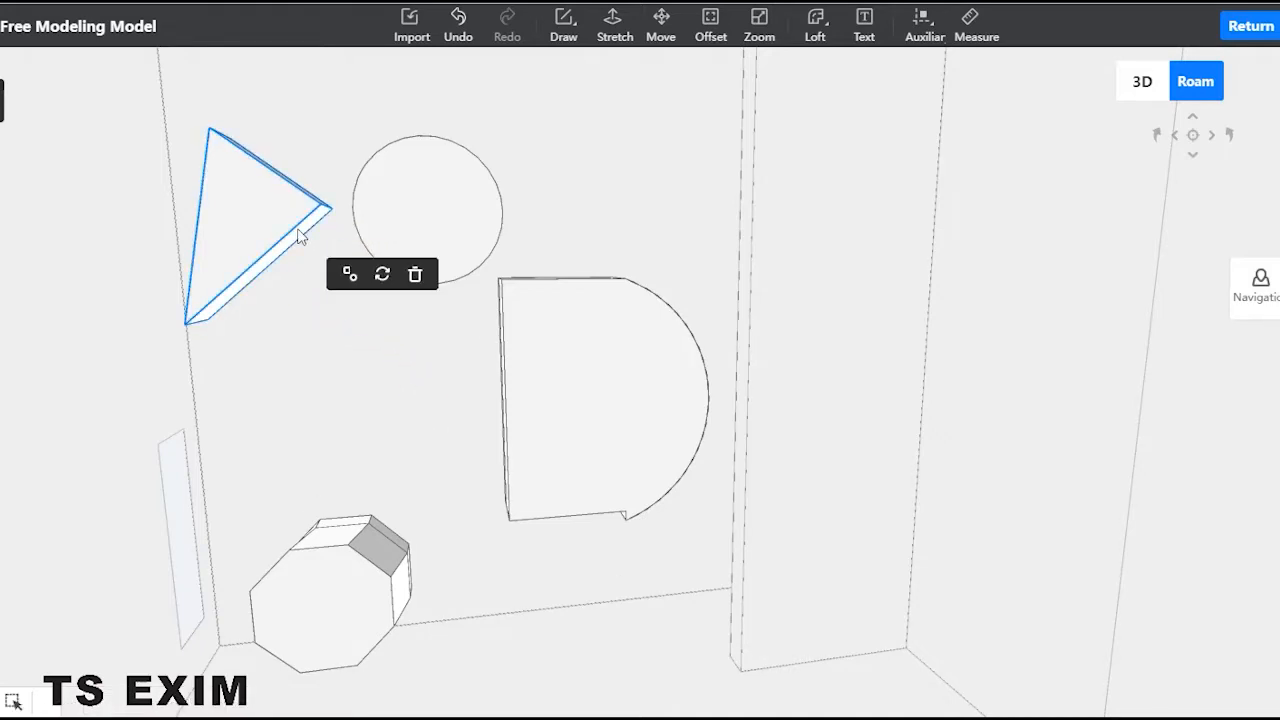
key("m")
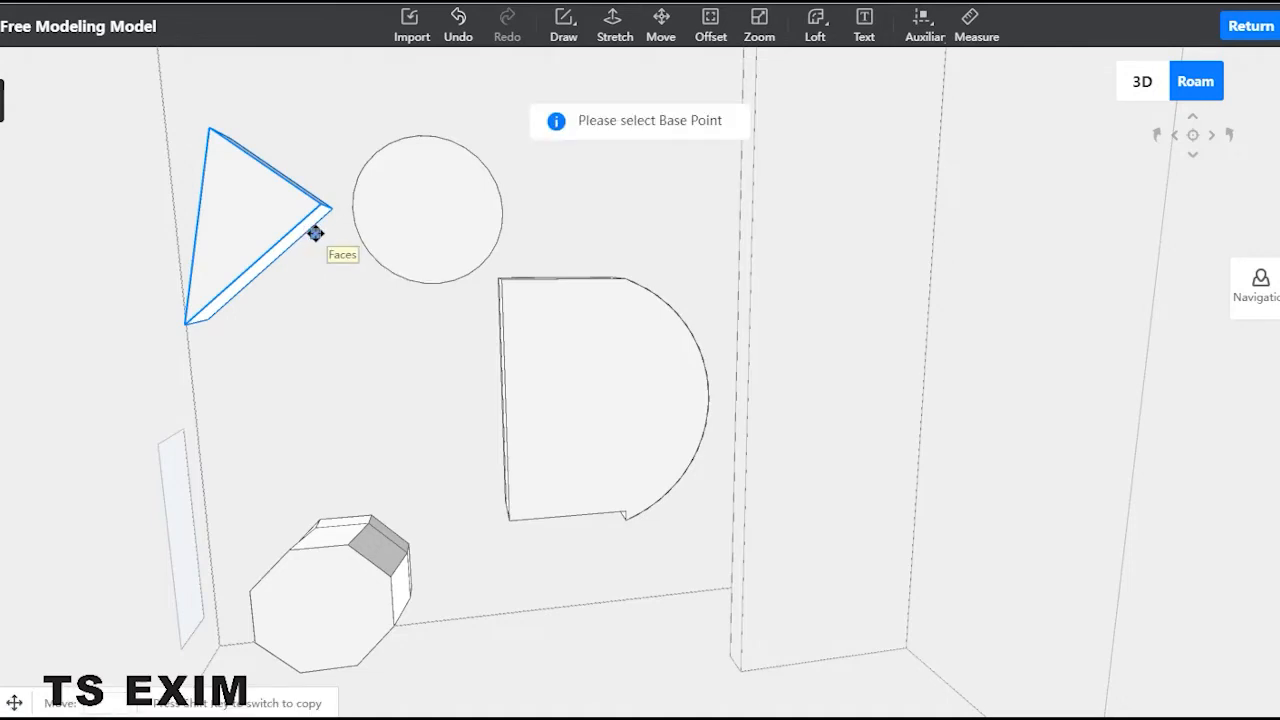
left_click(333, 208)
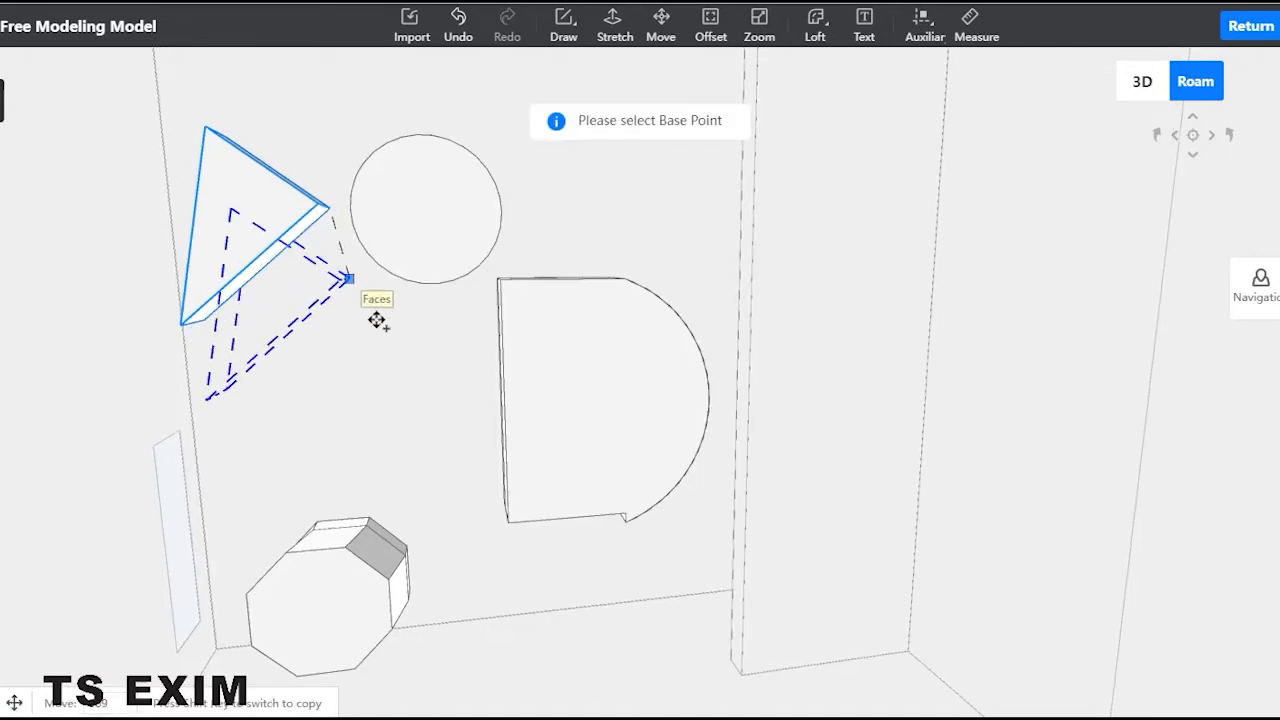
left_click(408, 341)
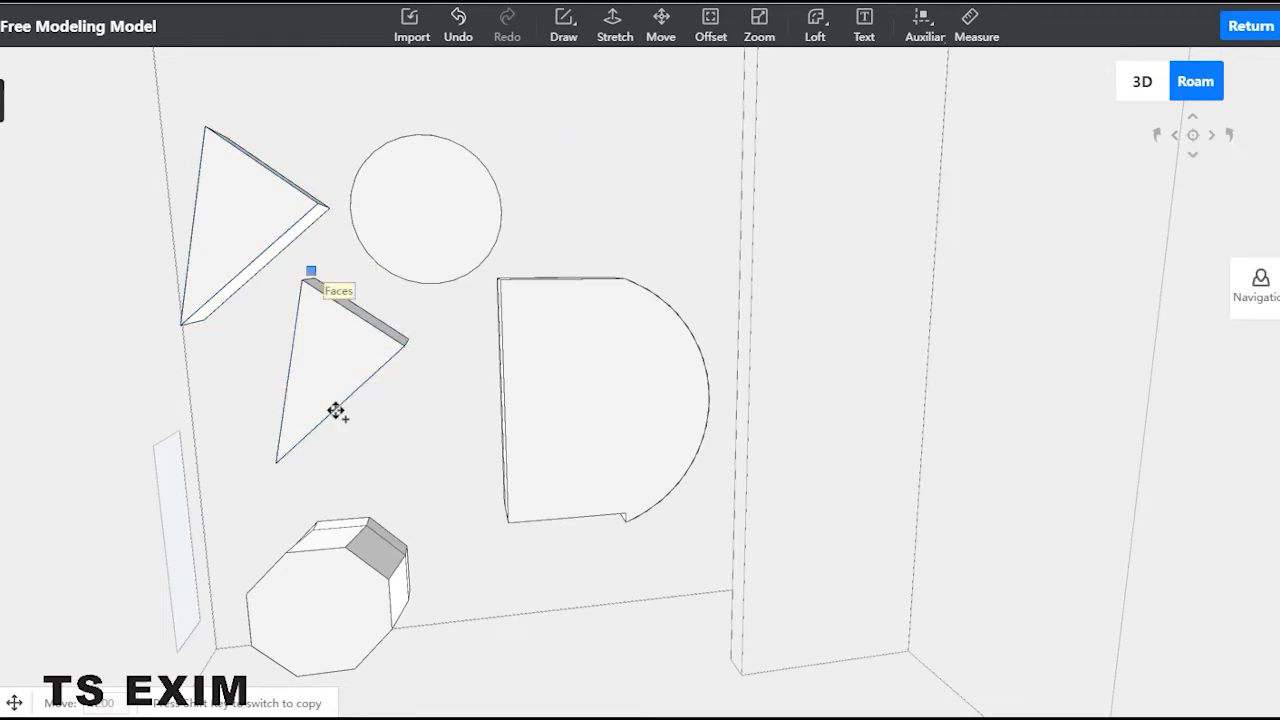
Step: Copy the octagonal solid's front face to the upper part of the wall, above the D-shaped solid
left_click(343, 594)
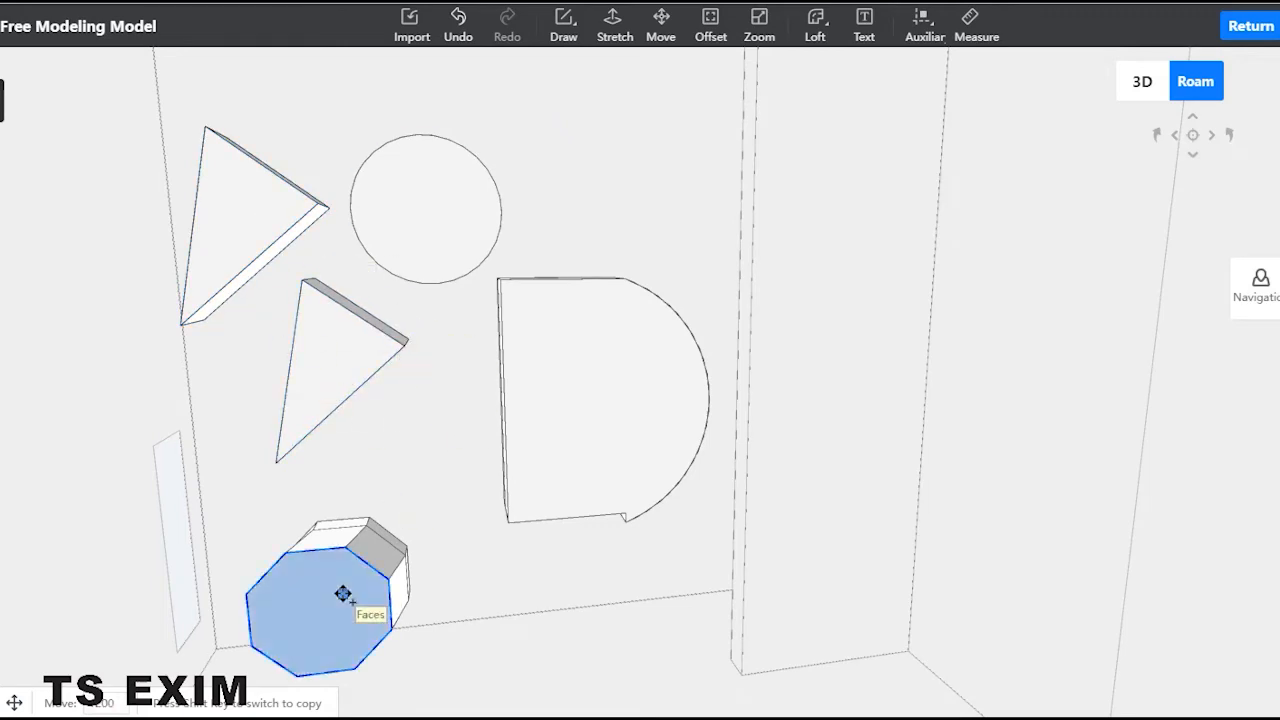
left_click(343, 594)
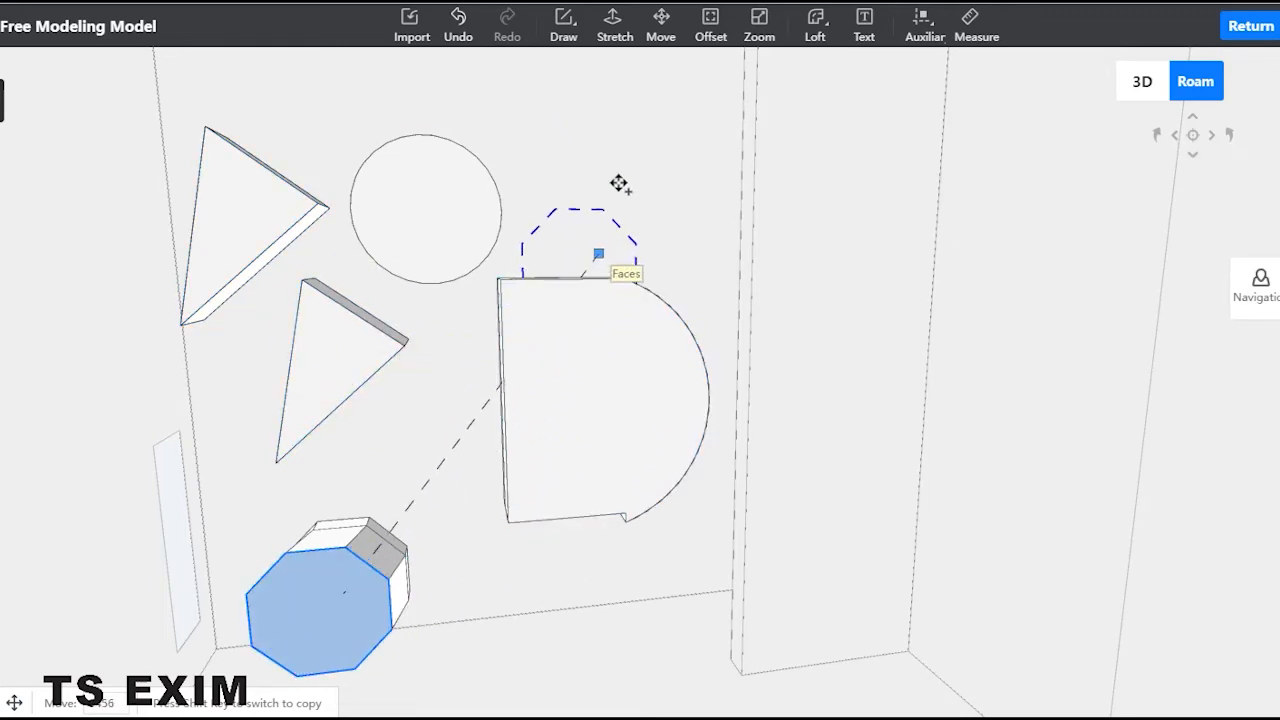
left_click(634, 108)
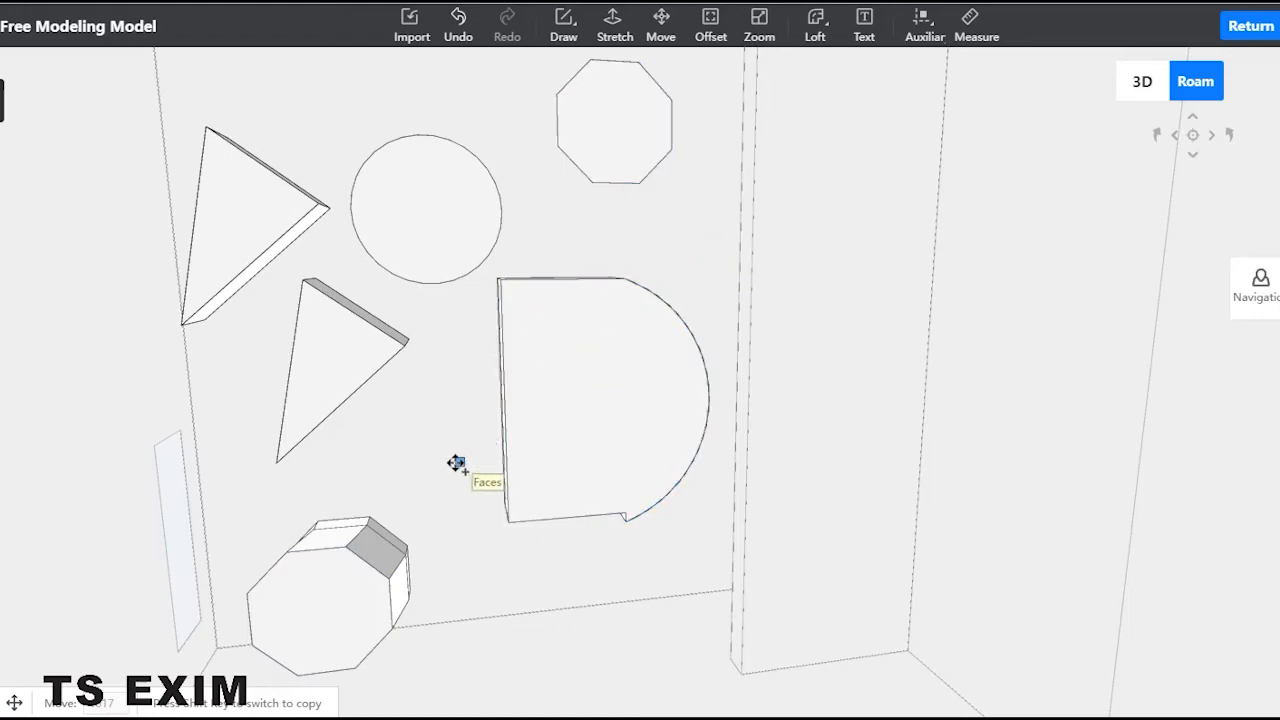
key("space")
Step: Copy the D-shaped solid's front face sideways, directly beside the original and over the pillar
scroll(608, 389, "down", 1)
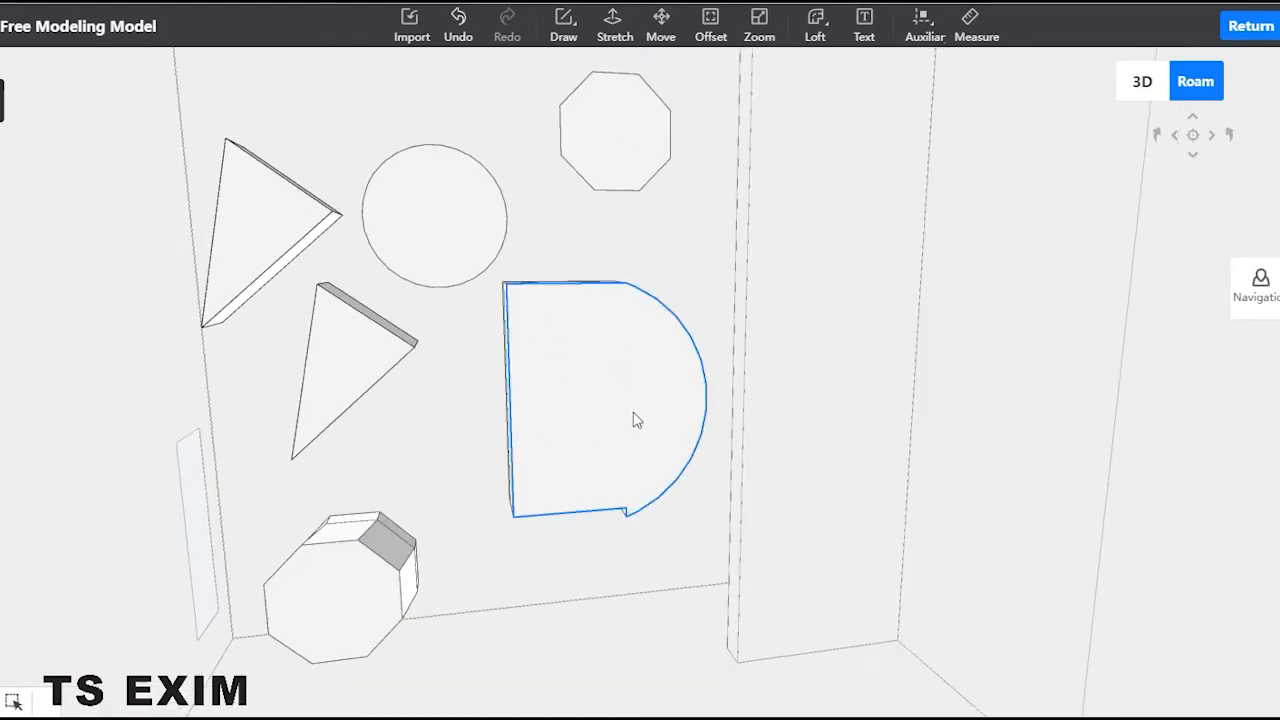
left_click(636, 420)
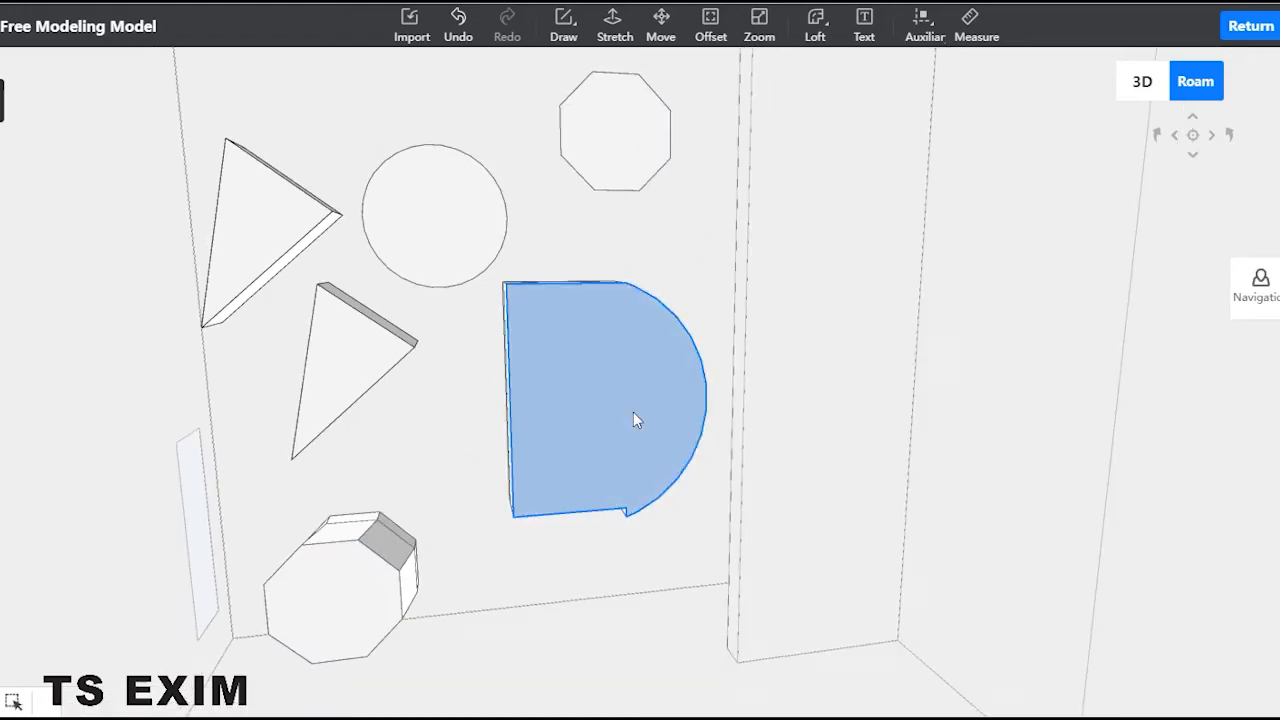
key("m")
left_click(632, 412)
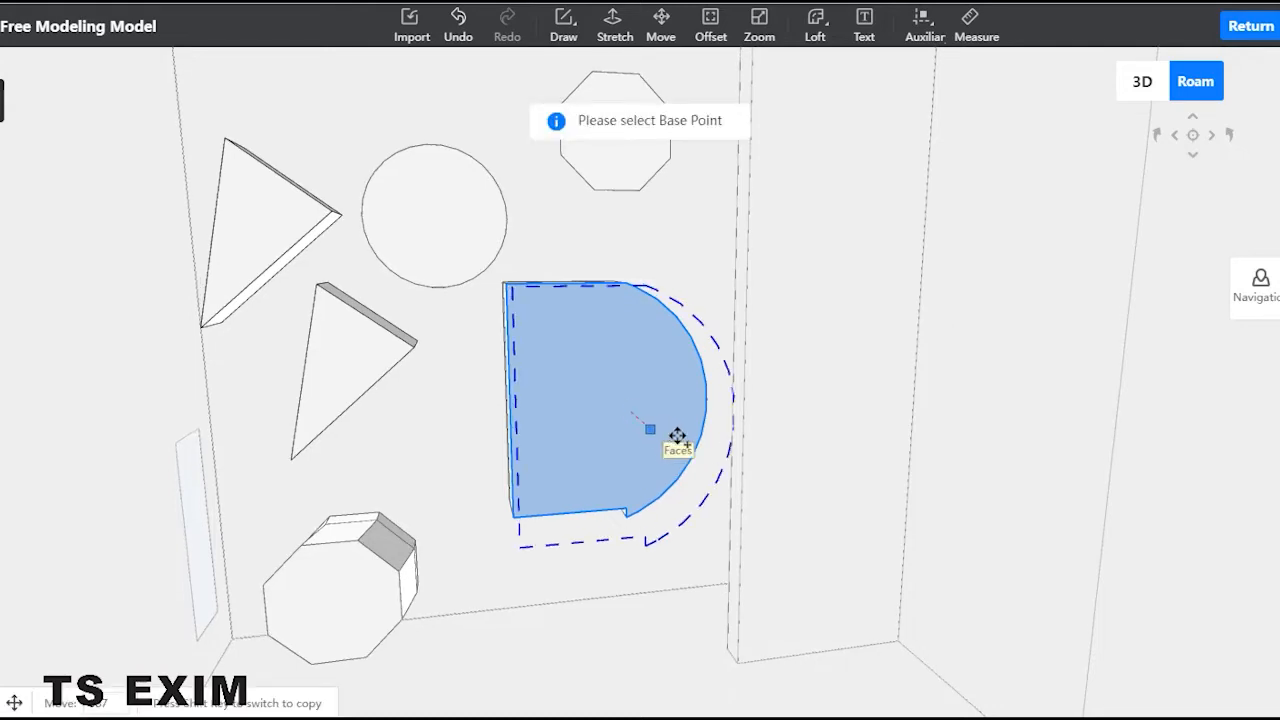
left_click(826, 420)
scroll(674, 284, "down", 3)
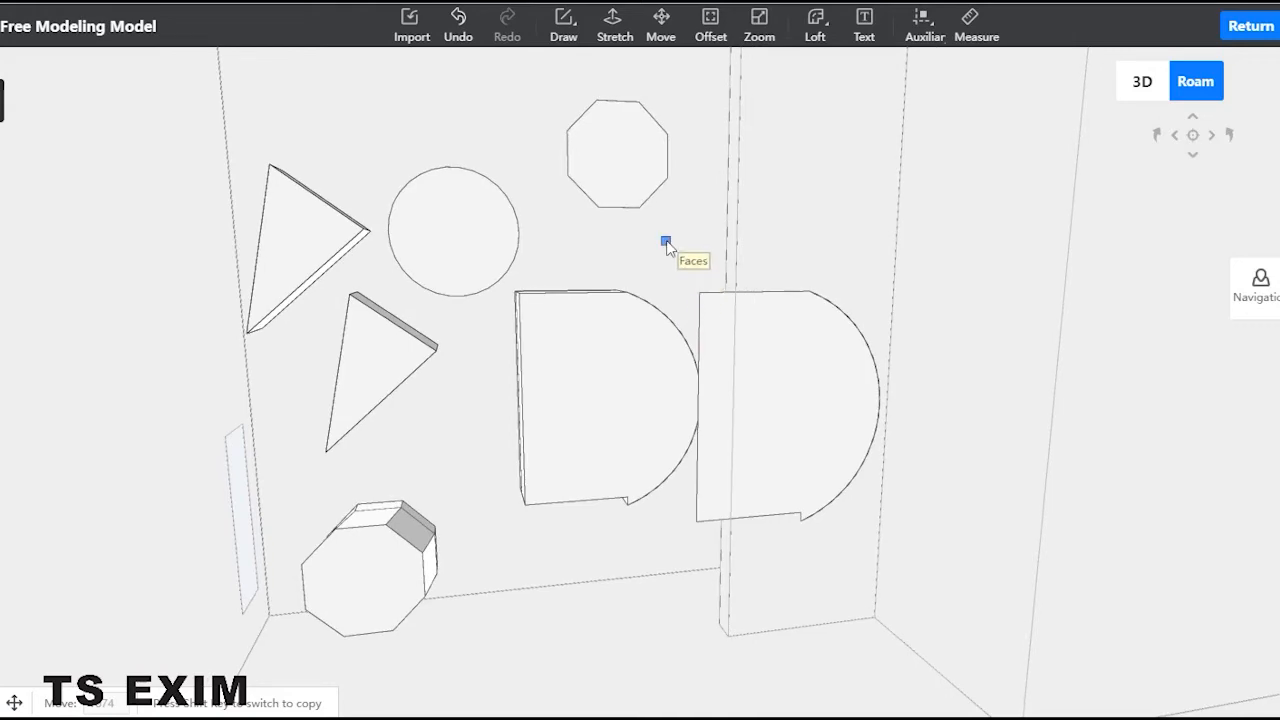
Step: Delete the copied D-shaped face beside the original solid
key("Escape")
left_click(780, 360)
key("Delete")
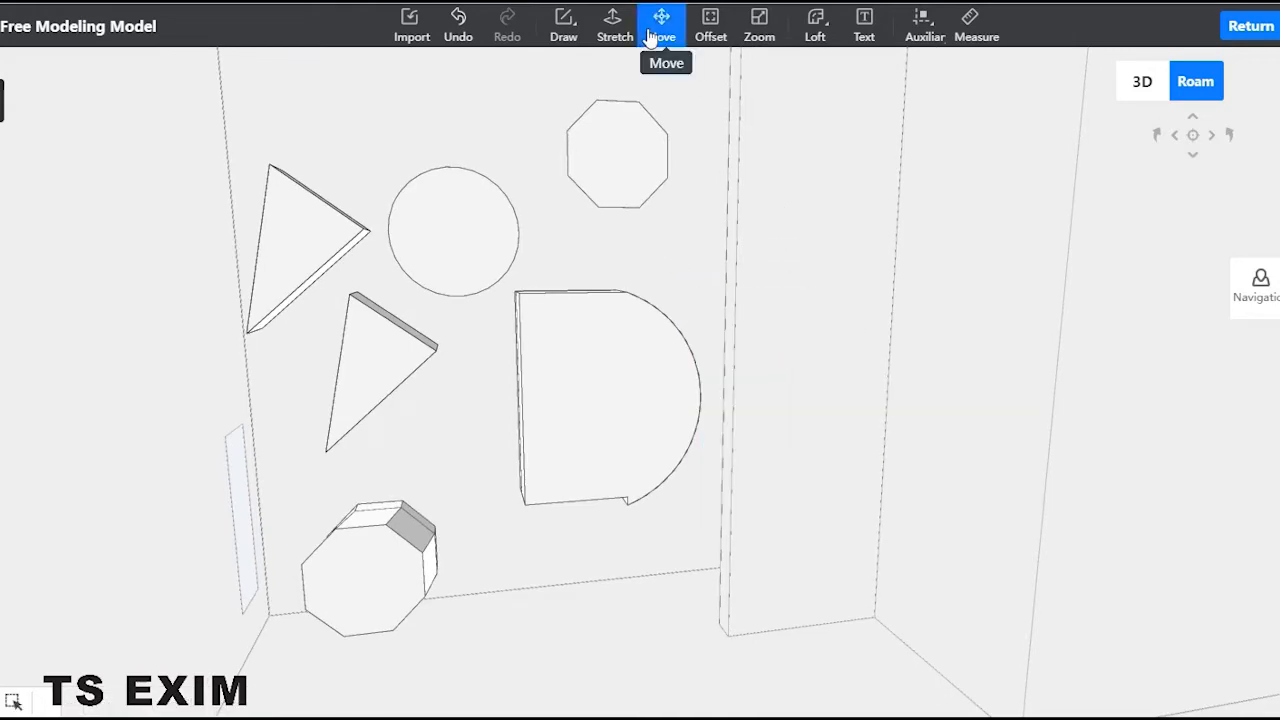
Step: Offset the outlines of the D-shaped solid's front face and the octagonal solid's front face inward
left_click(724, 24)
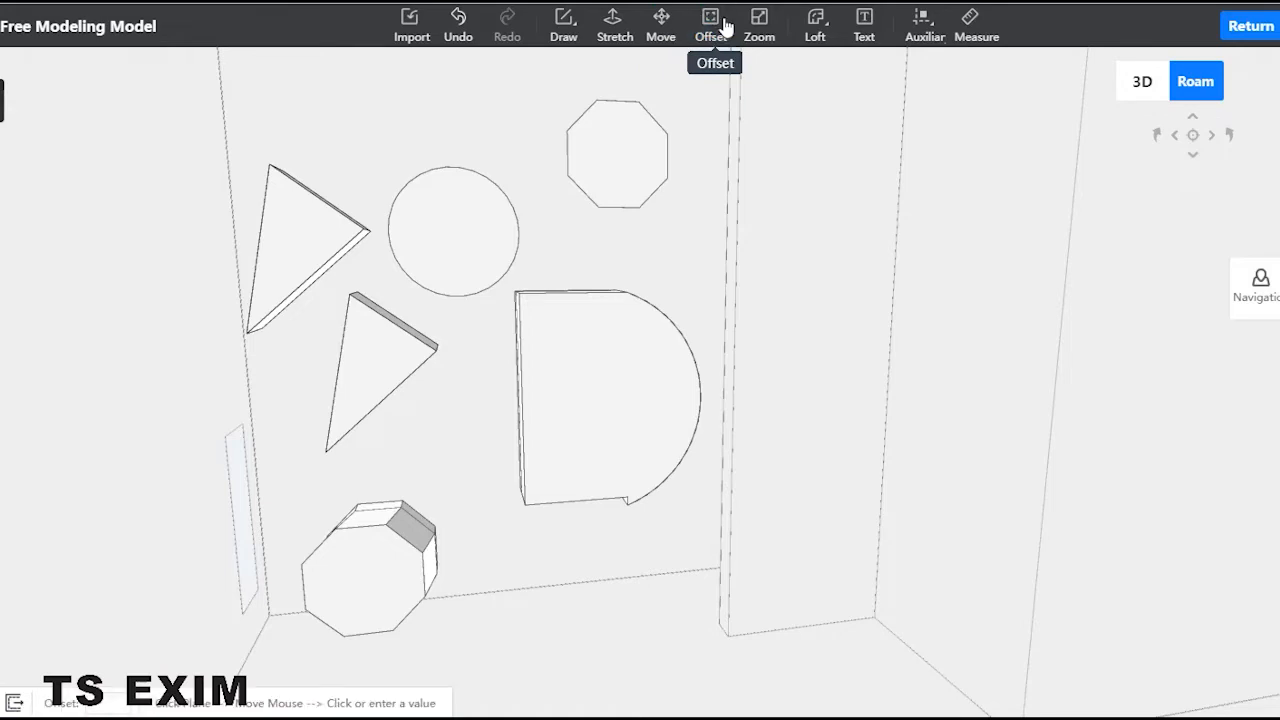
key("Escape")
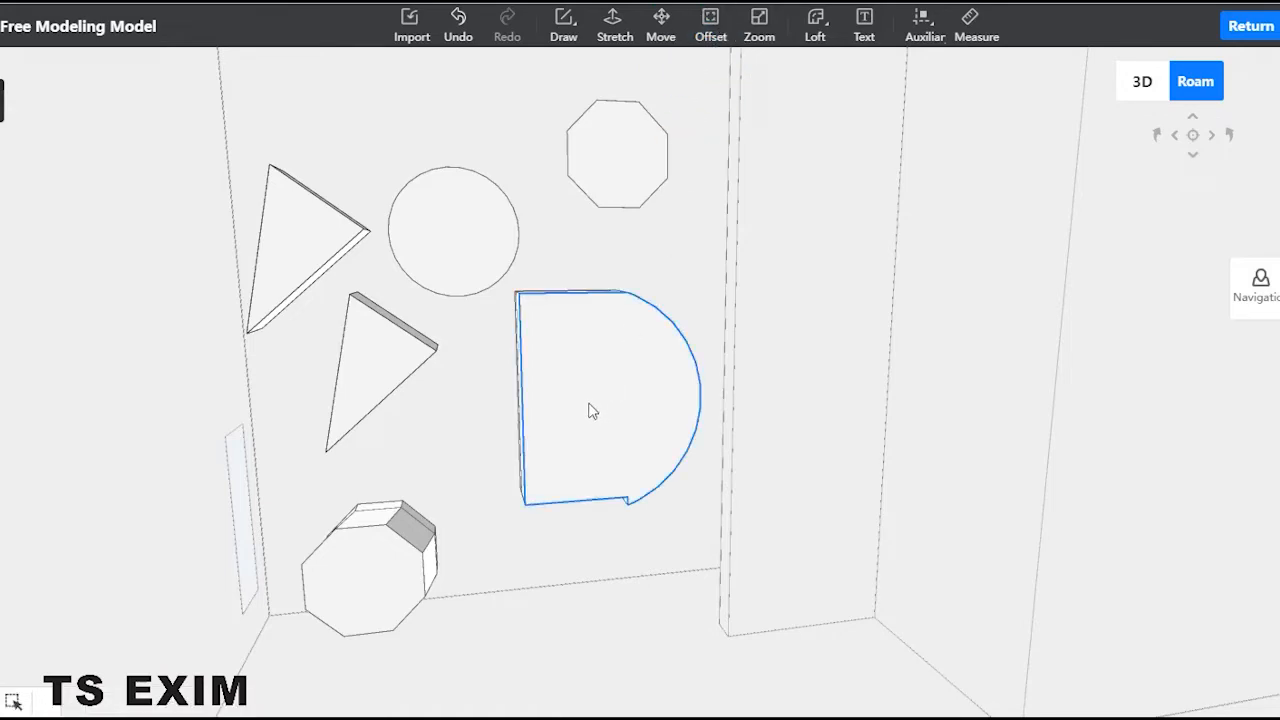
key("f")
left_click(624, 373)
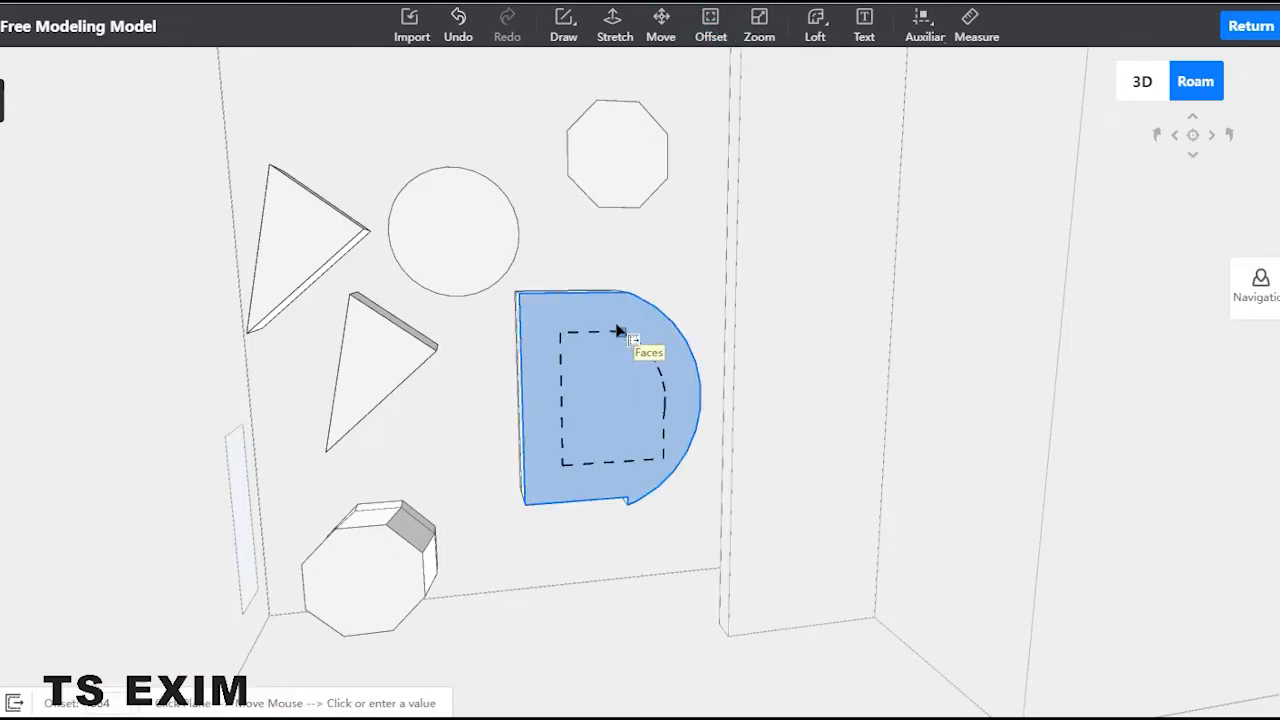
left_click(614, 334)
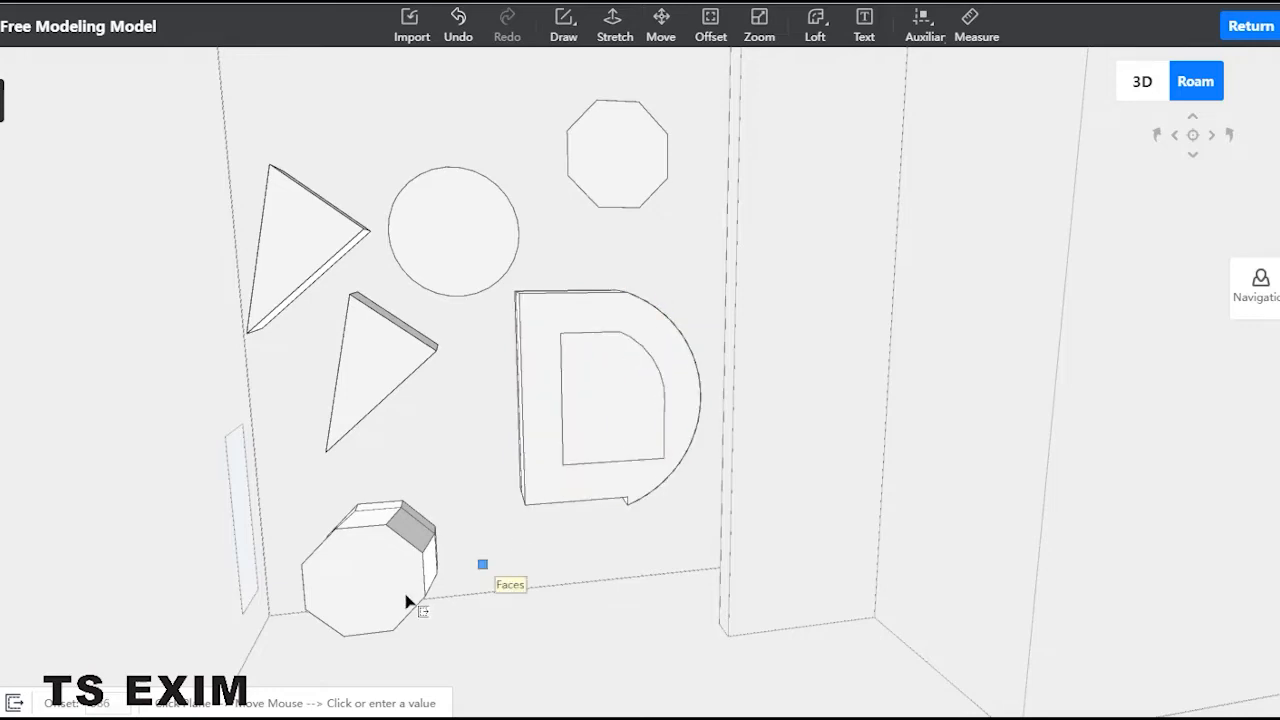
left_click(399, 556)
left_click(358, 568)
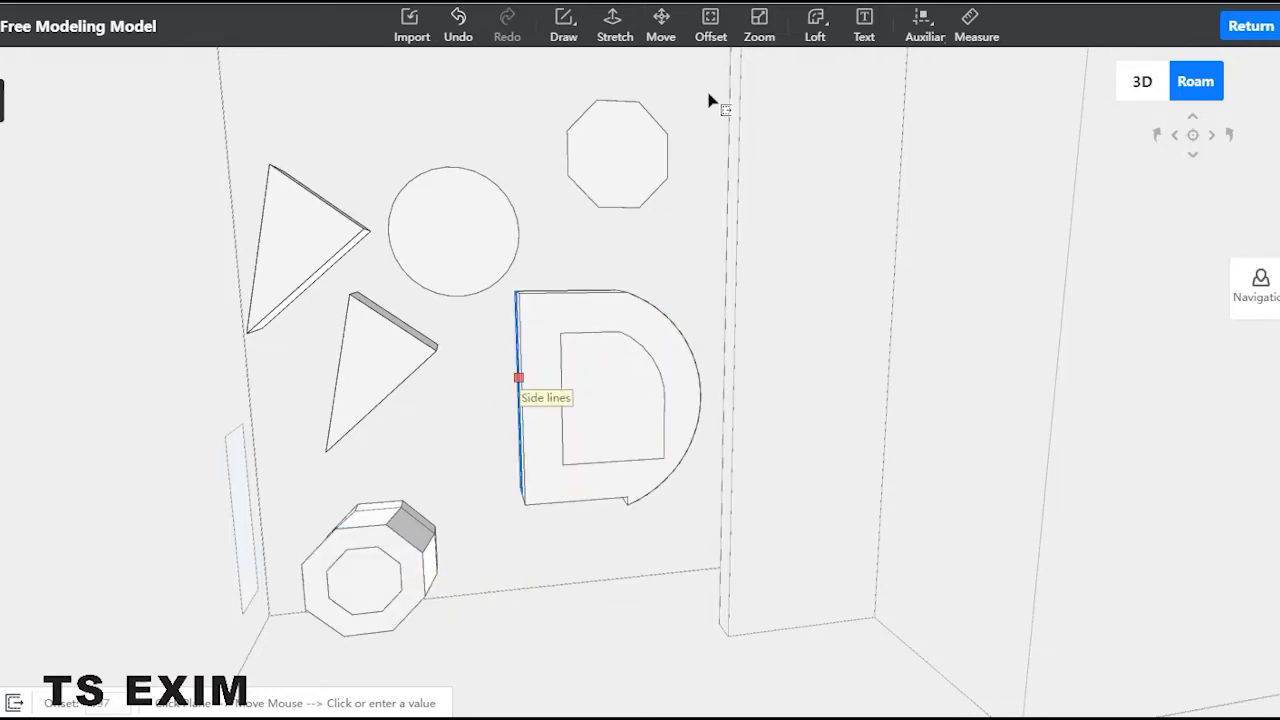
Step: Stretch the inner octagonal face inward as a recess and the inner D-shaped face slightly outward
left_click(618, 20)
left_click(366, 586)
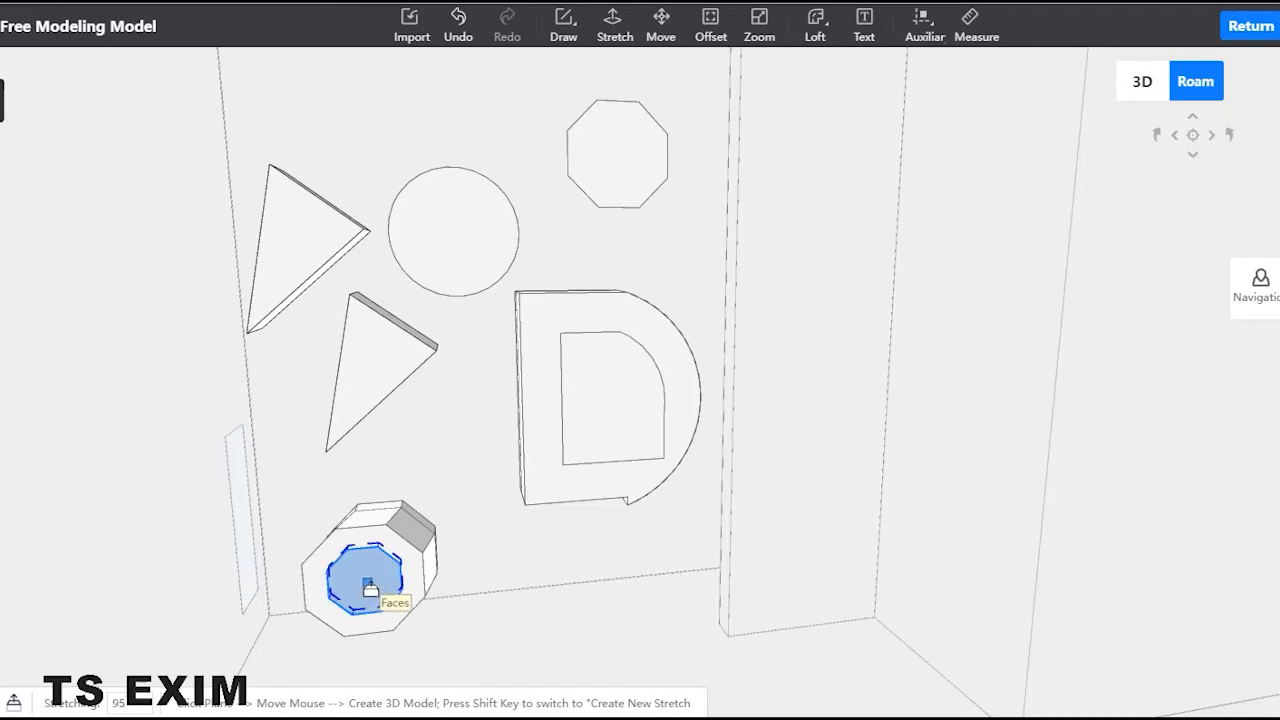
left_click(372, 588)
left_click(620, 391)
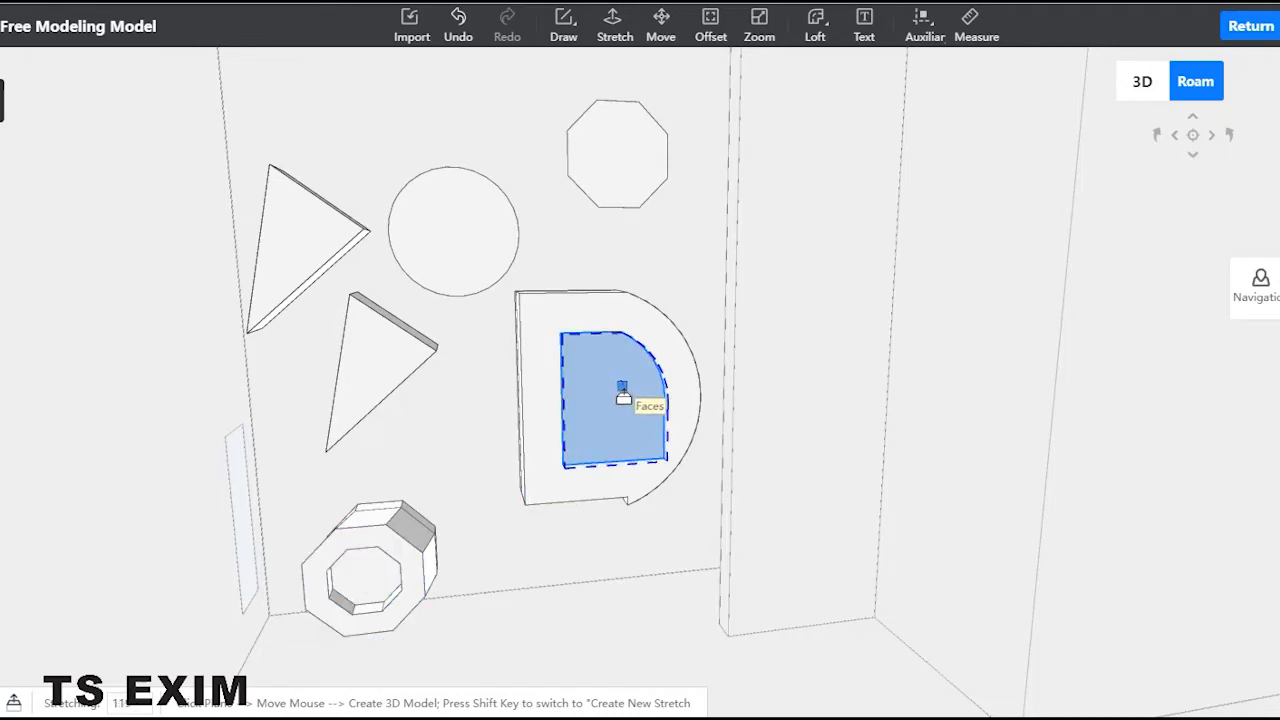
left_click(626, 400)
key("Escape")
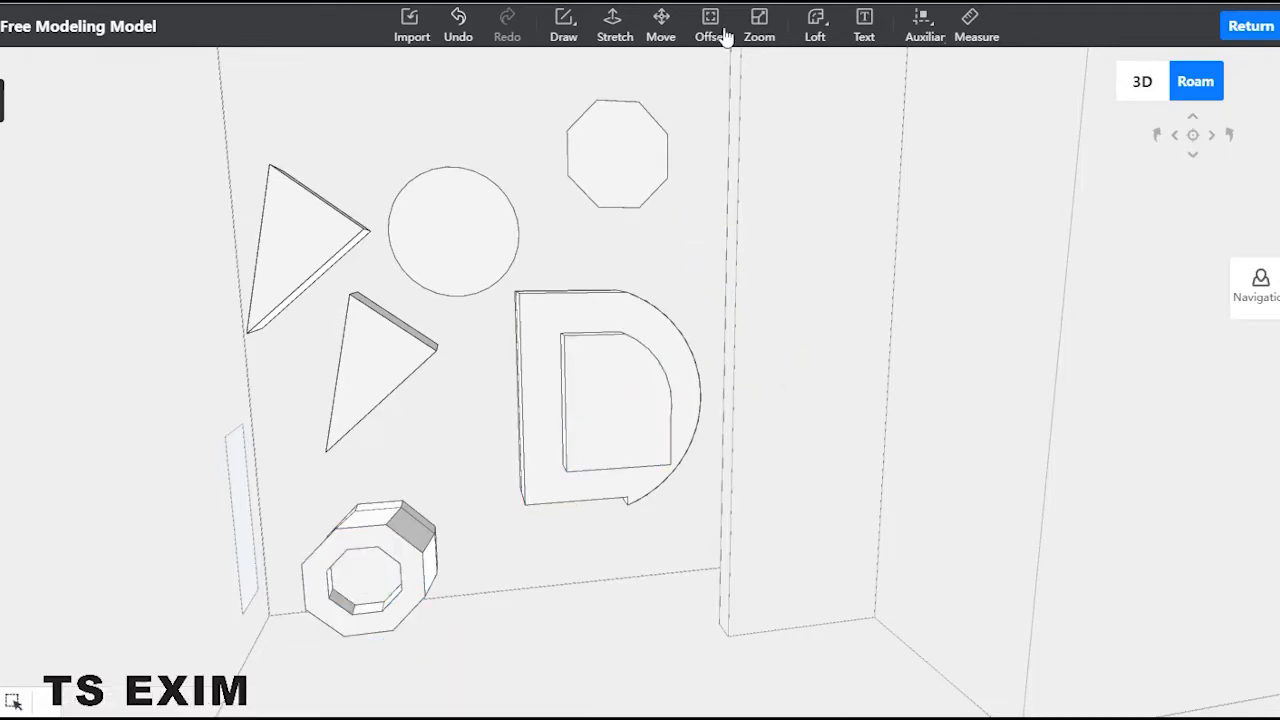
Step: Try to scale the front face of the raised inner D shape with the Zoom tool
left_click(710, 30)
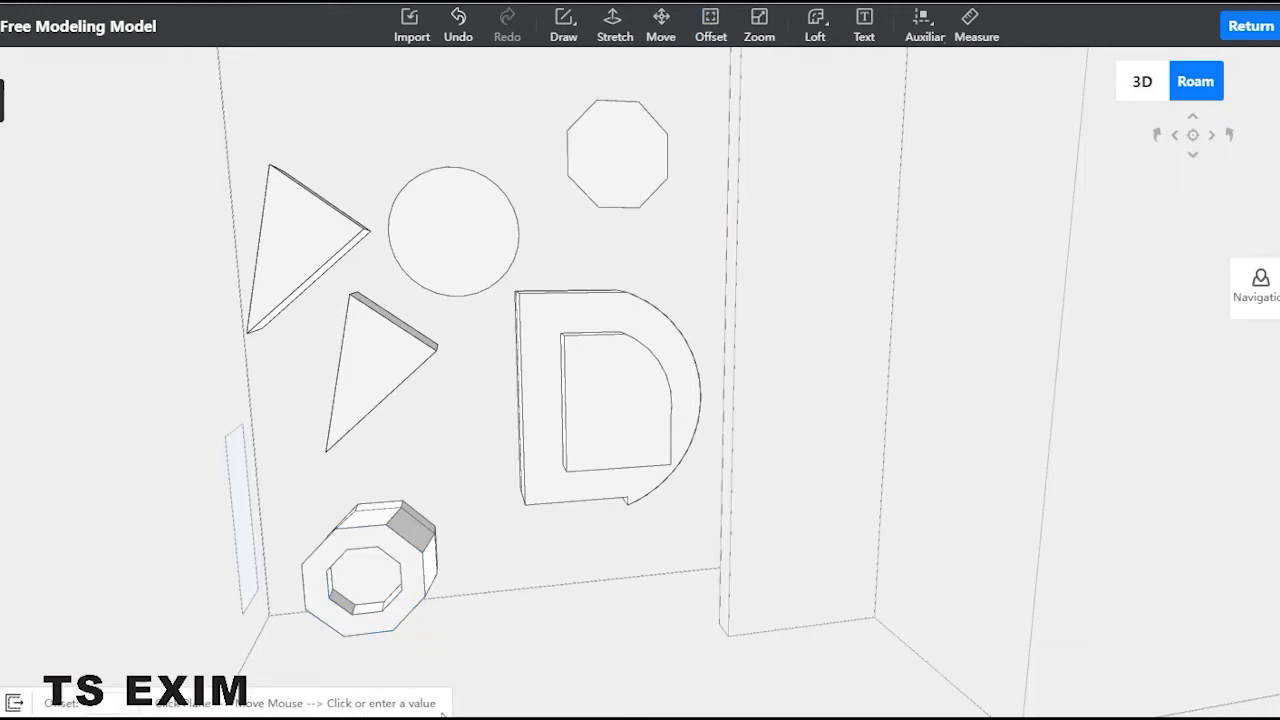
left_click(762, 36)
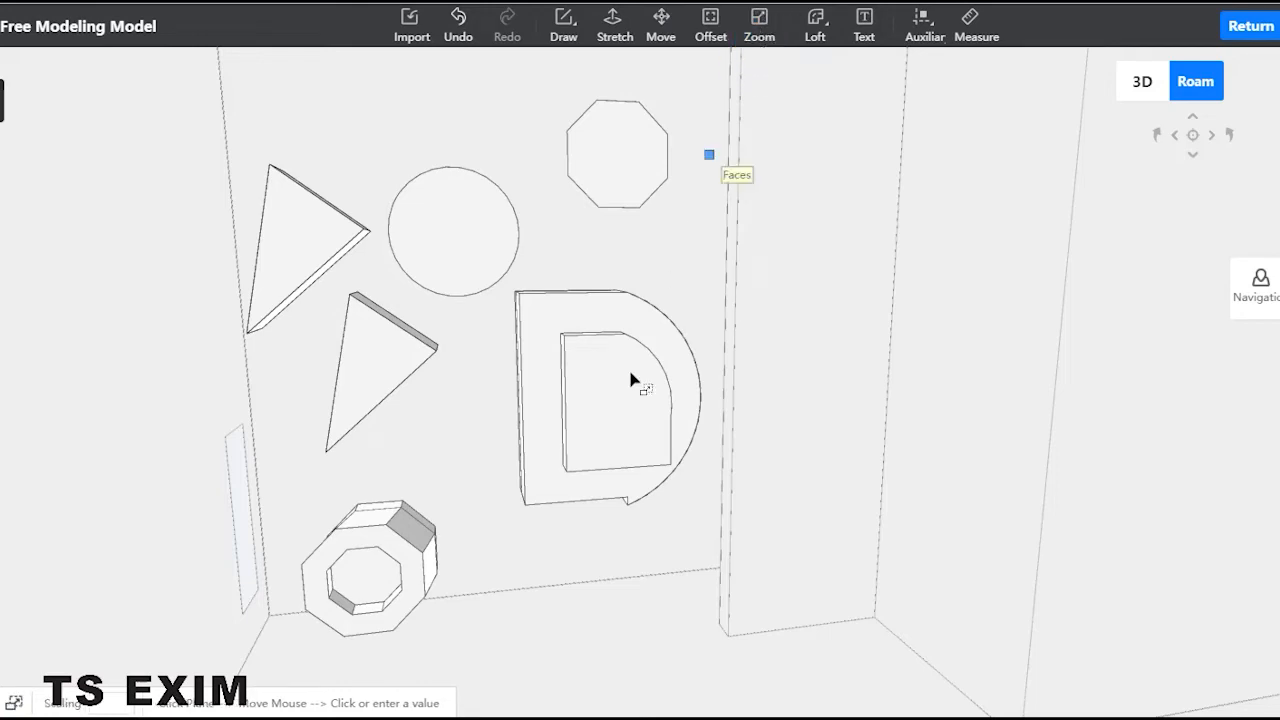
left_click(614, 408)
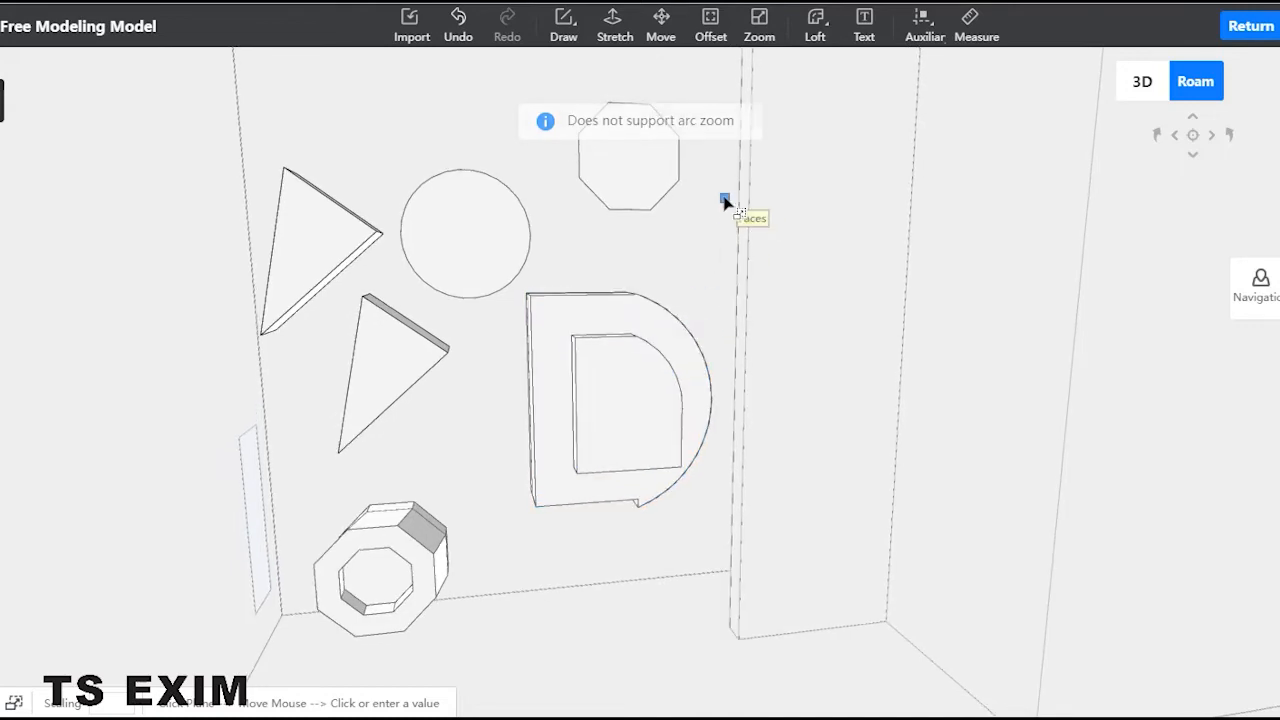
Step: Try to scale the circle on the wall with the Zoom tool
scroll(757, 306, "up", 5)
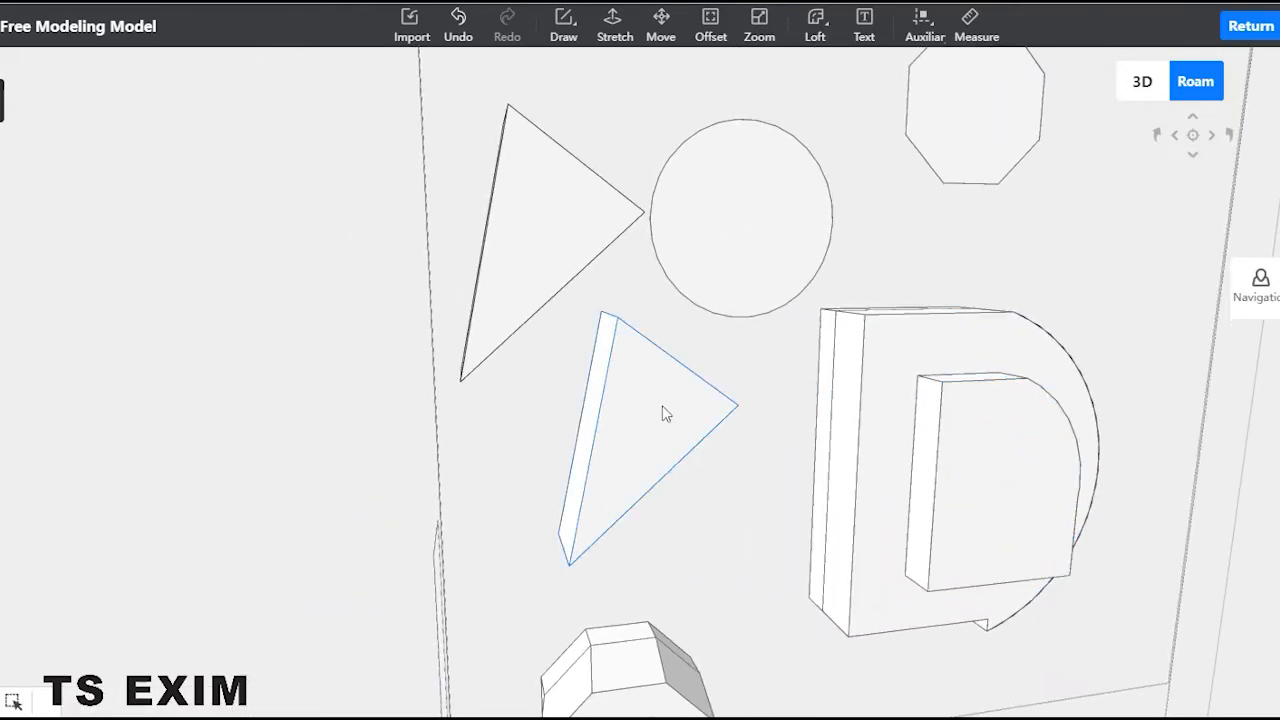
left_click(670, 412)
left_click(612, 214)
left_click(815, 205)
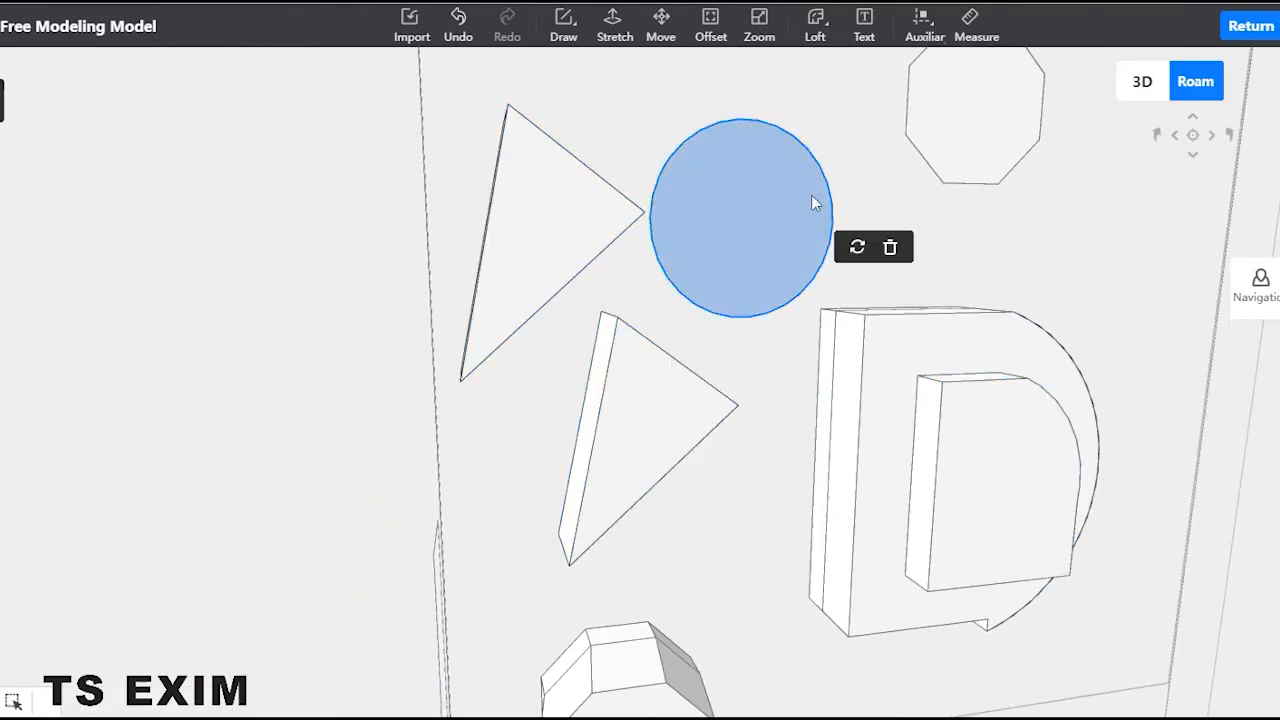
left_click(758, 30)
key("Escape")
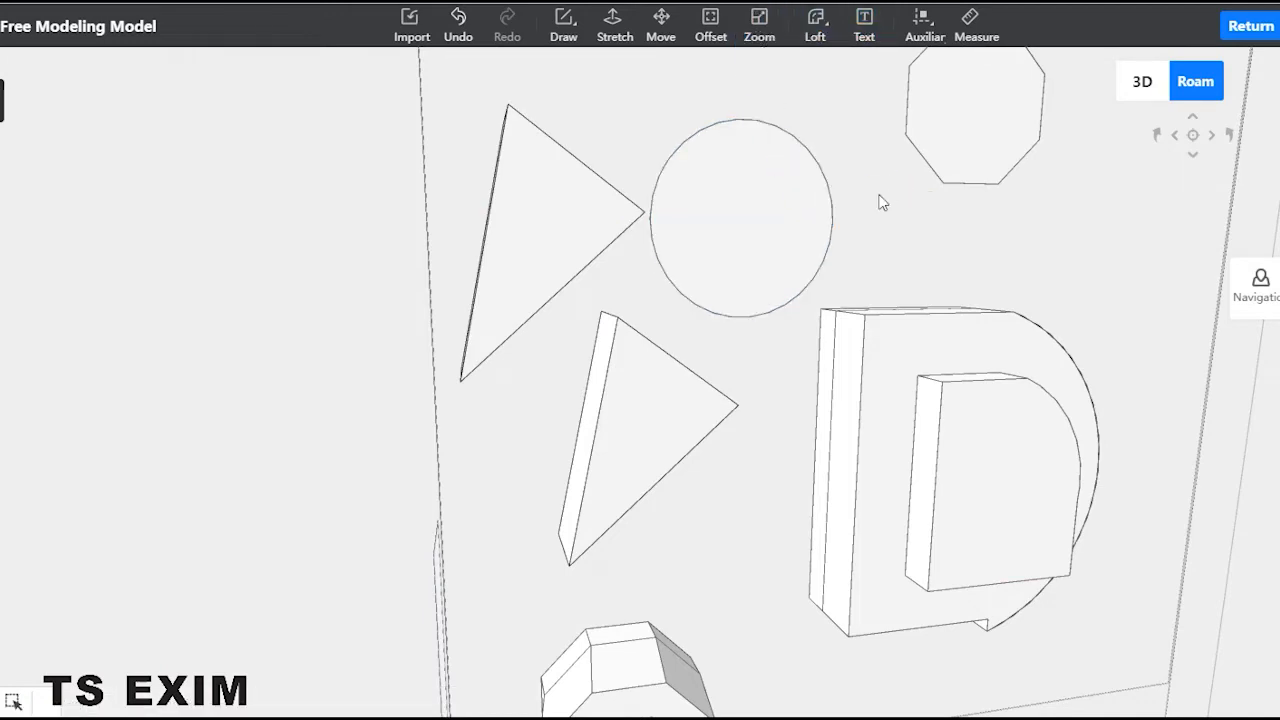
key("s")
left_click(752, 258)
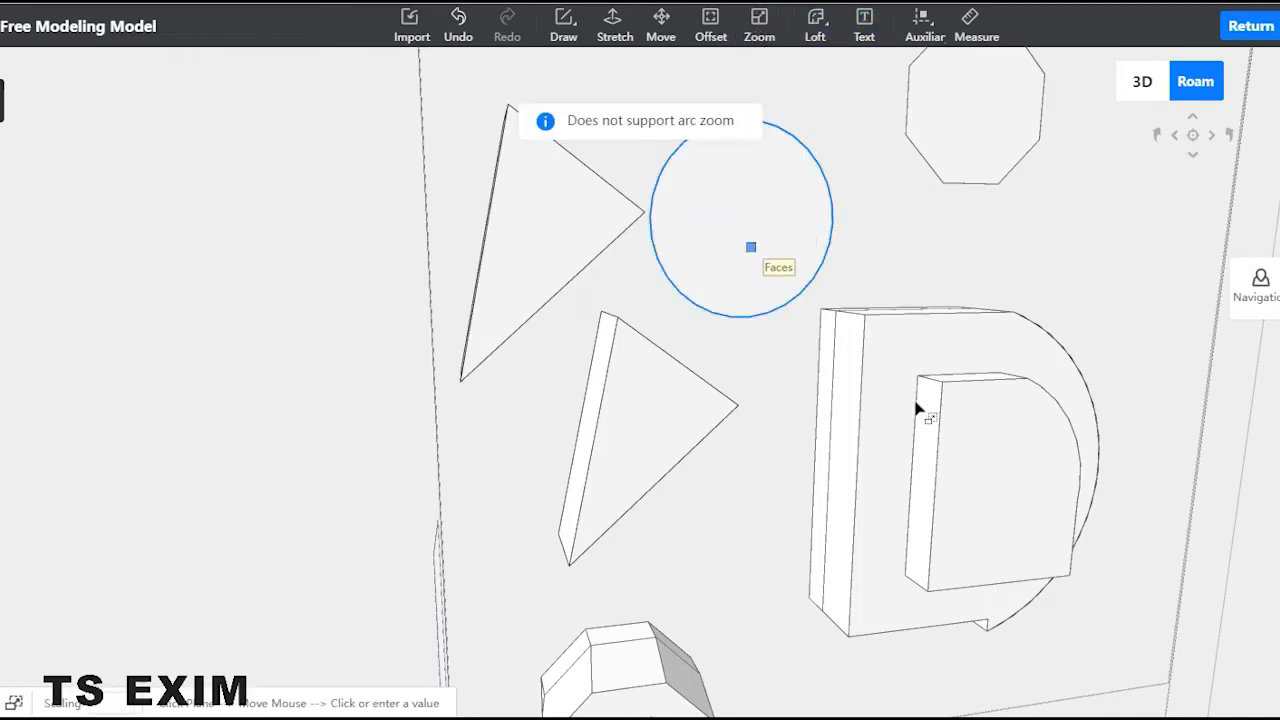
scroll(989, 441, "up", 2)
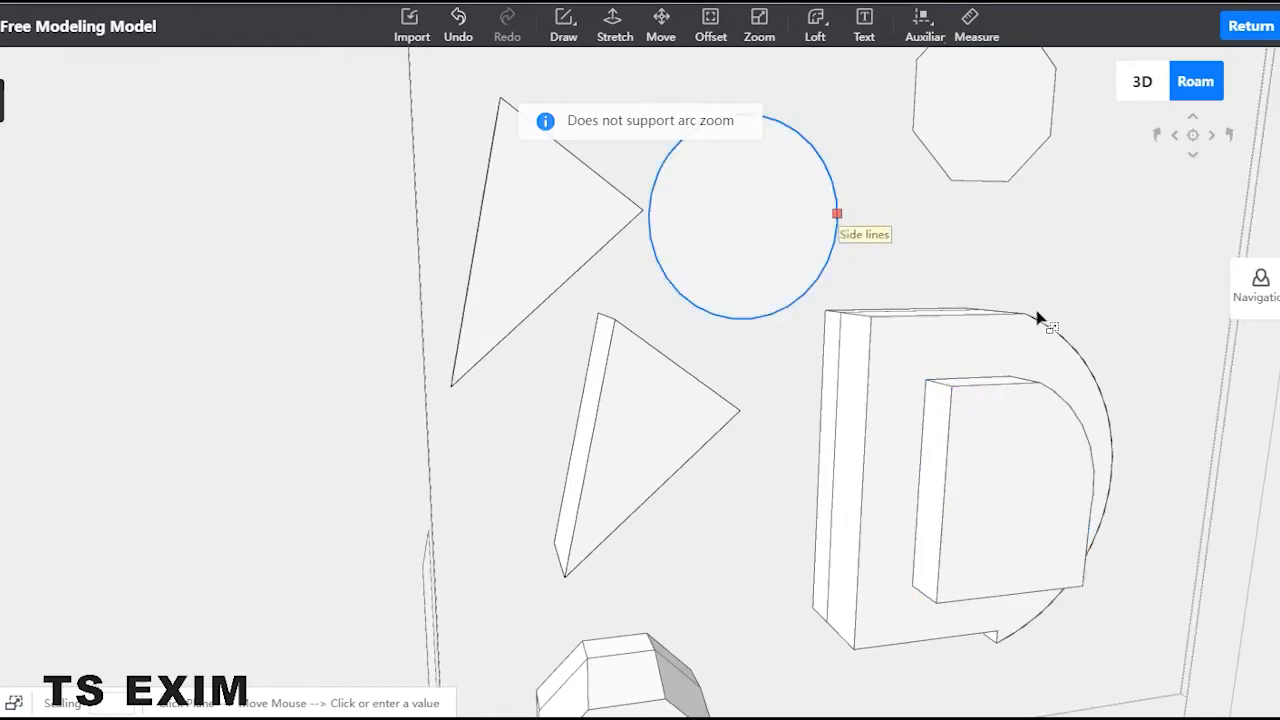
Step: Enlarge the front face of the octagonal solid with the Zoom tool so that its sides flare outward
scroll(926, 256, "down", 5)
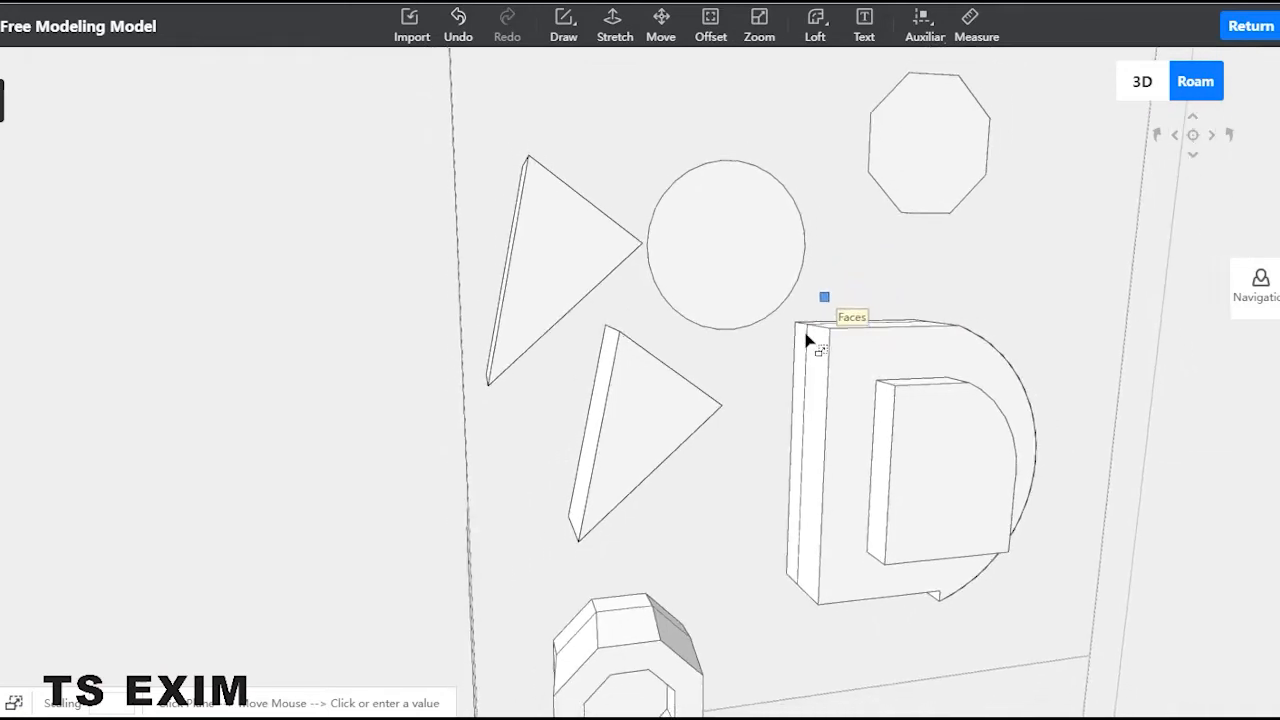
left_click(673, 610)
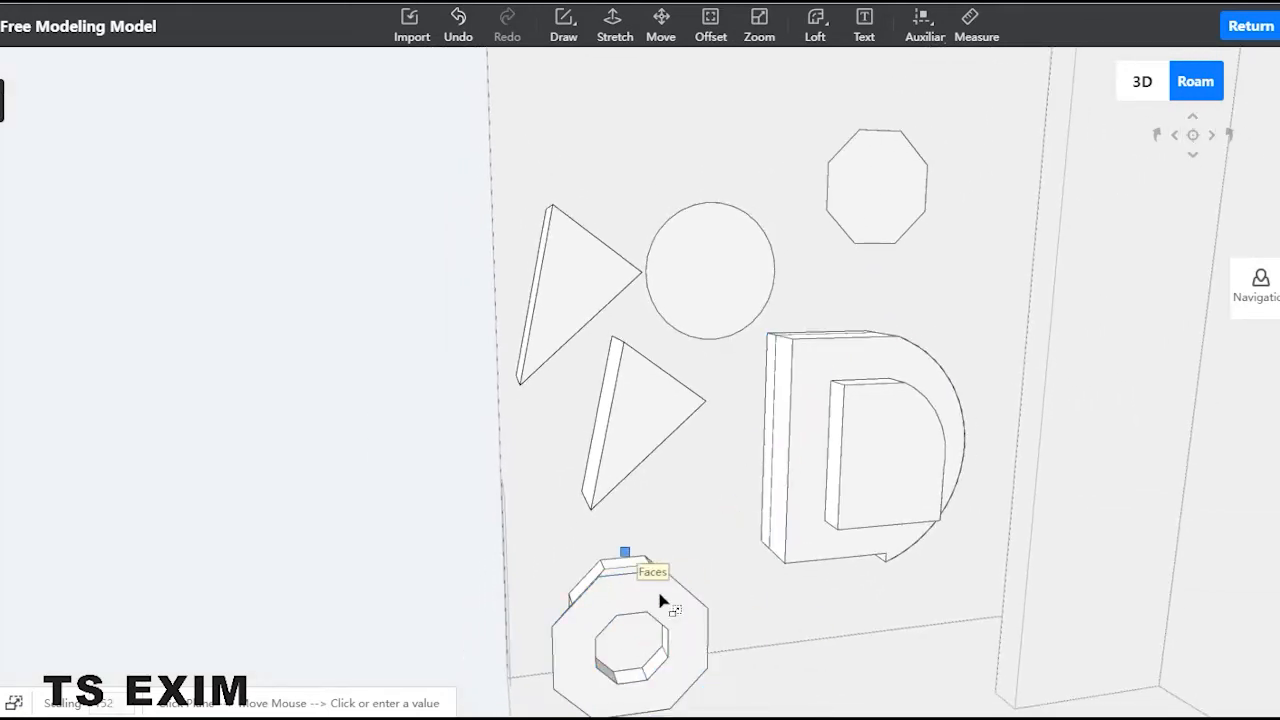
left_click(654, 595)
Step: Ungroup the lower triangular solid and scale its front face down with the Zoom tool to taper it
left_click(660, 410)
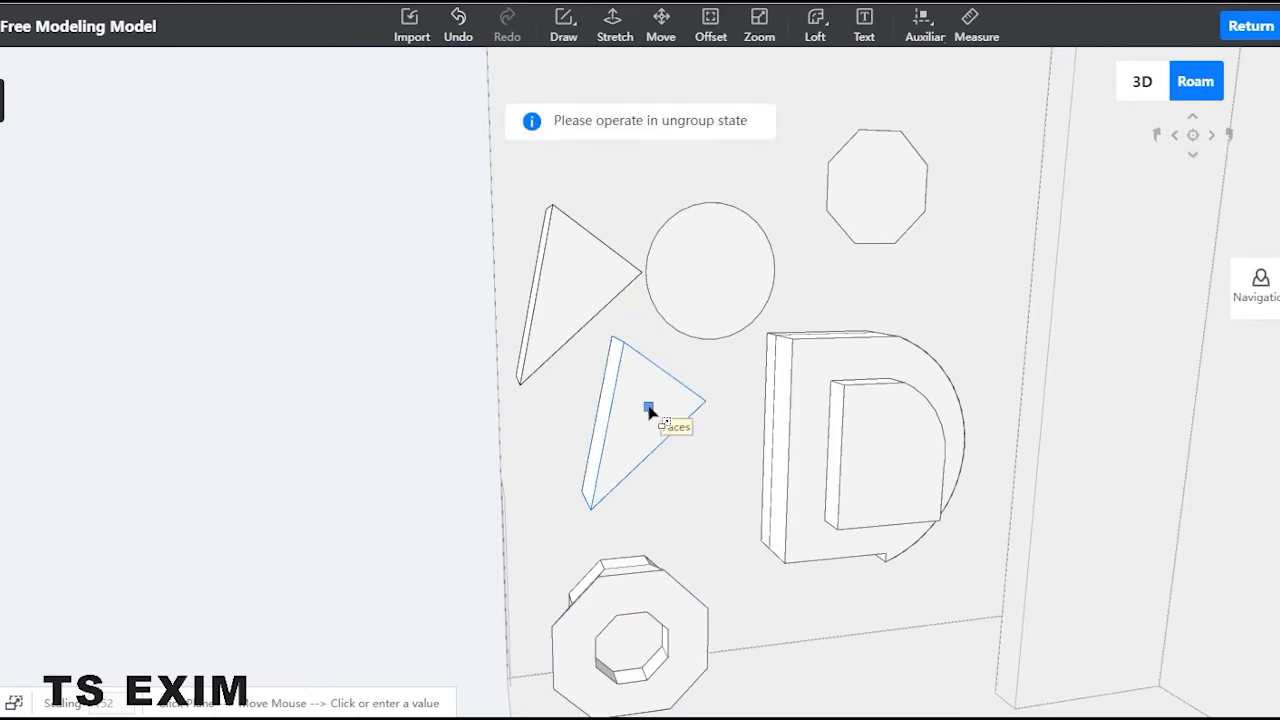
key("Escape")
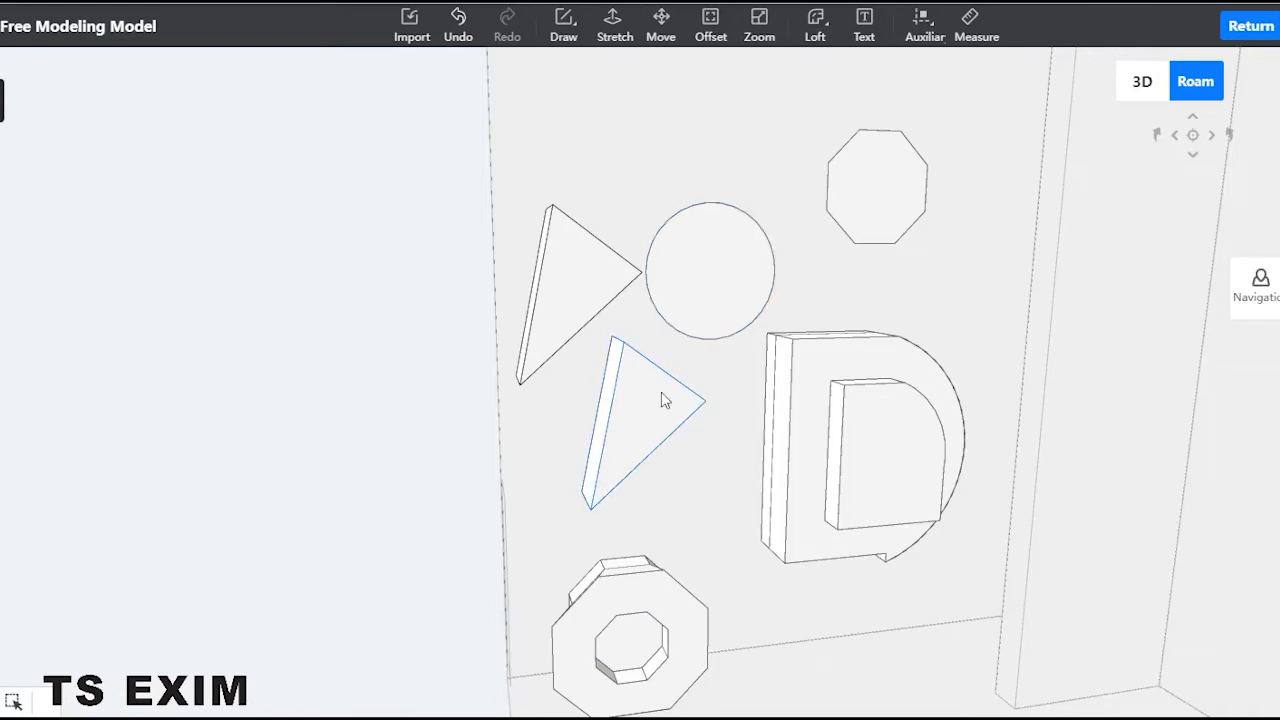
left_click(598, 474)
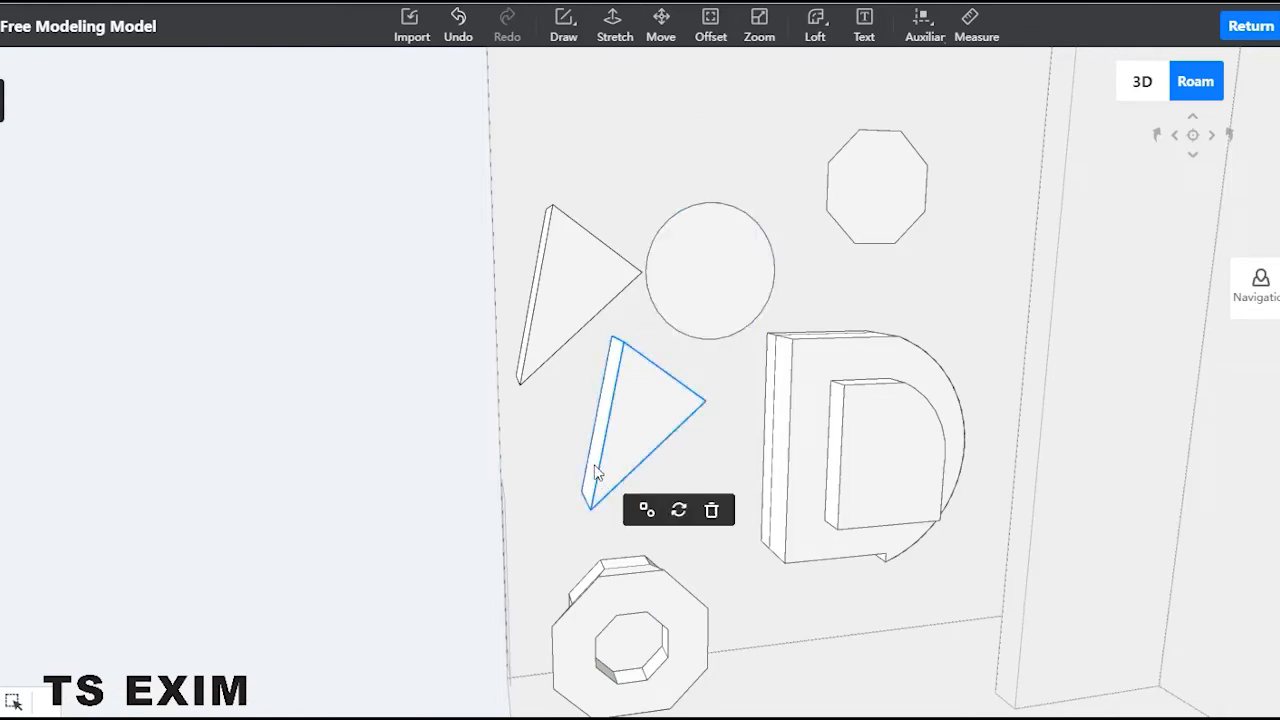
left_click(646, 511)
left_click(769, 27)
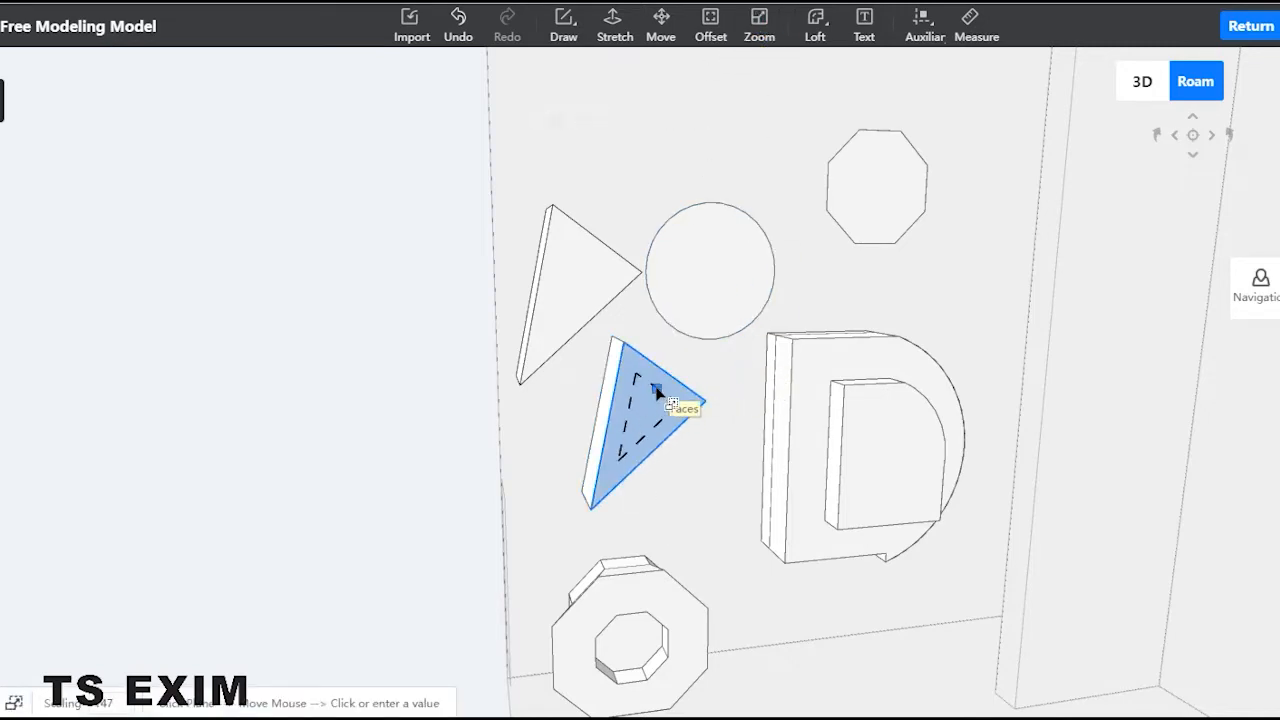
left_click(657, 423)
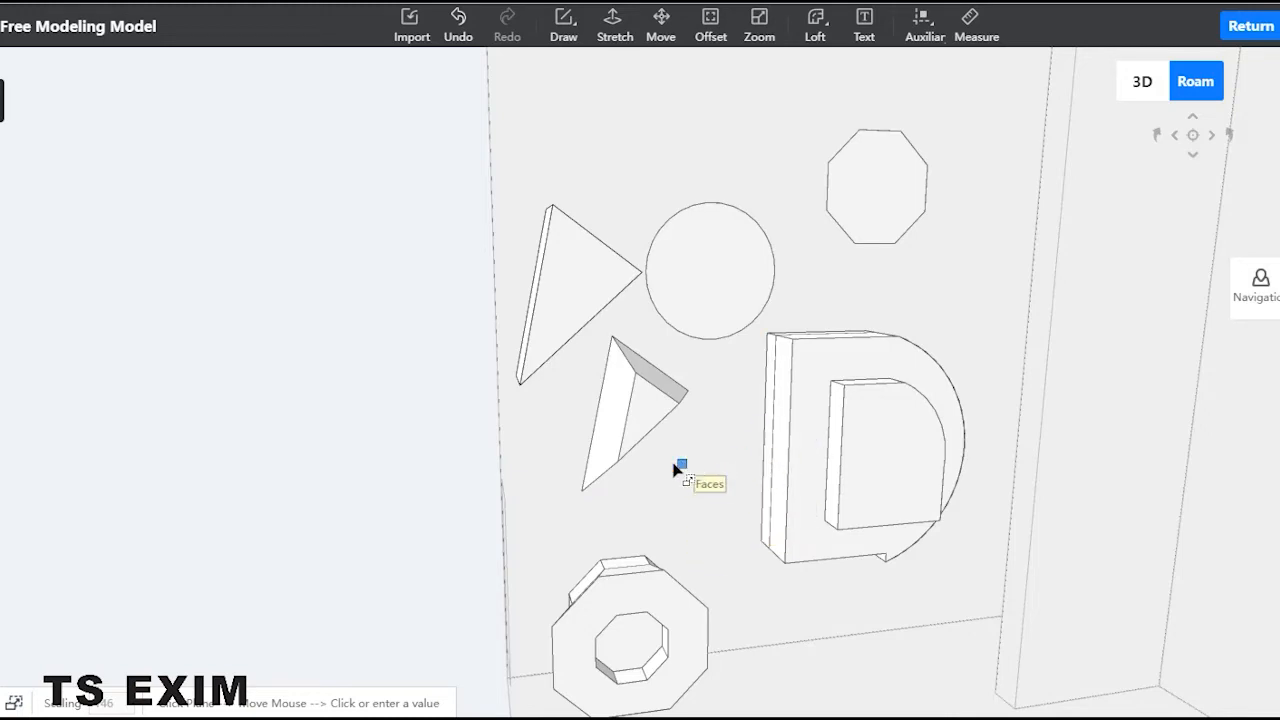
middle_click_drag(677, 469, 331, 594)
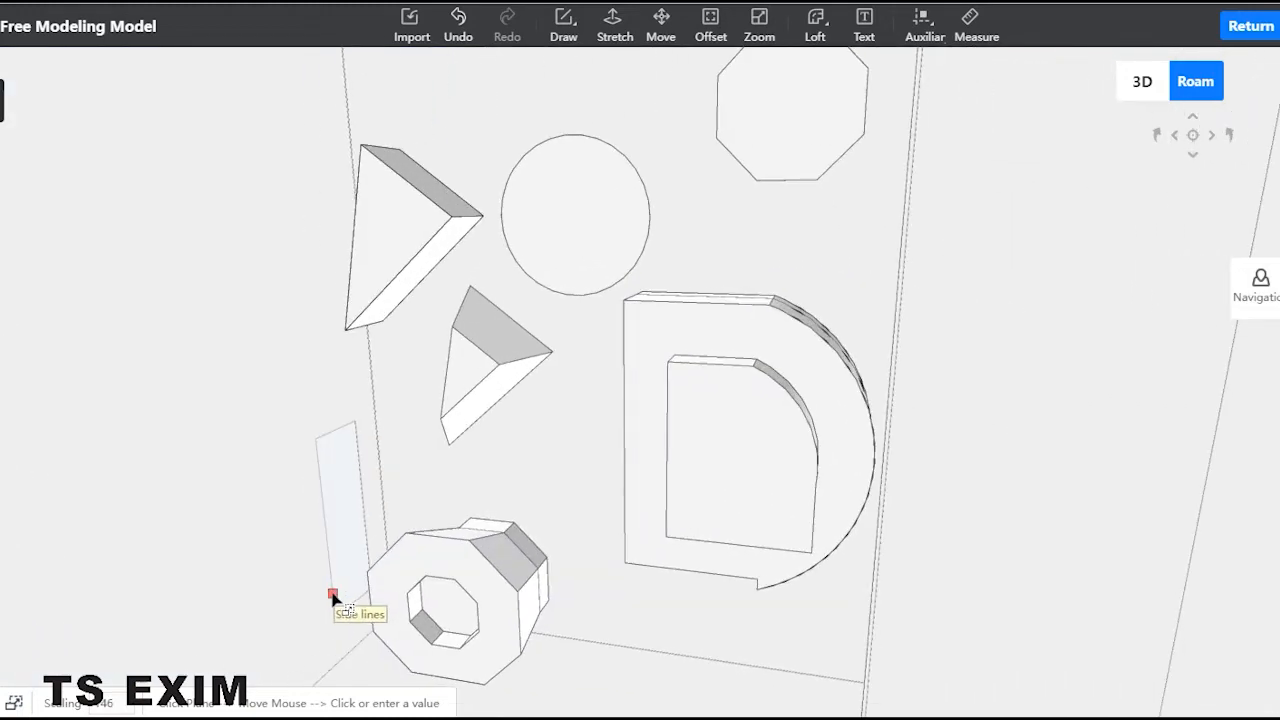
Step: Try once more to scale the circular face beside the upper triangular solid
left_click(823, 80)
left_click(816, 25)
left_click(583, 203)
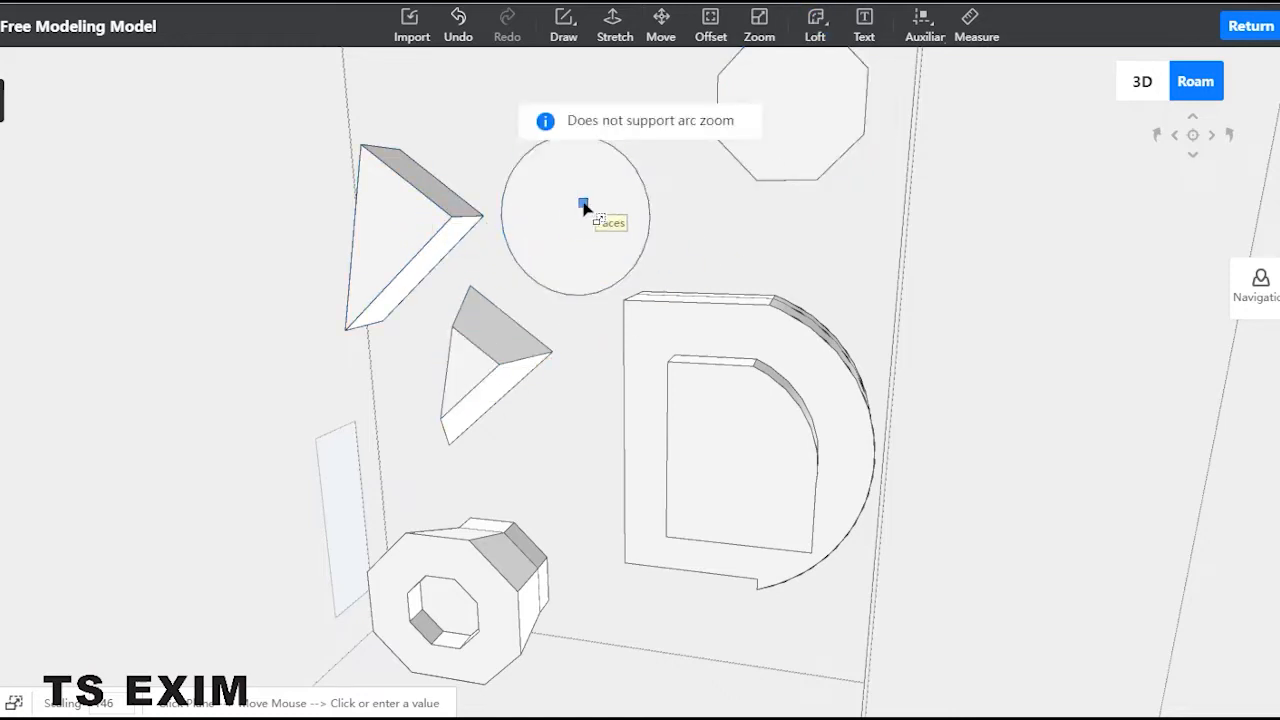
key("Escape")
Step: Loft the outline of the circle on the wall with the decorative line profile ZSX-110 (4)
left_click(588, 178)
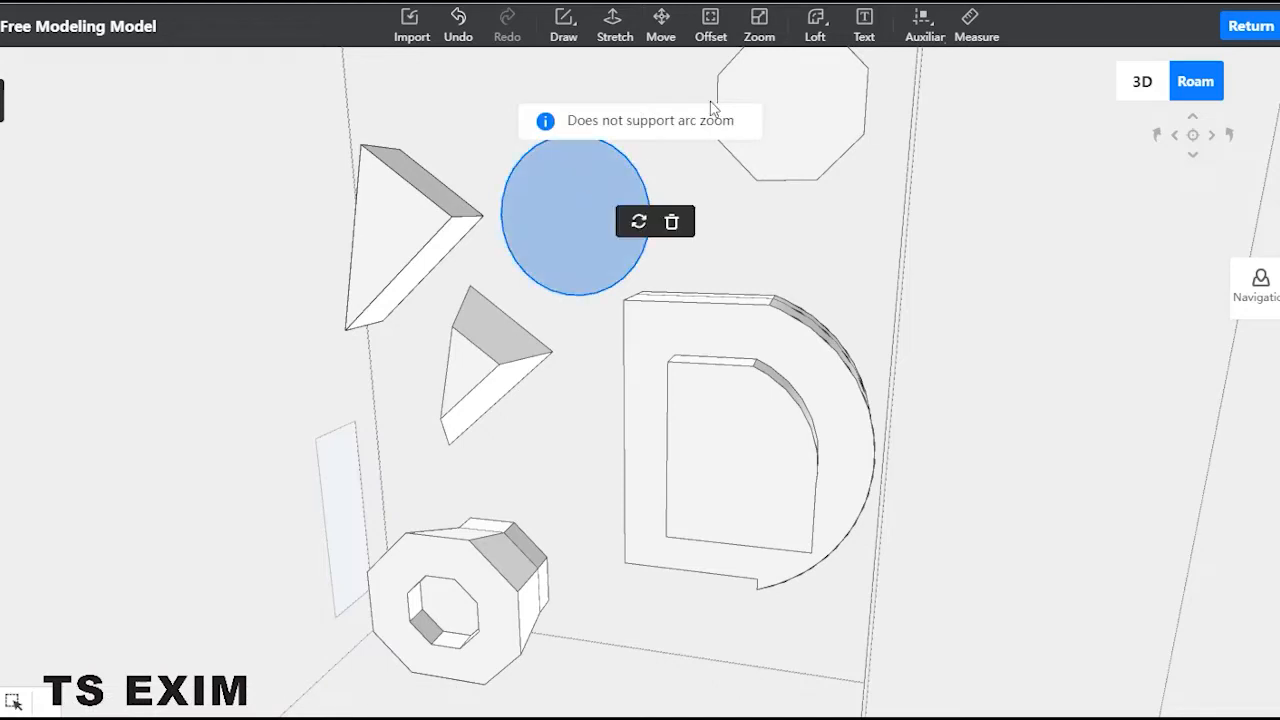
mouse_move(816, 25)
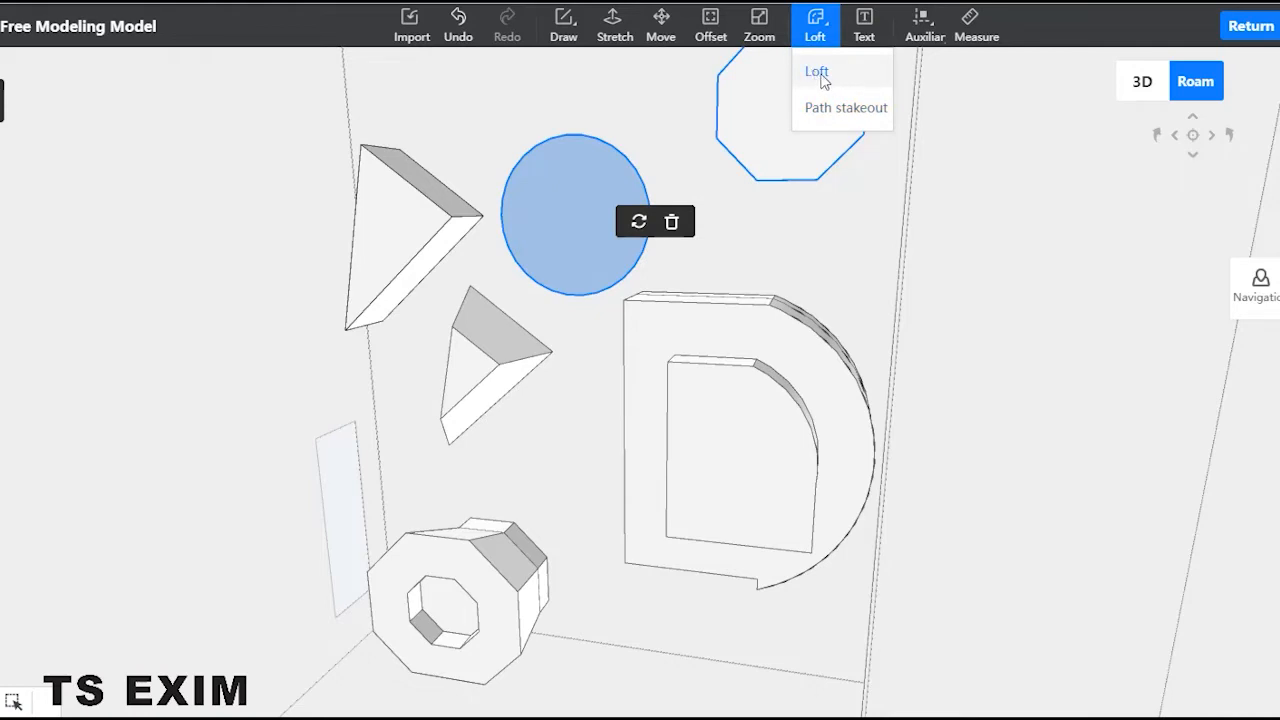
right_click(795, 124)
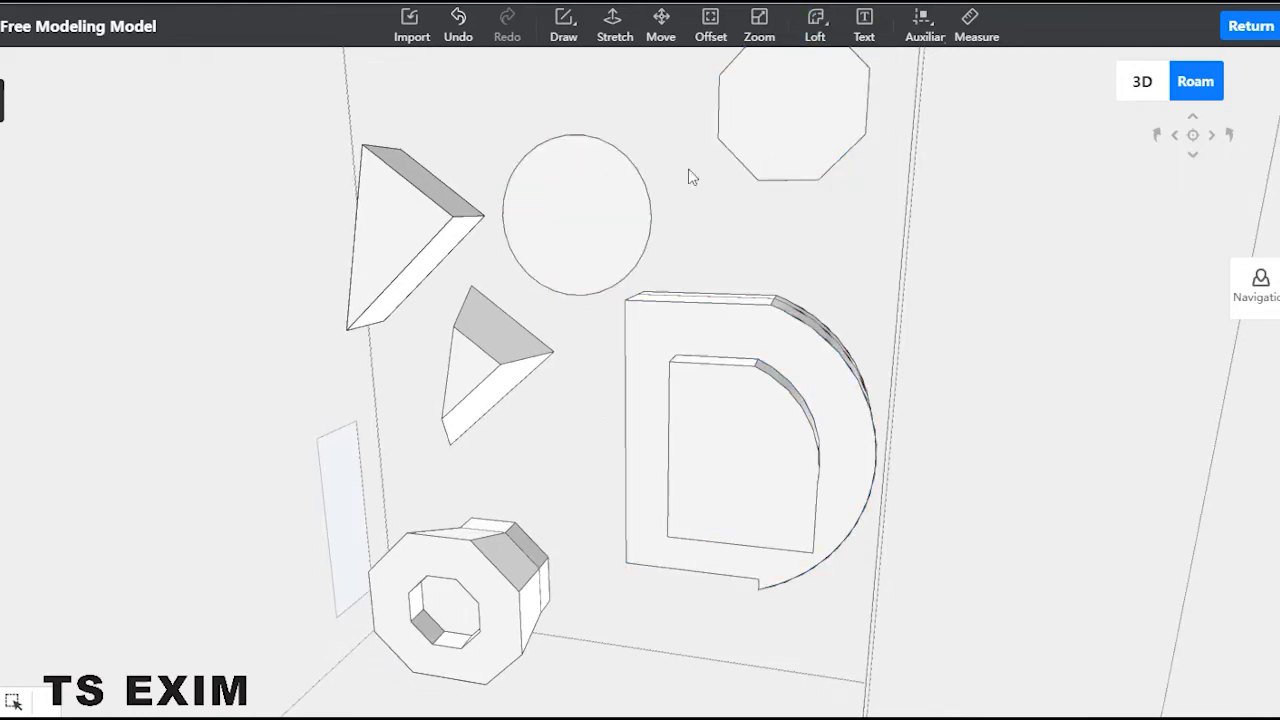
left_click(609, 220)
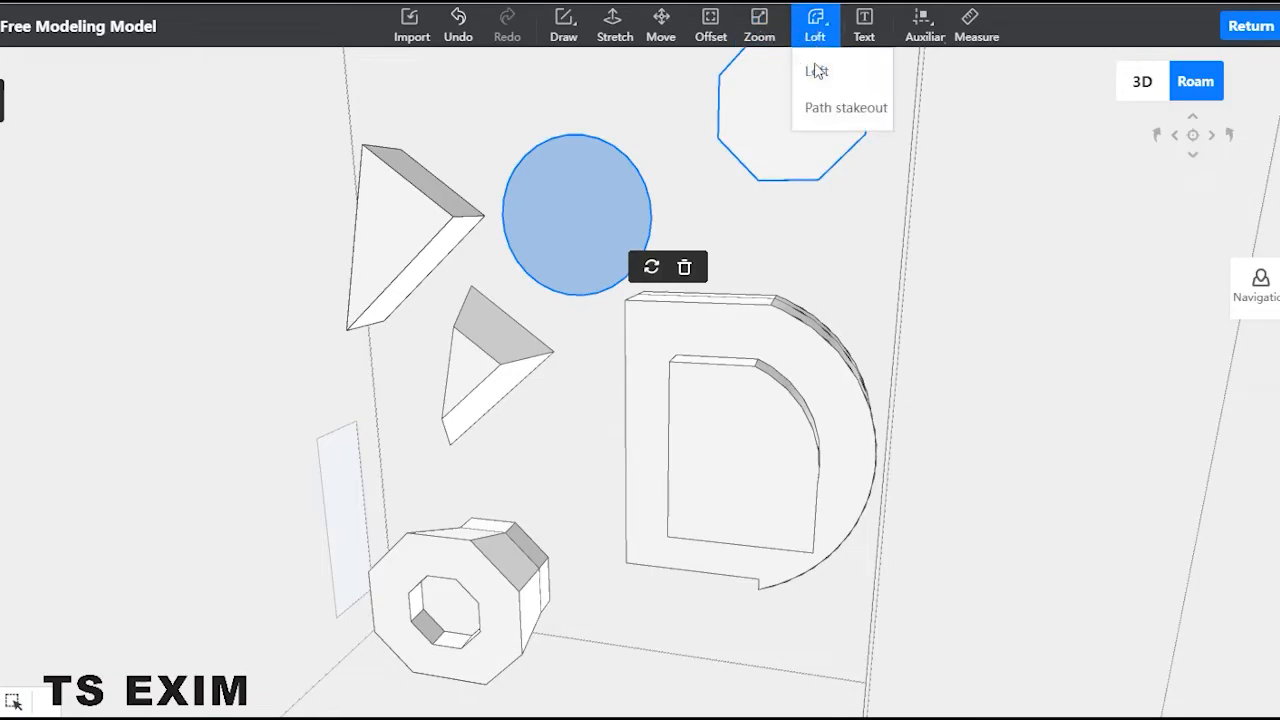
left_click(816, 71)
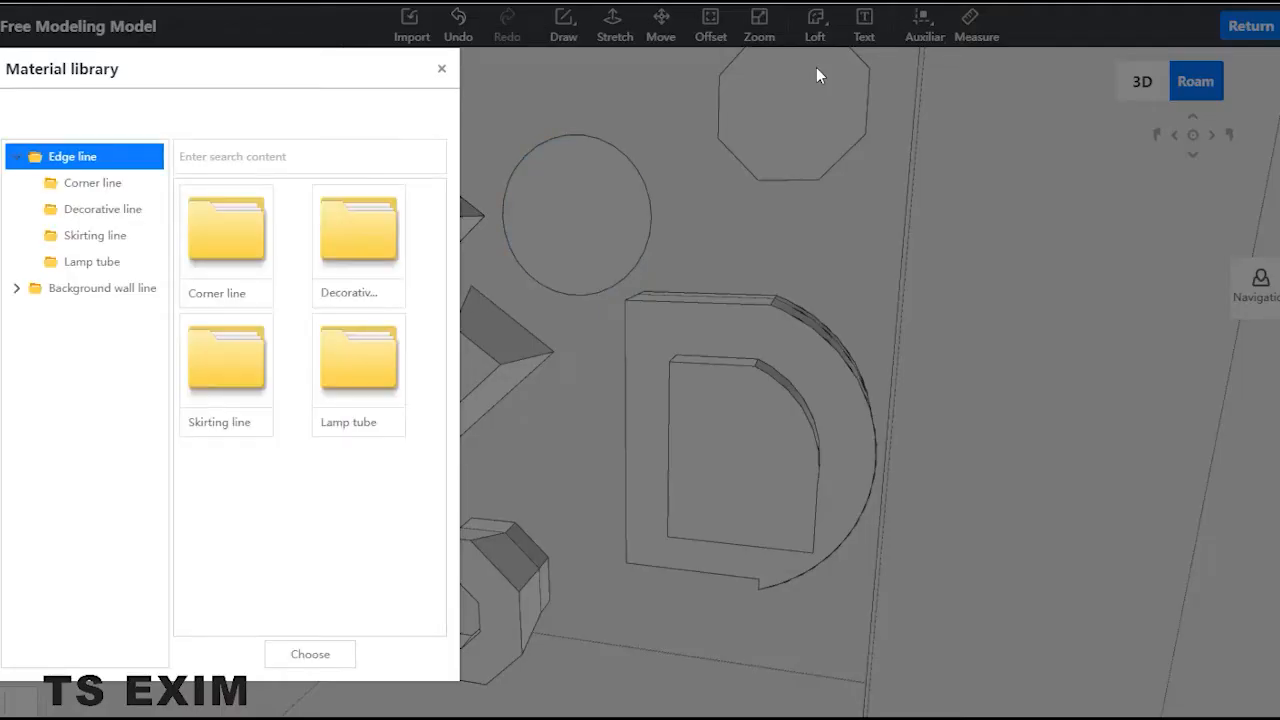
left_click(128, 216)
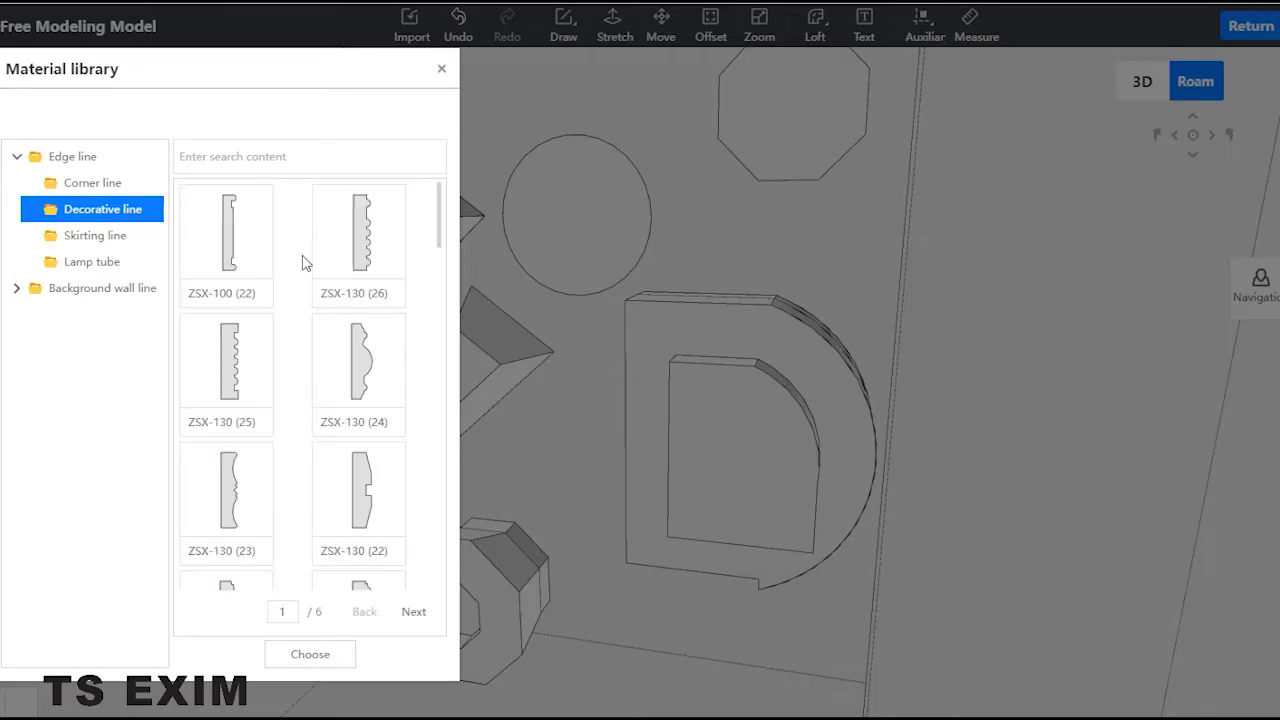
scroll(305, 262, "down", 10)
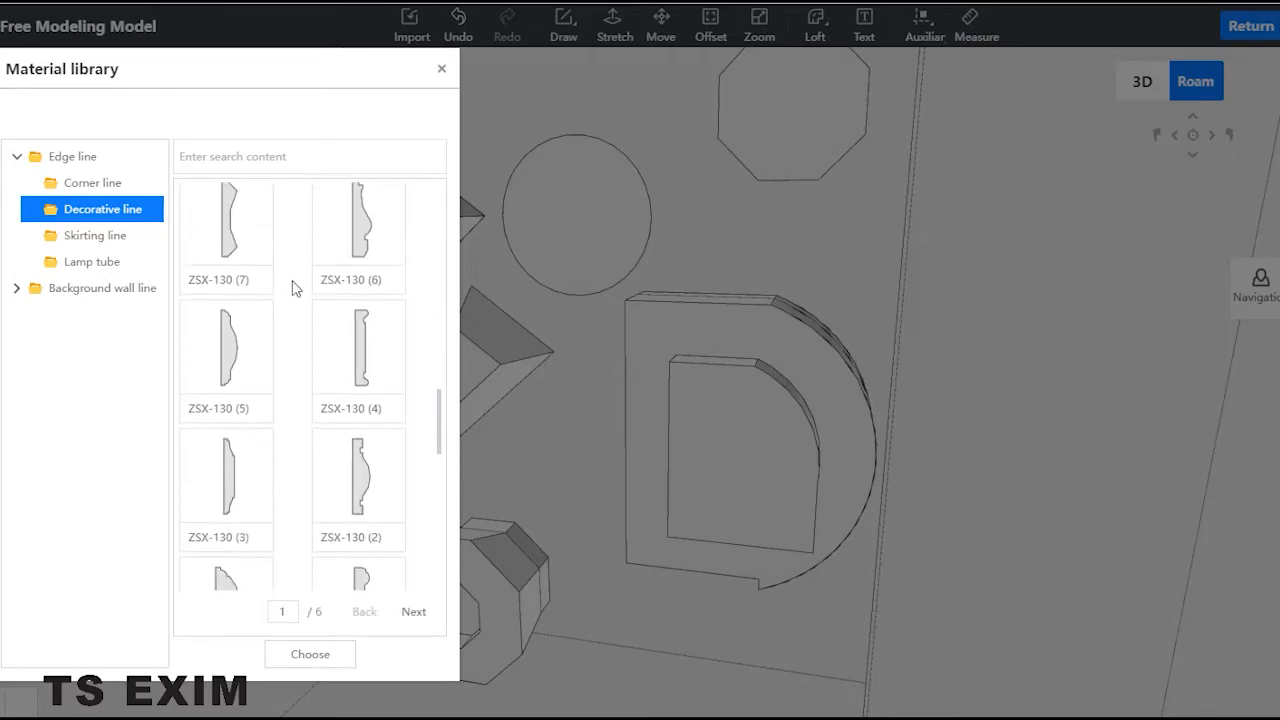
scroll(296, 288, "down", 10)
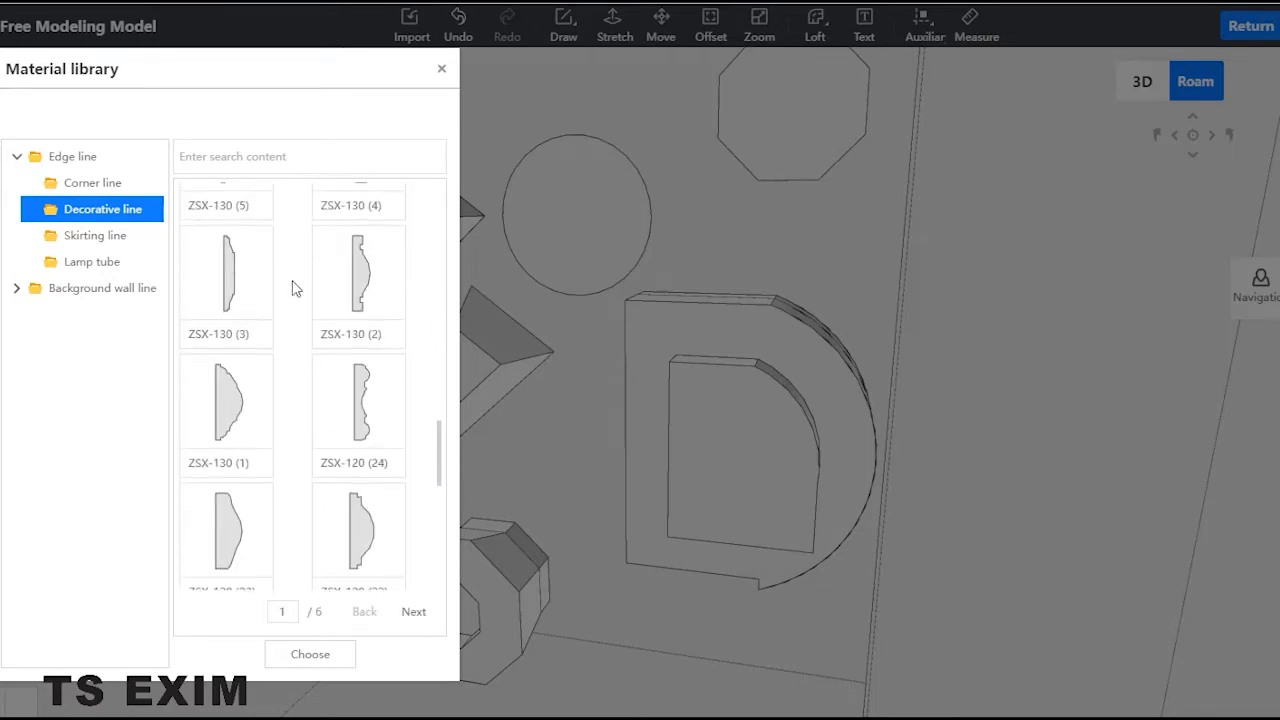
left_click(410, 614)
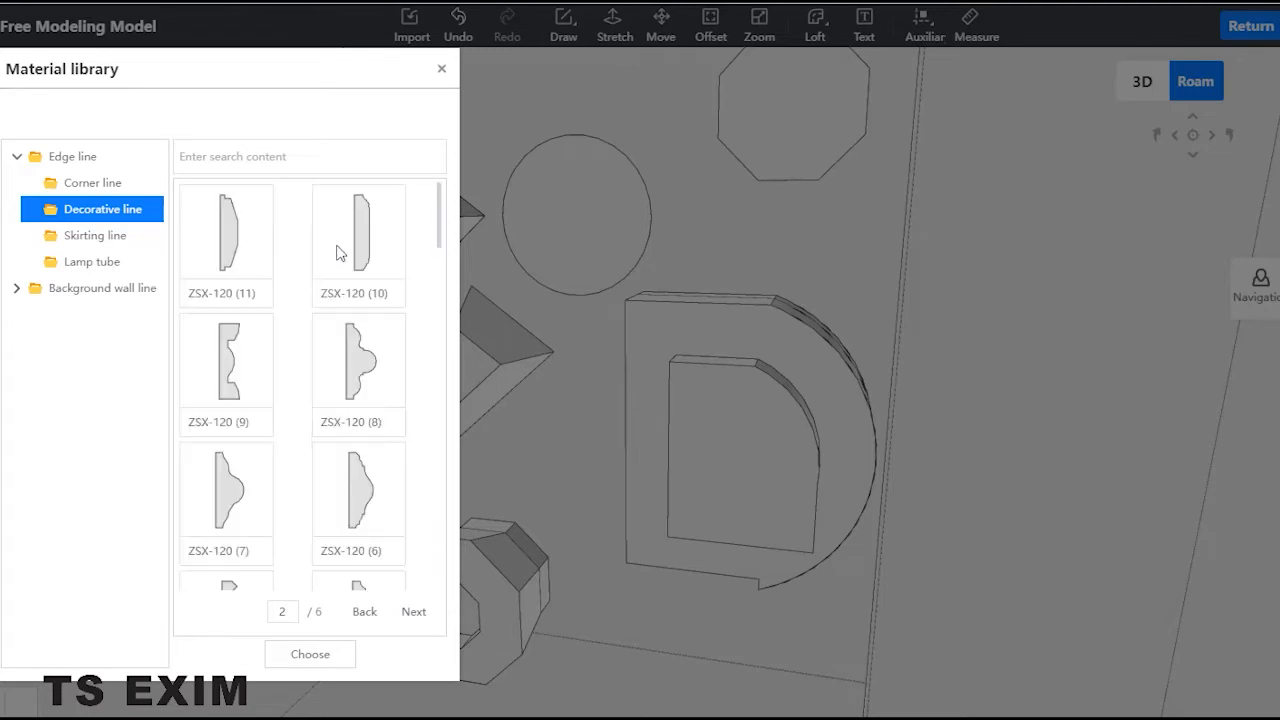
scroll(337, 253, "down", 9)
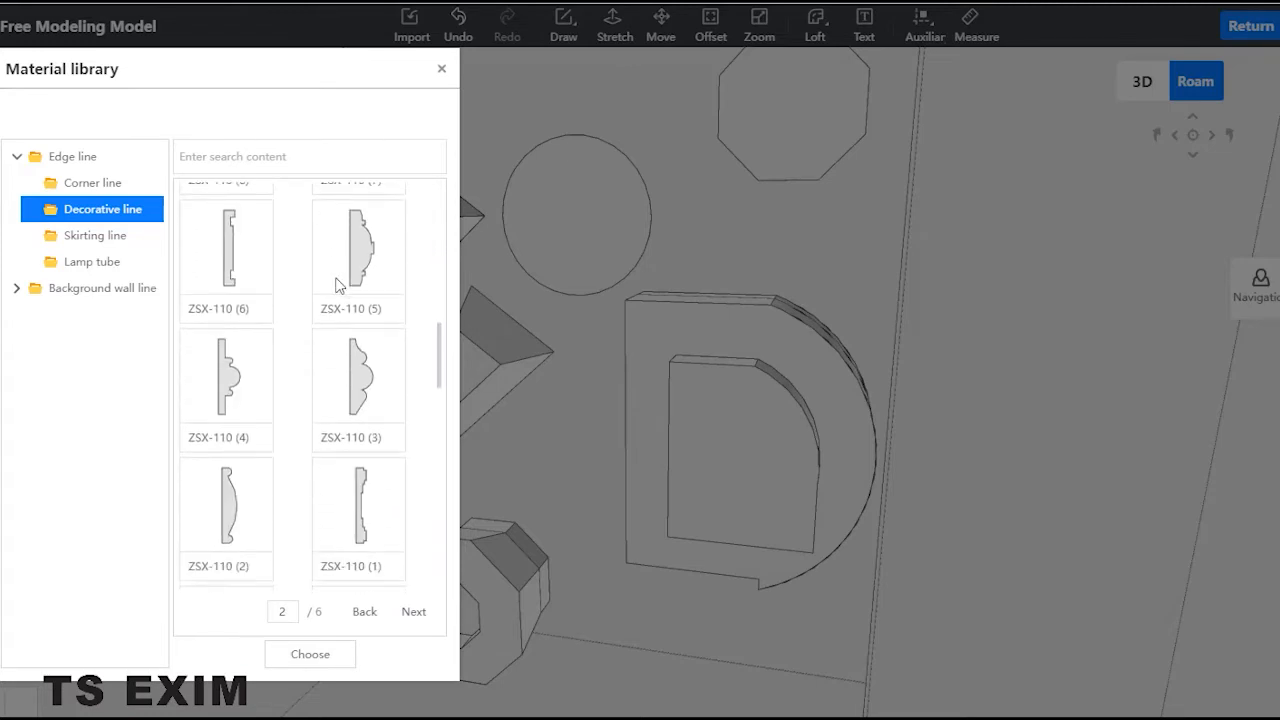
scroll(337, 285, "down", 2)
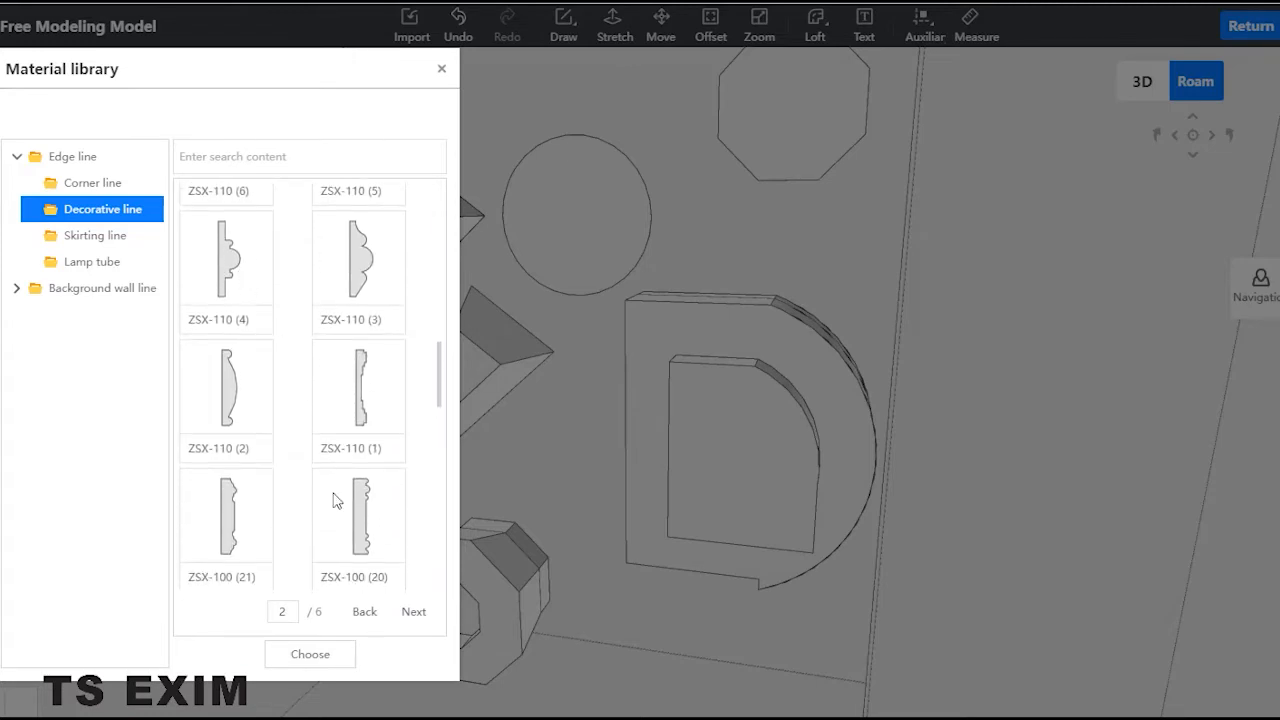
left_click(230, 272)
left_click(325, 660)
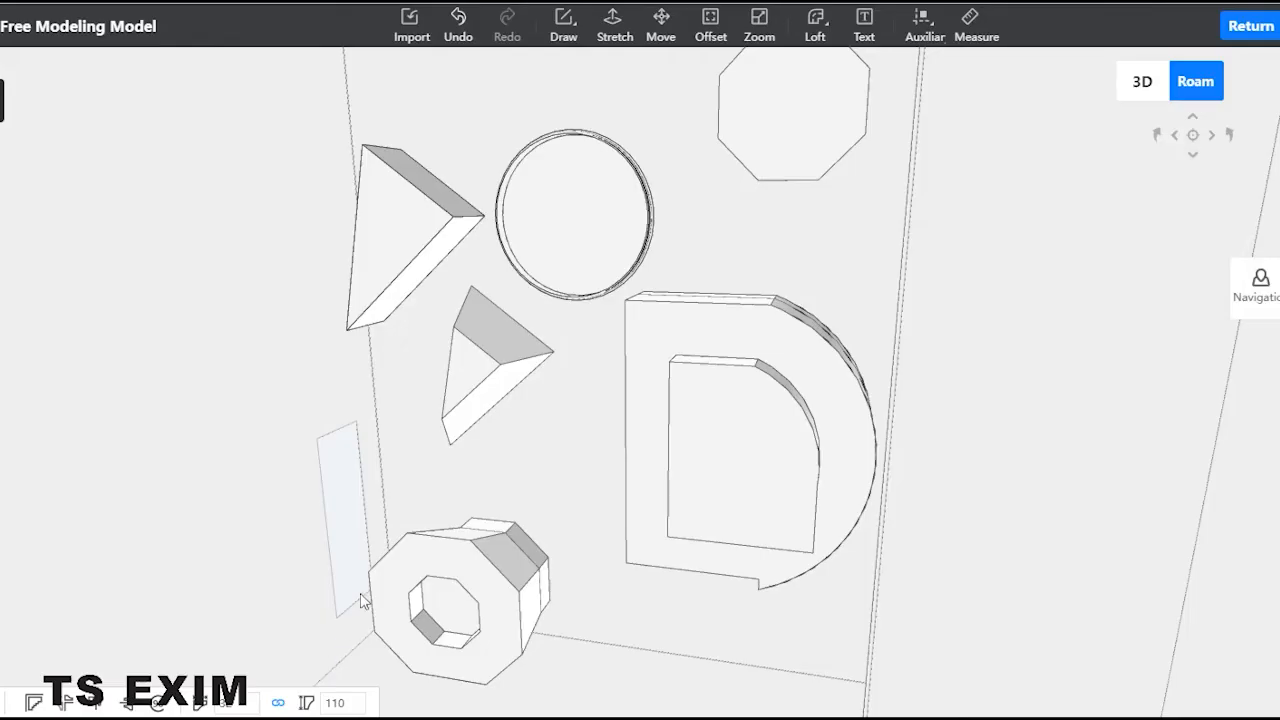
Step: Select the lofted circular frame and rotate its profile so that the broad moulded side faces outward
scroll(627, 206, "up", 3)
scroll(700, 193, "up", 3)
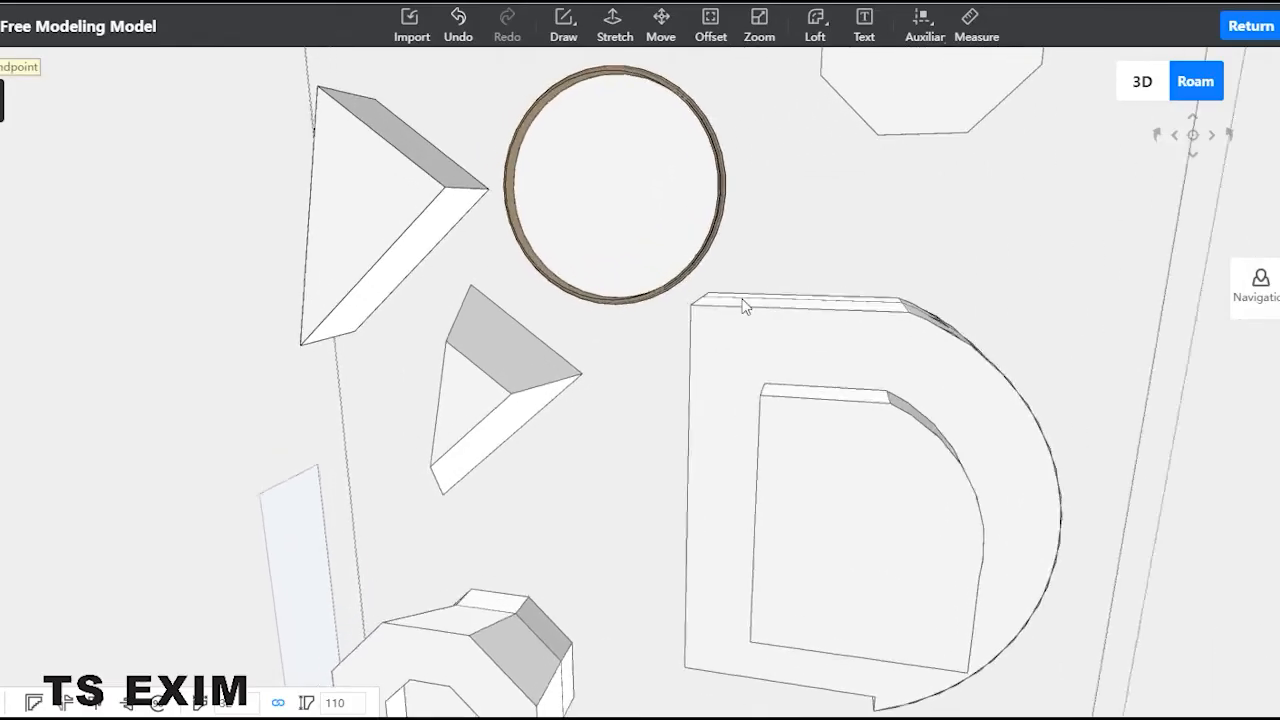
left_click(776, 166)
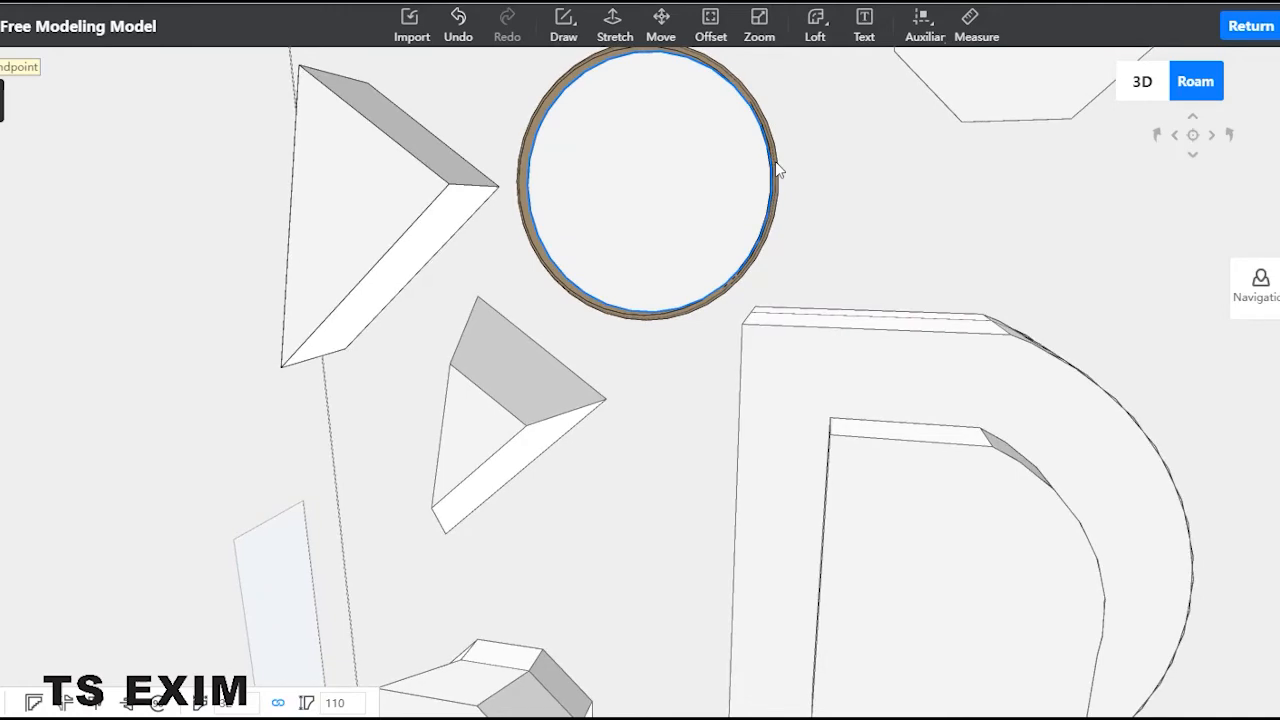
left_click(164, 708)
scroll(738, 422, "up", 4)
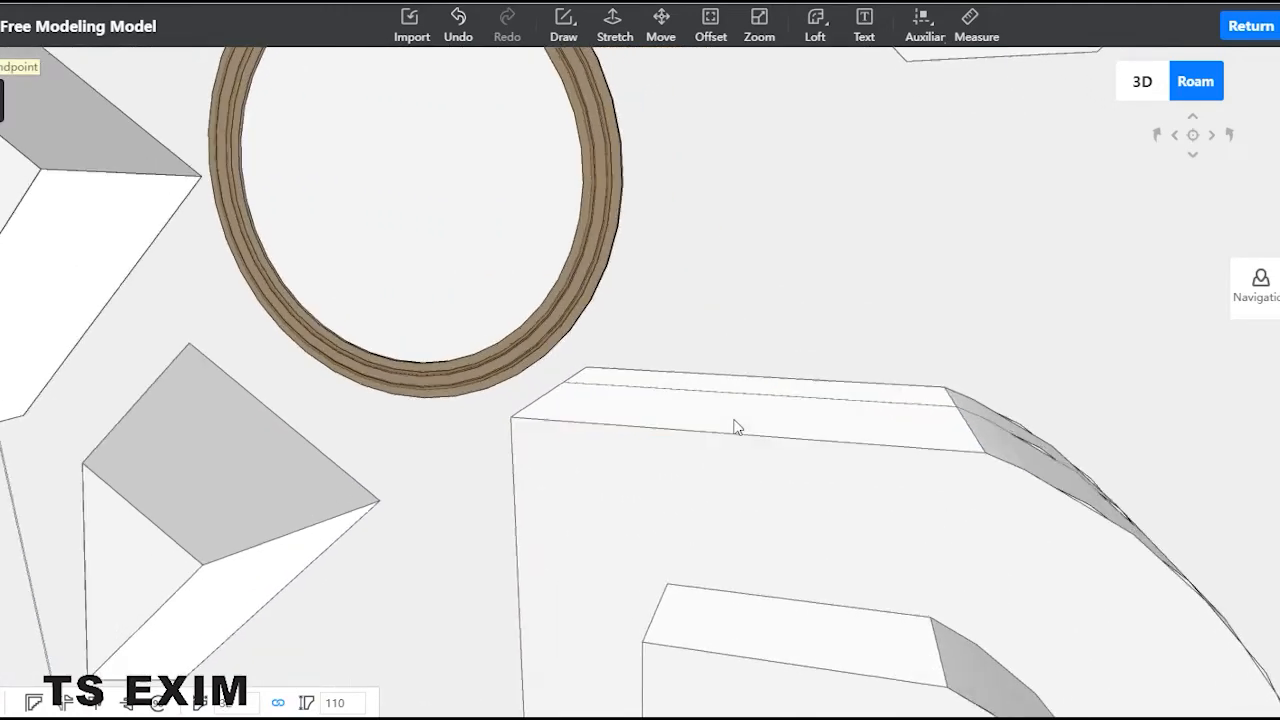
scroll(738, 427, "up", 1)
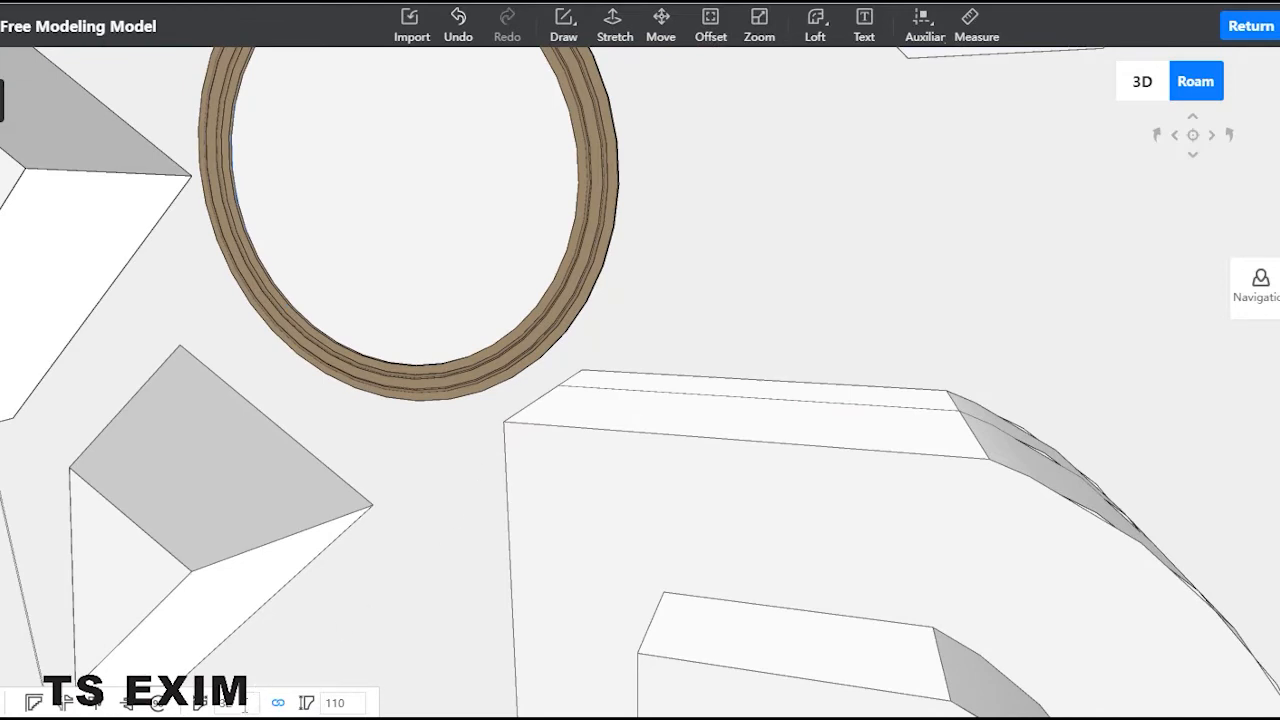
Step: Reduce the circular frame's profile size to 9 with the proportions linked
left_click(236, 703)
left_click(340, 703)
type("9")
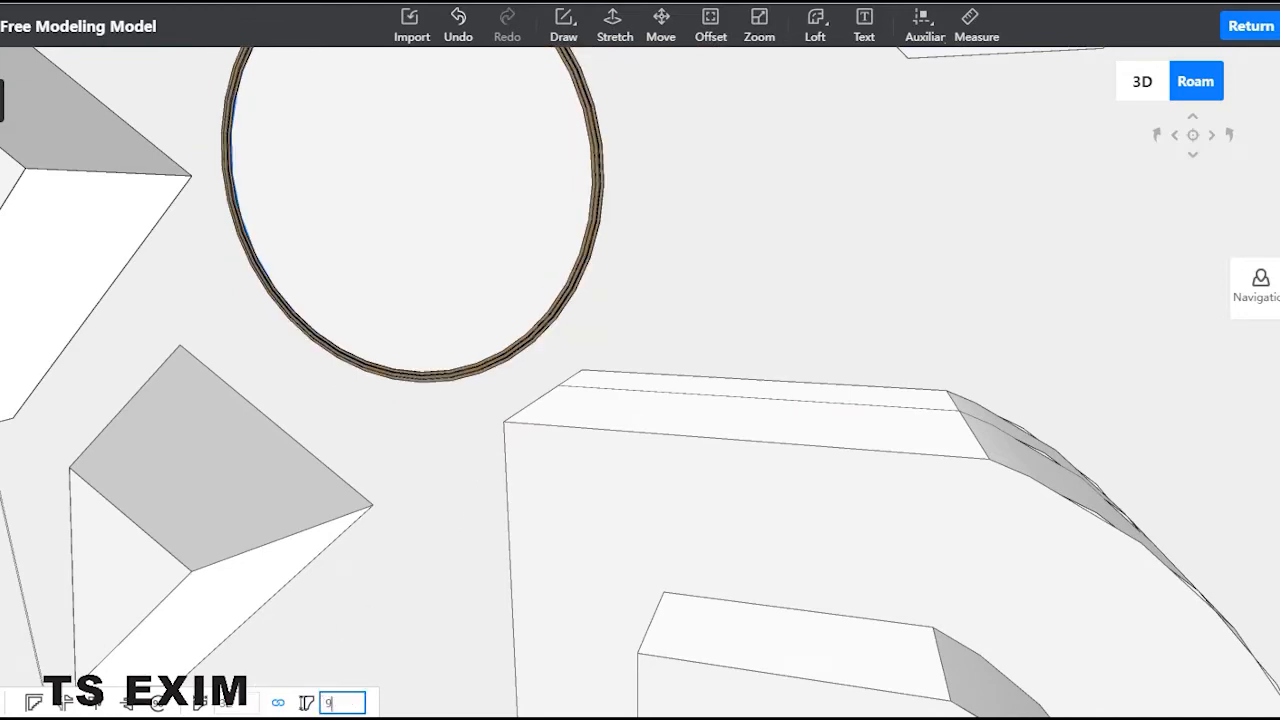
Step: Rotate the circular frame's profile again and set its size to 30 with the proportions unlinked
left_click(158, 705)
left_click_drag(342, 701, 306, 703)
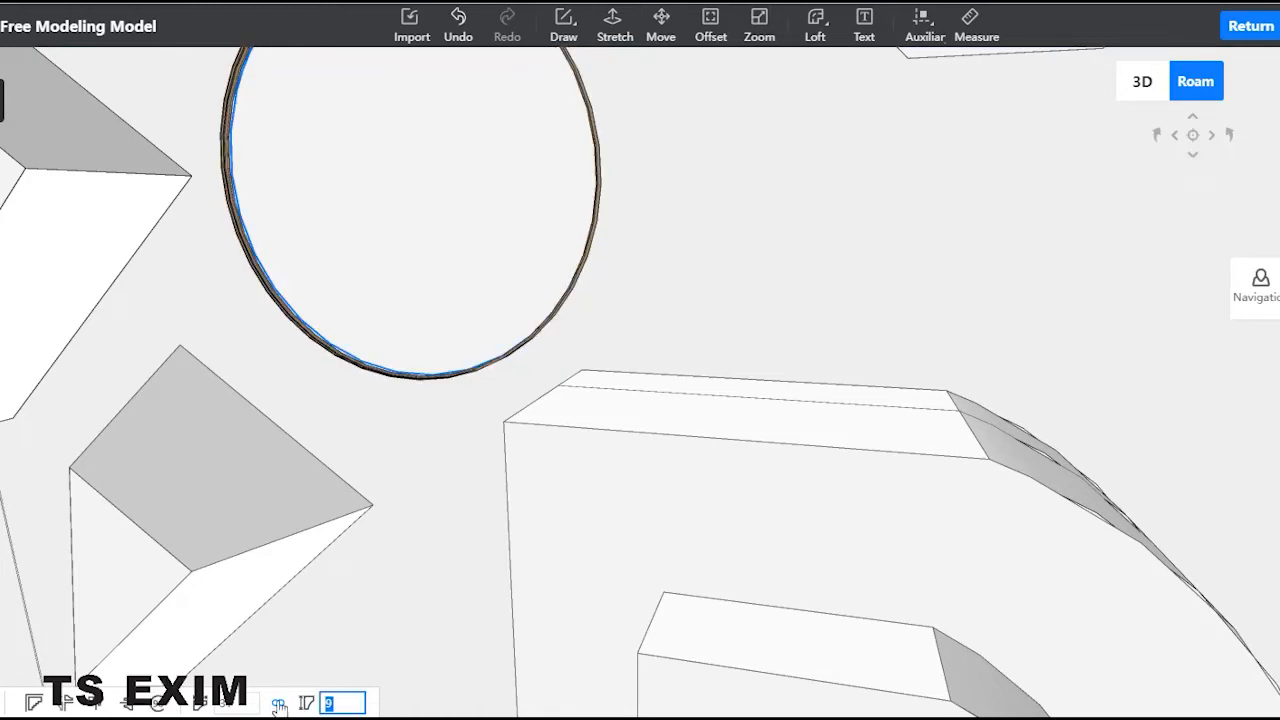
type("30")
key("Return")
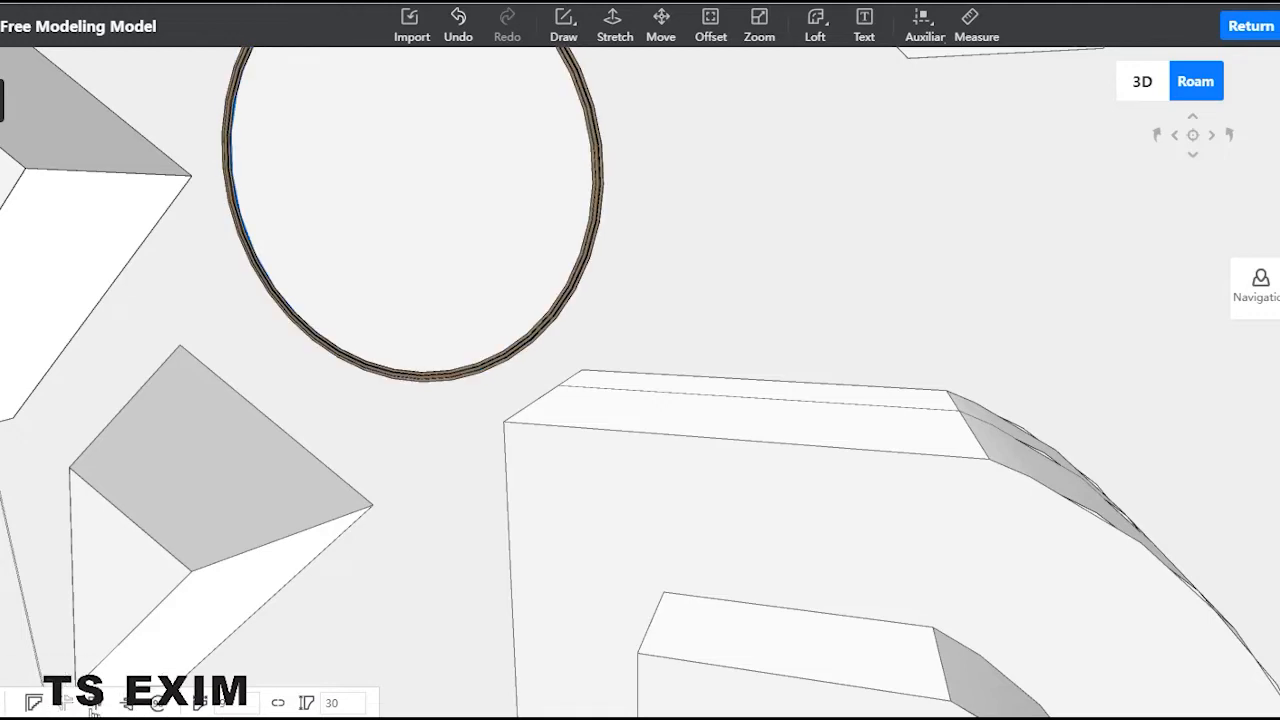
scroll(303, 548, "down", 5)
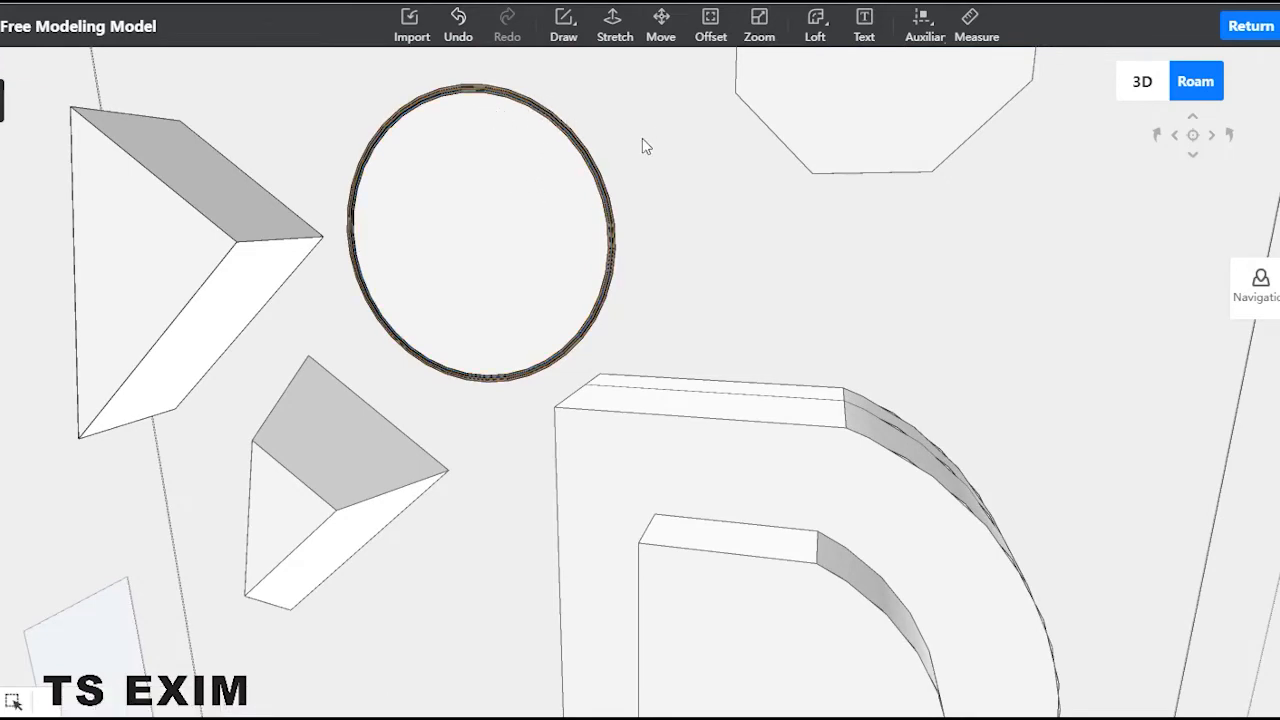
middle_click_drag(715, 134, 500, 134)
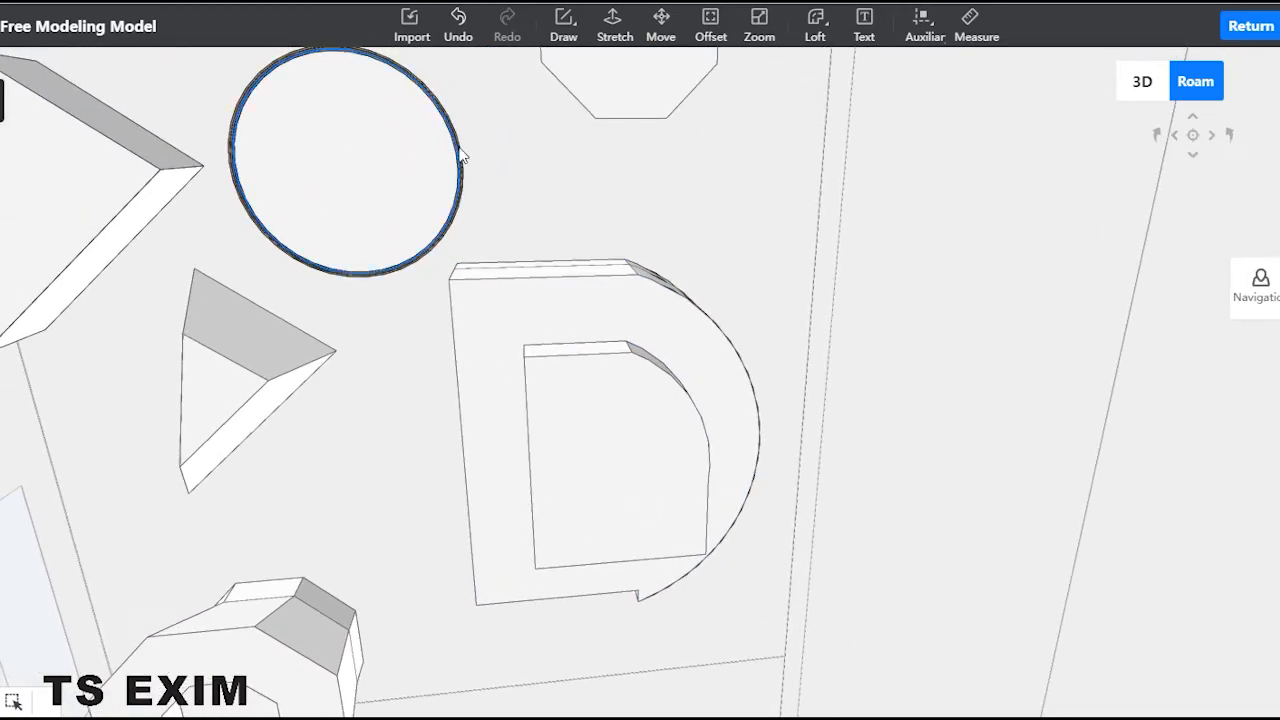
left_click(462, 157)
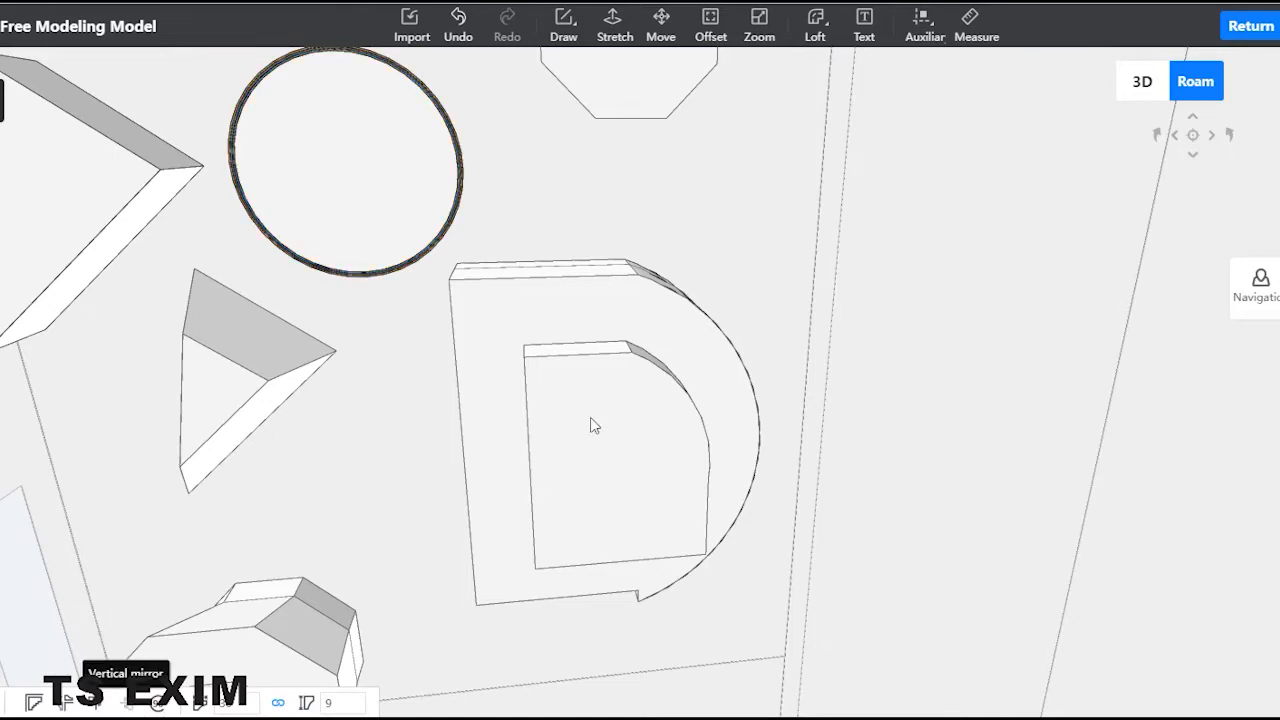
middle_click_drag(655, 350, 621, 200)
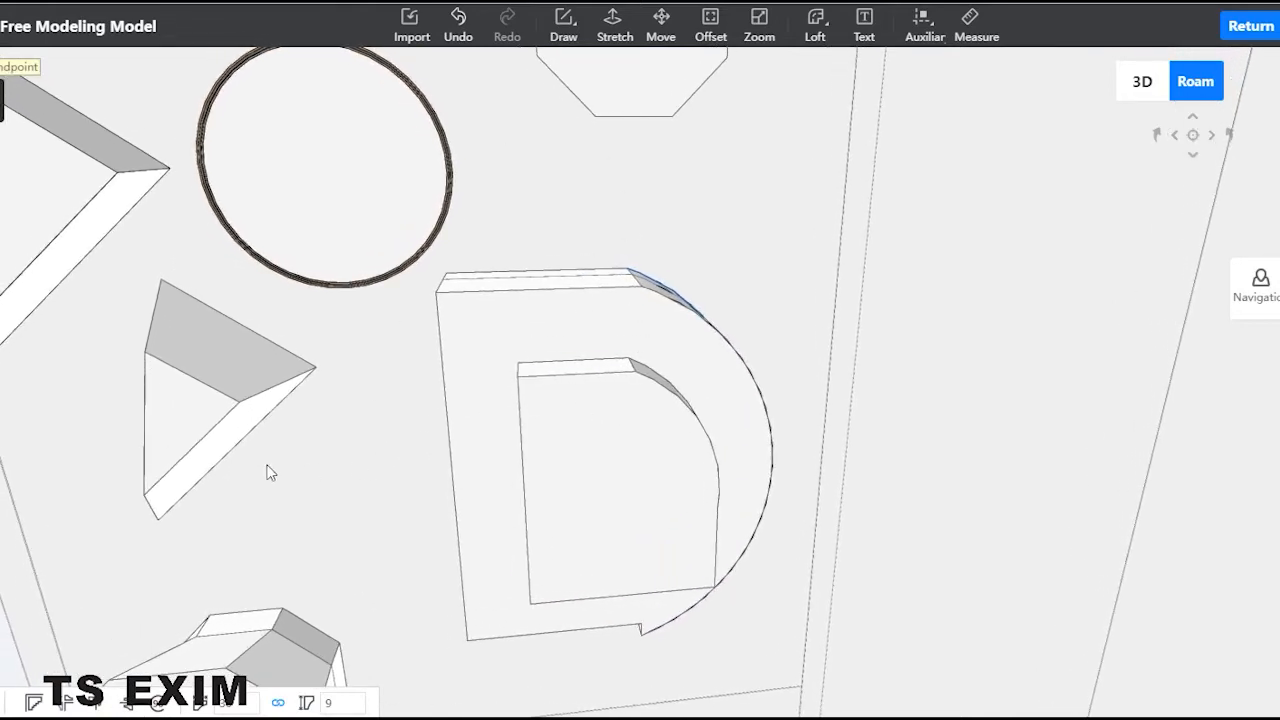
key("Escape")
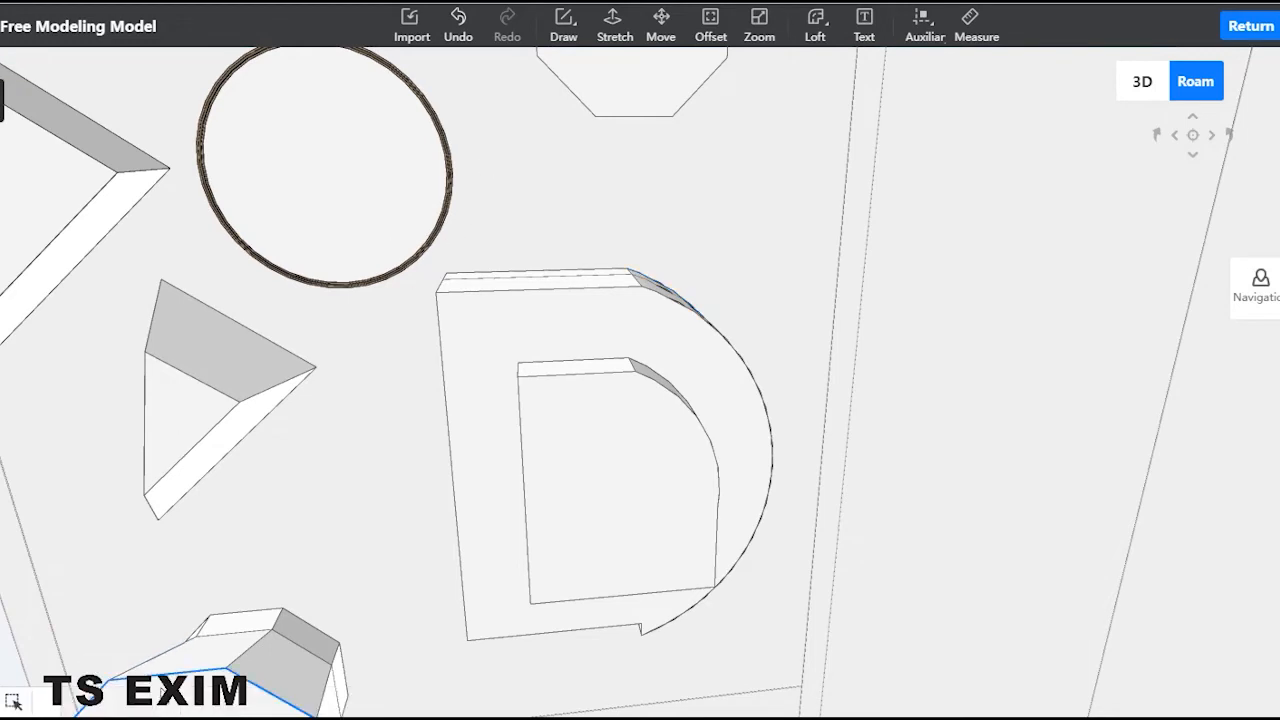
Step: Draw a two-segment Path stakeout line along the wall base, from the outer wall corner through the inner corner to the end of the adjoining wall
middle_click_drag(420, 490, 441, 402)
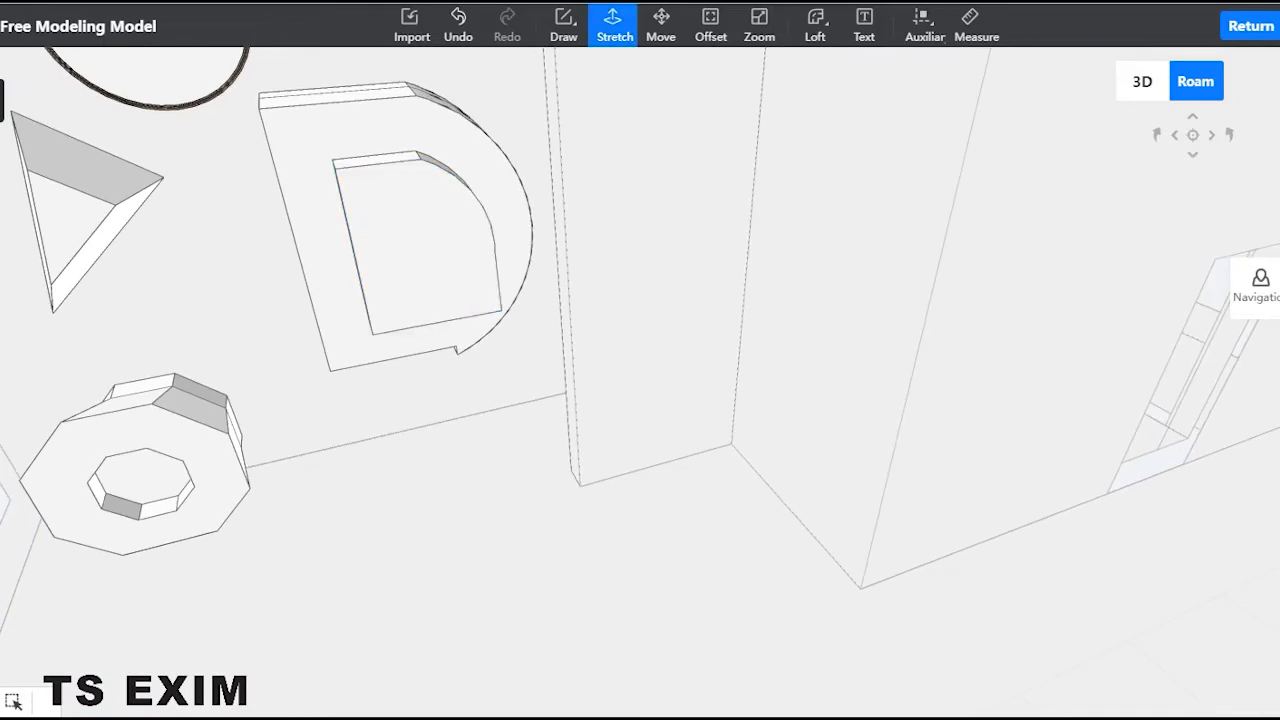
mouse_move(822, 28)
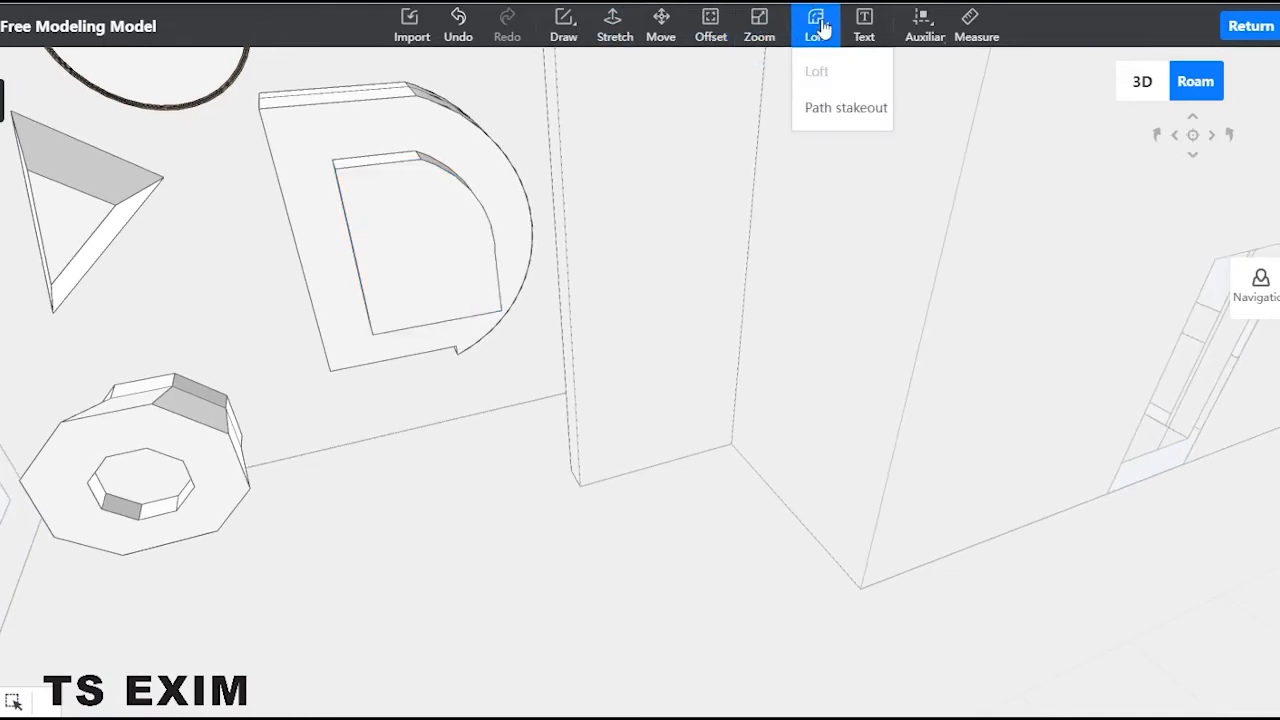
left_click(866, 108)
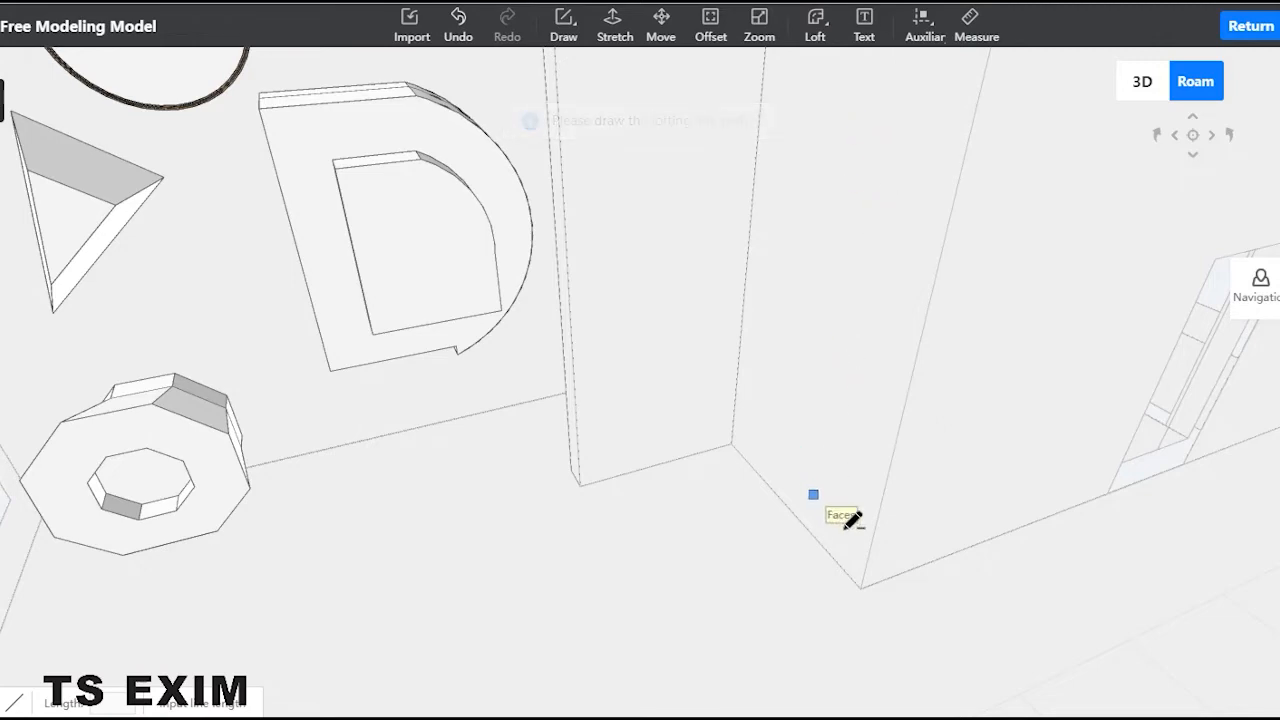
left_click(860, 587)
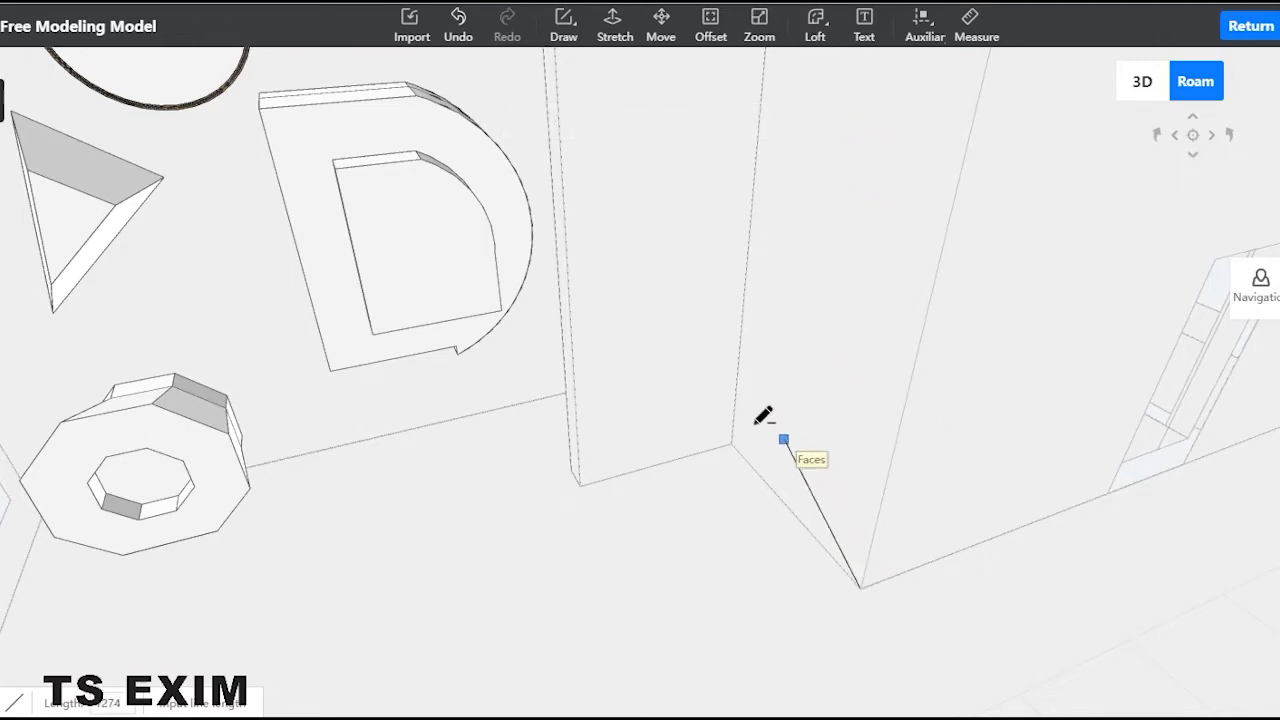
left_click(731, 443)
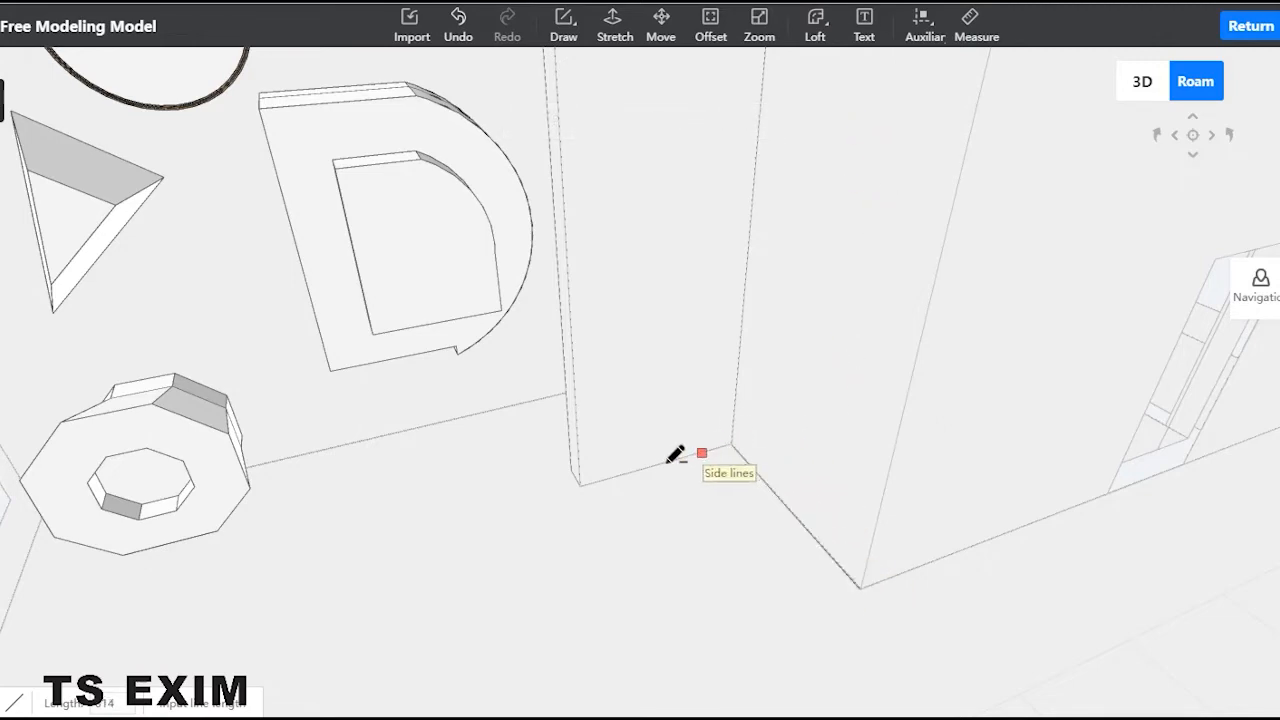
left_click(580, 485)
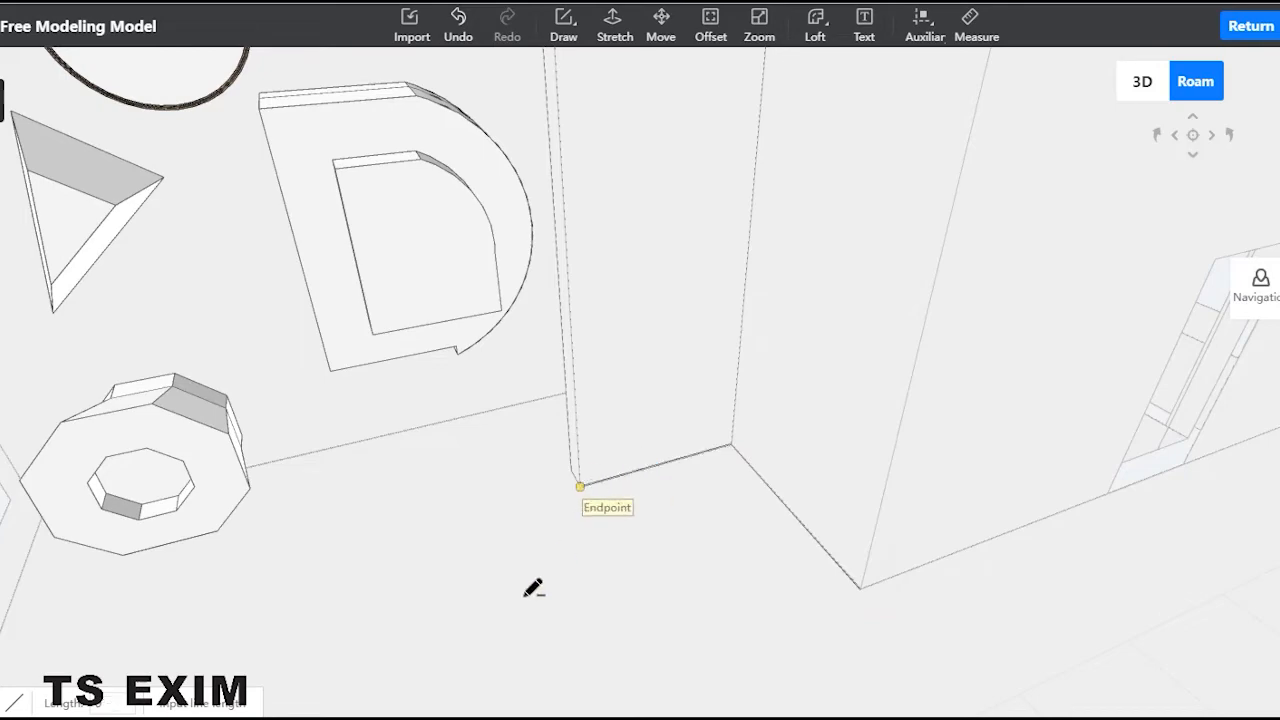
right_click(484, 512)
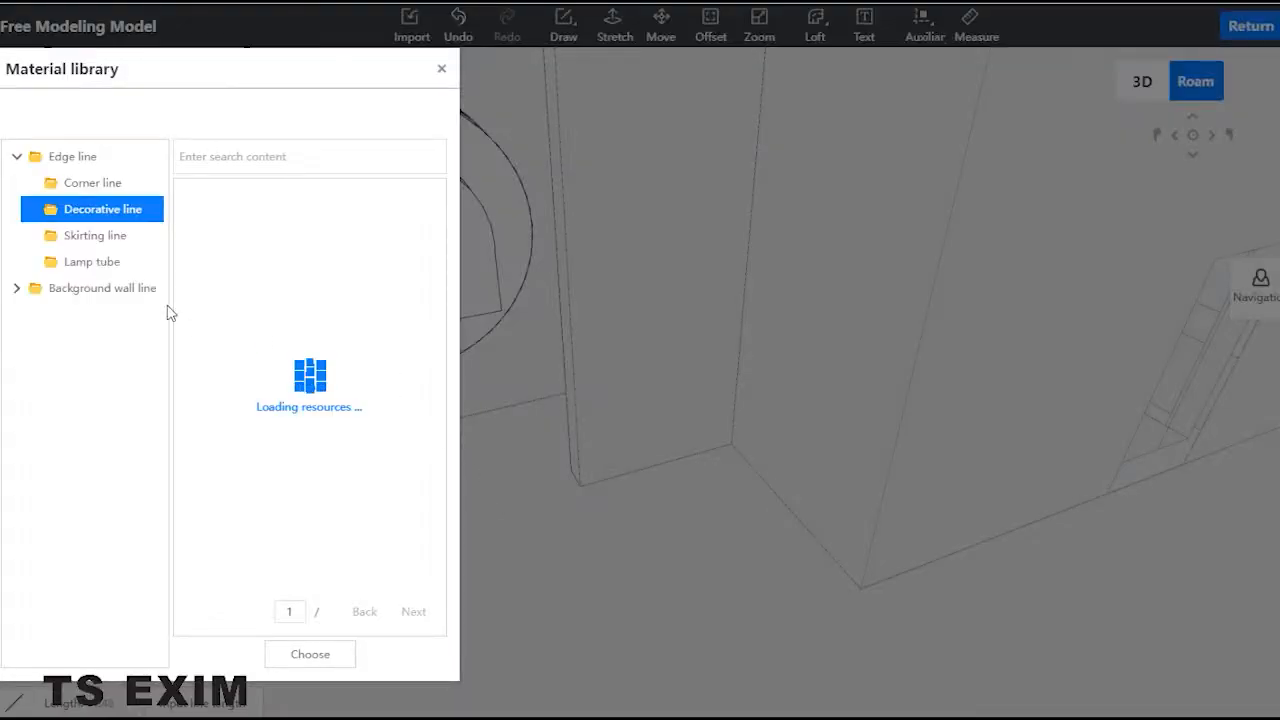
Step: Apply the skirting line profile TJX-150-3 to the drawn path and select the new skirting
left_click(120, 236)
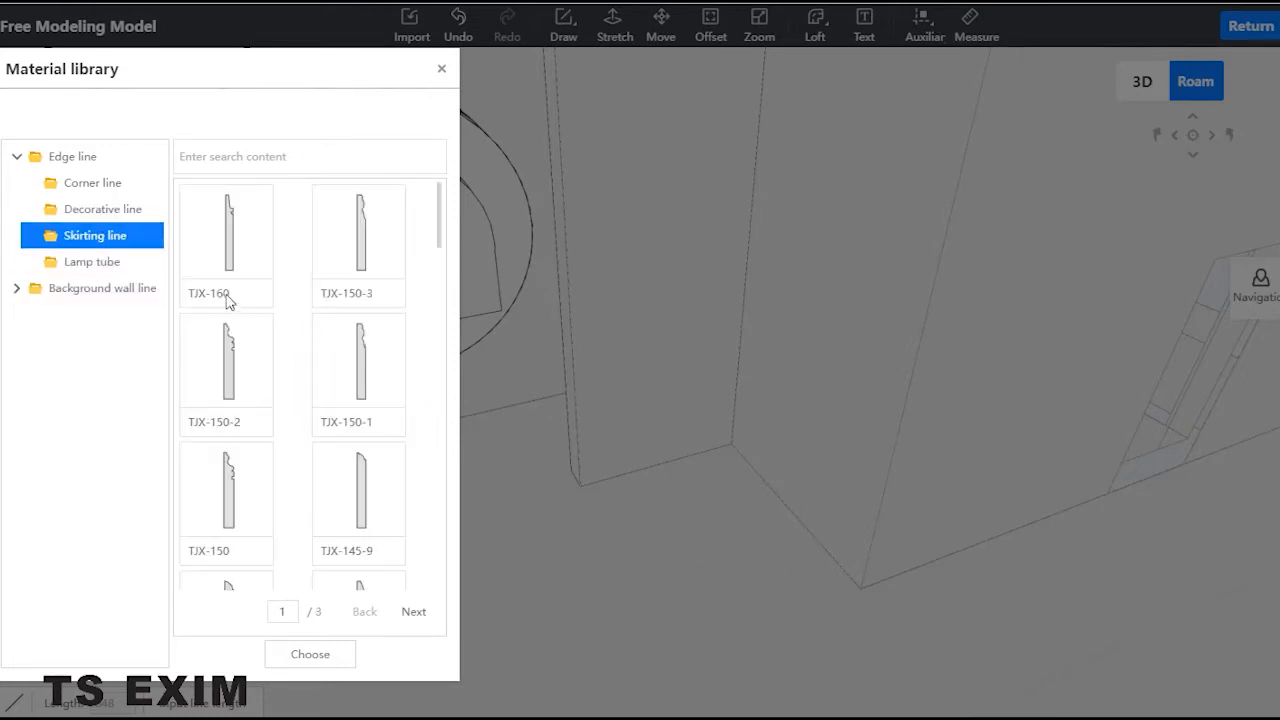
left_click(365, 266)
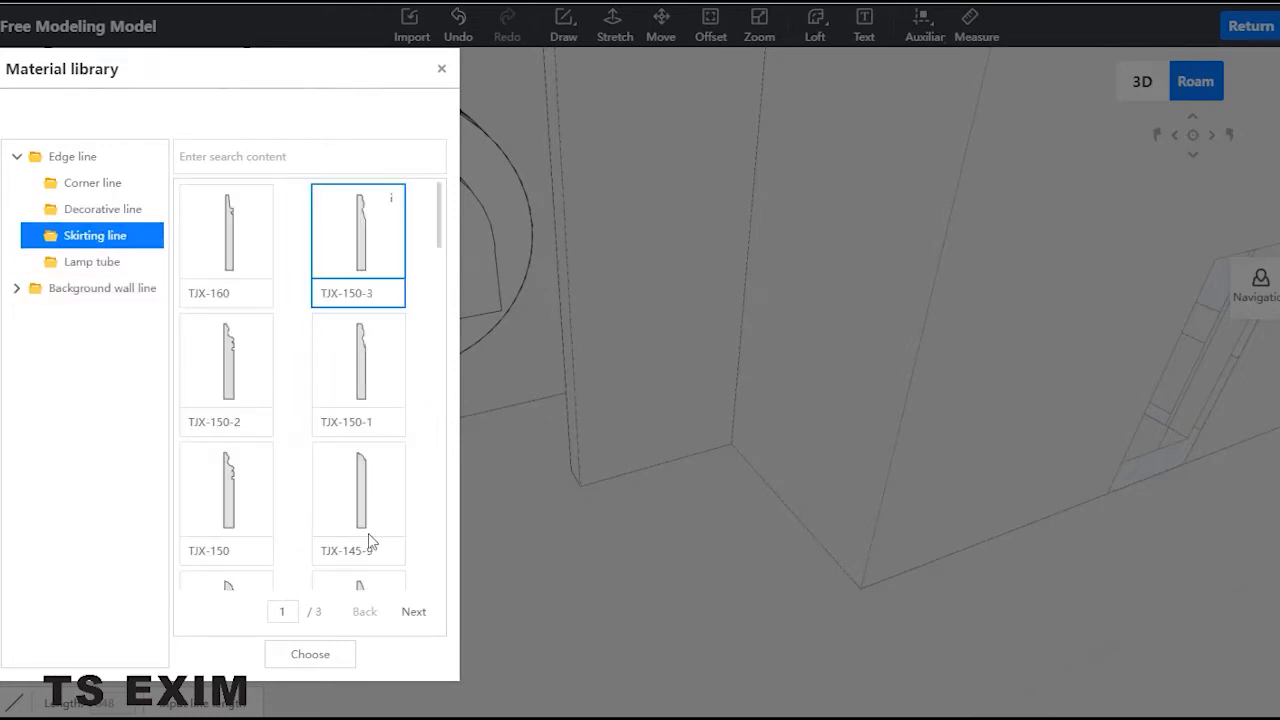
left_click(310, 653)
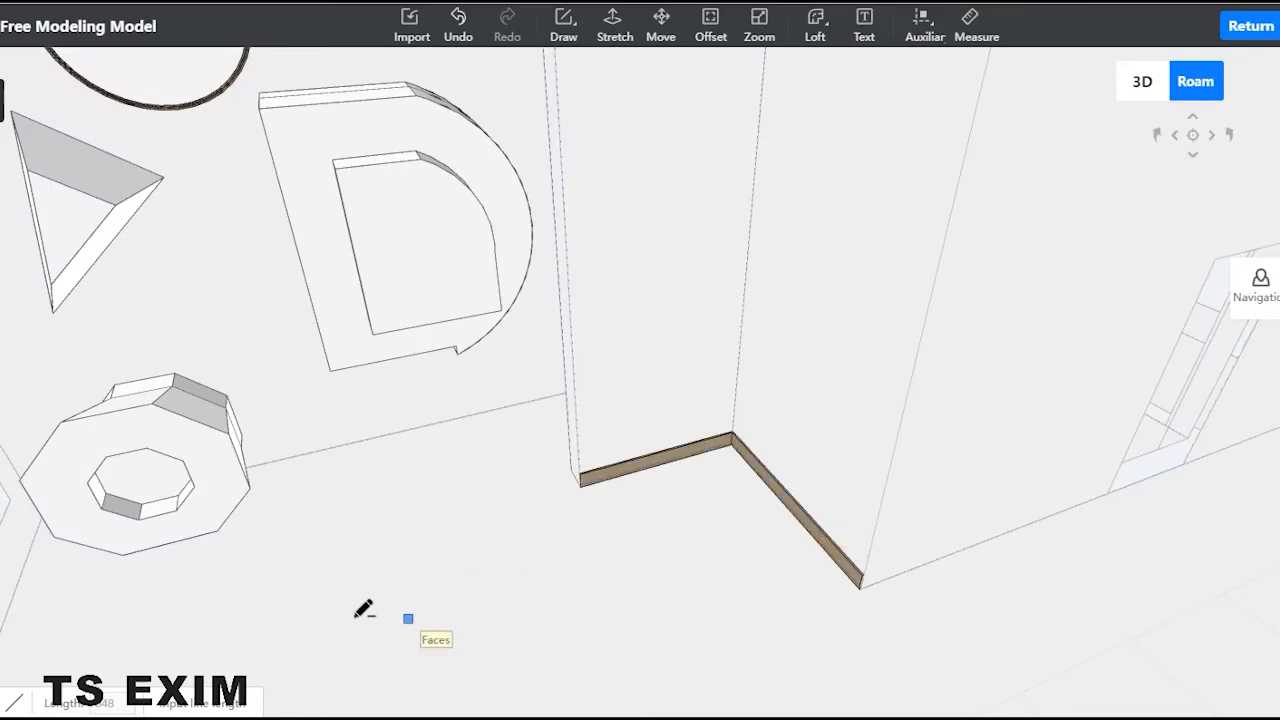
key("Escape")
left_click(660, 472)
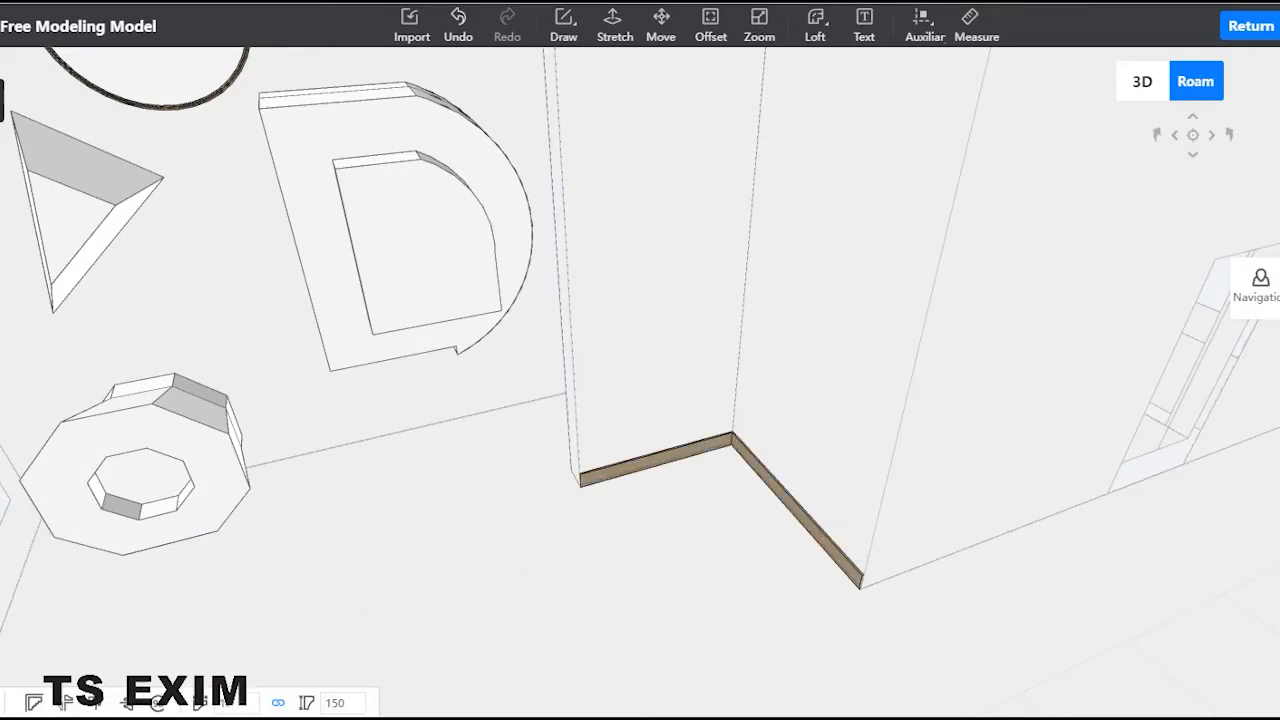
Step: Try rotating, horizontally mirroring and flipping the profile of the skirting along the wall base
left_click(162, 706)
left_click(162, 706)
left_click(97, 710)
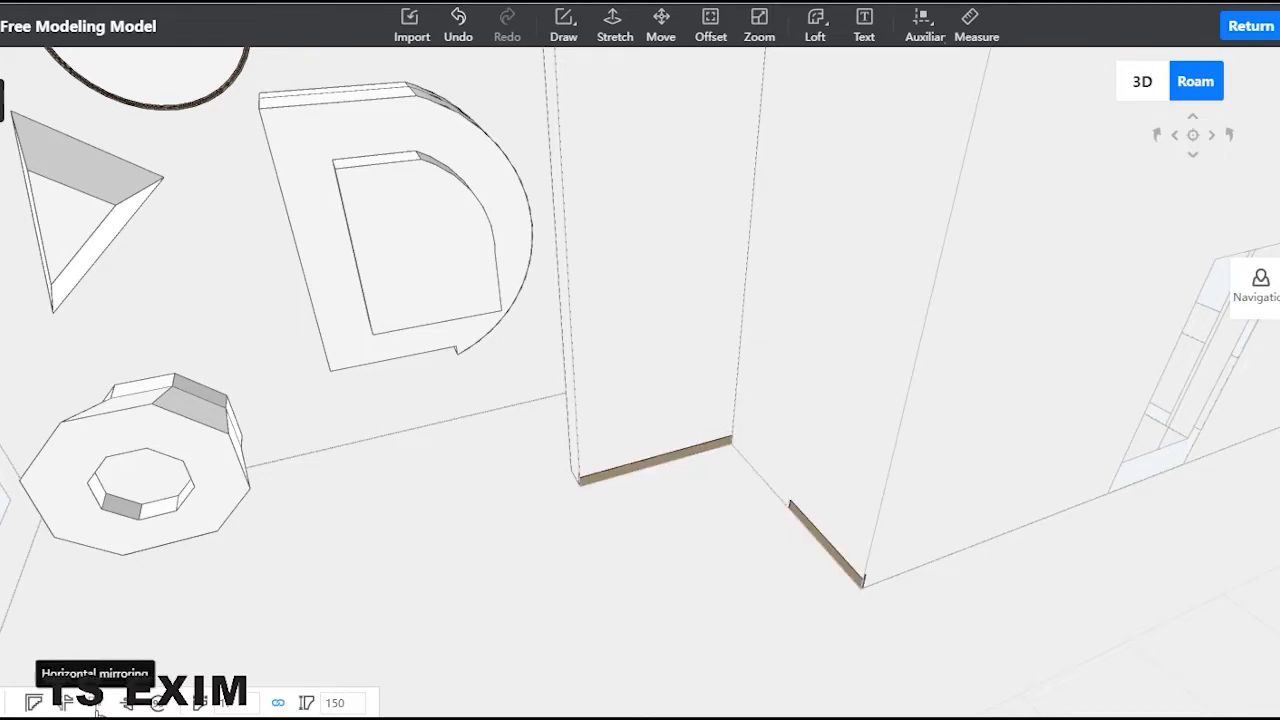
left_click(97, 712)
left_click(68, 708)
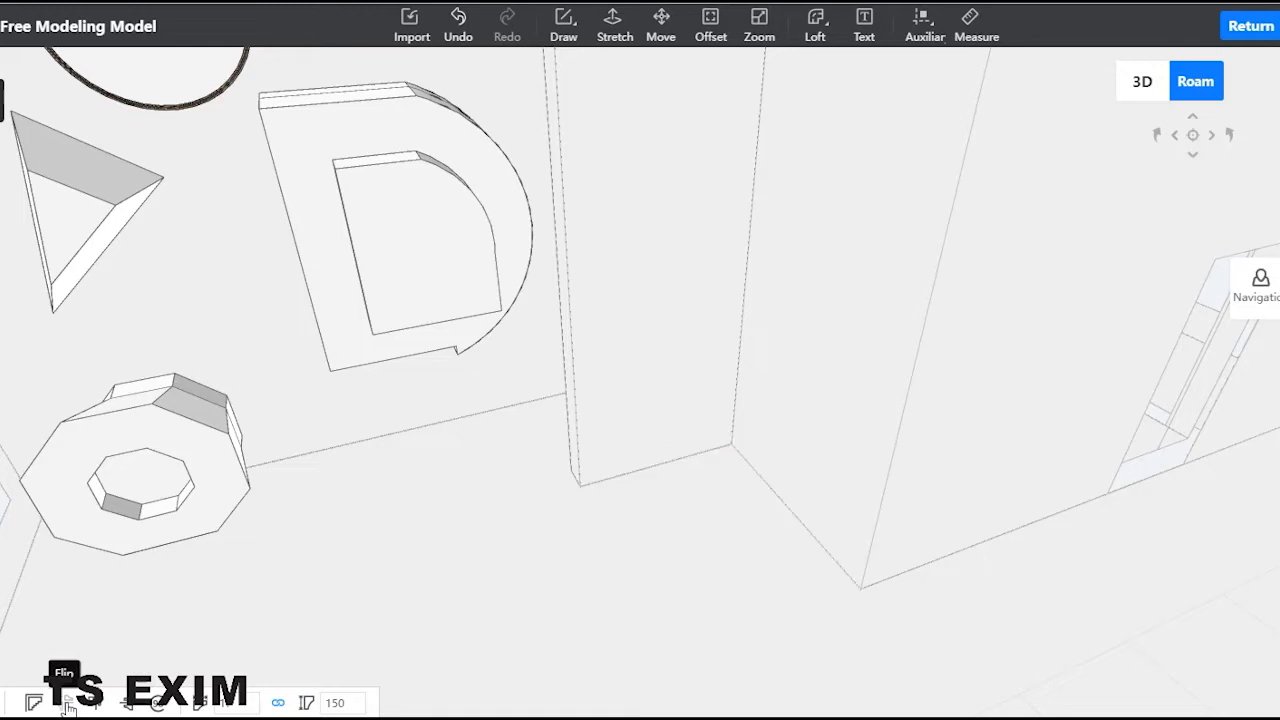
left_click(68, 709)
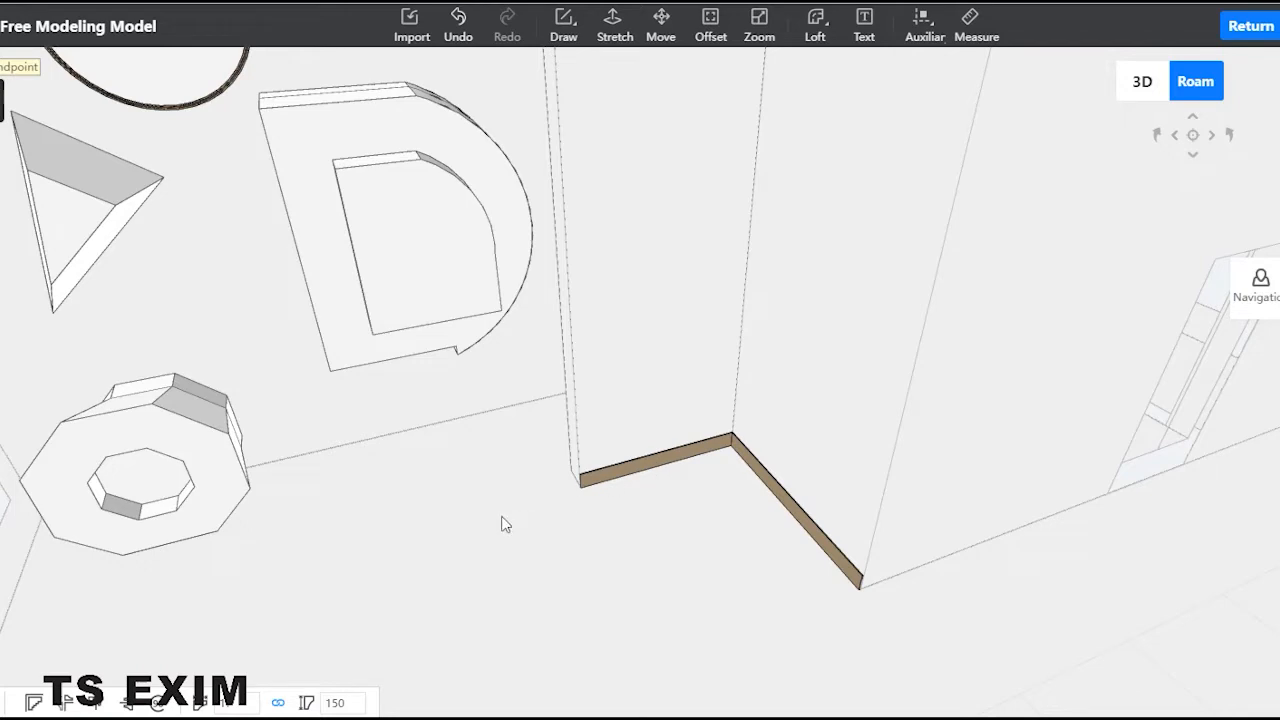
key("Escape")
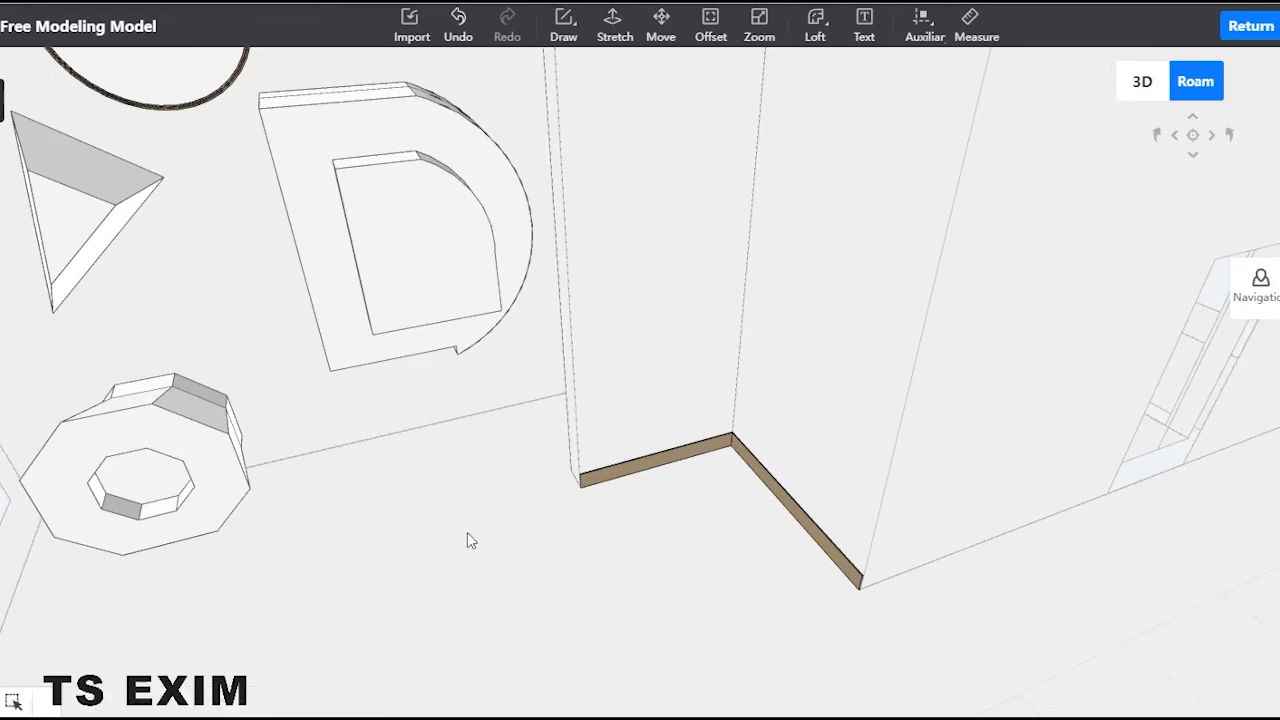
Step: Delete the skirting along the wall base and the moulding that frames the circle on the wall
double_click(613, 476)
key("Delete")
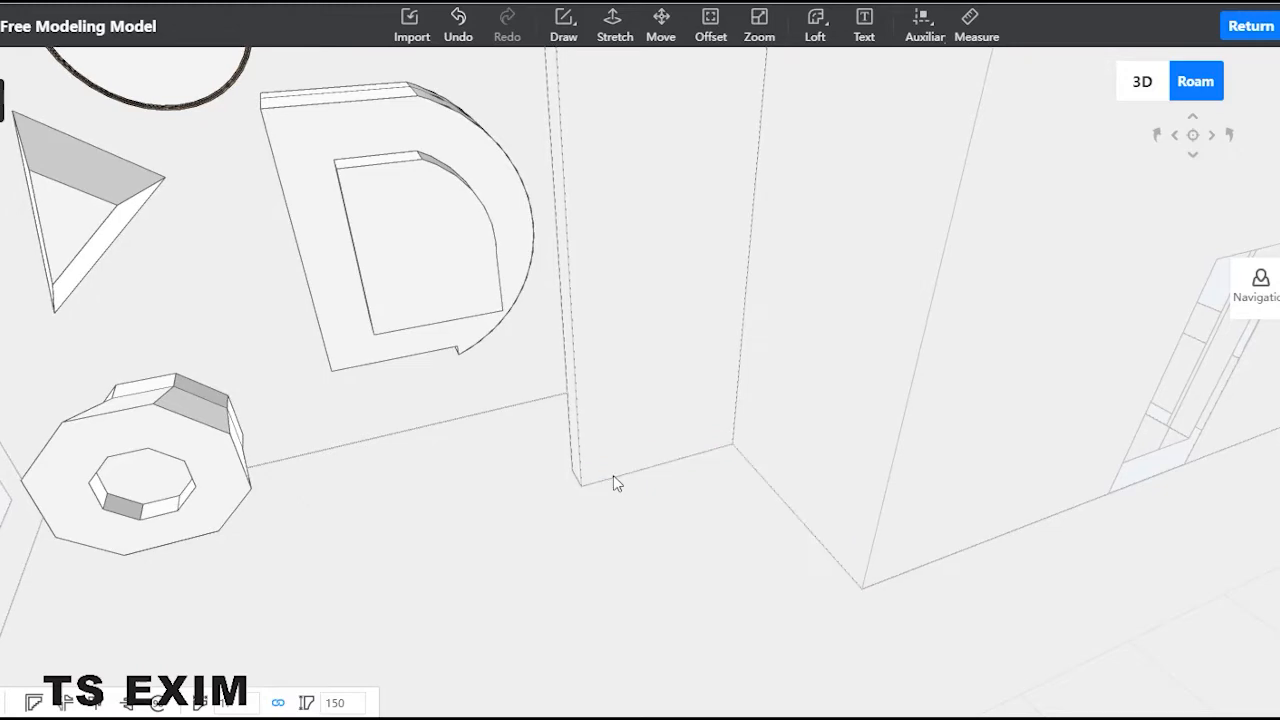
left_click_drag(655, 527, 432, 428)
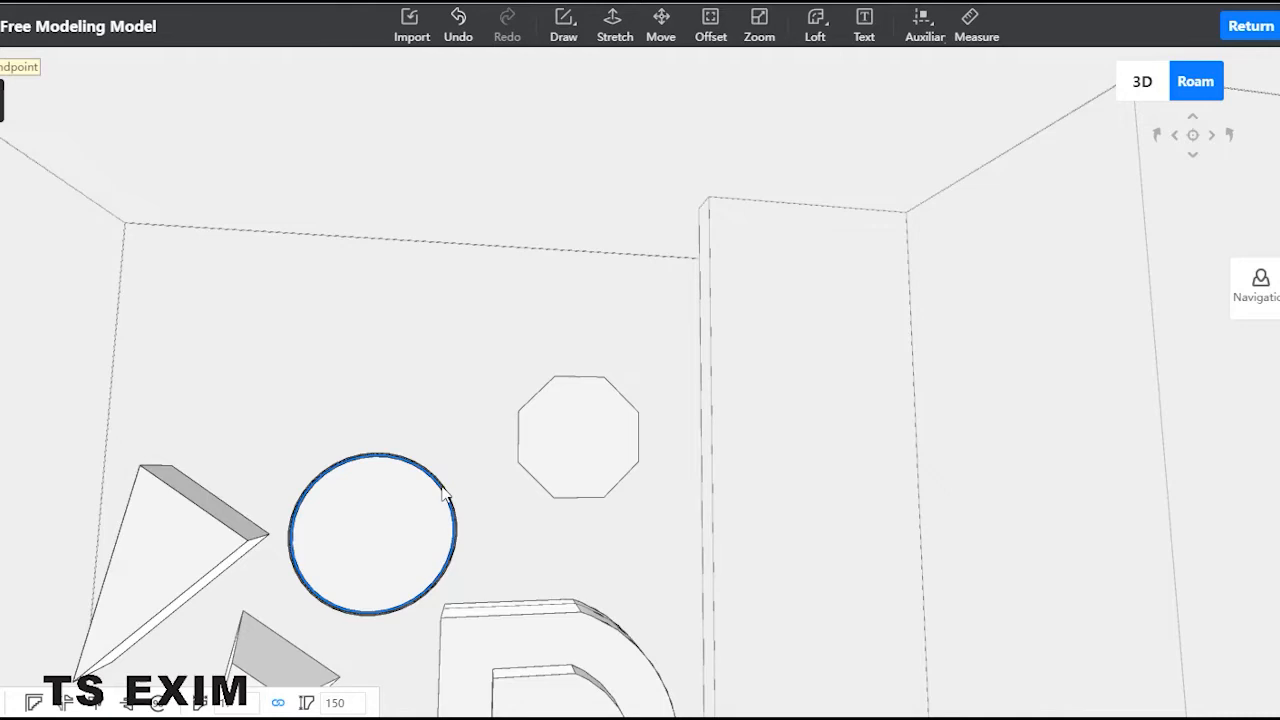
scroll(458, 472, "up", 3)
right_click_drag(447, 464, 384, 638)
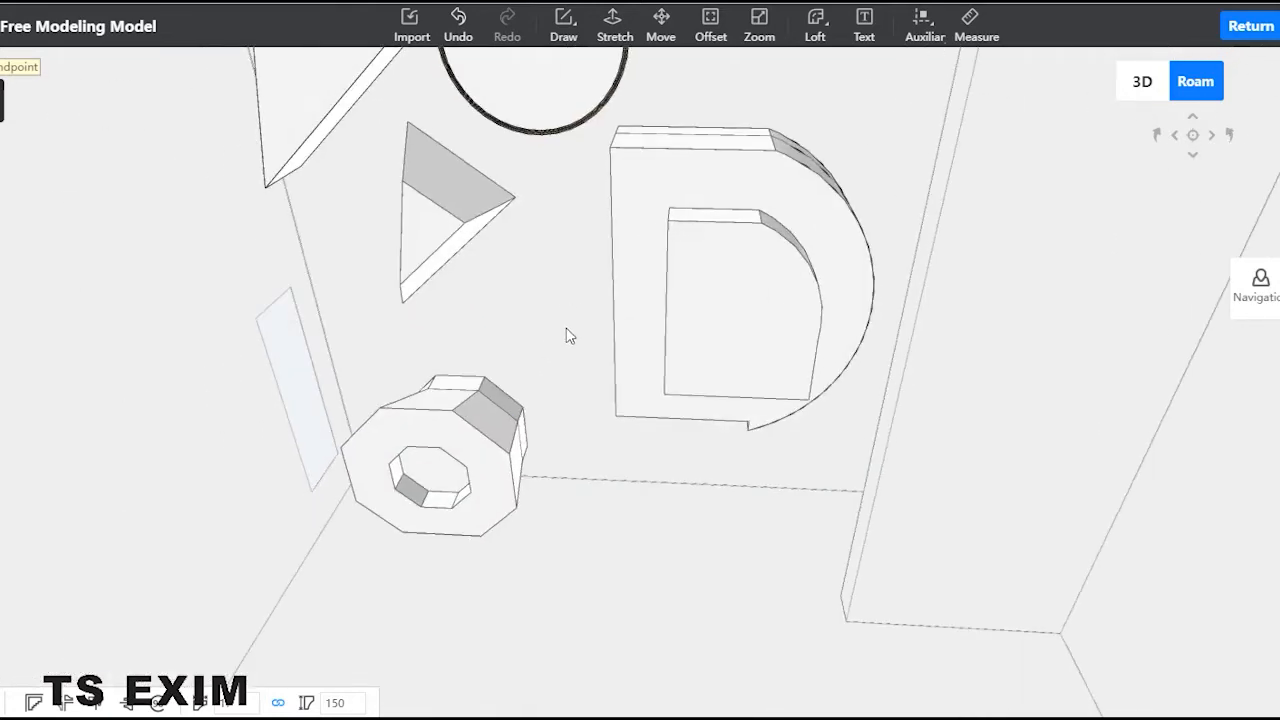
middle_click_drag(566, 329, 613, 575)
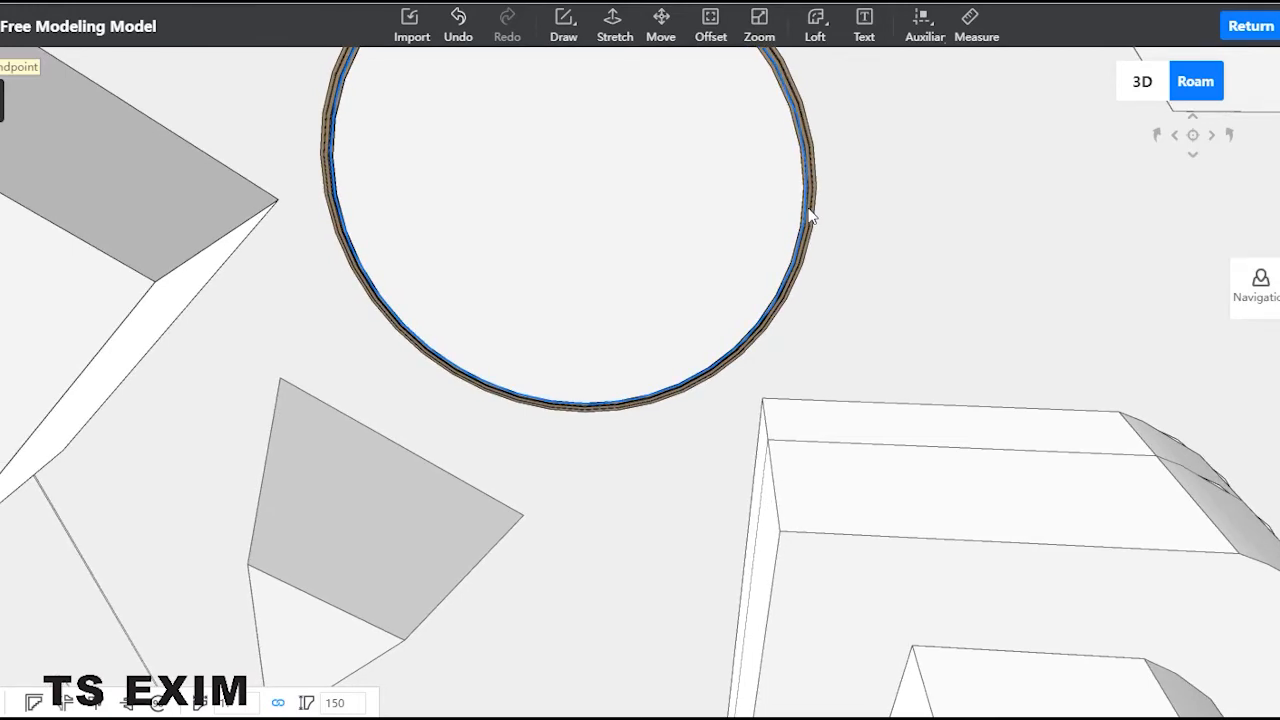
key("Escape")
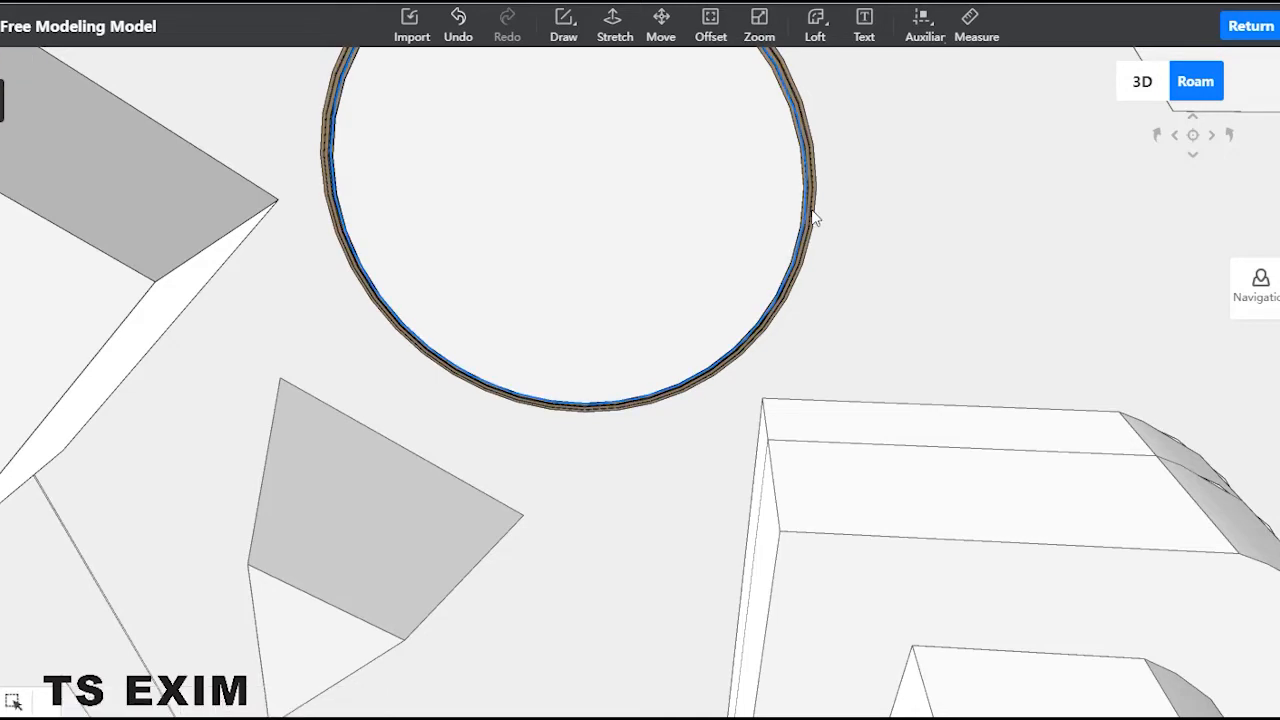
double_click(812, 211)
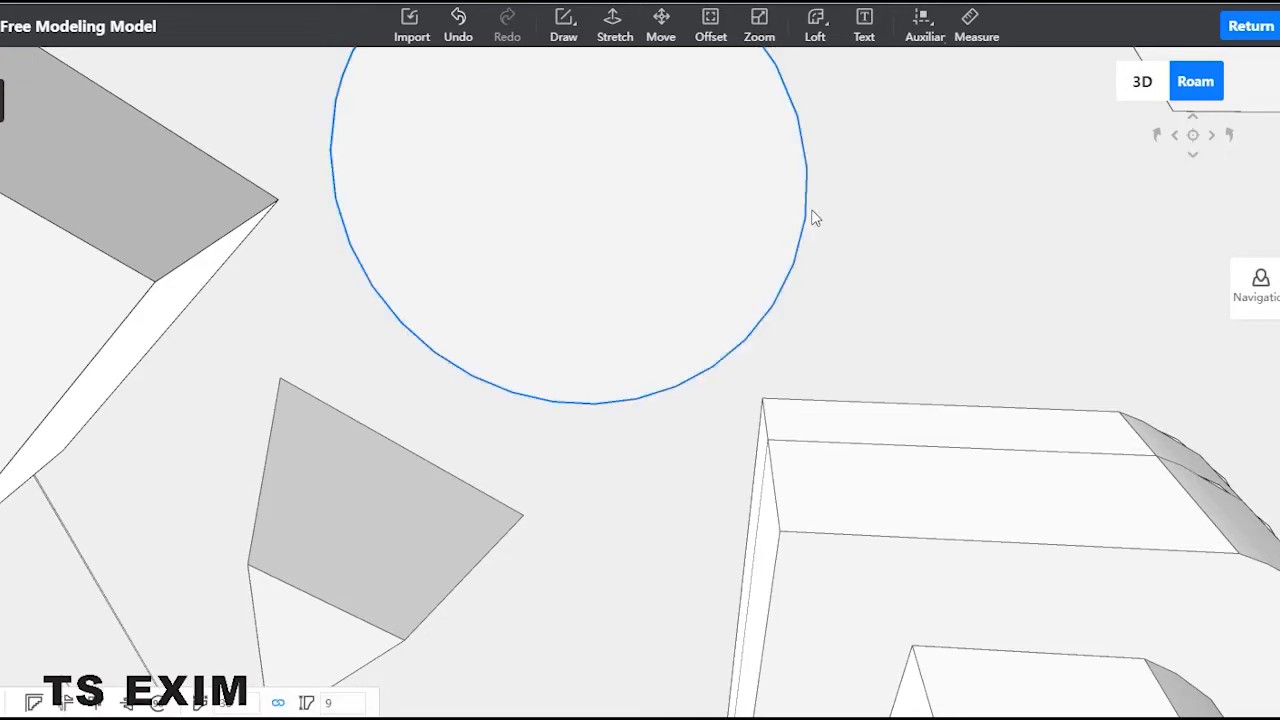
scroll(812, 218, "down", 5)
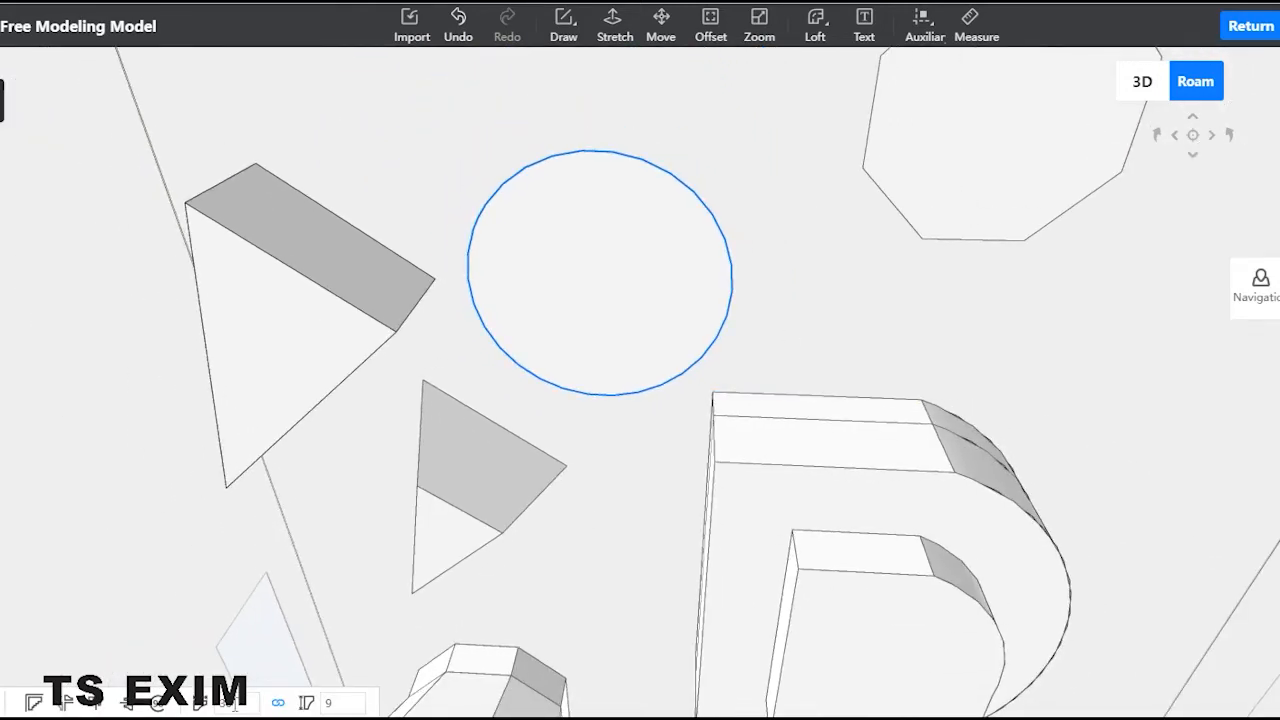
key("Escape")
Step: Try to add the model text "abc" with the second Siyuan text type, medium font and a text height of 300
scroll(494, 354, "down", 5)
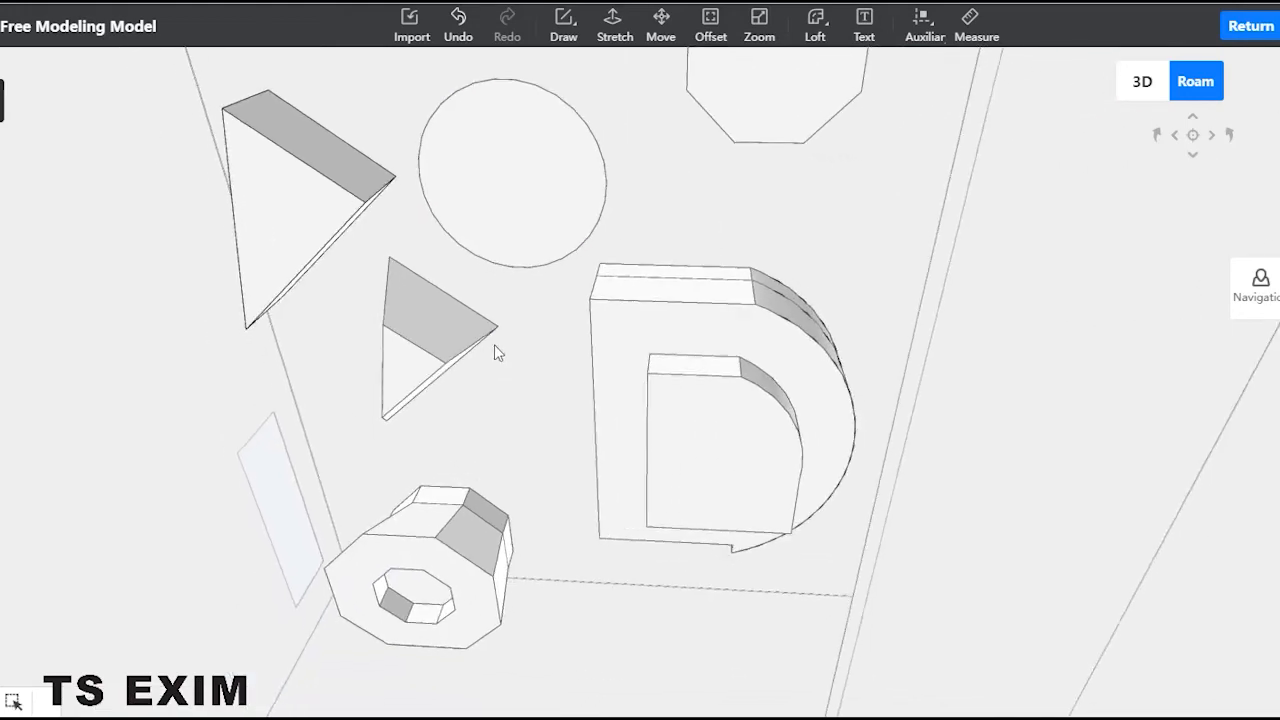
left_click_drag(506, 367, 871, 17)
left_click(863, 25)
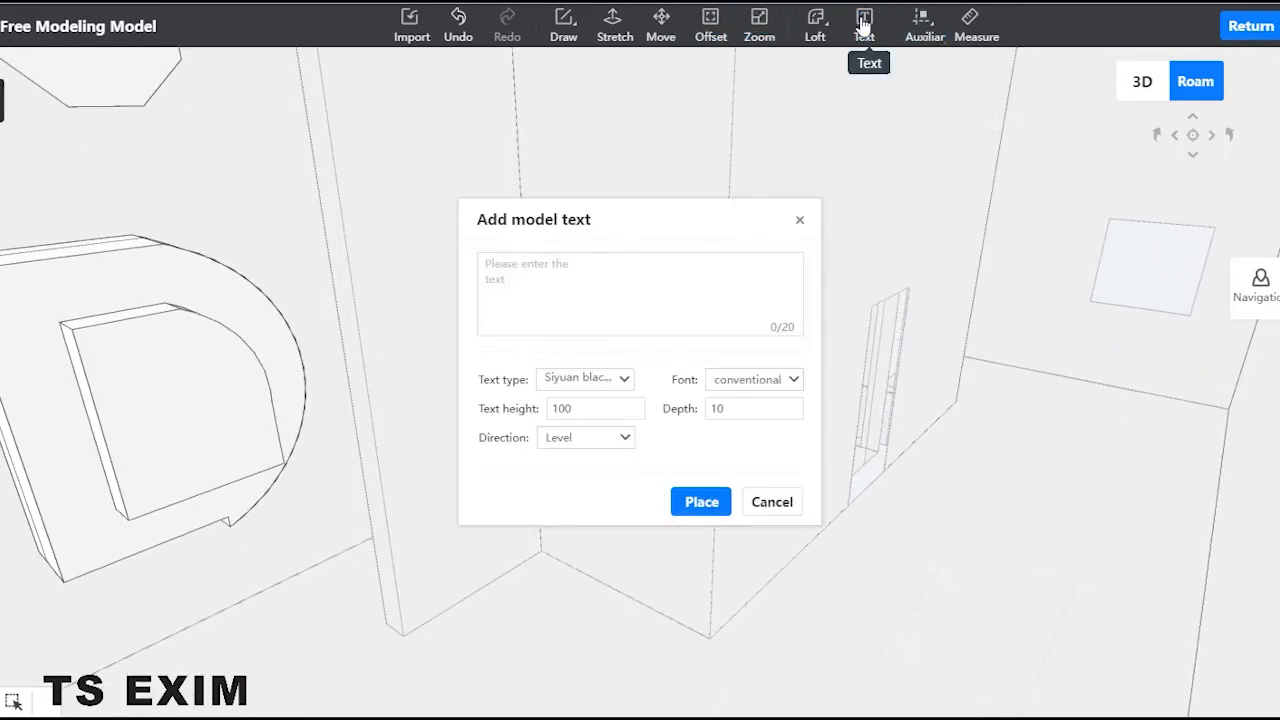
left_click(556, 291)
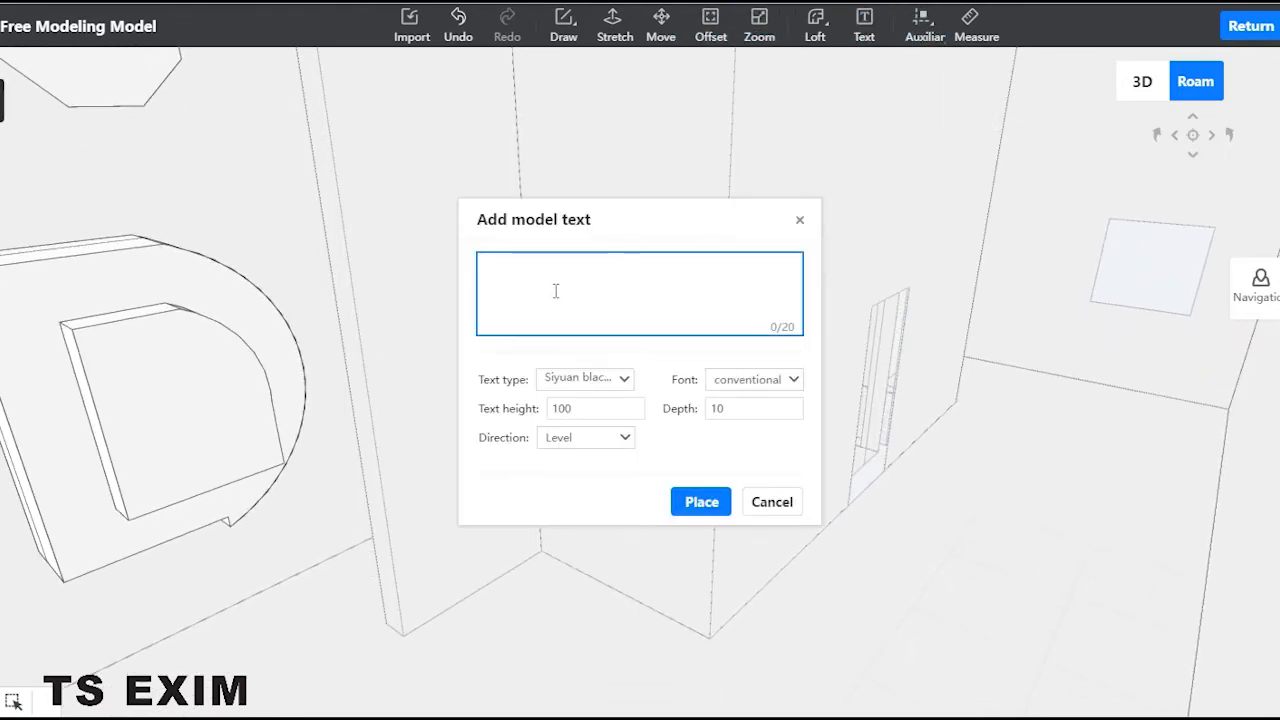
left_click(622, 379)
left_click(612, 431)
left_click(754, 386)
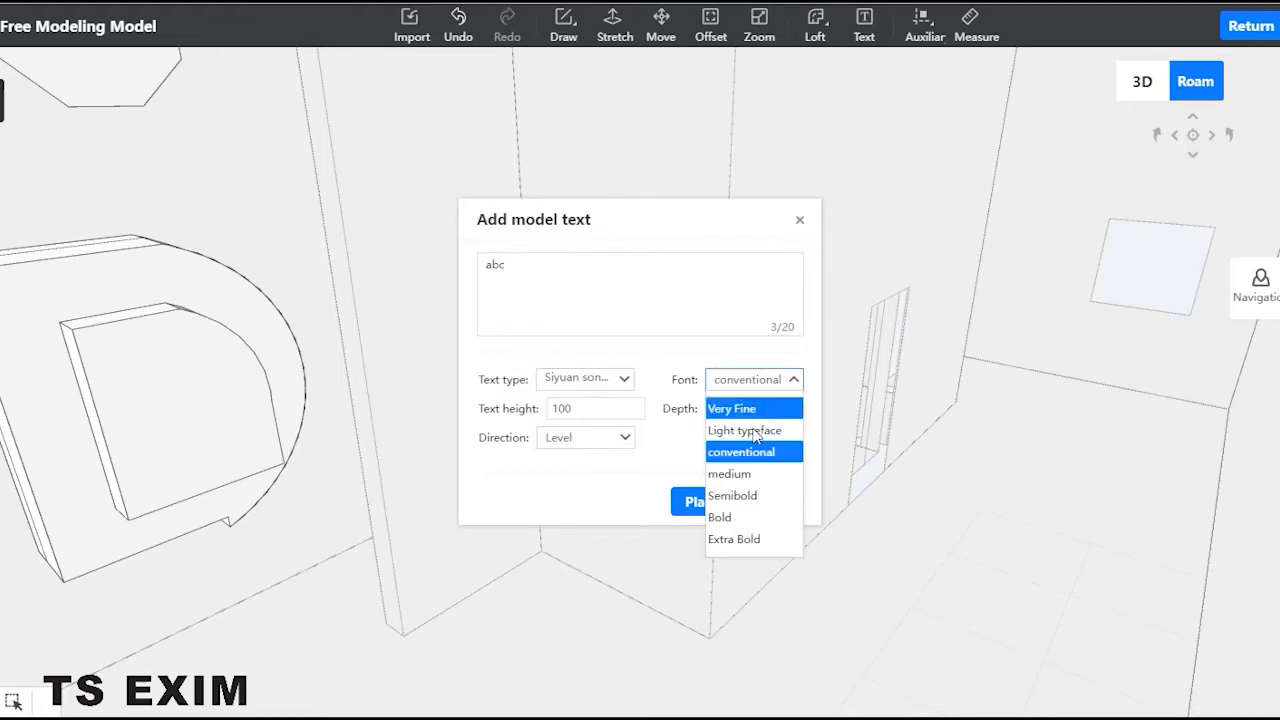
left_click(736, 472)
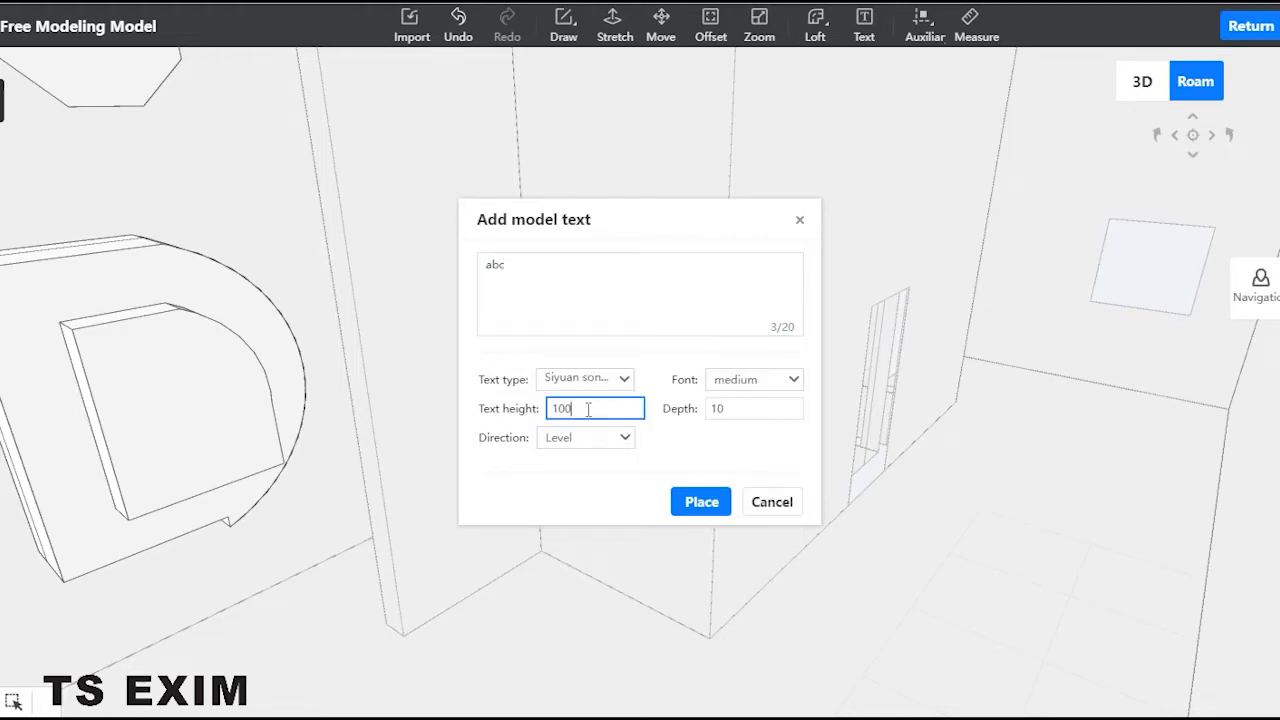
type("300")
left_click(712, 508)
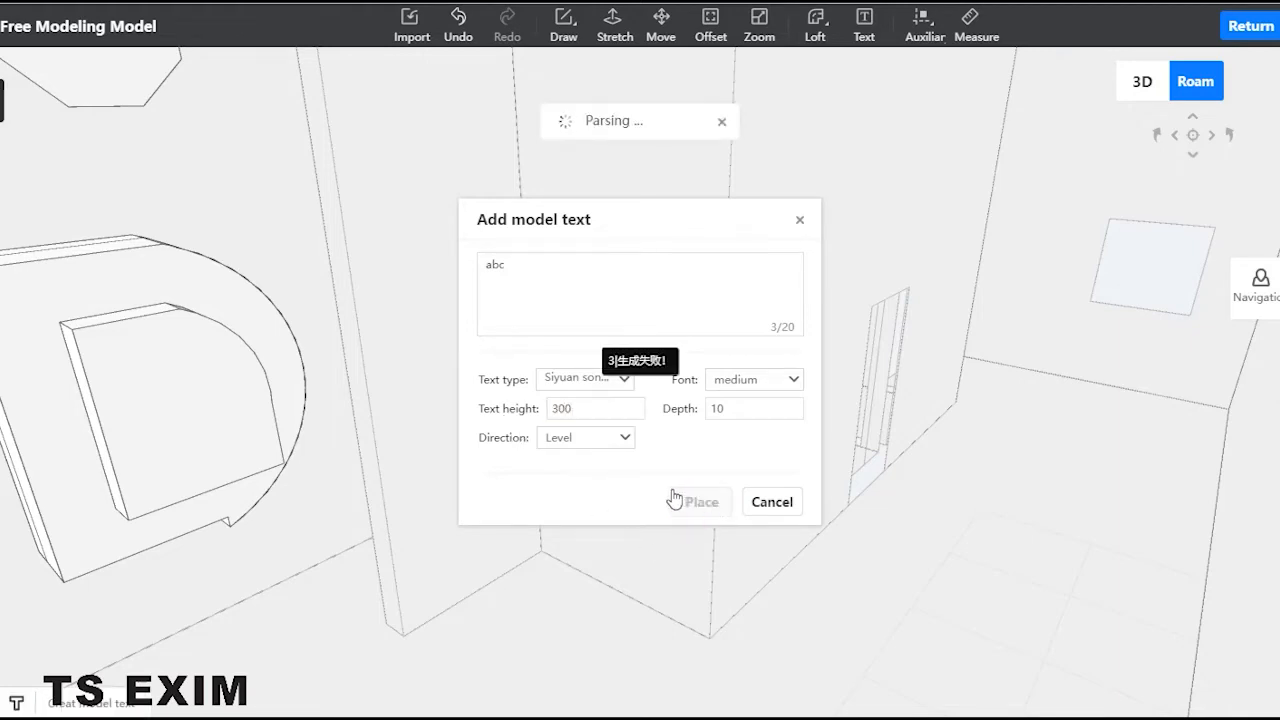
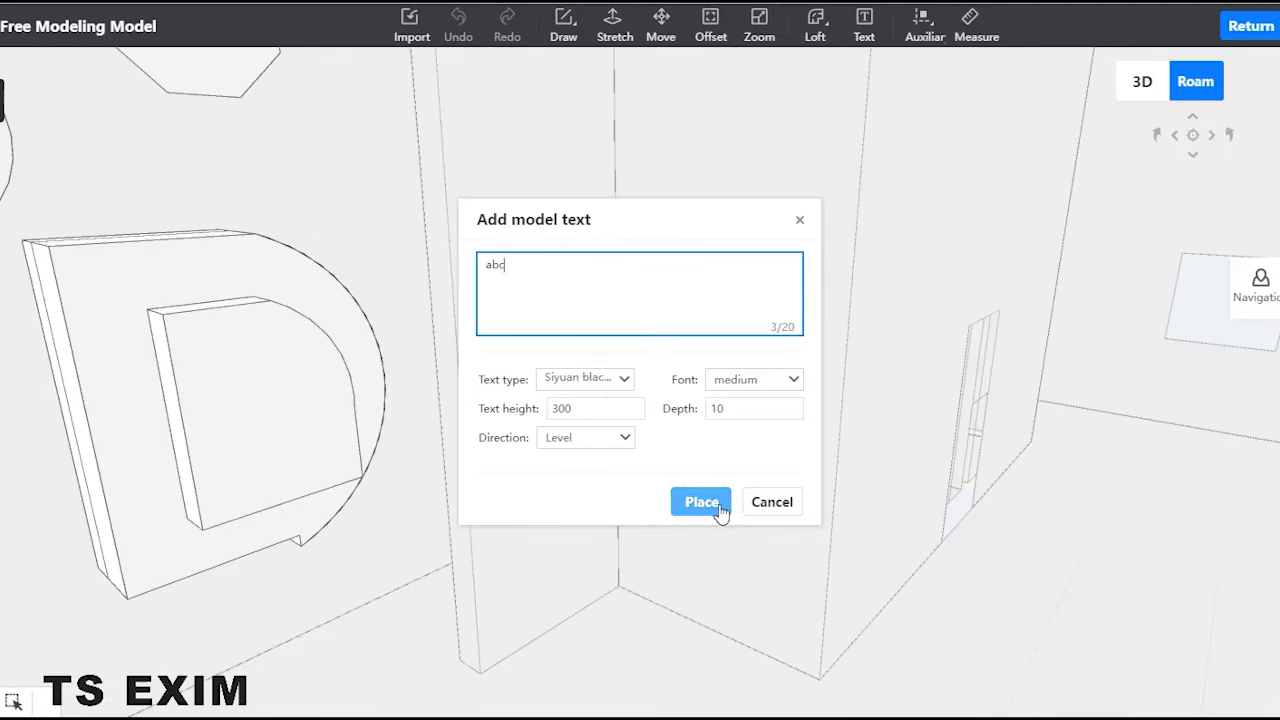
Step: Place the horizontal "abc" text in Siyuan black, medium, height 300 and depth 10, on the wall face beside the inner corner
left_click(719, 508)
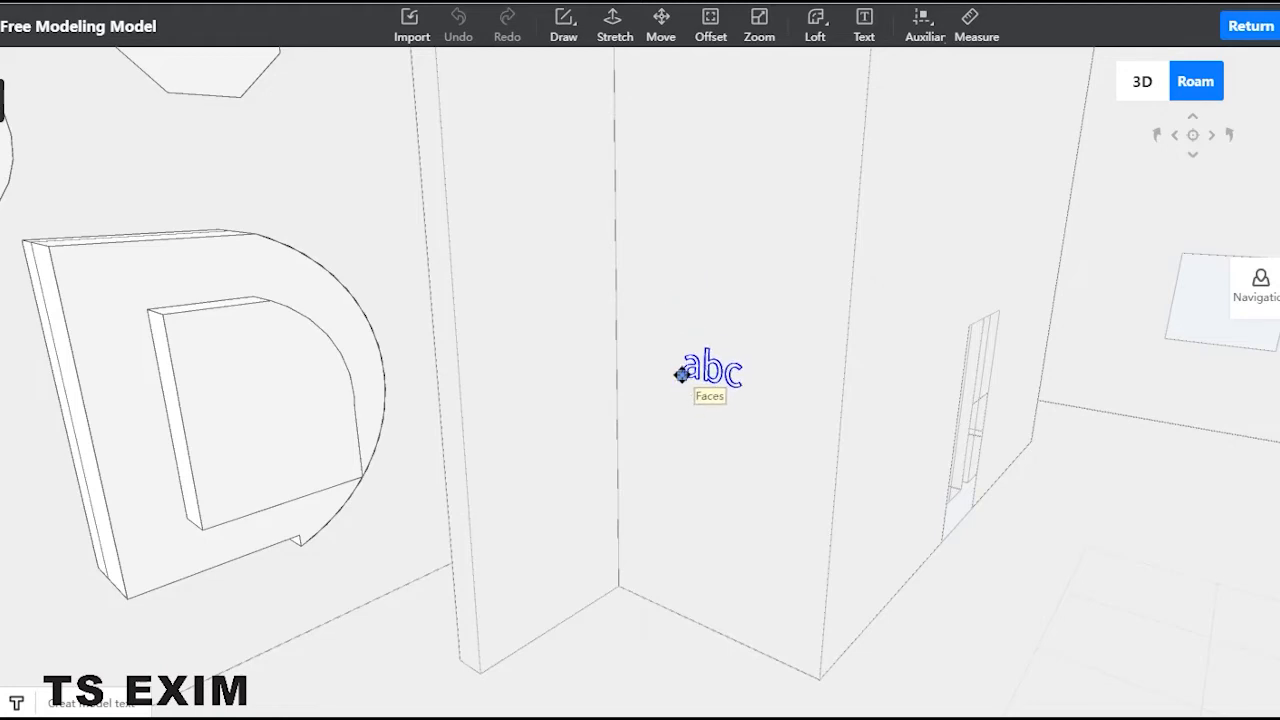
left_click(682, 378)
scroll(775, 350, "up", 3)
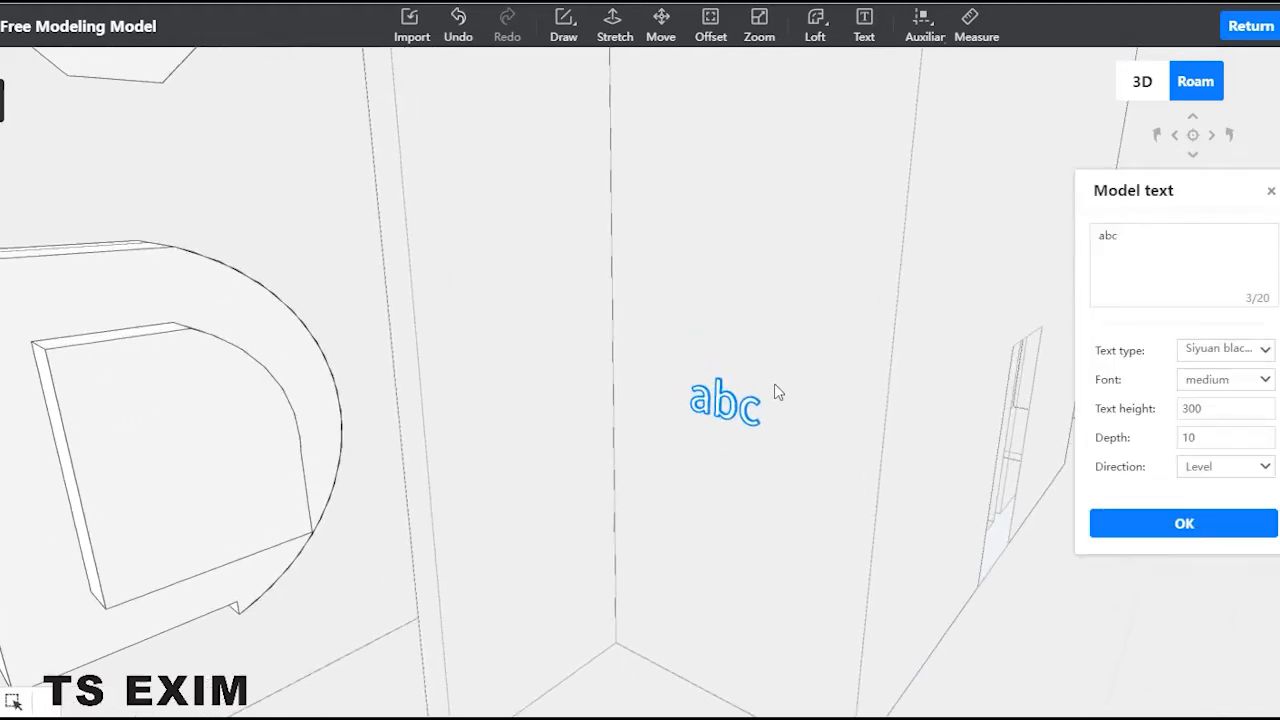
left_click(774, 385)
left_click(725, 405)
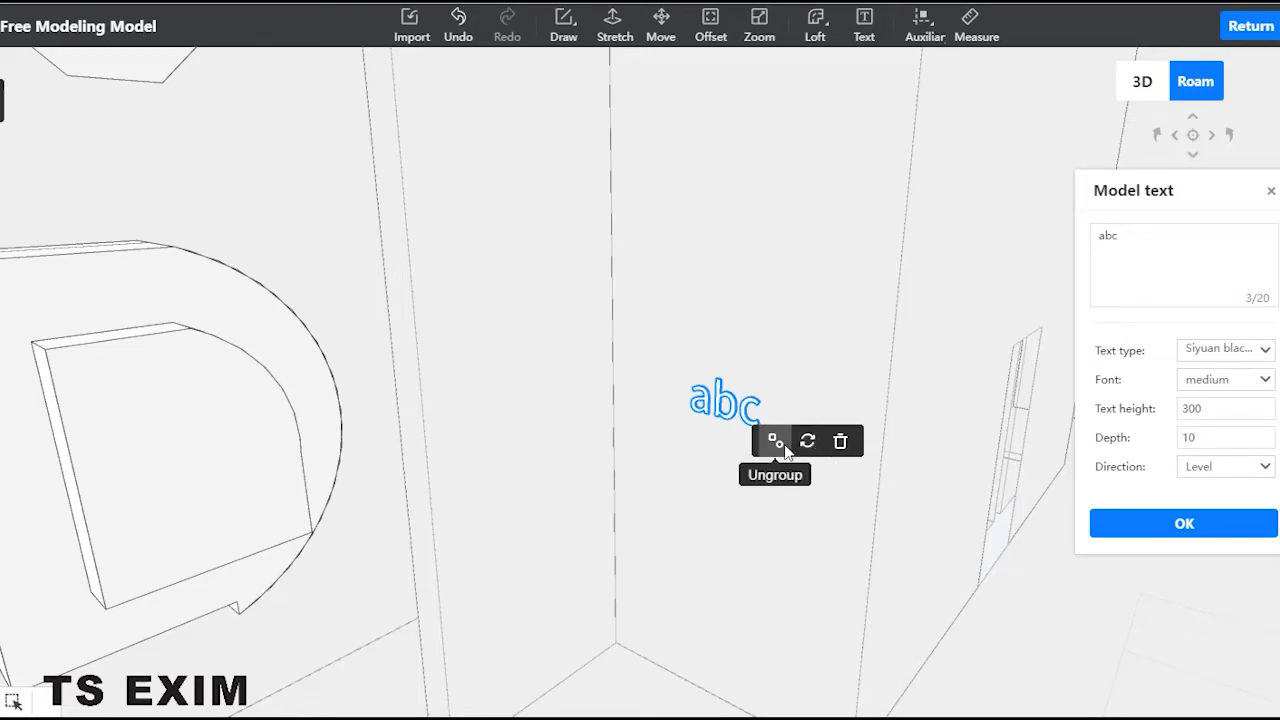
left_click(1272, 193)
Step: Add two crossing auxiliary lines on the floor, offset 1000 and about 1200 from the two wall base edges, and clear all auxiliary lines
left_click_drag(762, 336, 820, 197)
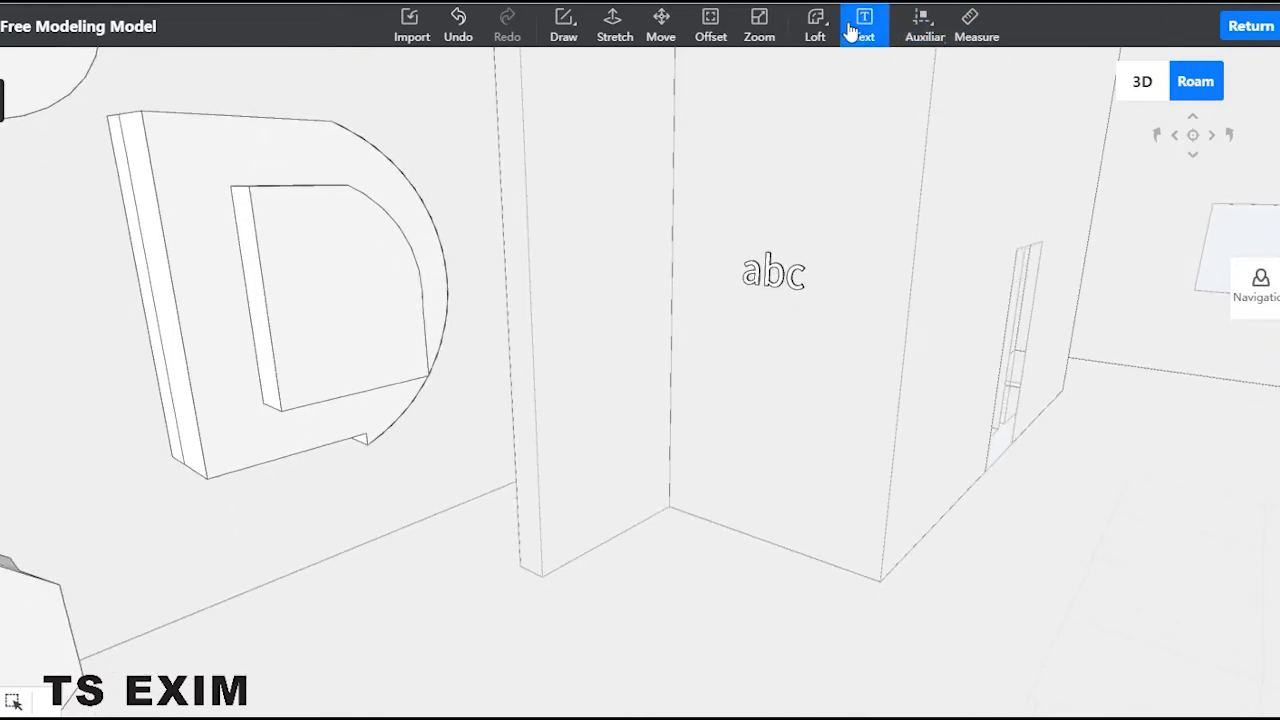
mouse_move(920, 25)
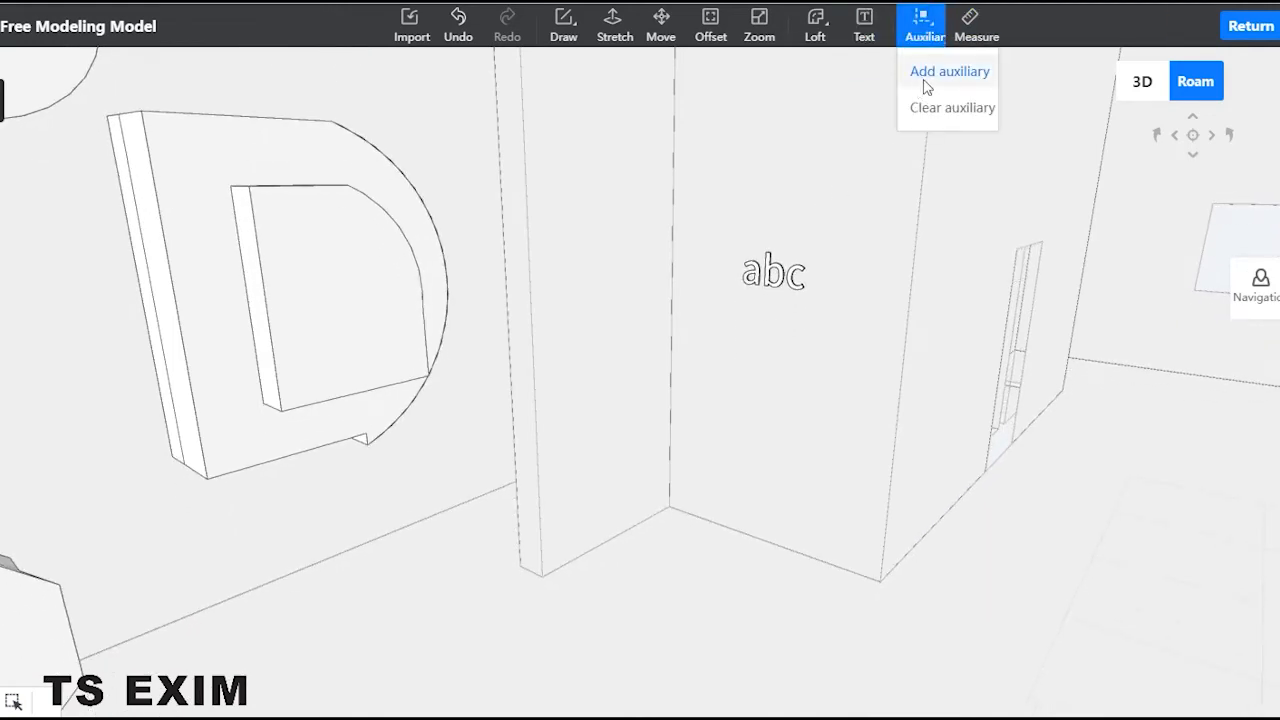
left_click(948, 72)
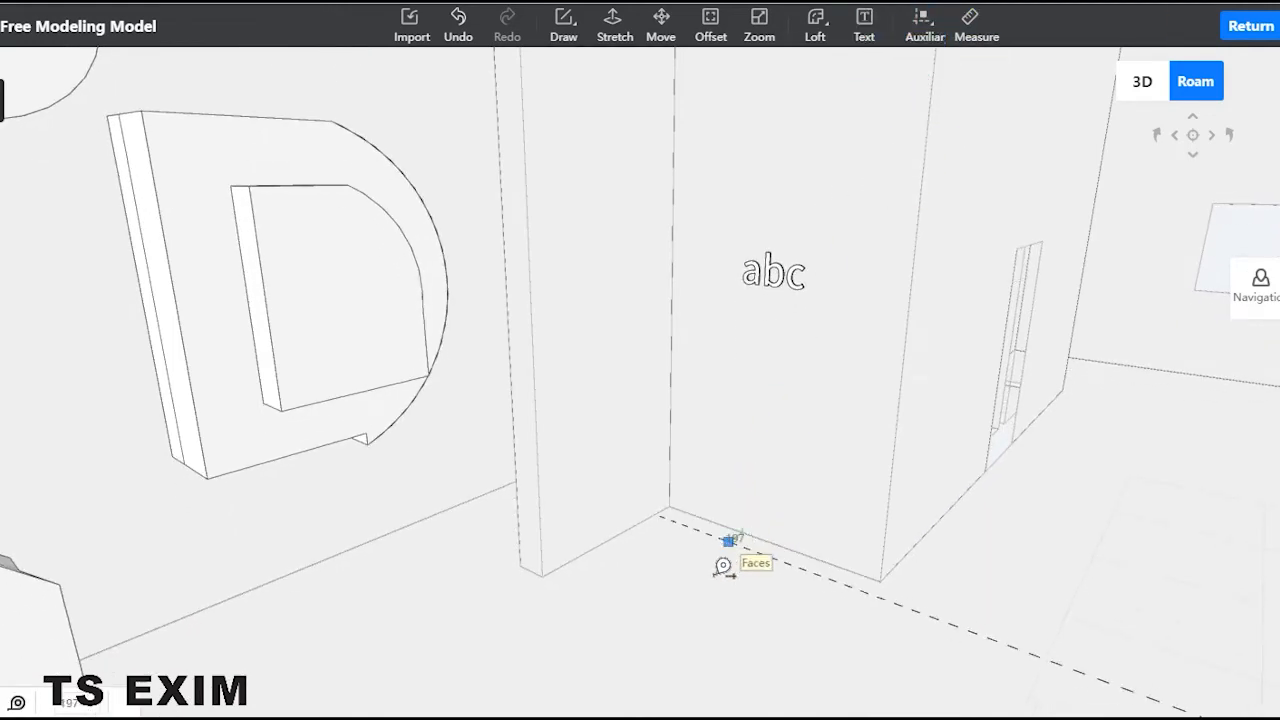
left_click(772, 544)
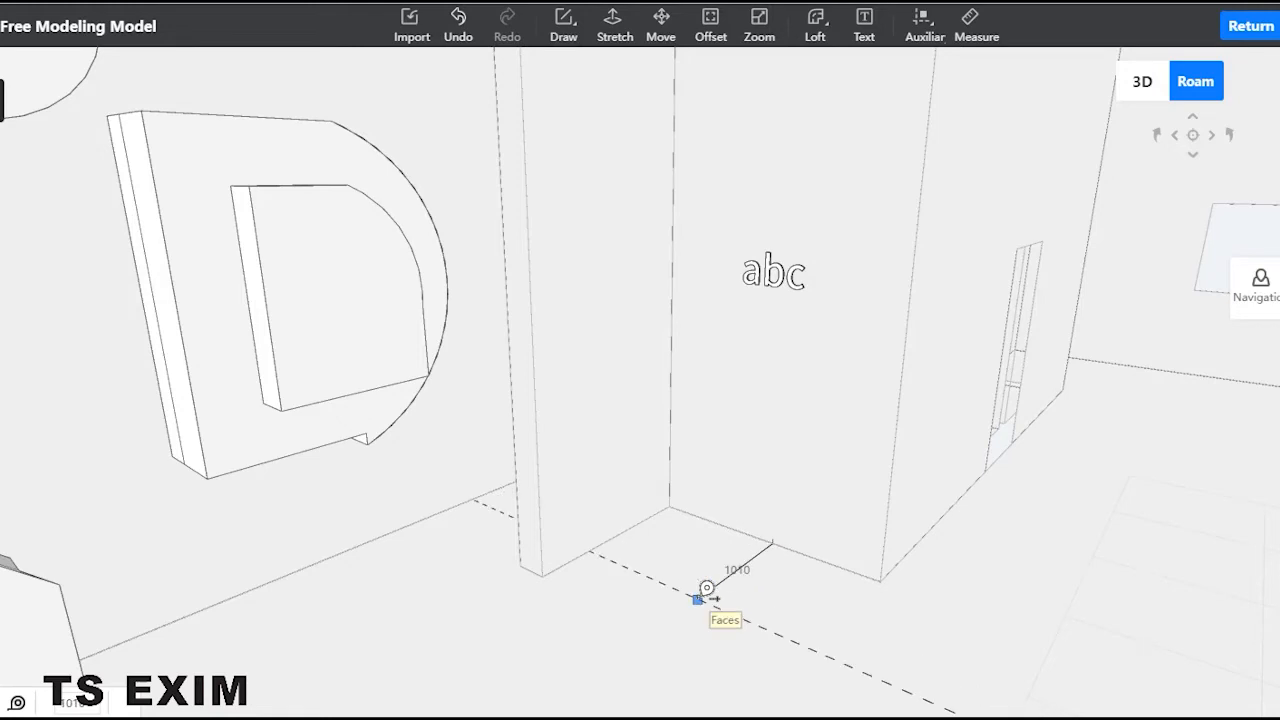
left_click(706, 590)
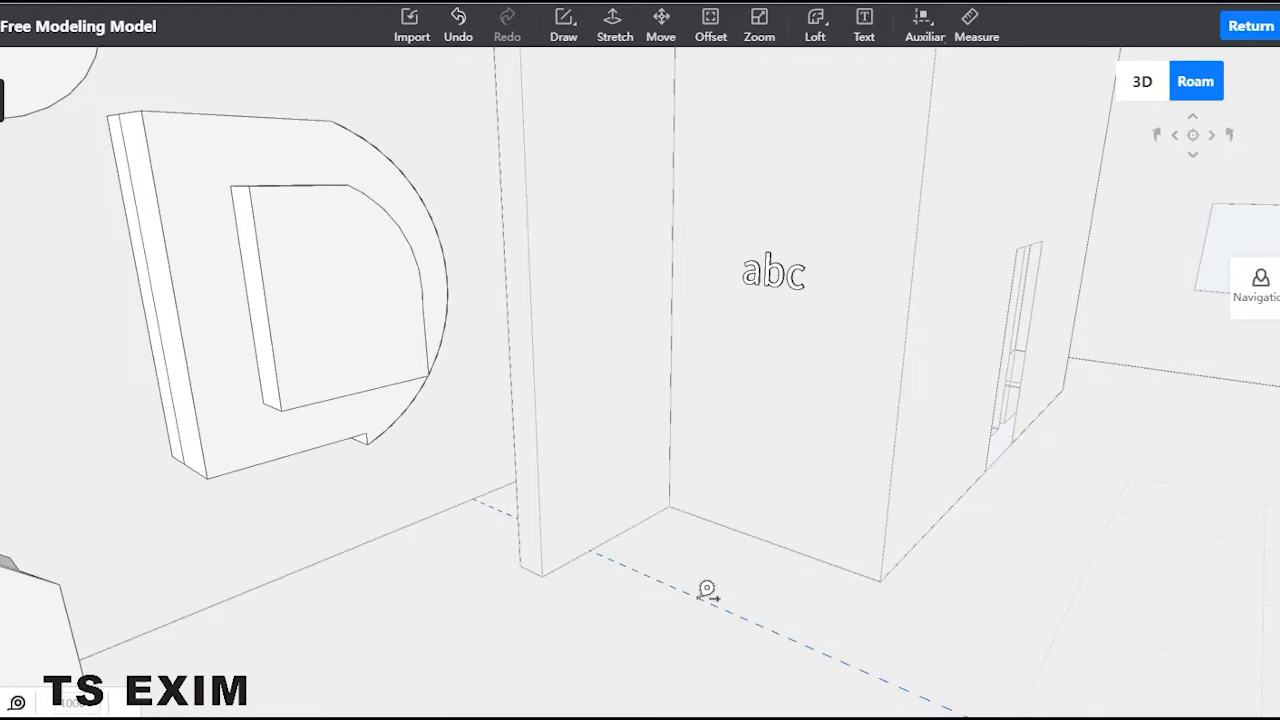
left_click(600, 545)
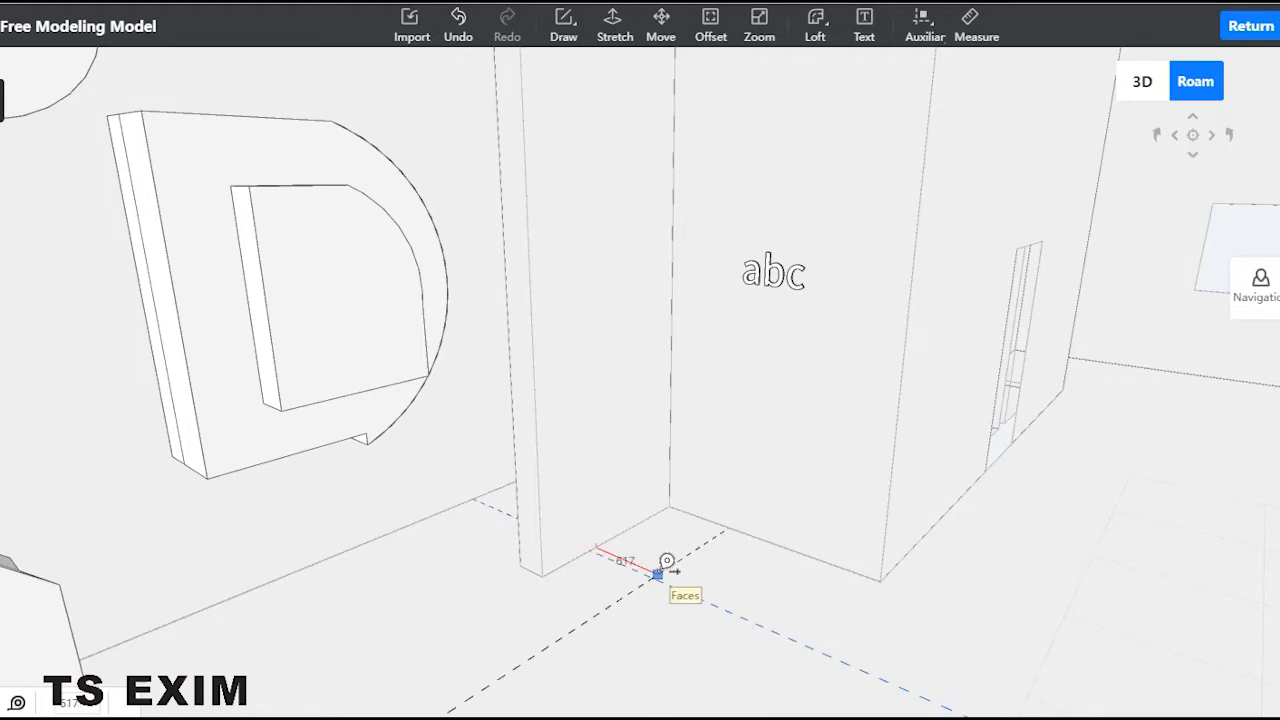
left_click(659, 570)
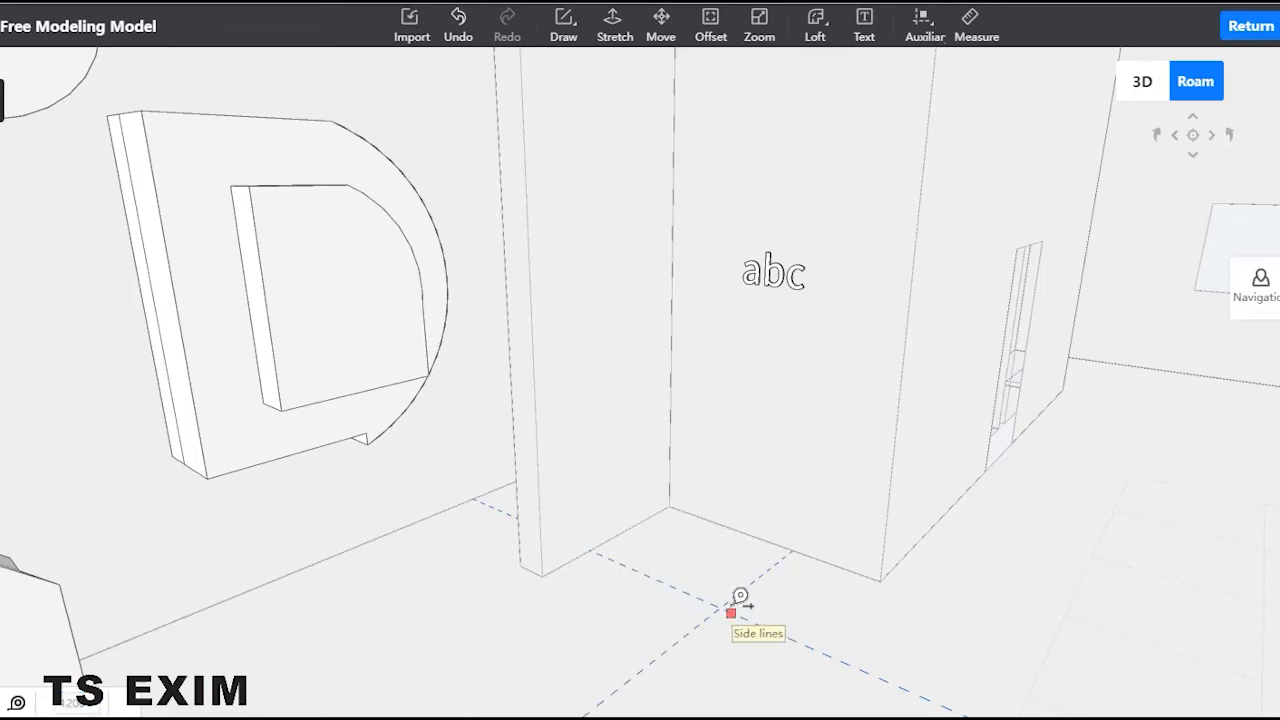
key("Escape")
left_click(933, 40)
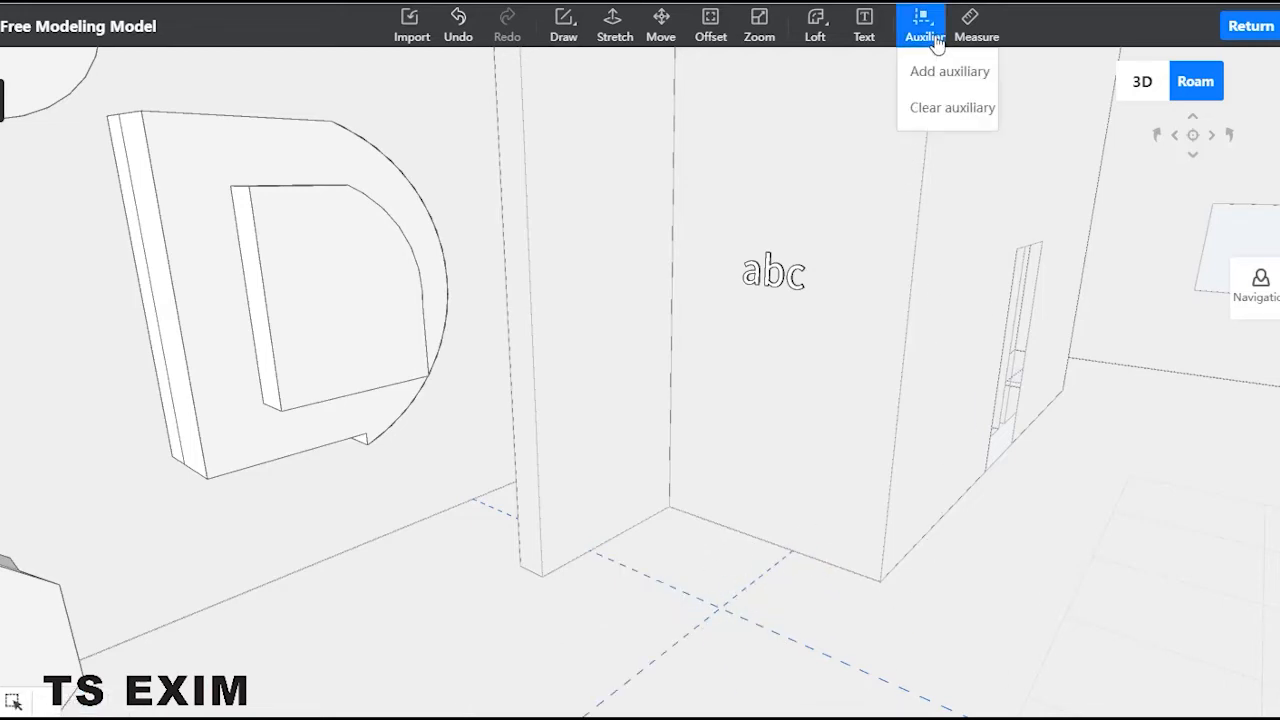
left_click(932, 110)
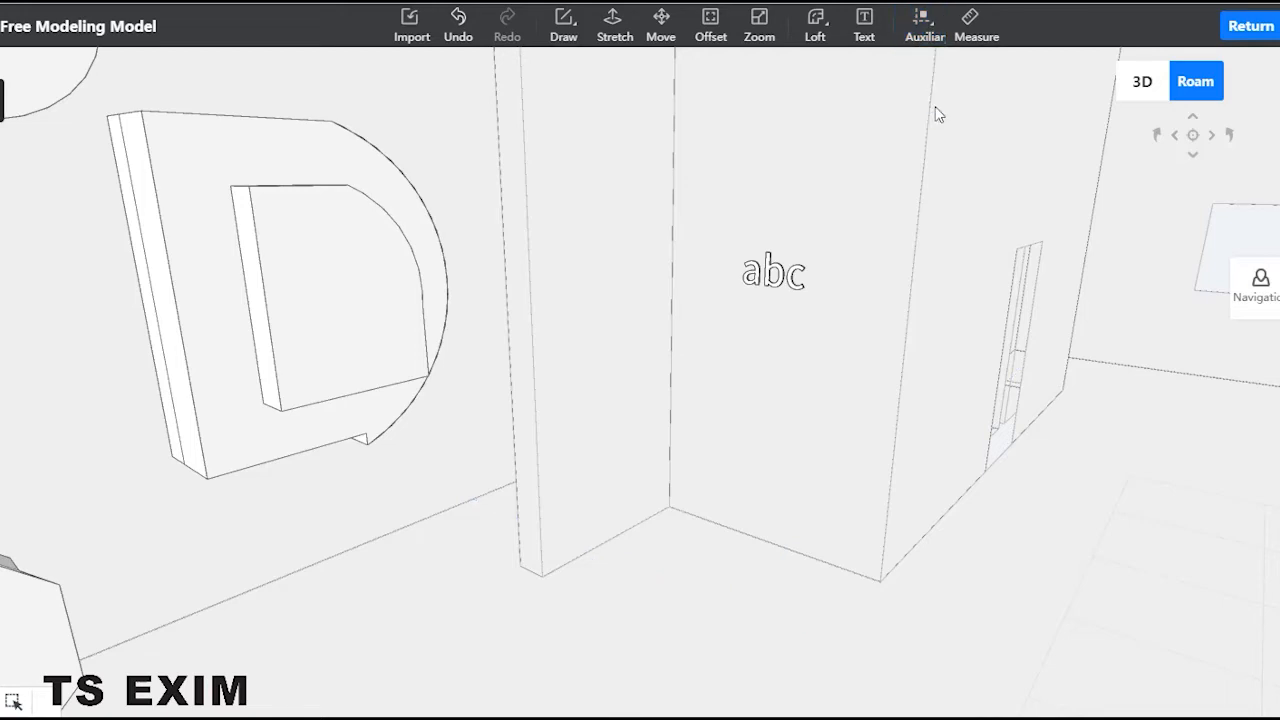
Step: Measure the straight vertical edges of the inner and outer D-shaped solids
left_click(962, 30)
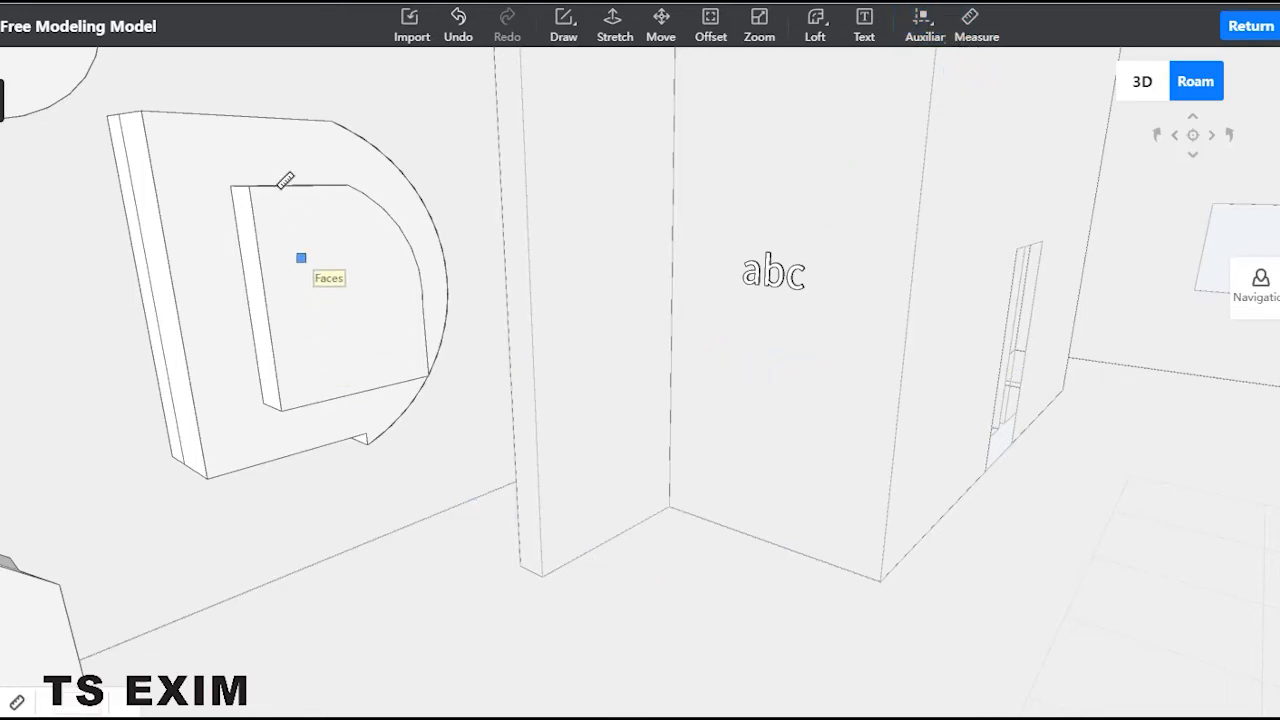
left_click(248, 187)
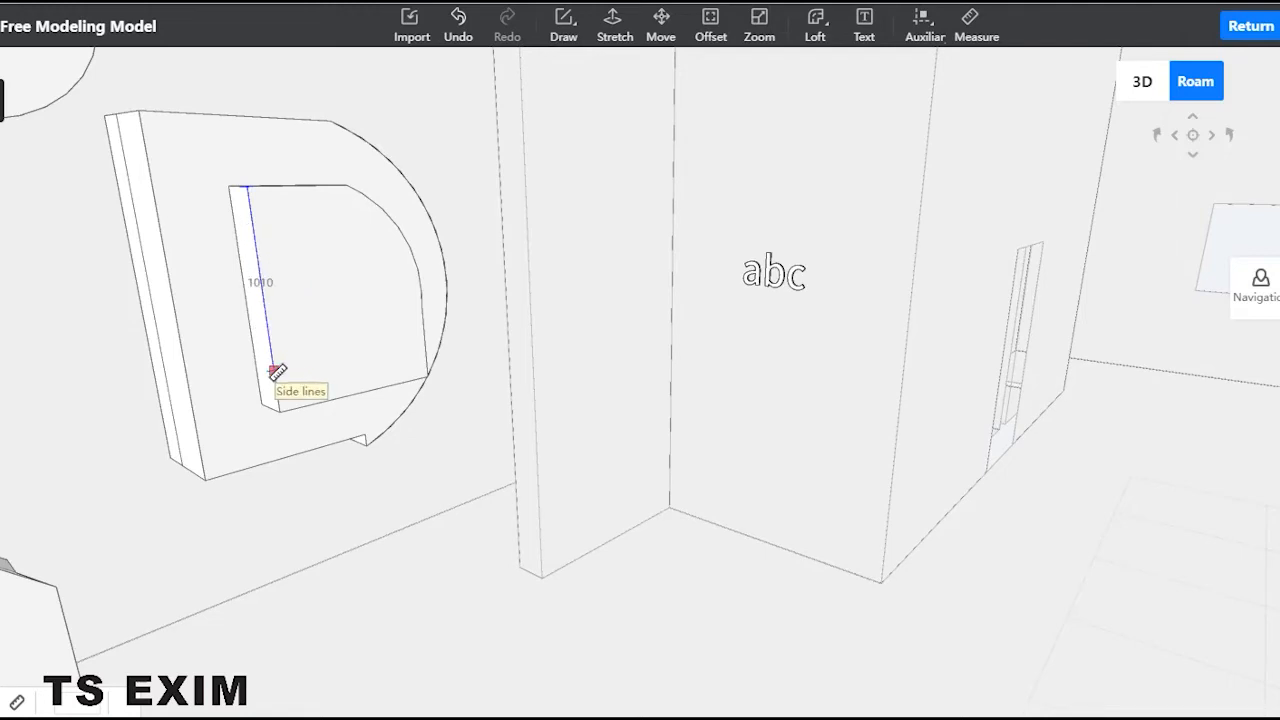
left_click(280, 410)
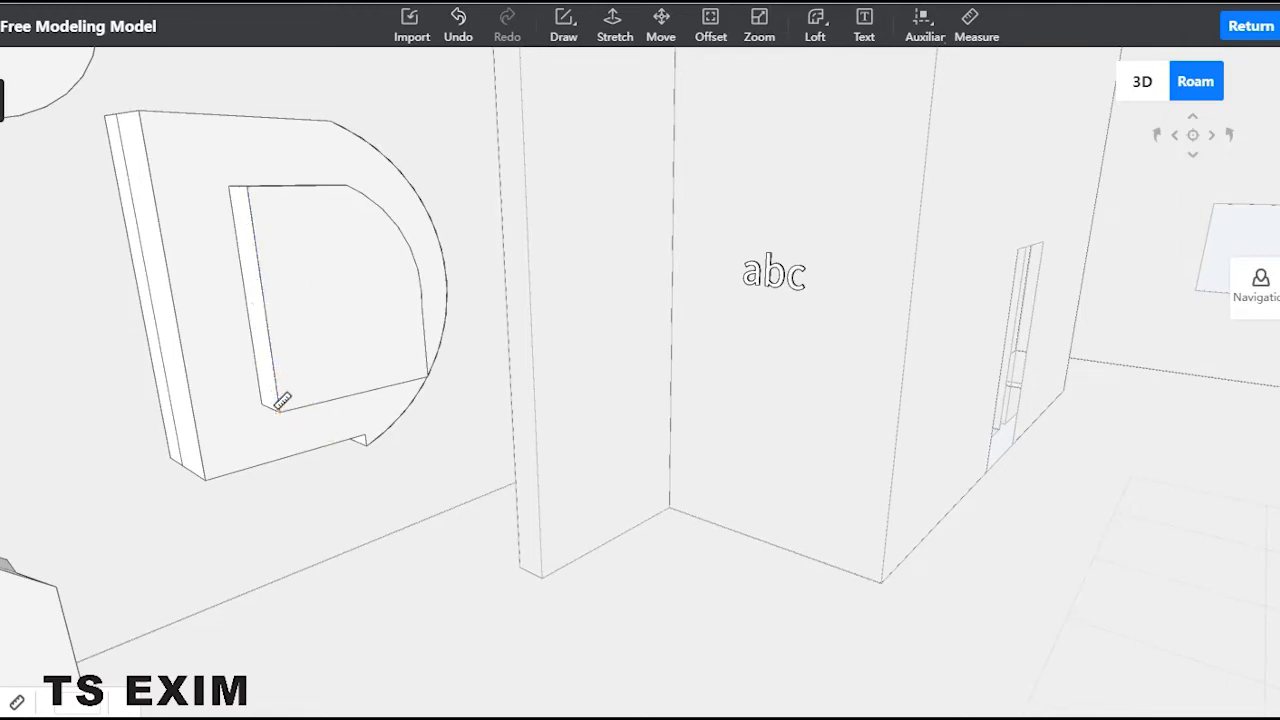
left_click(138, 110)
left_click(203, 477)
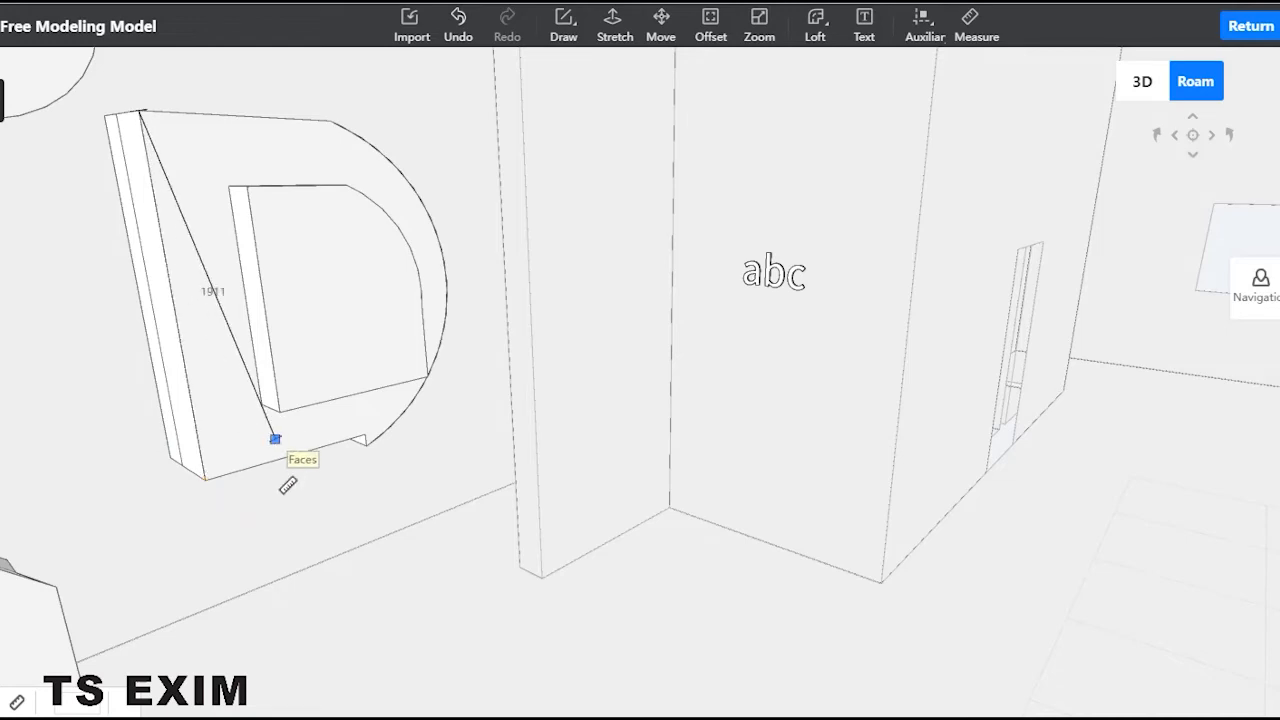
key("Escape")
key("Escape")
Step: Select all the shapes on the wall together with the "abc" text
scroll(368, 504, "down", 3)
scroll(380, 484, "down", 4)
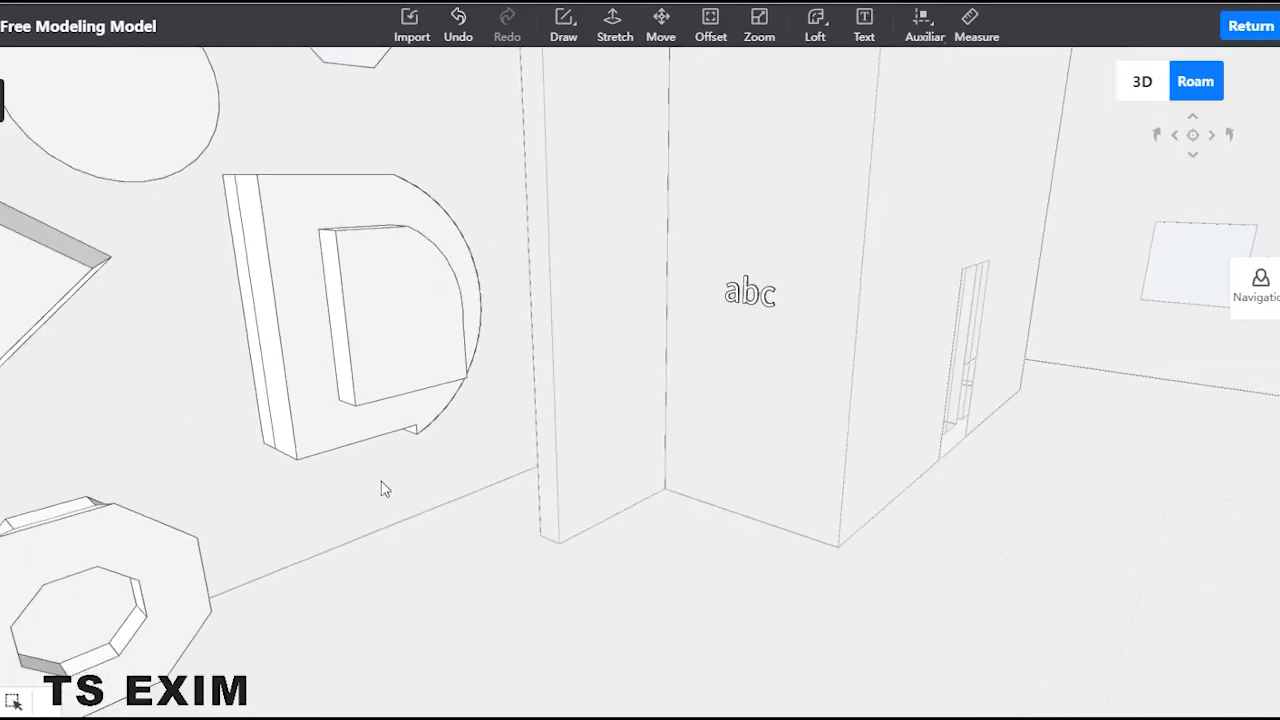
left_click_drag(704, 489, 648, 485)
scroll(648, 485, "down", 3)
left_click_drag(580, 387, 518, 367)
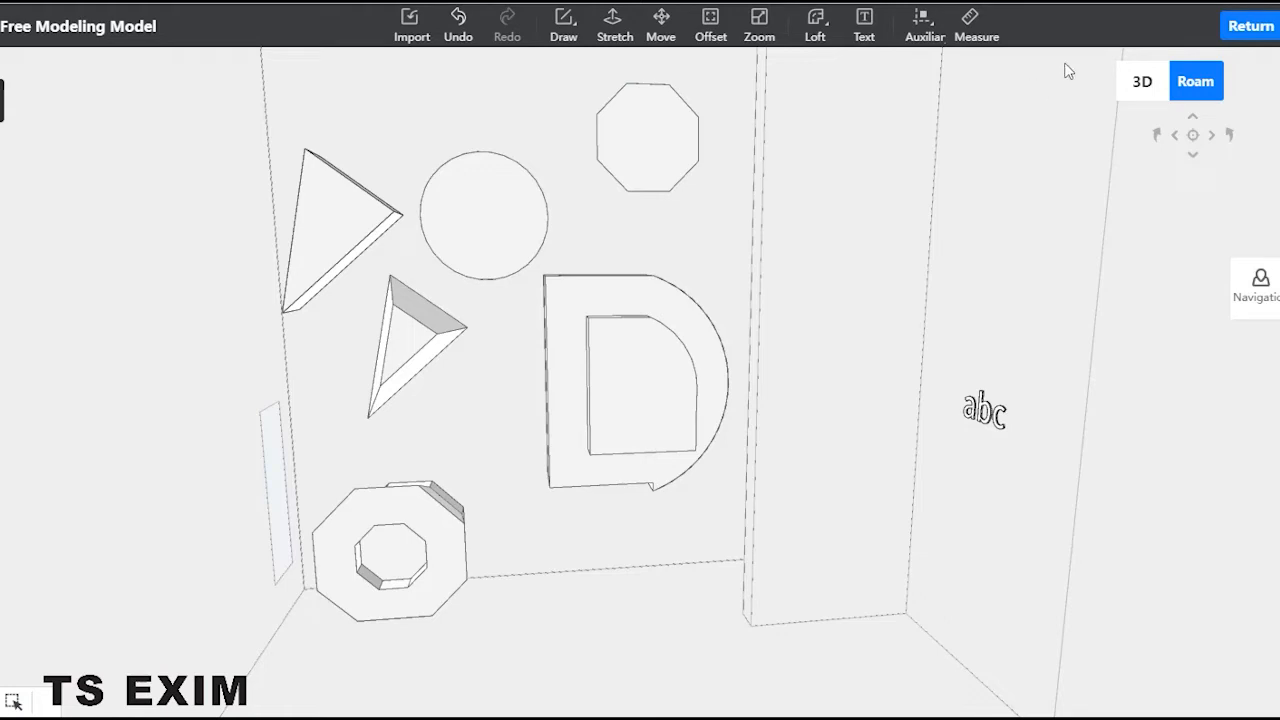
left_click_drag(1066, 64, 142, 660)
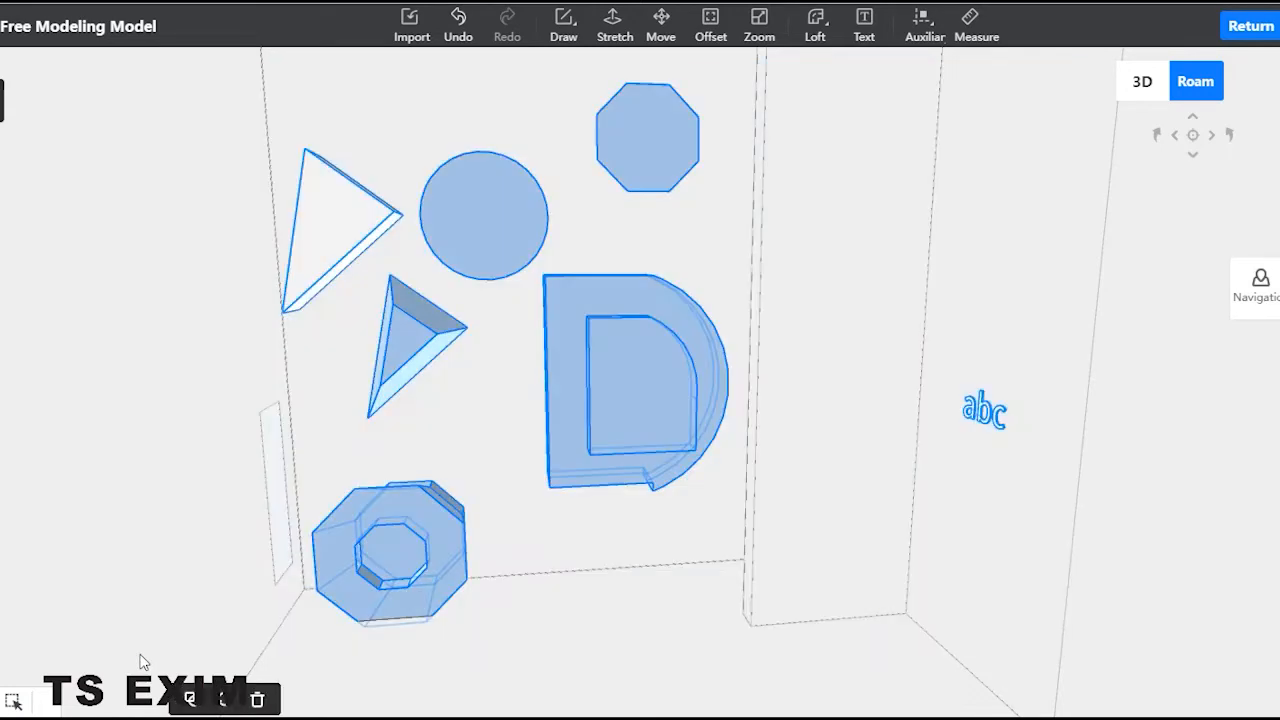
Step: Delete all the selected shapes and the text from the room model
left_click(258, 699)
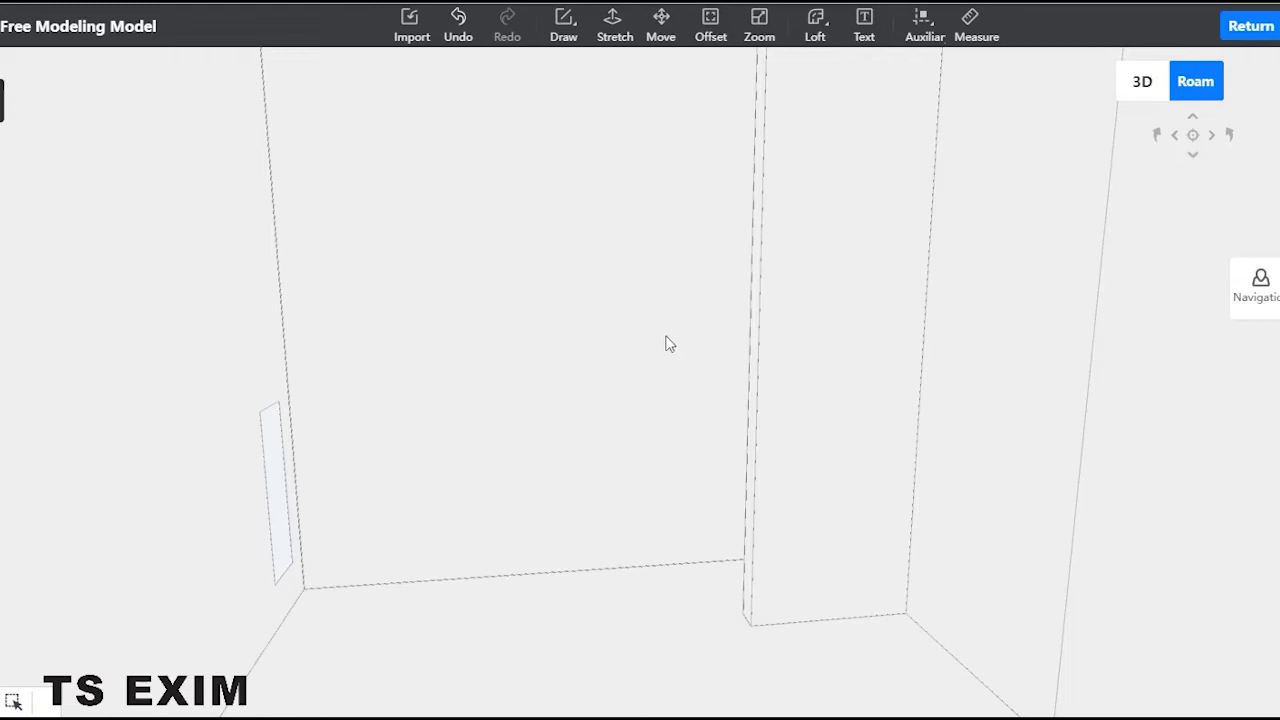
key("e")
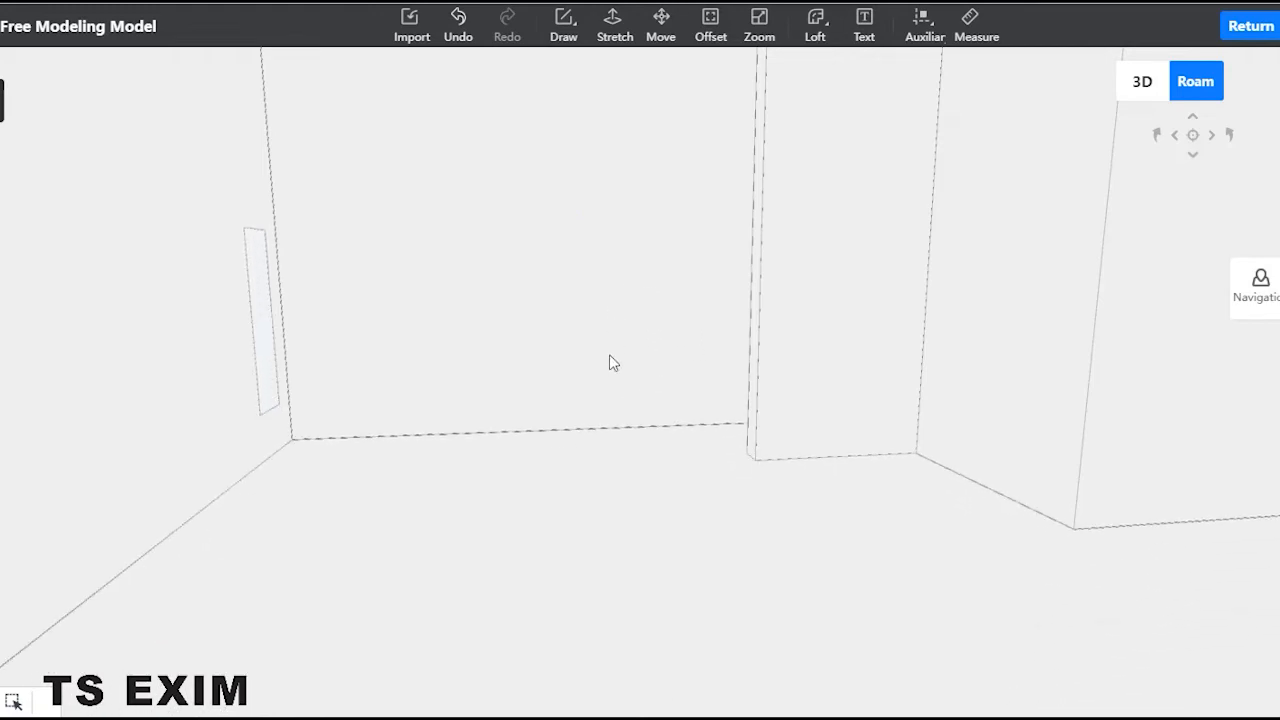
key("w")
right_click_drag(643, 418, 692, 567)
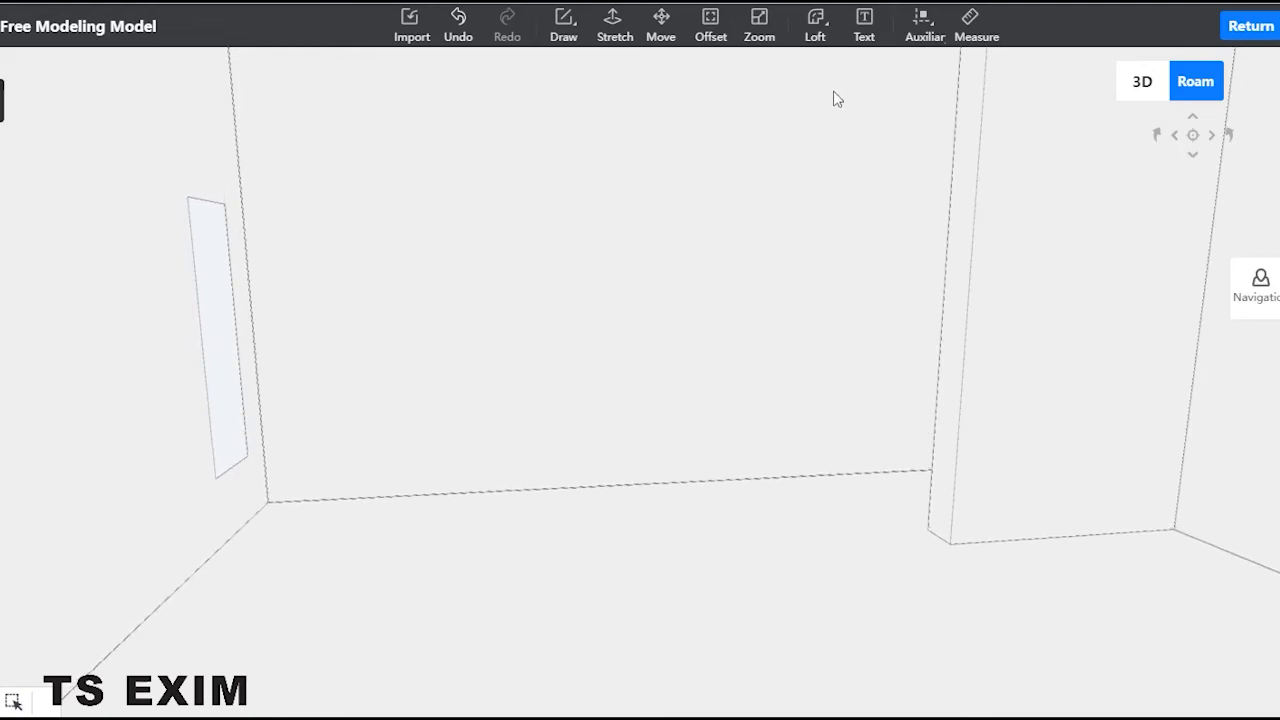
Step: Place an auxiliary guide line on the floor, parallel to the side wall and running through the projecting wall's corners
left_click(925, 37)
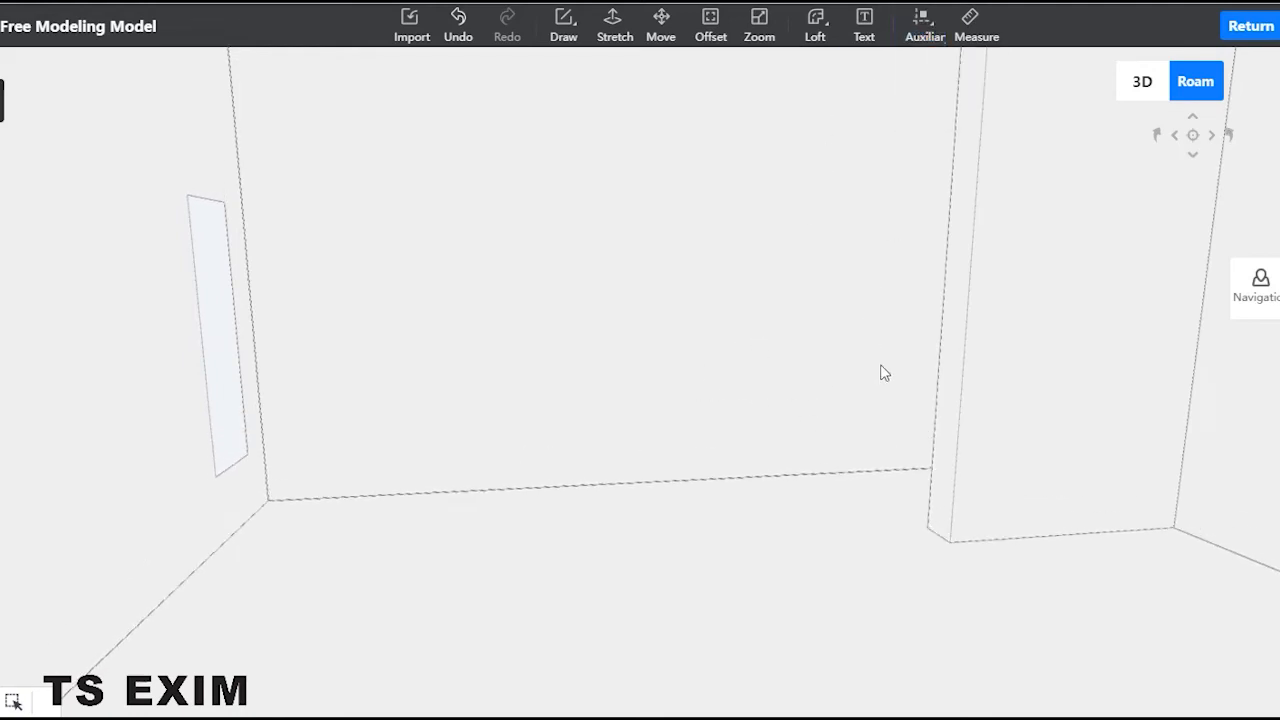
left_click_drag(880, 369, 960, 447)
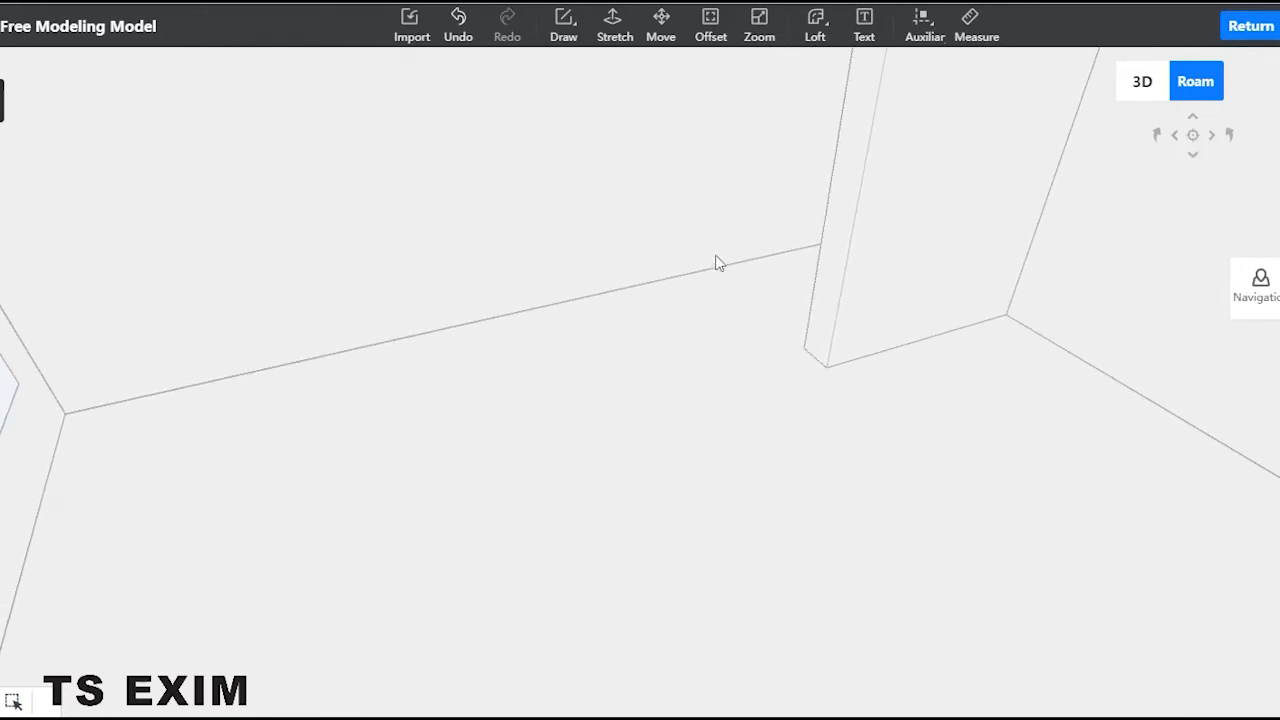
left_click(918, 36)
left_click(920, 70)
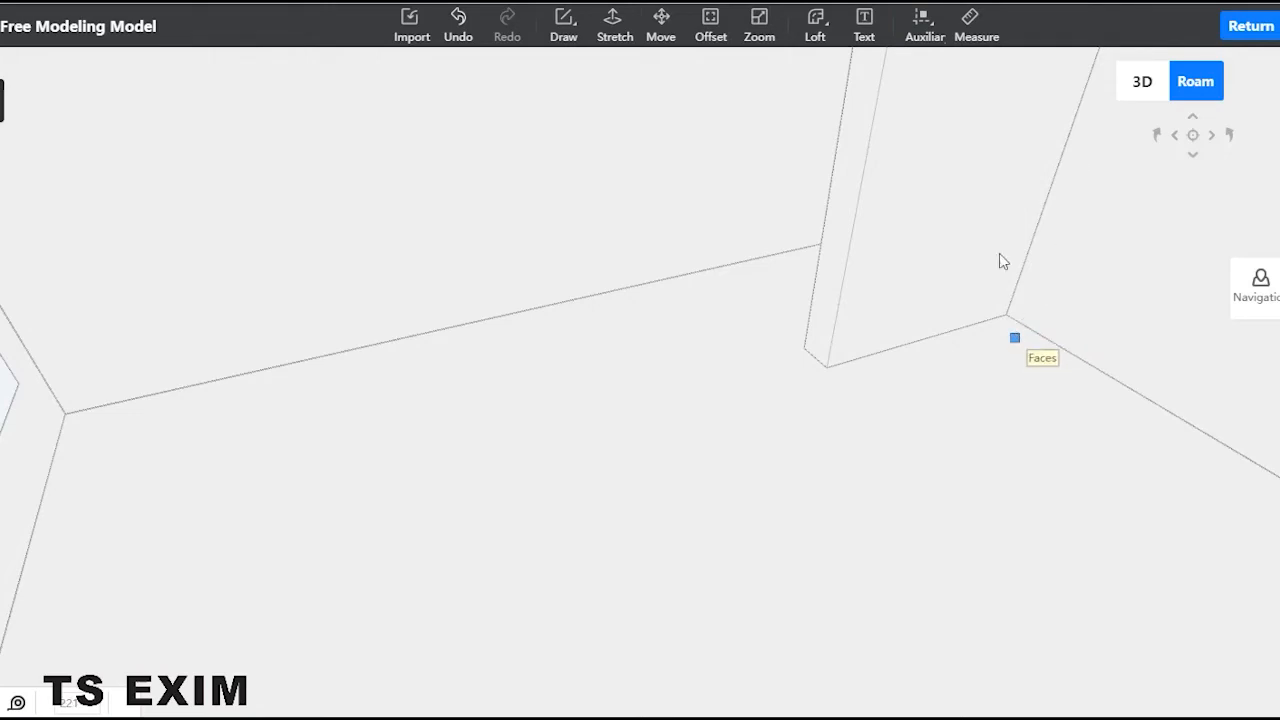
left_click(885, 18)
left_click(921, 22)
left_click(920, 69)
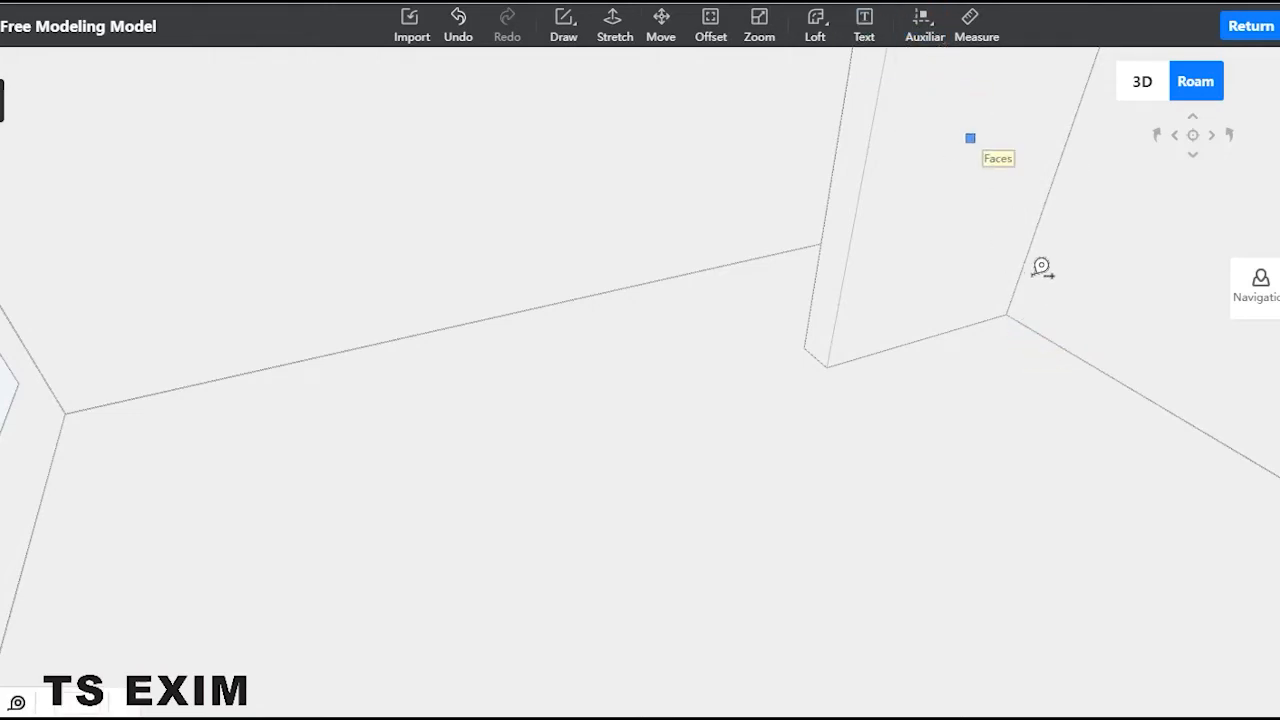
left_click(1008, 321)
left_click(805, 346)
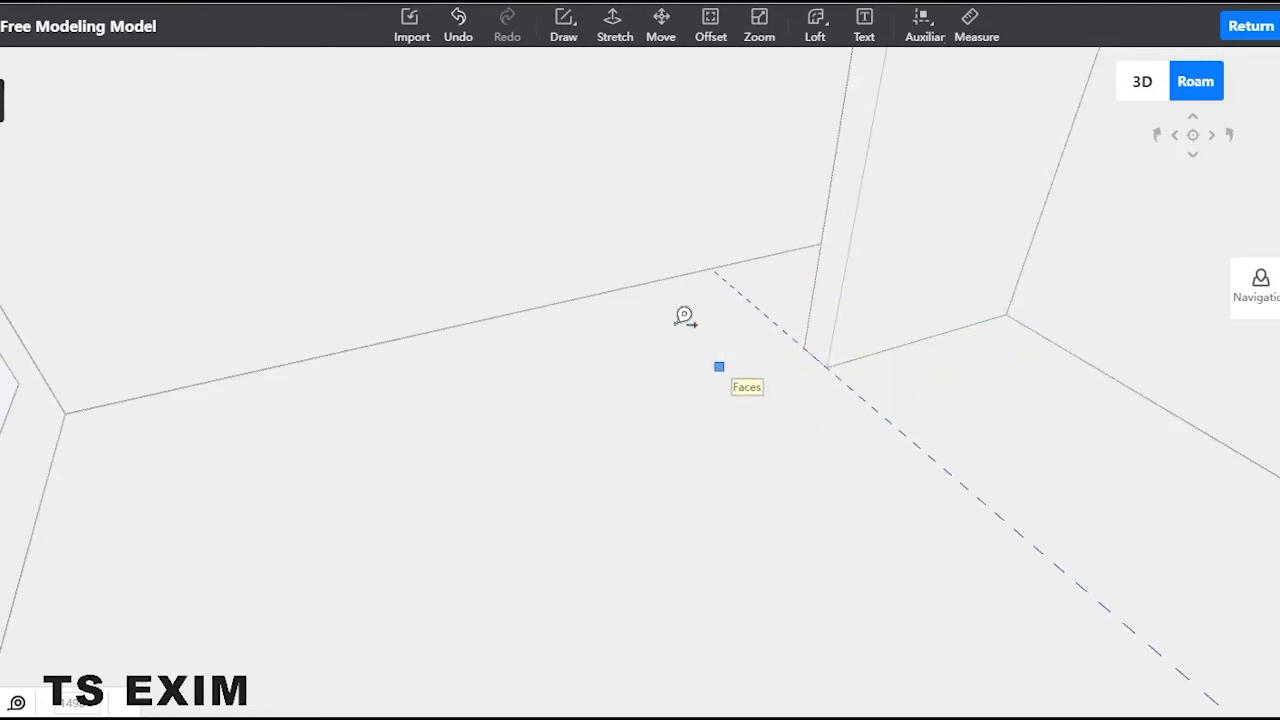
Step: Place two floor guide lines parallel to the back wall at the projecting wall's corners, 1200 from the wall and 240 further out
left_click(658, 281)
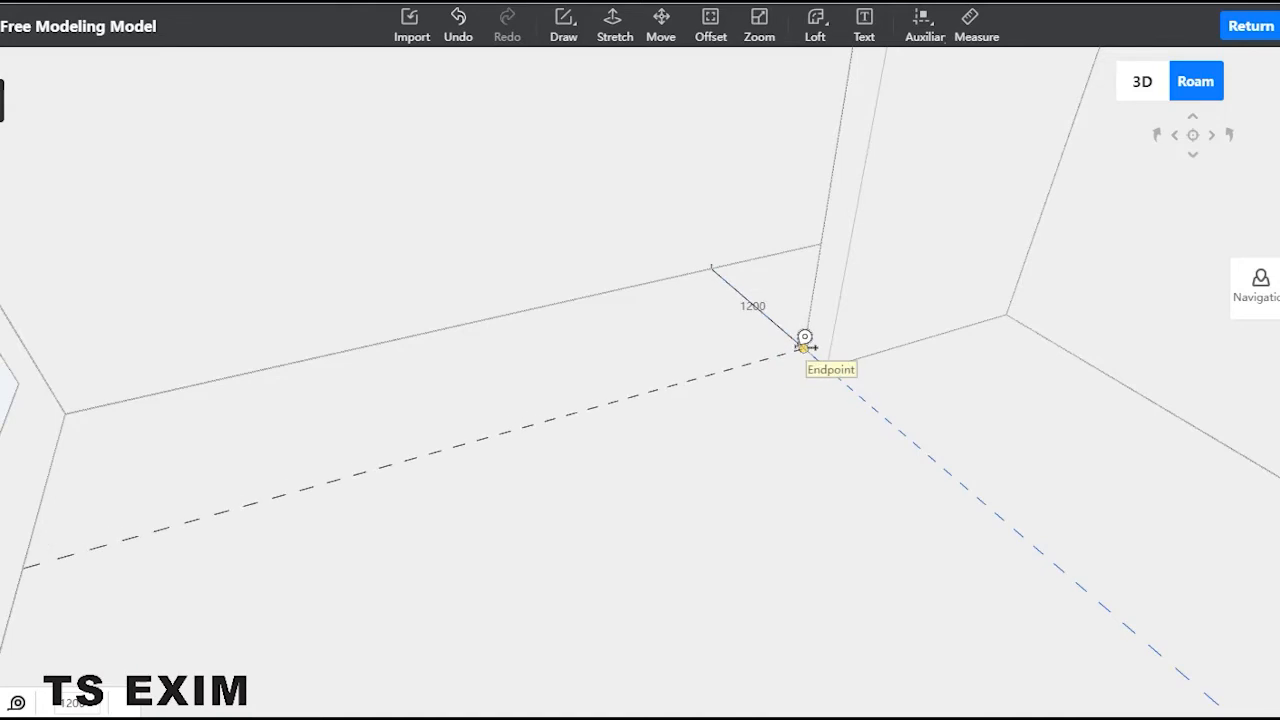
left_click(804, 346)
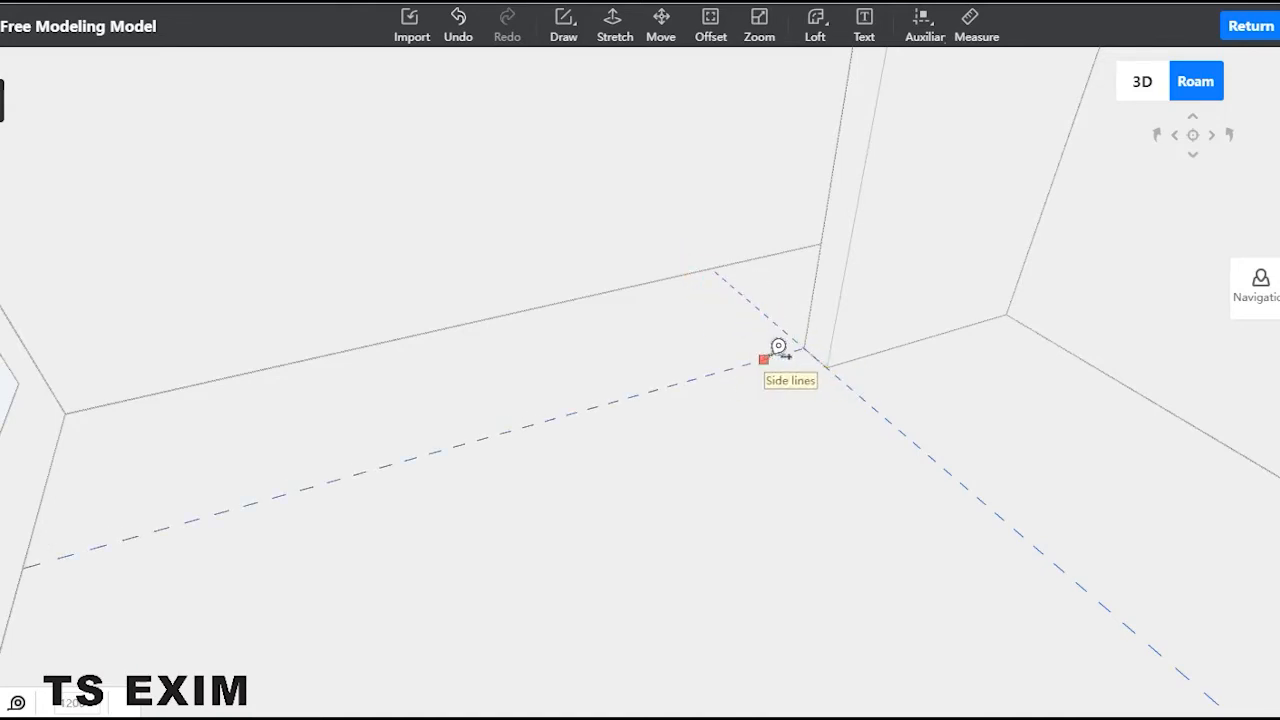
left_click(784, 350)
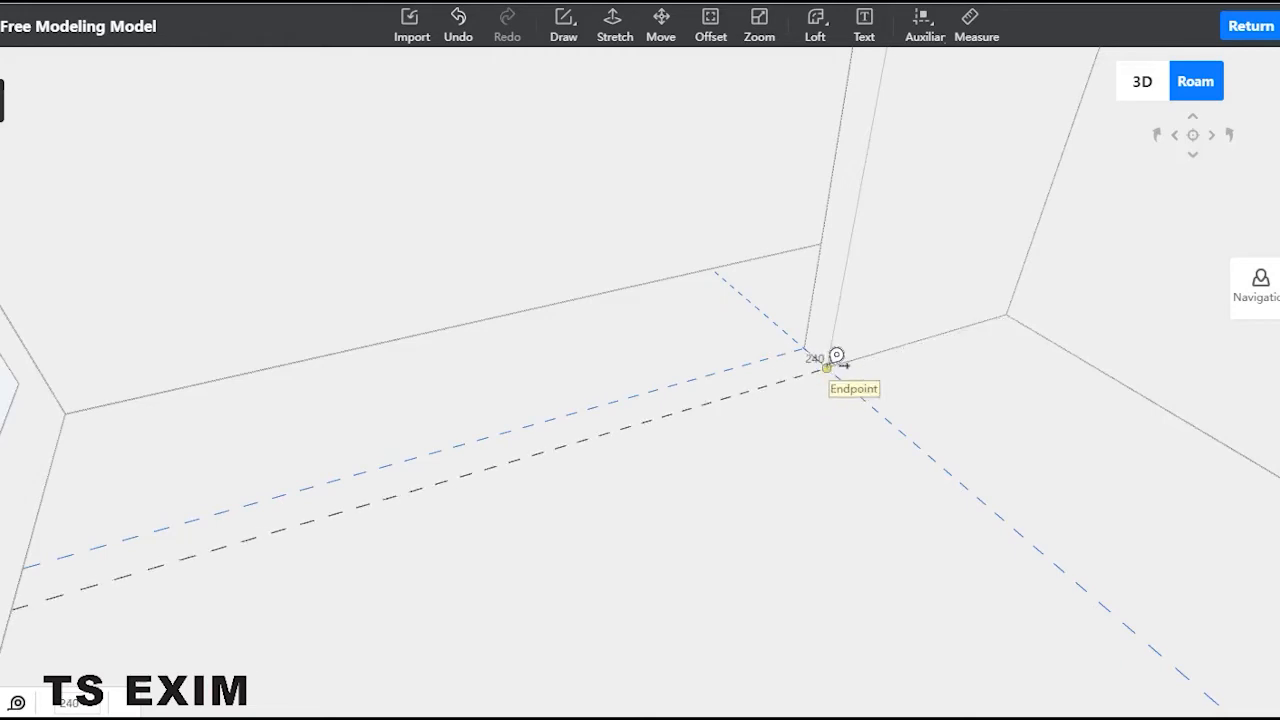
left_click(836, 357)
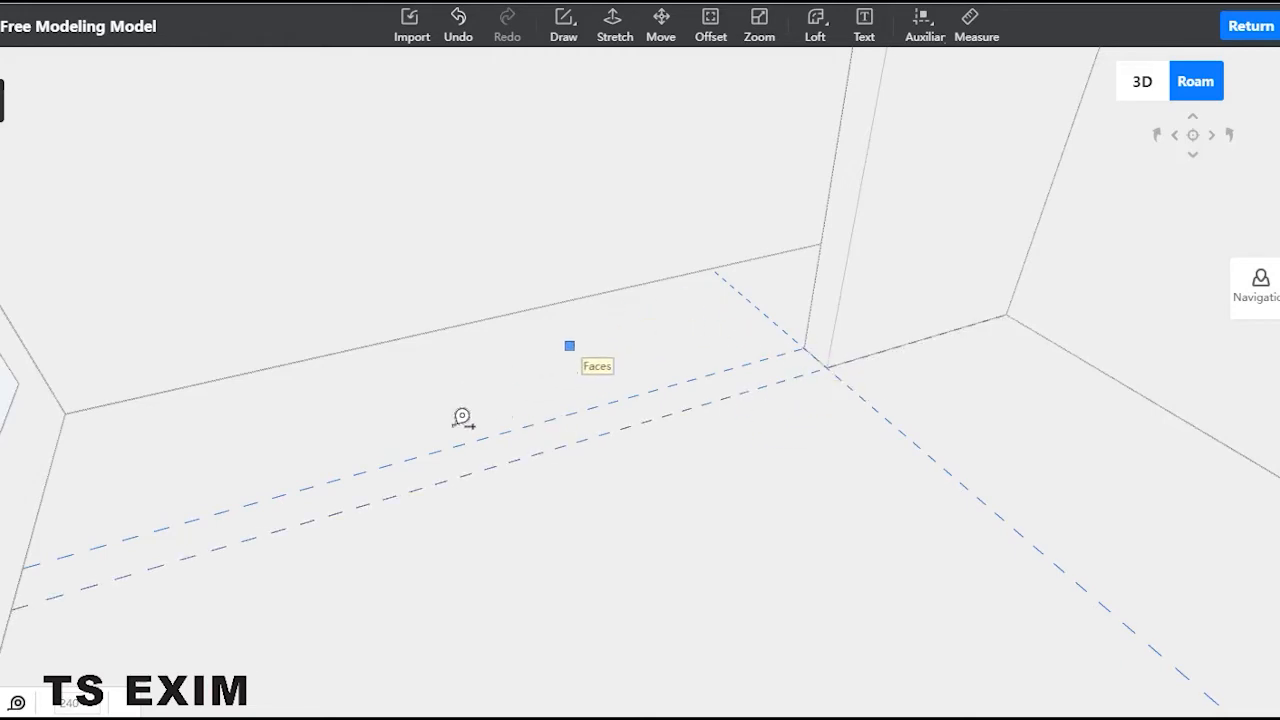
Step: Place a floor guide line 1200 from the wall that has the window
left_click(42, 498)
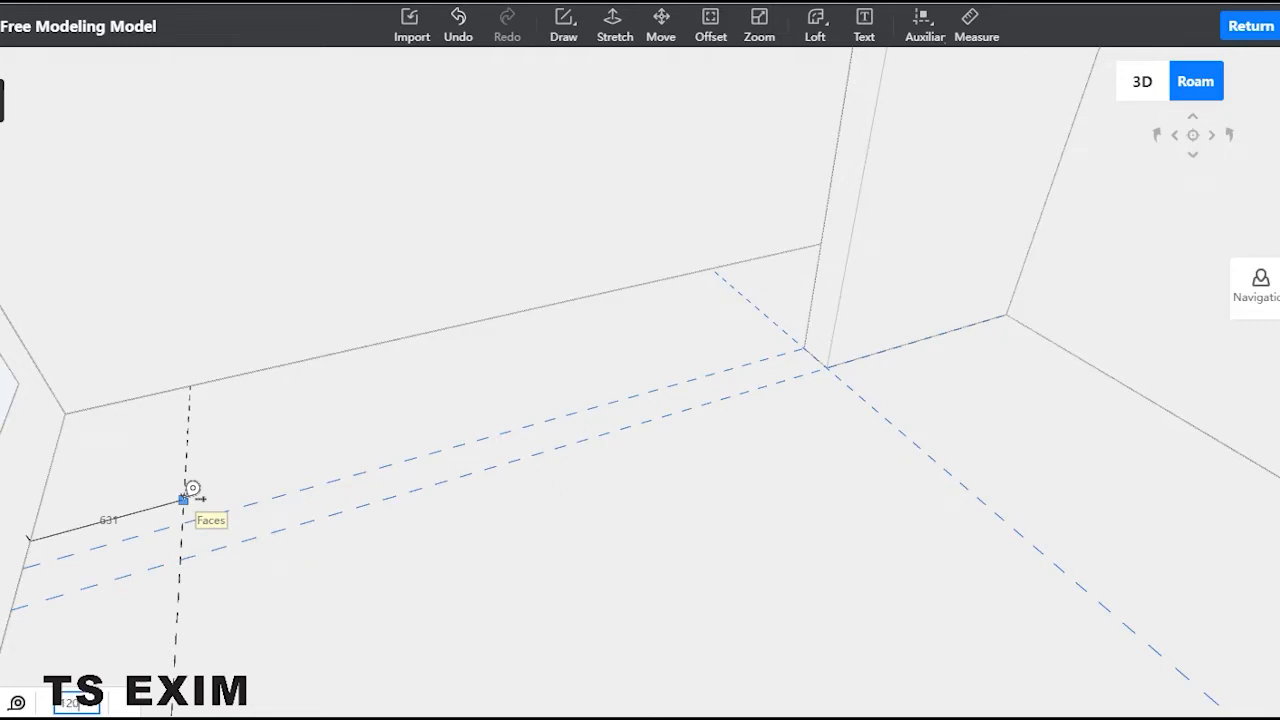
left_click(192, 489)
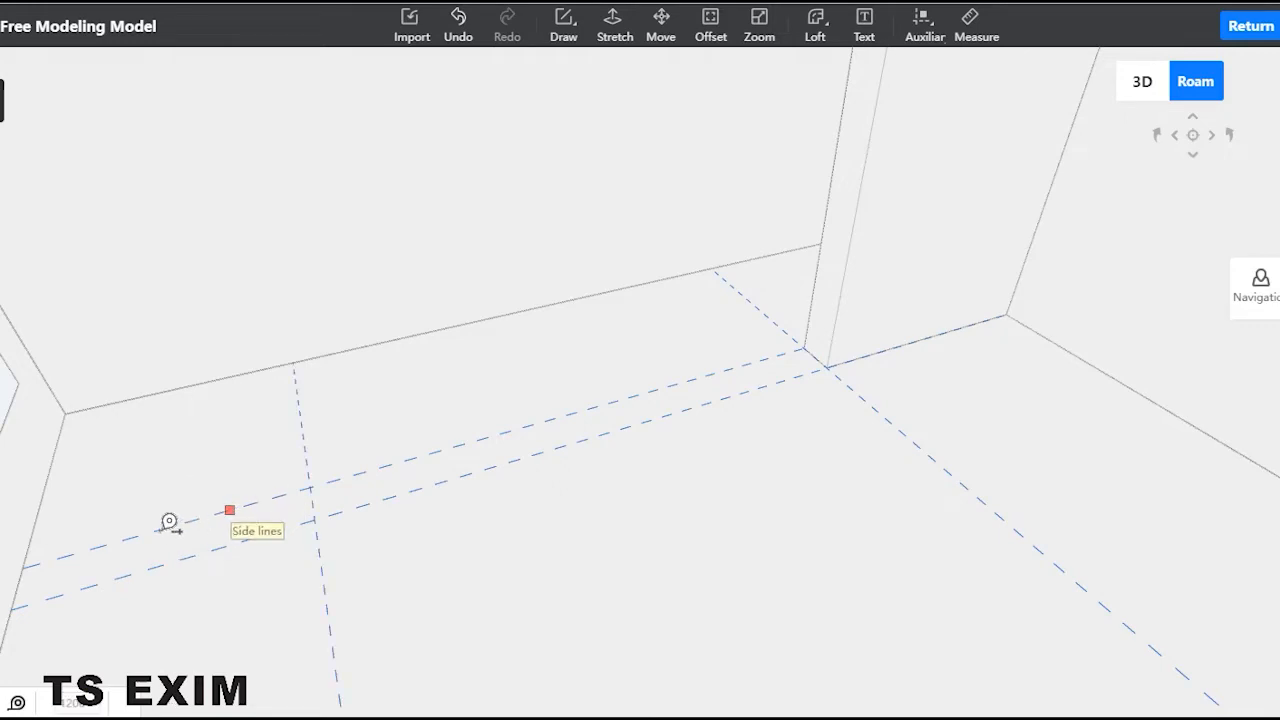
right_click_drag(438, 400, 486, 409)
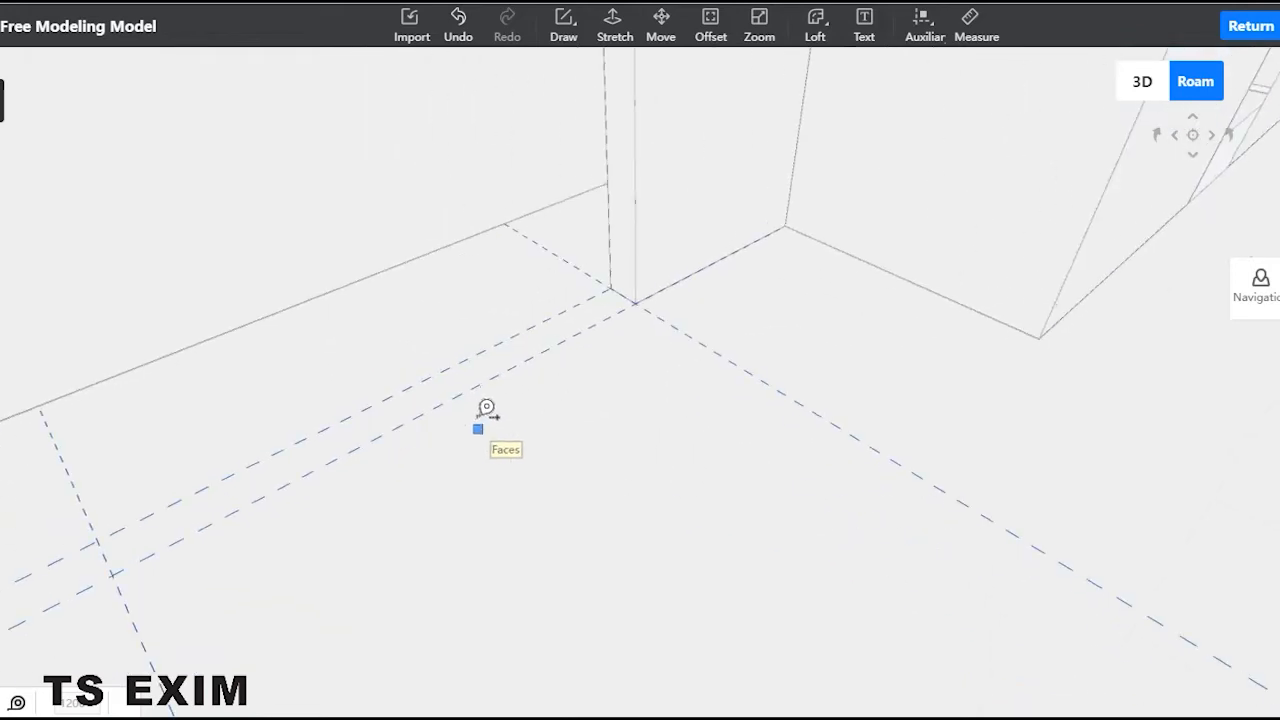
left_click(618, 516)
right_click_drag(623, 520, 681, 531)
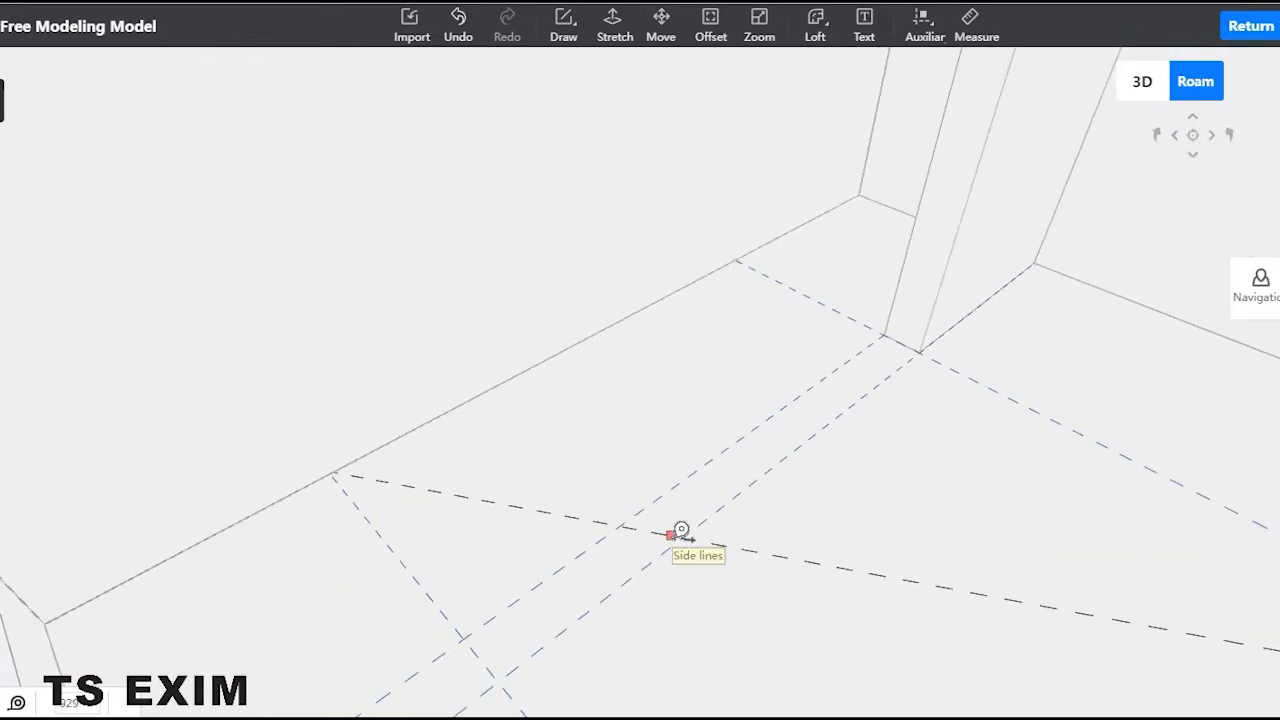
key("Escape")
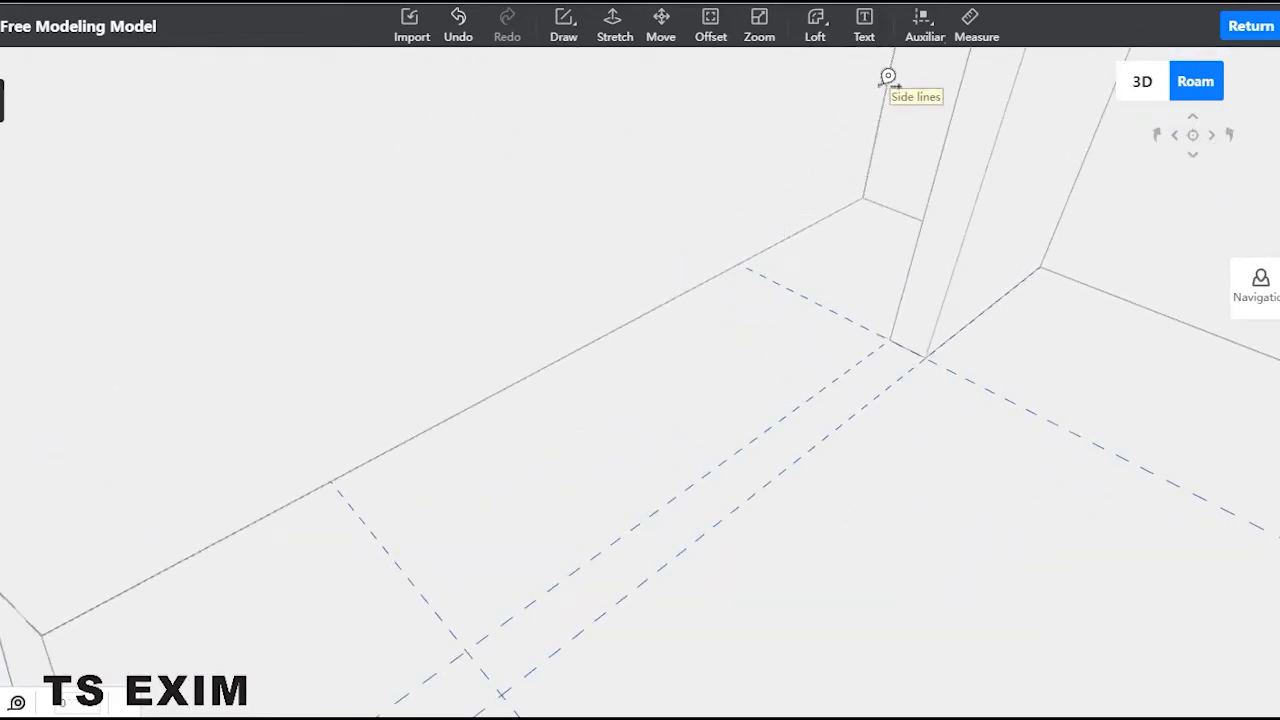
Step: Place a vertical guide line on the back wall where the floor guide from the projecting wall meets it
left_click(888, 78)
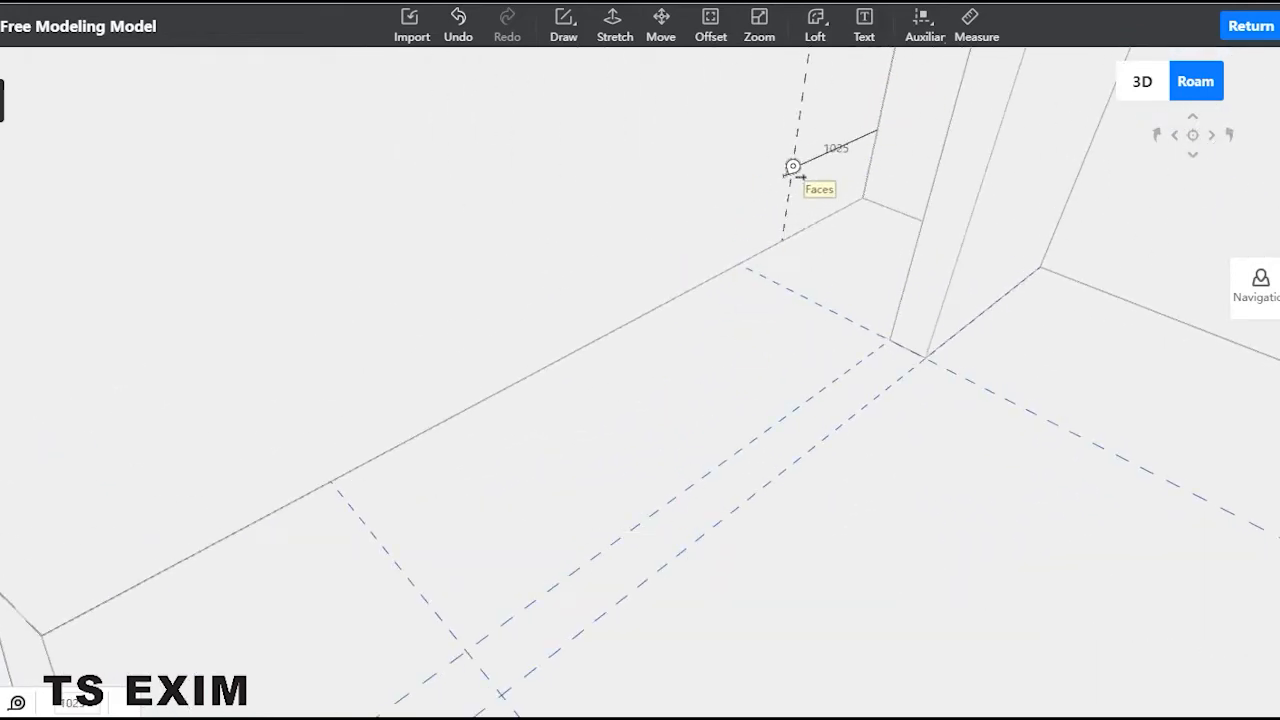
left_click(745, 258)
key("Escape")
Step: Draw a floor rectangle from the back corner on the window side to the crossing of the 1200 guide and the outer parallel guide
right_click_drag(474, 438, 207, 432)
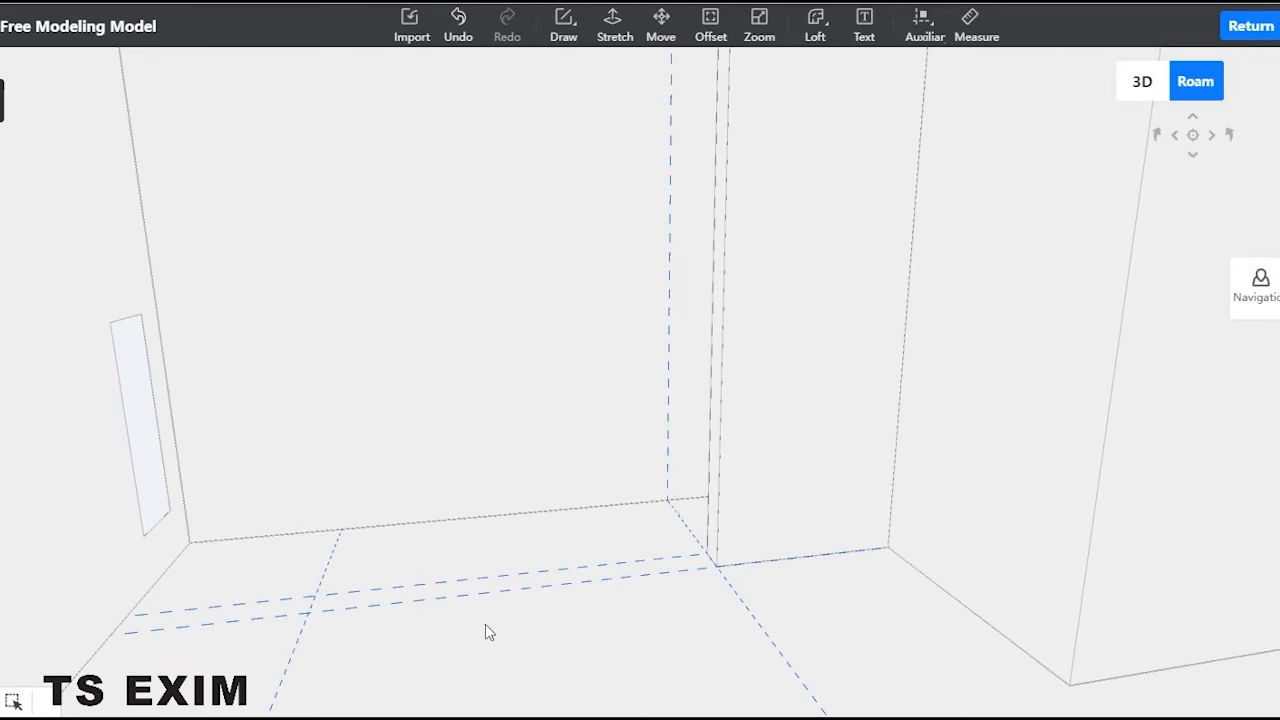
right_click_drag(485, 625, 502, 545)
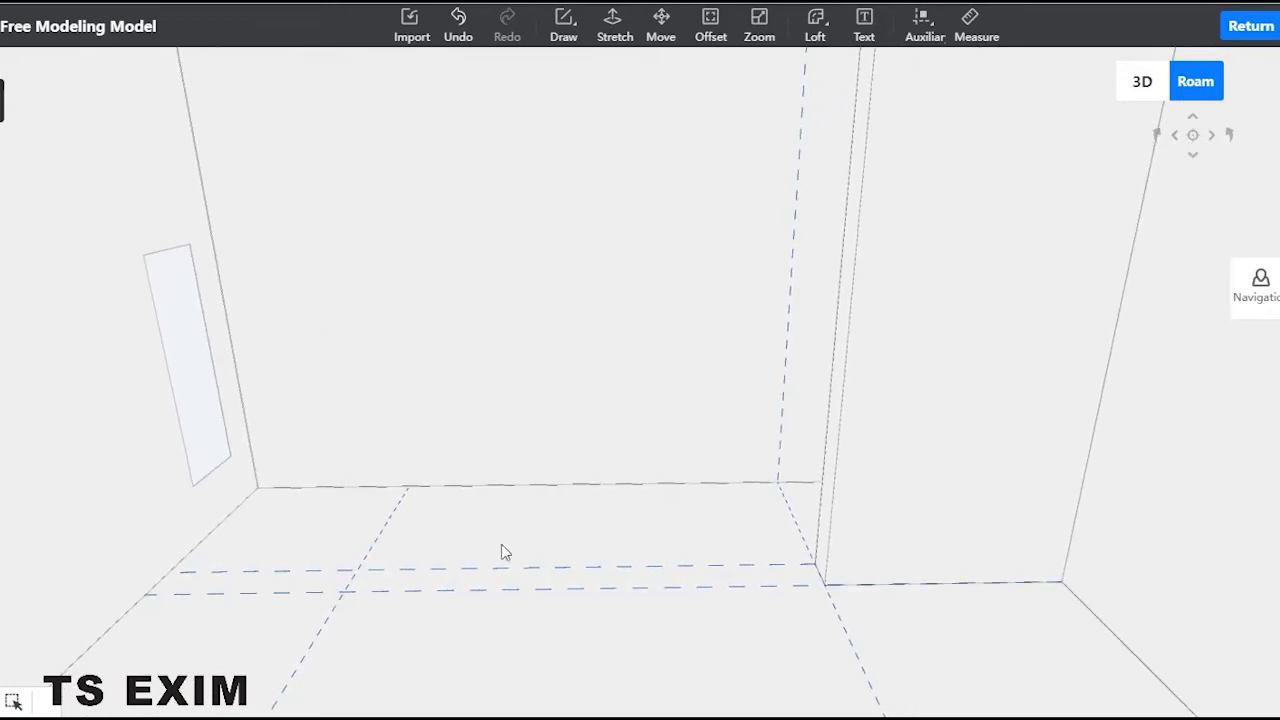
left_click(563, 25)
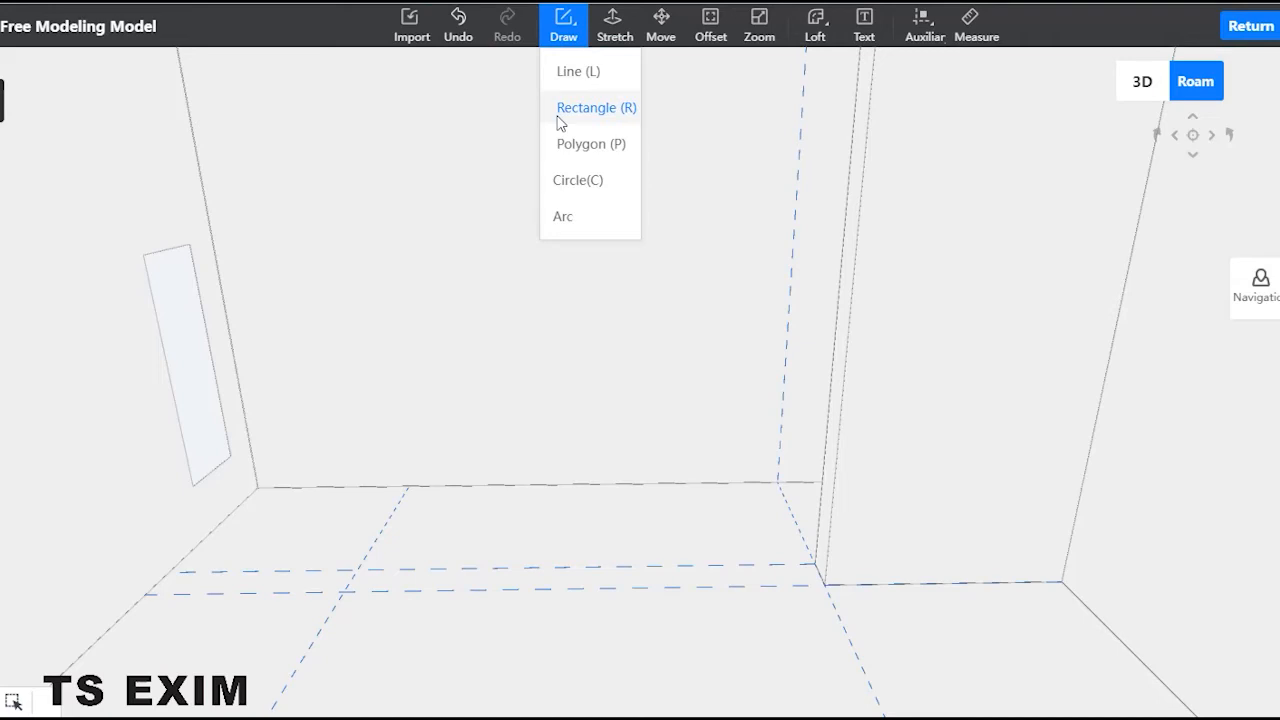
left_click(590, 107)
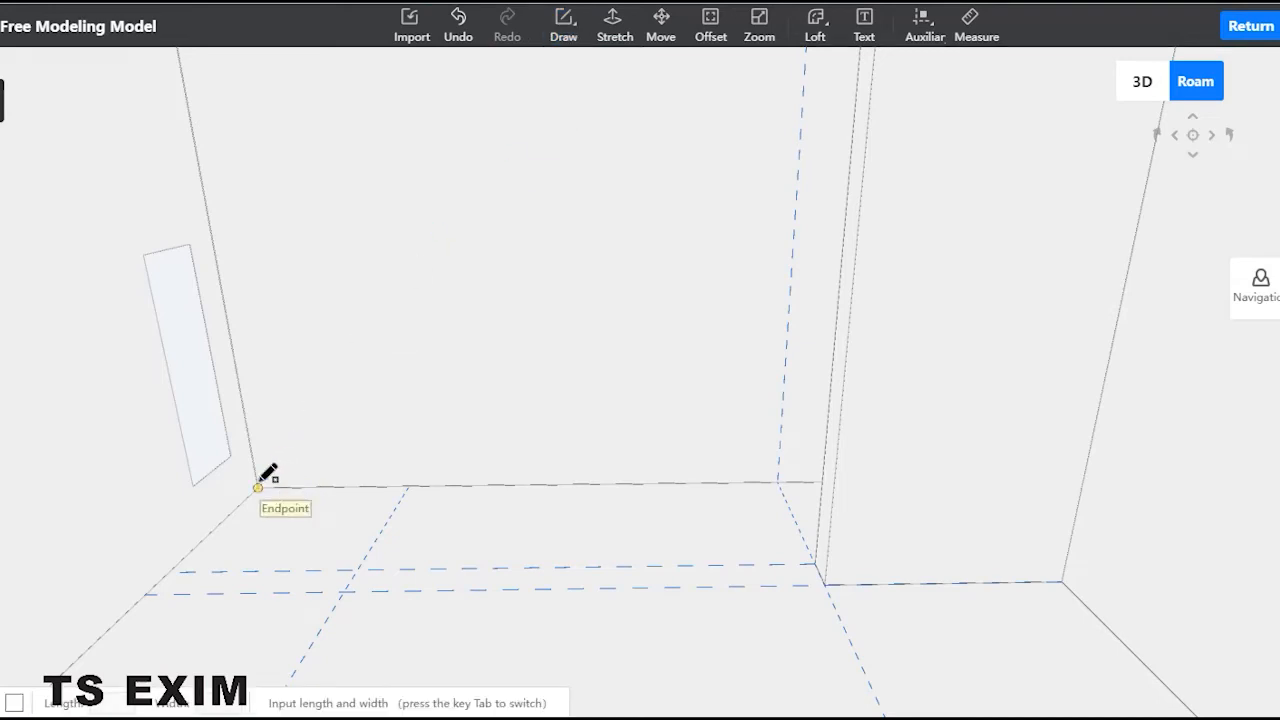
left_click(292, 517)
left_click(354, 586)
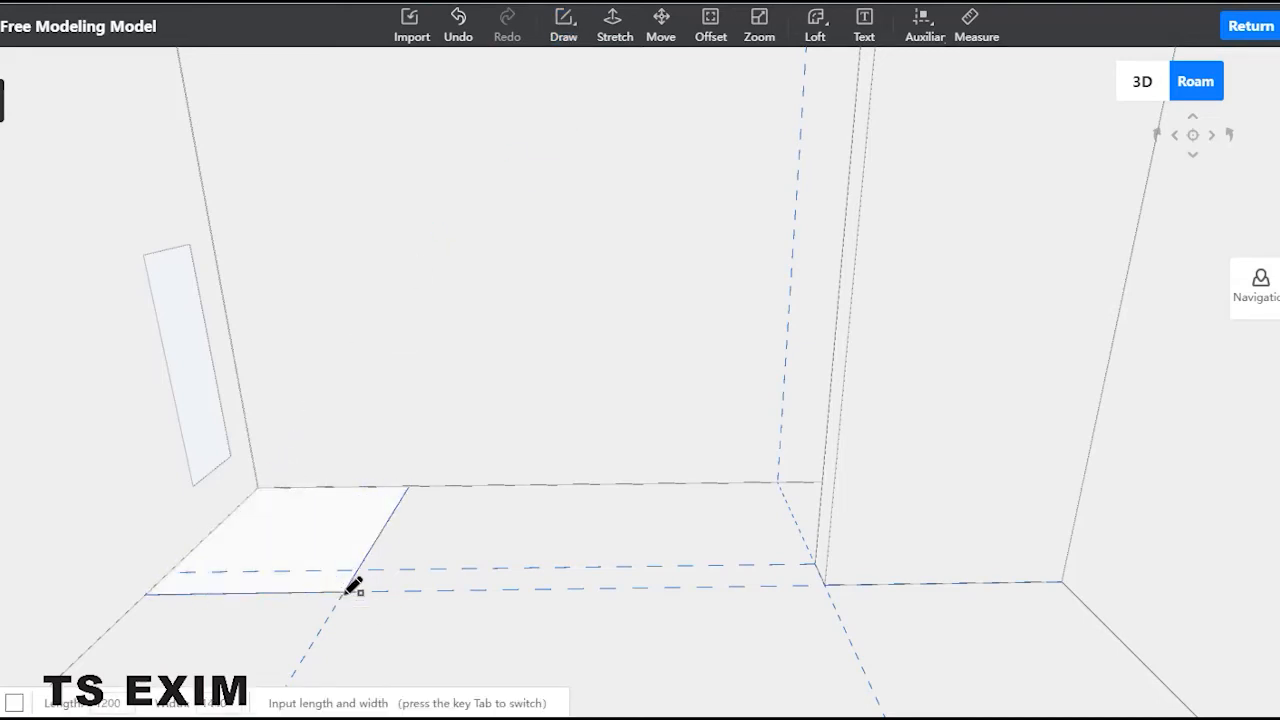
key("Escape")
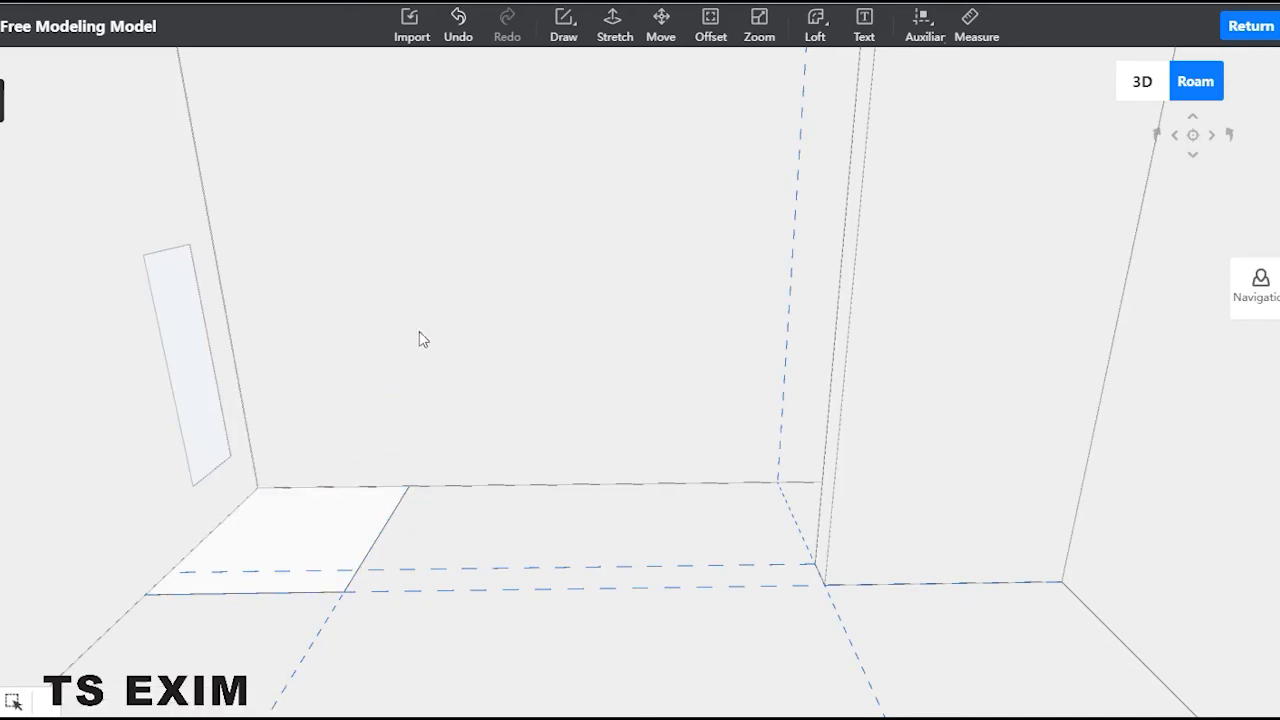
Step: Move the rectangle's front edge outward, slightly past the outer guide line
right_click_drag(420, 332, 511, 412)
right_click_drag(550, 543, 620, 377)
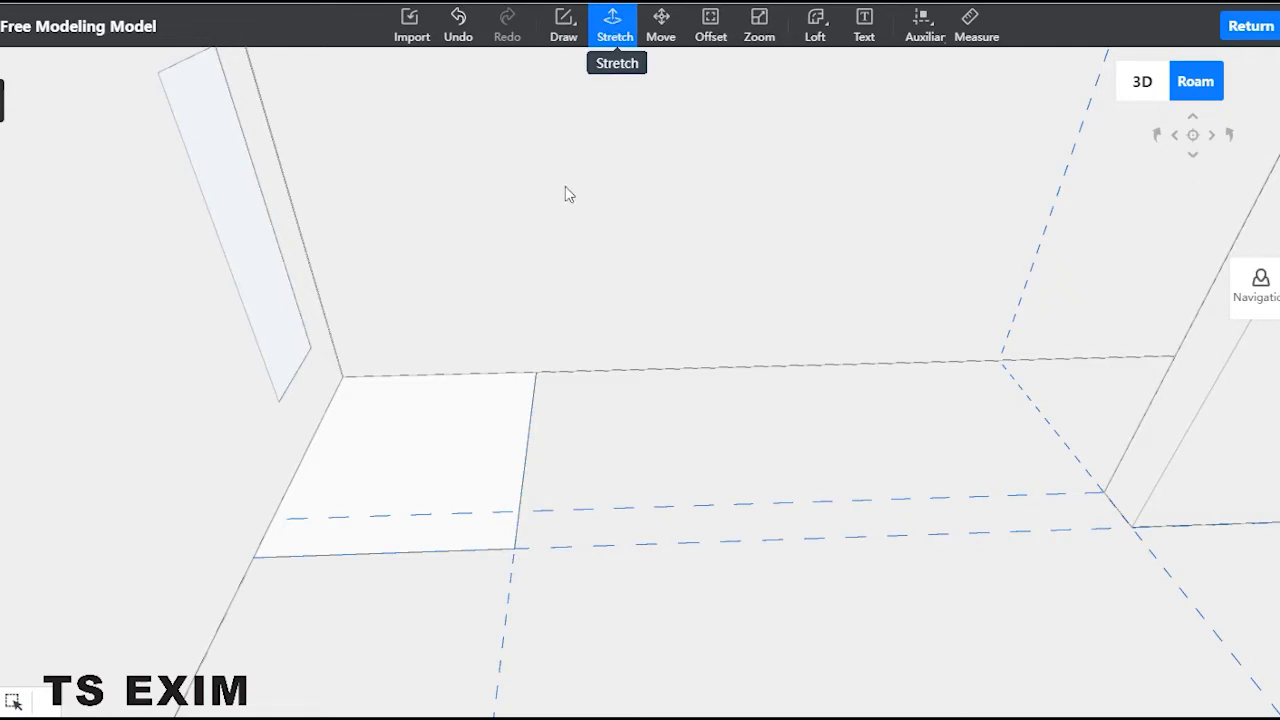
left_click(398, 556)
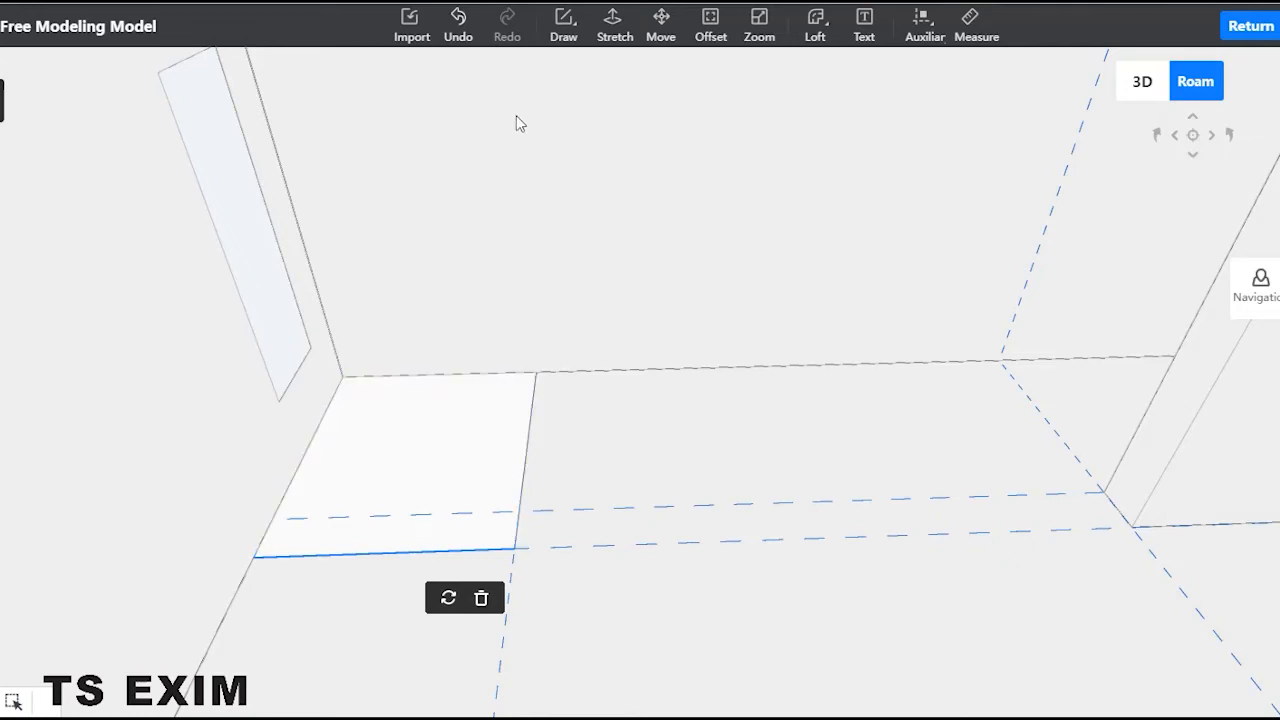
left_click(625, 22)
left_click(660, 22)
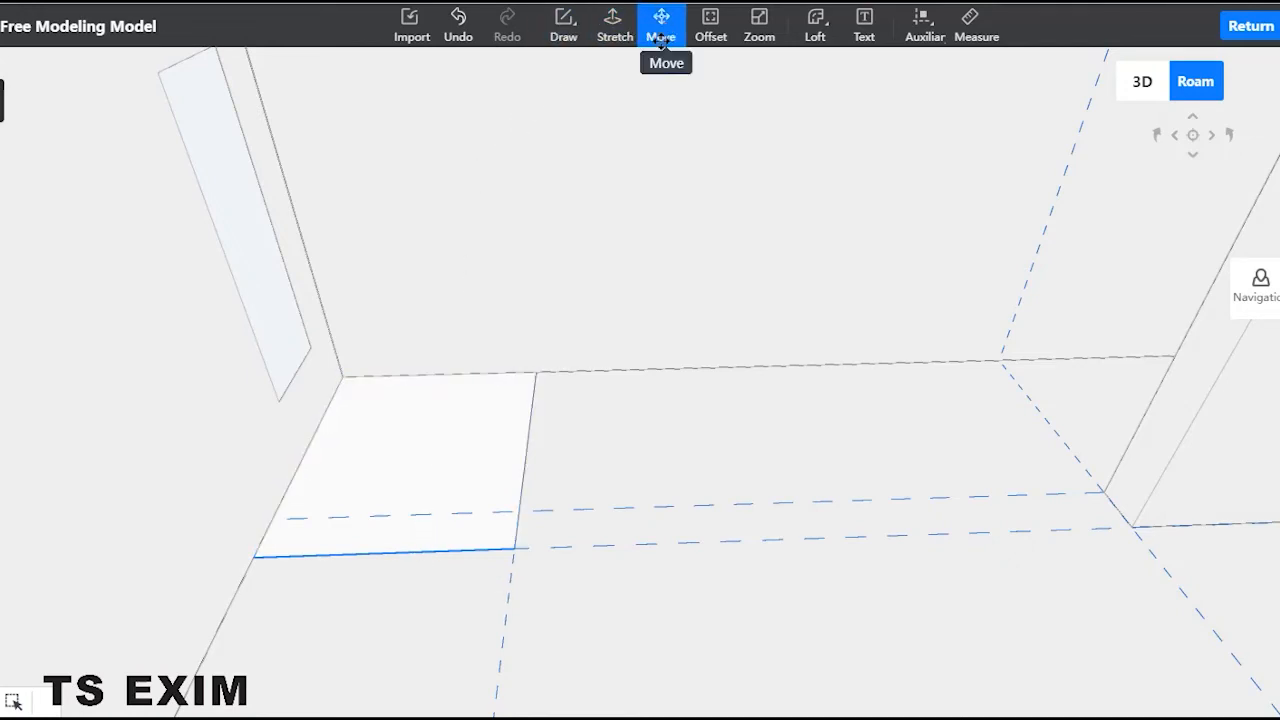
left_click(490, 567)
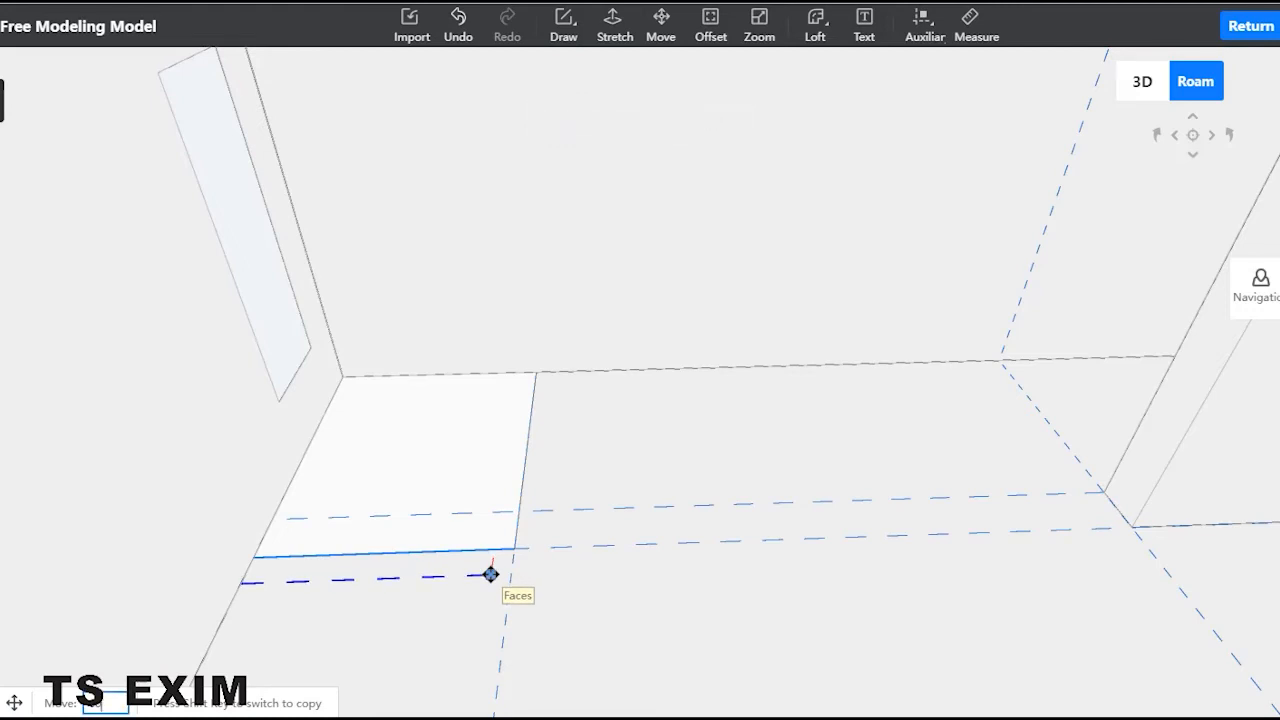
left_click(490, 574)
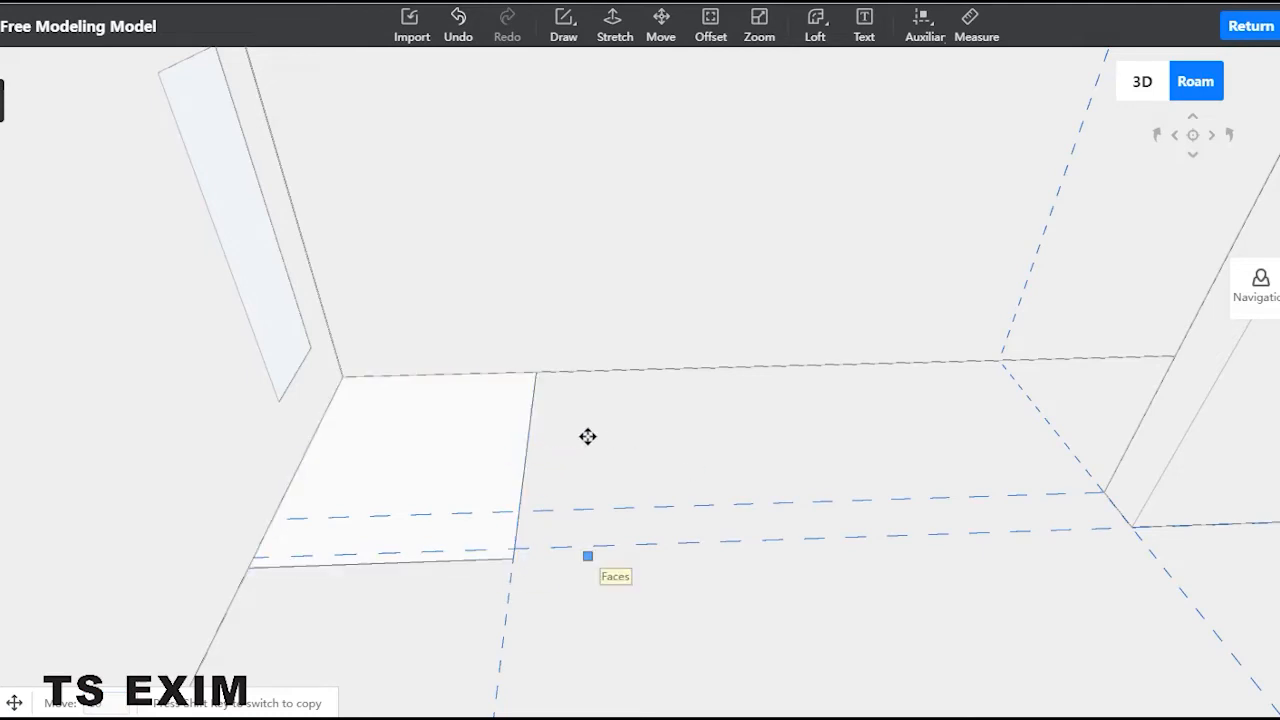
key("Escape")
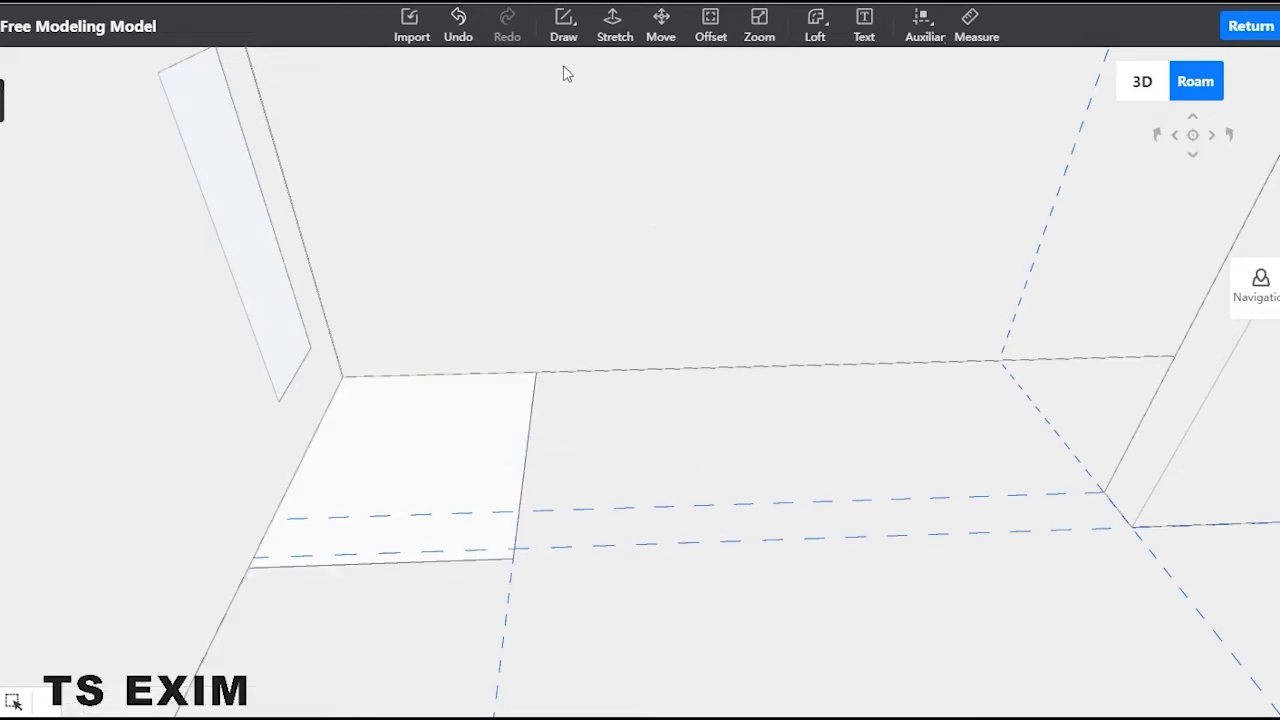
Step: Try to draw a line across the rectangle along the inner guide line
left_click(563, 25)
left_click(583, 89)
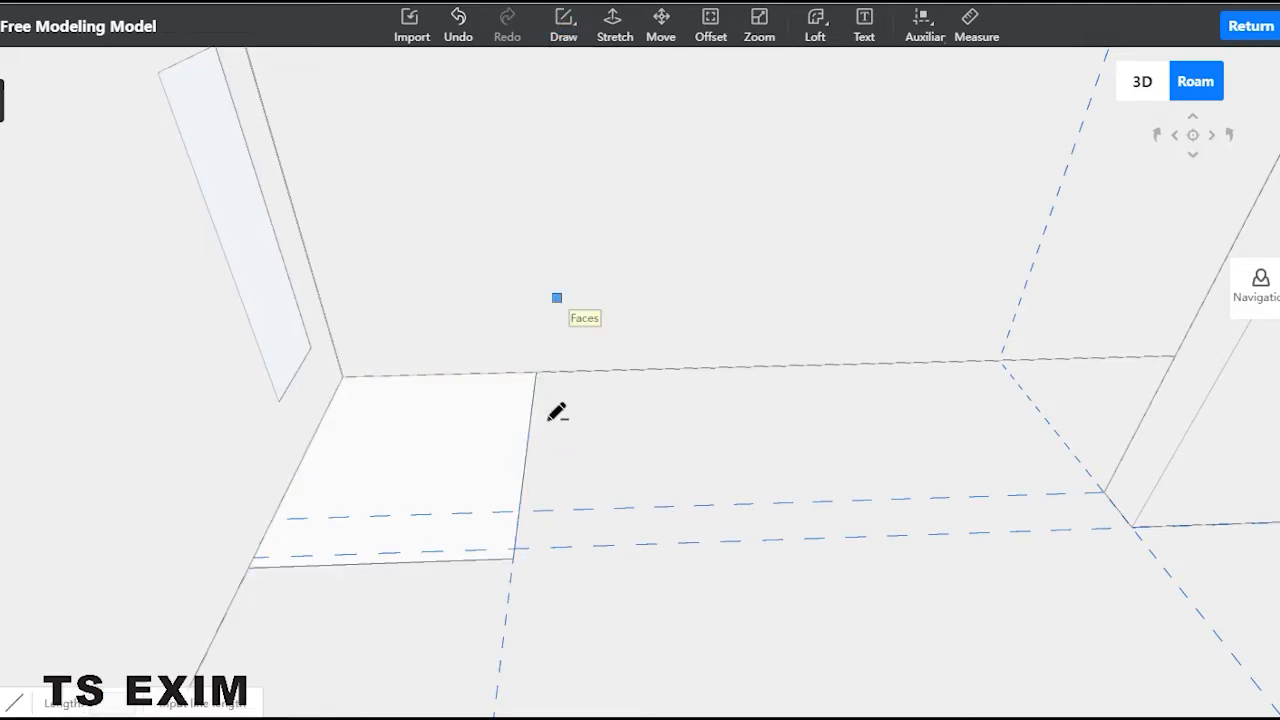
left_click(518, 511)
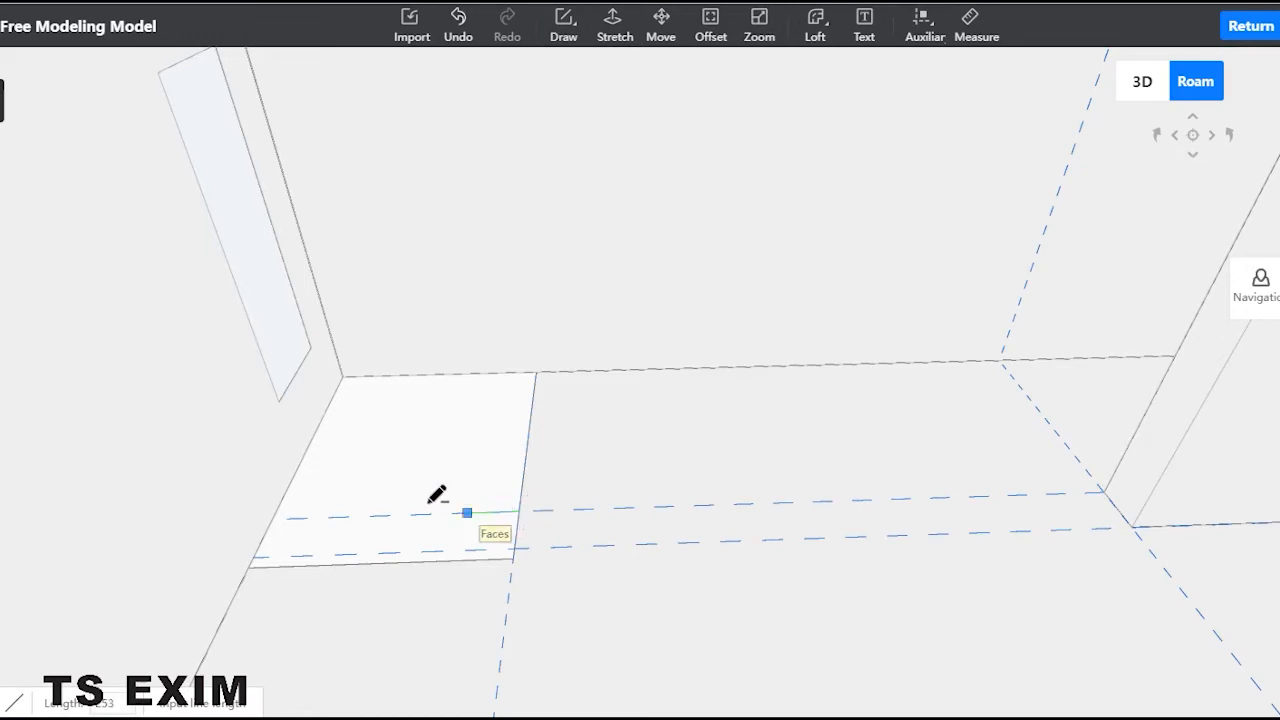
left_click(288, 518)
key("Escape")
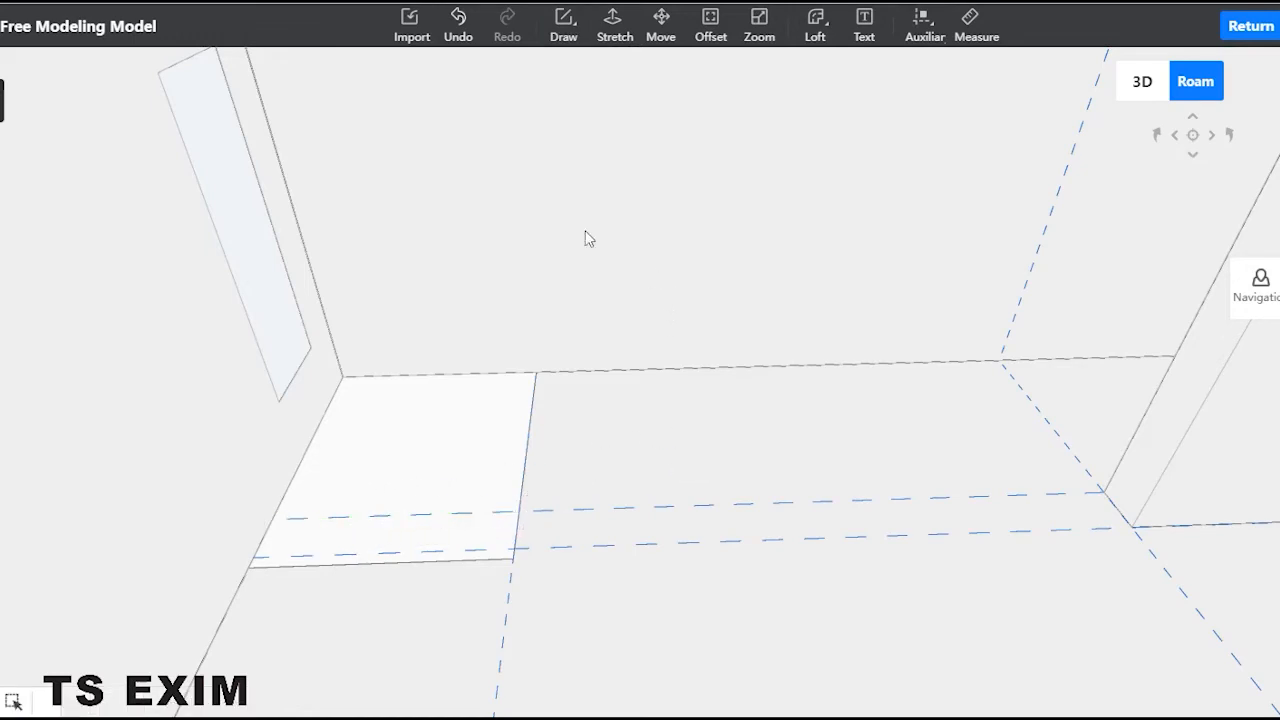
Step: Stretch the floor rectangle upward by 250 into a solid block
left_click(620, 24)
left_click(471, 392)
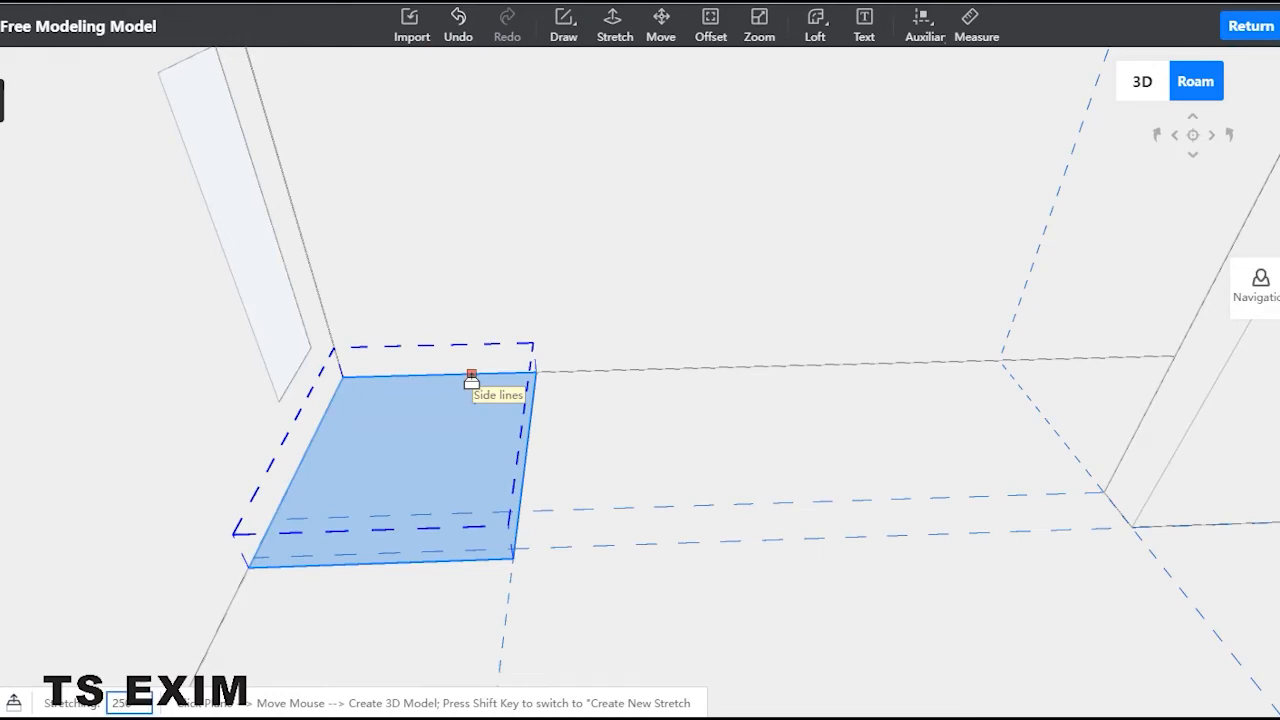
left_click(471, 381)
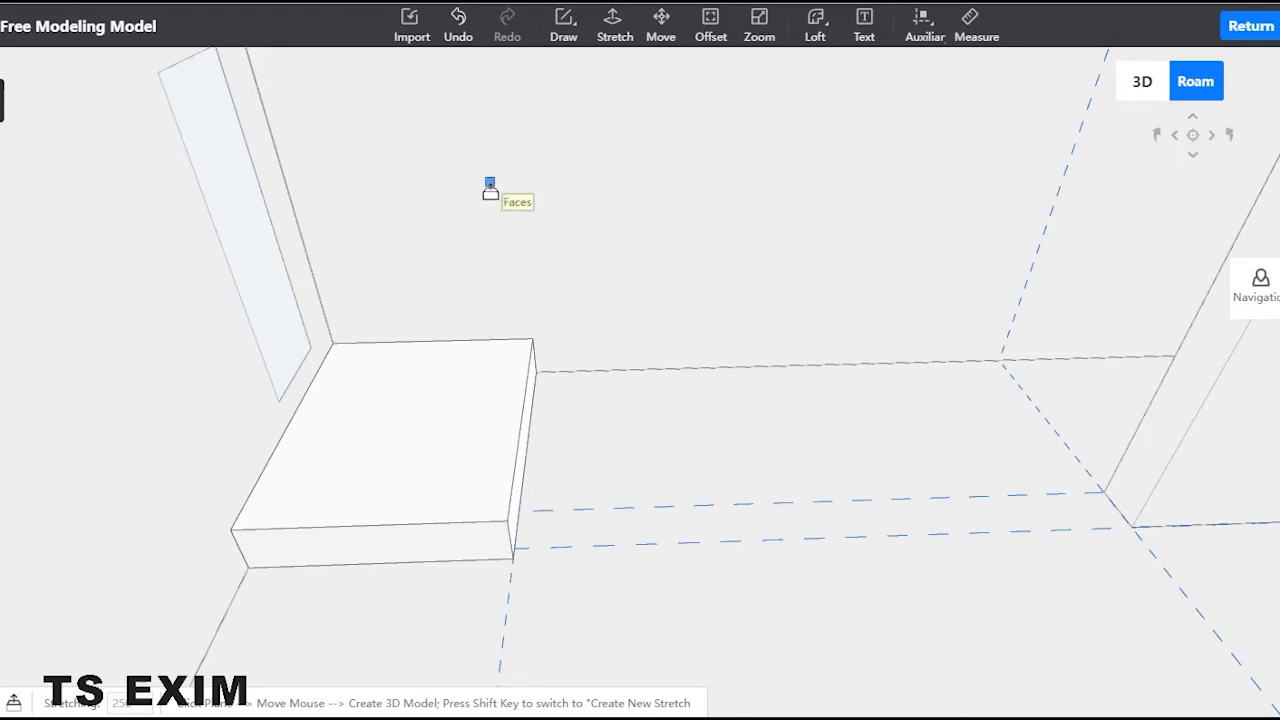
Step: Copy the front edge of the block's top face back toward the wall, dividing the face into a front strip and a rear part
key("Escape")
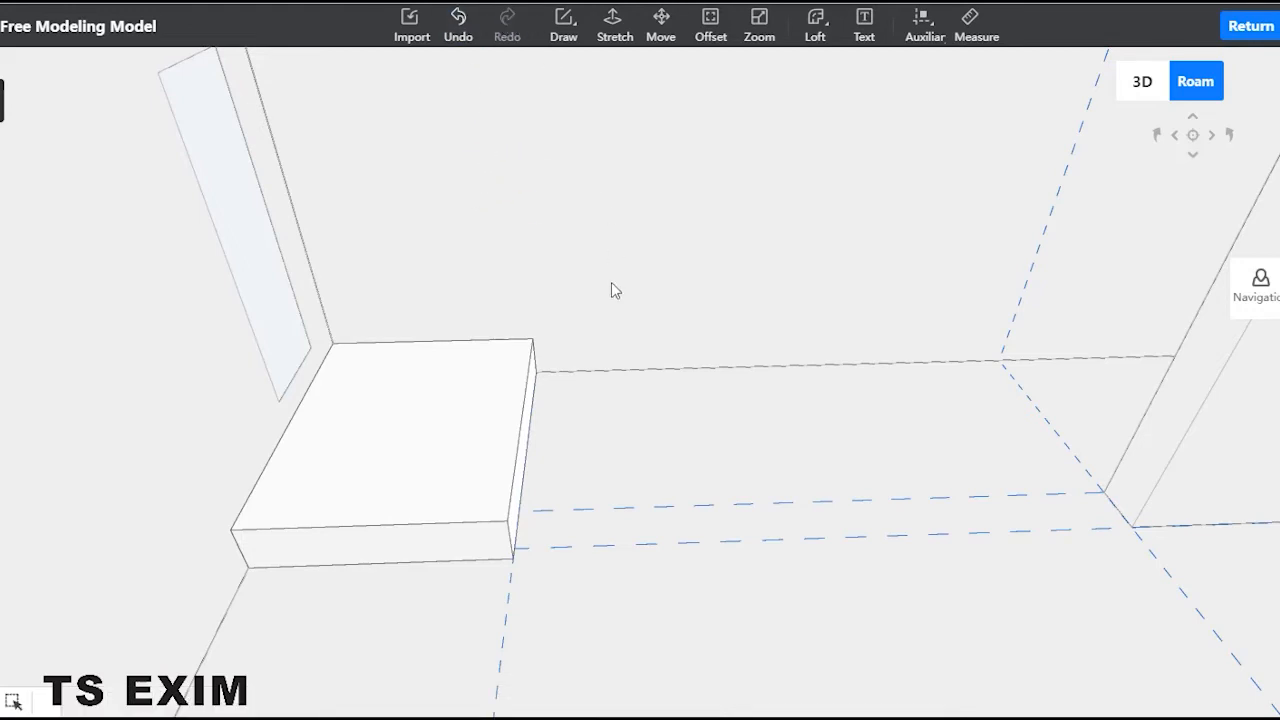
mouse_move(611, 282)
middle_mouse_down()
mouse_move(646, 350)
mouse_move(594, 298)
middle_mouse_up()
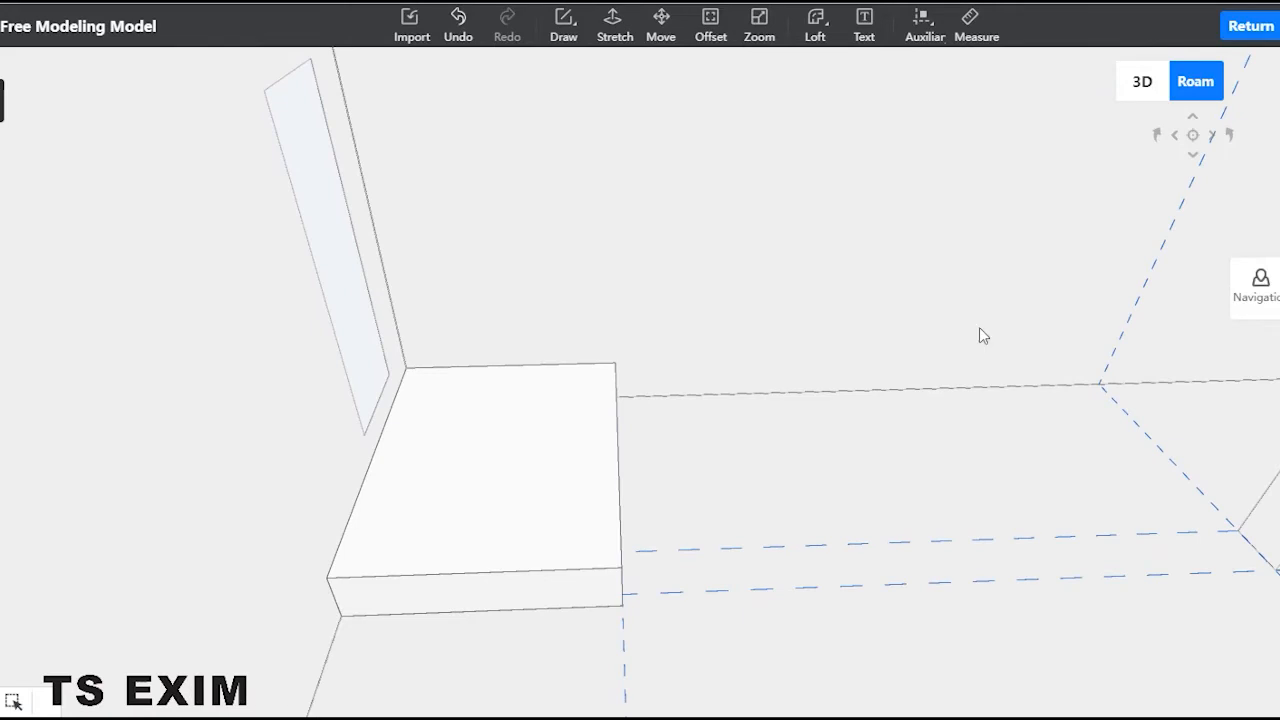
middle_click_drag(979, 328, 526, 494)
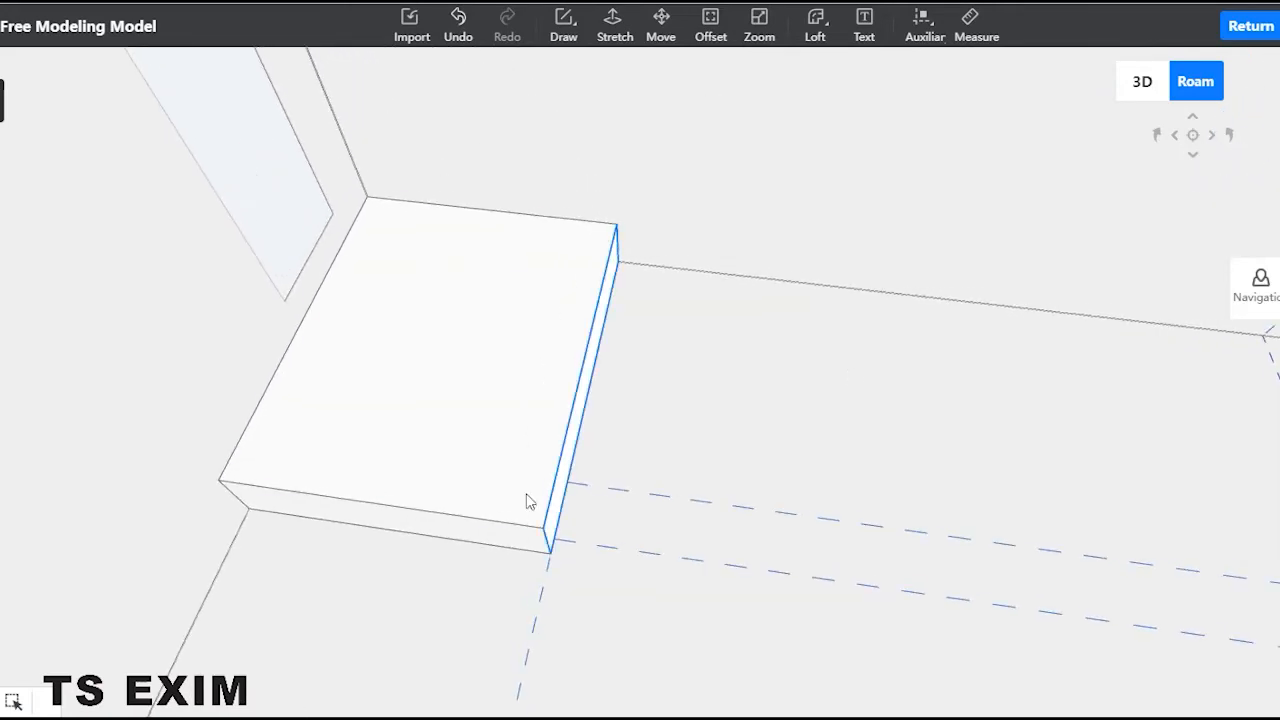
left_click(495, 521)
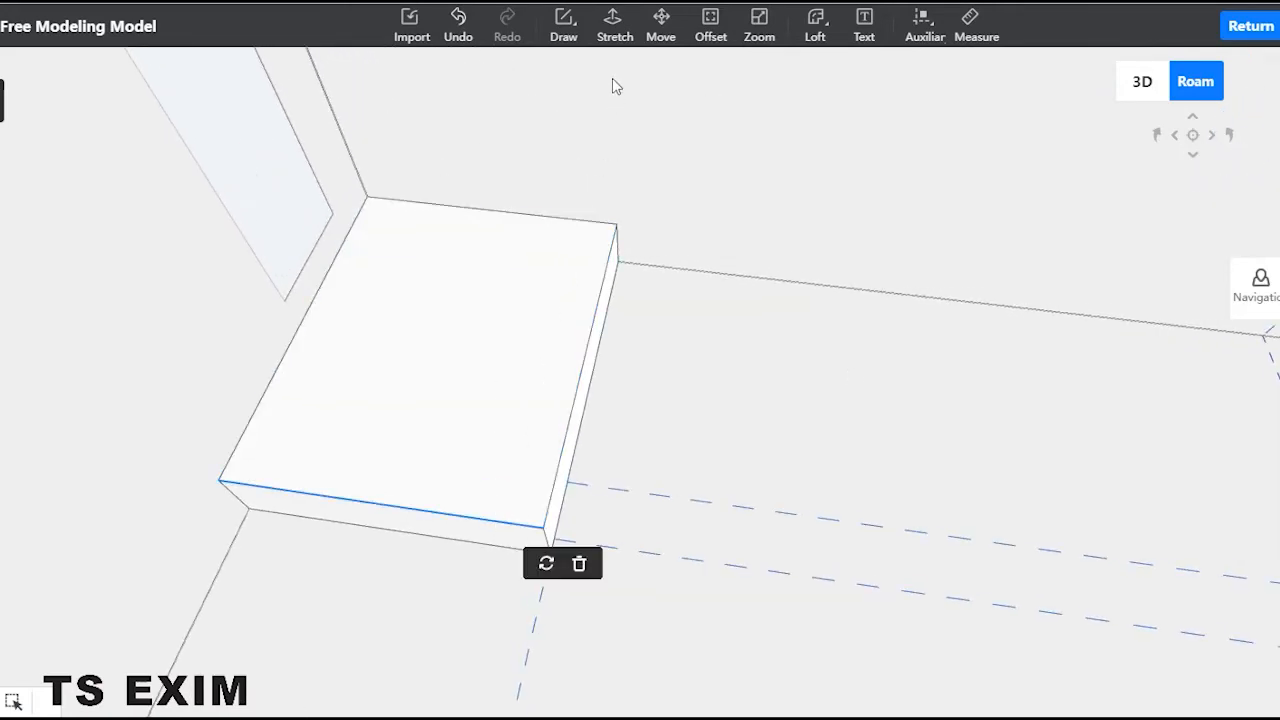
key("m")
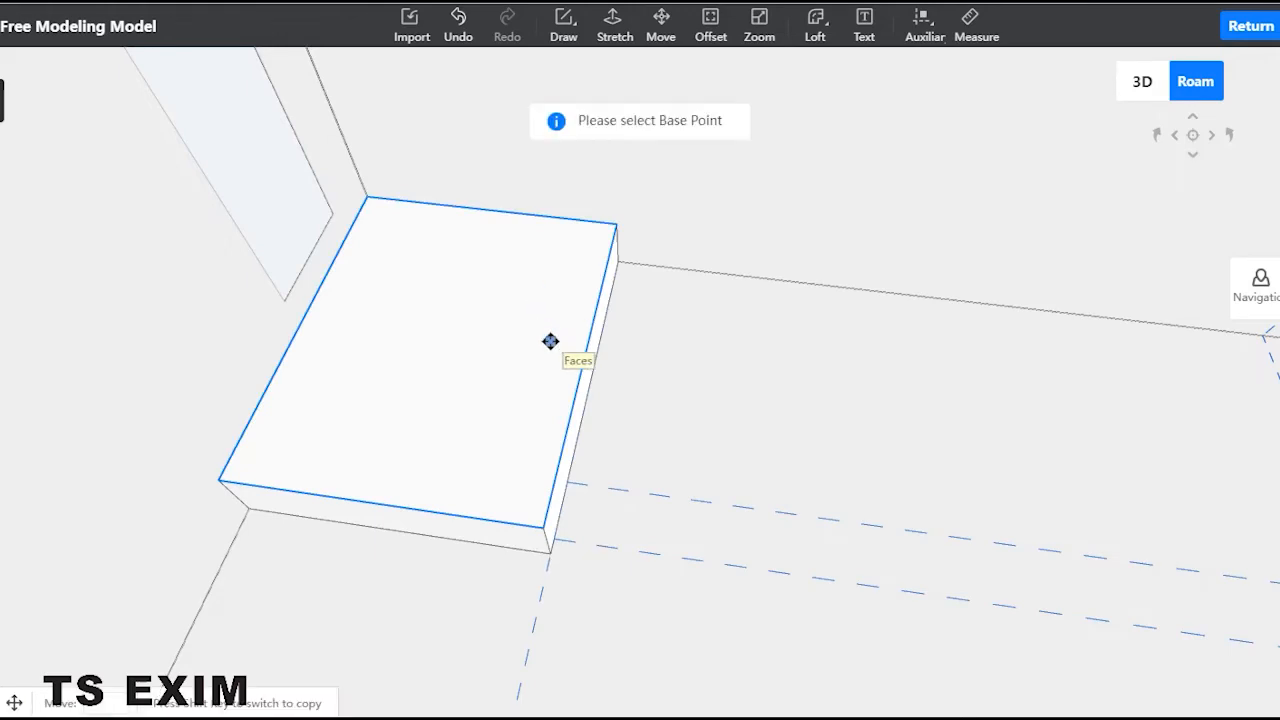
left_click(540, 502)
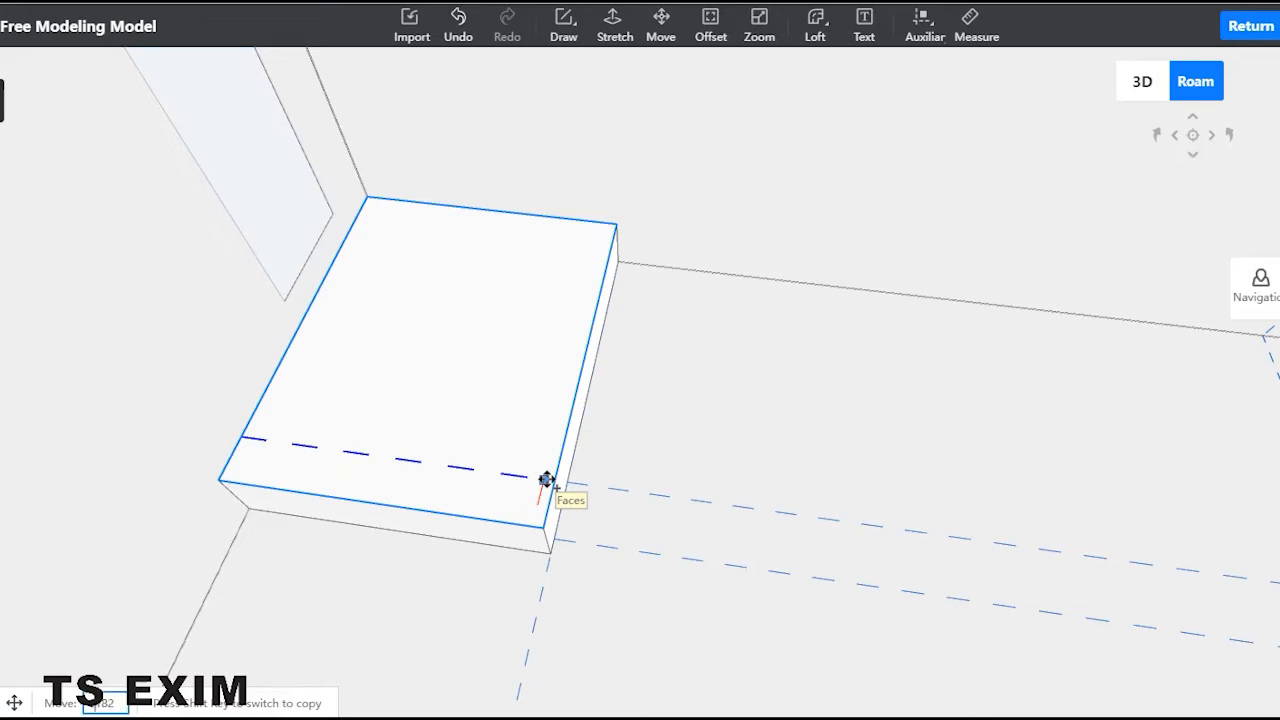
left_click(546, 480)
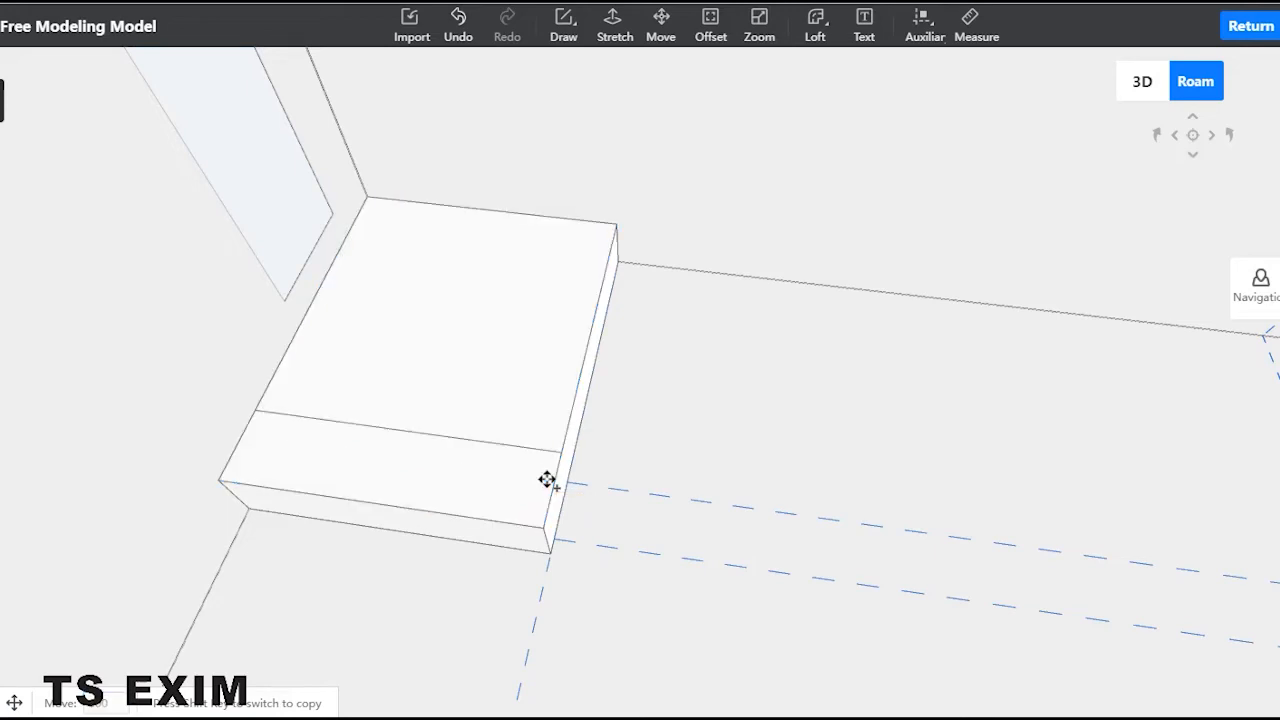
scroll(657, 340, "down", 2)
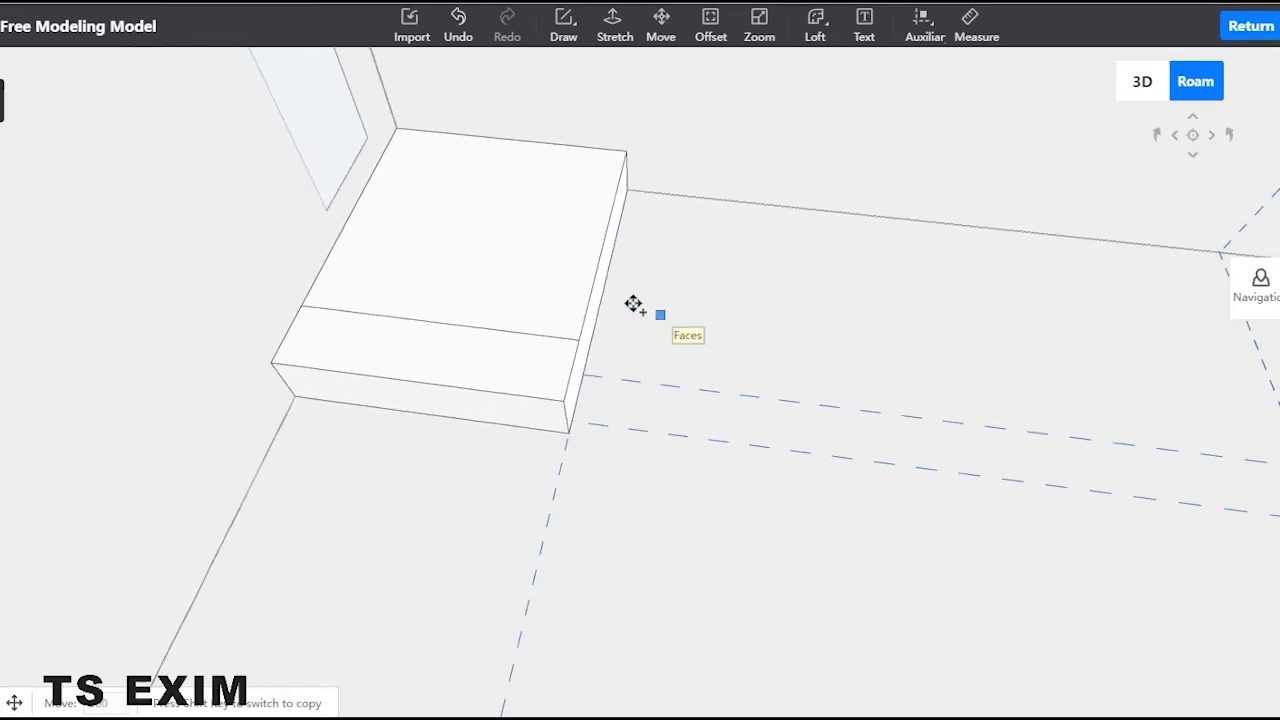
left_click(612, 24)
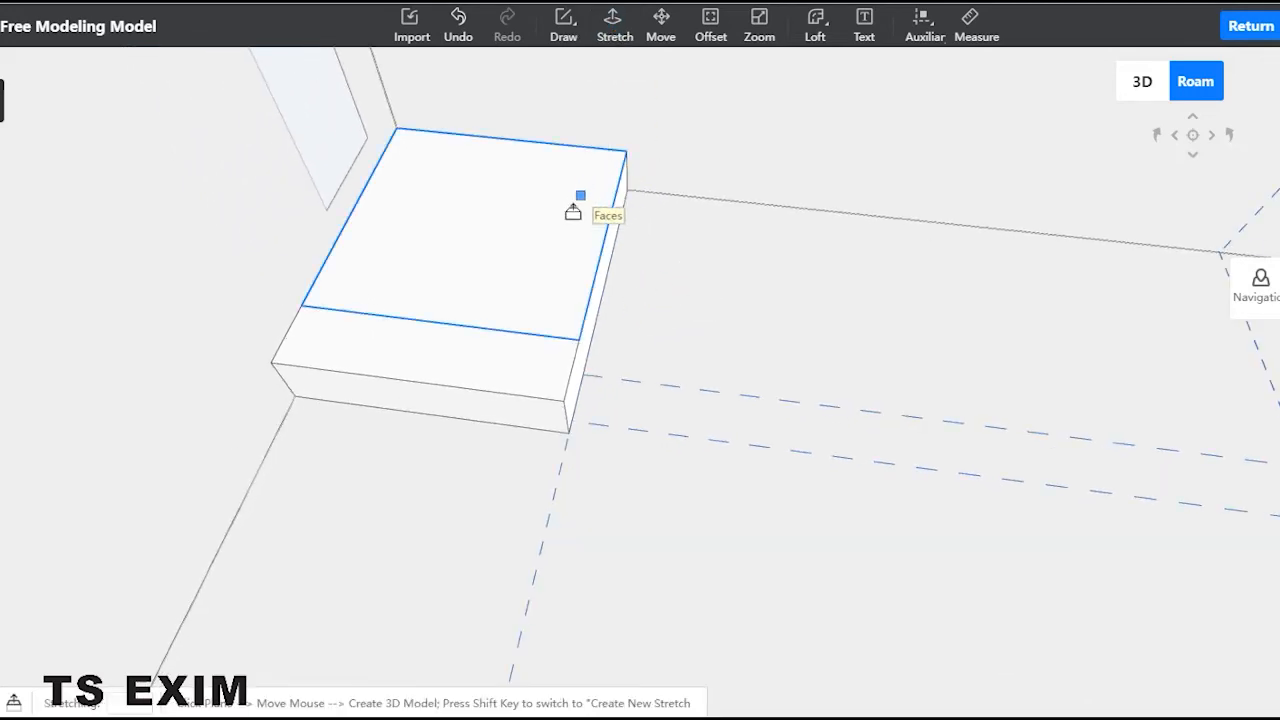
left_click(573, 211)
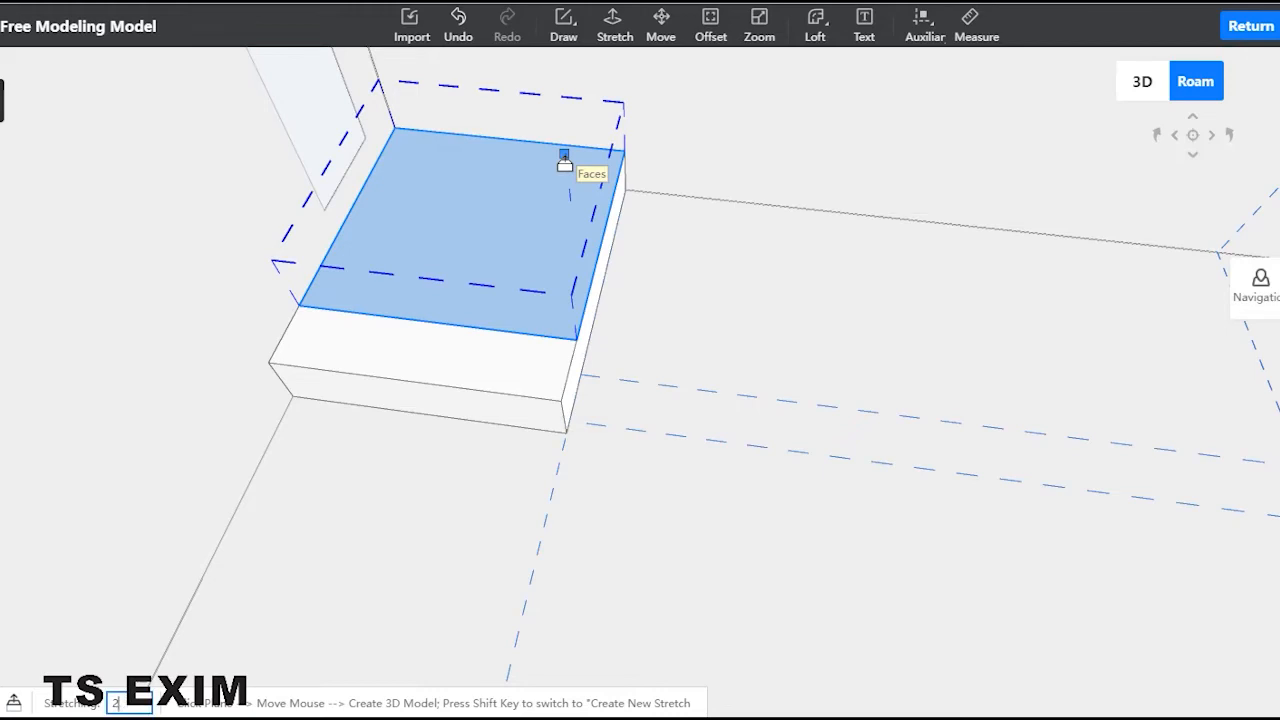
key("Escape")
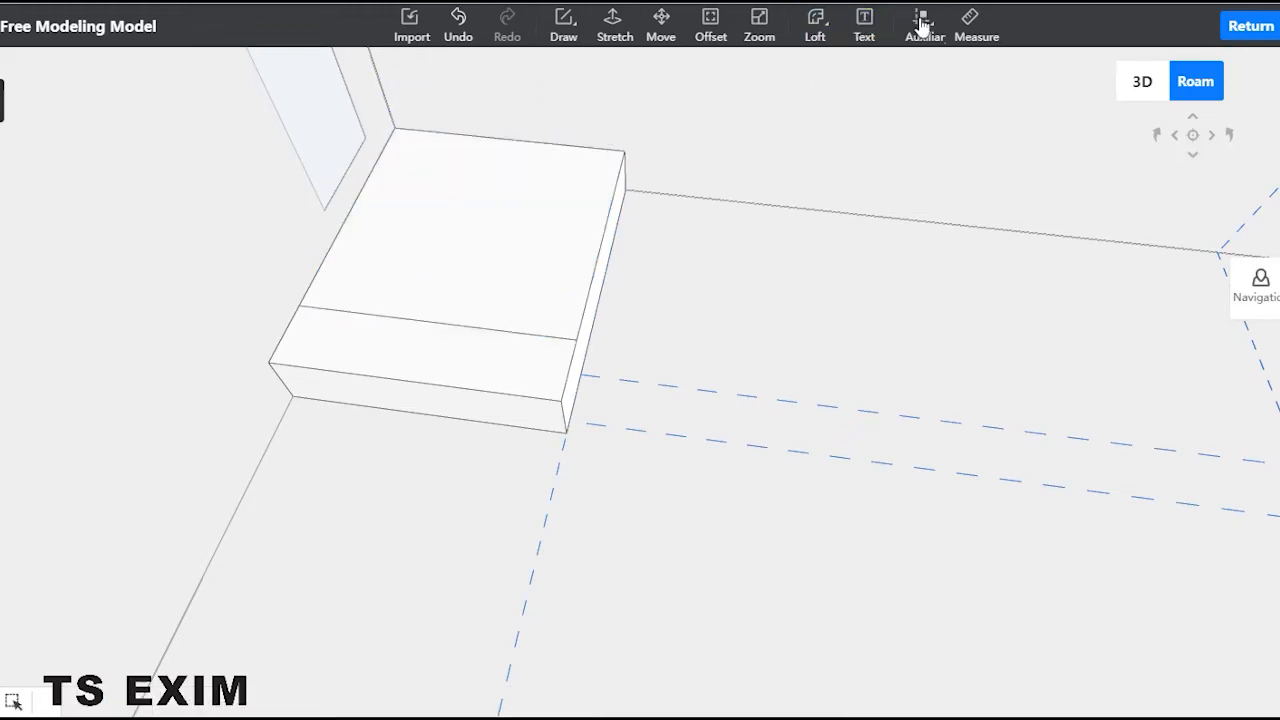
mouse_move(918, 28)
left_click(970, 24)
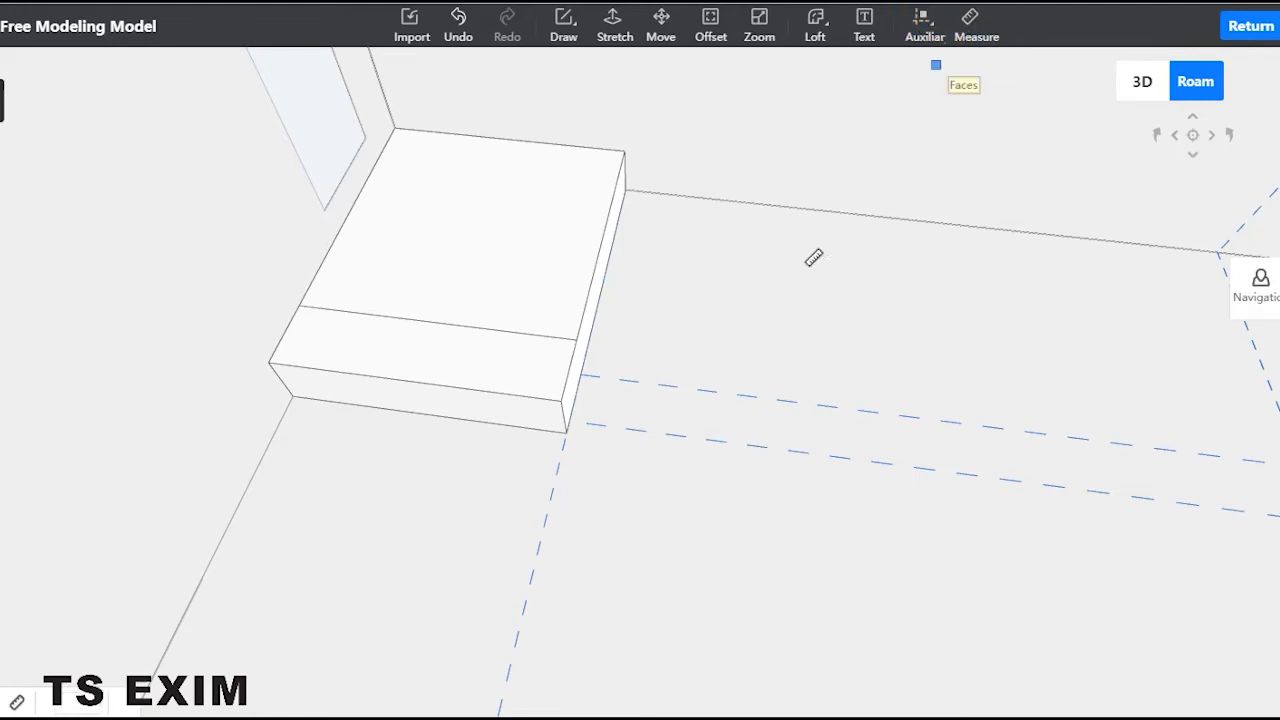
left_click(563, 418)
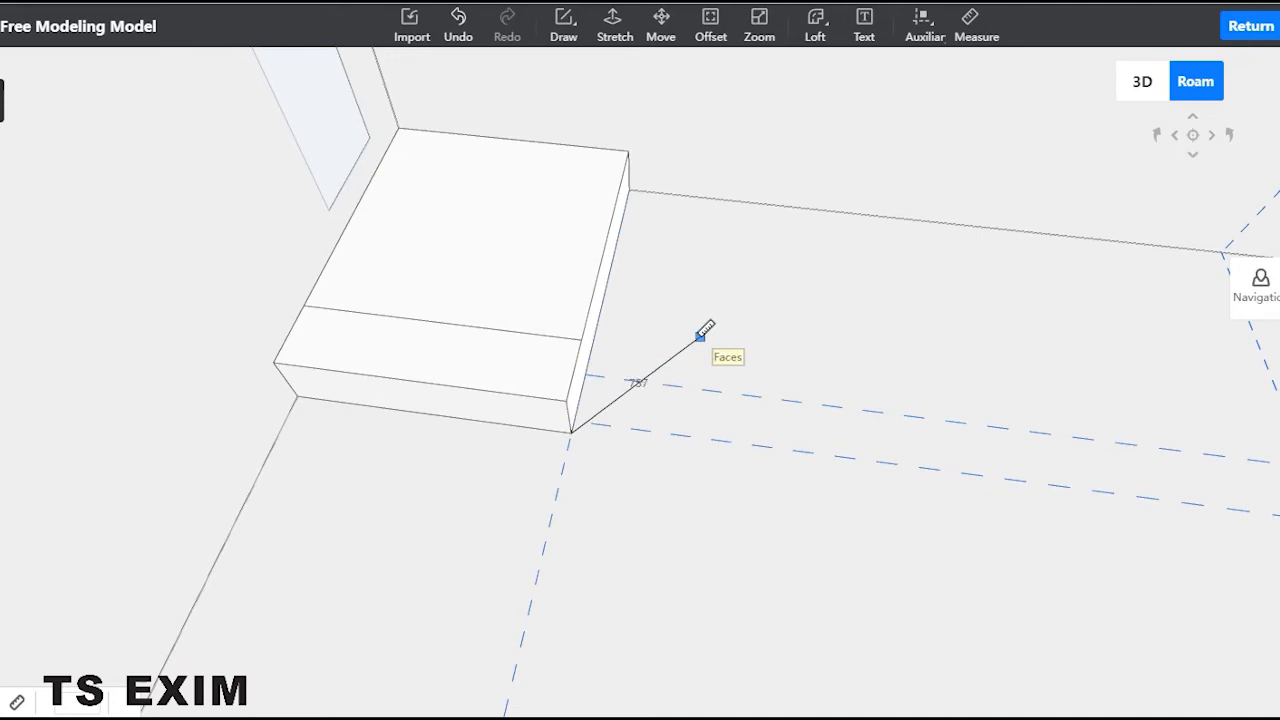
key("Escape")
Step: Stretch the rear part of the block's top face upward to form a higher second step
left_click(610, 30)
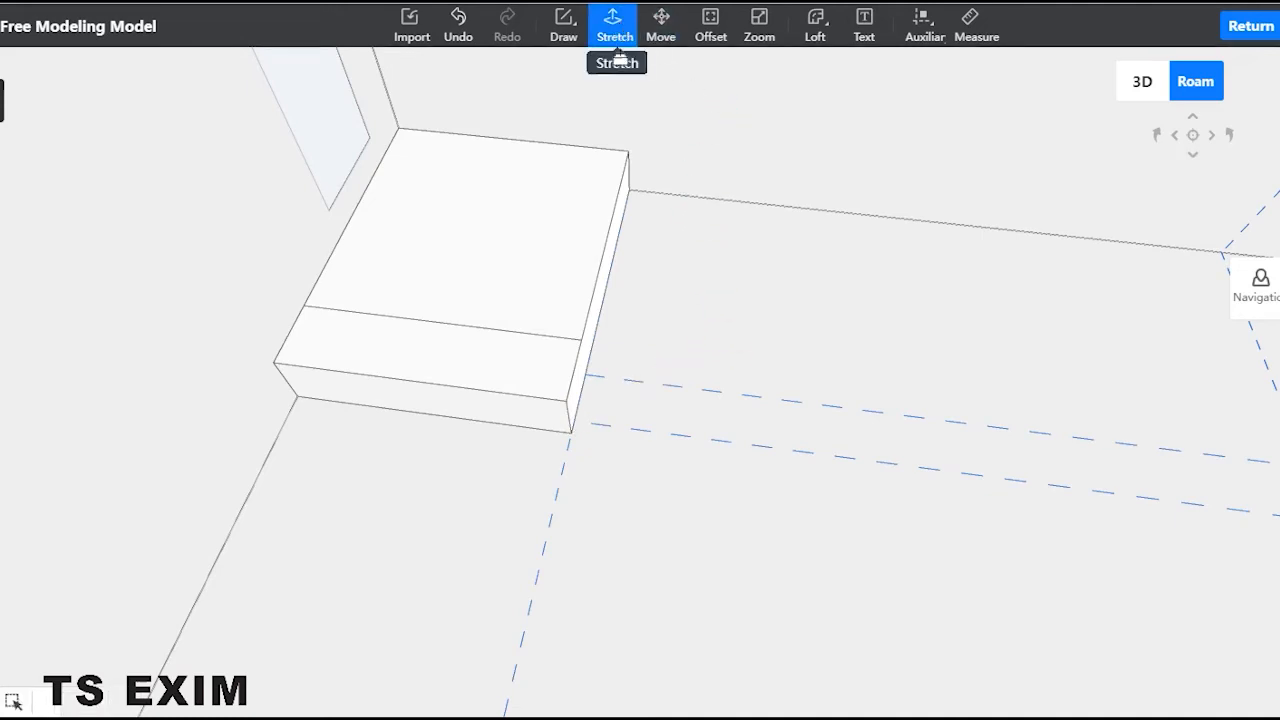
left_click(571, 199)
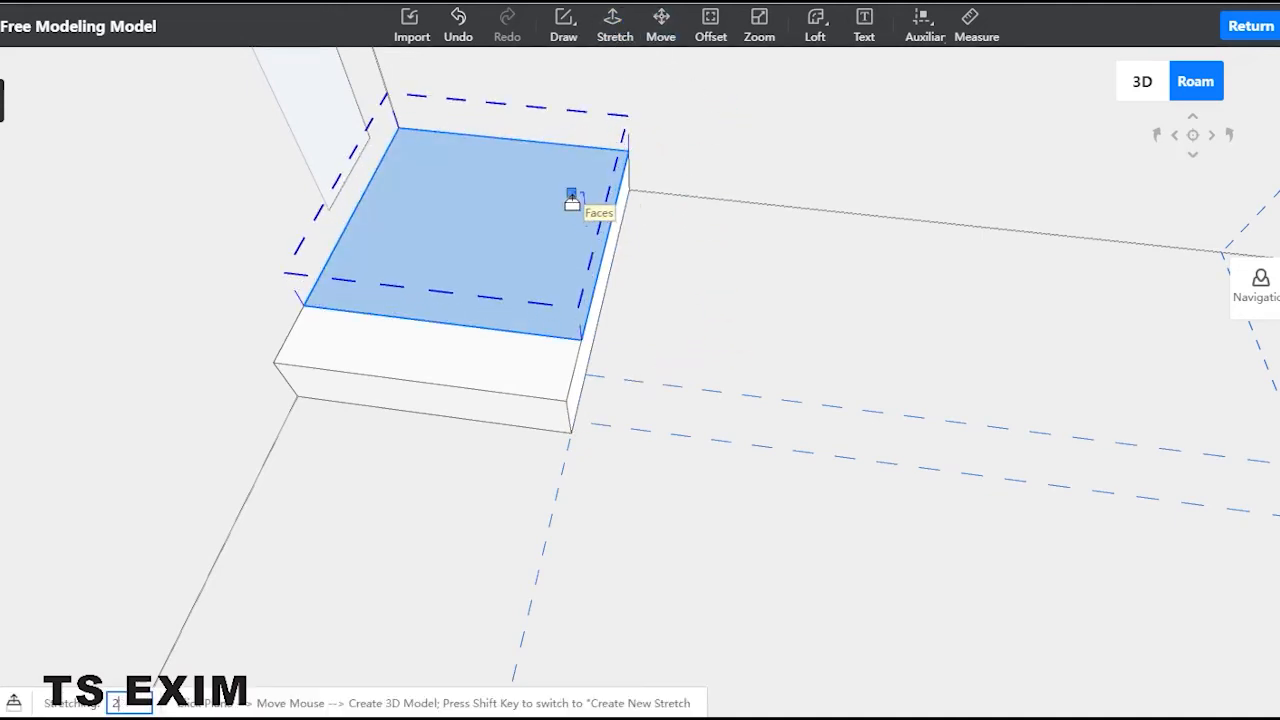
key("Return")
key("Escape")
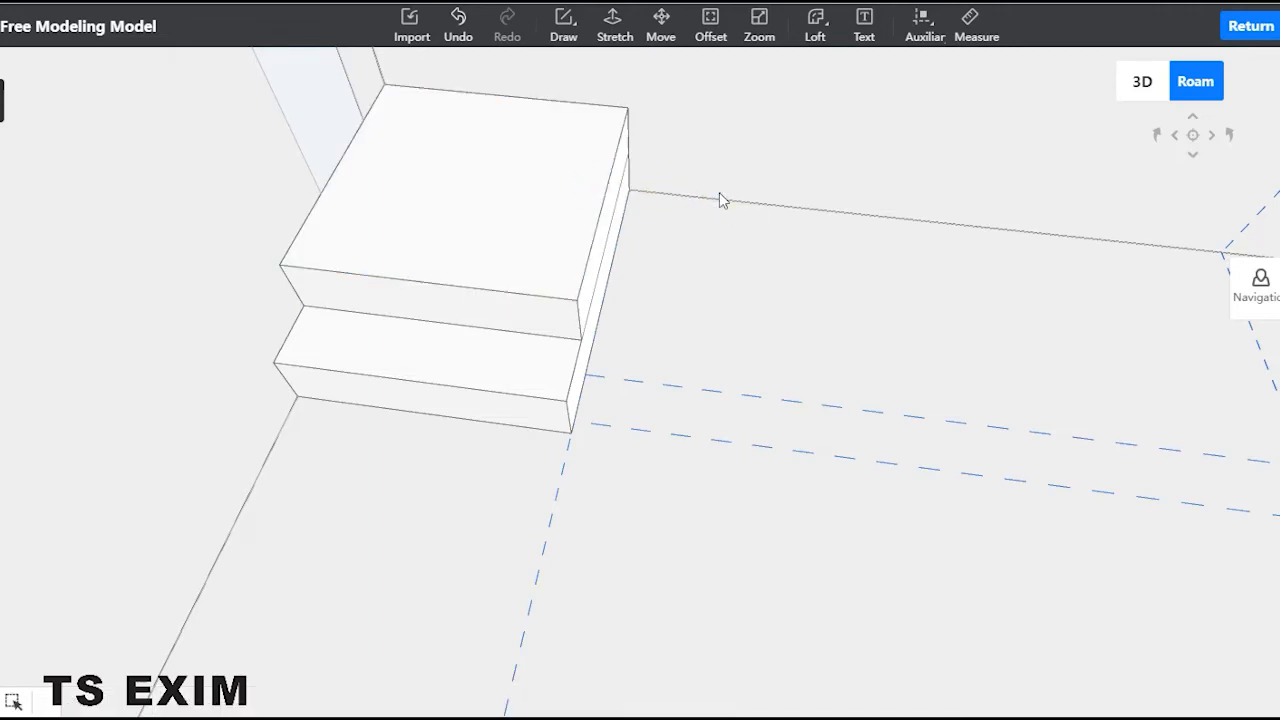
Step: Delete the leftover horizontal edge between the two levels on the block's open side face
left_click_drag(719, 192, 942, 313)
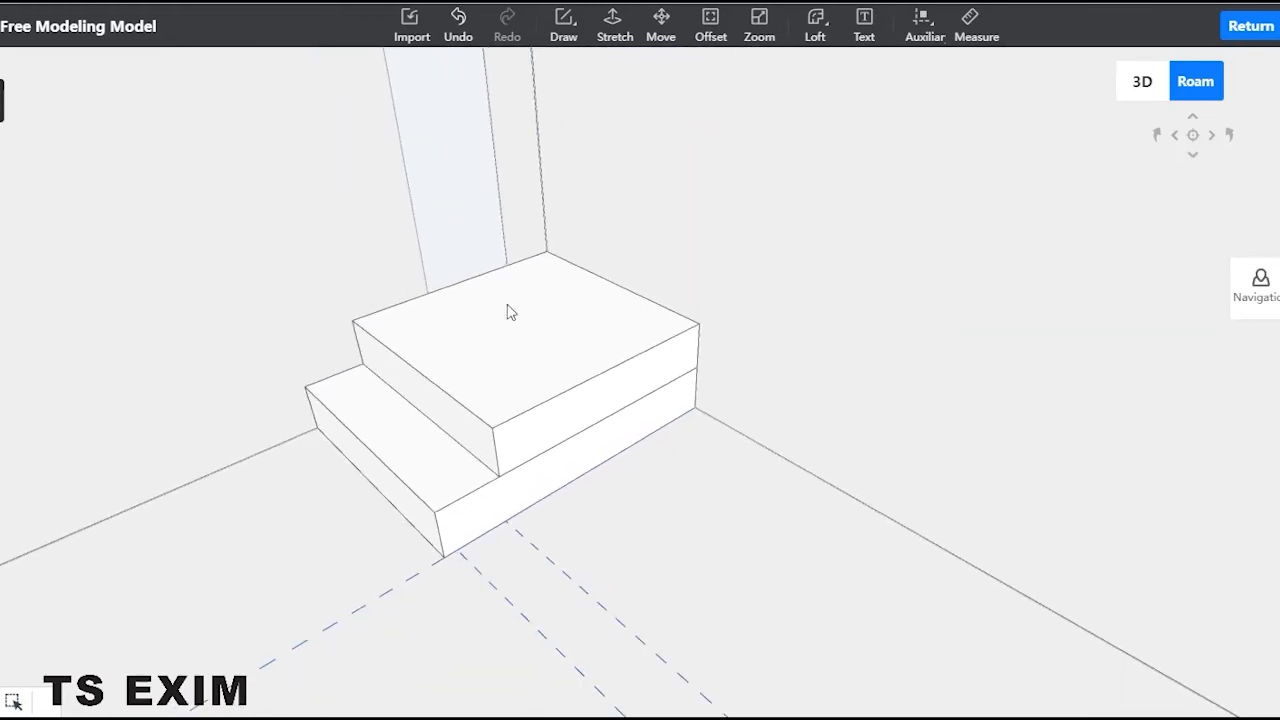
left_click_drag(733, 290, 714, 394)
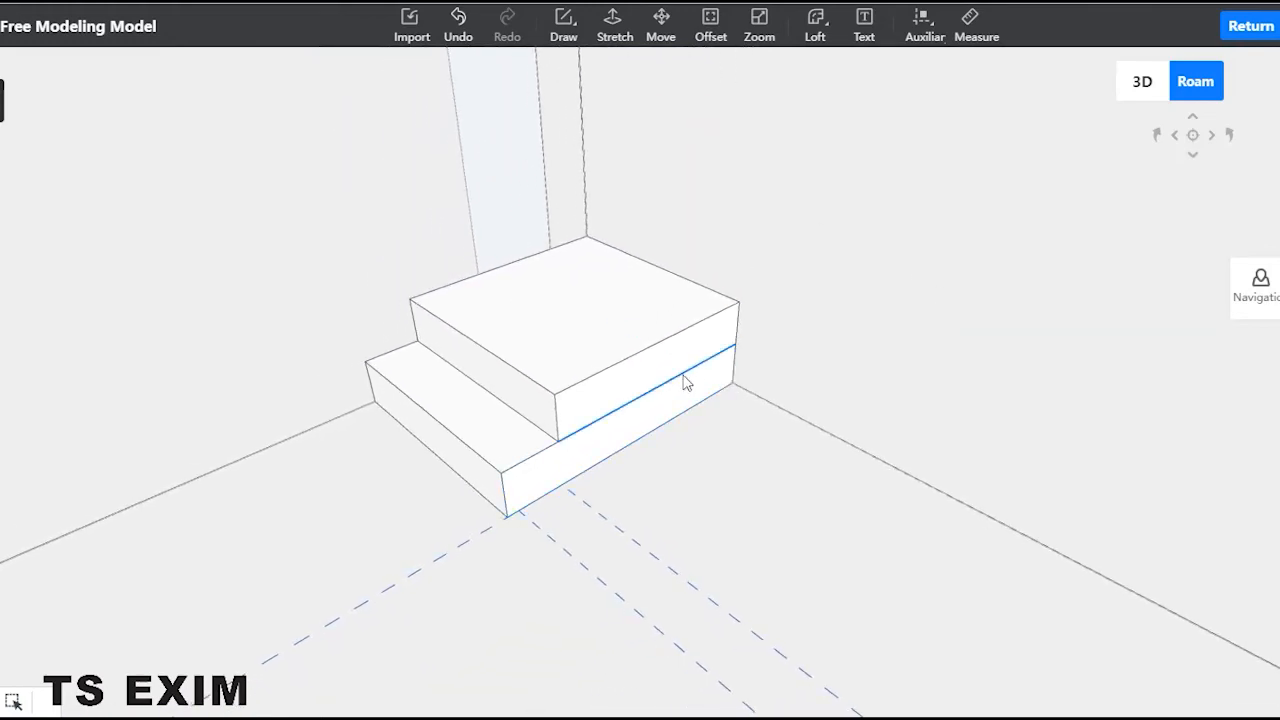
left_click(558, 332)
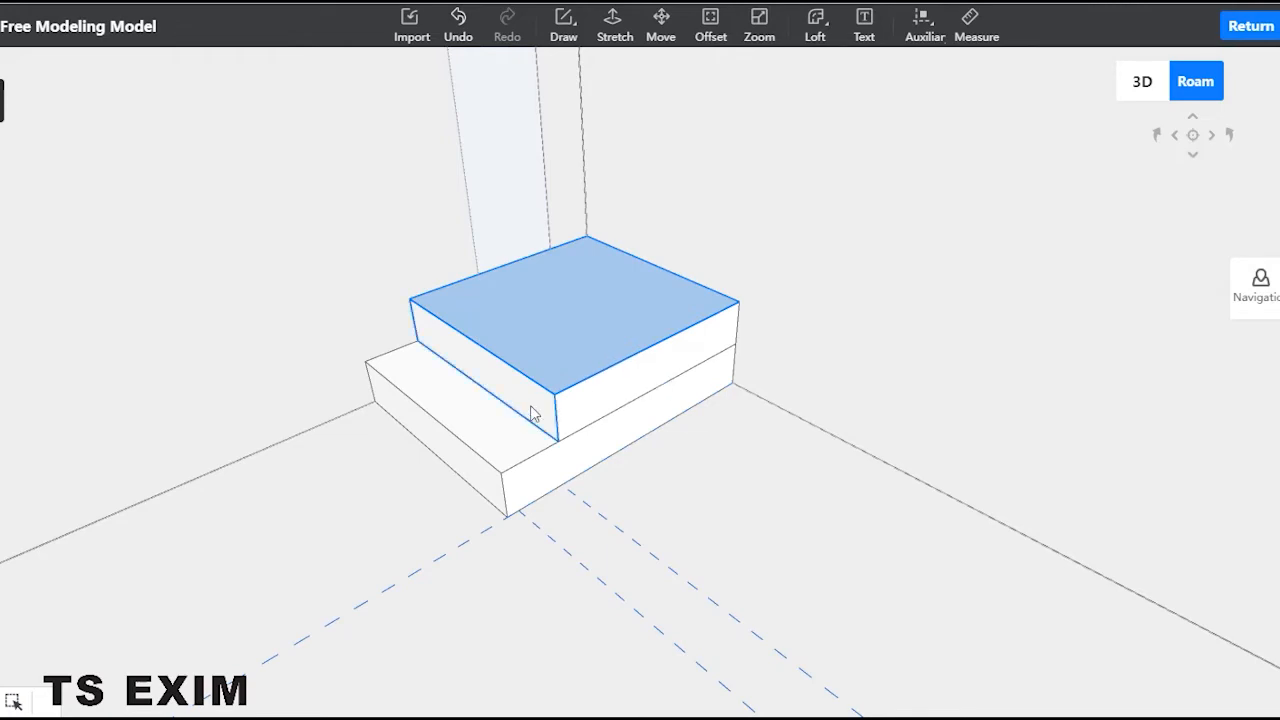
left_click(588, 412)
left_click(618, 413)
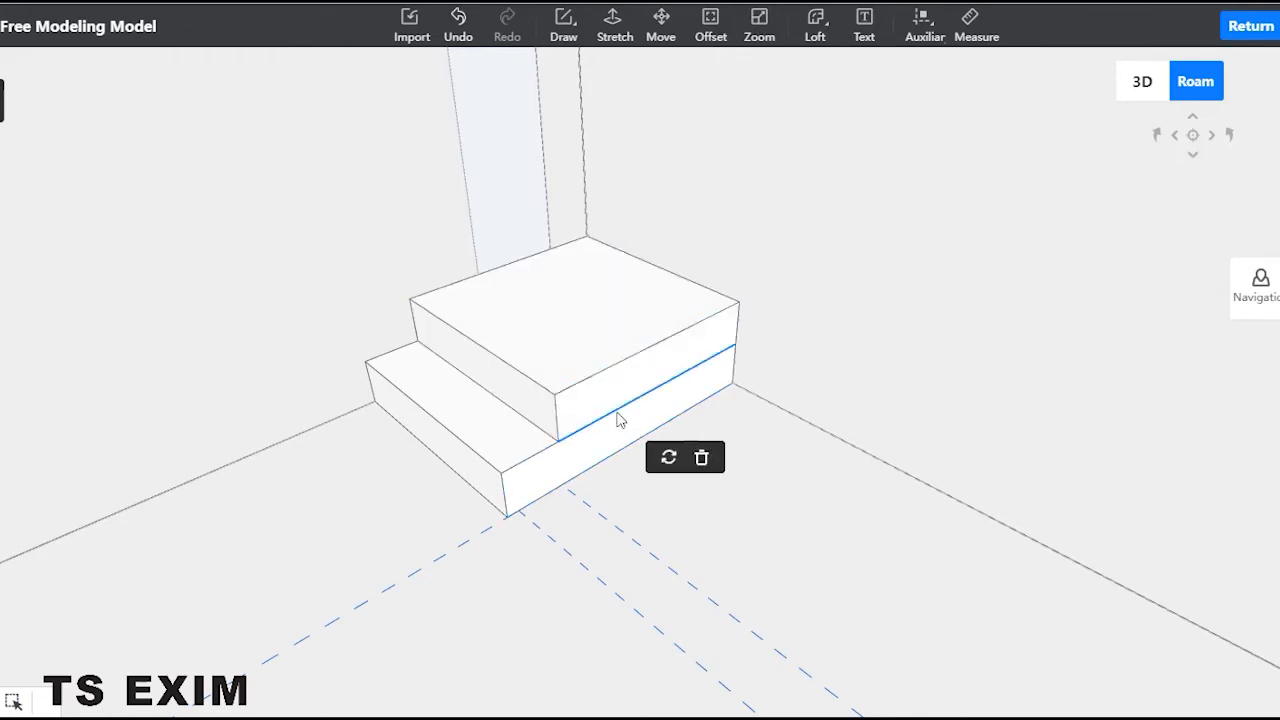
key("Delete")
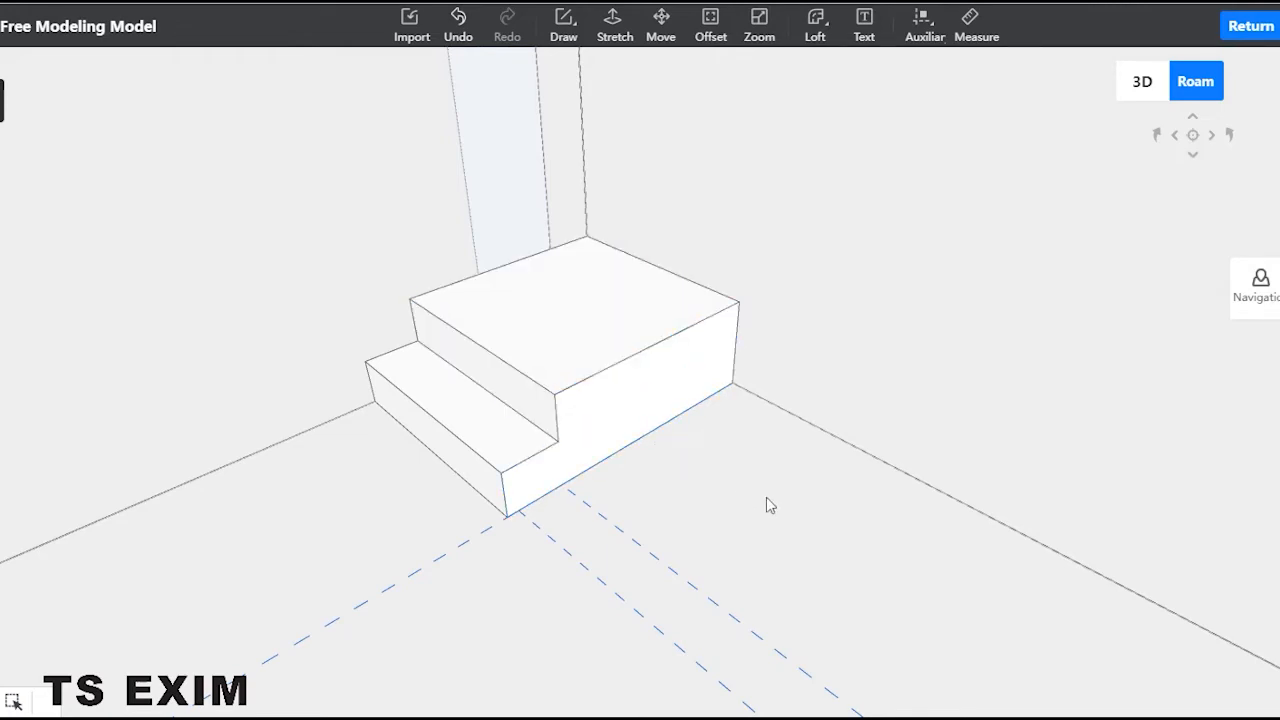
Step: Draw a small rectangle in the middle of the upper step's top face
scroll(760, 475, "up", 1)
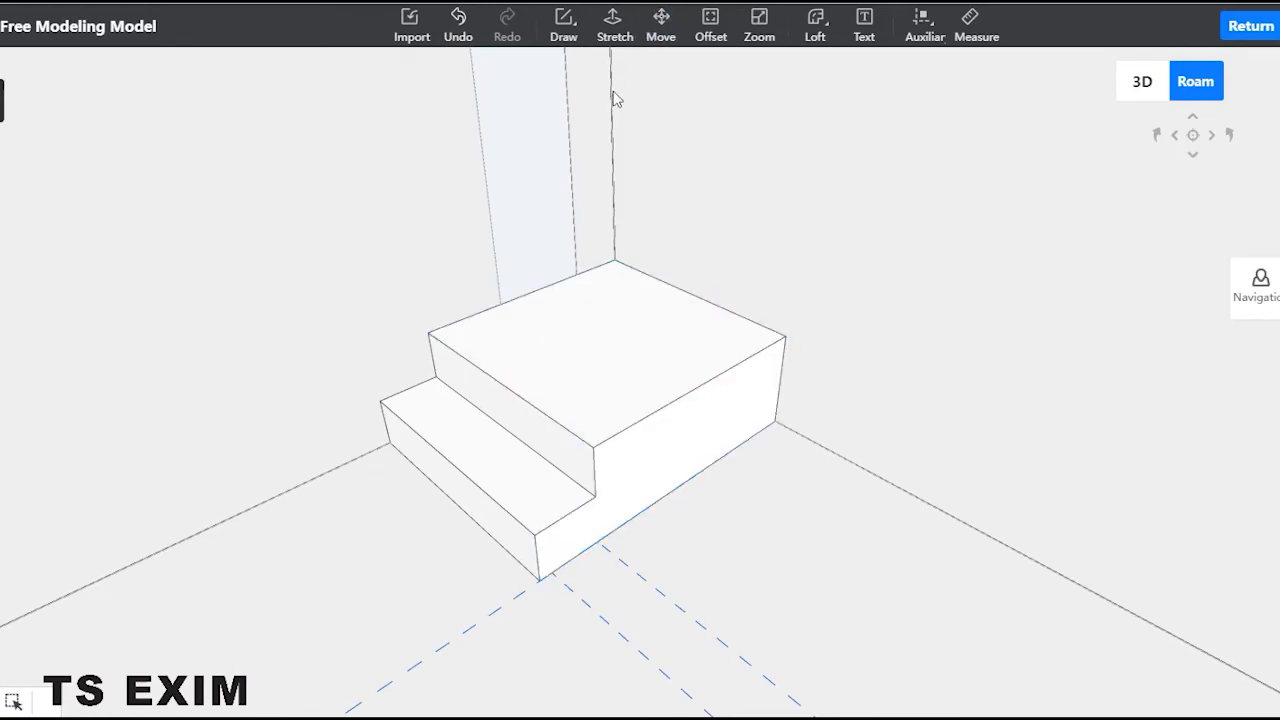
left_click(570, 40)
left_click(583, 104)
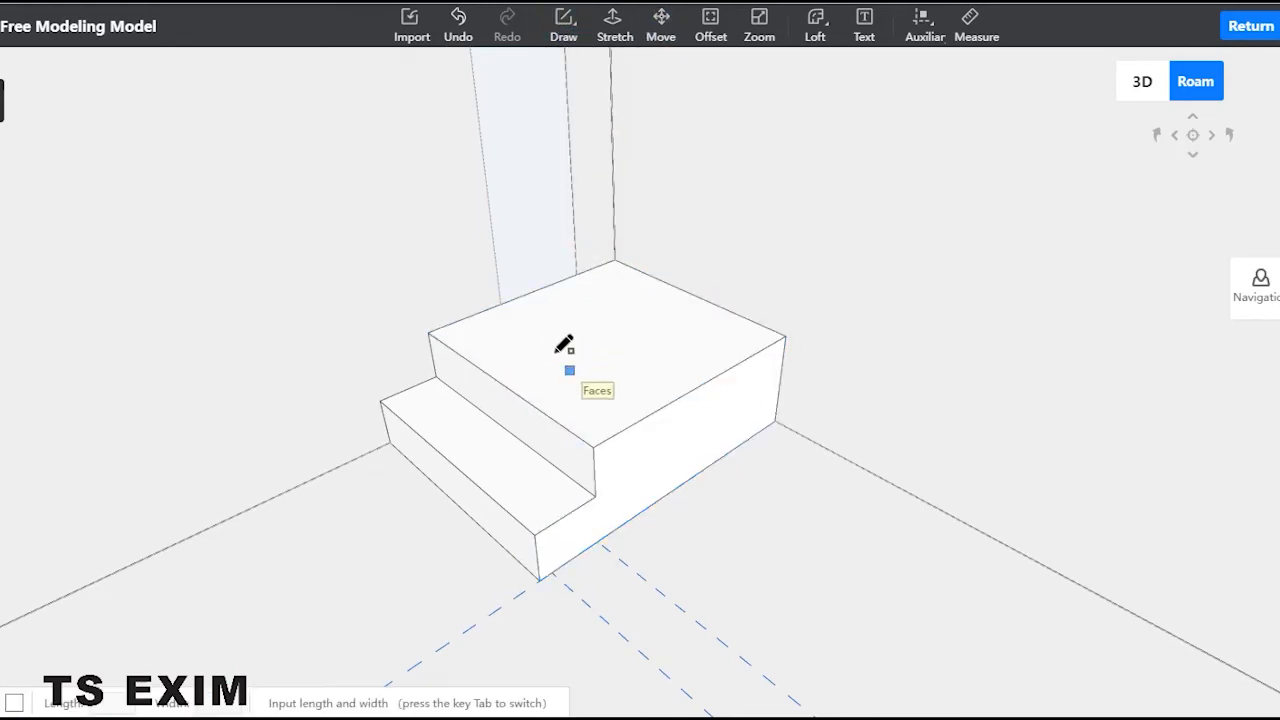
left_click(544, 335)
left_click(676, 339)
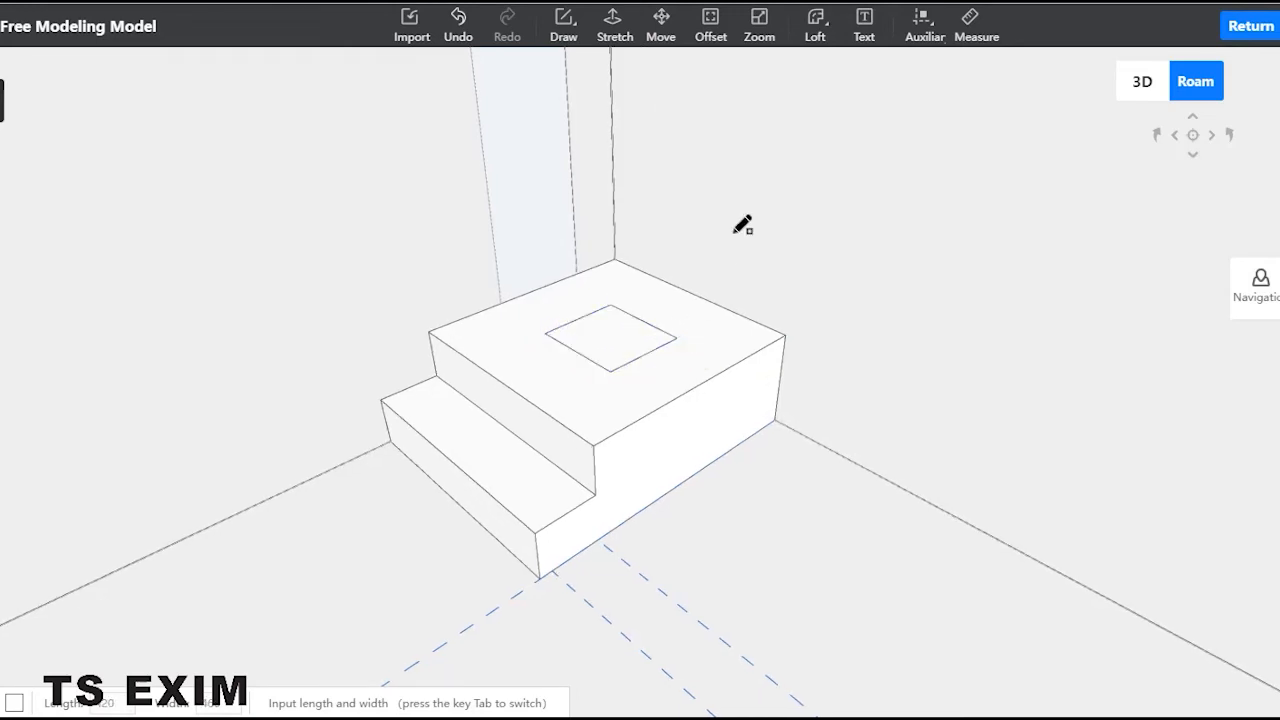
Step: Stretch the small rectangle down into the block as a recess, and undo both the recess and the rectangle
left_click(614, 25)
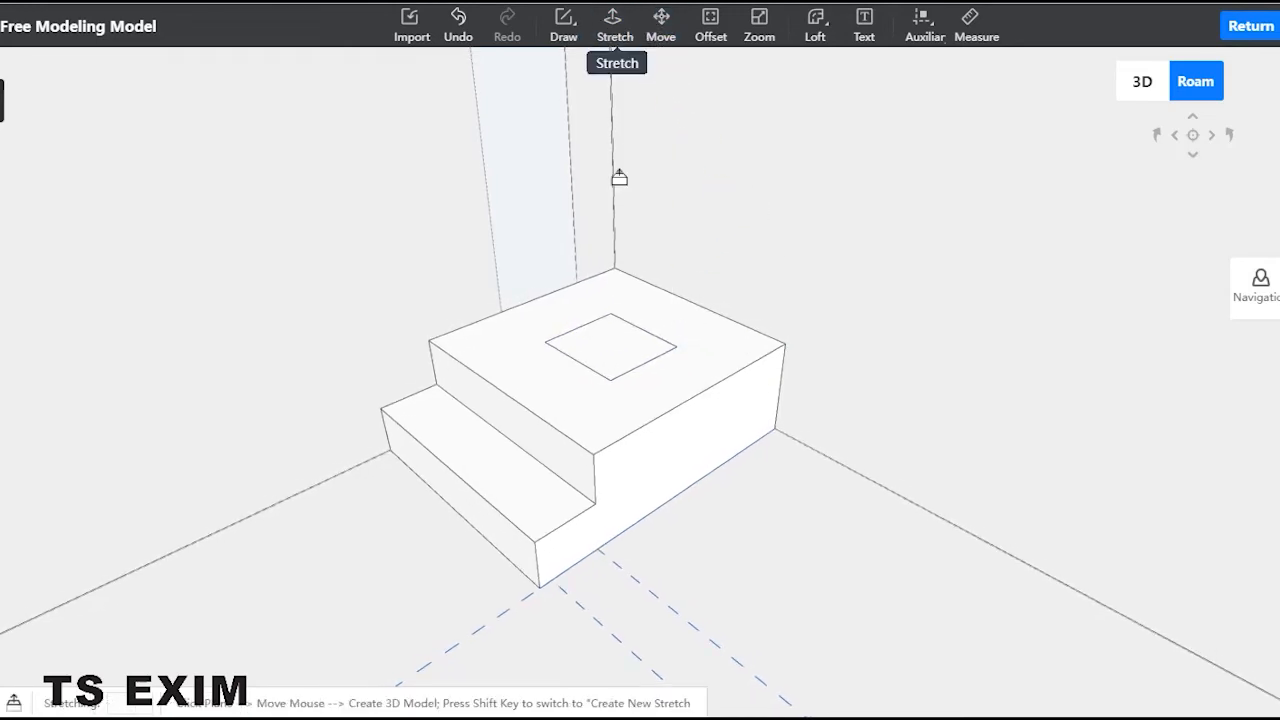
left_click(604, 370)
left_click(780, 355)
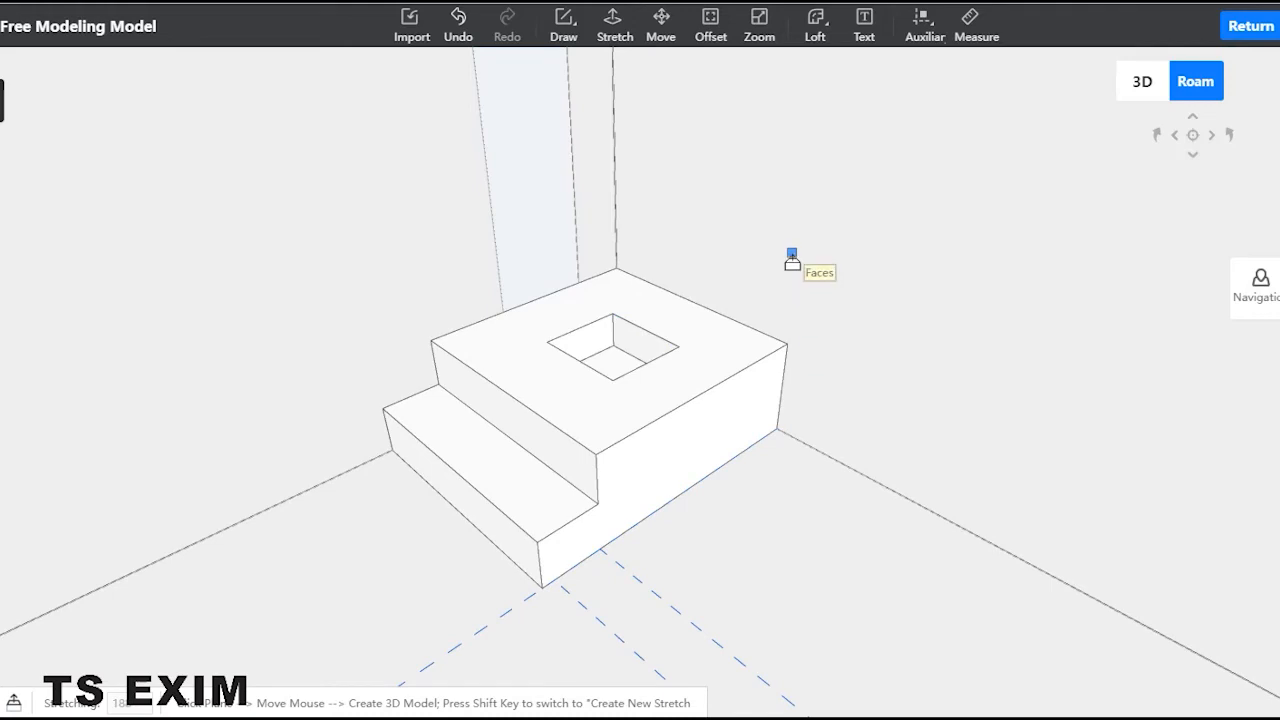
key("ctrl+z")
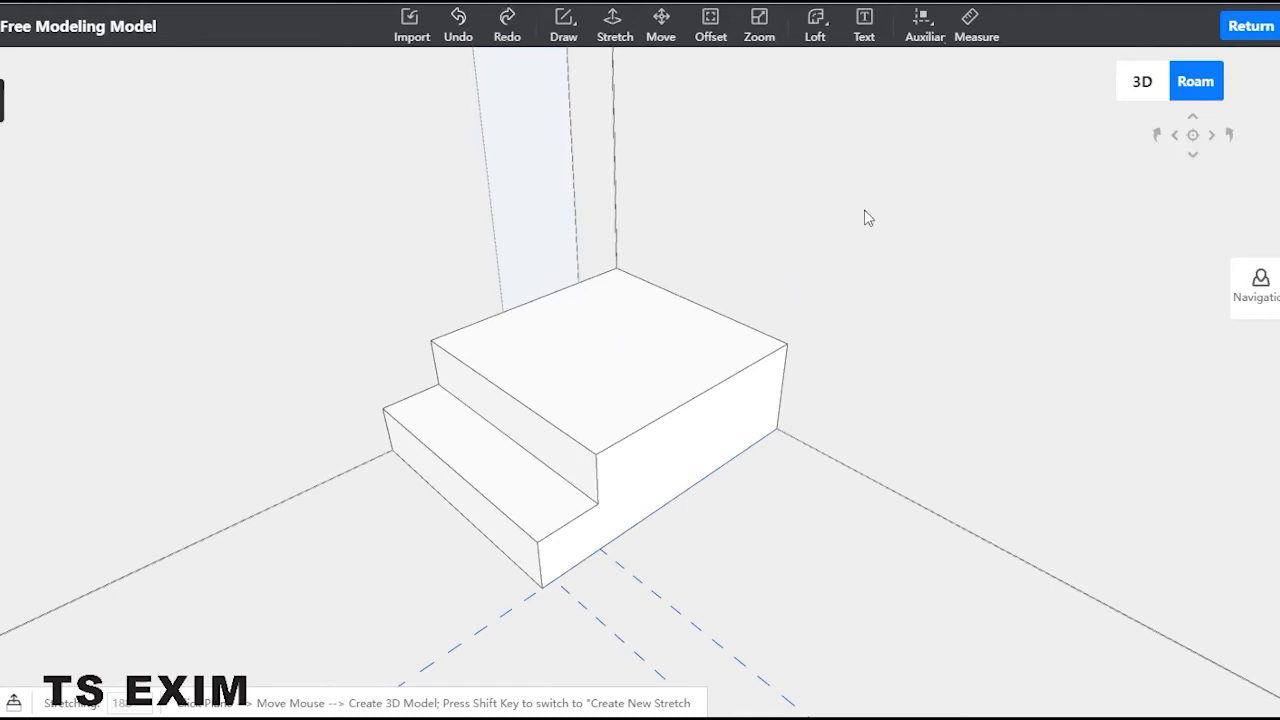
Step: Select the entire stepped block and combine its faces and edges into one group
left_click_drag(868, 218, 355, 612)
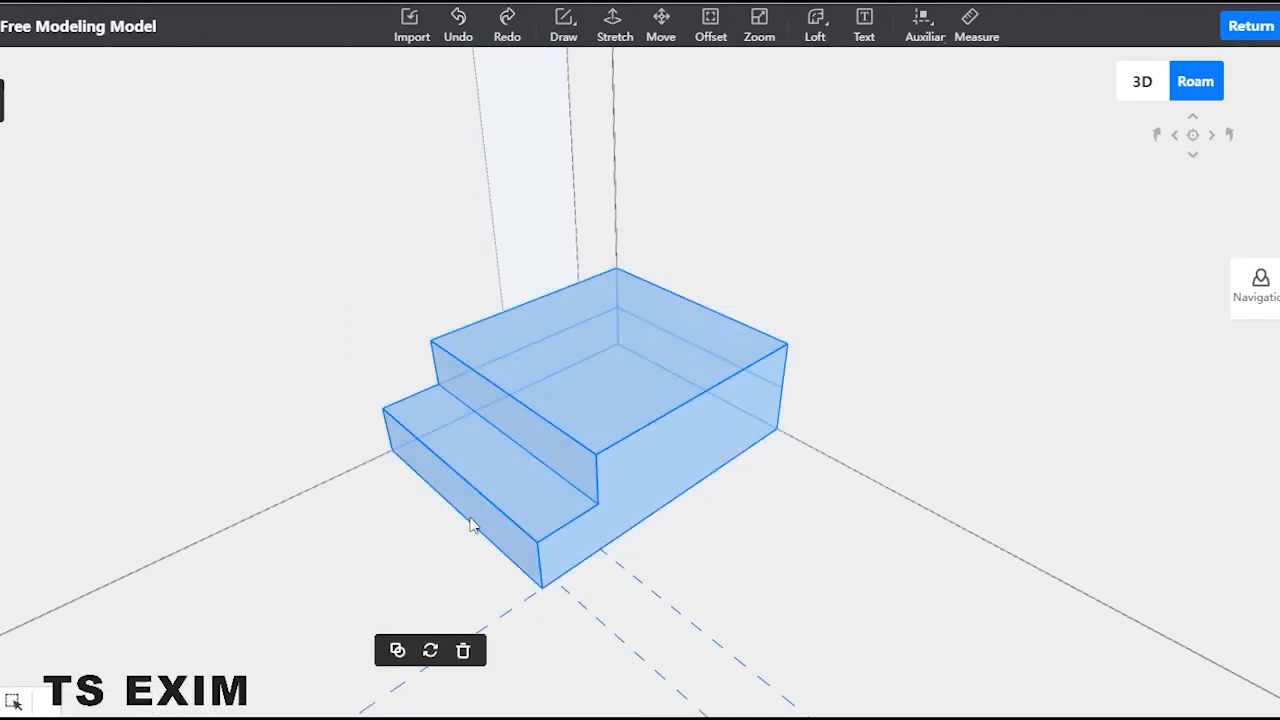
left_click(397, 650)
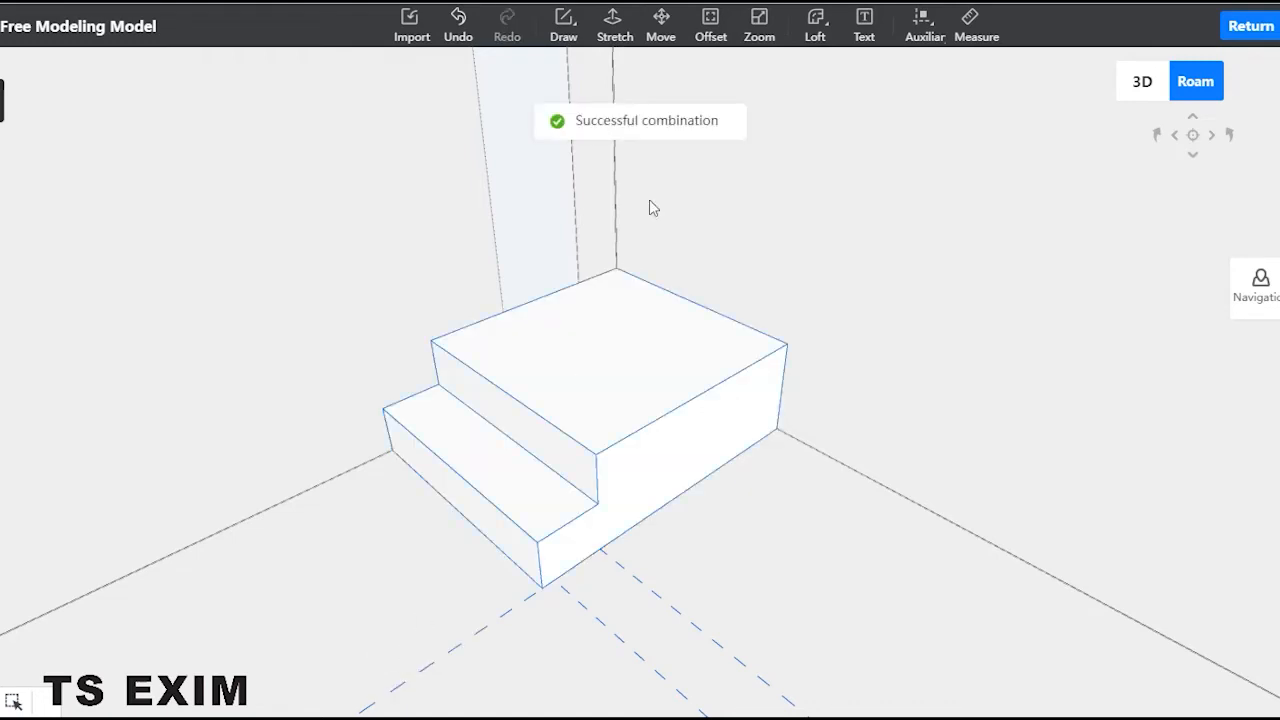
Step: Draw a rectangle in the middle of the combined block's upper top face
left_click(614, 30)
mouse_move(577, 38)
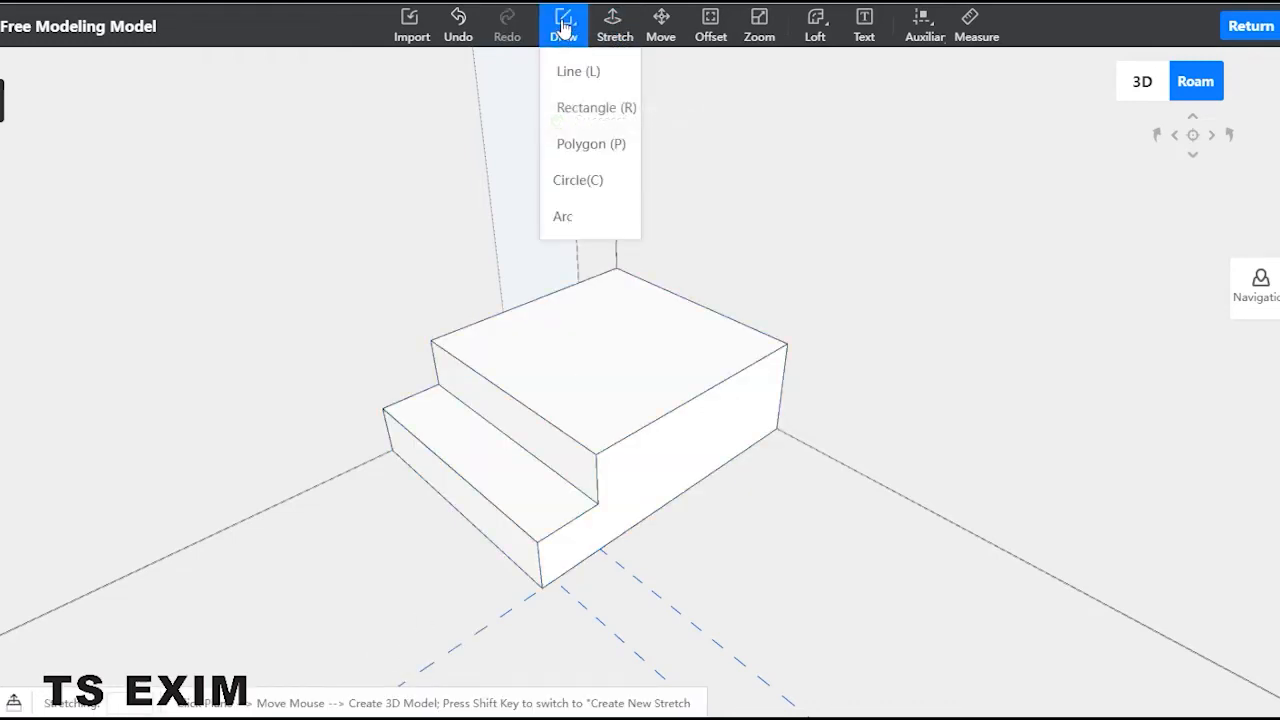
left_click(591, 107)
left_click(552, 336)
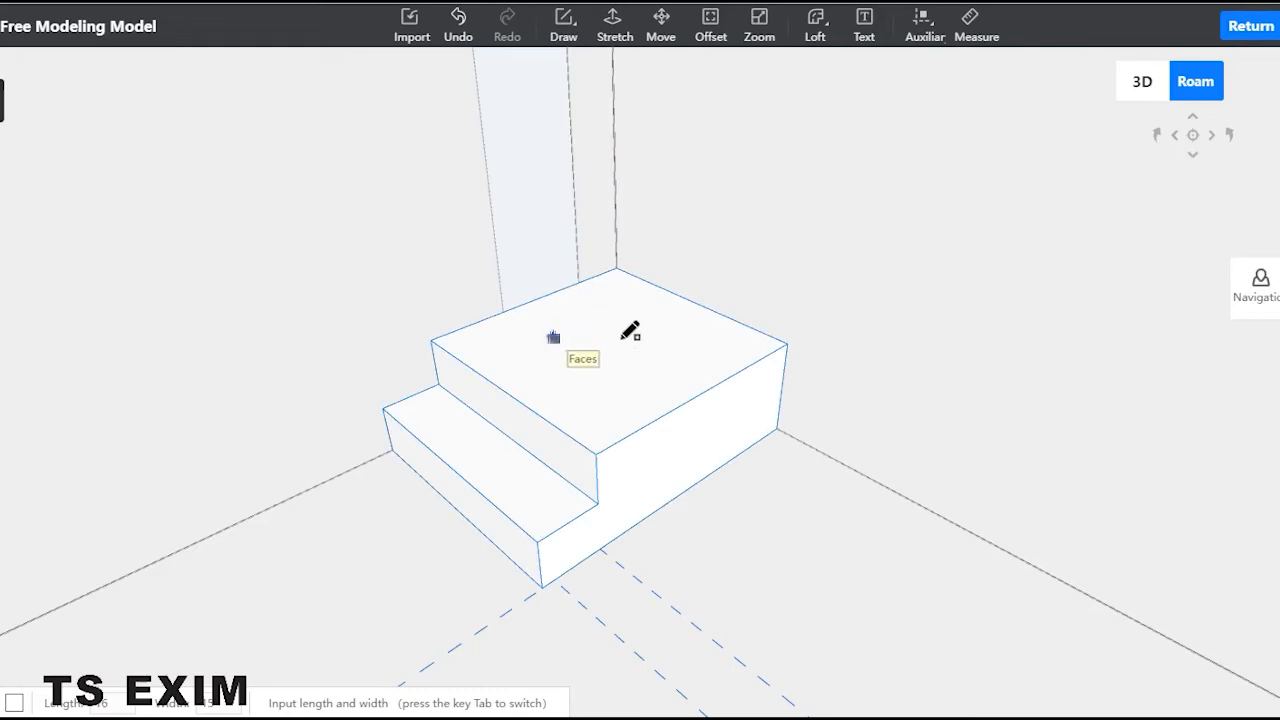
left_click(703, 349)
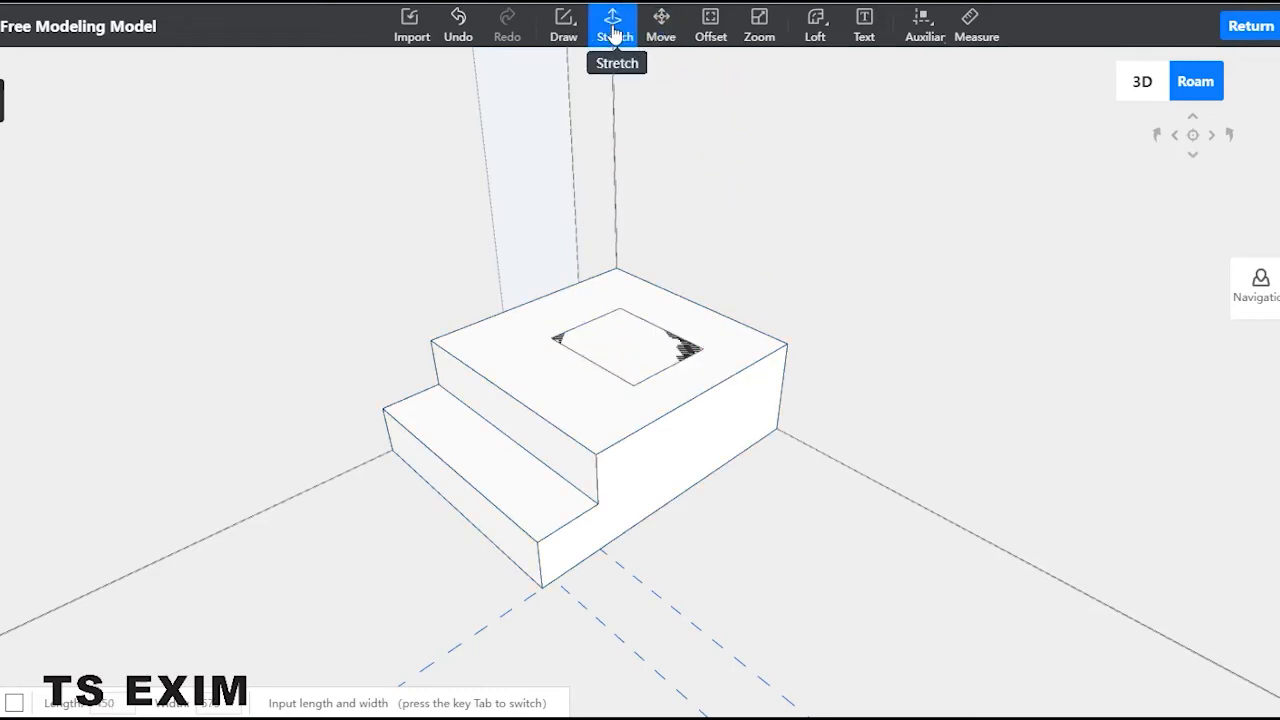
Step: Stretch the rectangle on the combined block upward into a tall box, and push the box's top face back down into the block
left_click(613, 30)
left_click(614, 351)
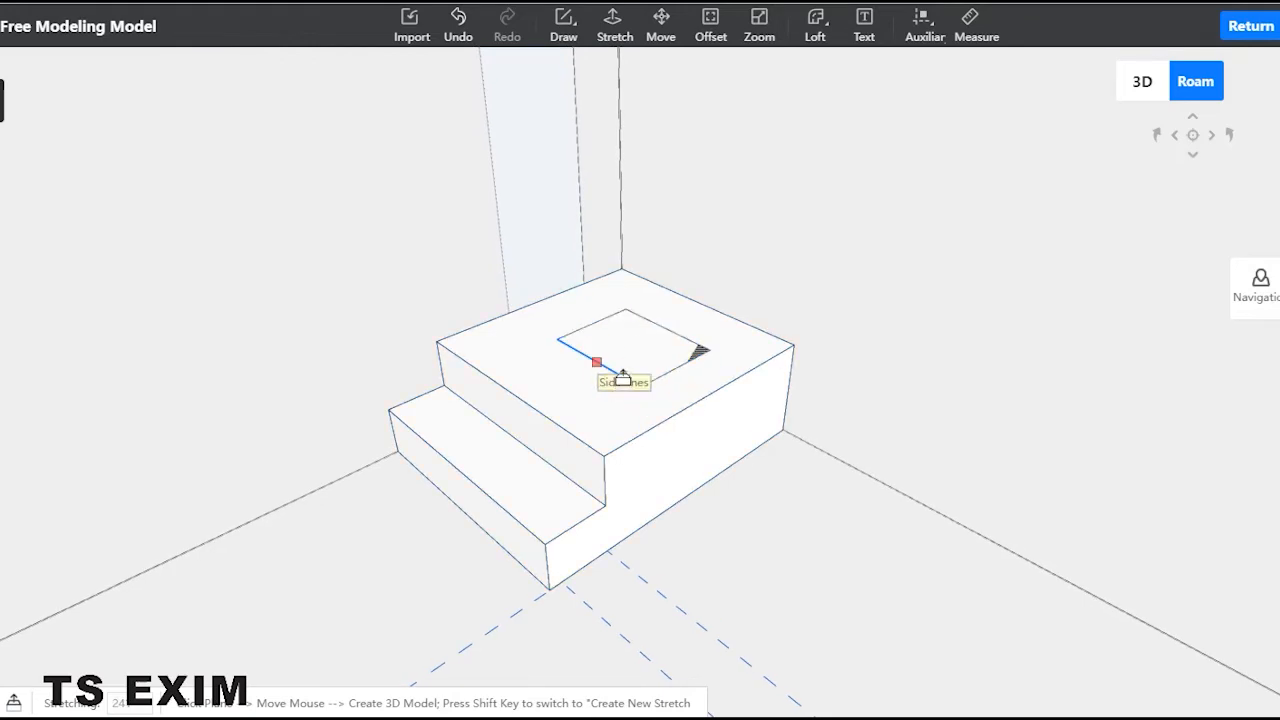
left_click(630, 245)
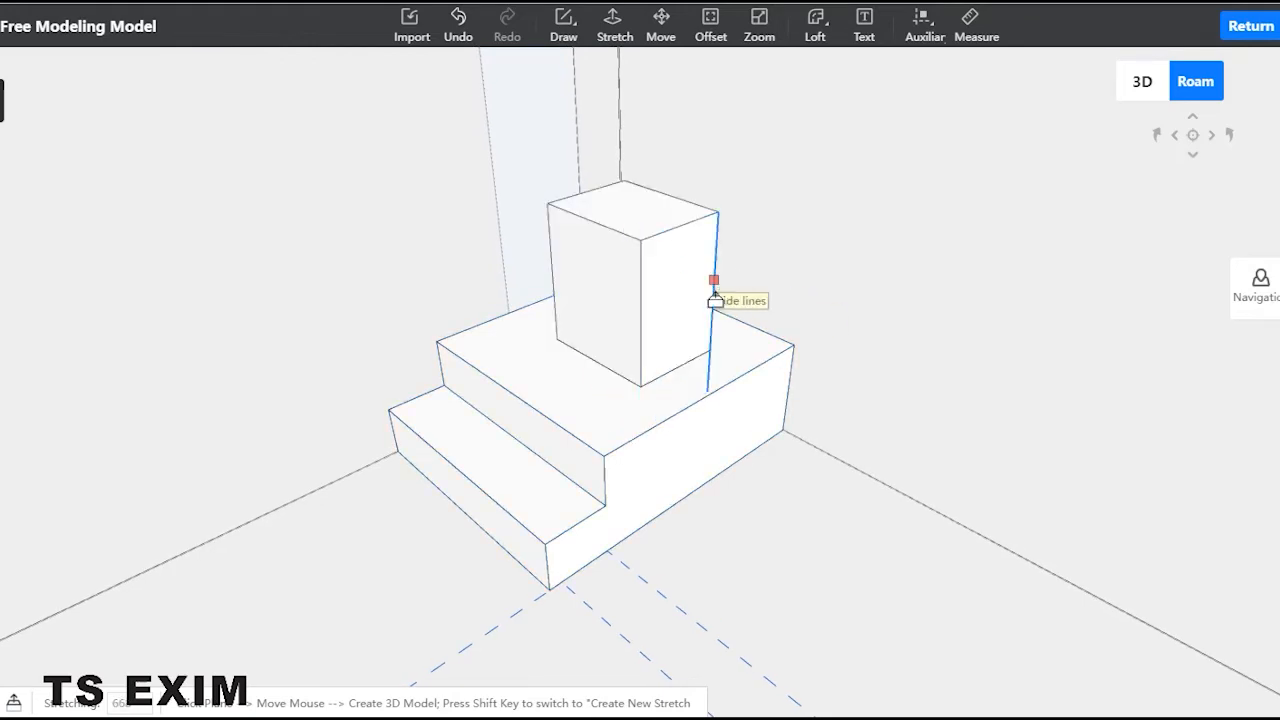
left_click(654, 228)
left_click(658, 430)
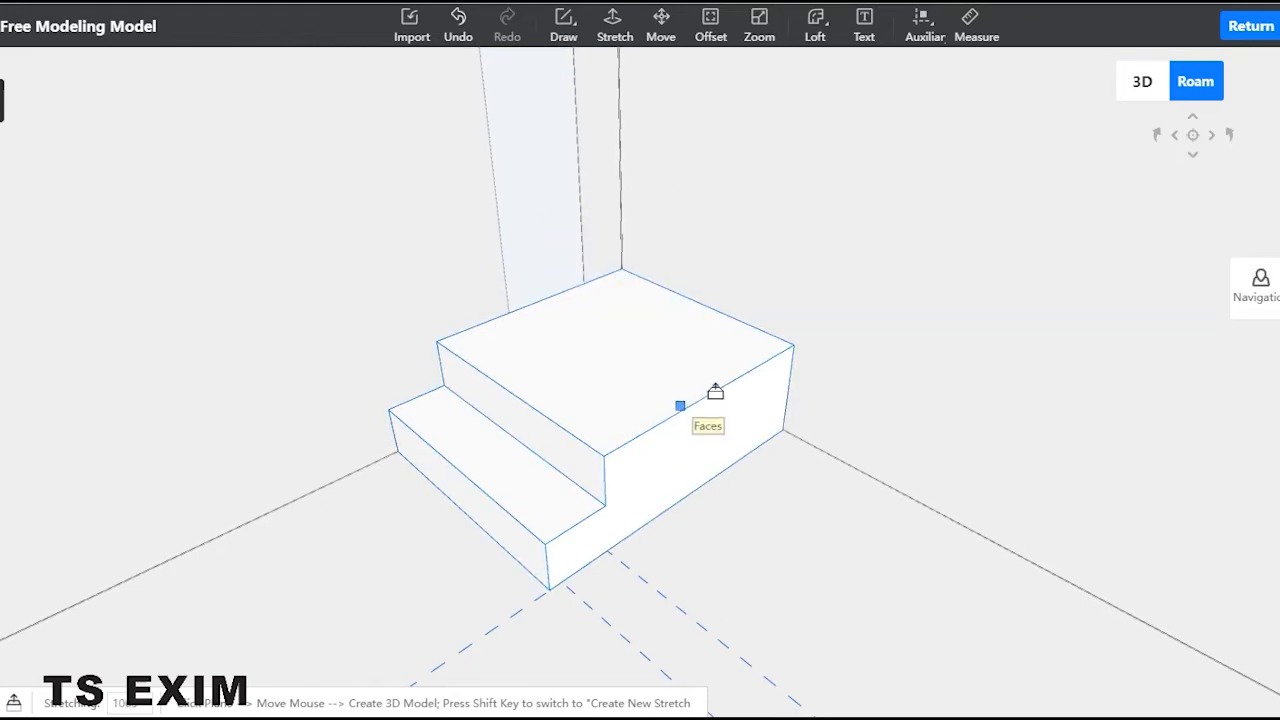
Step: Undo the stretch and the rectangle drawn on the combined block's upper top face
key("ctrl+z")
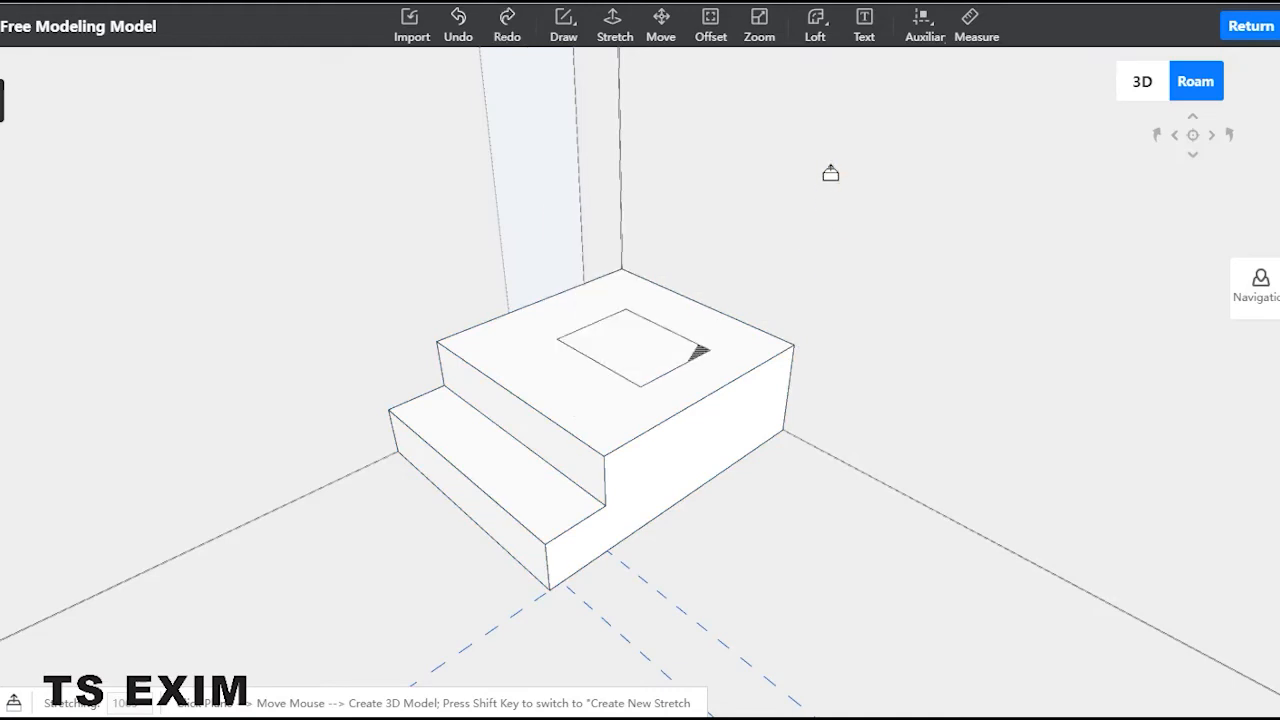
key("ctrl+z")
key("Escape")
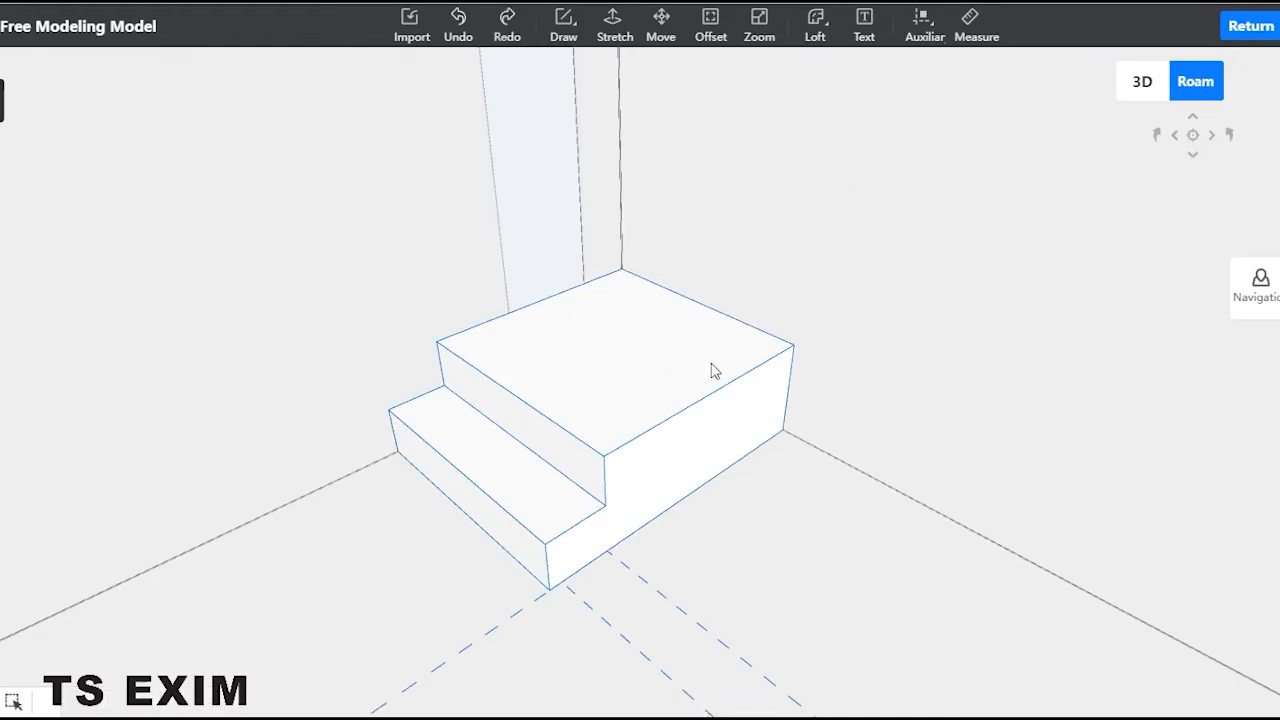
Step: Draw a single vertical line of 250 along the wall, up from the block's upper corner, and finish the line
left_click(565, 415)
left_click_drag(1110, 300, 889, 423)
scroll(929, 340, "down", 3)
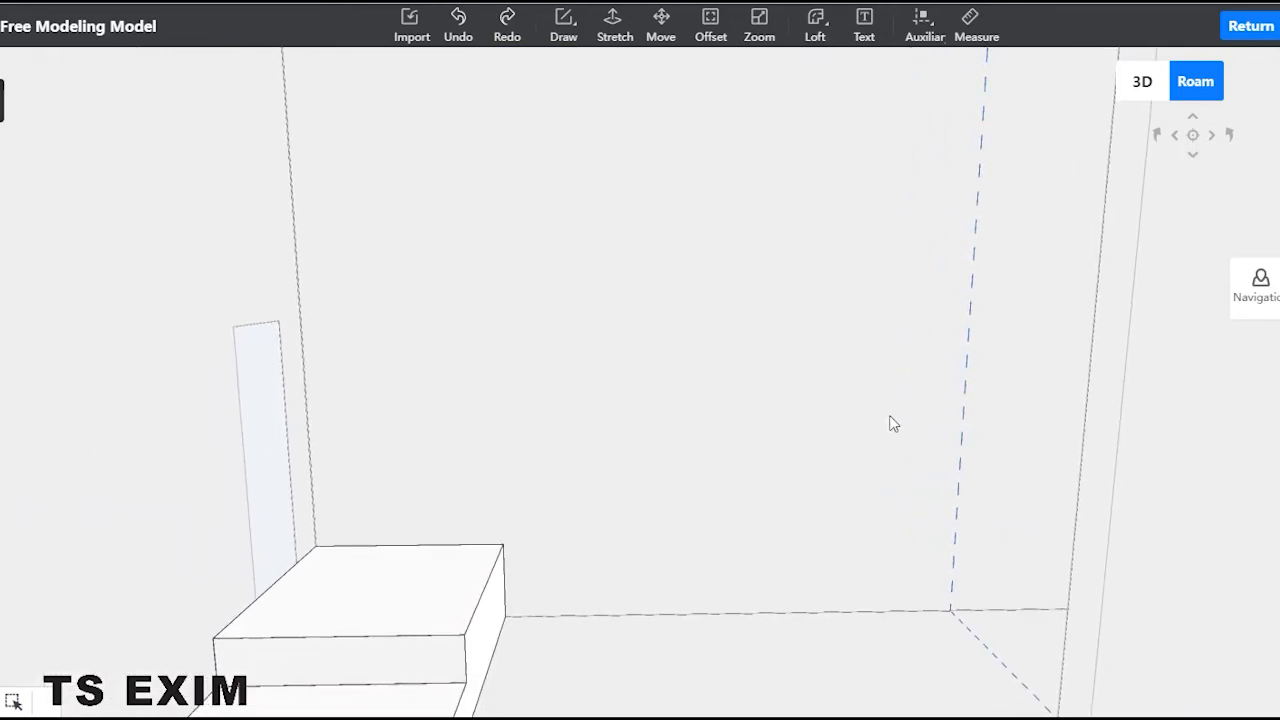
left_click(484, 564)
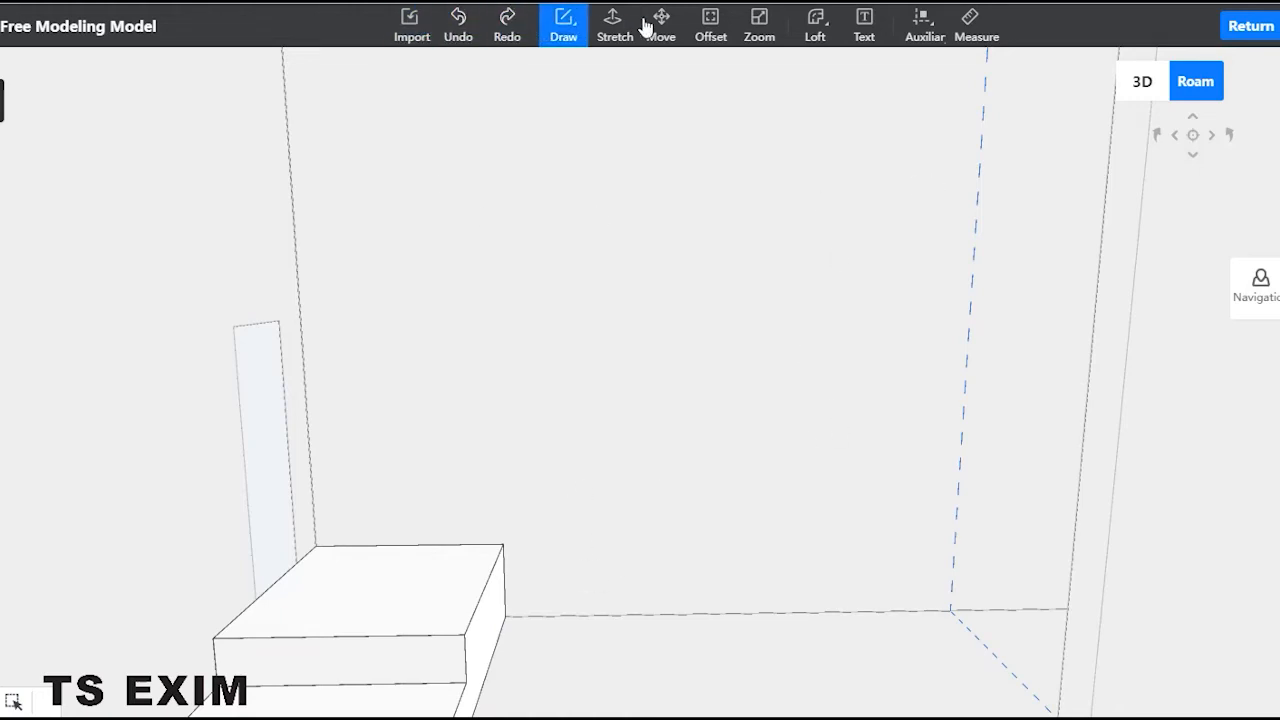
left_click(557, 24)
left_click(555, 117)
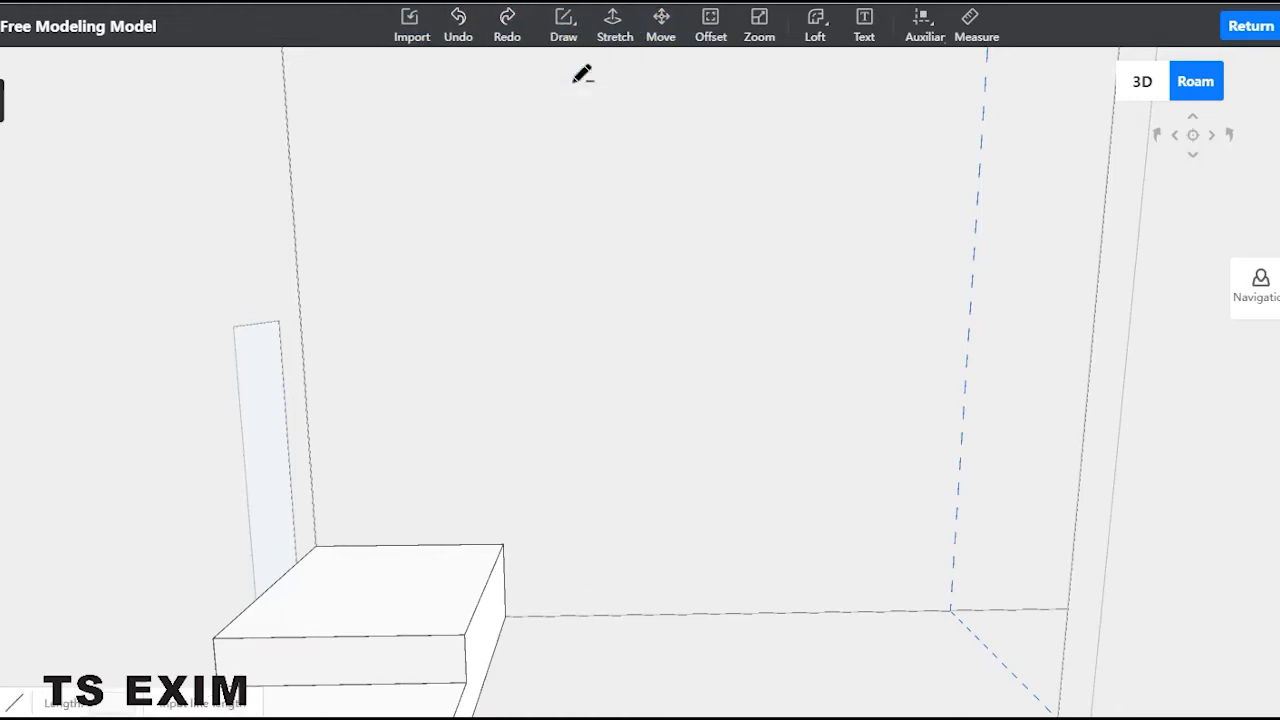
left_click(503, 545)
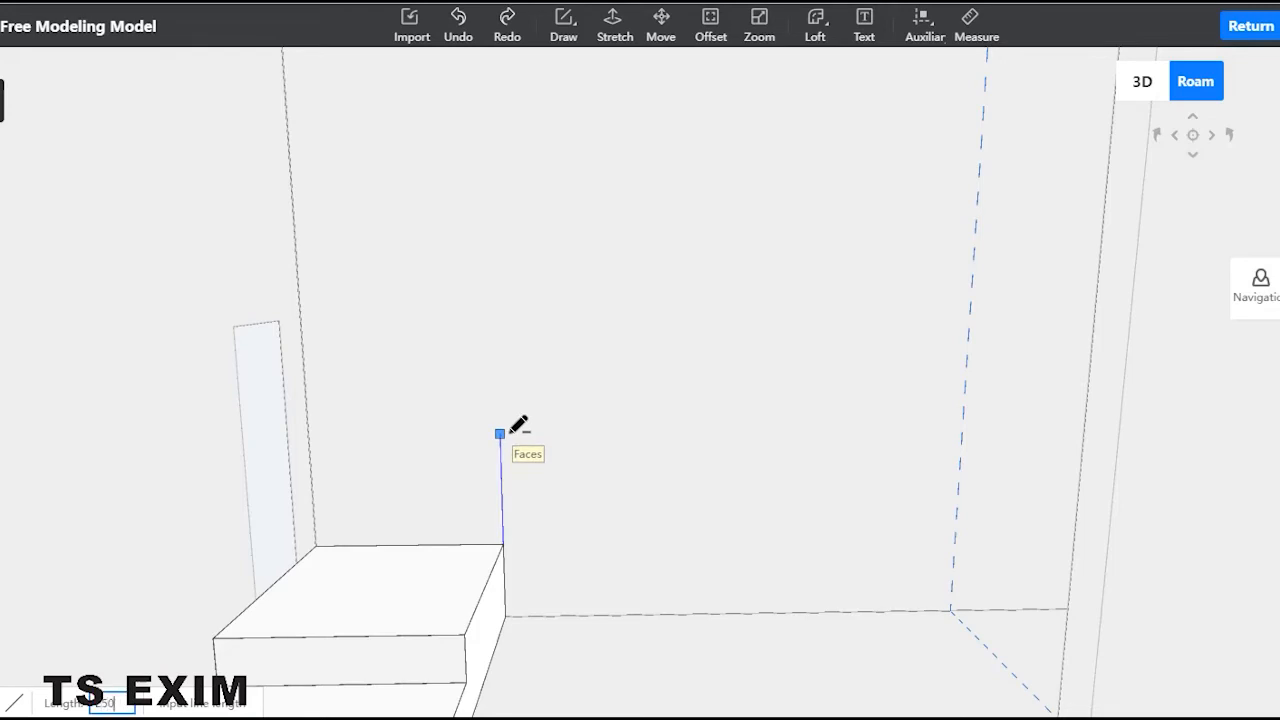
left_click(502, 508)
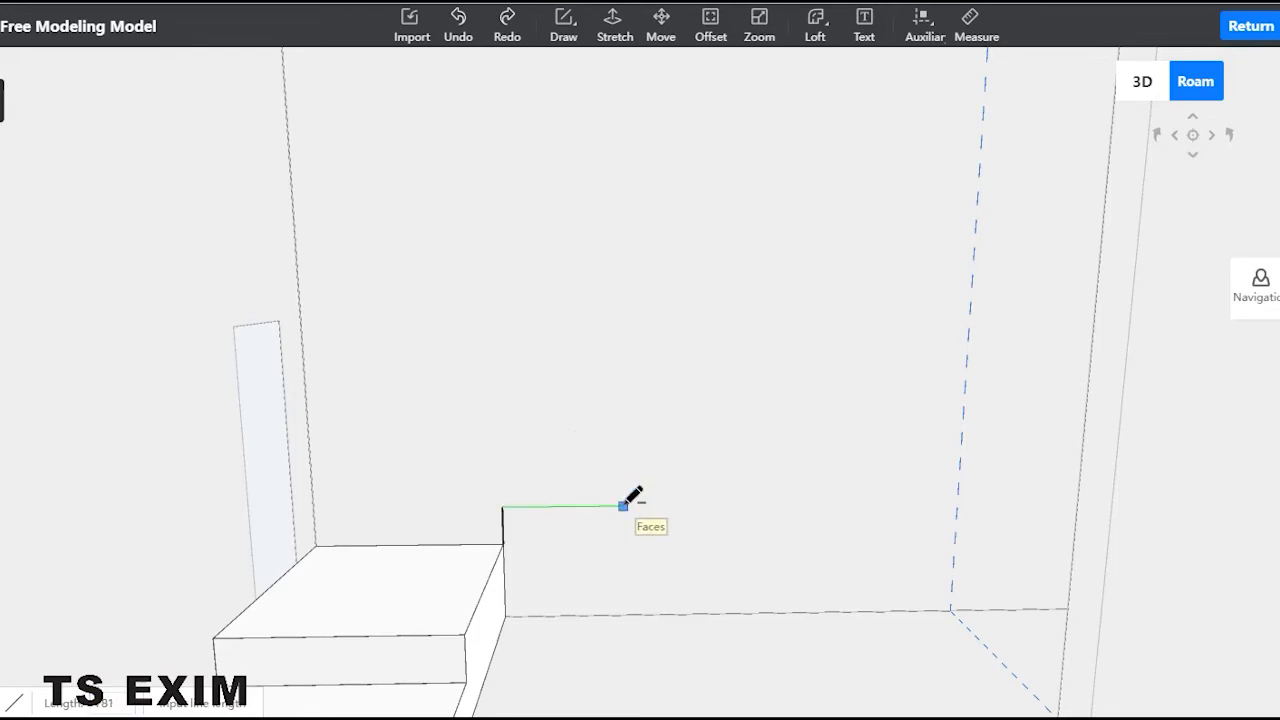
scroll(623, 503, "up", 4)
key("Escape")
key("Escape")
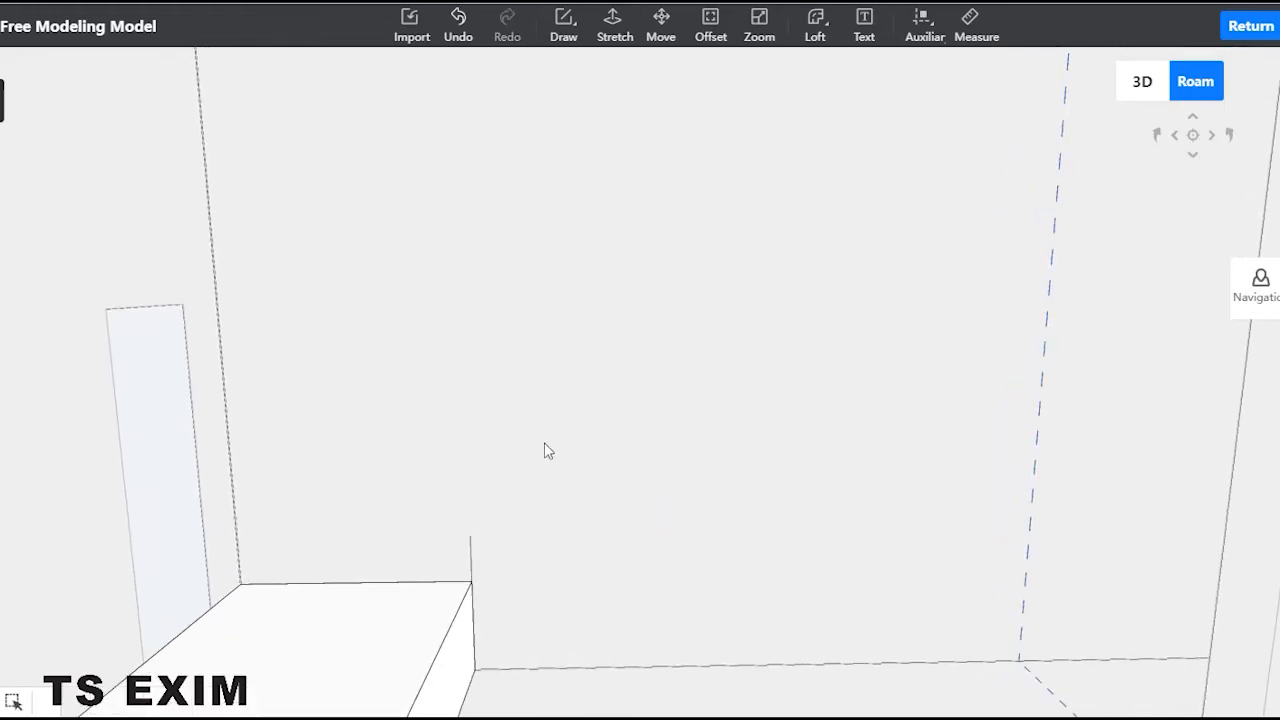
Step: Delete the short vertical line standing on the block's upper corner
scroll(594, 529, "up", 4)
right_click_drag(566, 551, 560, 469)
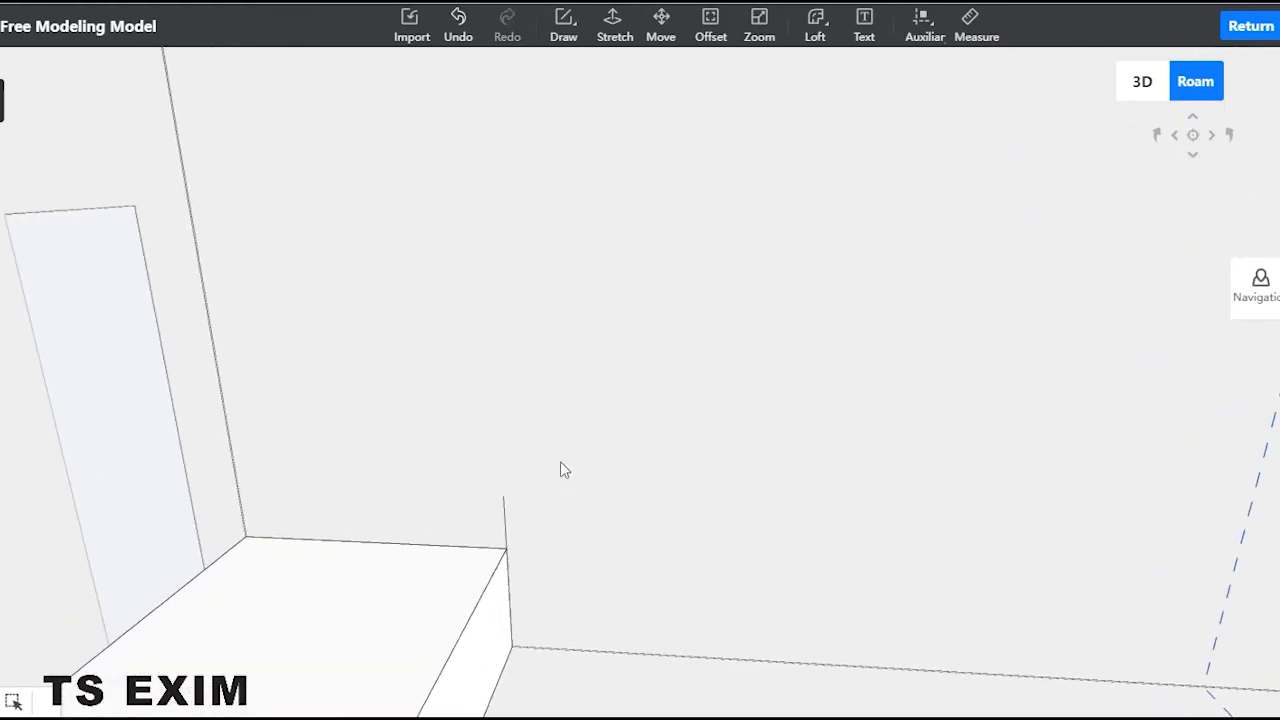
left_click(501, 508)
right_click_drag(700, 359, 600, 424)
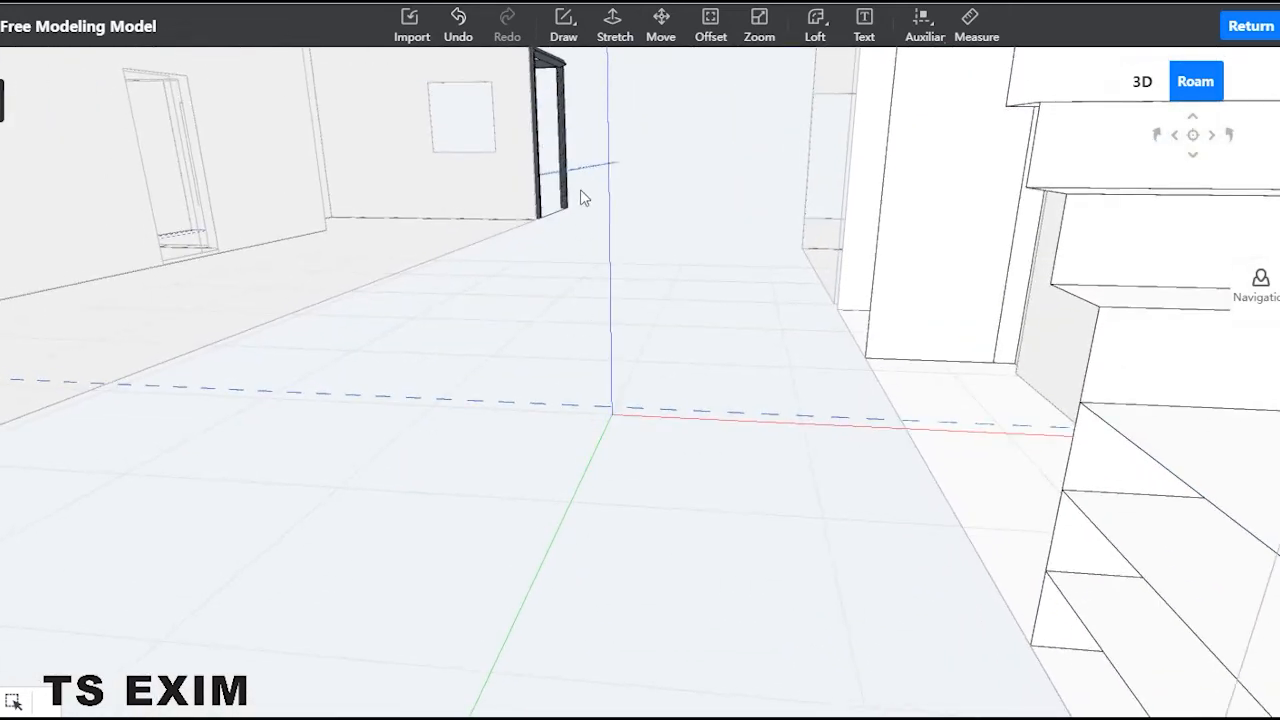
right_click_drag(233, 427, 584, 588)
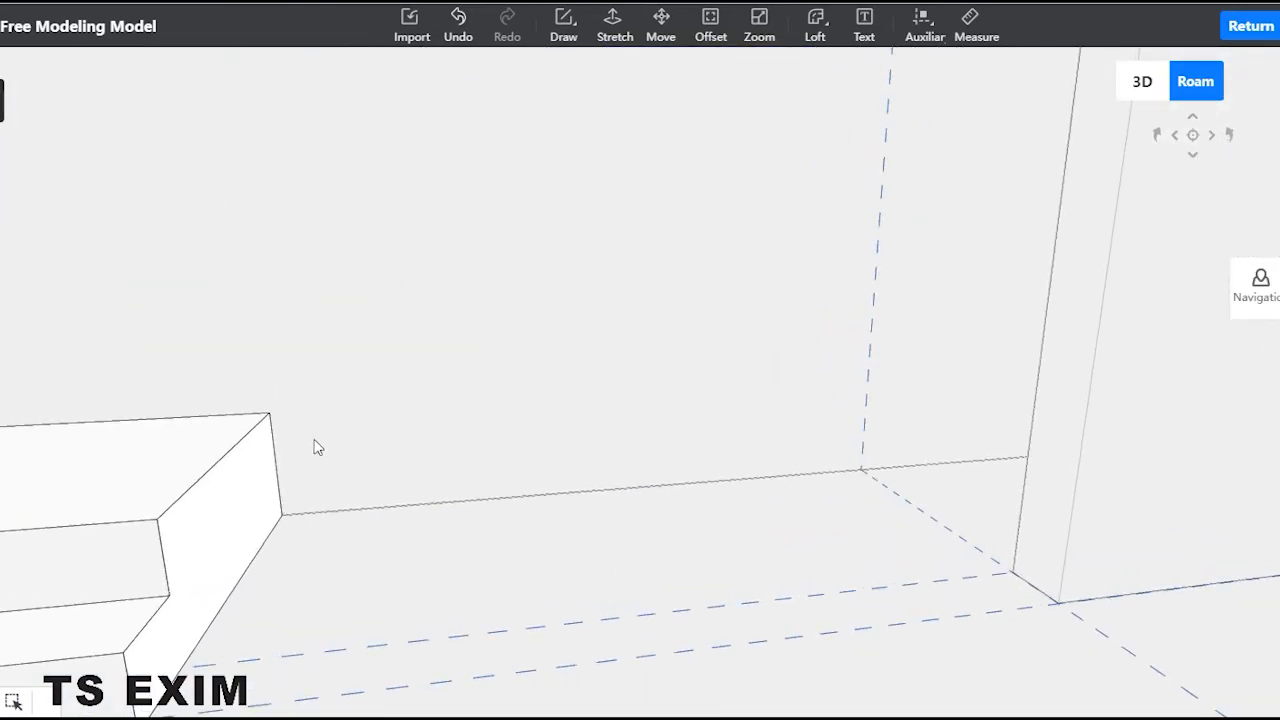
right_click_drag(427, 335, 377, 275)
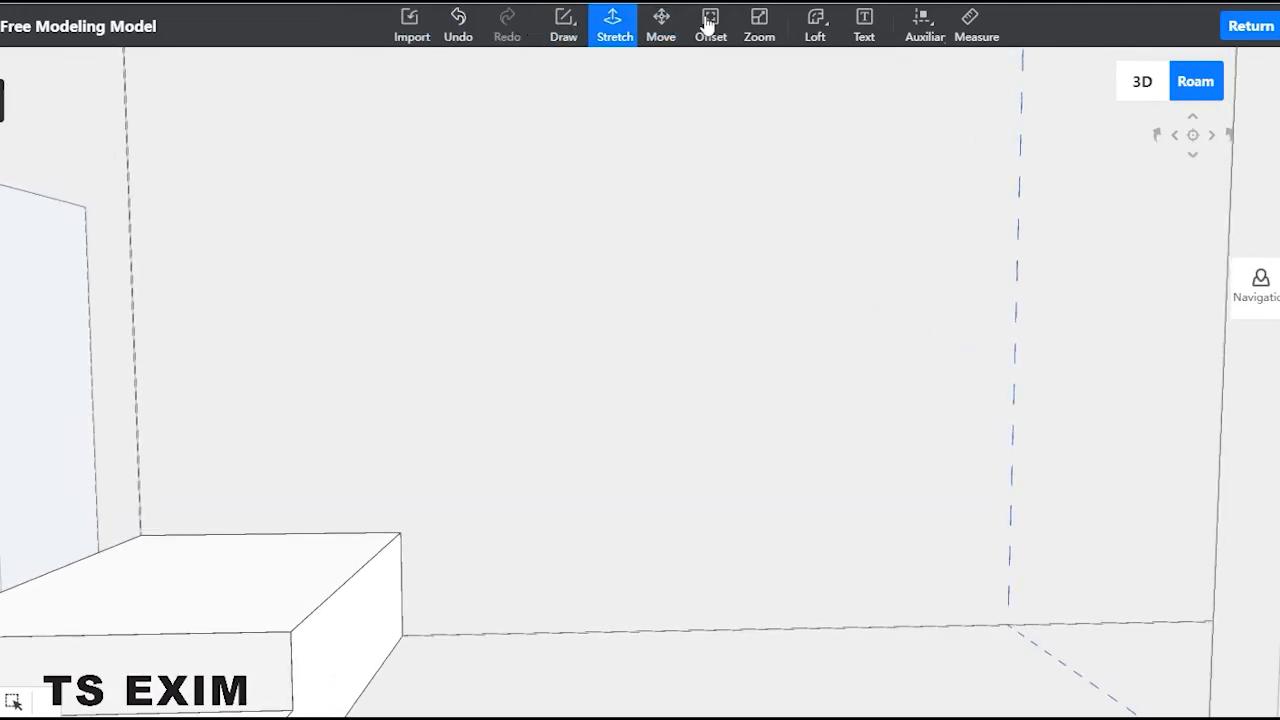
Step: Draw a stair line on the wall from the block's upper corner, with three 250 risers and two 300 treads
left_click(563, 30)
left_click(570, 71)
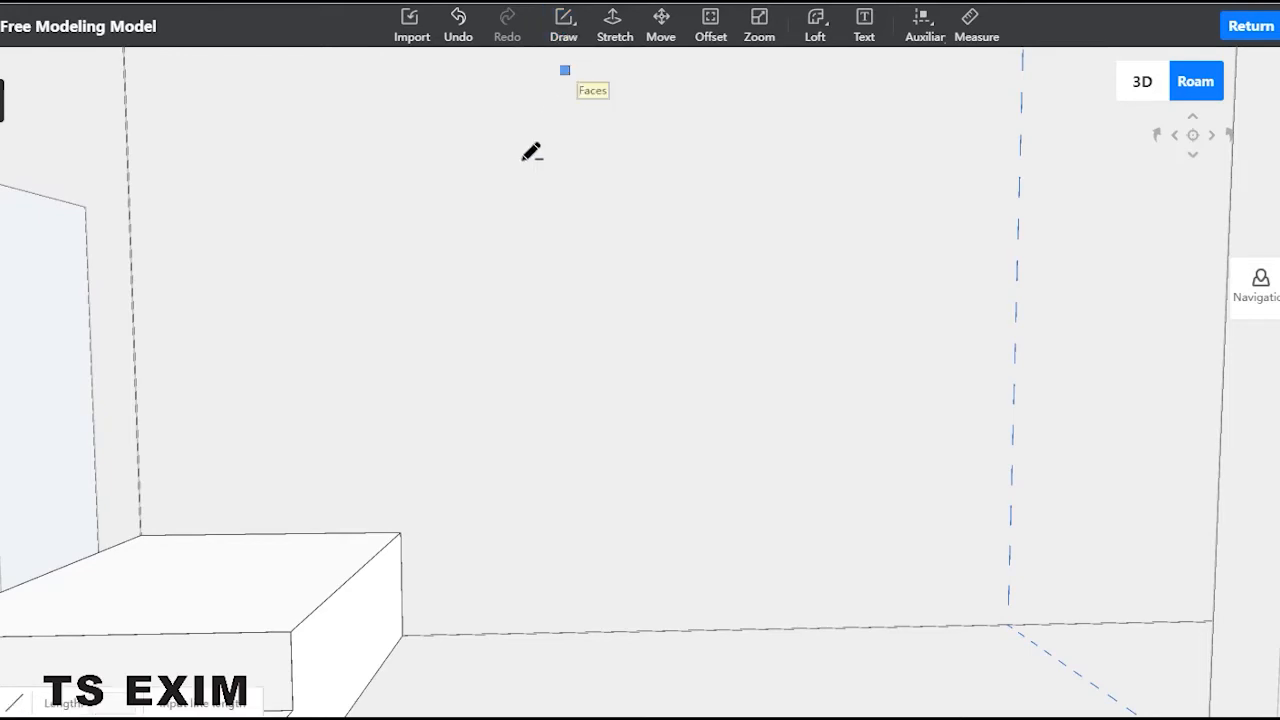
left_click(402, 533)
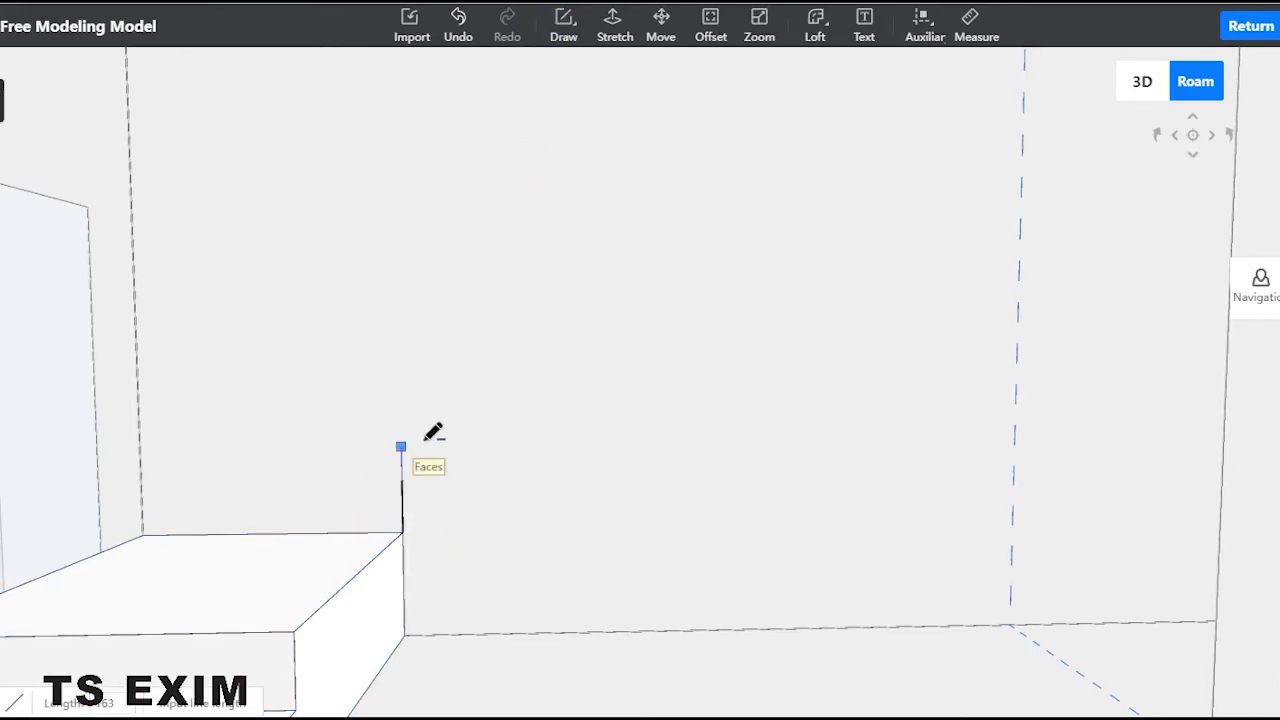
left_click(402, 481)
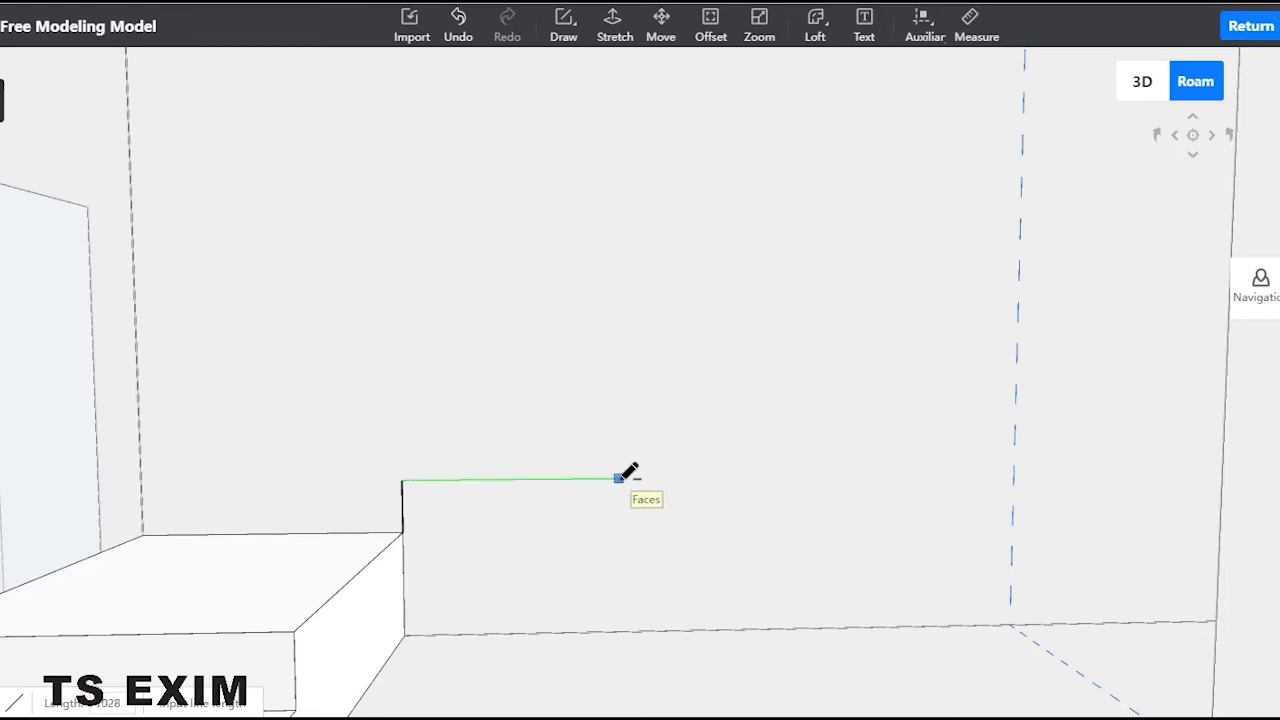
key("Return")
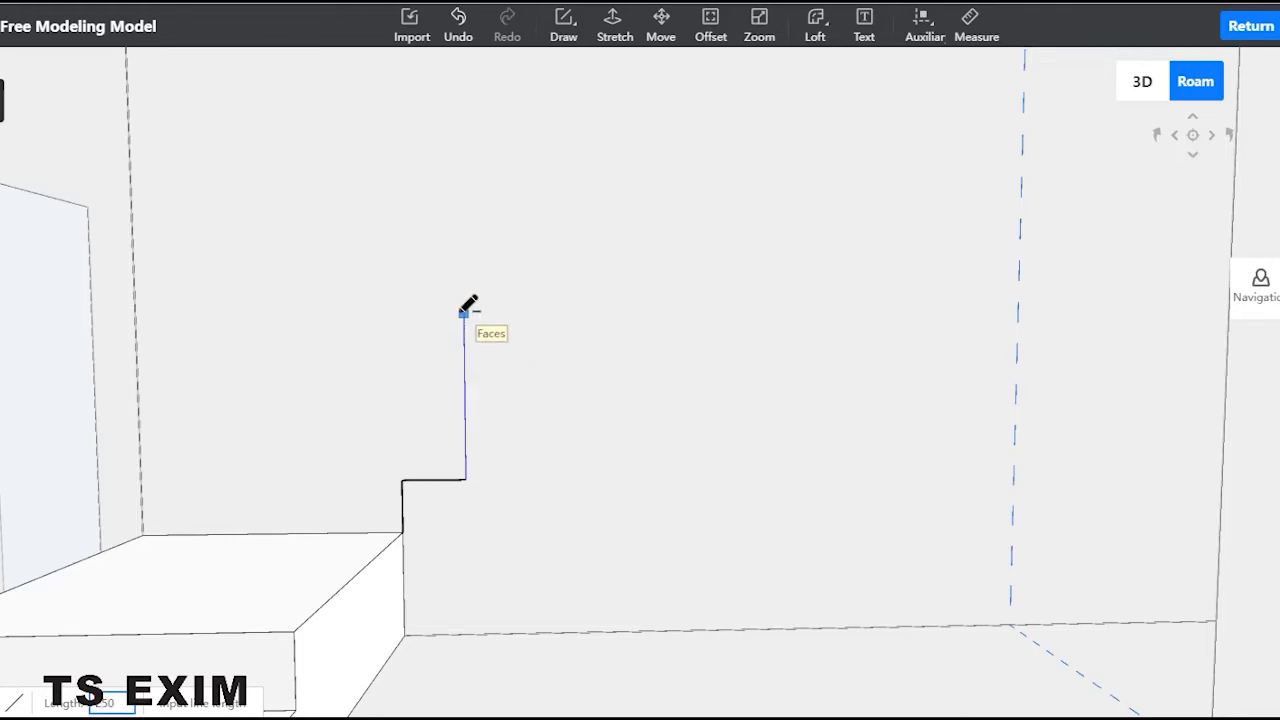
key("Return")
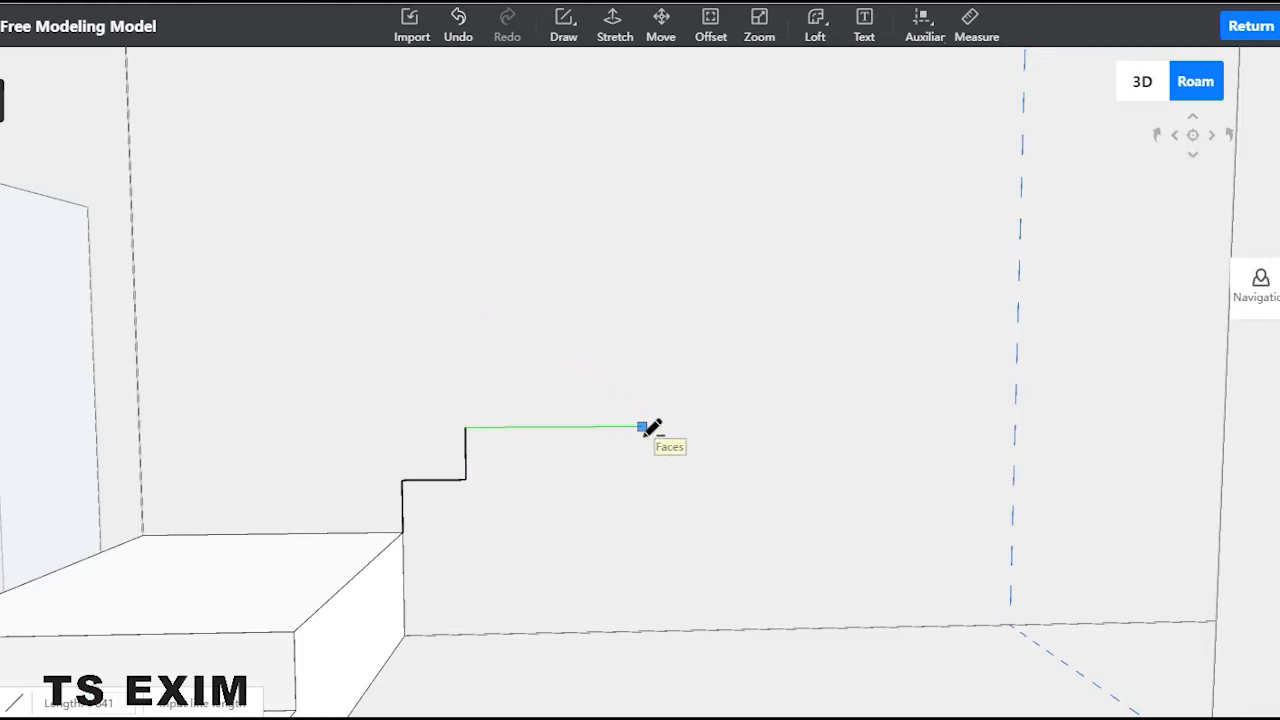
key("Return")
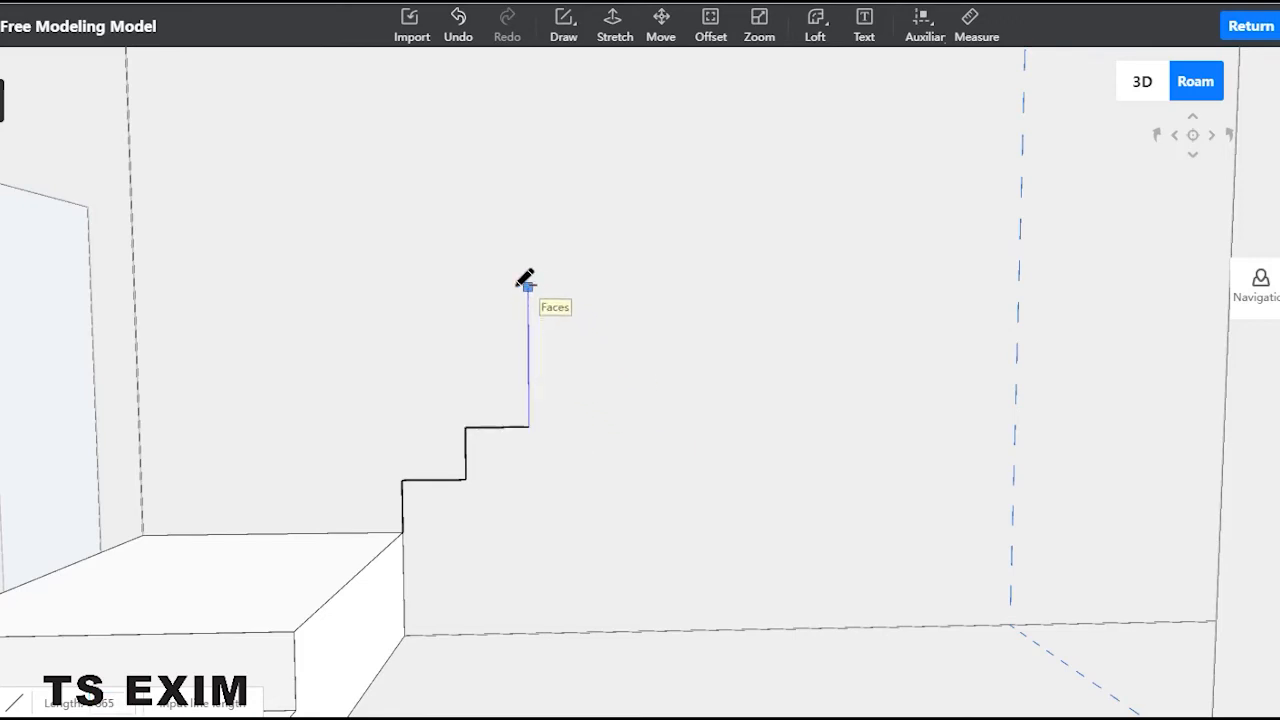
key("Return")
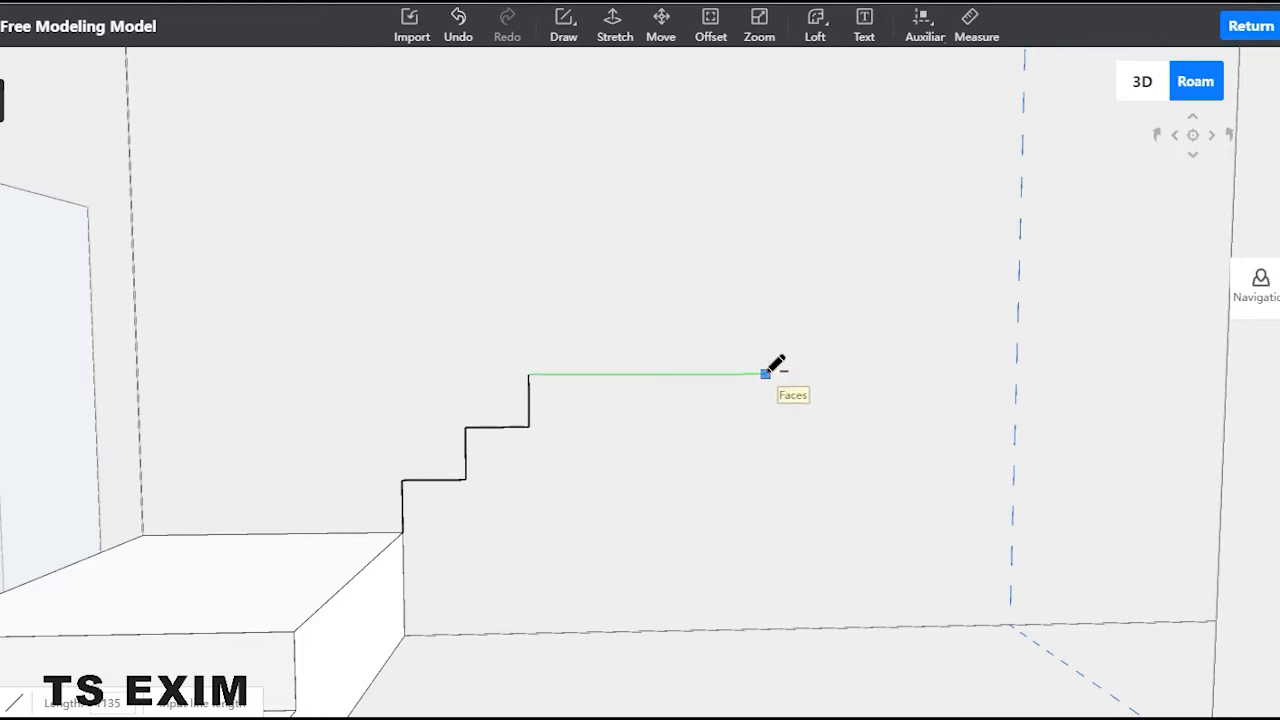
Step: Continue the stair line with three more pairs of a 300 tread and a 250 riser
key("Return")
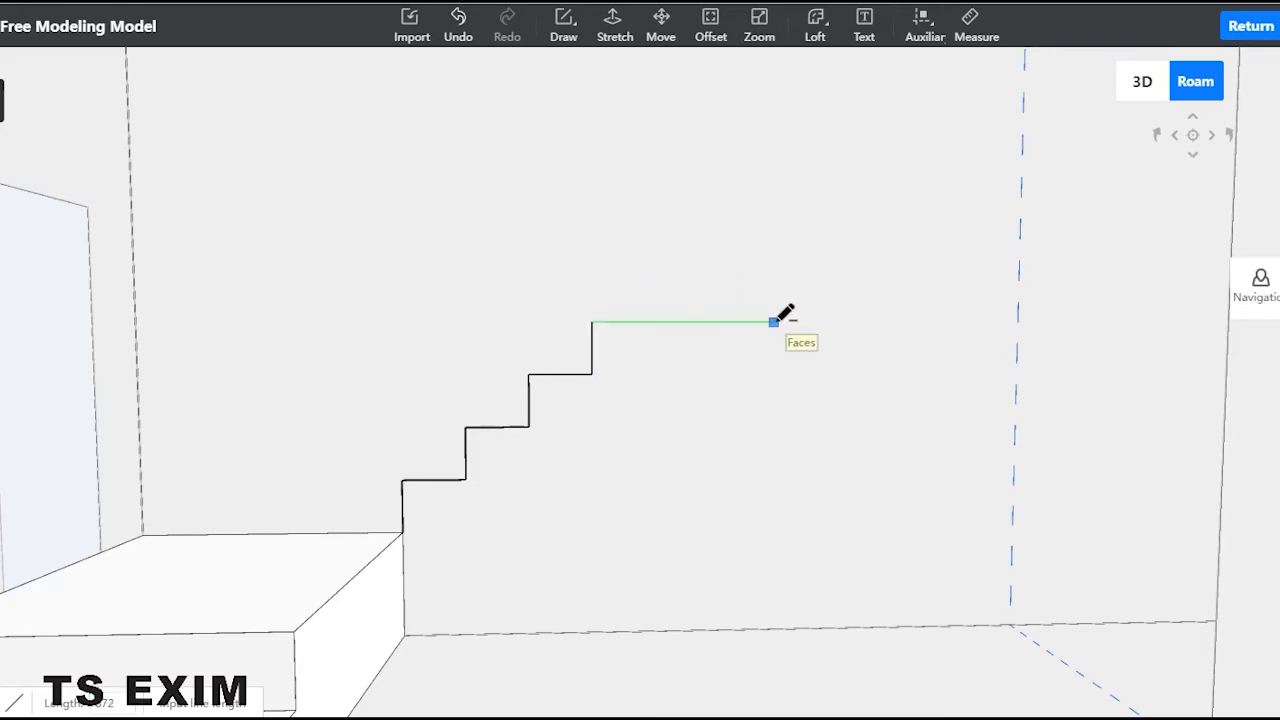
key("Return")
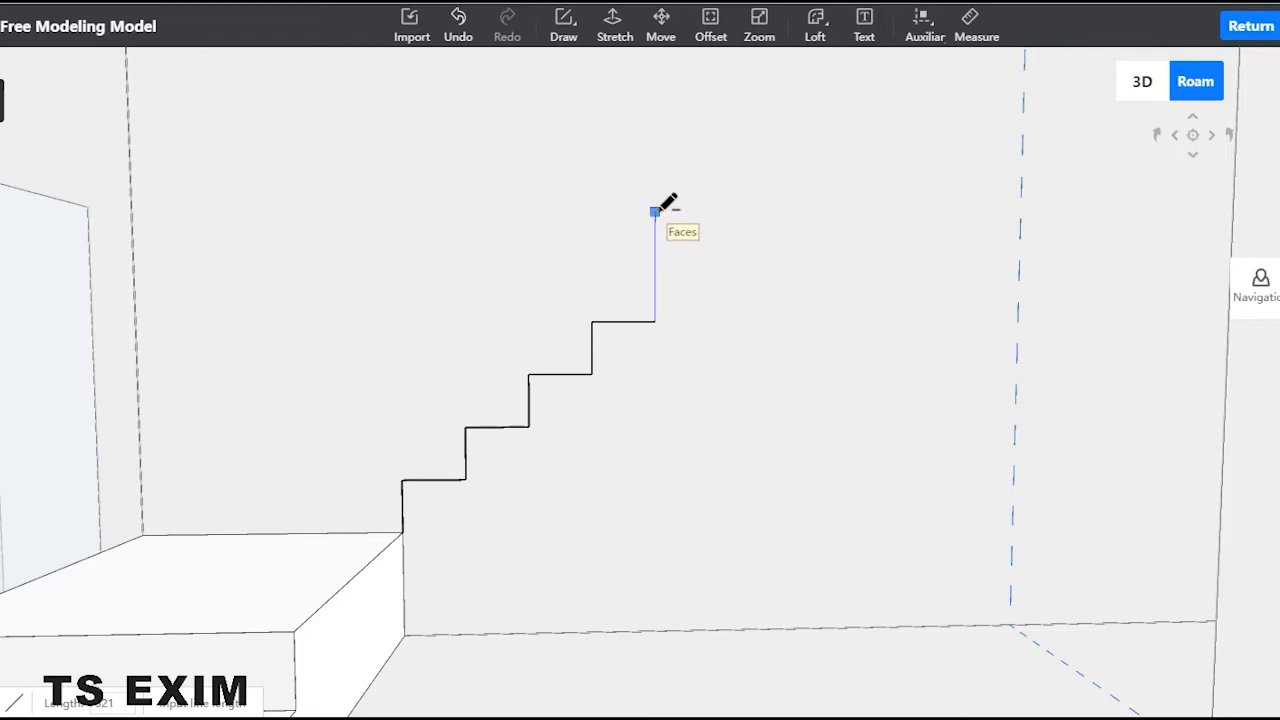
type("250")
key("Return")
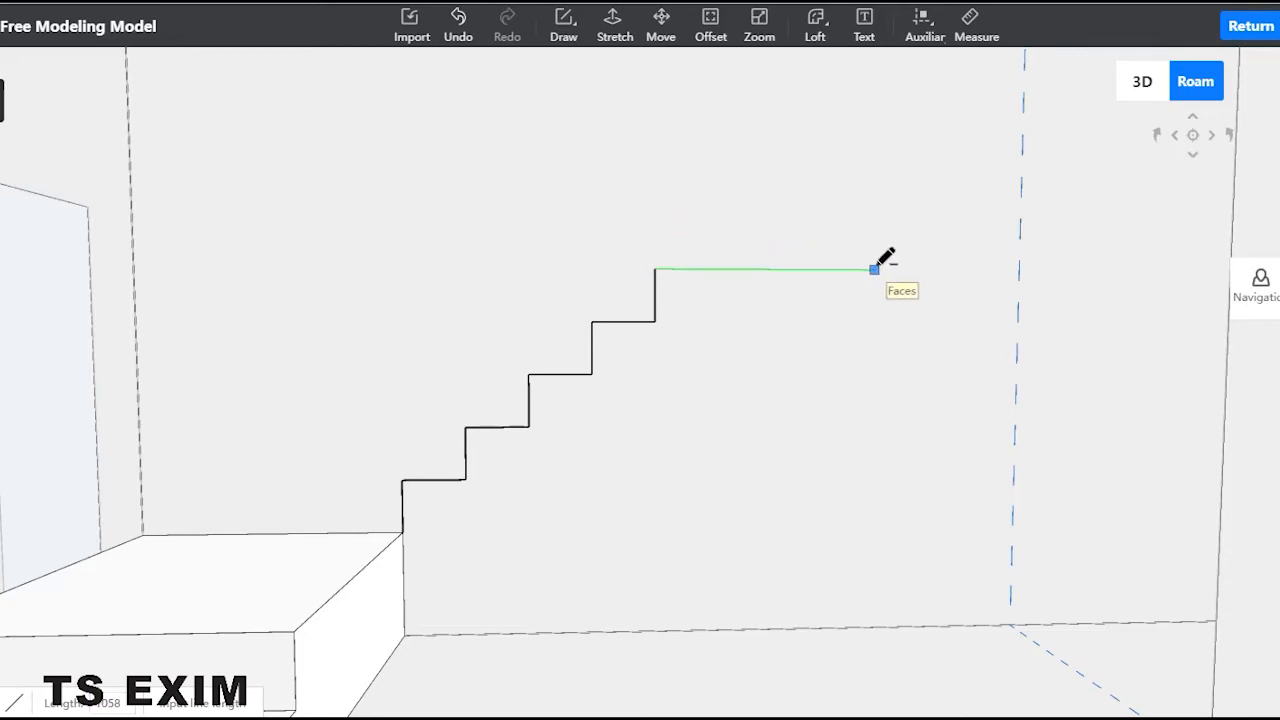
type("300")
key("Return")
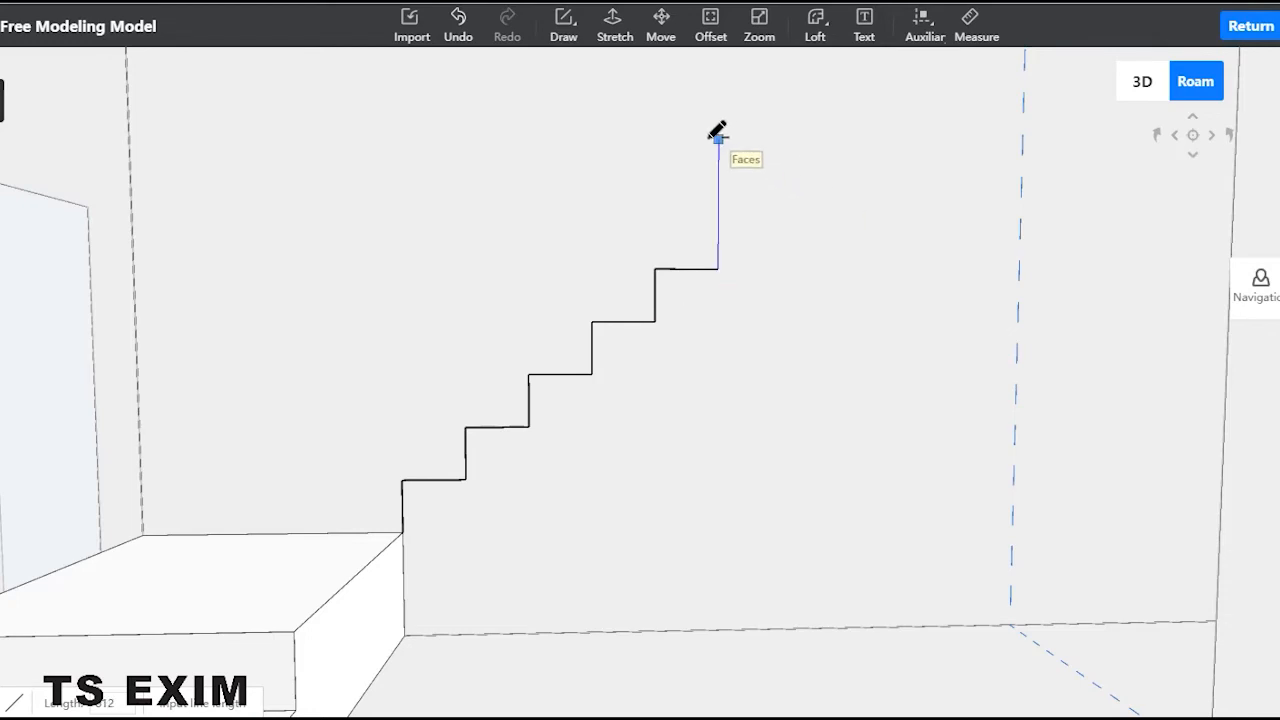
type("250")
key("Return")
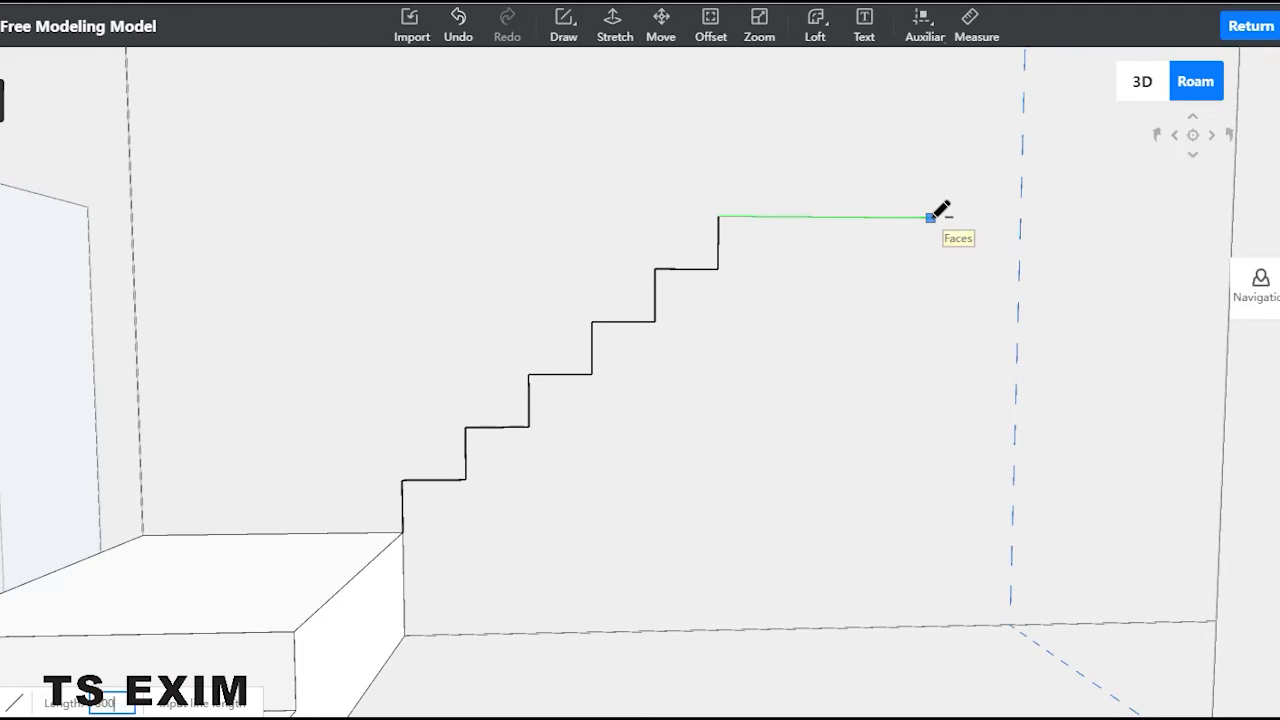
Step: Extend the stair line by four further 300 treads, each followed by a 250 riser
key("Return")
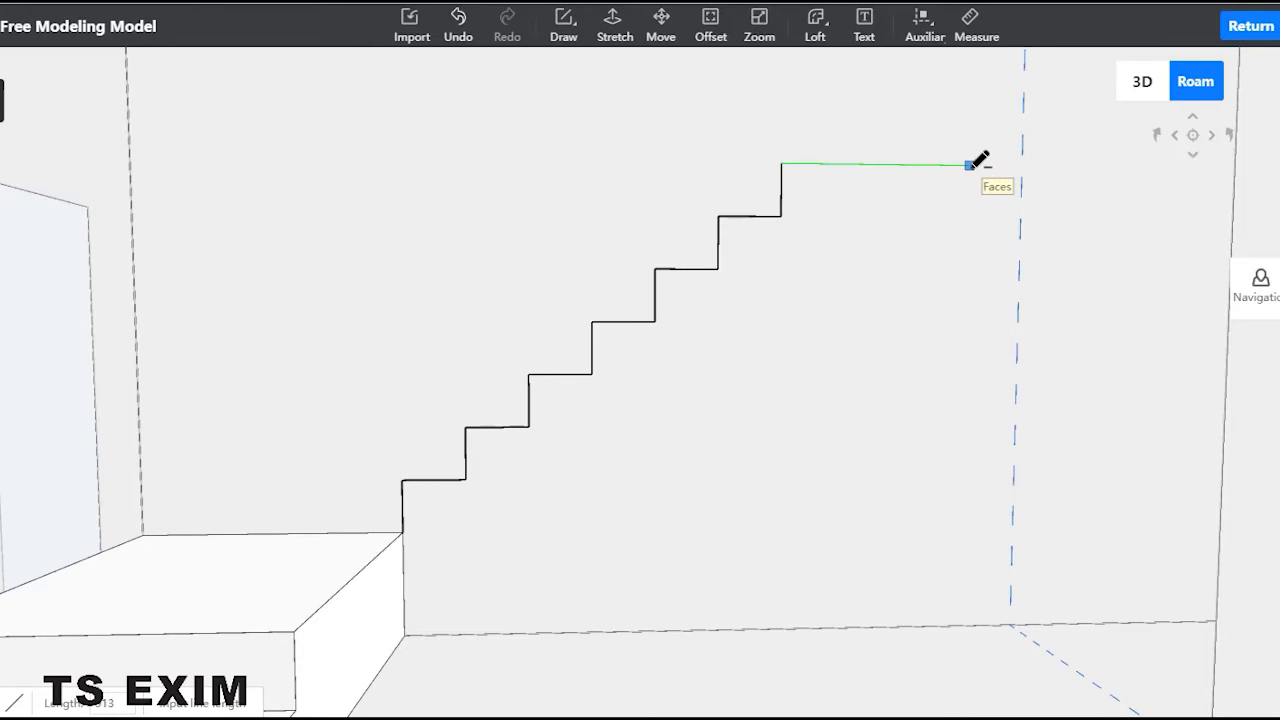
key("Return")
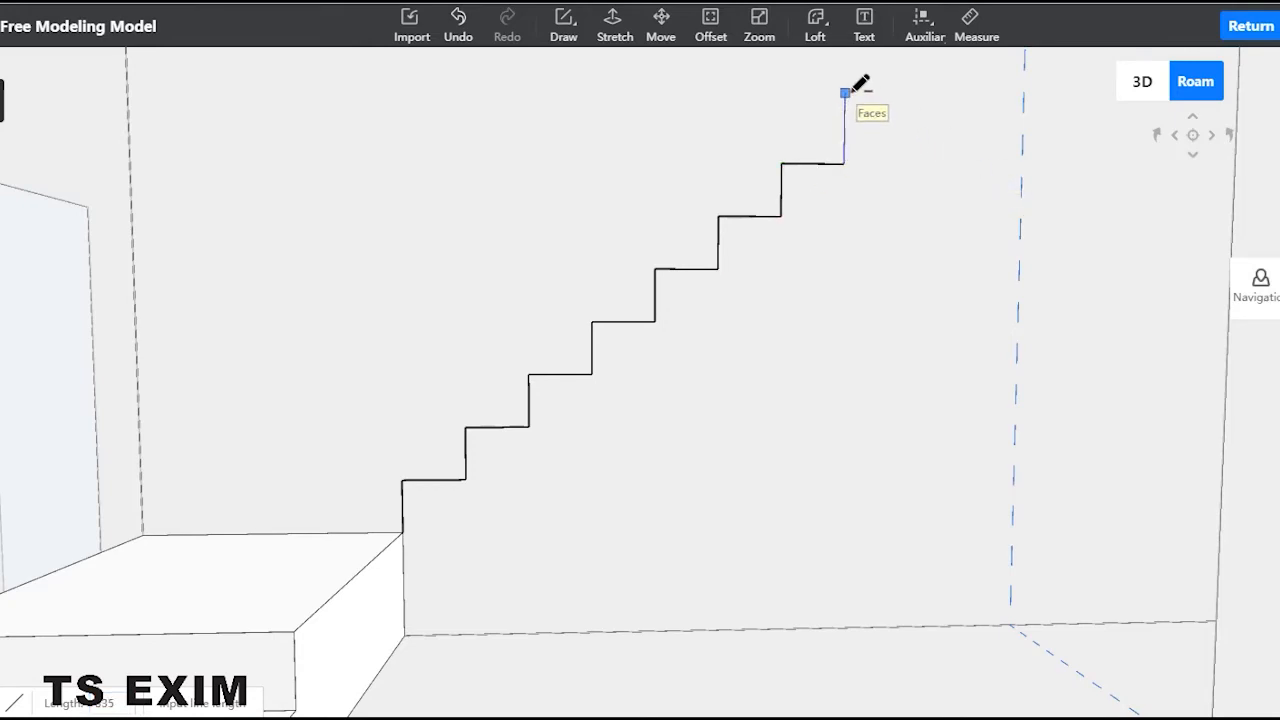
key("Return")
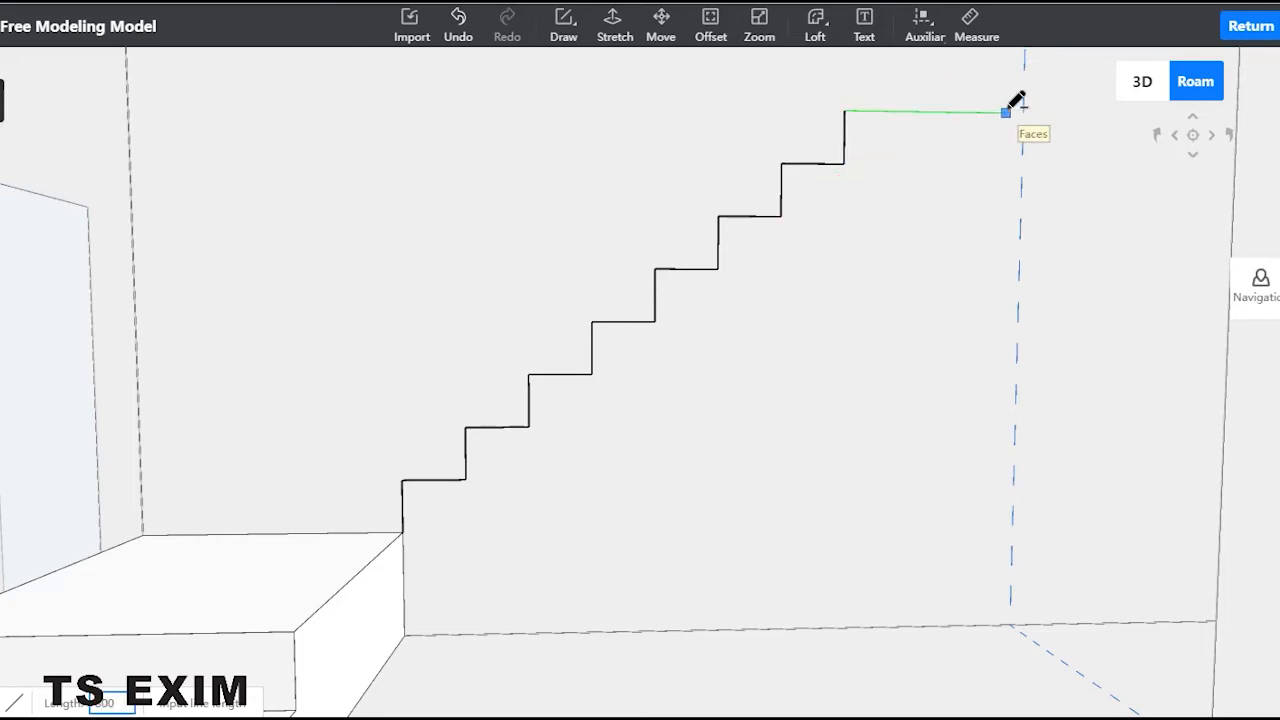
key("Return")
scroll(1001, 112, "down", 2)
right_click_drag(998, 115, 998, 52)
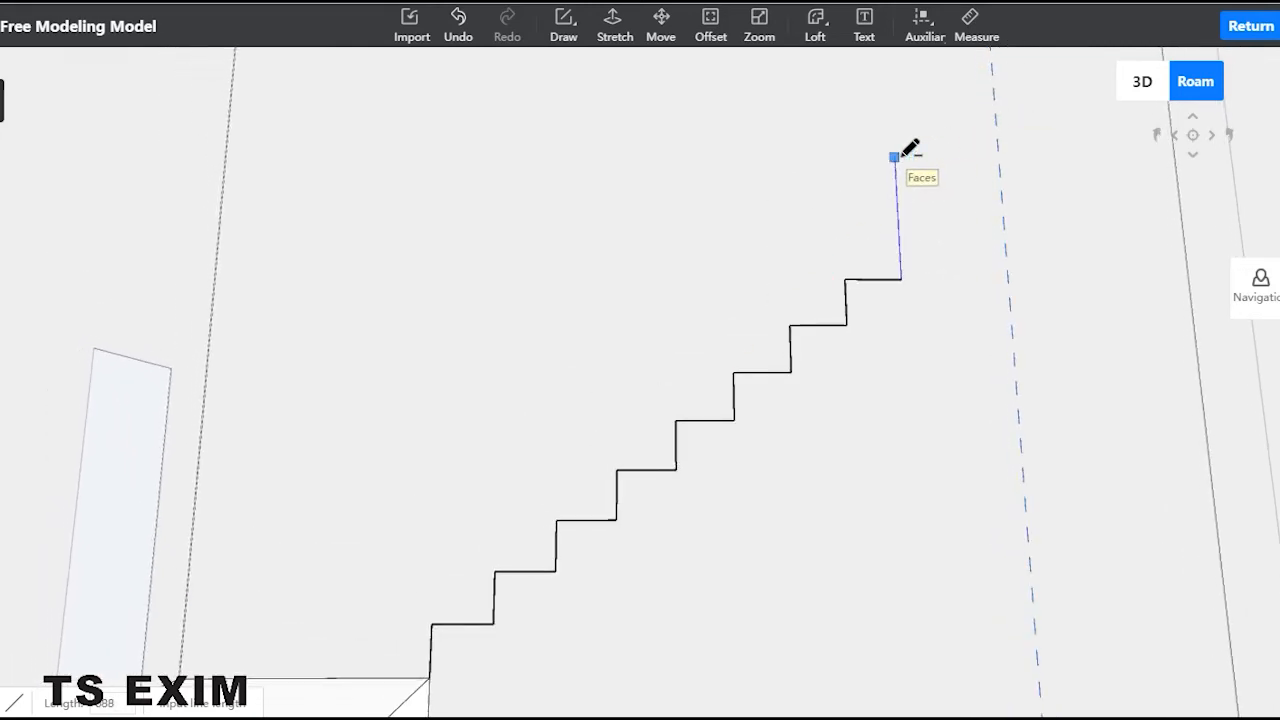
key("Return")
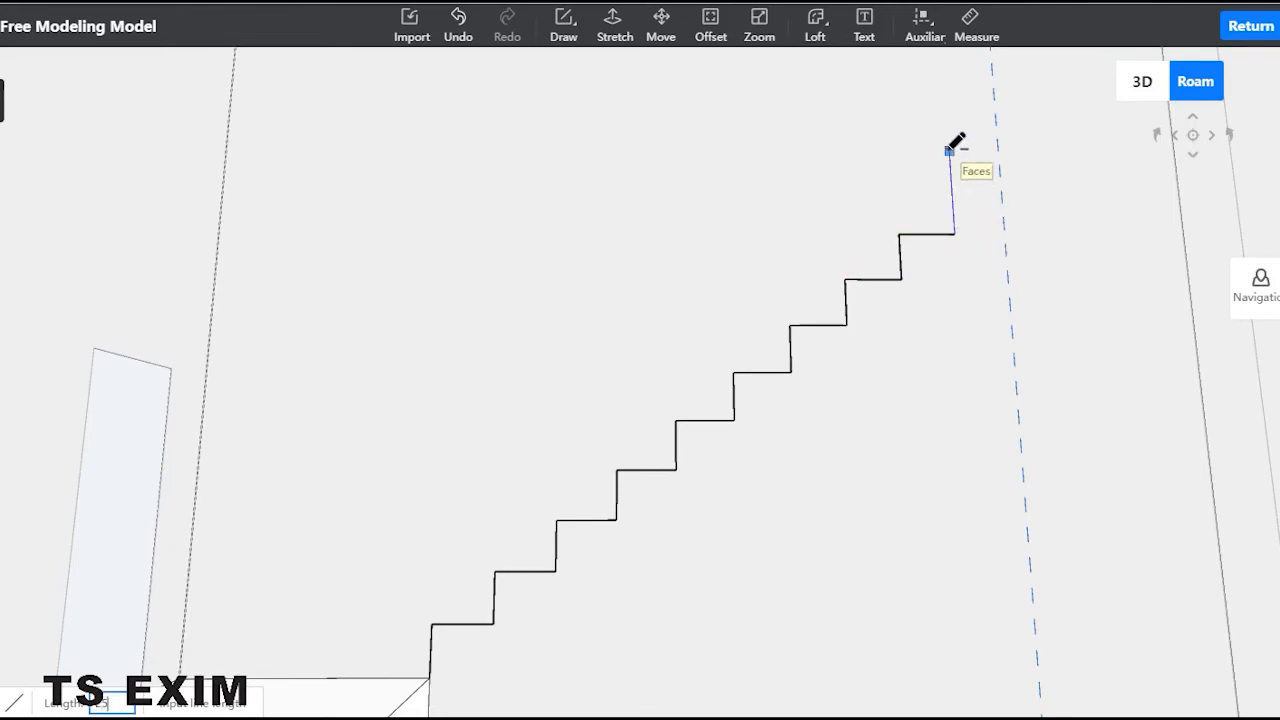
key("Return")
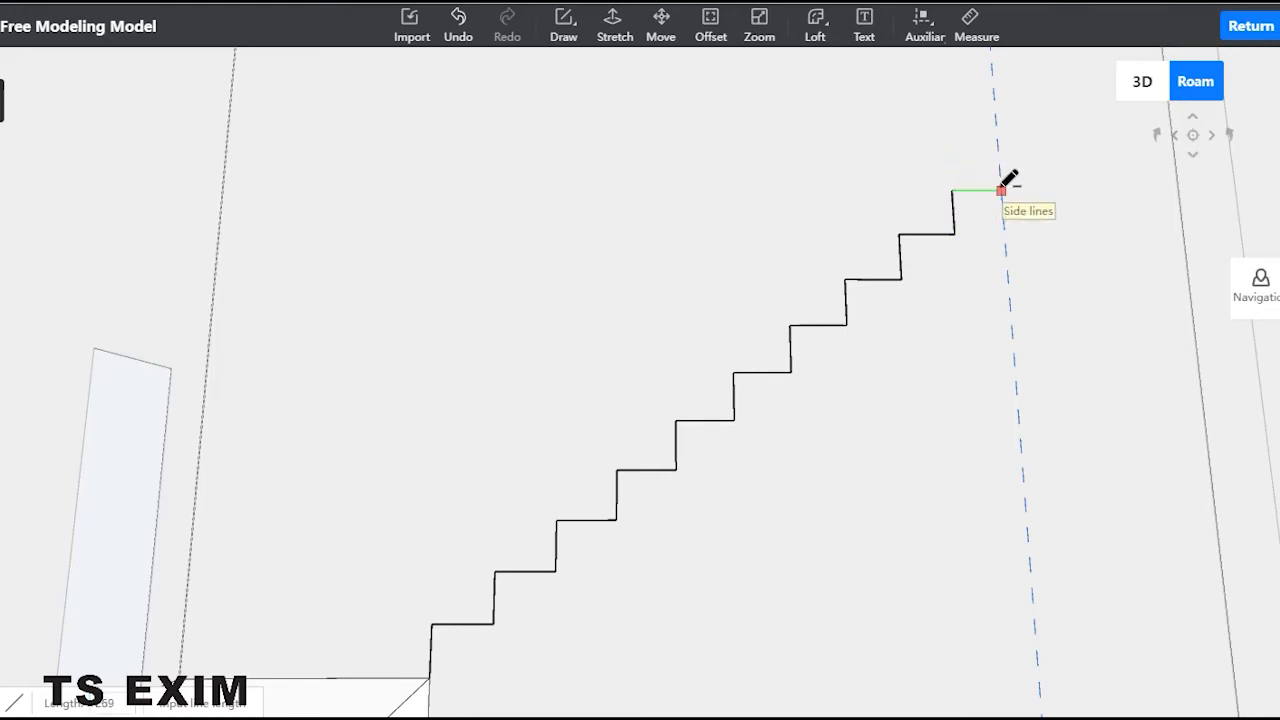
Step: Close the stair profile with a top tread to the vertical guide line, down to the floor and back along the block's edge
left_click(1002, 190)
scroll(1031, 418, "down", 1)
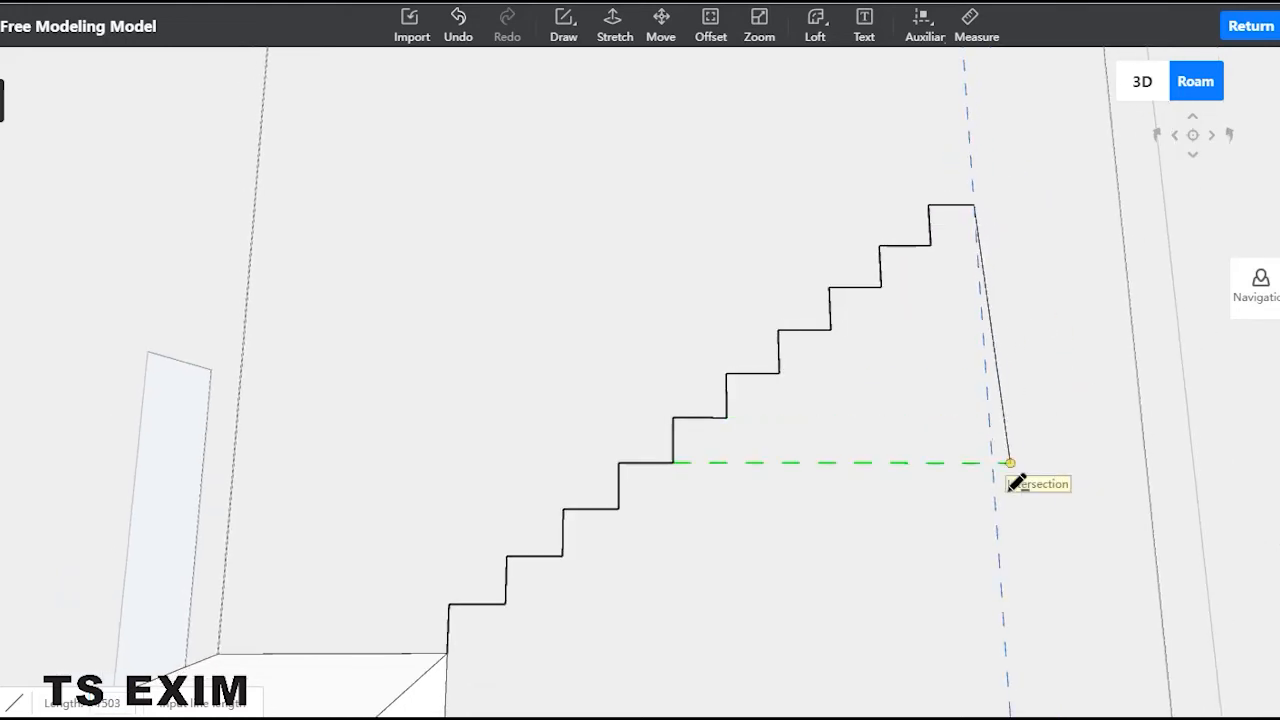
scroll(1006, 494, "down", 1)
right_click_drag(1005, 494, 1001, 568)
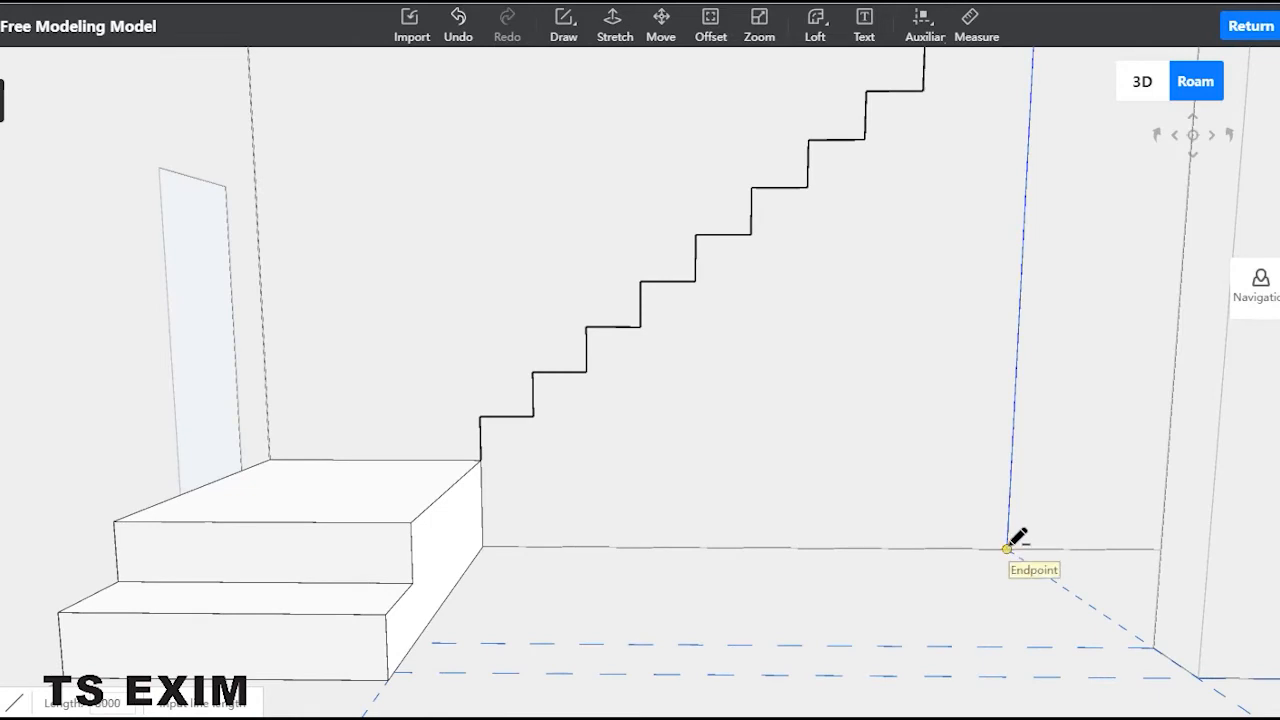
left_click(1008, 546)
left_click(484, 546)
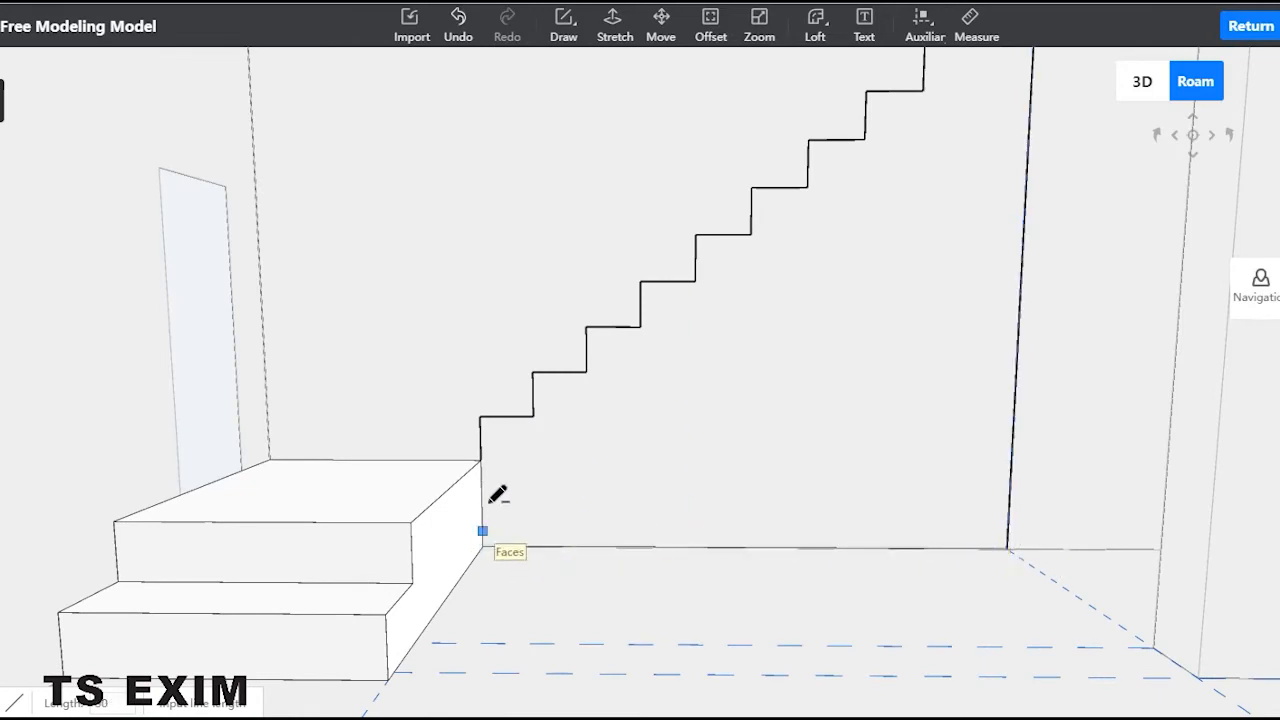
left_click(482, 462)
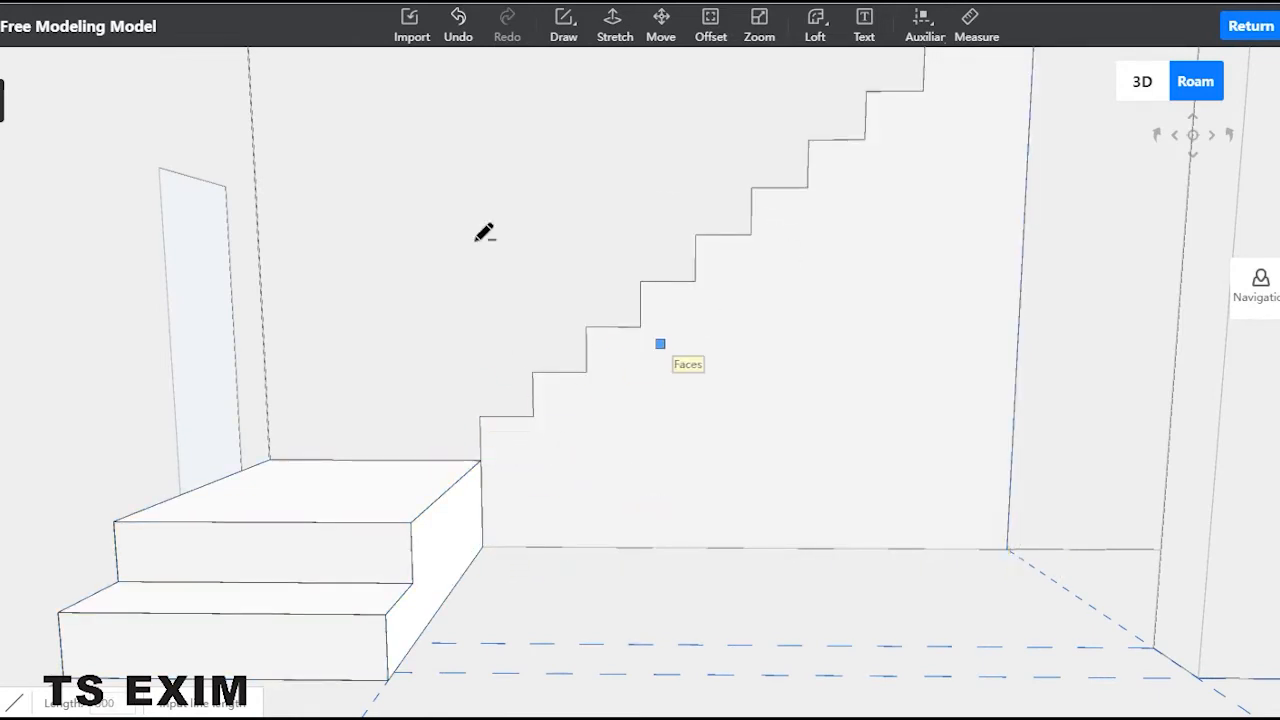
key("Escape")
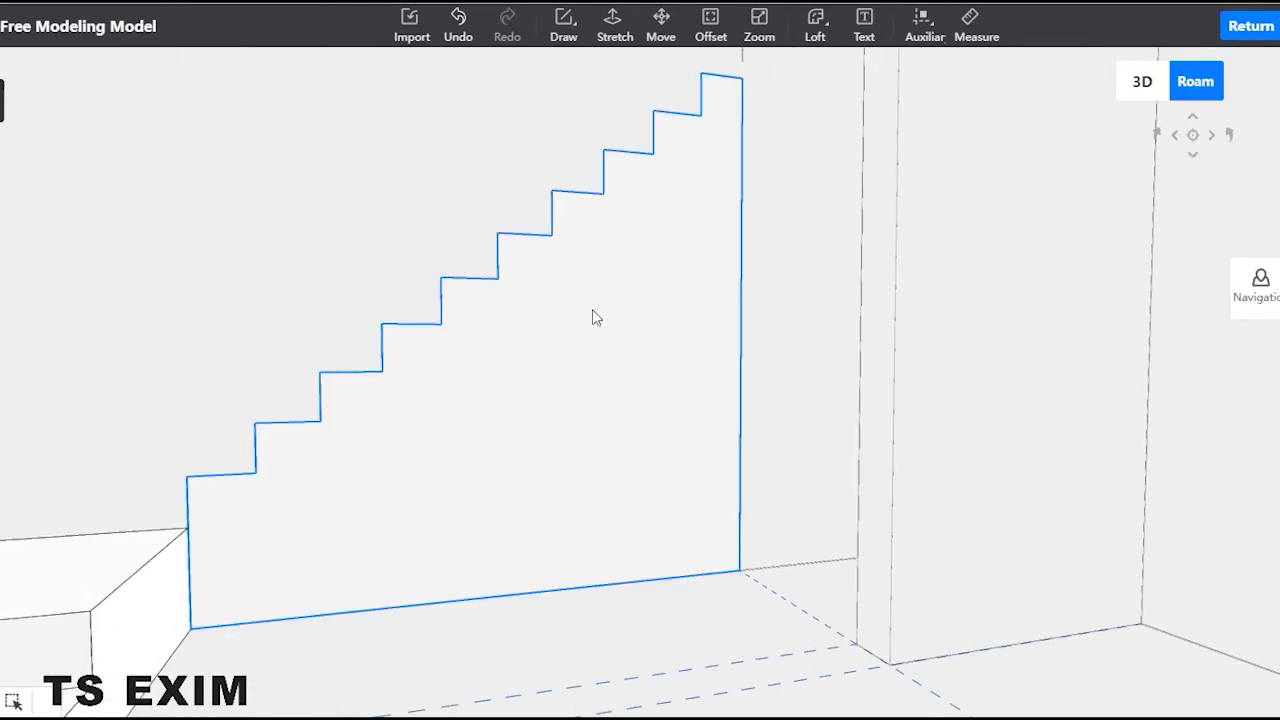
Step: Inspect the closed stair profile and the adjoining two-level block from several angles
left_click(592, 309)
left_click(415, 186)
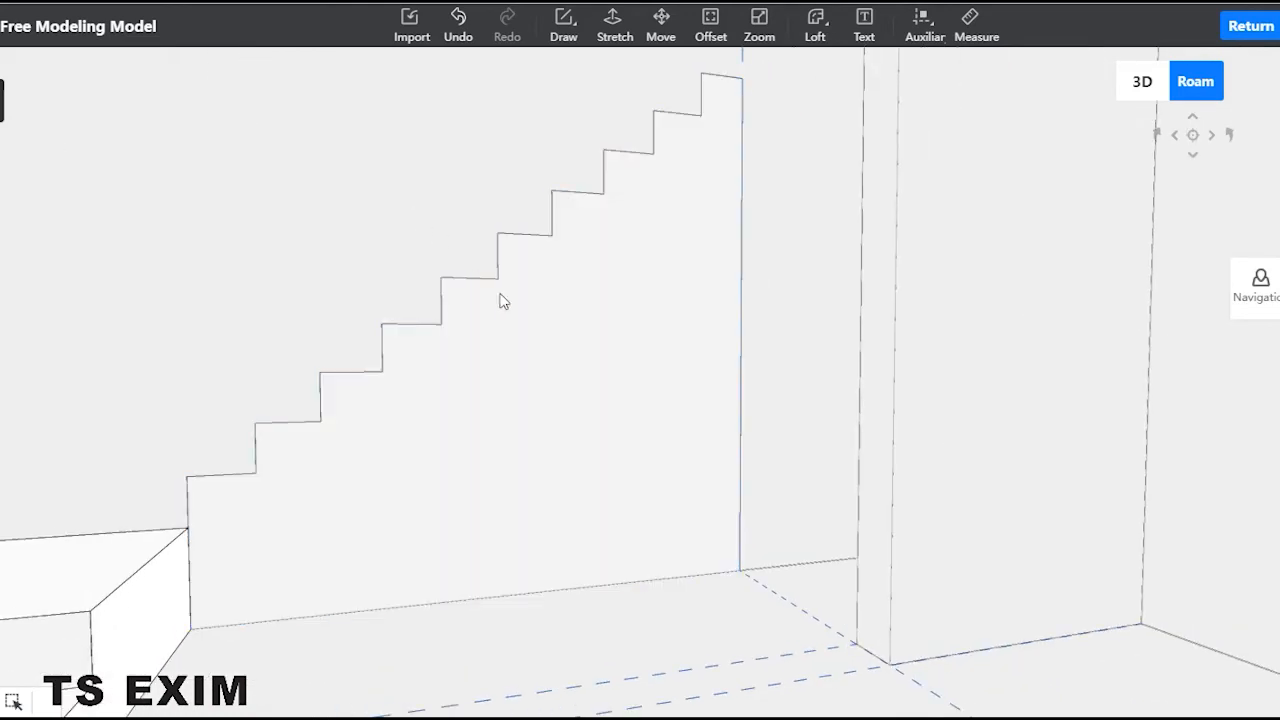
left_click(645, 340)
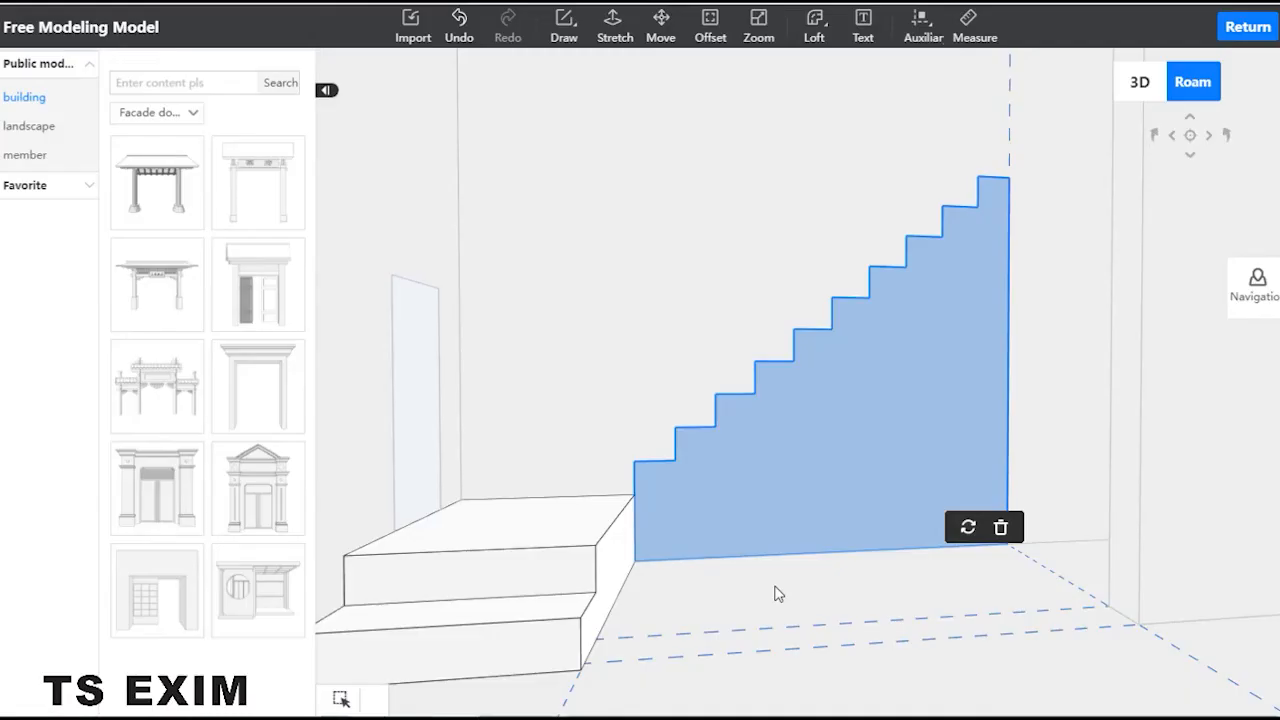
left_click(774, 591)
scroll(780, 600, "up", 3)
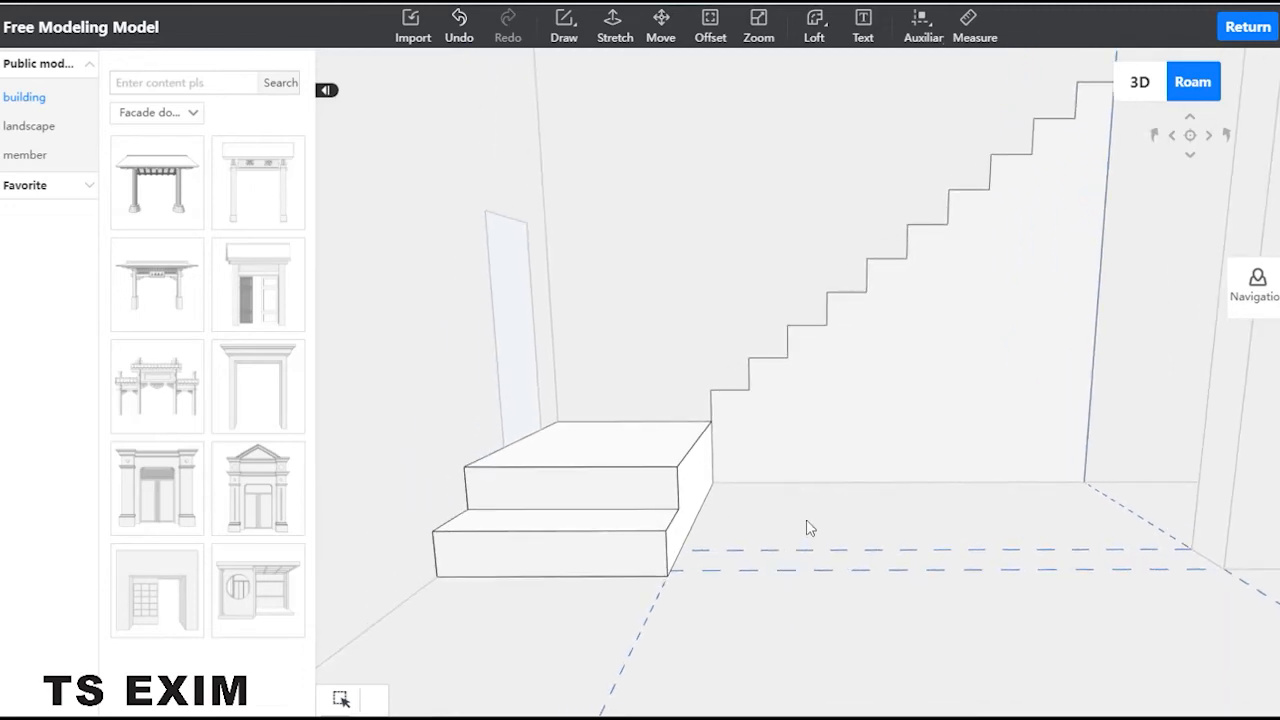
right_click_drag(810, 528, 632, 551)
left_click_drag(632, 551, 700, 535)
left_click(706, 431)
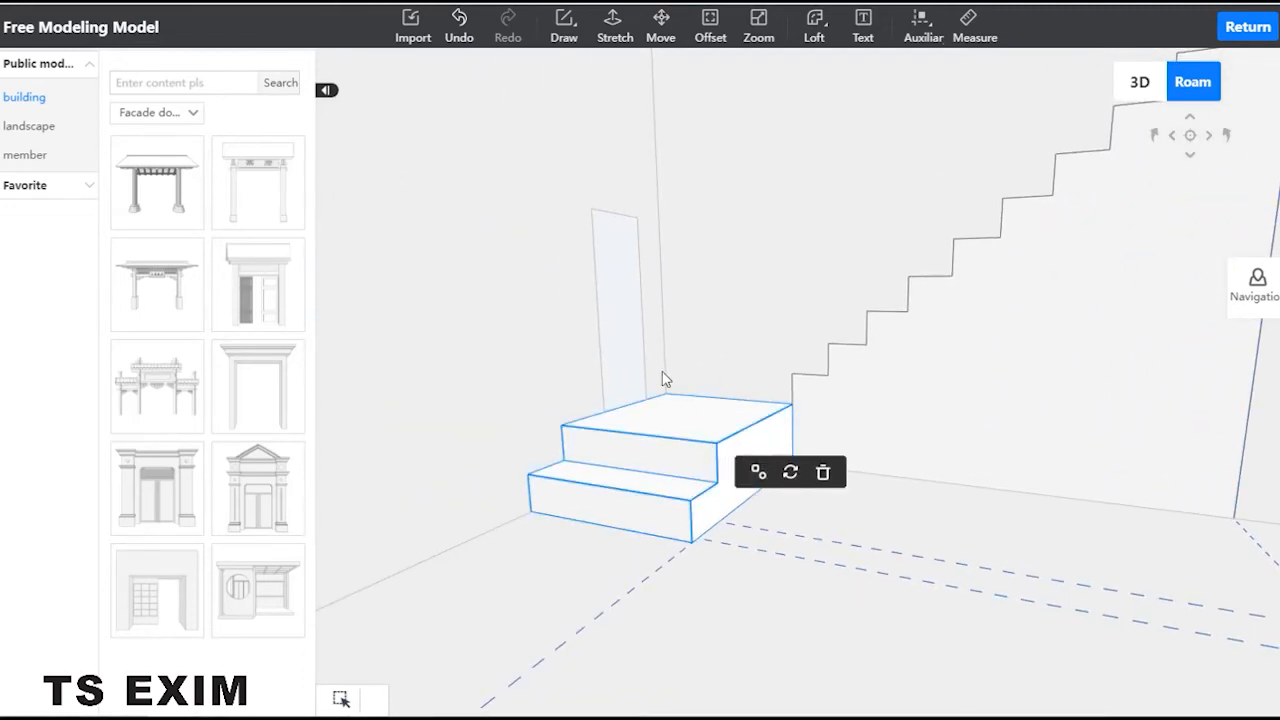
scroll(886, 206, "up", 10)
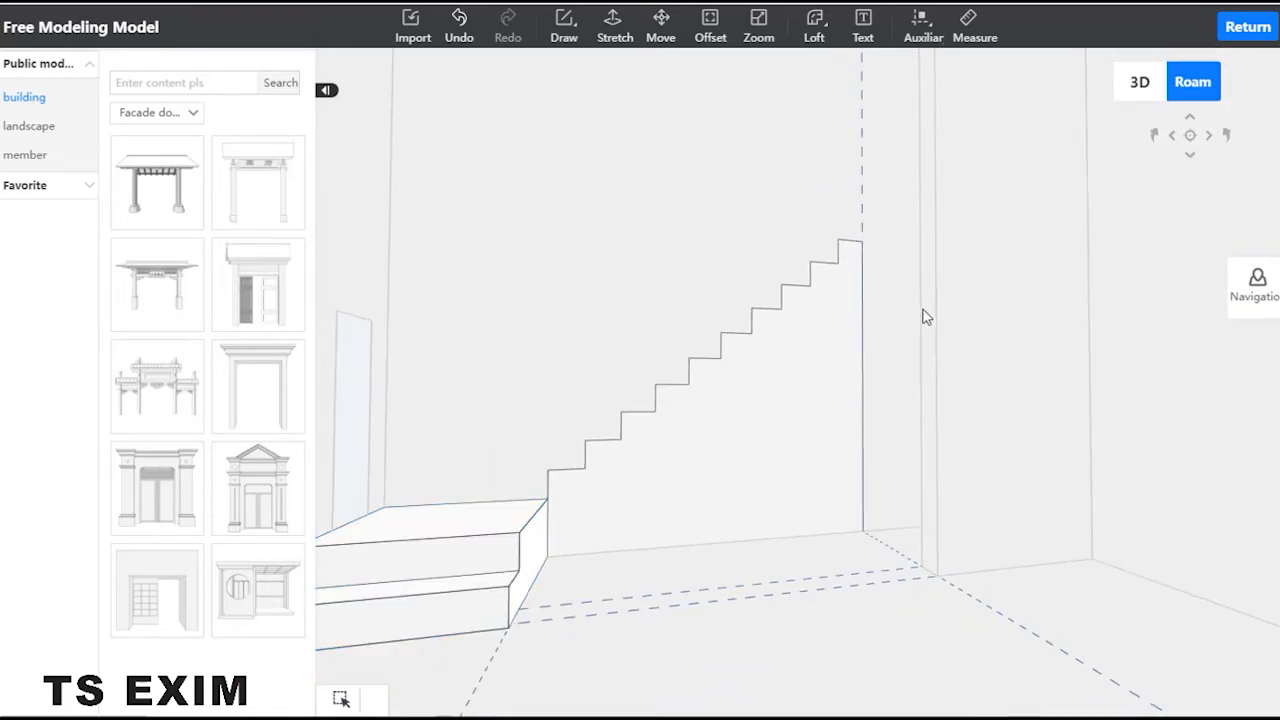
Step: Stretch the stair profile face out from the wall by 1200 into a solid flight of stairs
left_click_drag(969, 375, 780, 374)
left_click(775, 368)
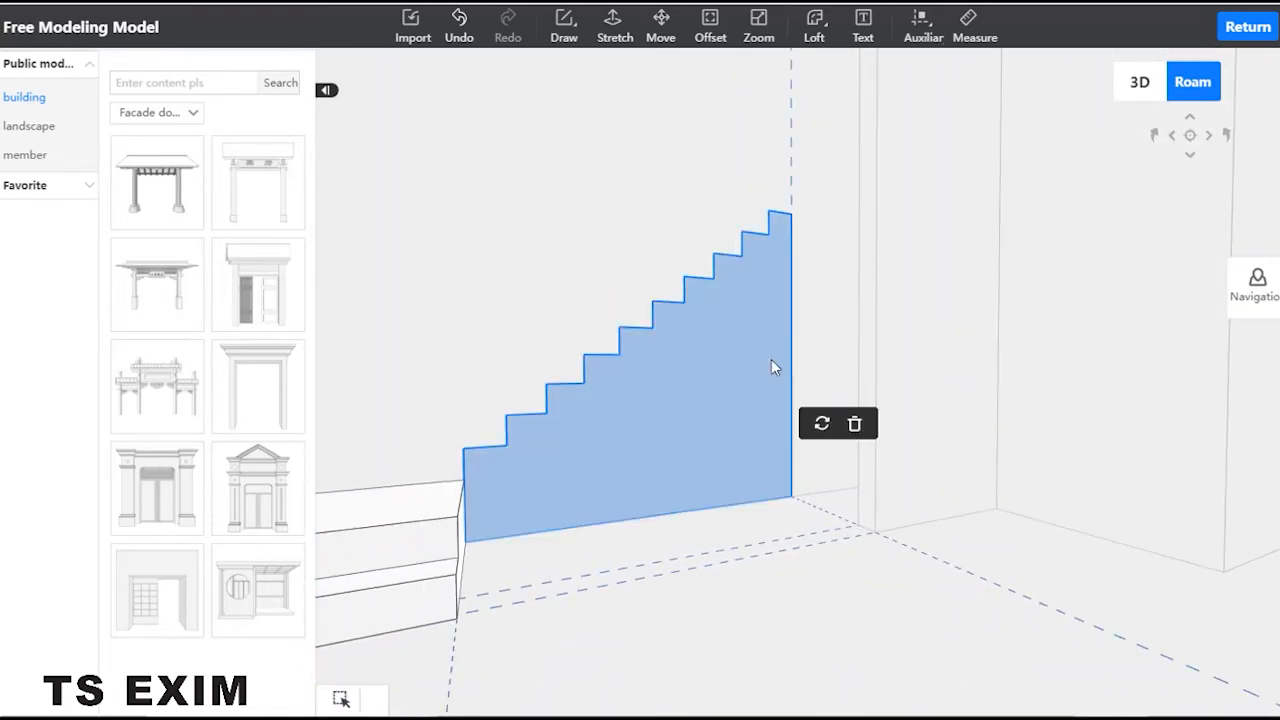
left_click(617, 30)
left_click(725, 395)
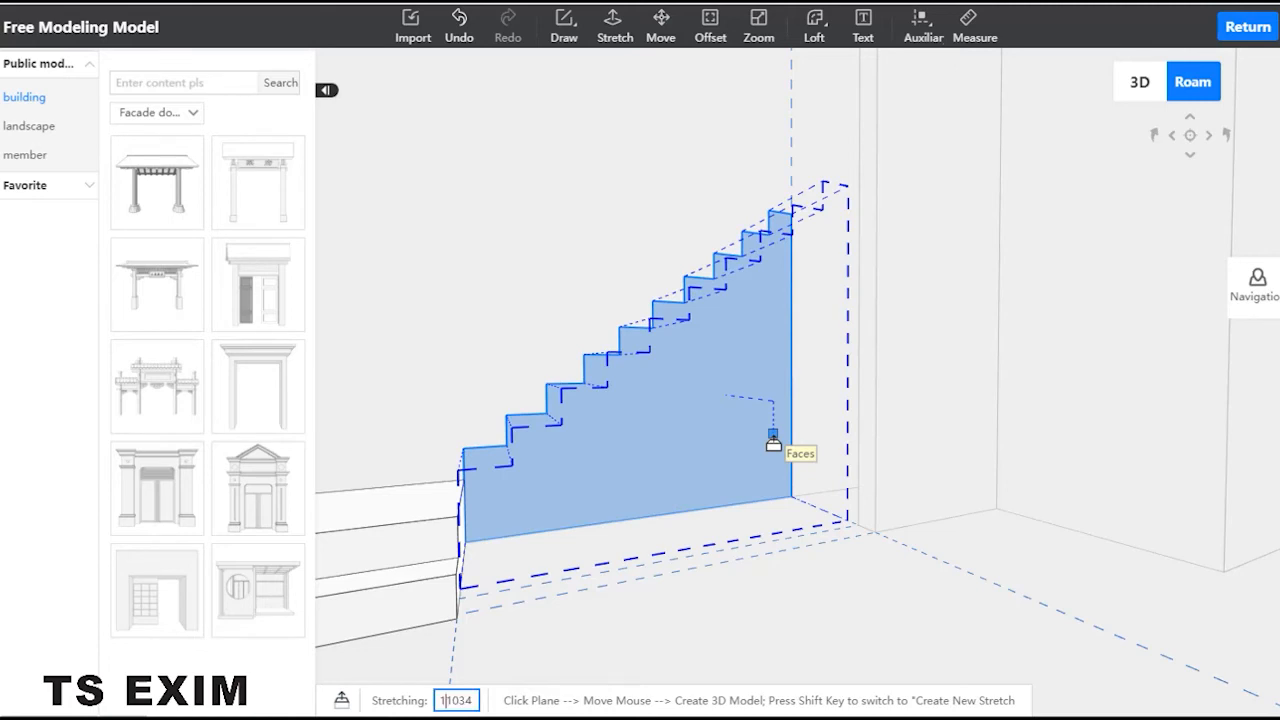
type("1200")
key("Return")
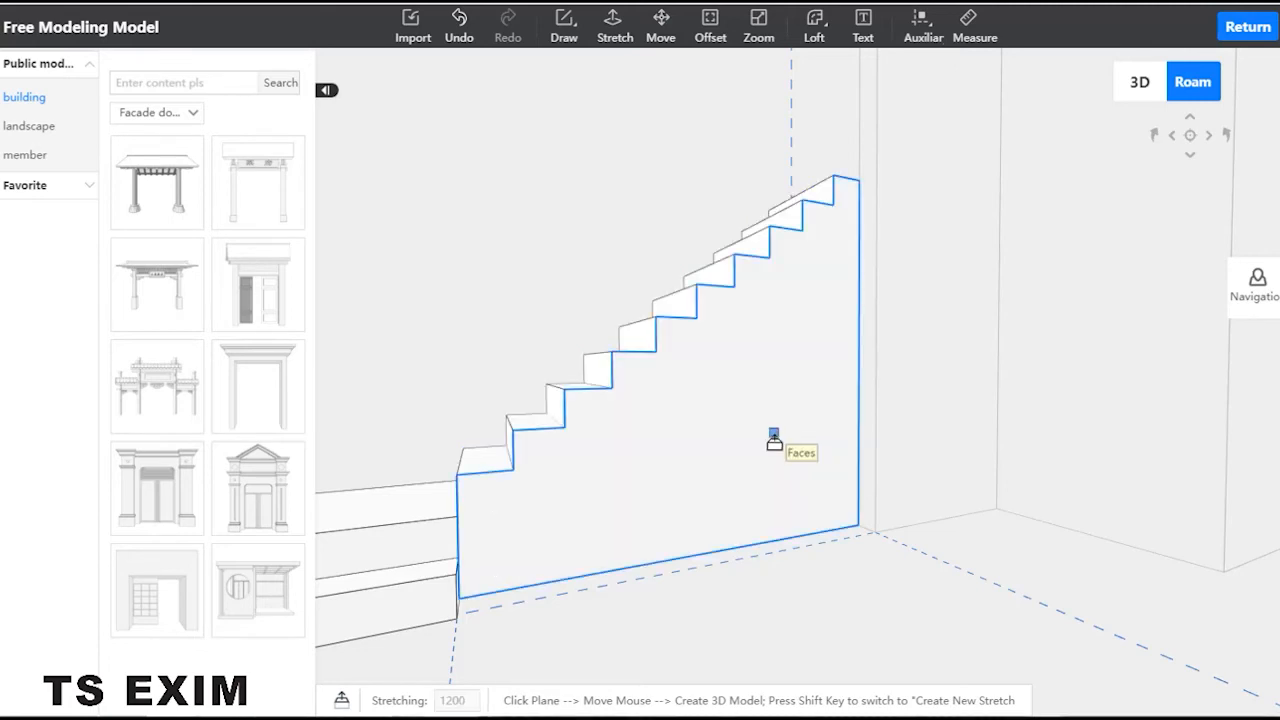
Step: Stretch the tall end face below the top step outward by about 1530 to lengthen the upper landing
left_click_drag(1041, 385, 899, 377)
middle_click_drag(899, 377, 634, 317)
left_click(843, 298)
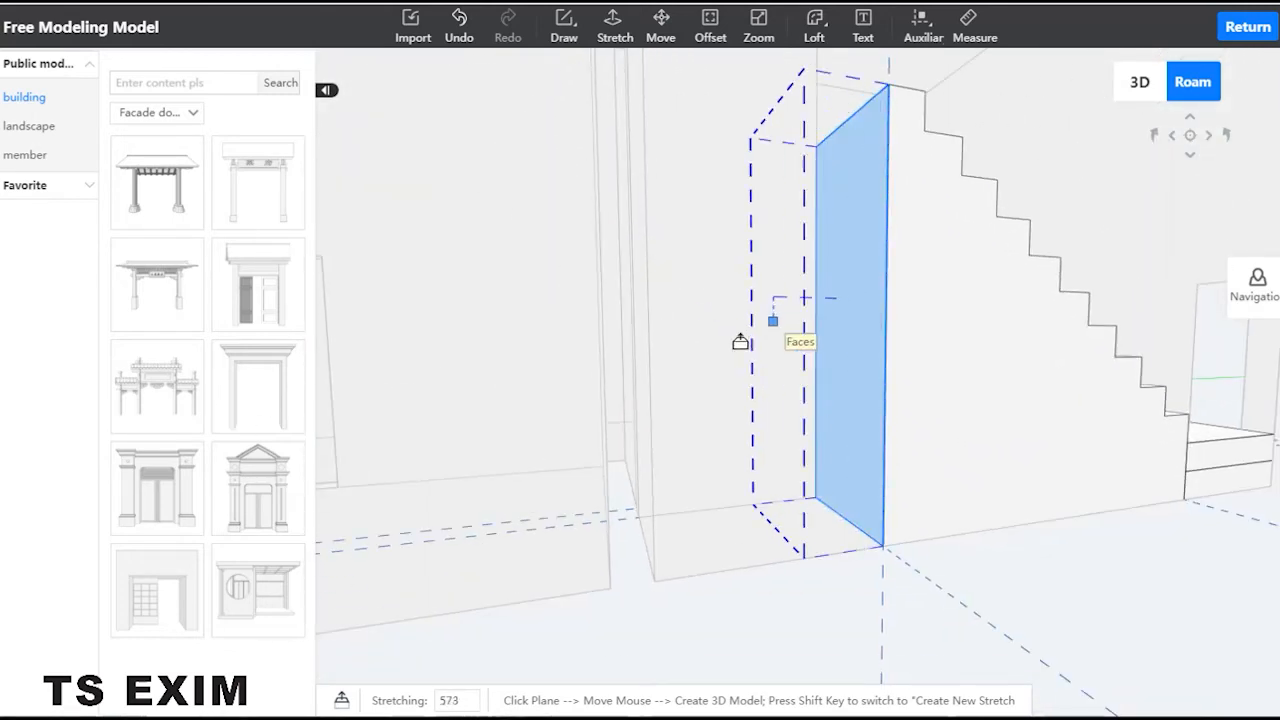
left_click(632, 349)
scroll(724, 337, "down", 5)
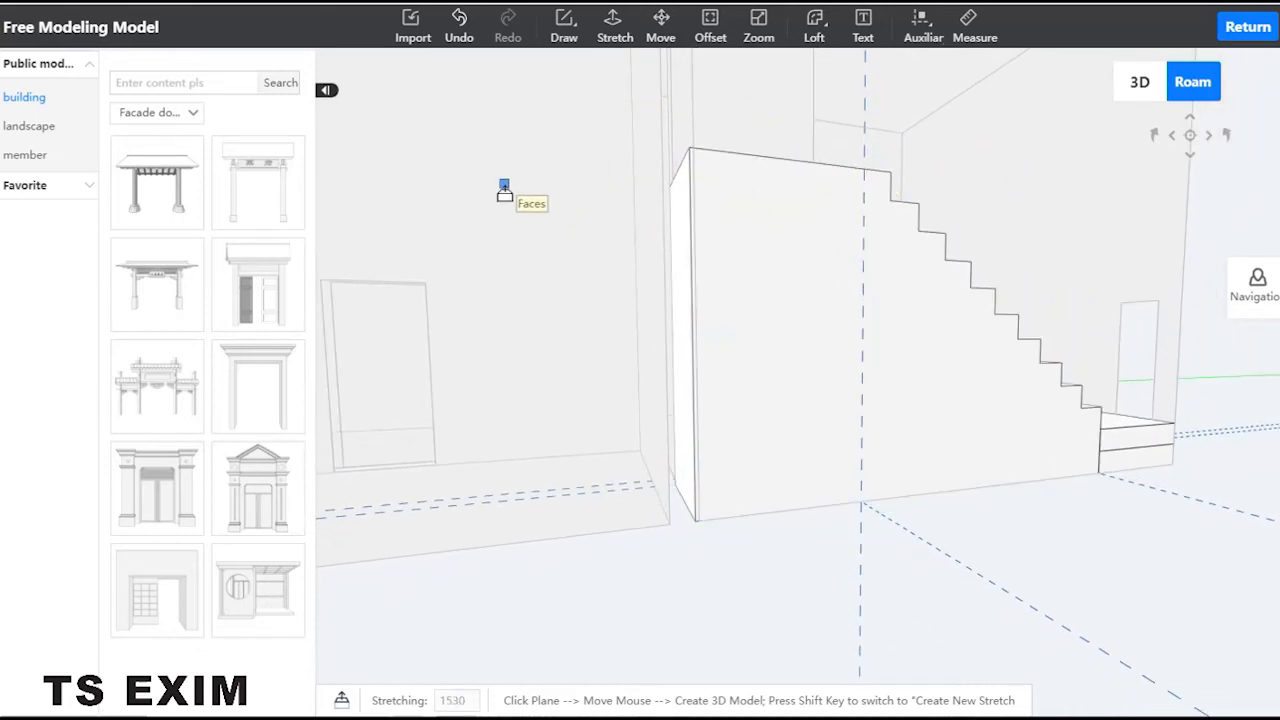
key("Escape")
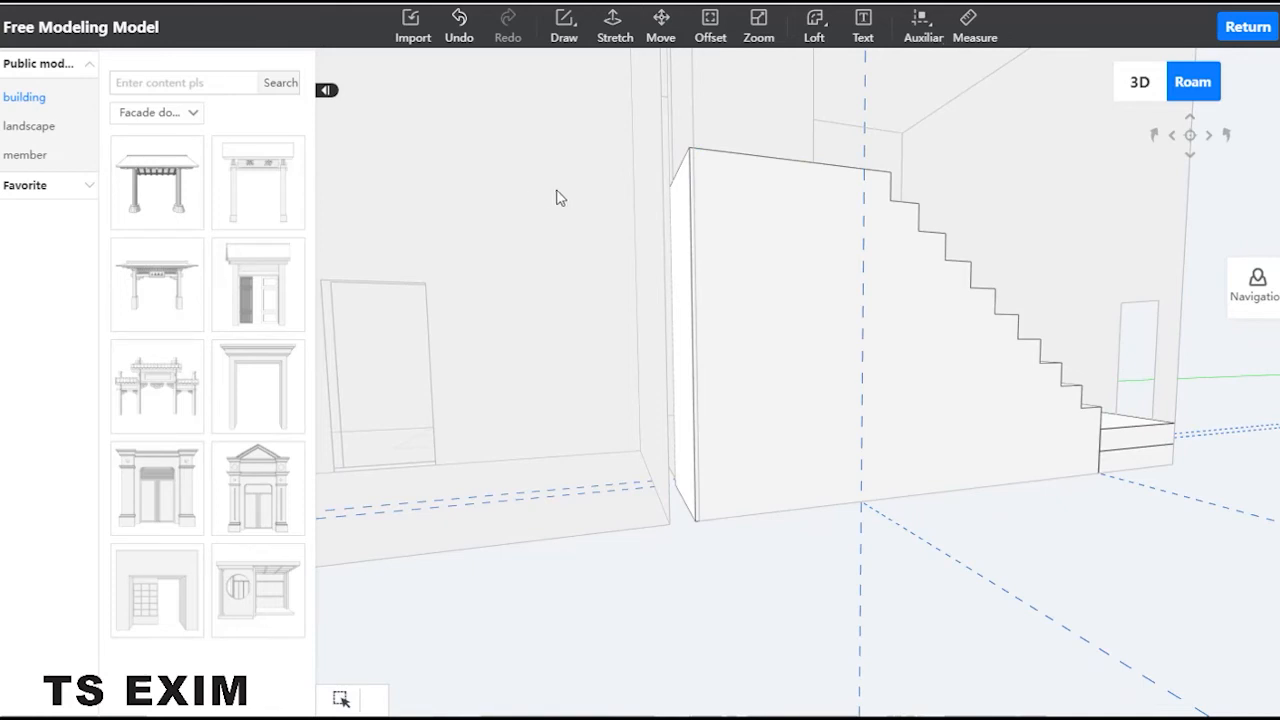
Step: Combine all parts of the stretched stair flight and landing into one object, excluding the two-level block
left_click(757, 362)
middle_click_drag(805, 318, 1050, 274)
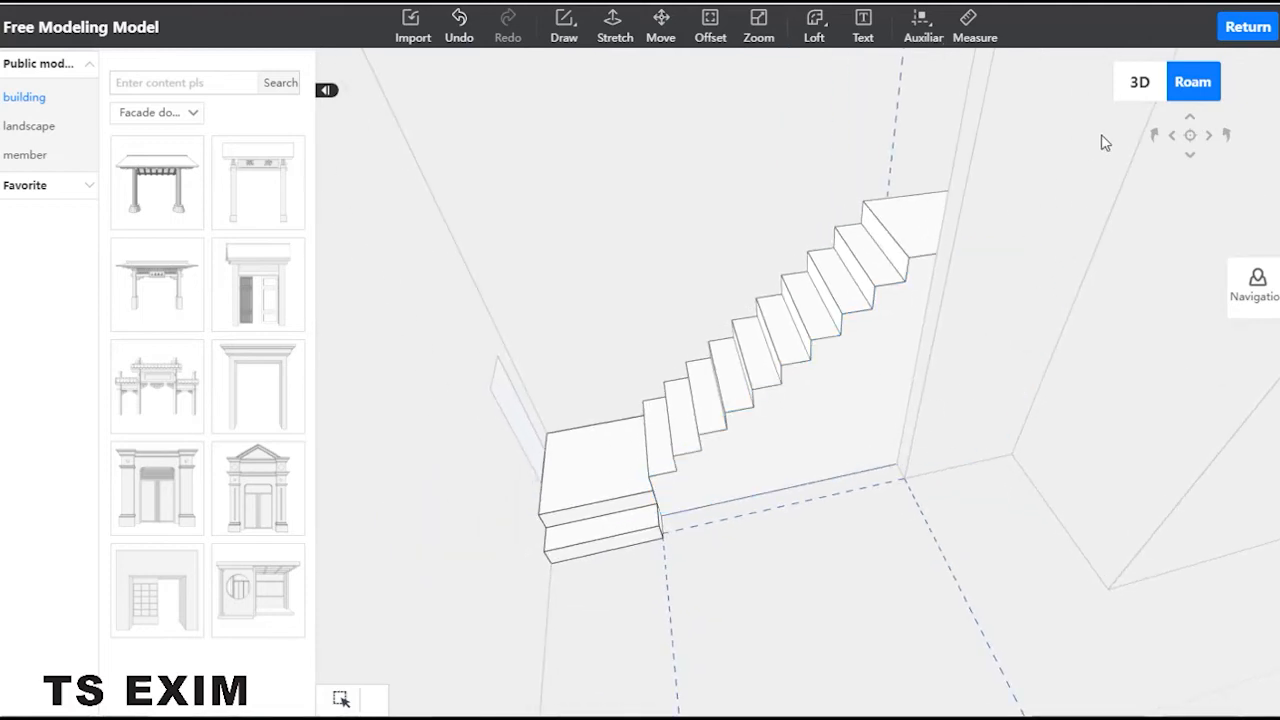
left_click_drag(1108, 128, 628, 545)
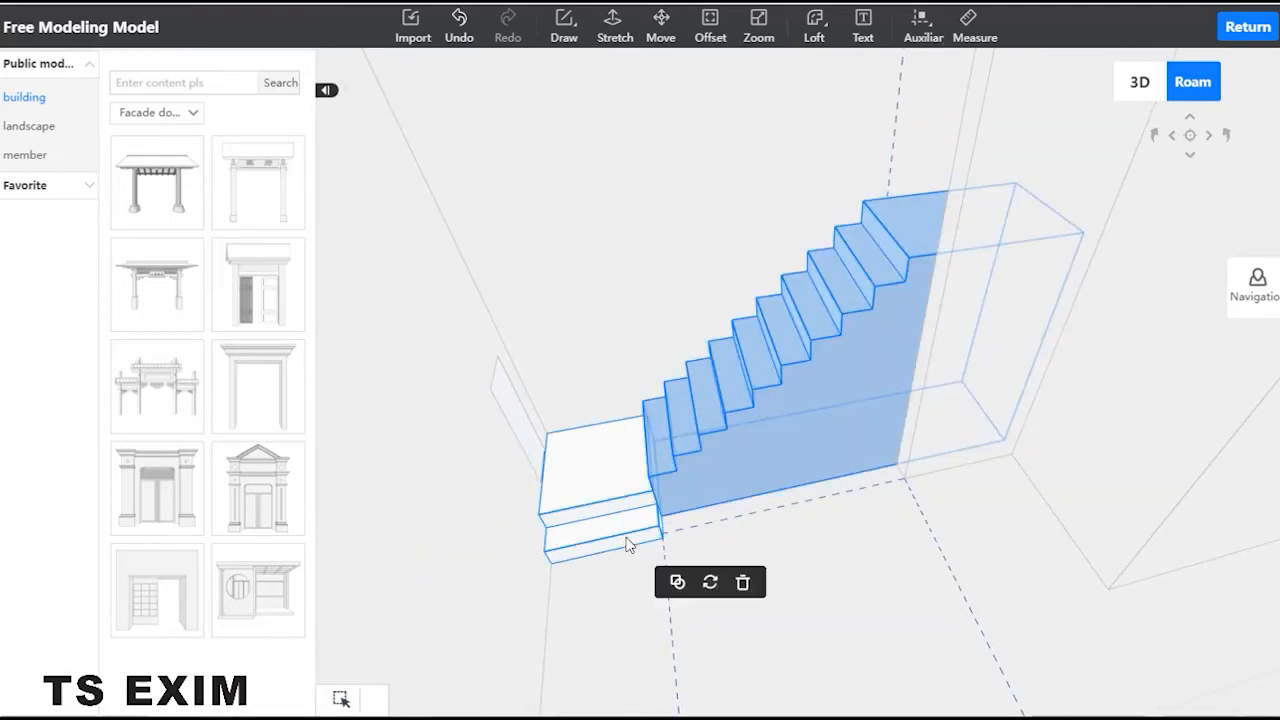
left_click(585, 464, "shift")
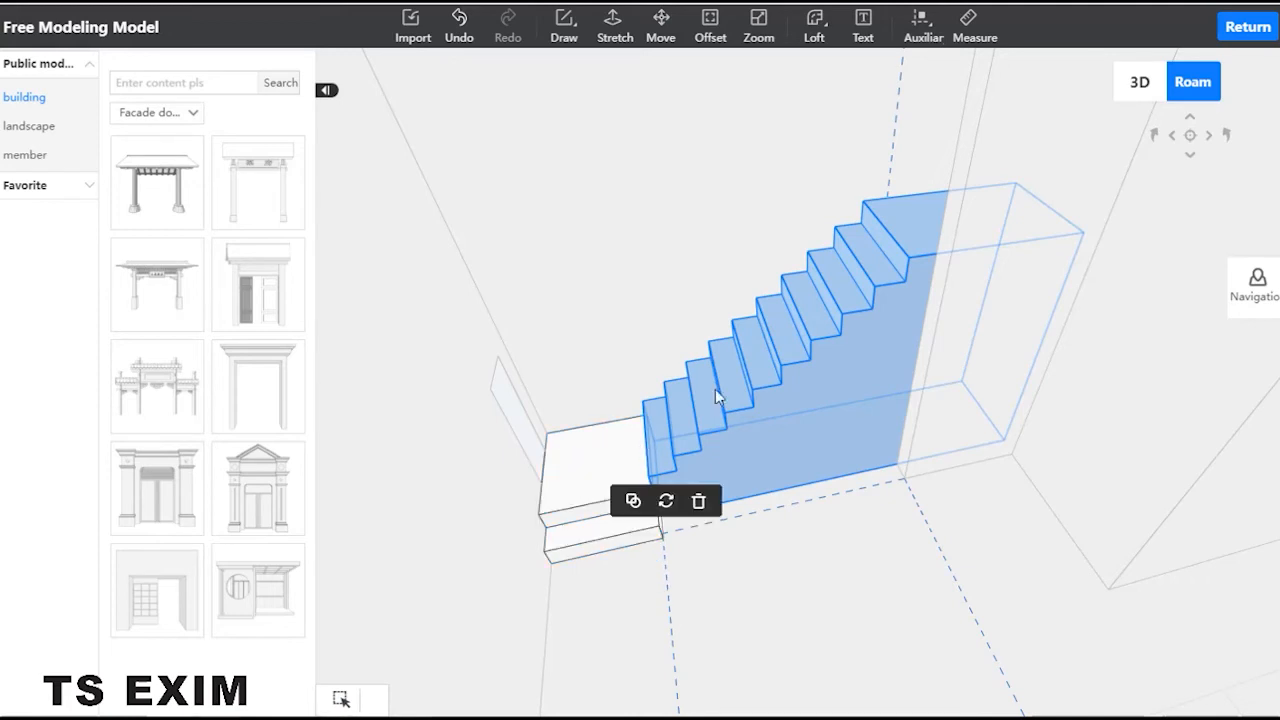
left_click(633, 501)
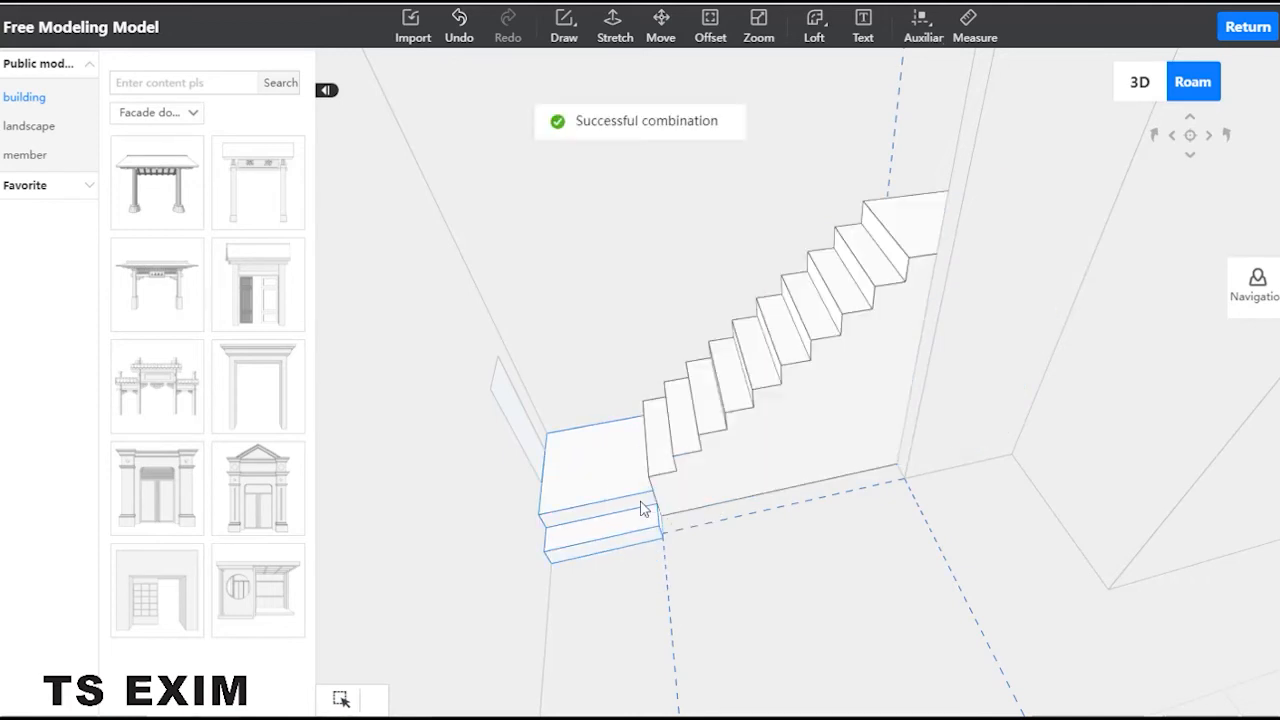
left_click(786, 446)
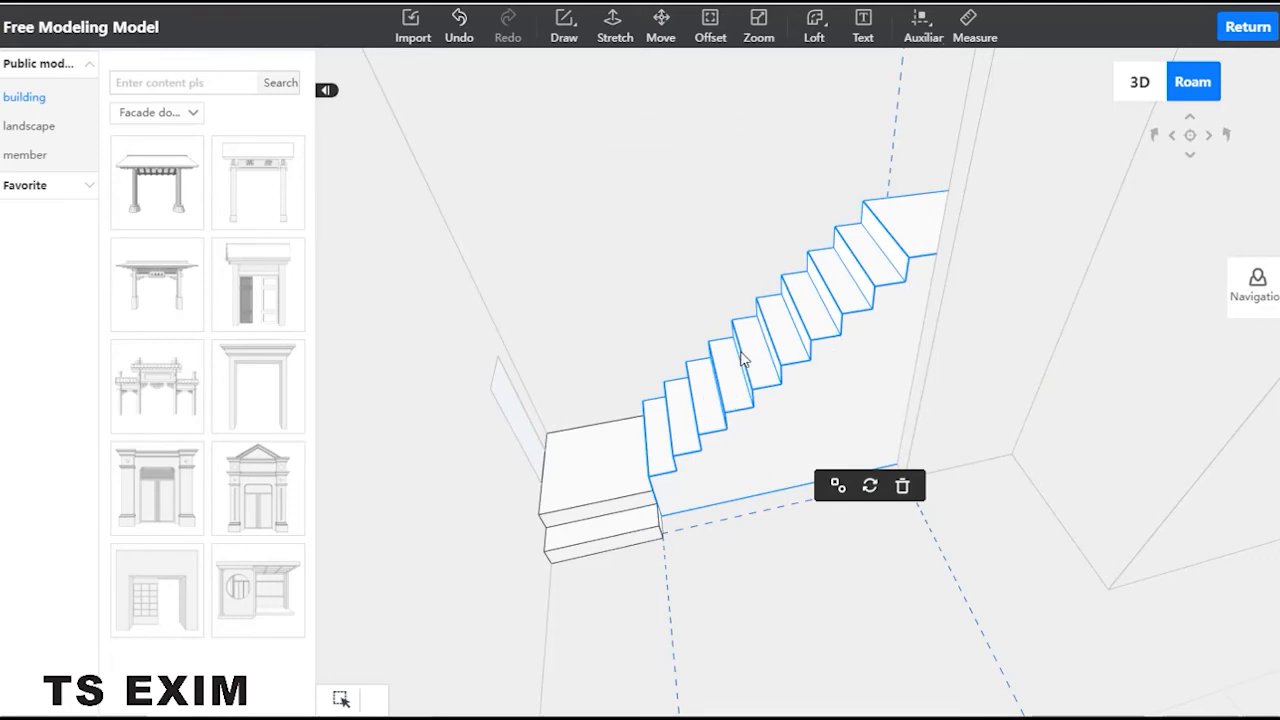
Step: Place a guide line extending the upper front edge of the first stair step above the block into the room
middle_click_drag(743, 360, 670, 175)
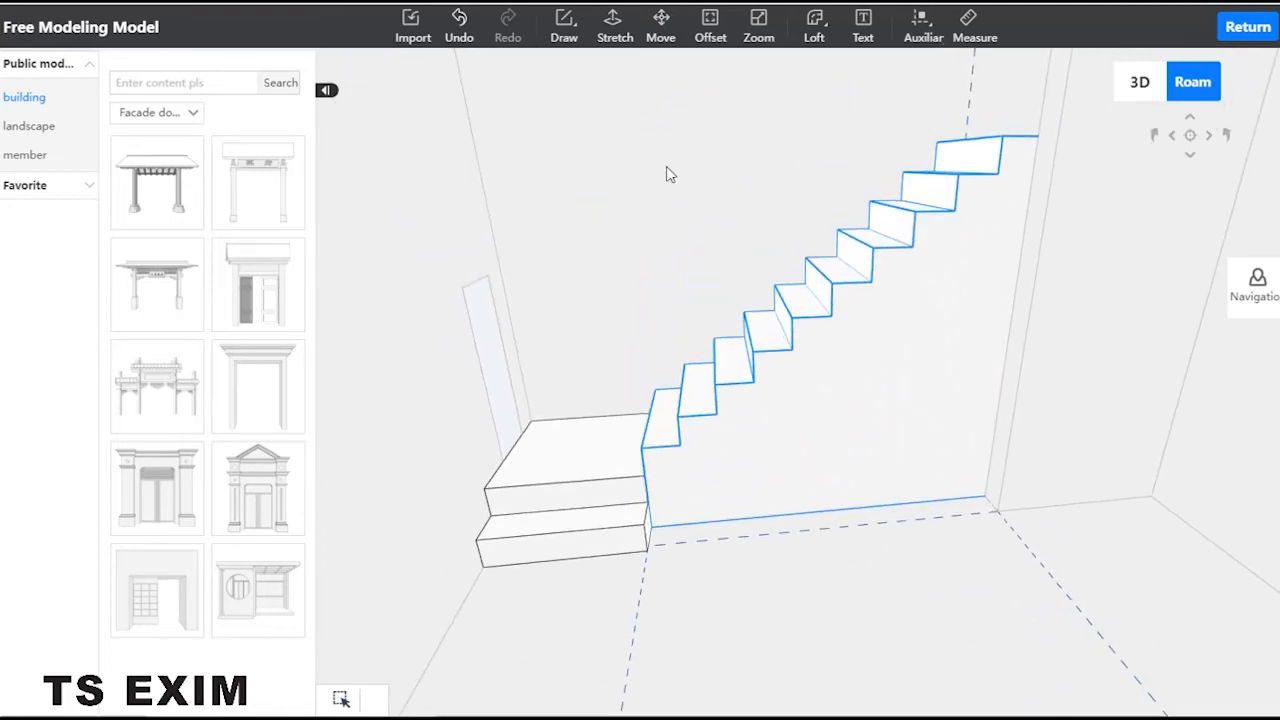
middle_click_drag(749, 297, 712, 362)
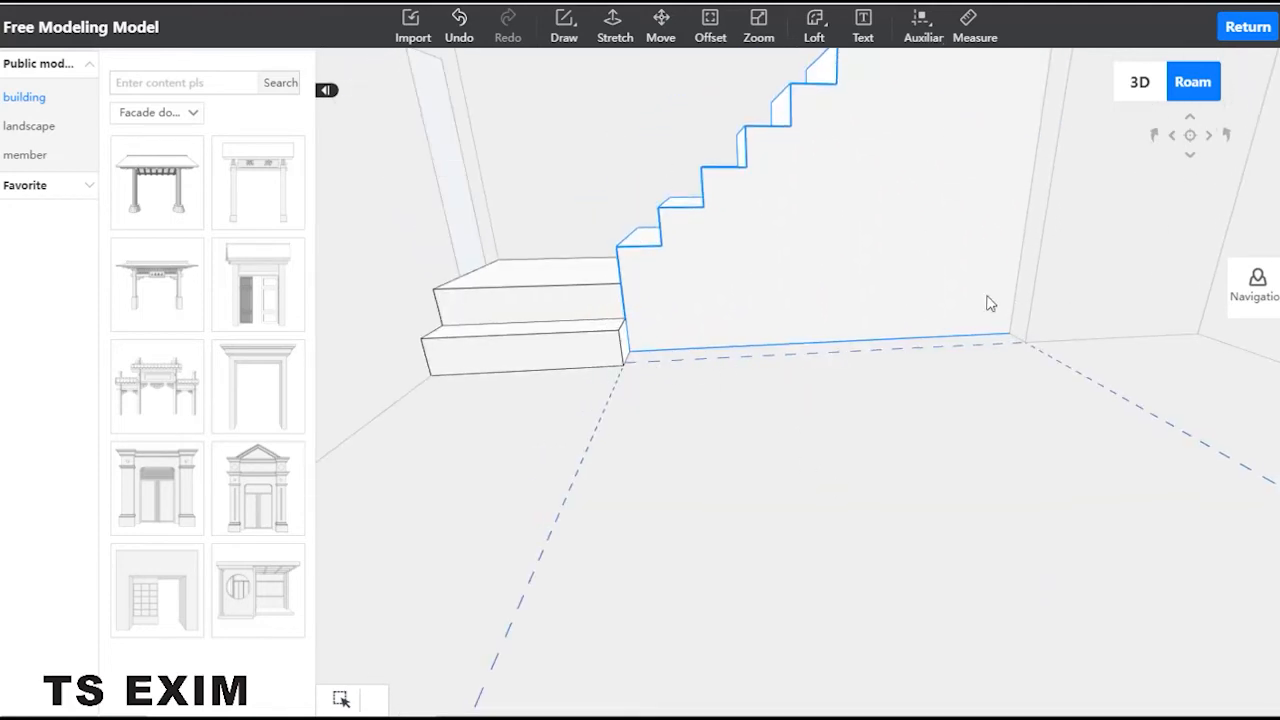
scroll(620, 214, "down", 5)
middle_click_drag(697, 226, 706, 203)
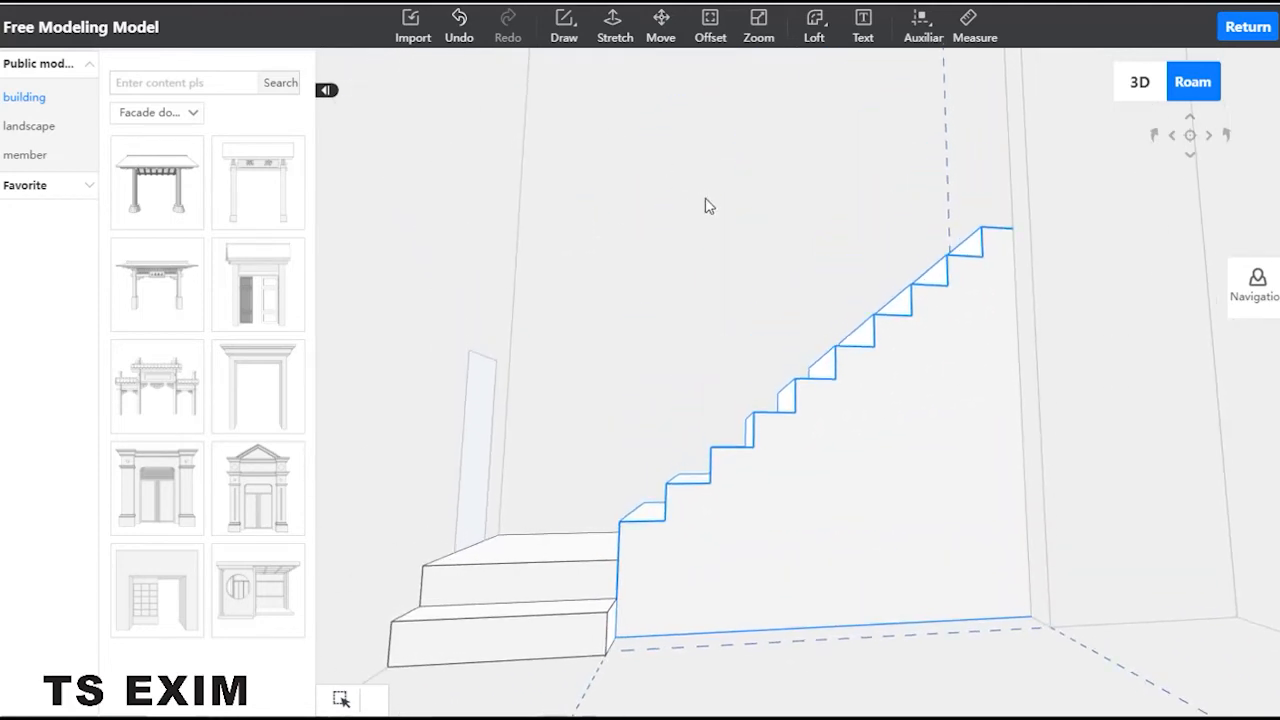
scroll(683, 270, "up", 5)
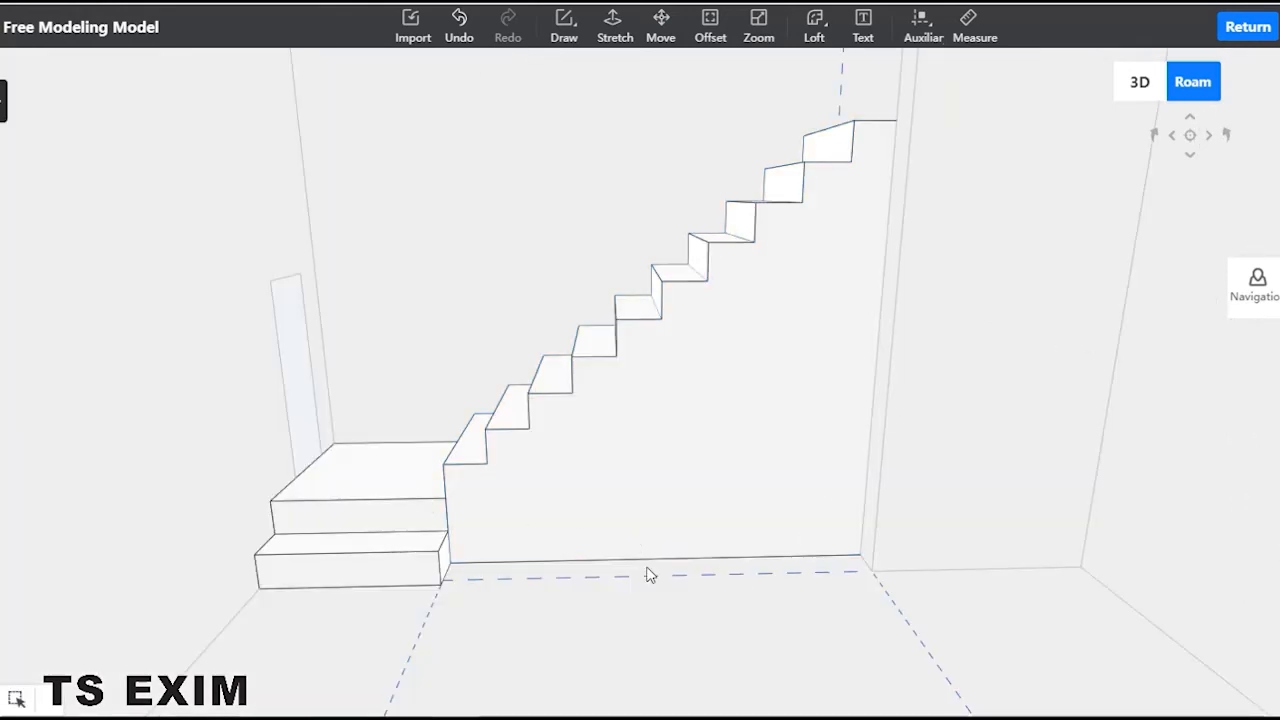
middle_click_drag(671, 581, 849, 603)
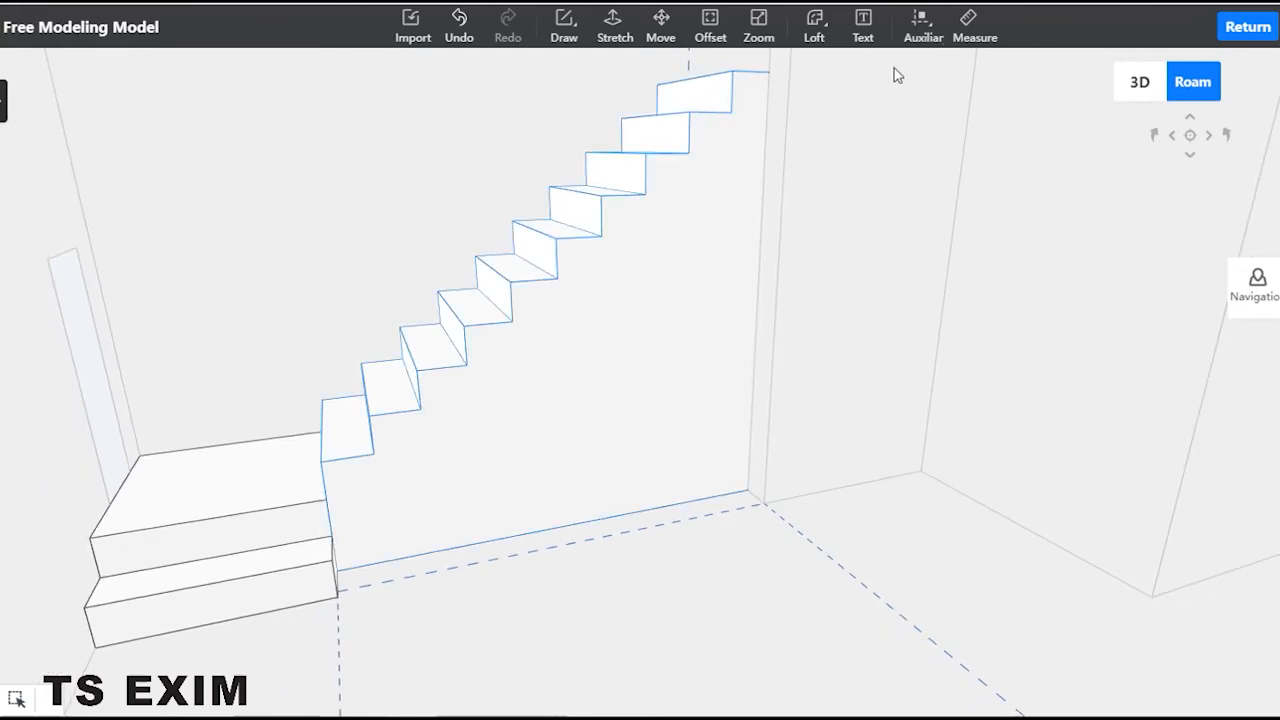
left_click(920, 28)
left_click(921, 70)
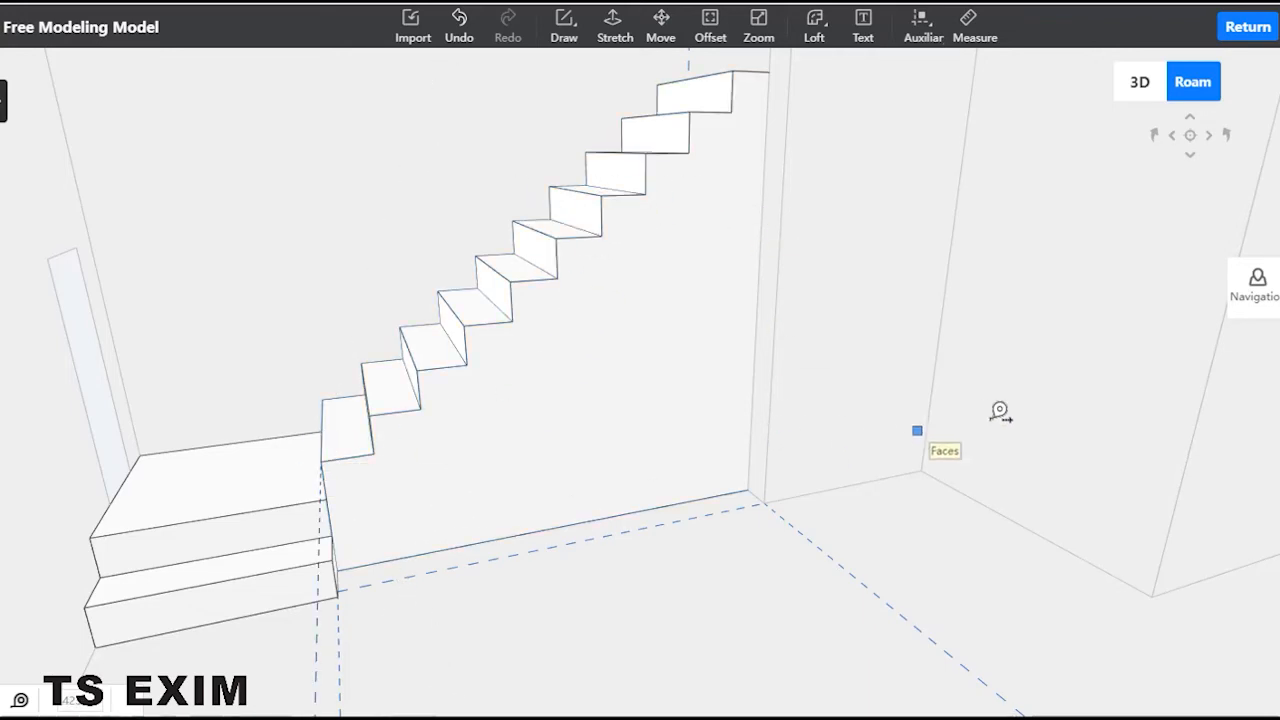
middle_click_drag(1003, 411, 1135, 400)
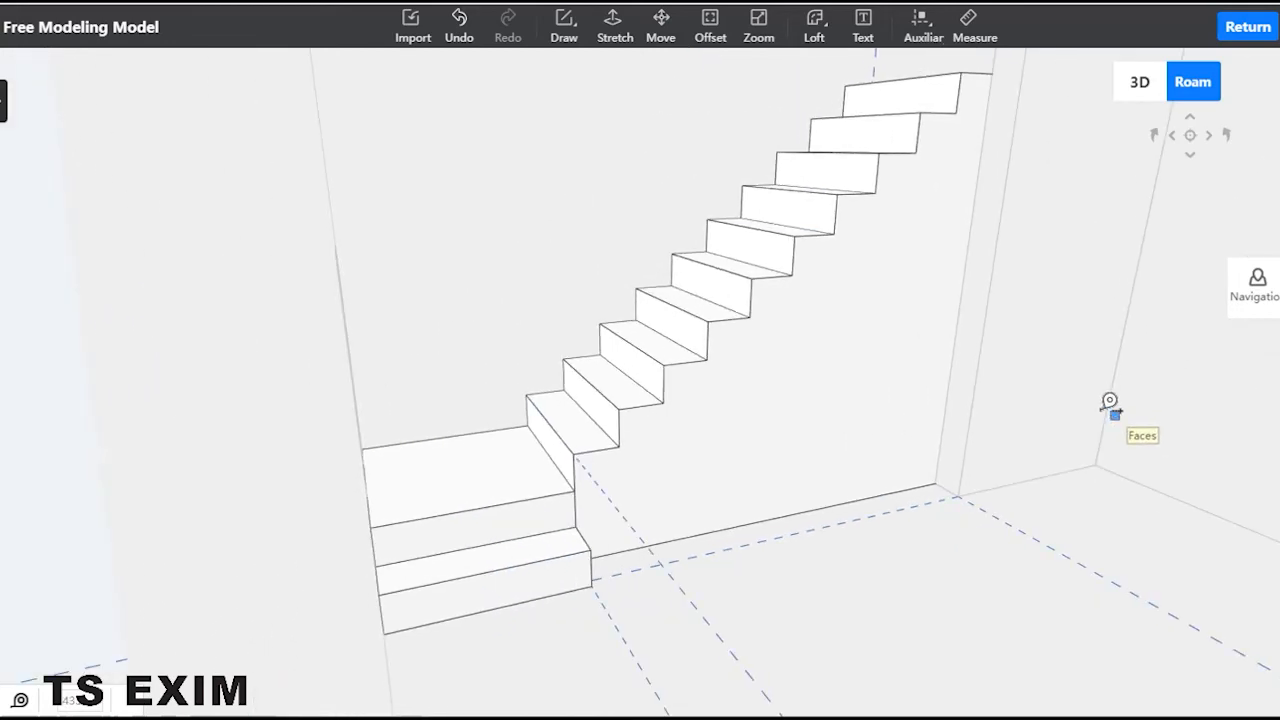
Step: Add a guide line along the top step's front edge and a parallel one 269 further in on the landing
key("q")
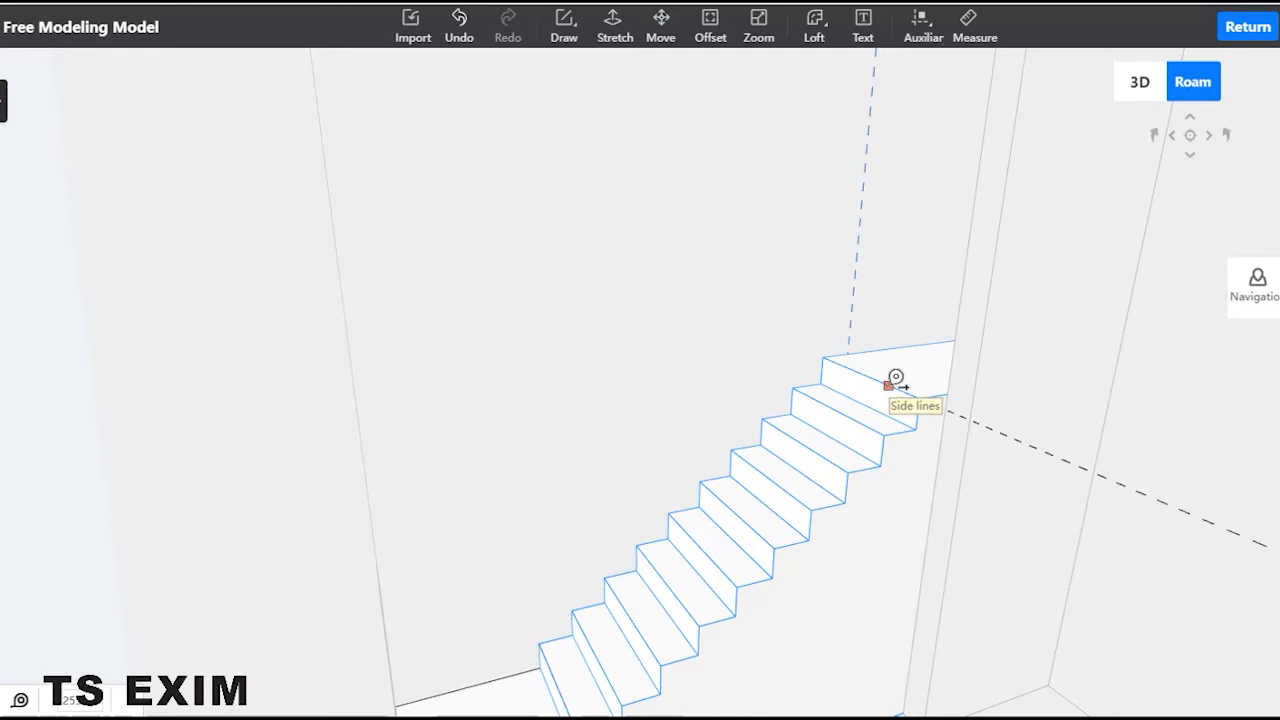
key("w")
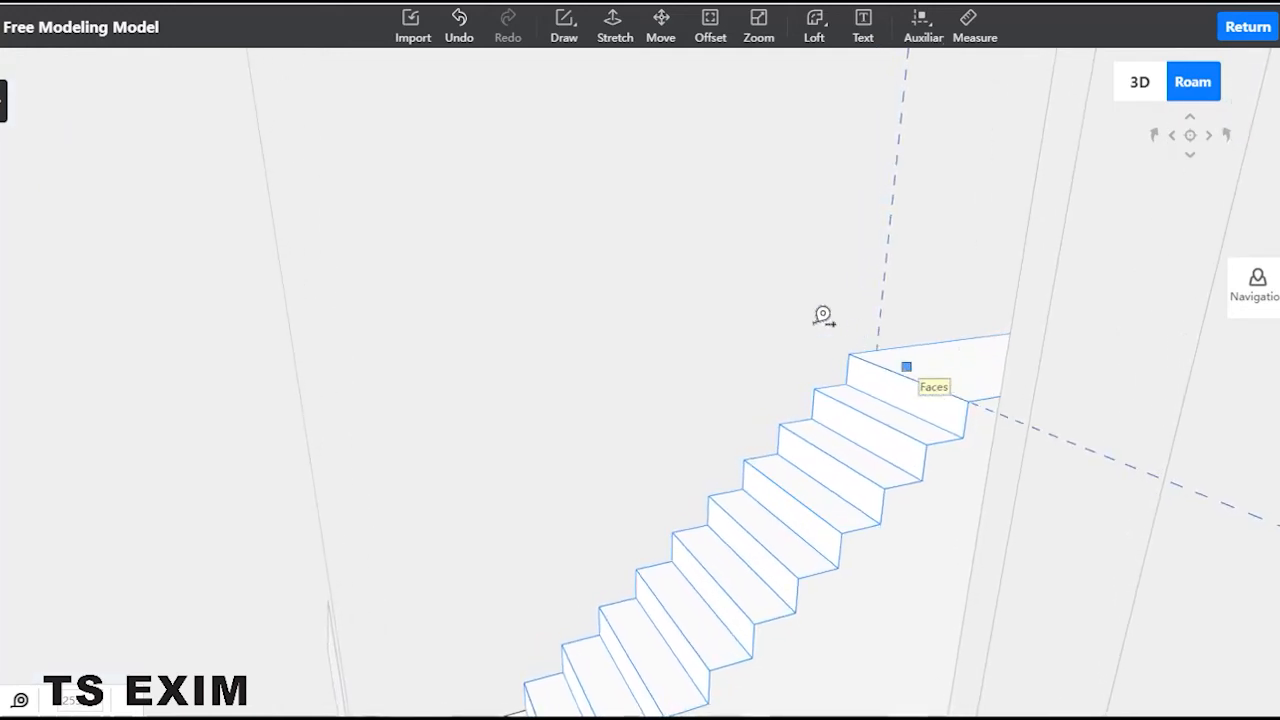
key("d")
key("q")
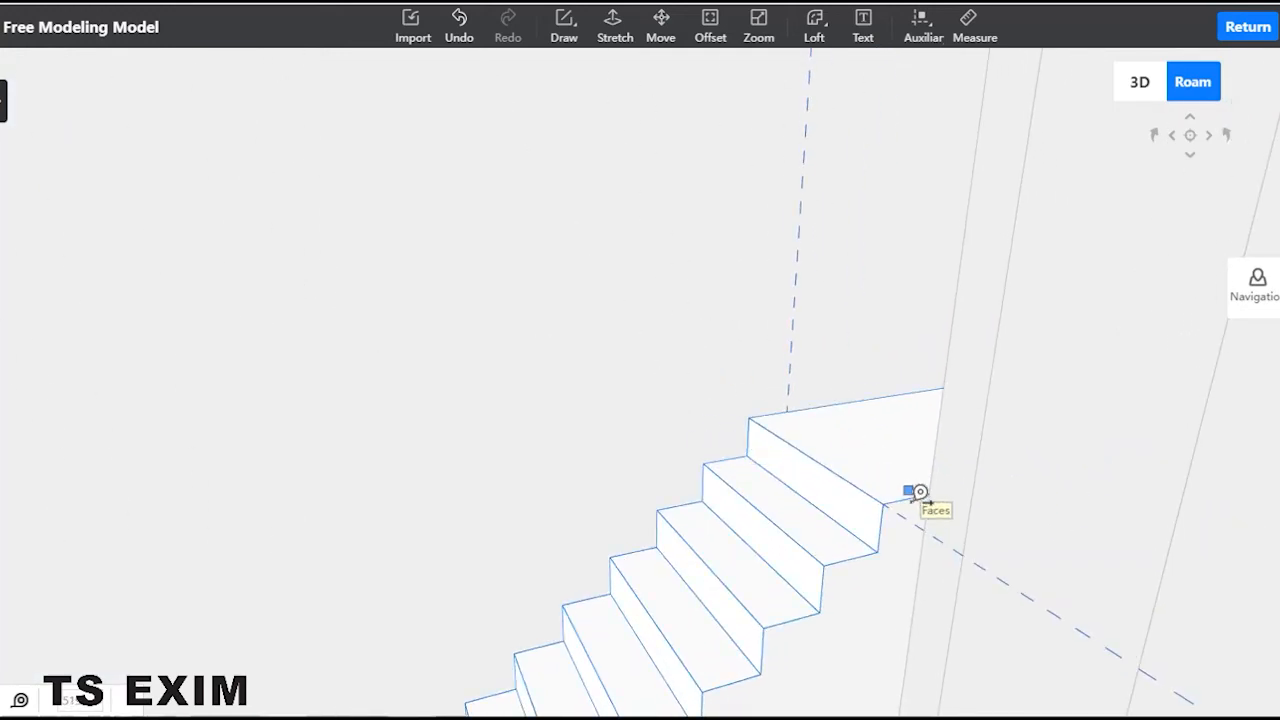
left_click(872, 497)
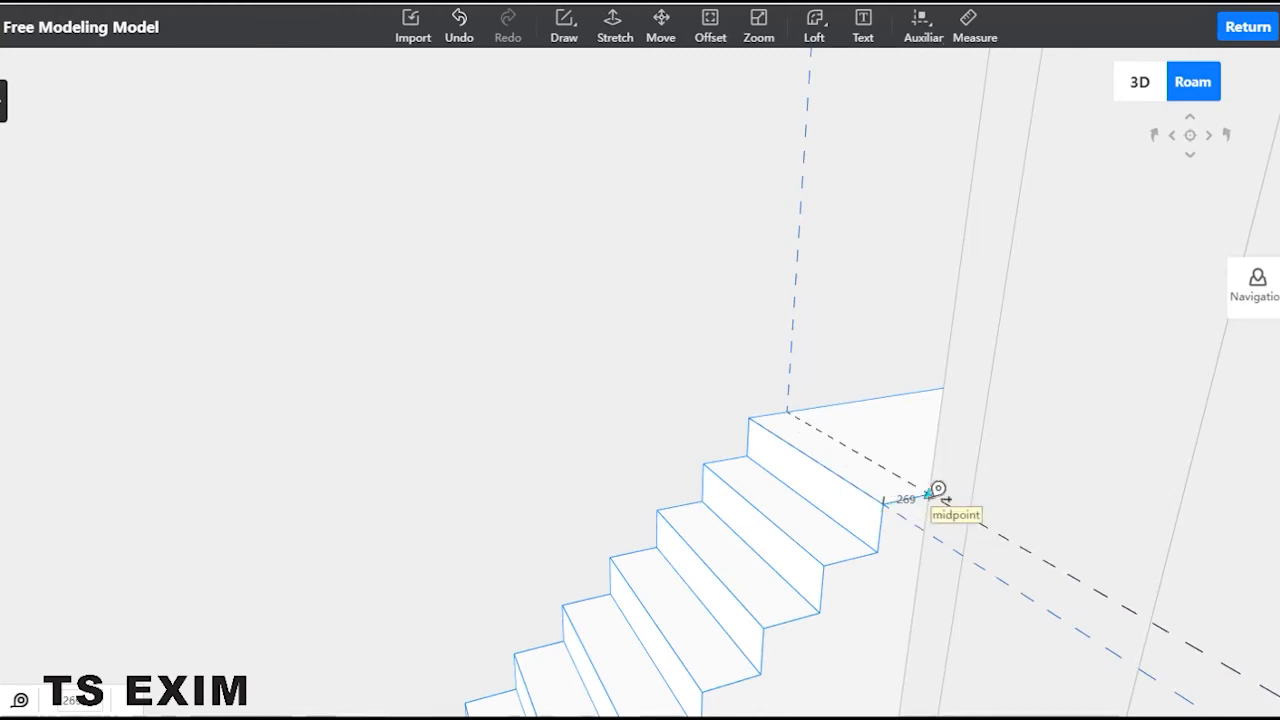
left_click(962, 482)
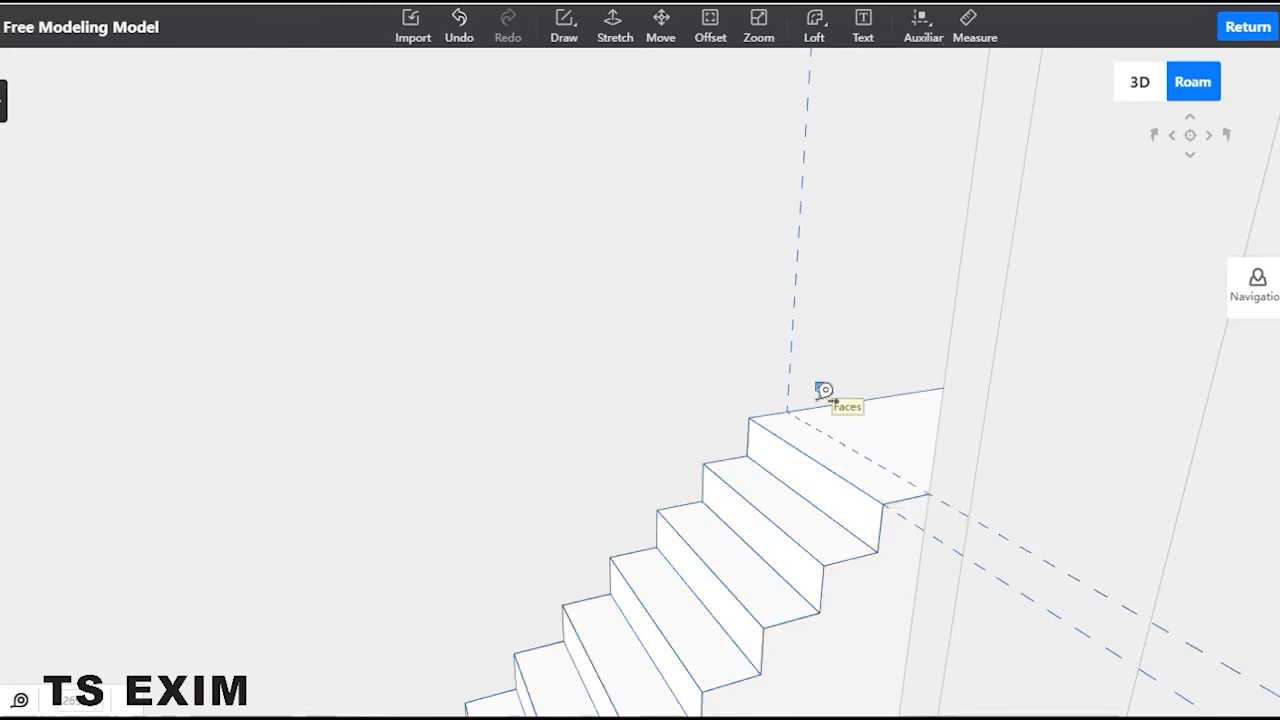
scroll(626, 263, "down", 3)
scroll(560, 230, "down", 3)
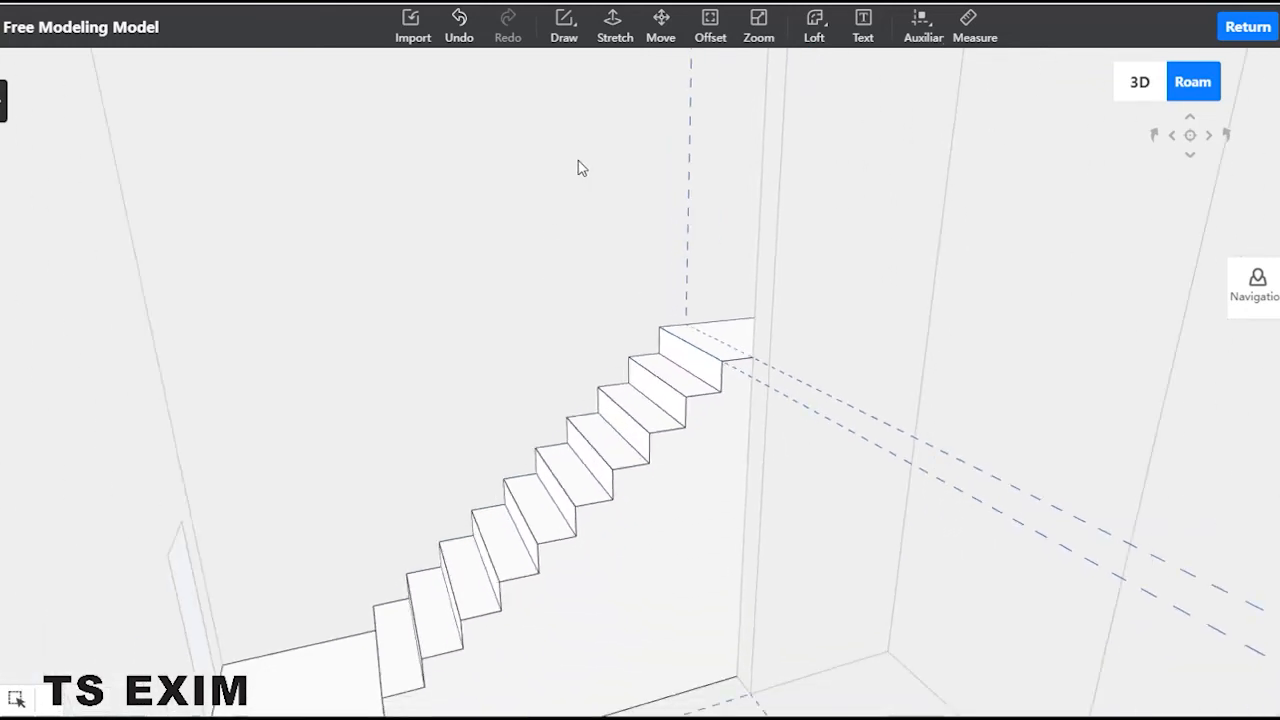
Step: Draw a 240 by 3039 rectangle on the floor between the stair's base edge and the parallel floor guide line
key("e")
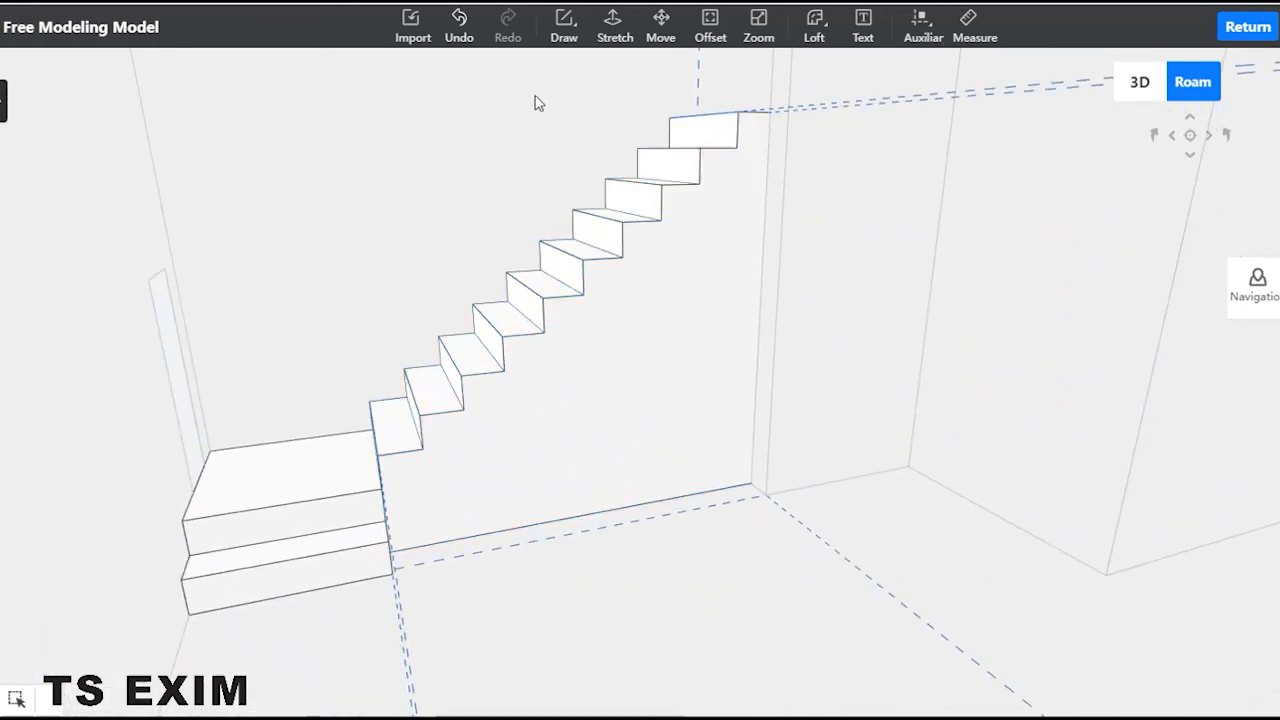
key("w")
key("d")
mouse_move(814, 503)
right_mouse_down()
mouse_move(651, 511)
mouse_move(604, 500)
right_mouse_up()
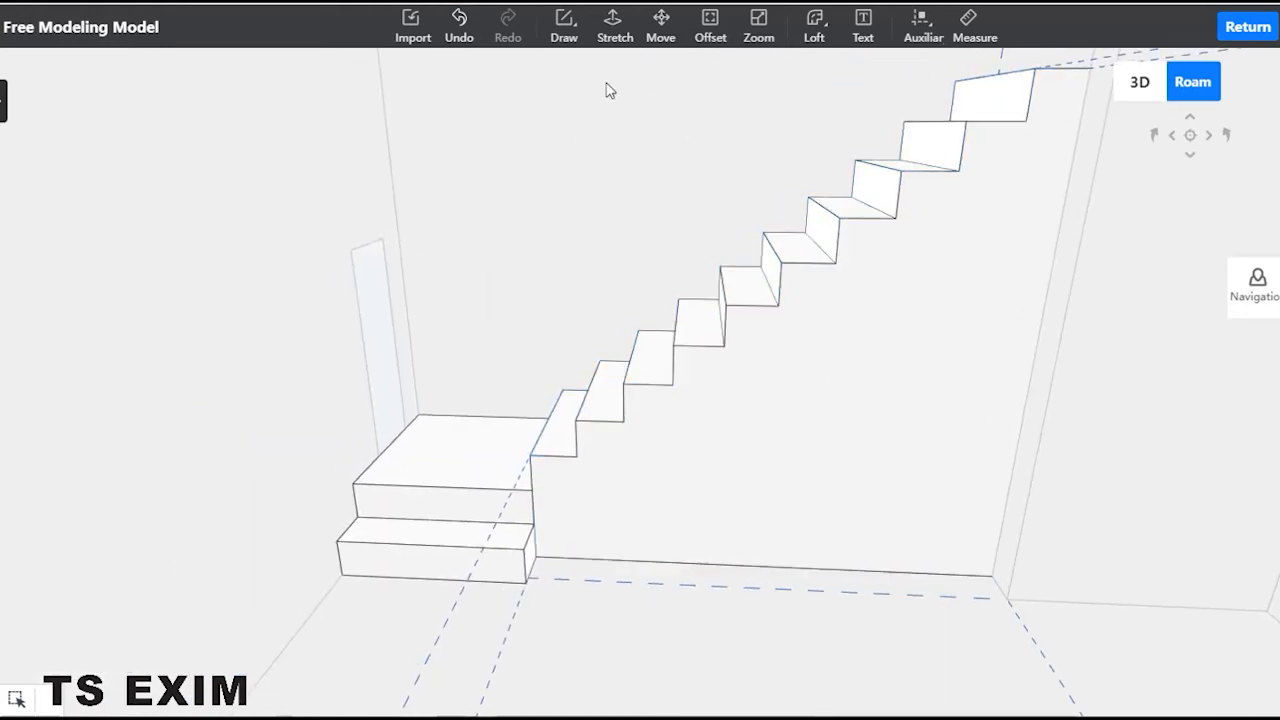
left_click(547, 34)
left_click(612, 102)
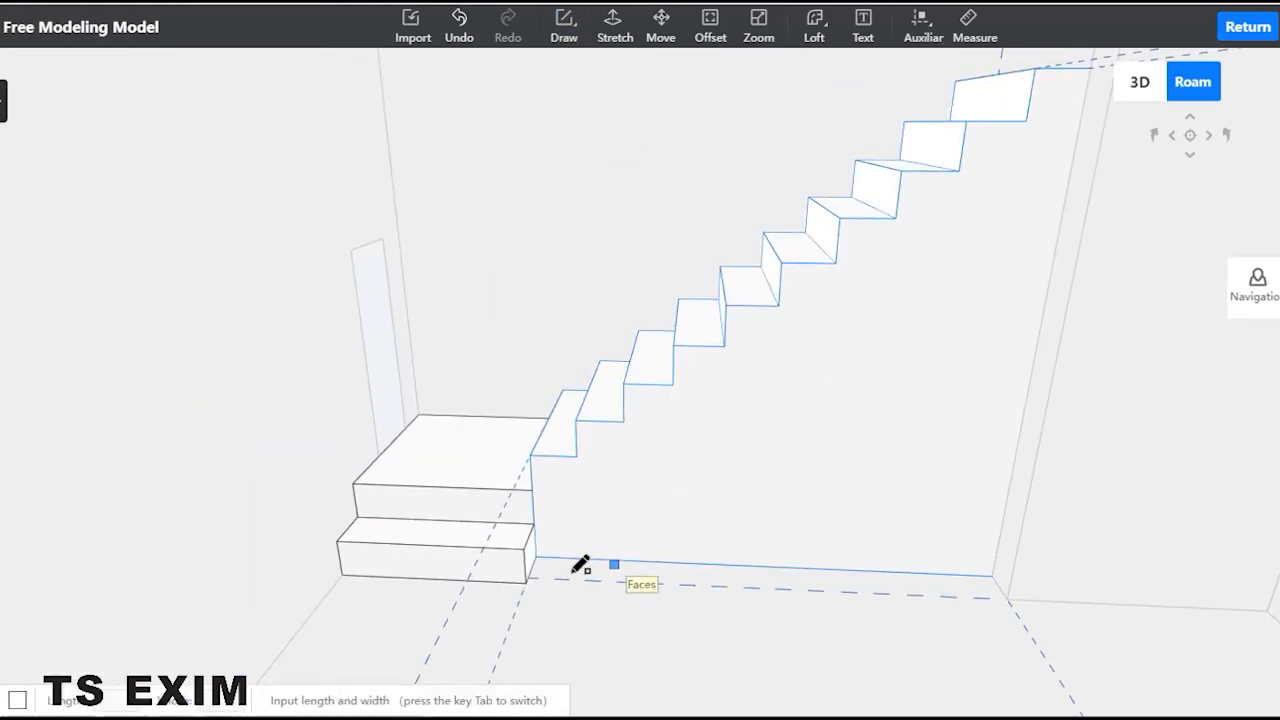
left_click(537, 558)
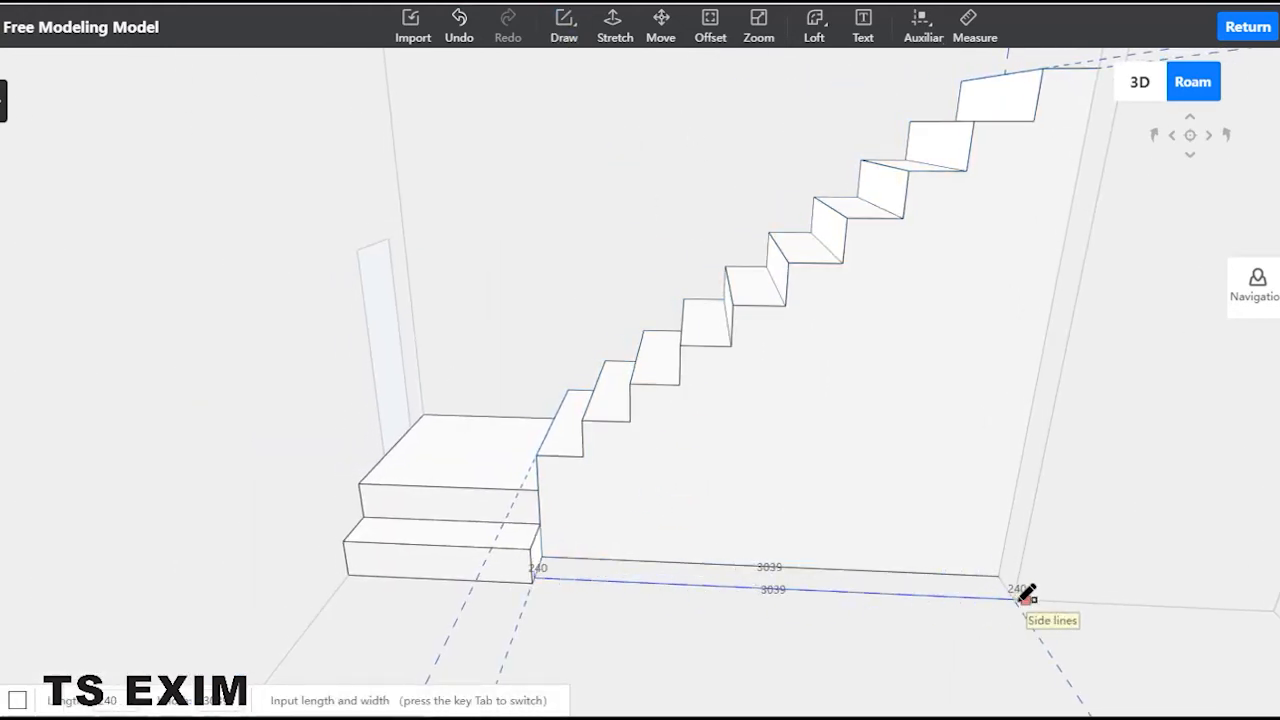
left_click(1014, 598)
key("Escape")
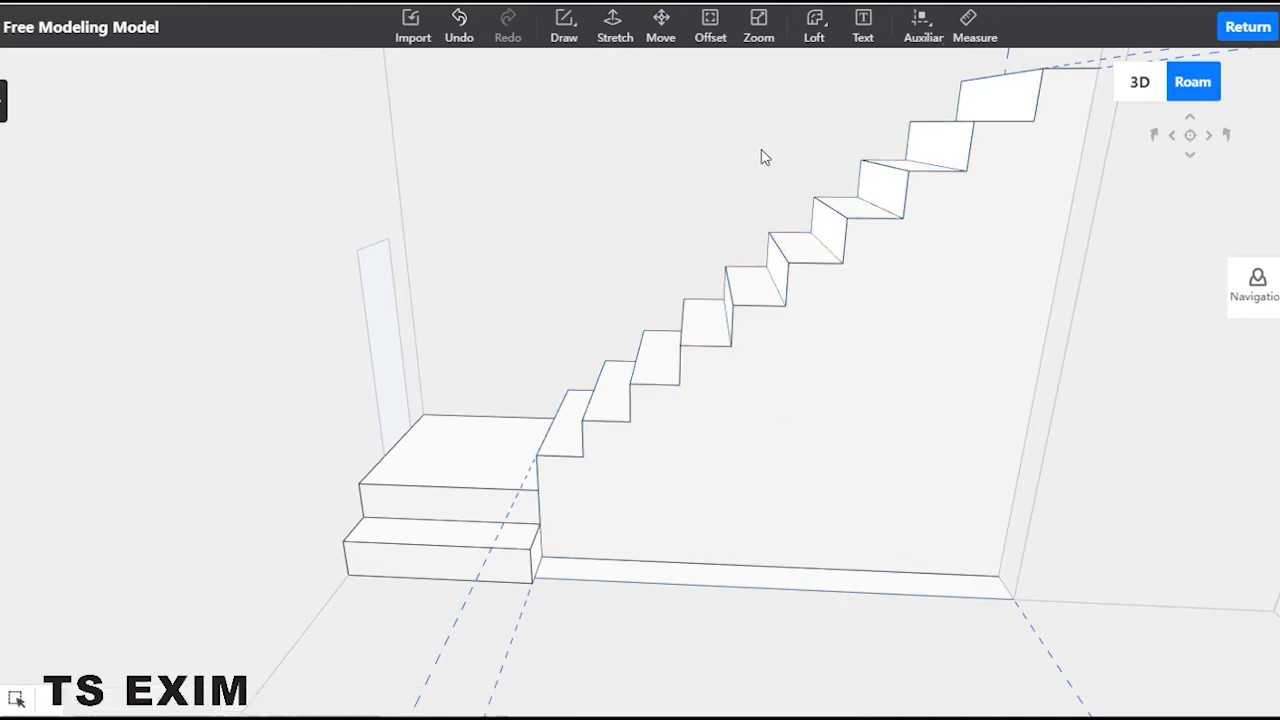
right_click_drag(1228, 238, 871, 166)
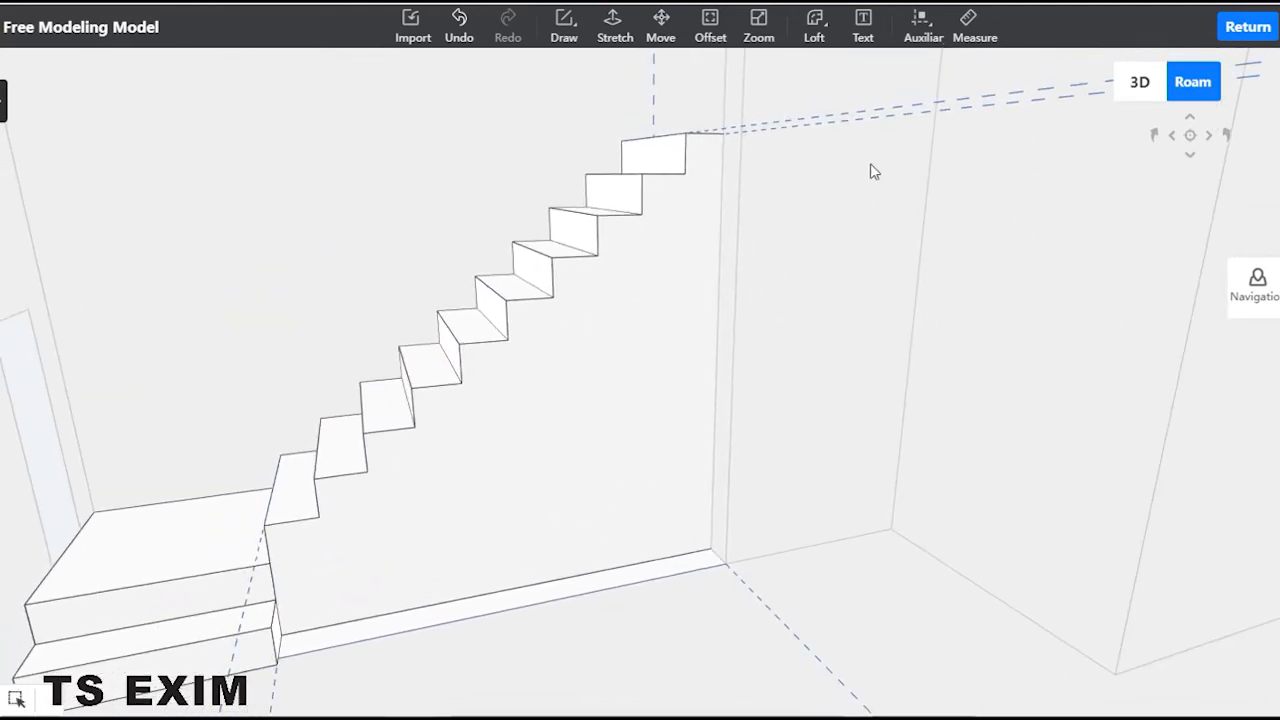
Step: Measure the height of the vertical rear edge on the stair flight's side face
left_click(969, 25)
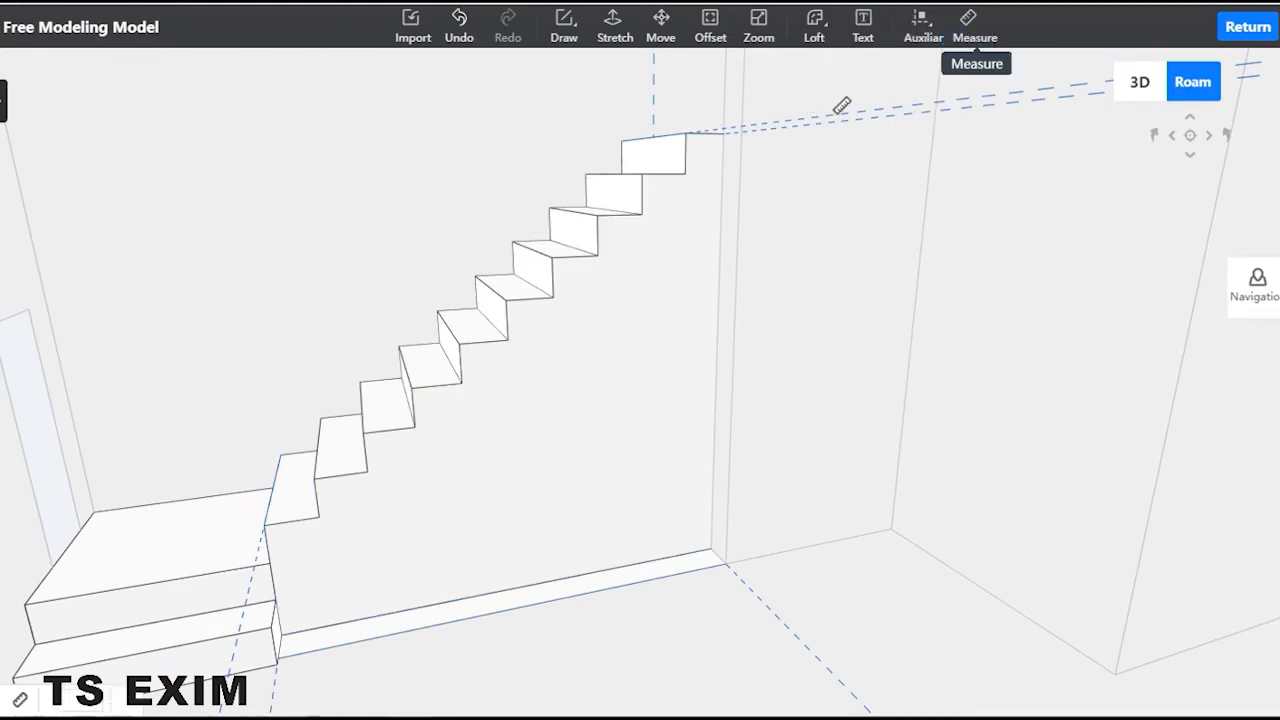
left_click(722, 137)
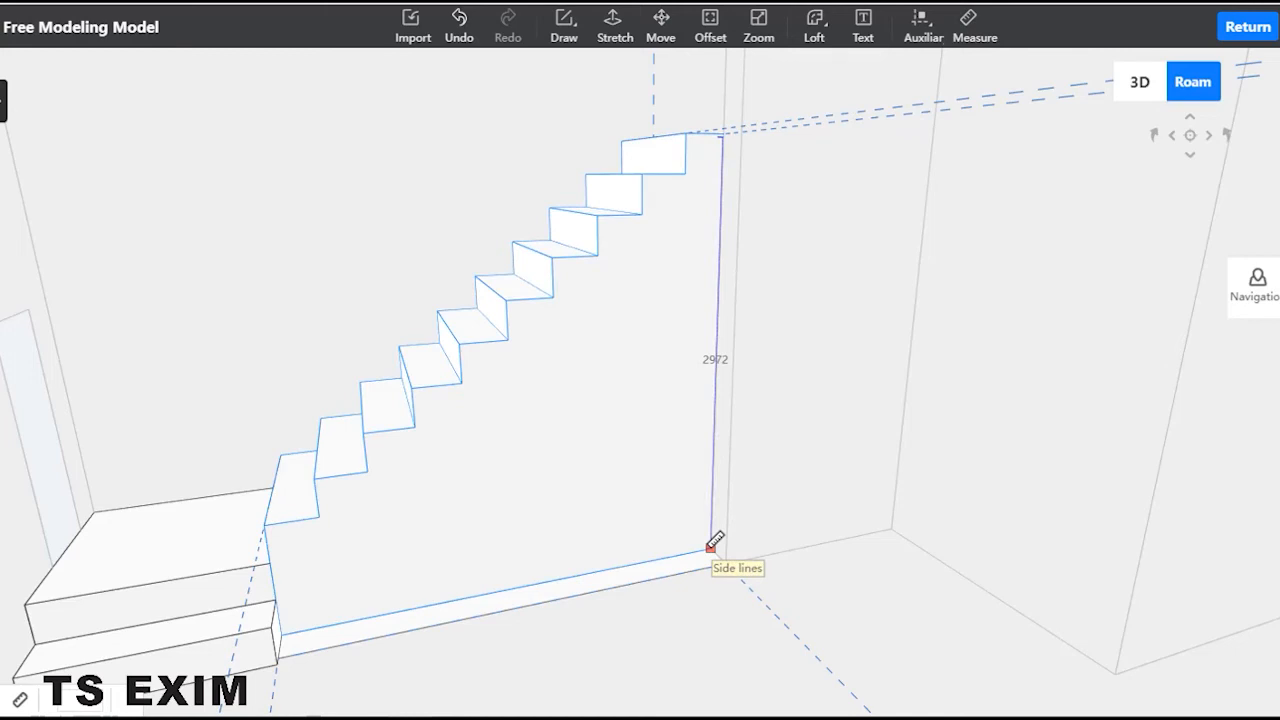
key("Escape")
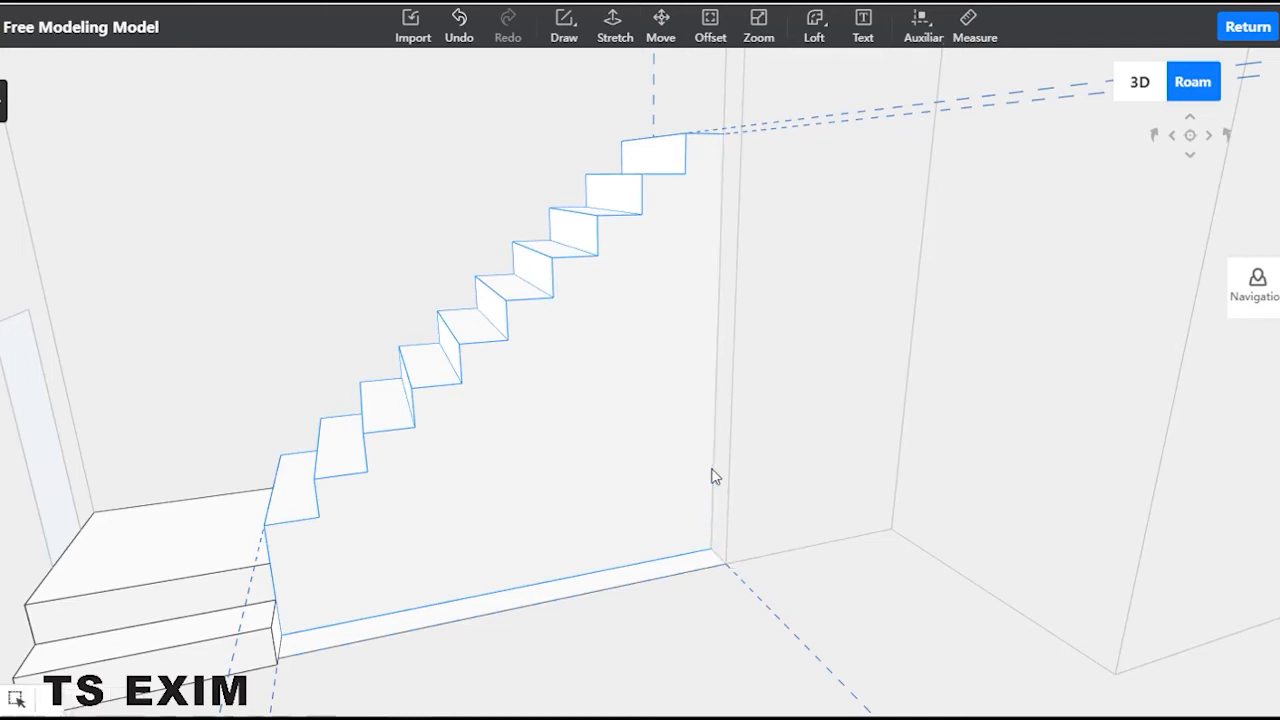
left_click(968, 25)
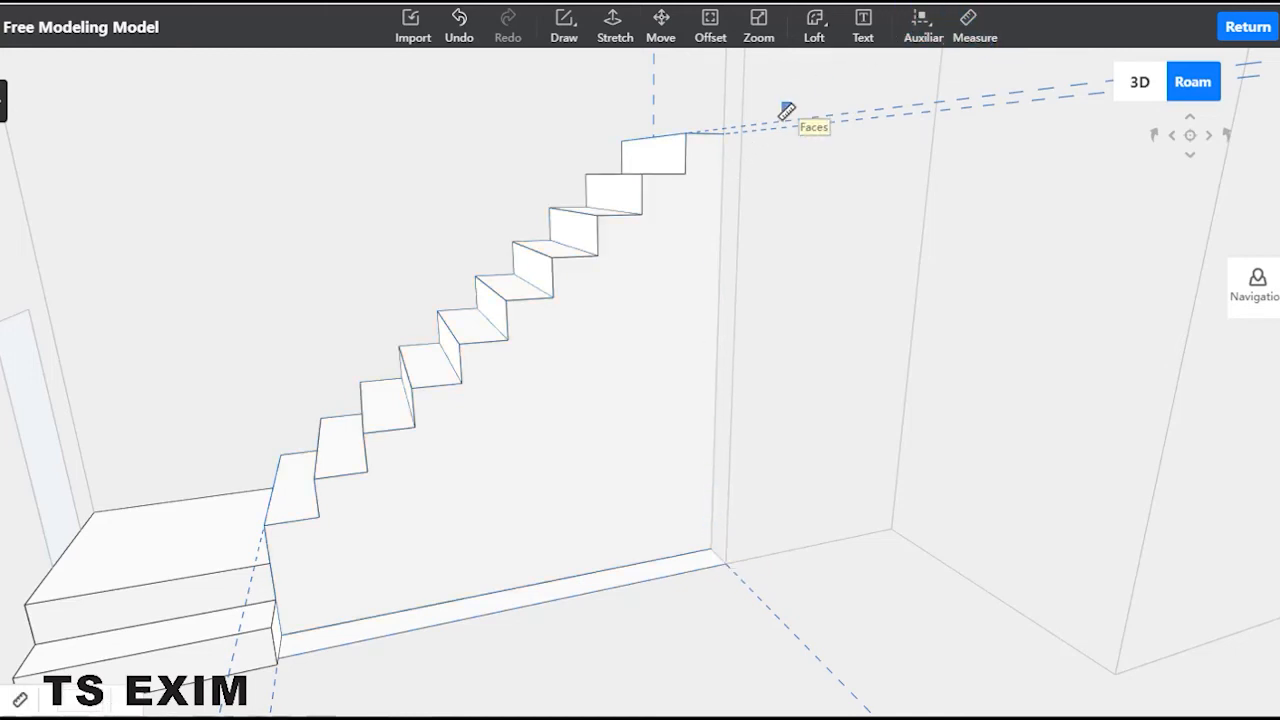
left_click(721, 161)
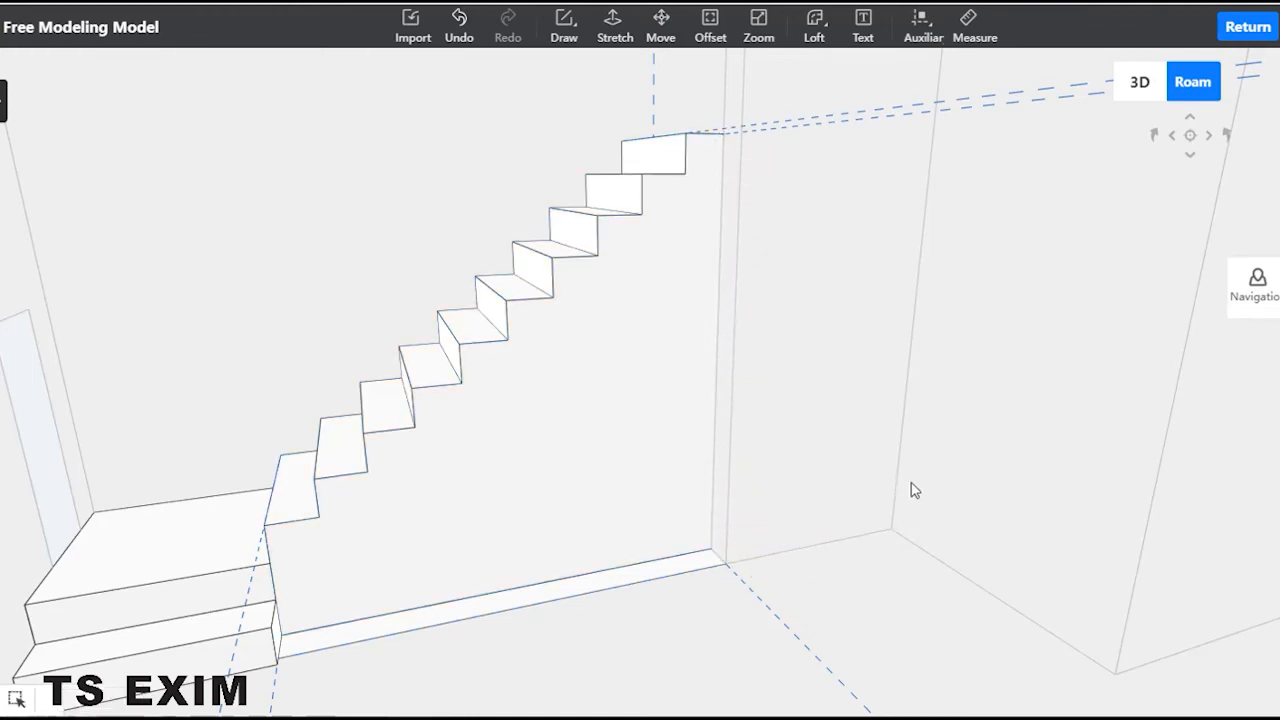
Step: Stretch the narrow floor rectangle beside the stair flight upward into a wall reaching the landing's height
left_click(612, 24)
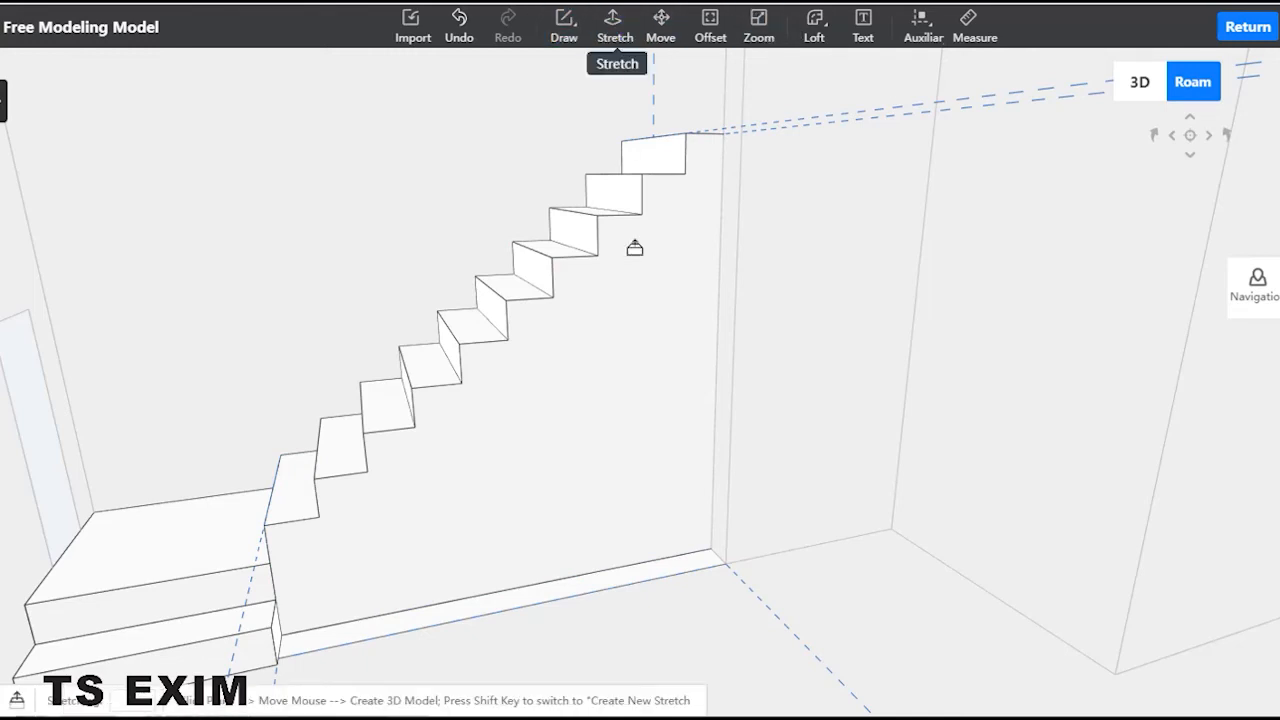
left_click(640, 575)
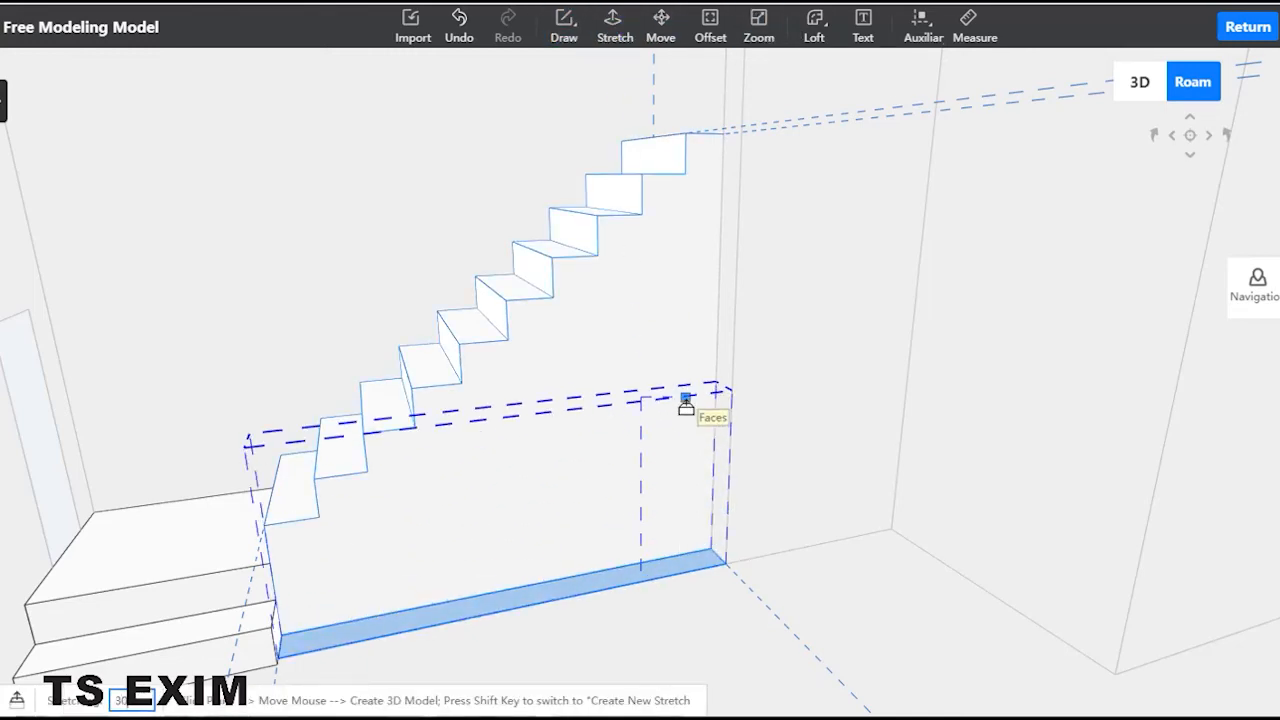
left_click(686, 405)
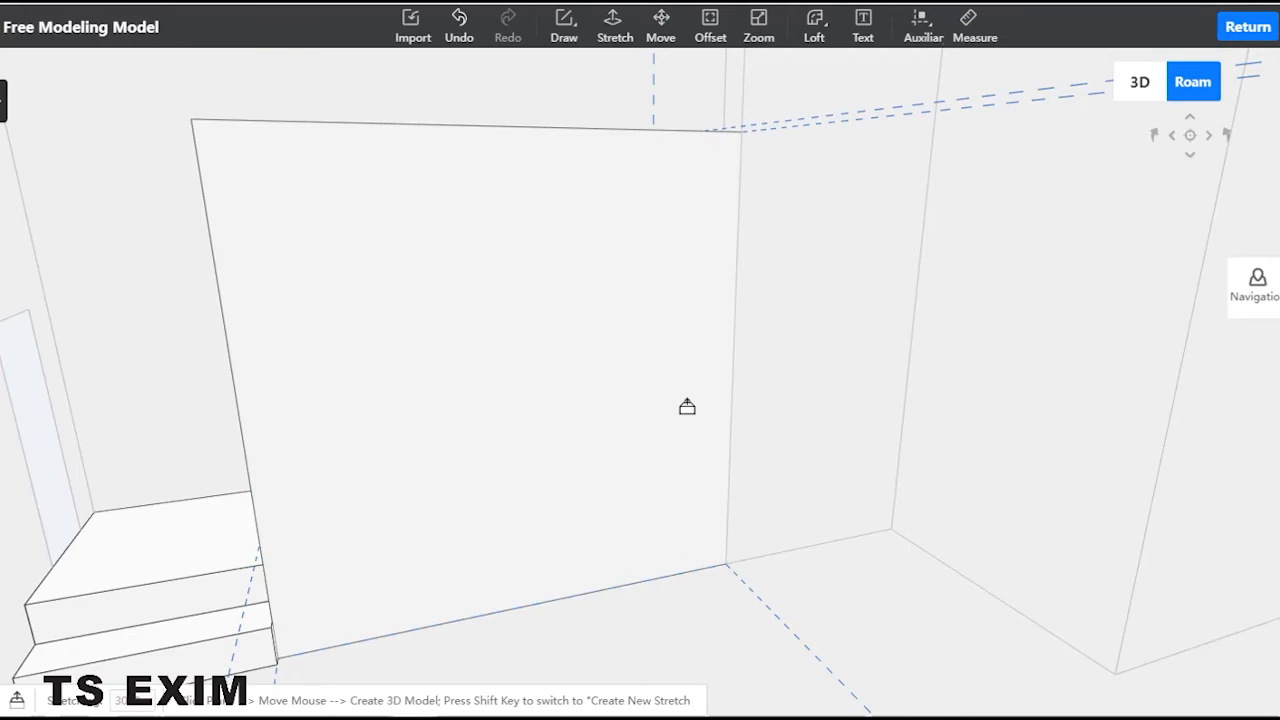
middle_click_drag(906, 580, 1051, 574)
left_click(903, 501)
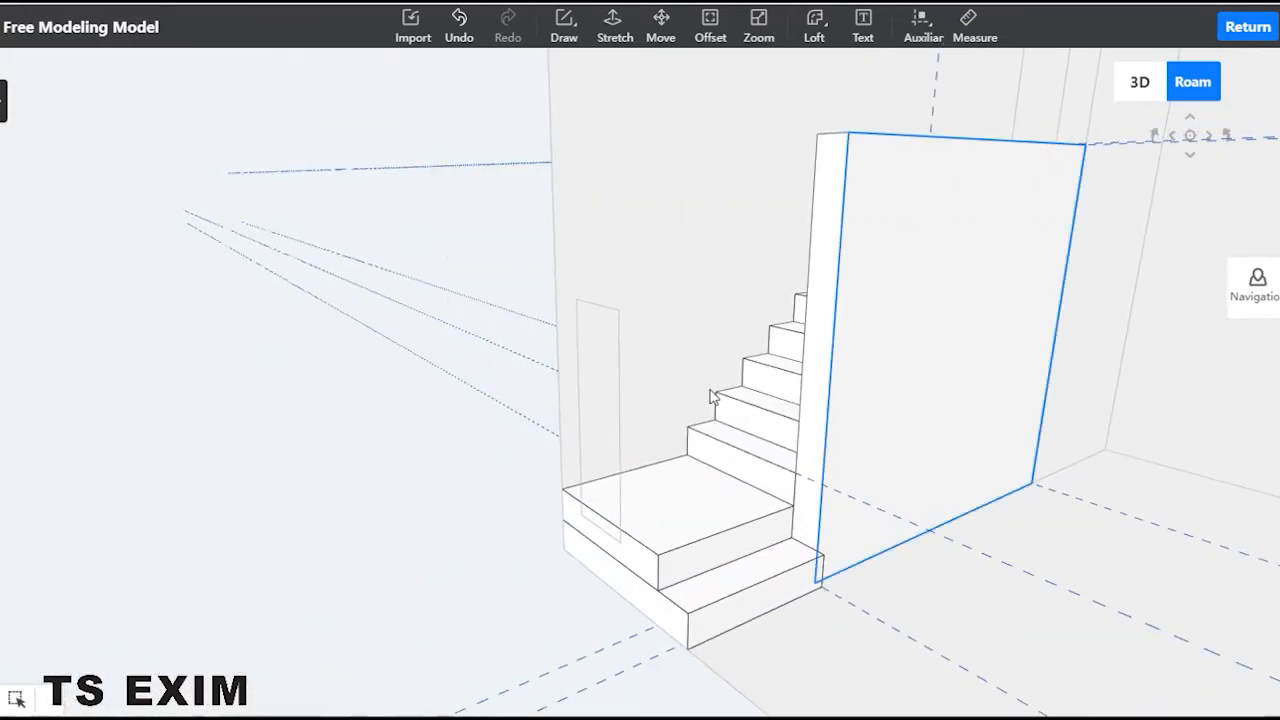
Step: Draw a diagonal line on the wall's stair-side face from the first step's upper front corner to the top step's upper front corner
middle_click_drag(712, 397, 862, 408)
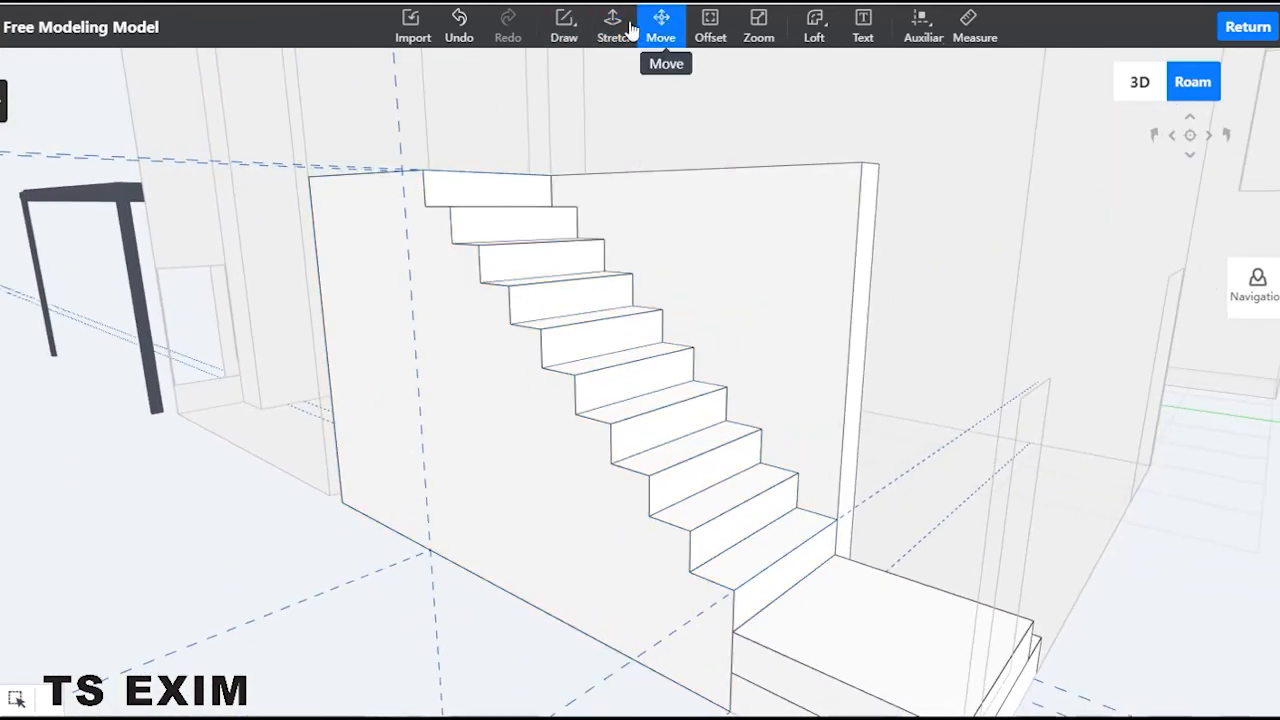
left_click(563, 23)
left_click(560, 70)
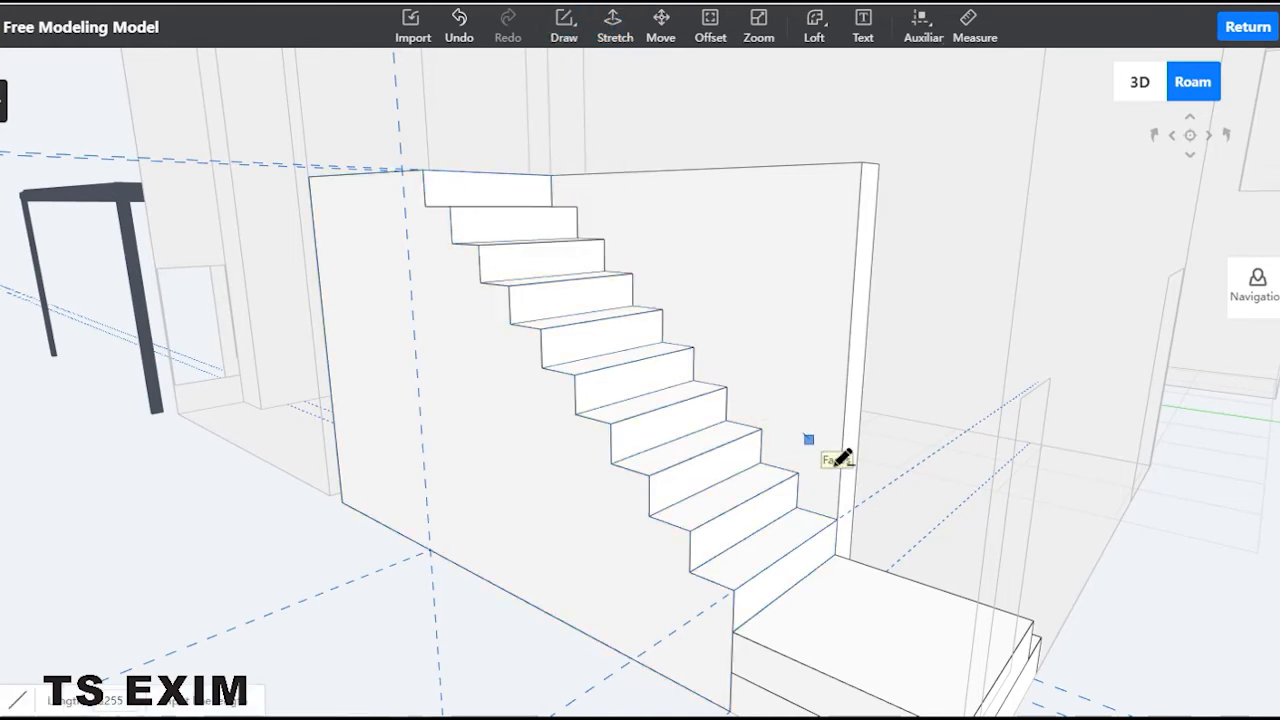
left_click(836, 518)
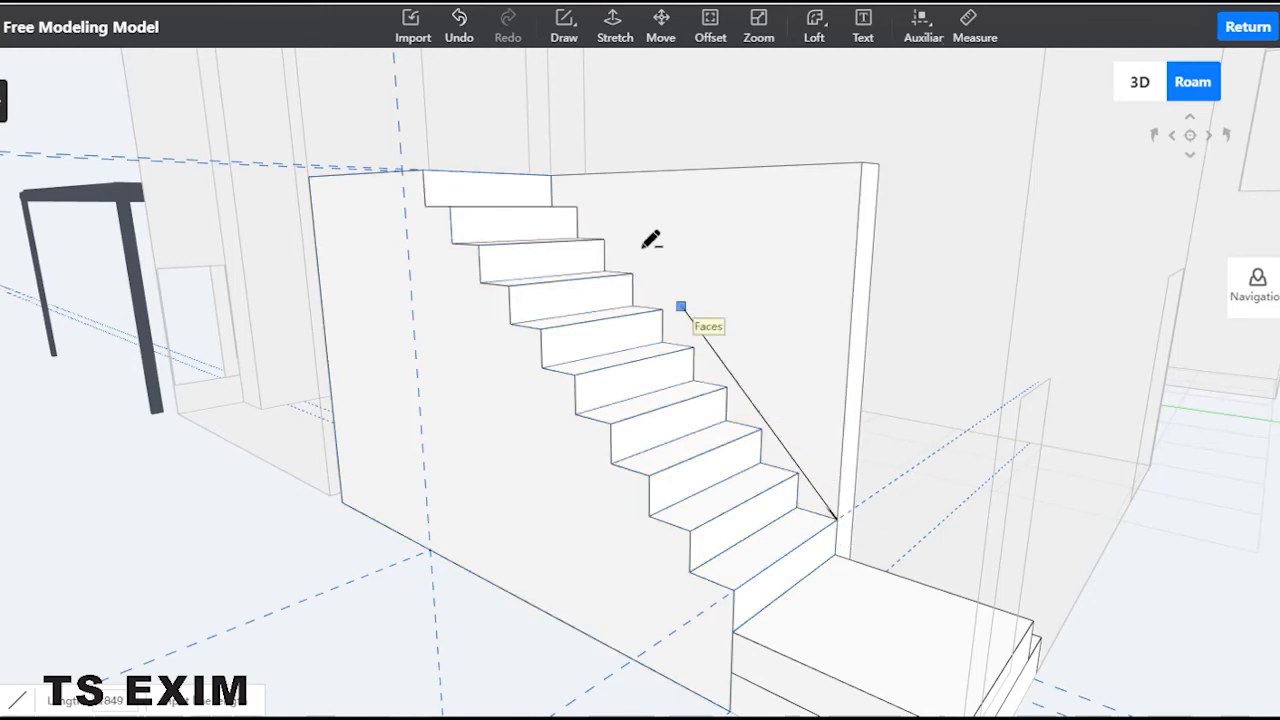
left_click(556, 173)
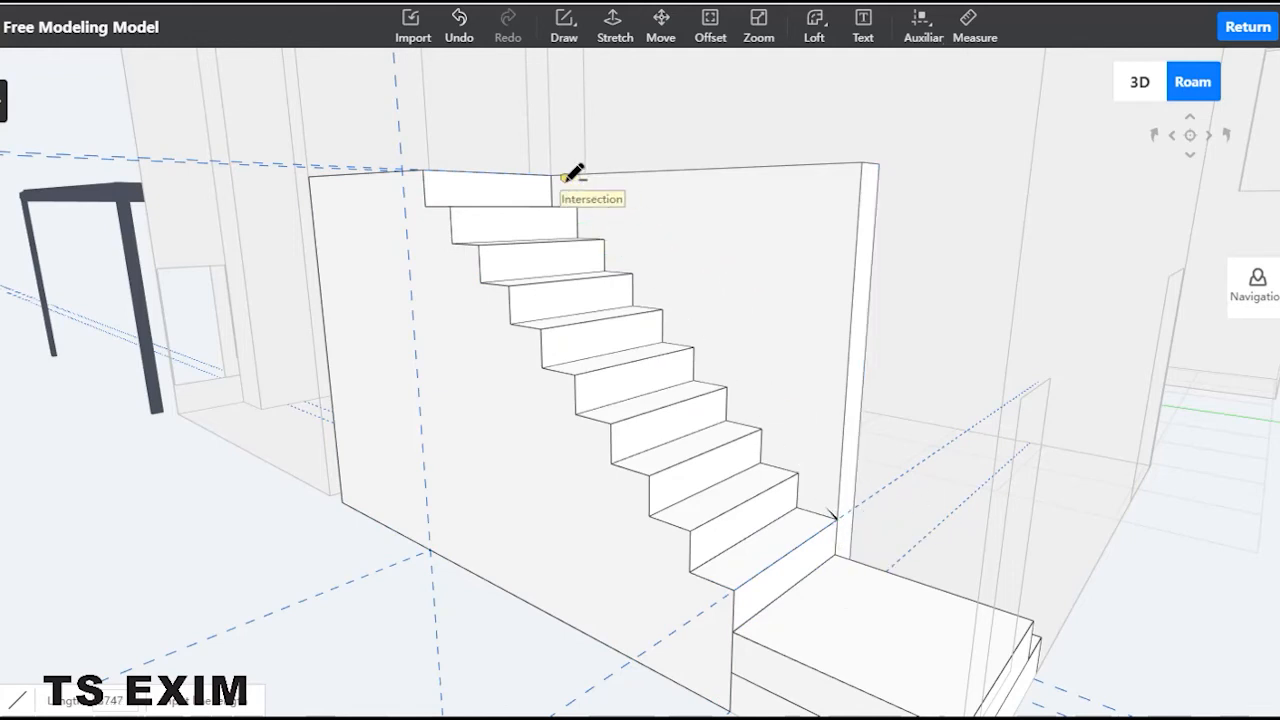
mouse_move(629, 214)
middle_mouse_down()
mouse_move(674, 526)
mouse_move(587, 450)
middle_mouse_up()
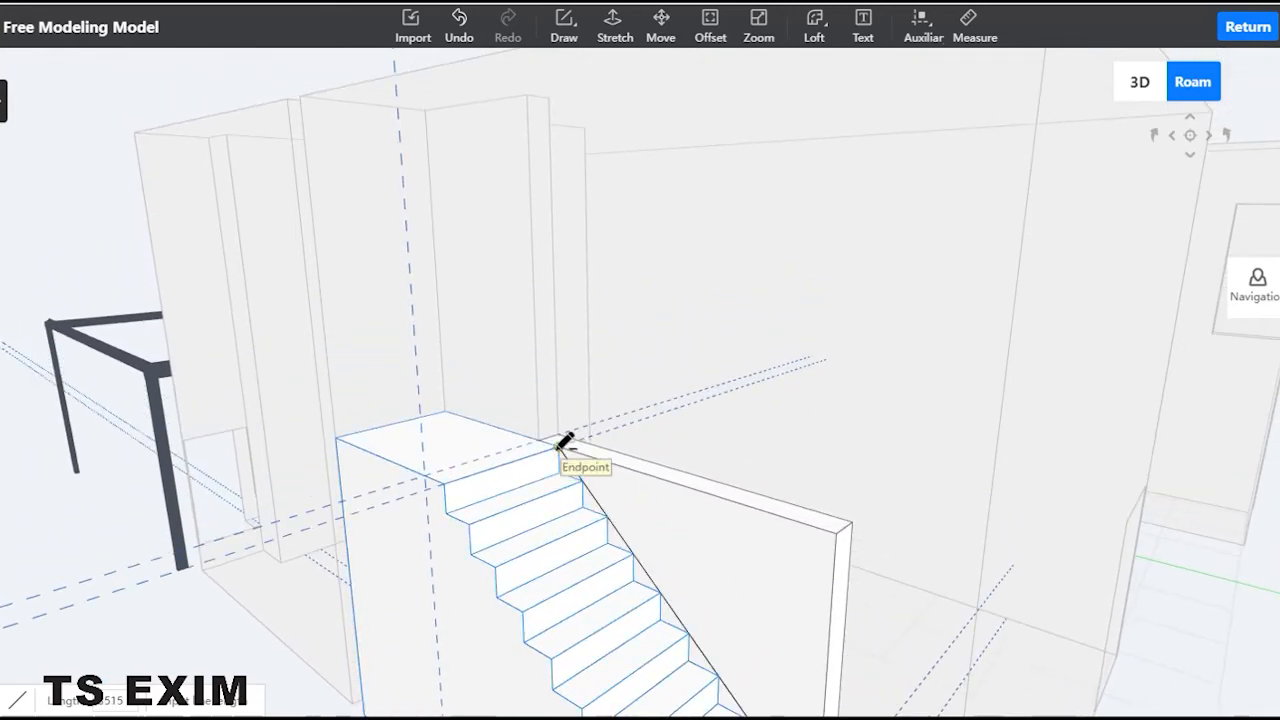
left_click(565, 443)
key("Escape")
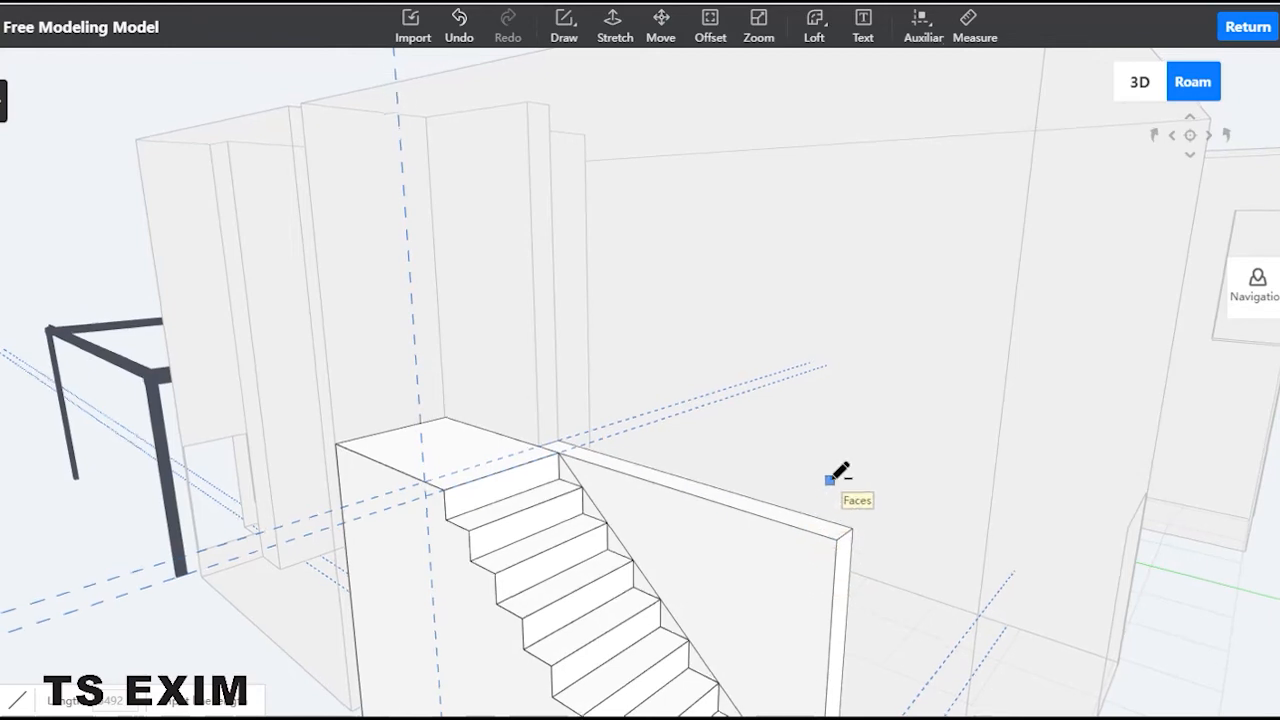
key("Escape")
Step: Draw a line across the wall's narrow end face along the first step's guide line, ending at the room-side edge
left_click(694, 535)
mouse_move(762, 512)
left_mouse_down()
mouse_move(817, 466)
mouse_move(811, 489)
mouse_move(649, 591)
mouse_move(966, 452)
mouse_move(766, 546)
mouse_move(726, 463)
mouse_move(571, 423)
mouse_move(677, 329)
mouse_move(797, 406)
left_mouse_up()
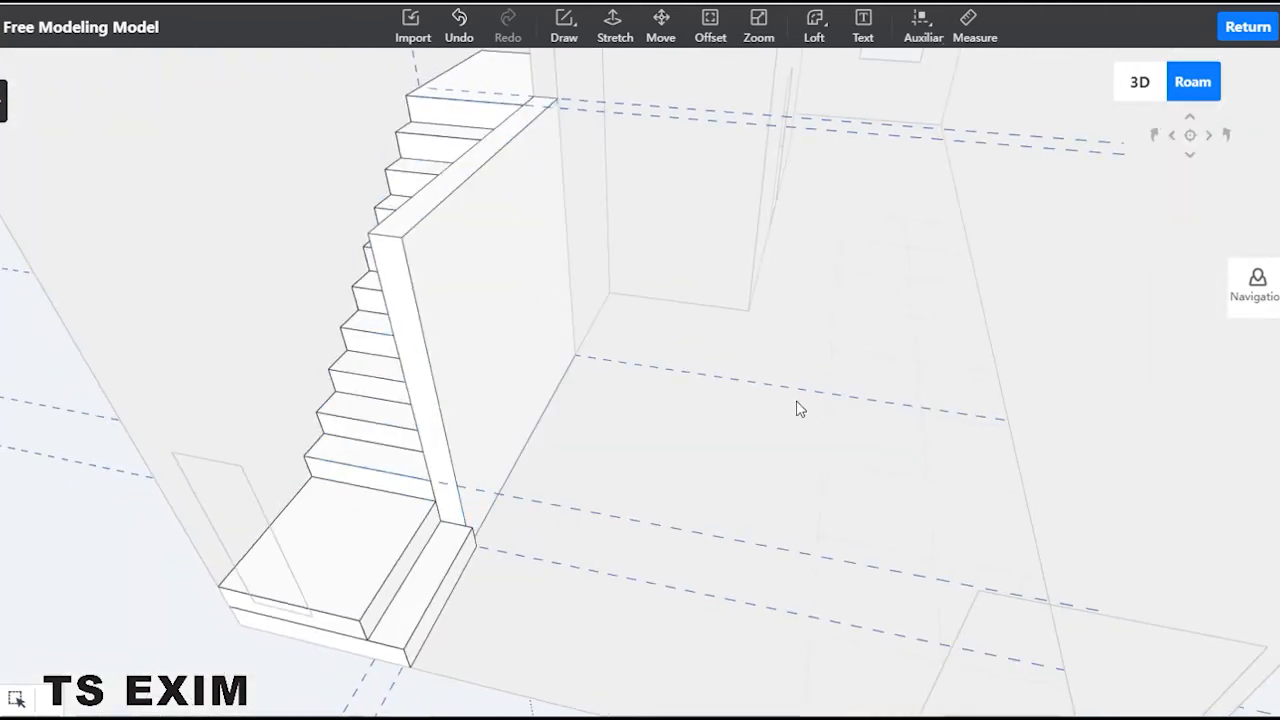
left_click(563, 25)
left_click(570, 73)
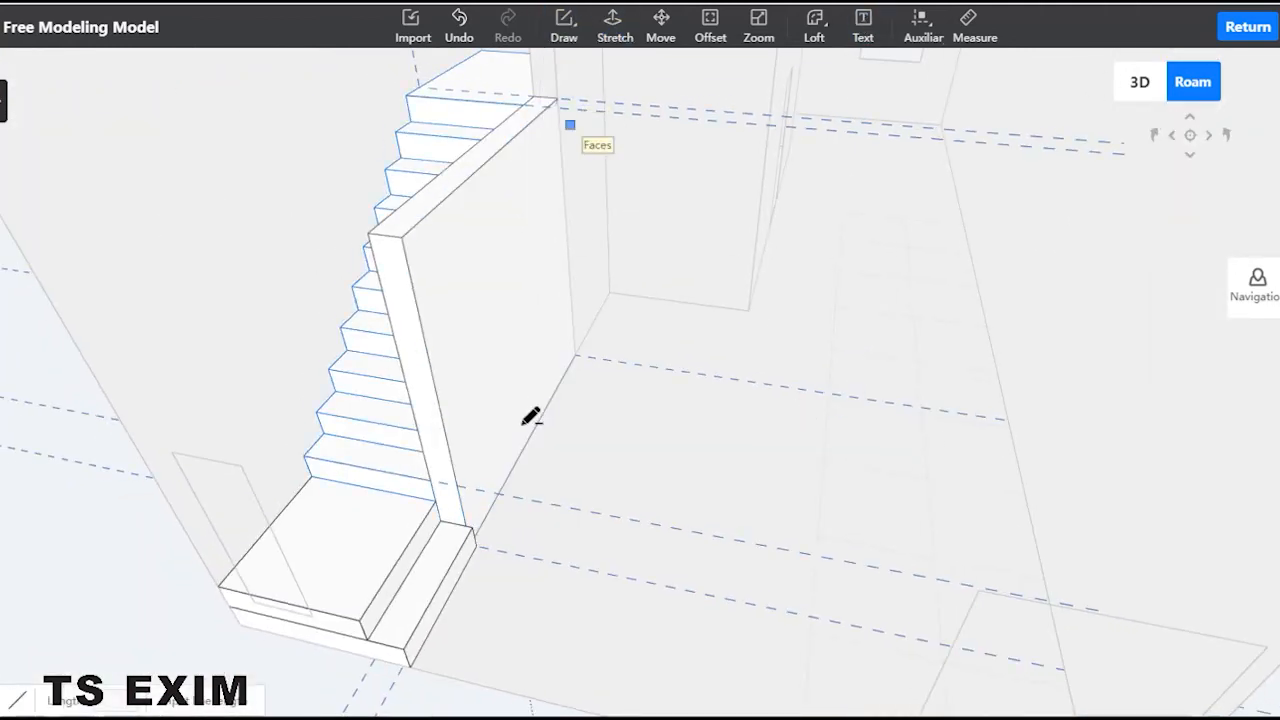
left_click(430, 479)
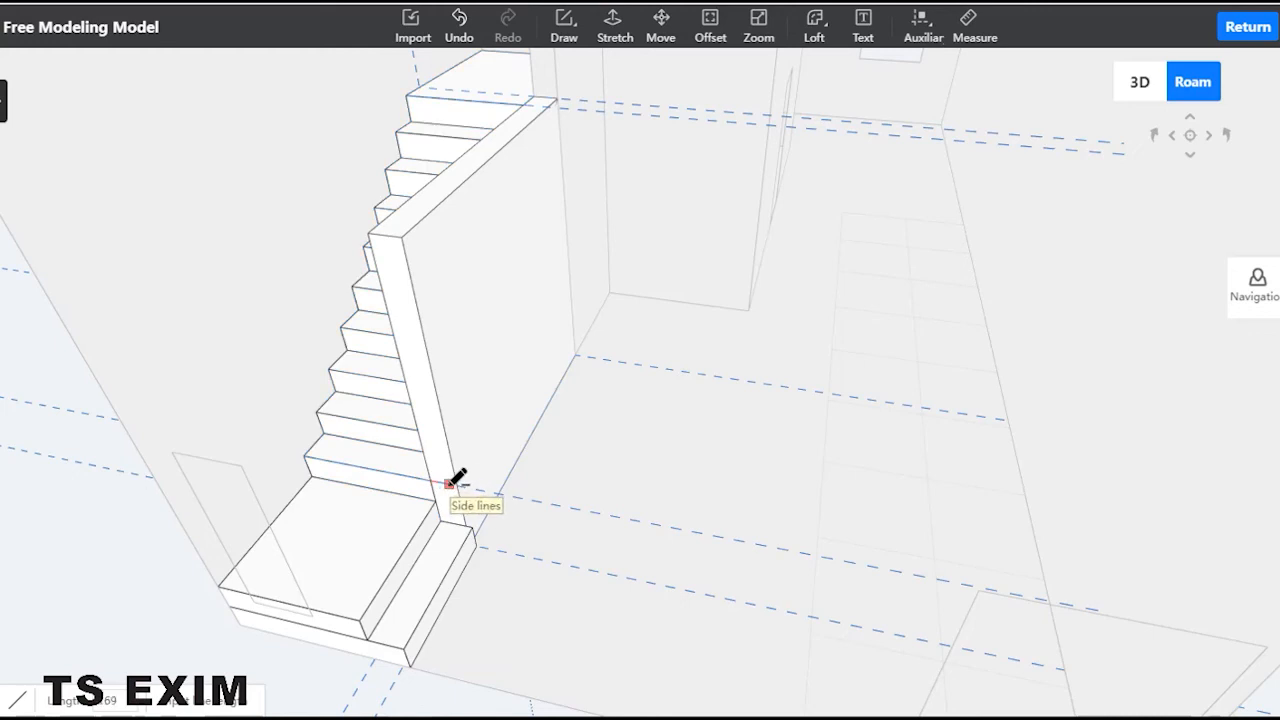
scroll(468, 520, "up", 2)
middle_click_drag(470, 527, 287, 384)
scroll(434, 191, "up", 3)
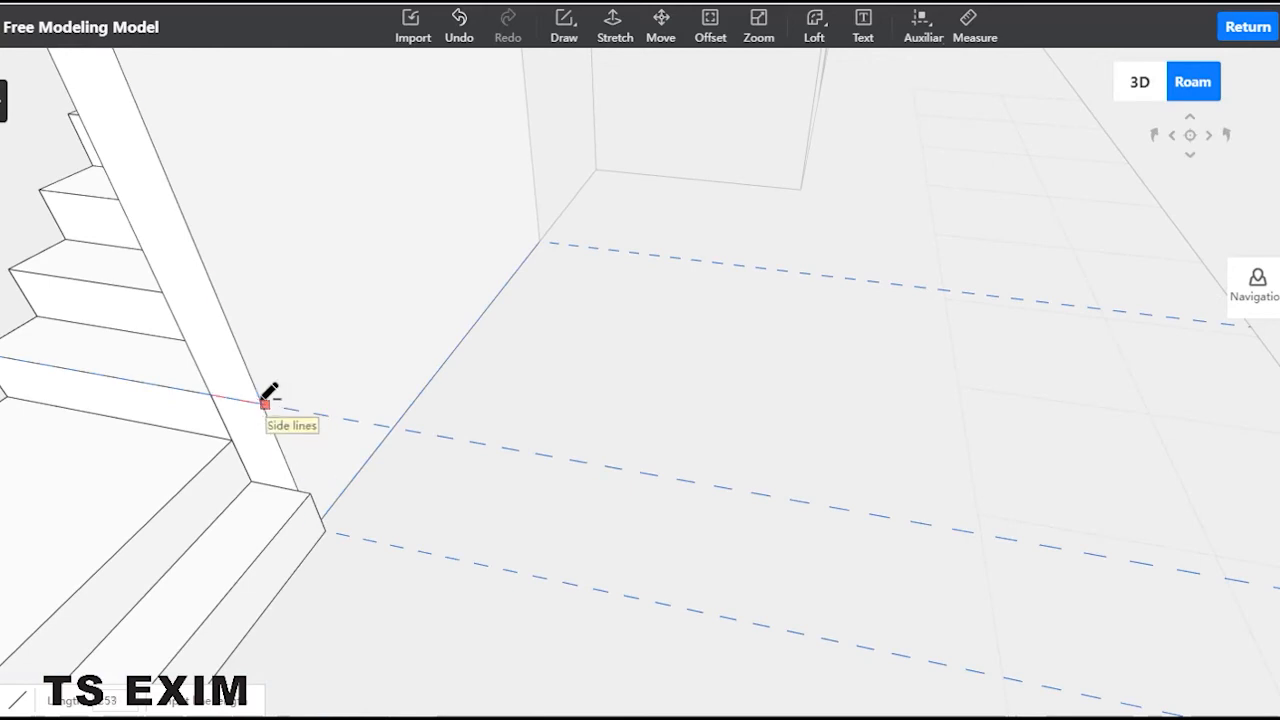
left_click(262, 402)
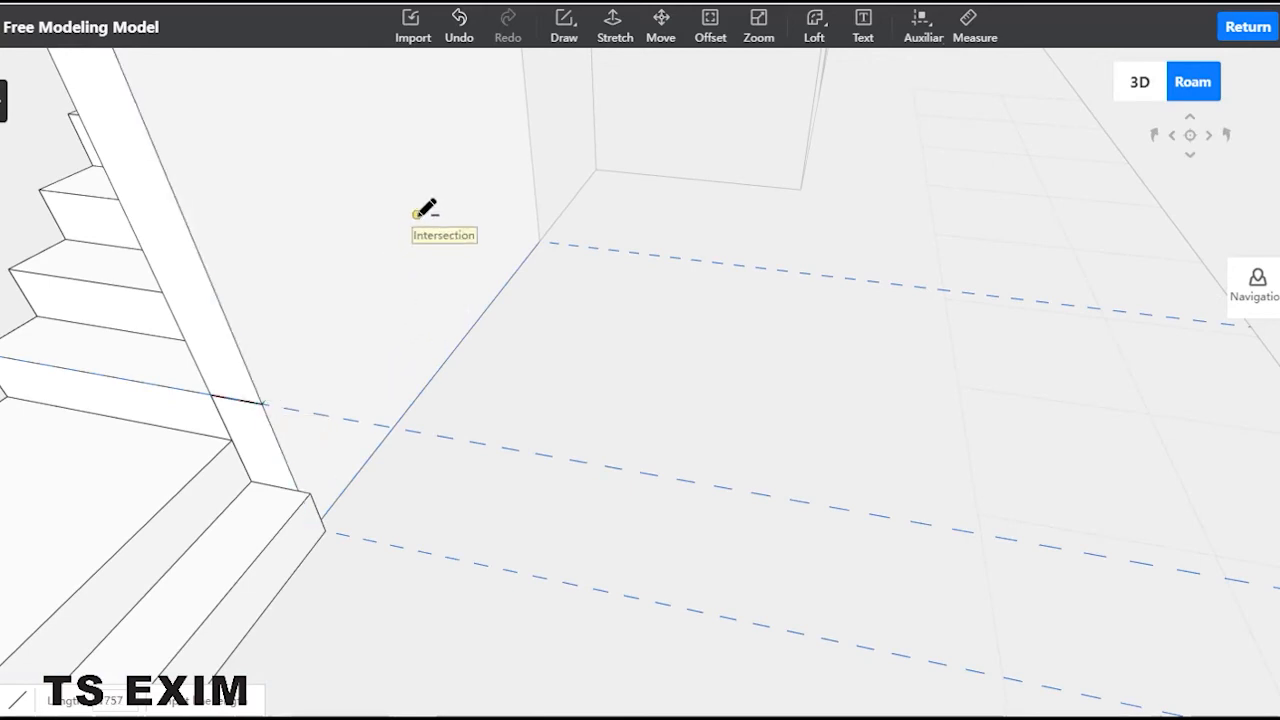
Step: Draw a matching diagonal on the wall's room-side face up to the top step's guide line, and close it with a line across the wall's top
scroll(463, 163, "down", 3)
scroll(540, 210, "down", 2)
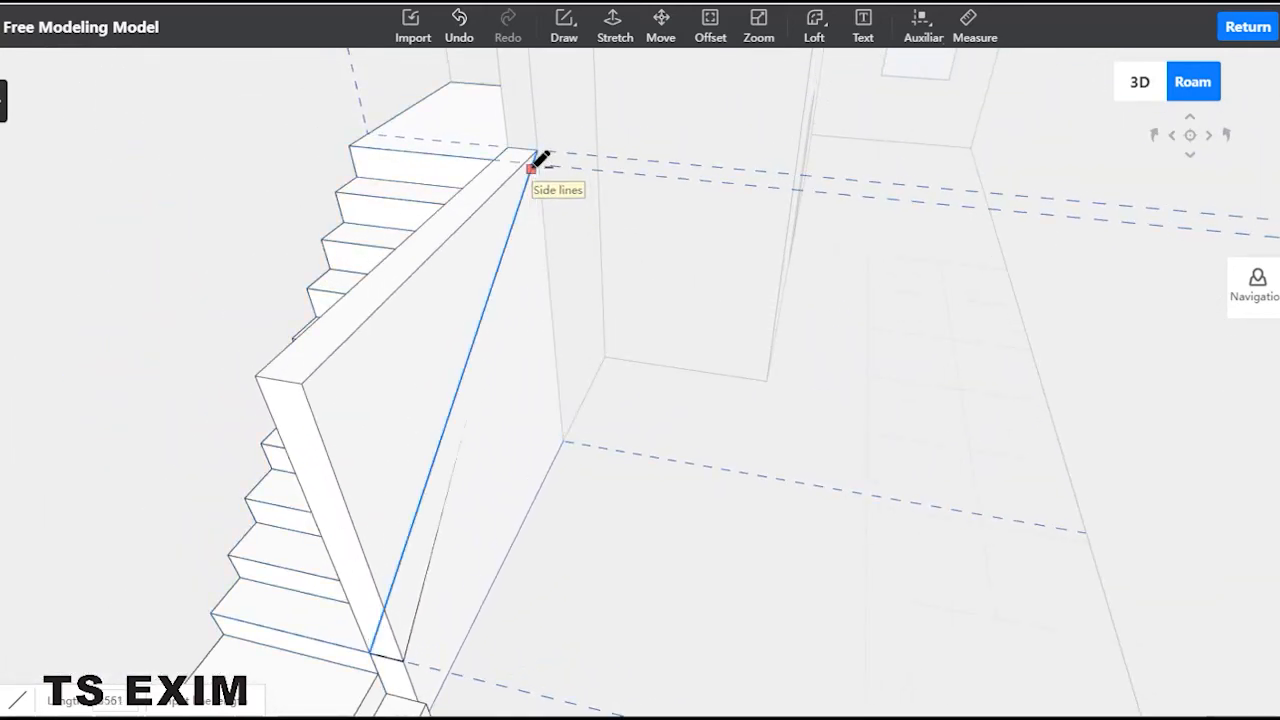
scroll(520, 165, "up", 2)
scroll(522, 162, "up", 5)
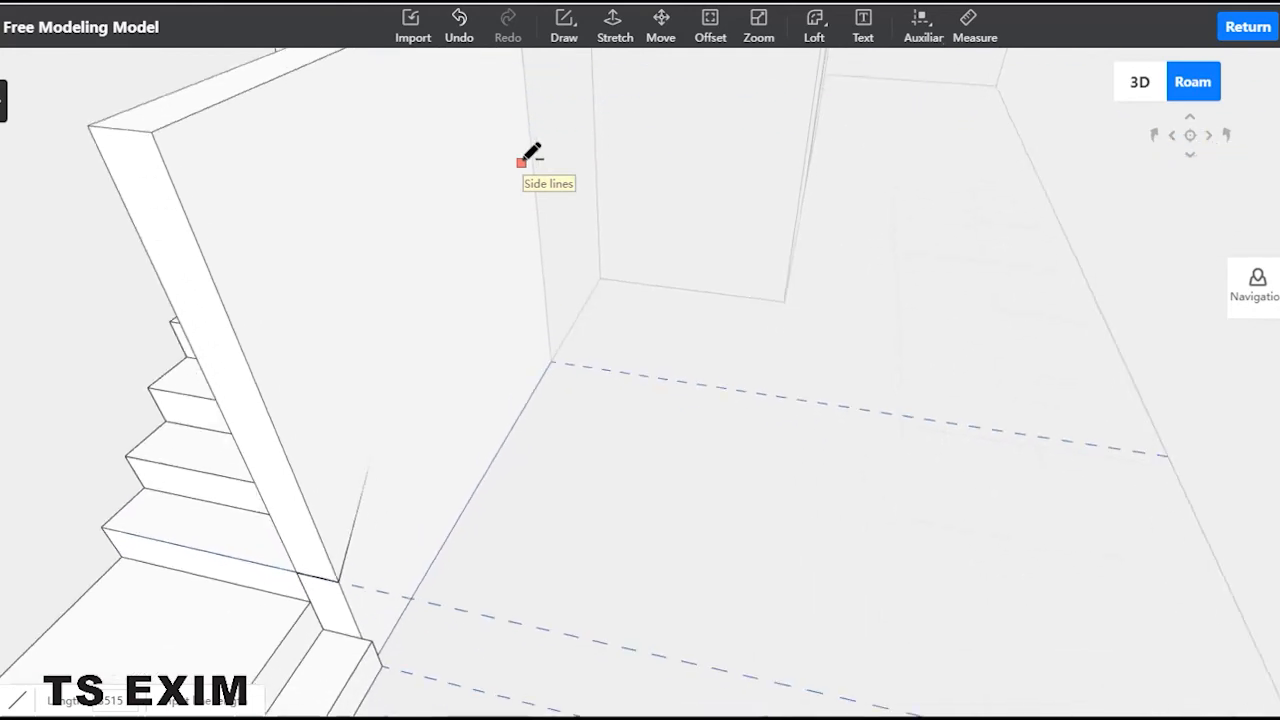
scroll(455, 165, "down", 3)
scroll(471, 209, "up", 3)
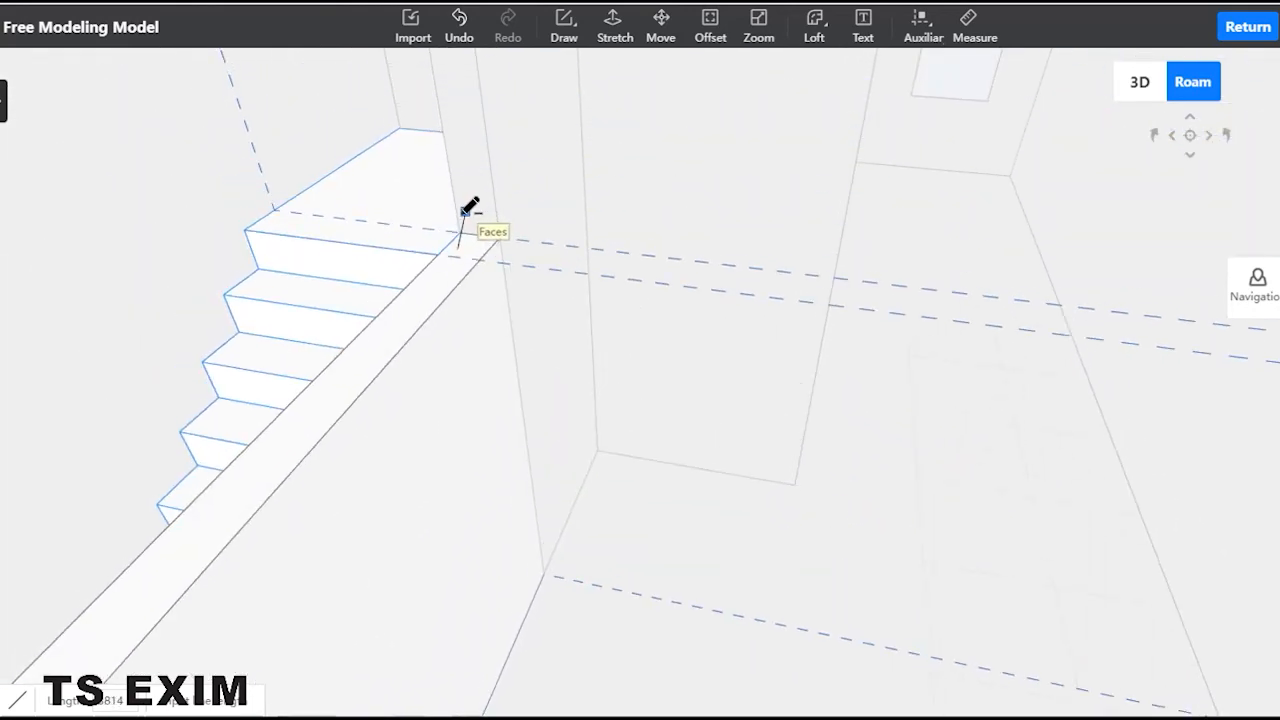
left_click(470, 301)
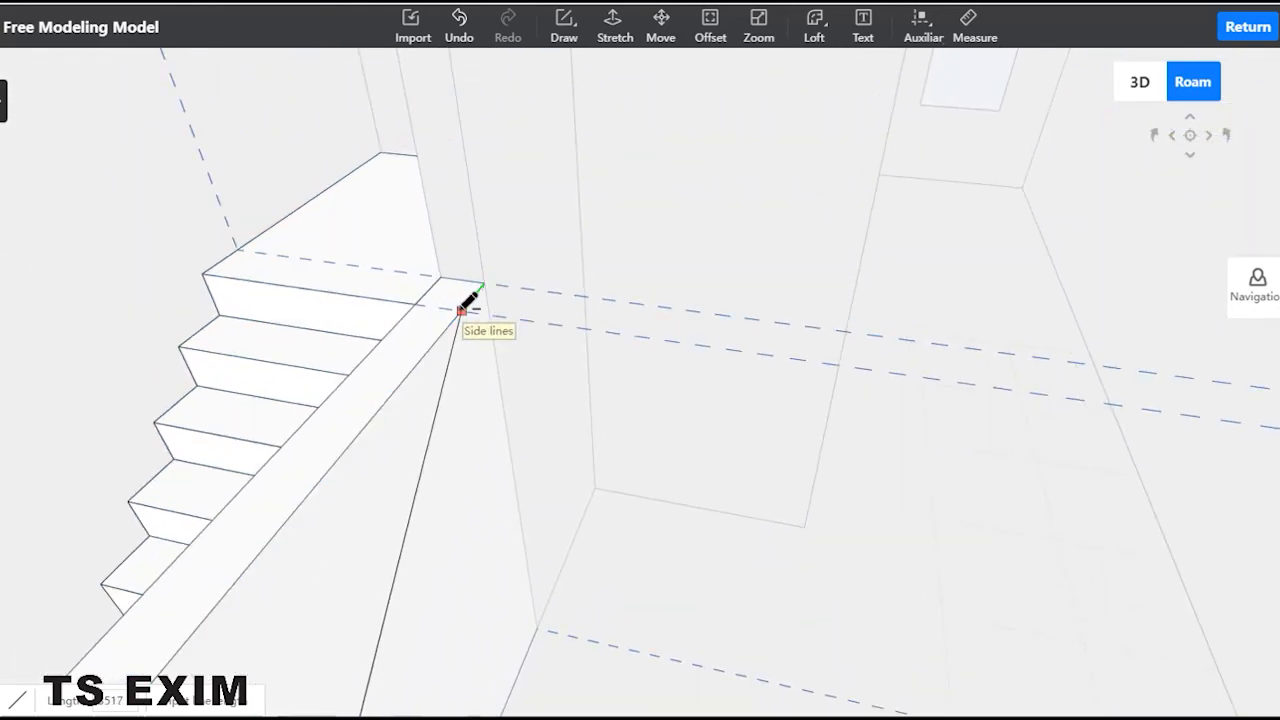
key("w")
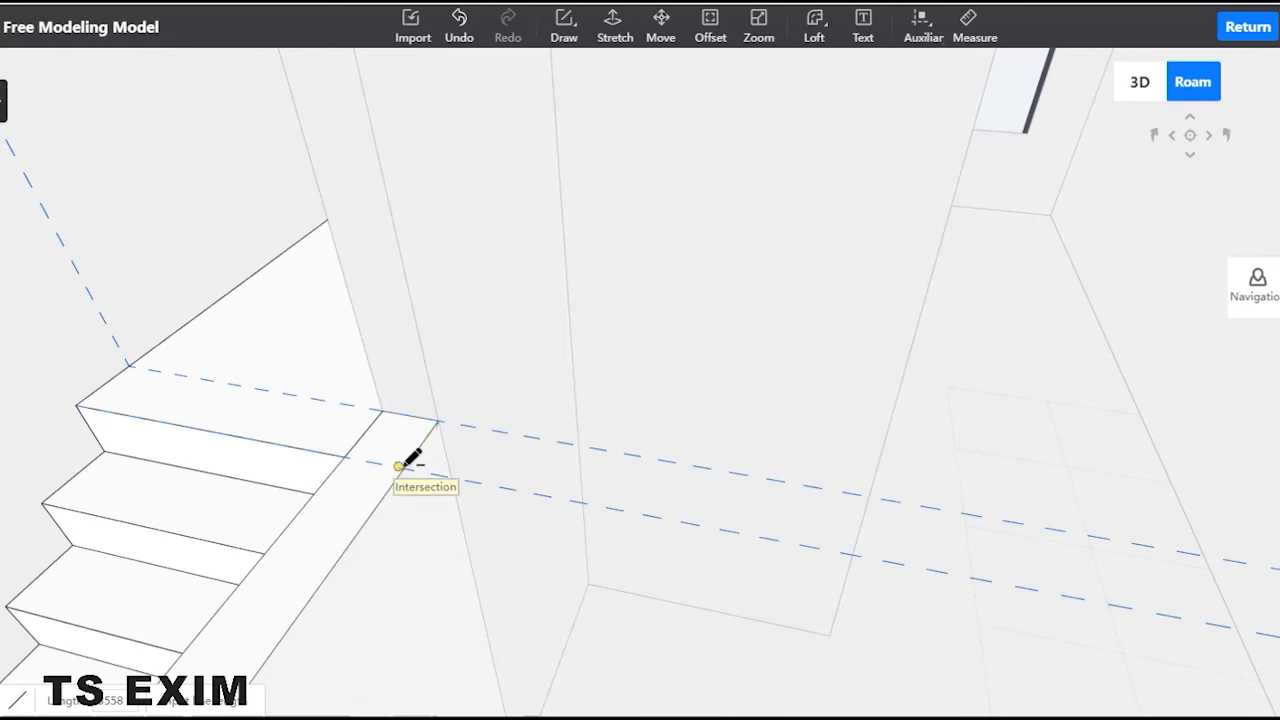
left_click(345, 456)
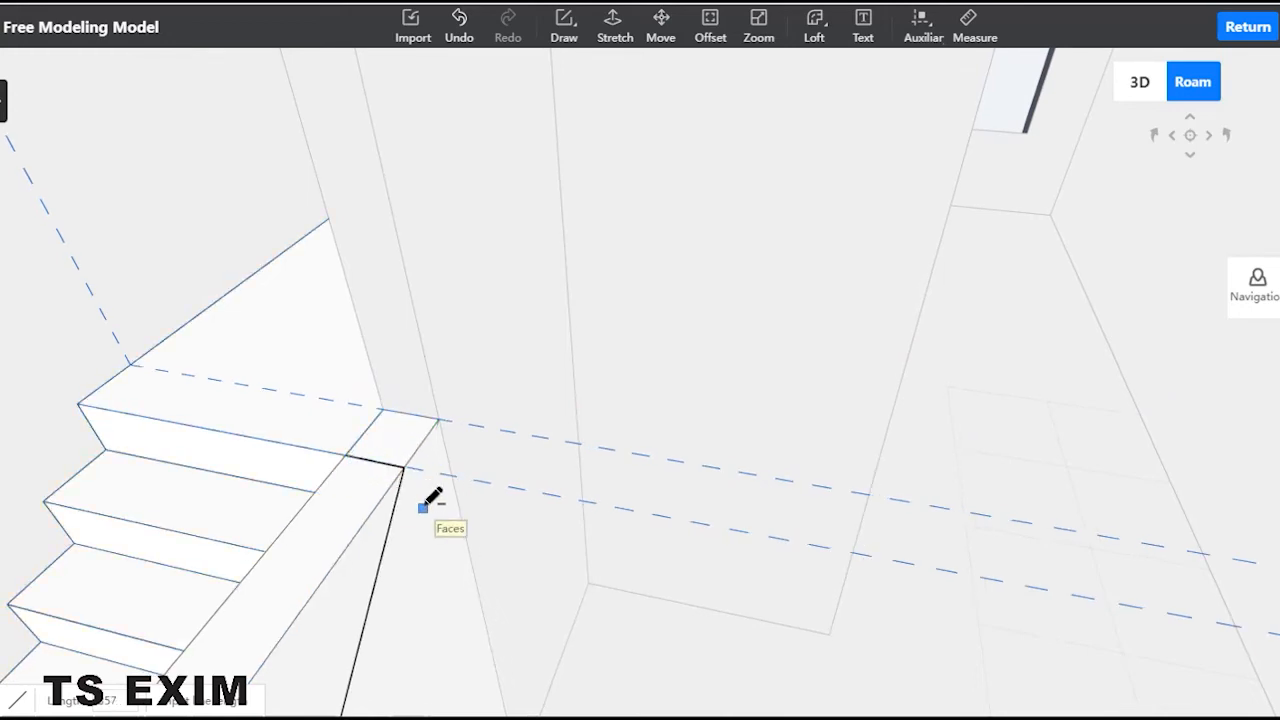
right_click_drag(424, 490, 746, 251)
right_click_drag(870, 328, 662, 240)
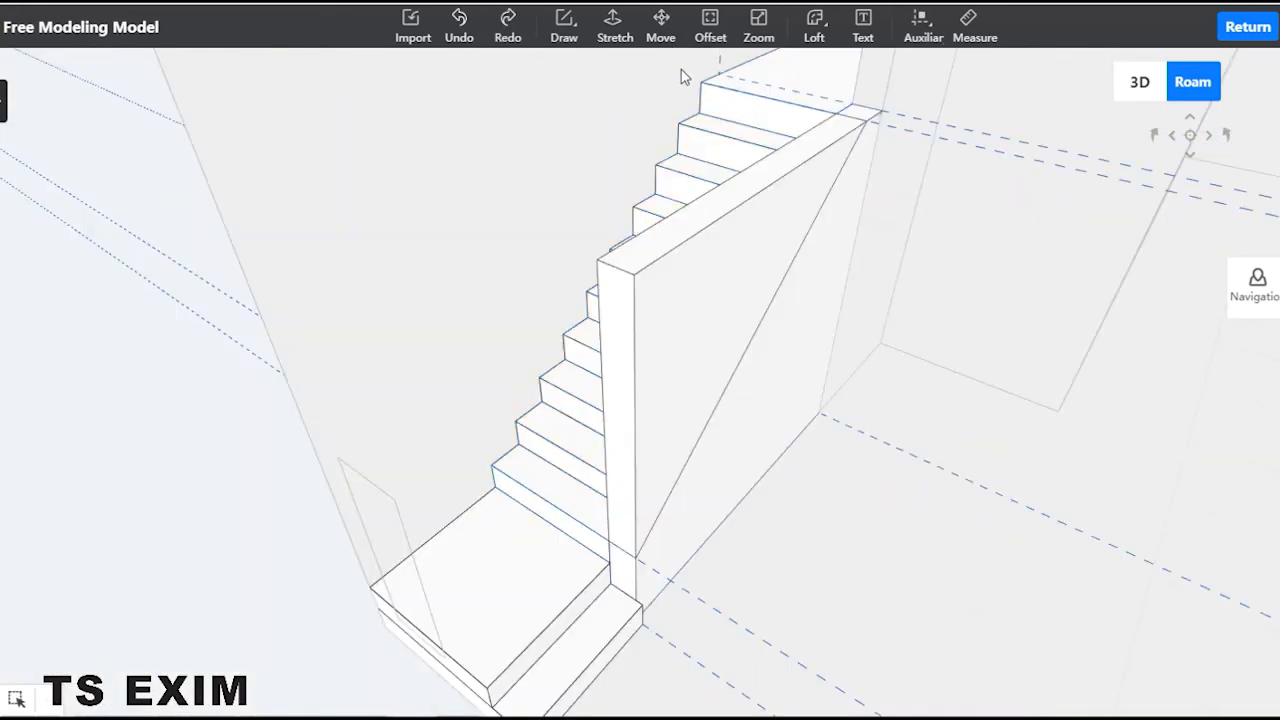
left_click(614, 40)
right_click_drag(990, 102, 908, 198)
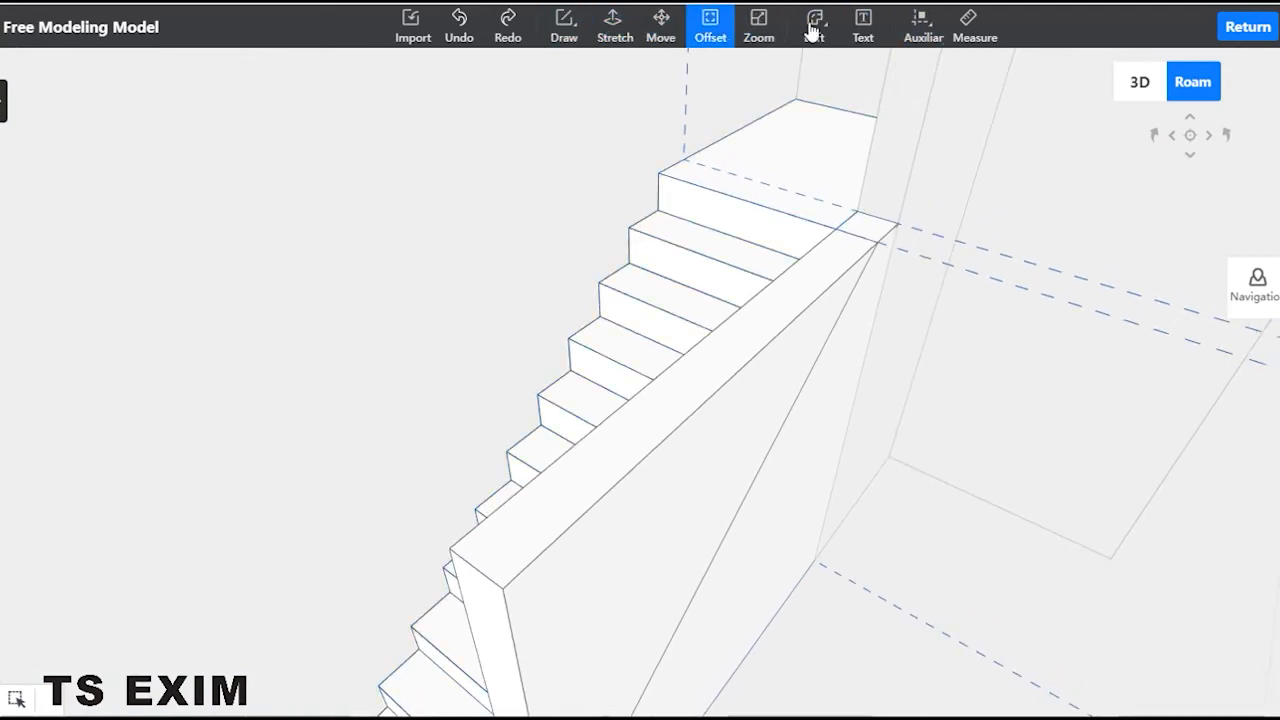
left_click(978, 30)
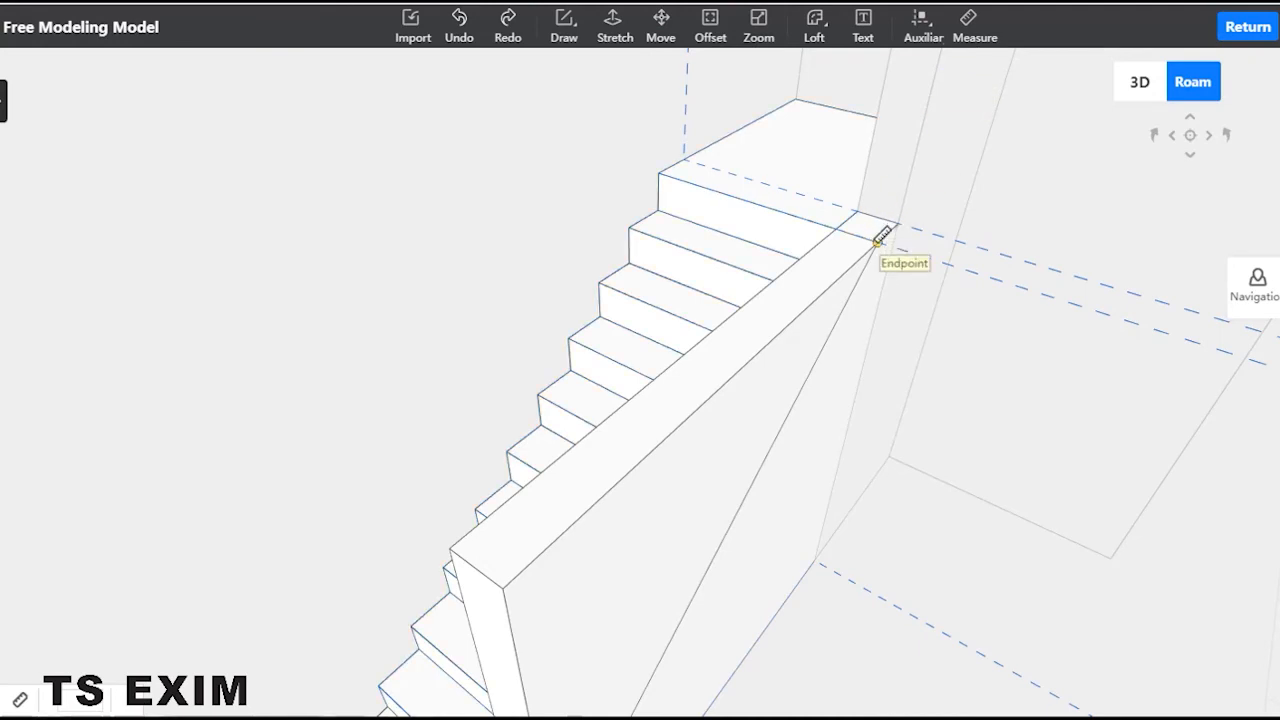
left_click(877, 243)
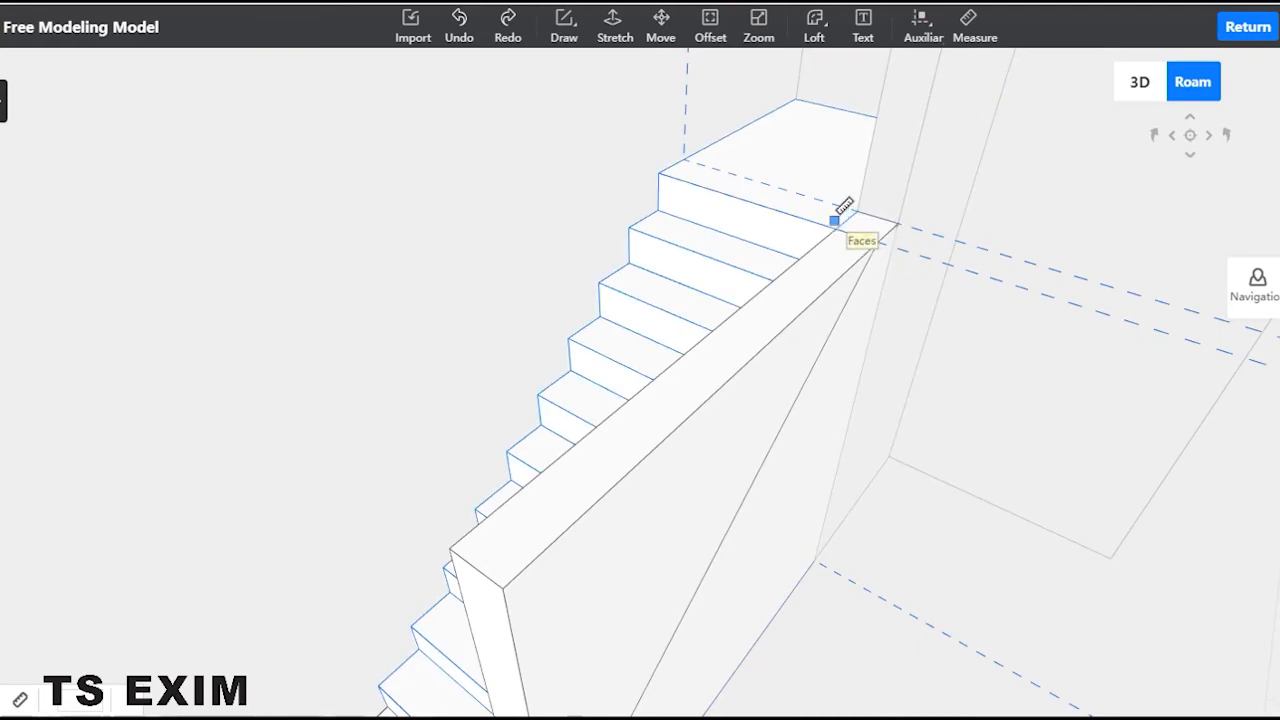
key("Escape")
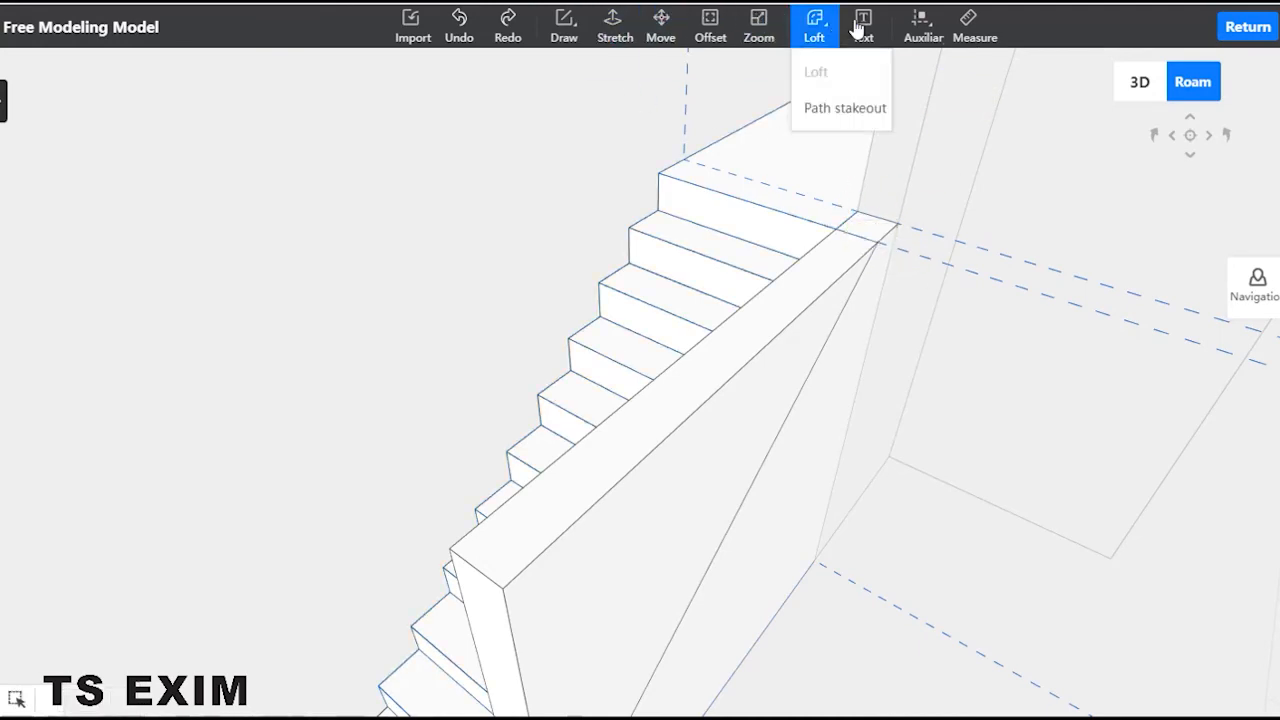
Step: Stretch the triangular room-side face above the diagonal back through the wall's full thickness to the stair side
left_click(615, 28)
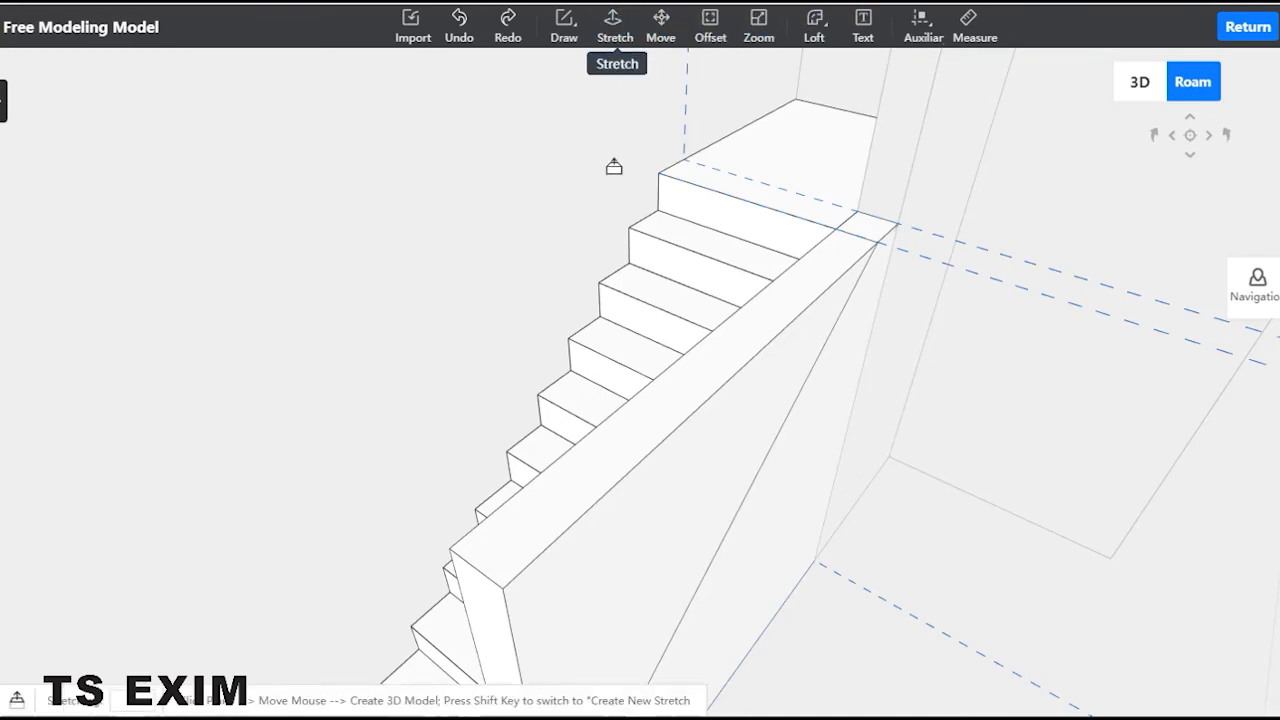
left_click(693, 514)
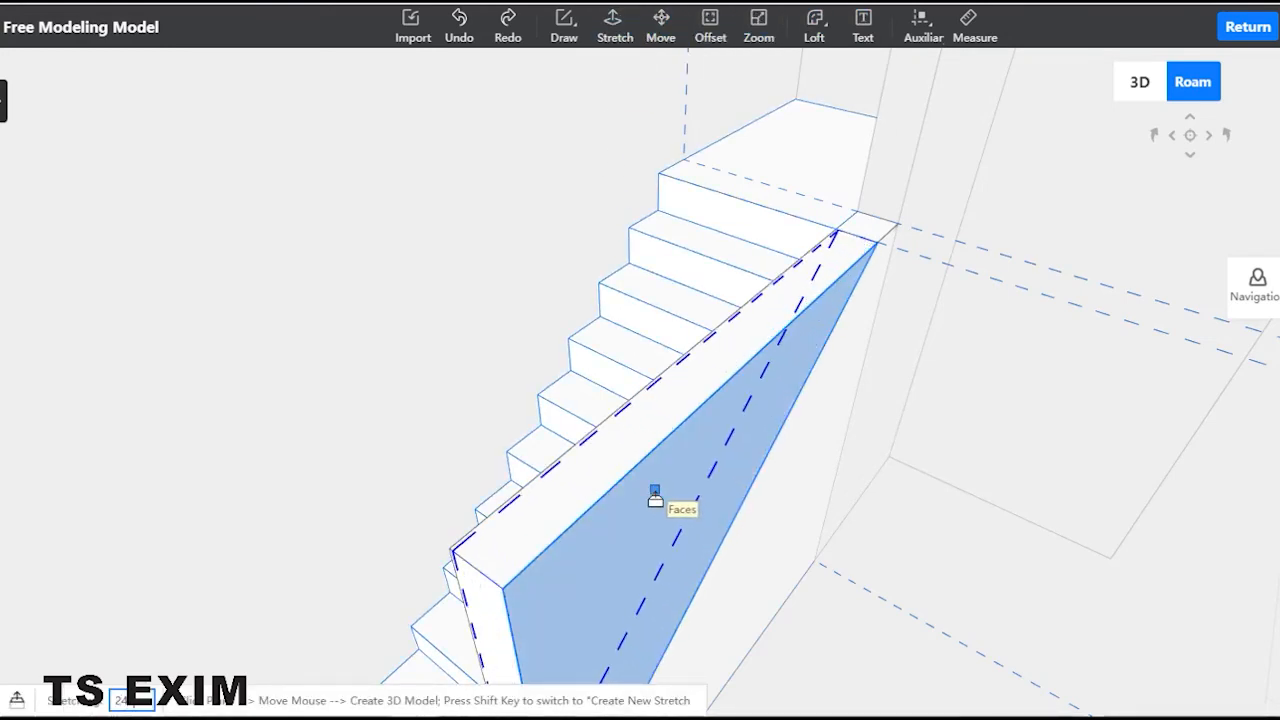
left_click(655, 497)
key("Escape")
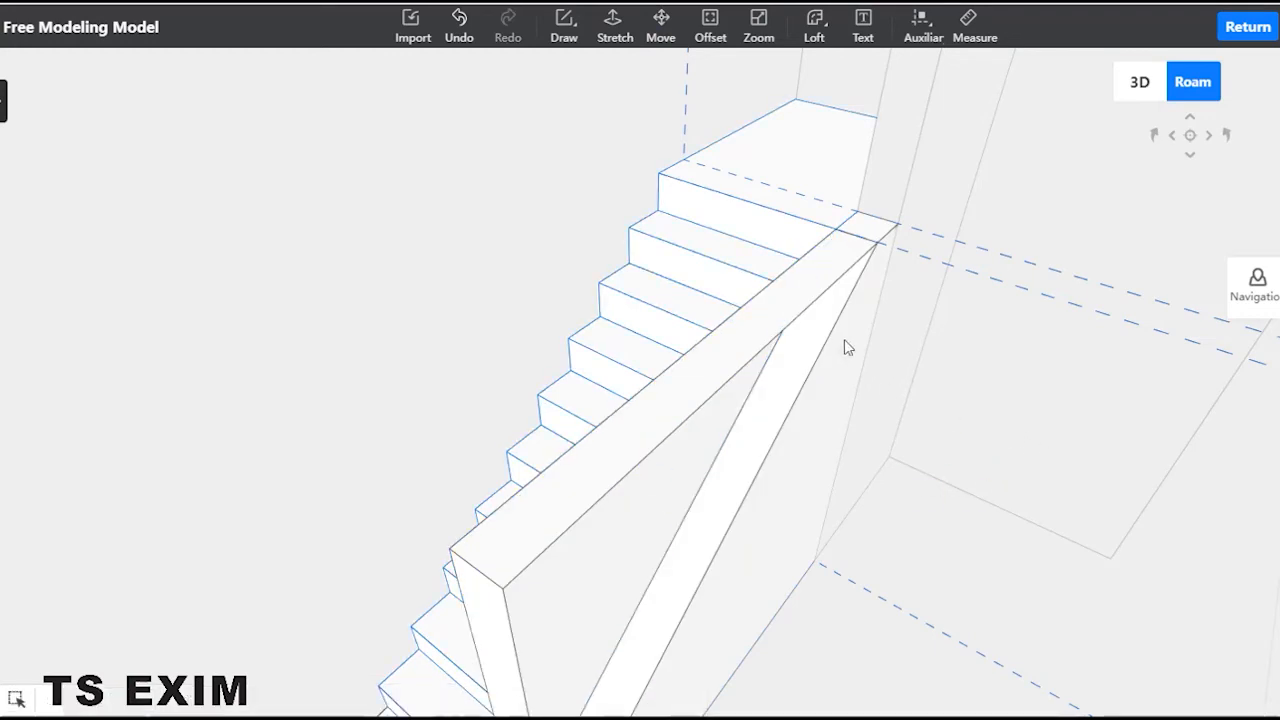
Step: Delete the leftover faces of the side wall above the diagonal cut, including the old sloping overlay and the narrow end faces
left_click(790, 319)
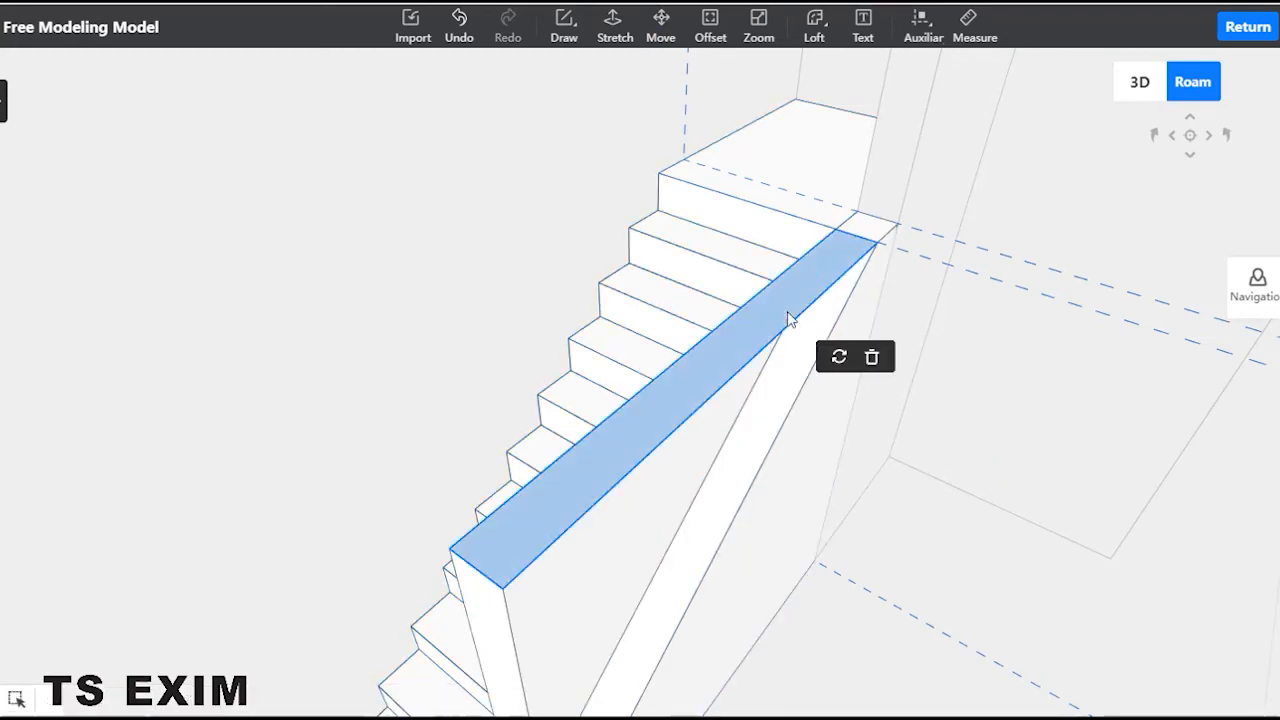
key("Delete")
left_click(752, 357)
key("Delete")
right_click_drag(702, 432, 643, 429)
left_click(633, 421)
key("Delete")
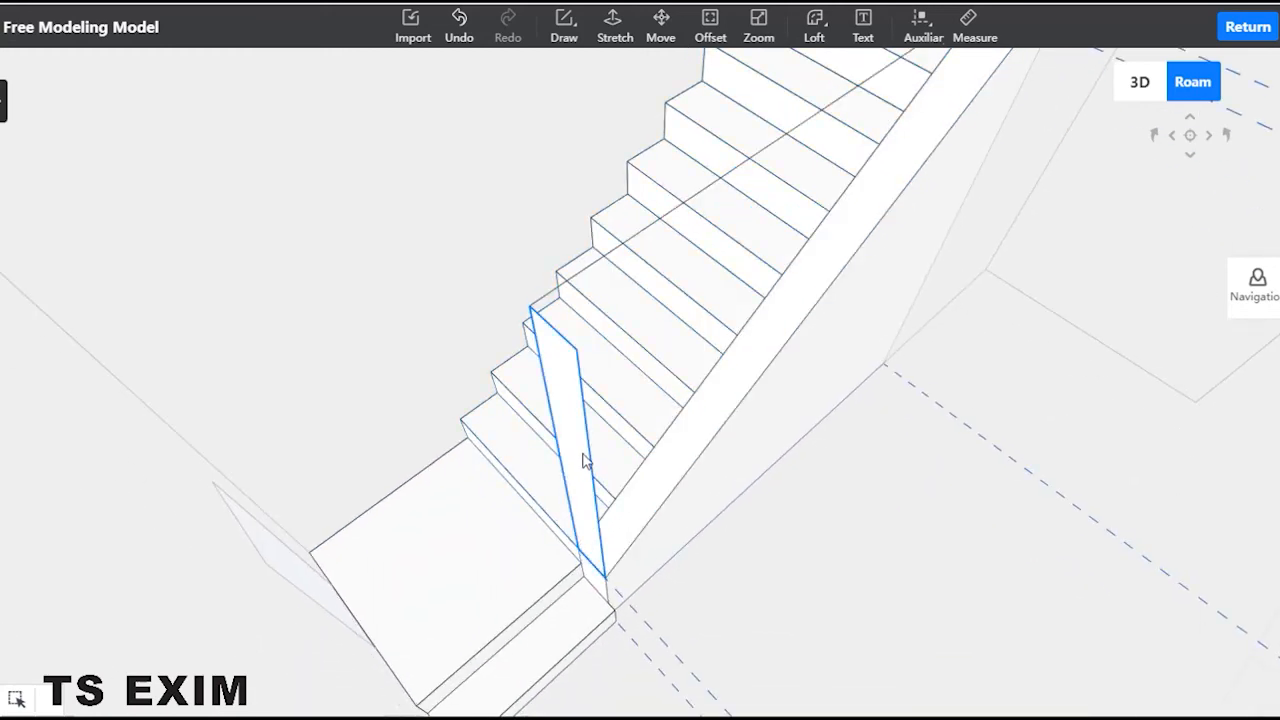
left_click(585, 460)
key("Delete")
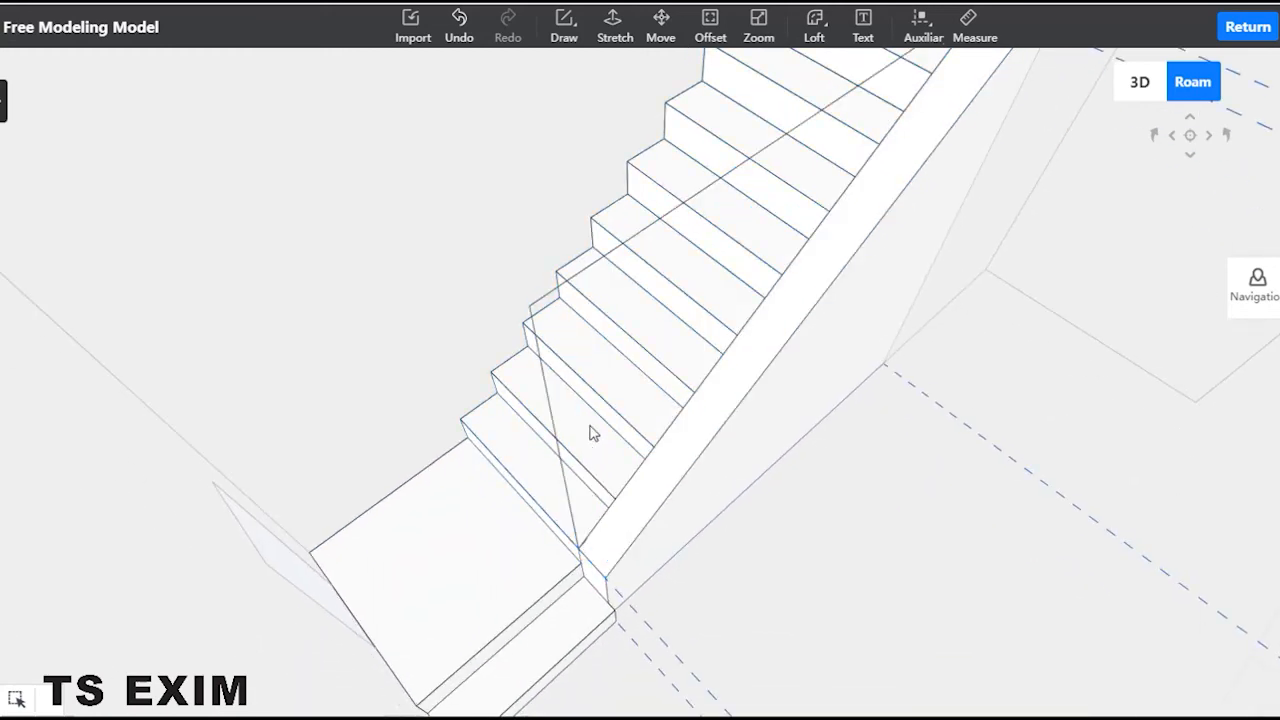
Step: Delete the stray edges left standing over the stair flight from the cut-away part of the side wall
left_click(531, 323)
left_click(543, 304)
key("Delete")
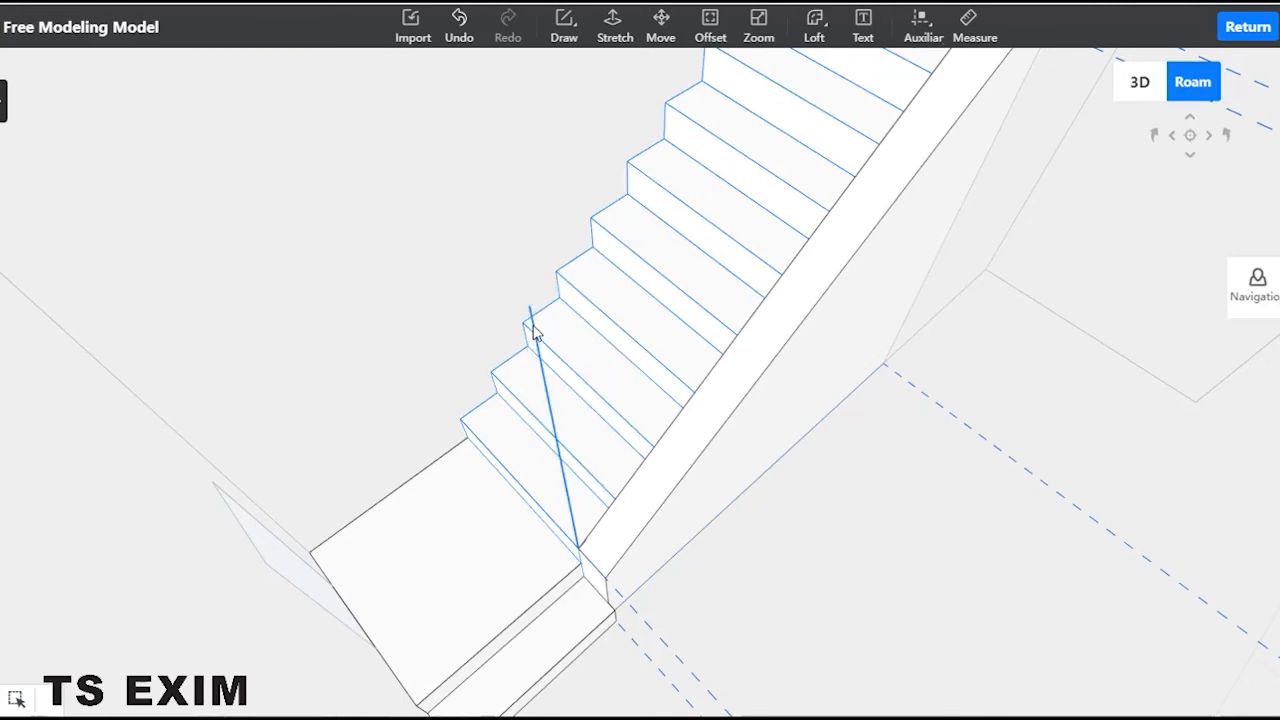
left_click(535, 326)
left_click_drag(855, 454, 806, 293)
scroll(802, 404, "down", 2)
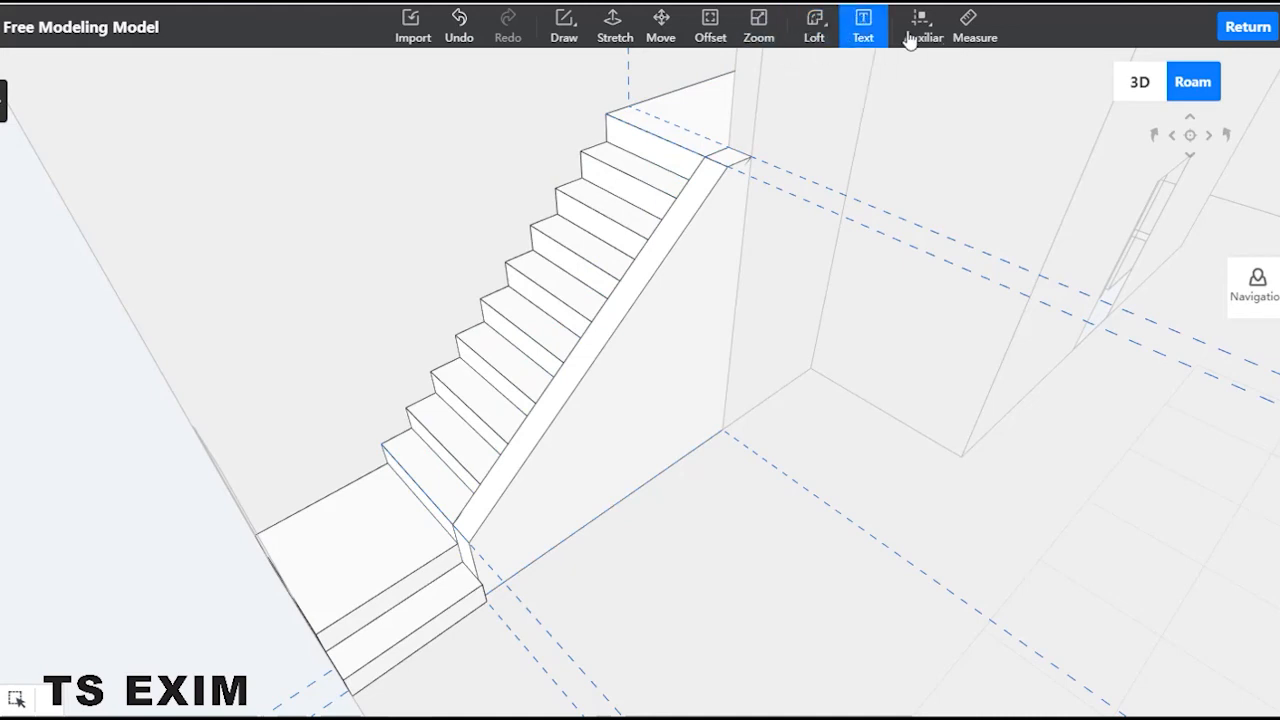
Step: Clear all the dashed auxiliary guide lines from the model
mouse_move(922, 30)
left_click(942, 108)
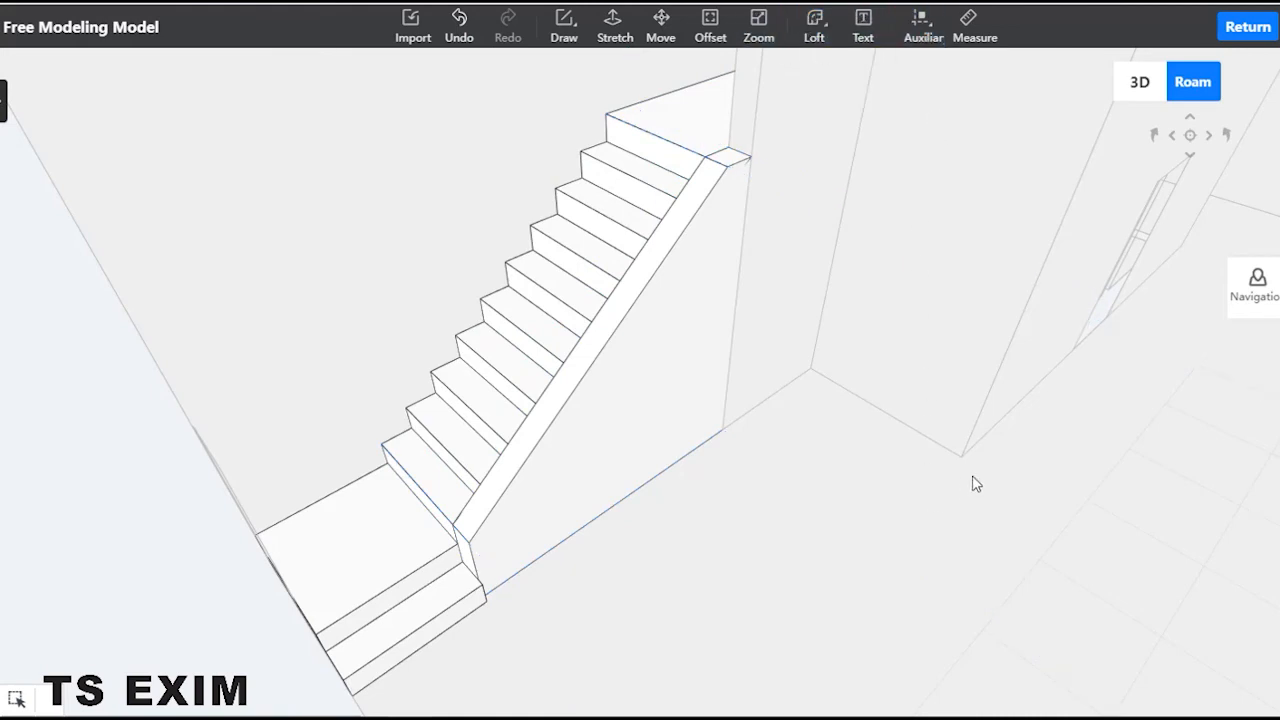
left_click_drag(976, 483, 940, 502)
left_click_drag(710, 473, 1017, 526)
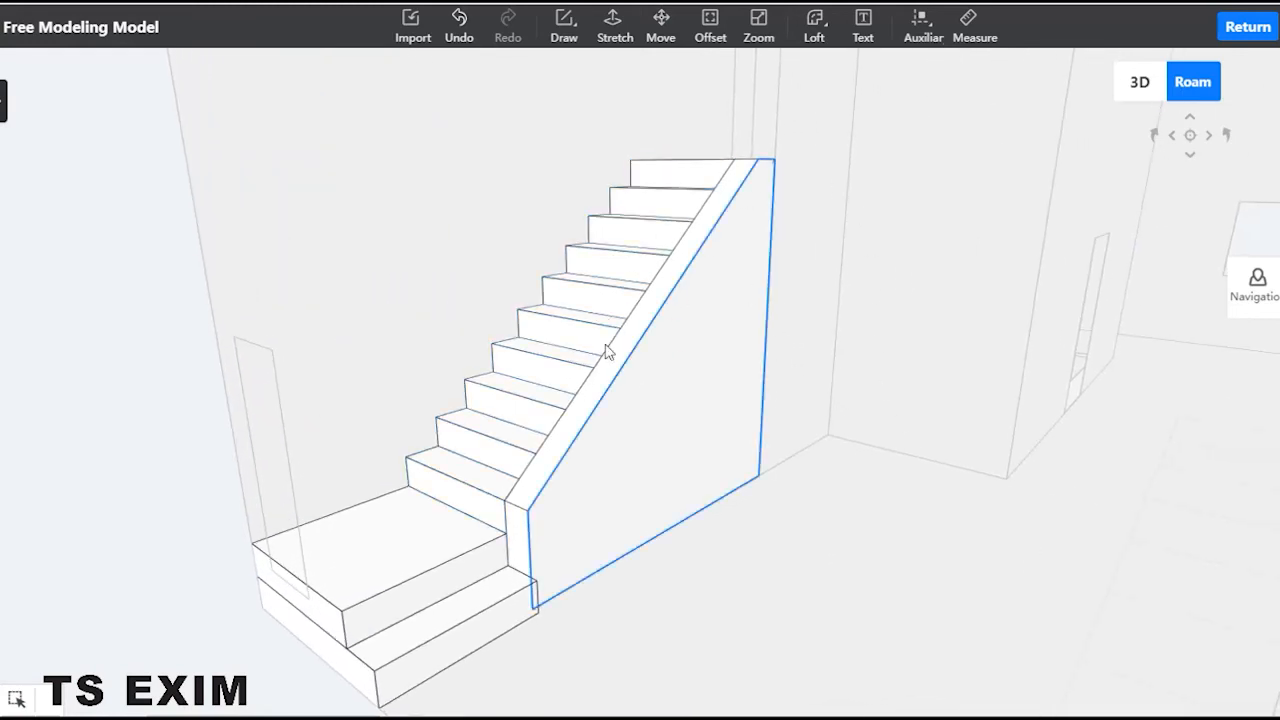
Step: Select all faces of the side wall, leaving out the stair flight and the two base blocks, and combine them into one group
left_click_drag(830, 134, 466, 668)
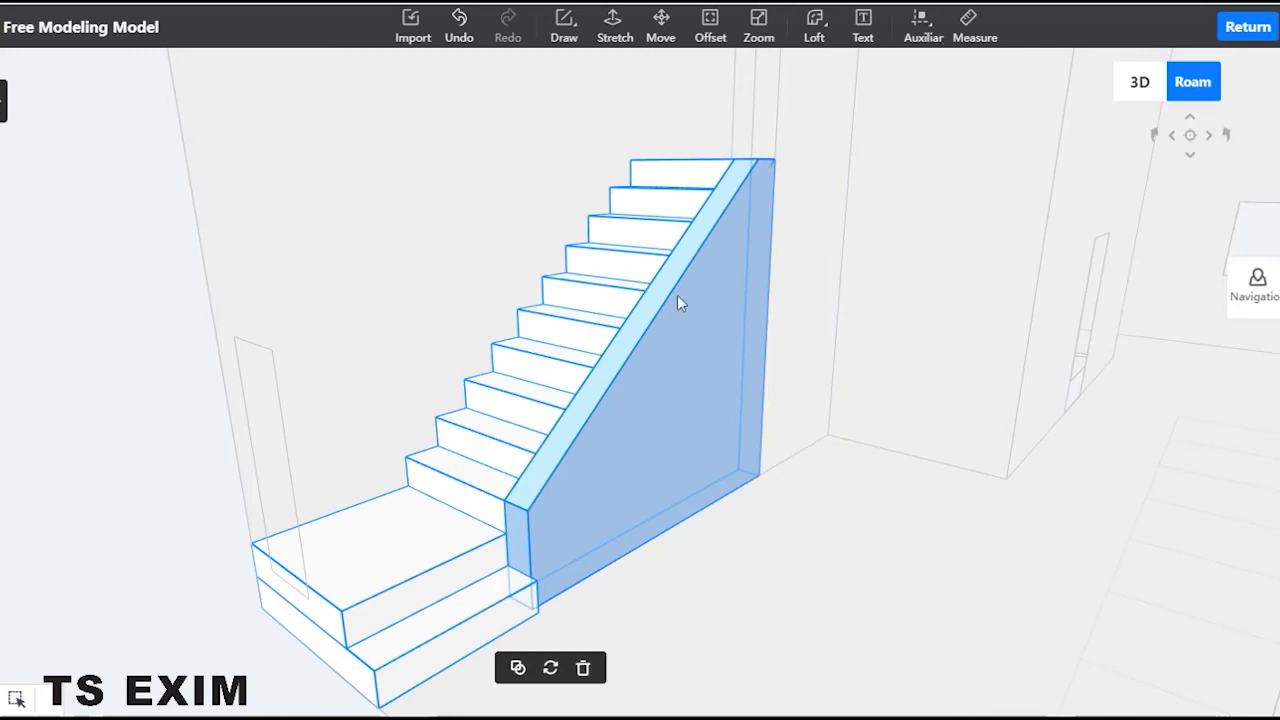
left_click(557, 368)
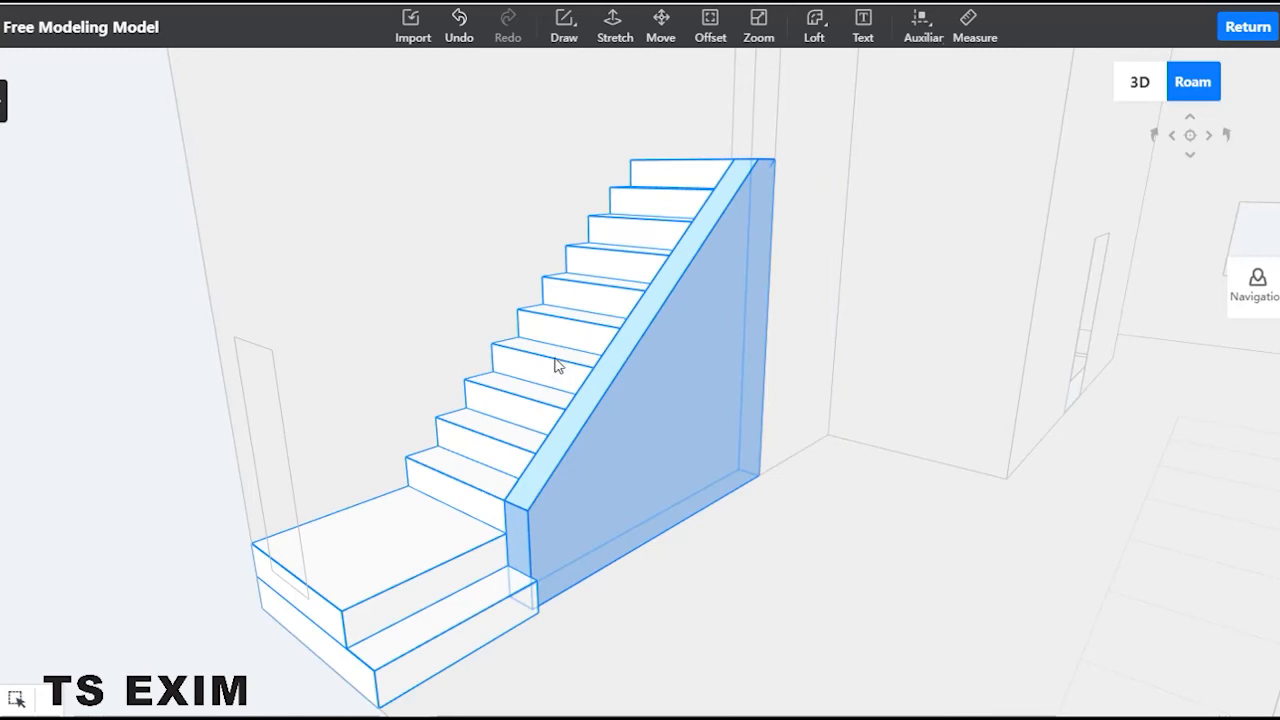
left_click(447, 533)
left_click(440, 592)
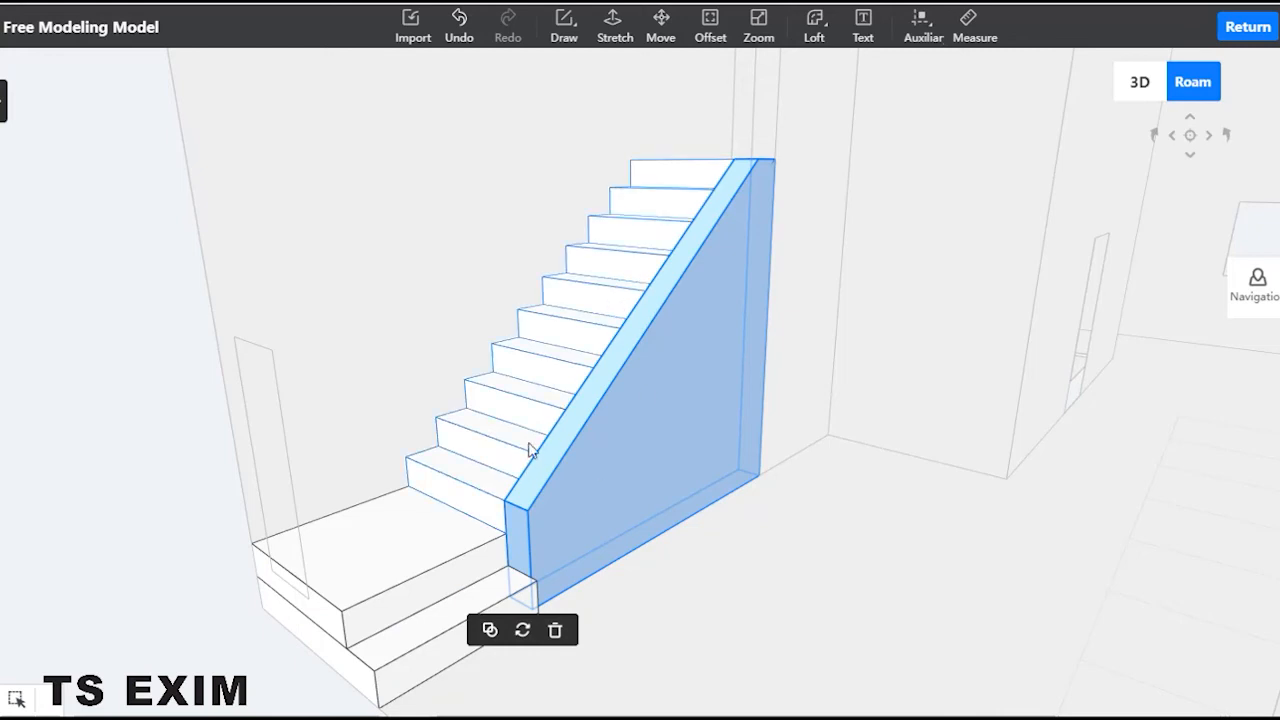
left_click(489, 630)
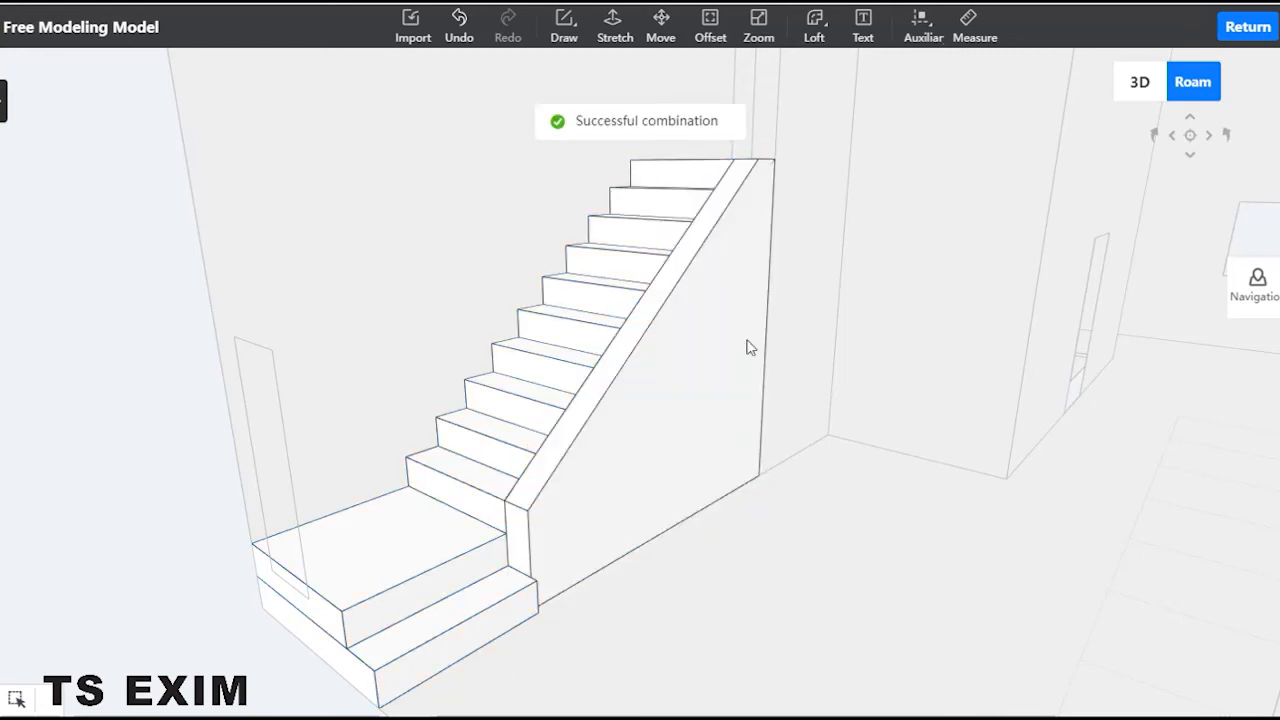
Step: Try moving the combined side wall out into the room away from the stair flight, and undo the move
left_click(706, 277)
left_click(647, 265)
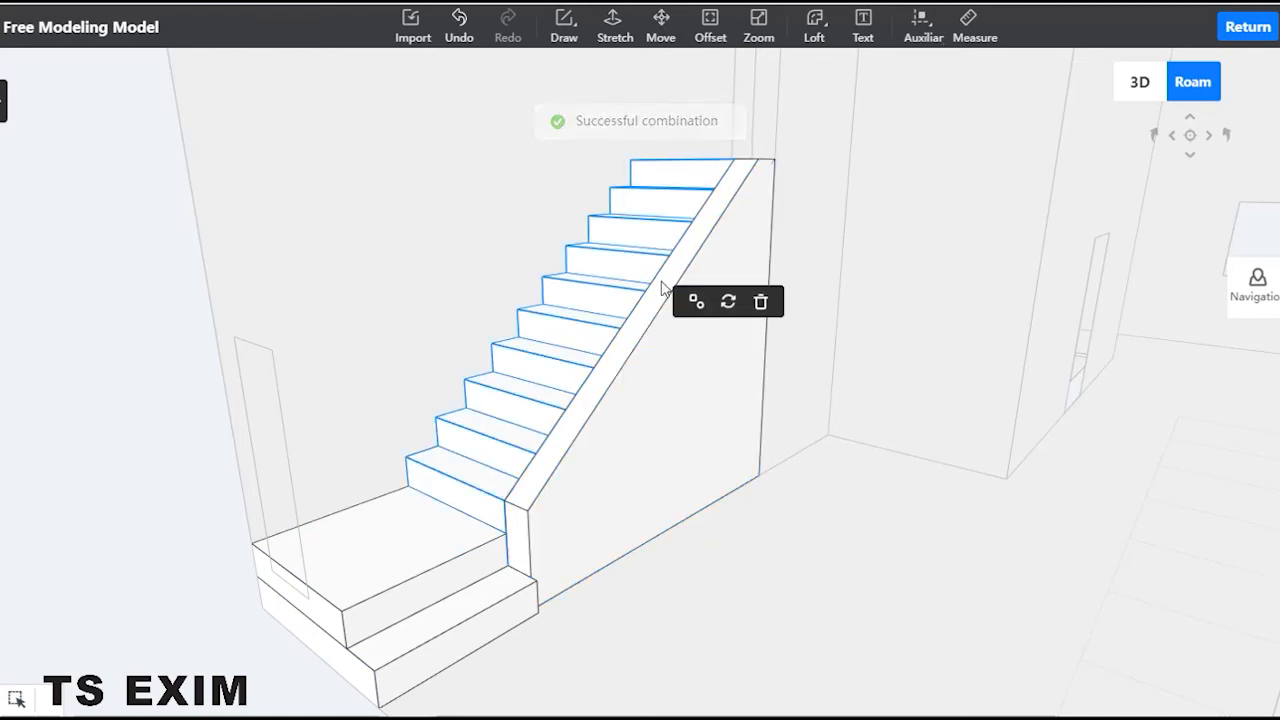
left_click(743, 410)
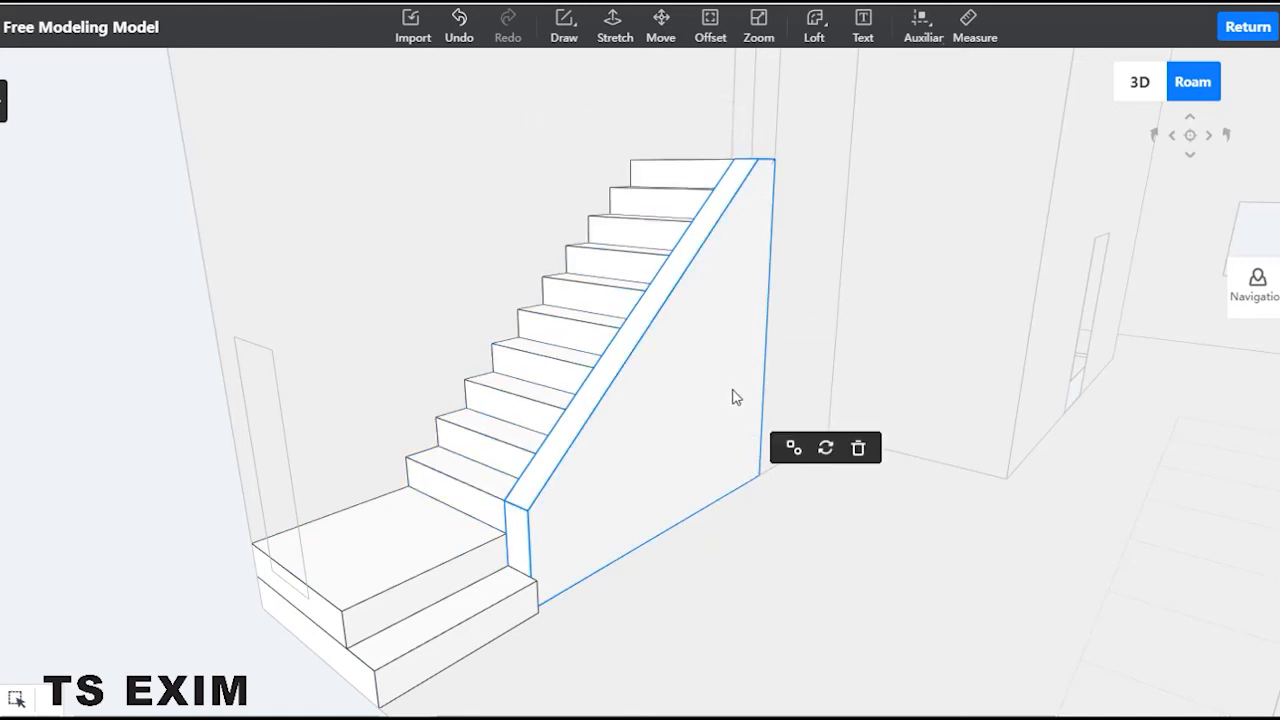
key("m")
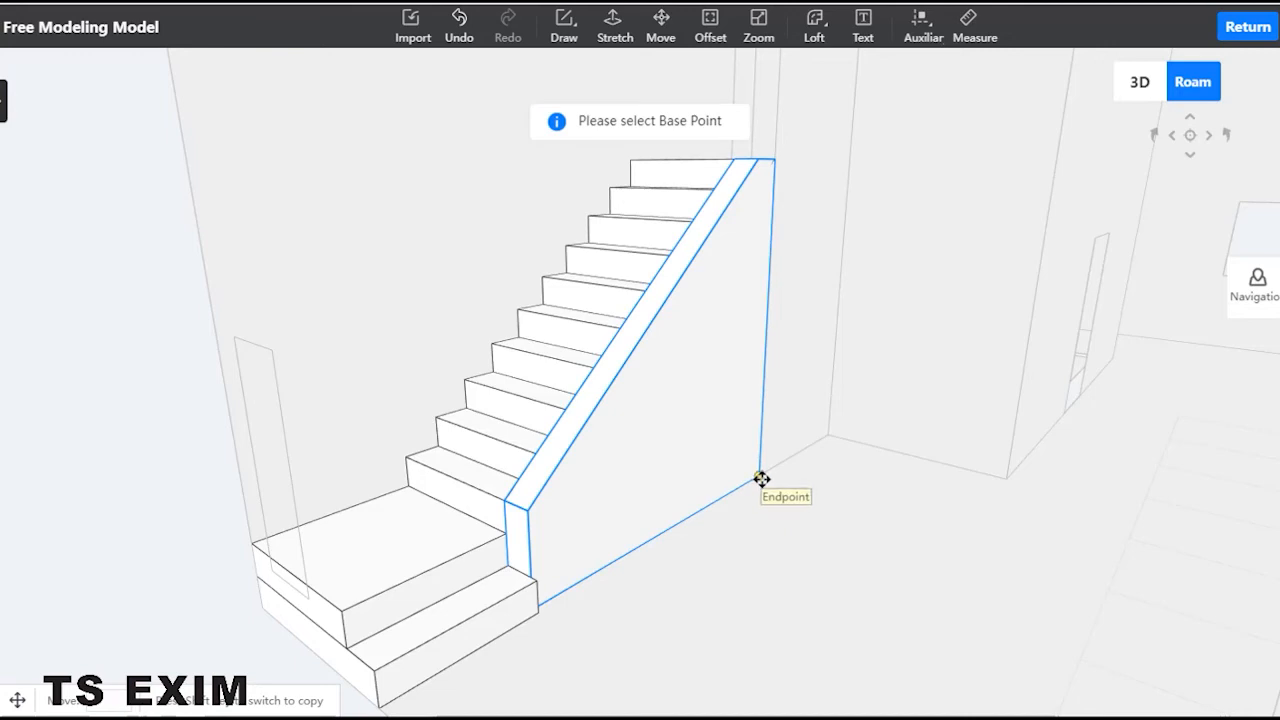
left_click(812, 496)
left_click(866, 521)
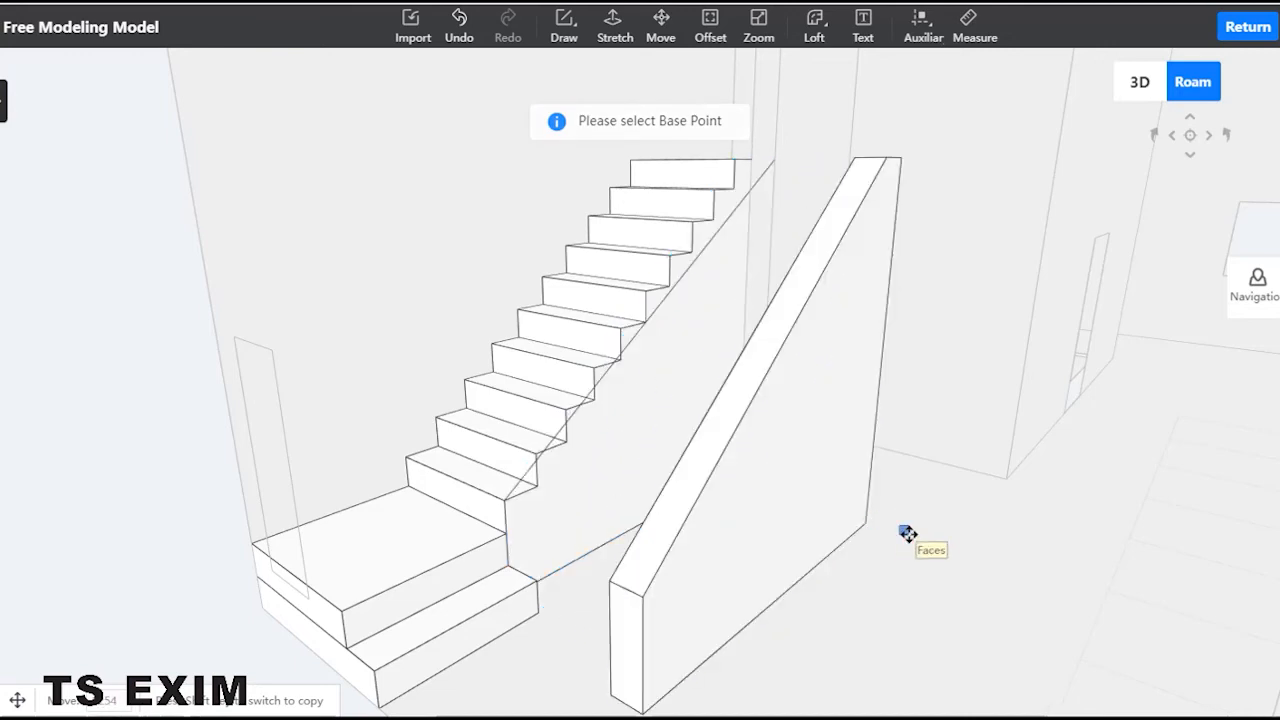
key("ctrl+z")
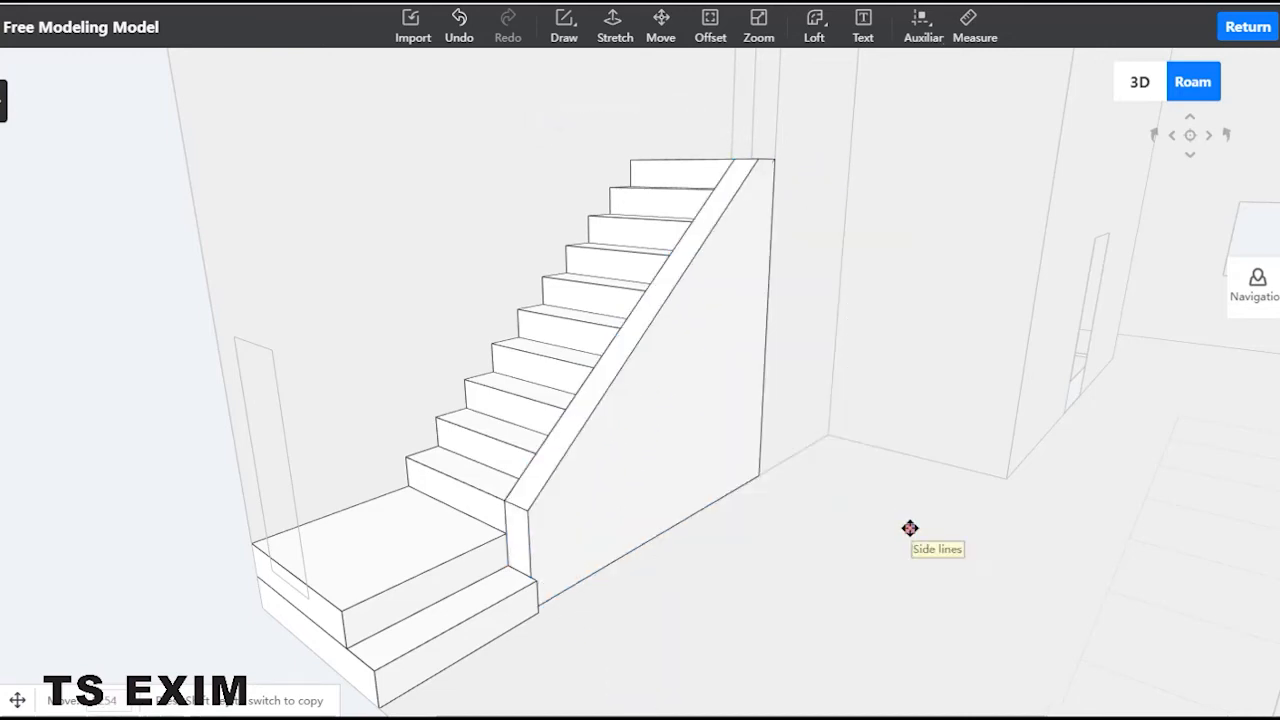
key("Escape")
Step: Leave free modeling for the main room scene and view the finished staircase from several sides
middle_click_drag(902, 472, 627, 495)
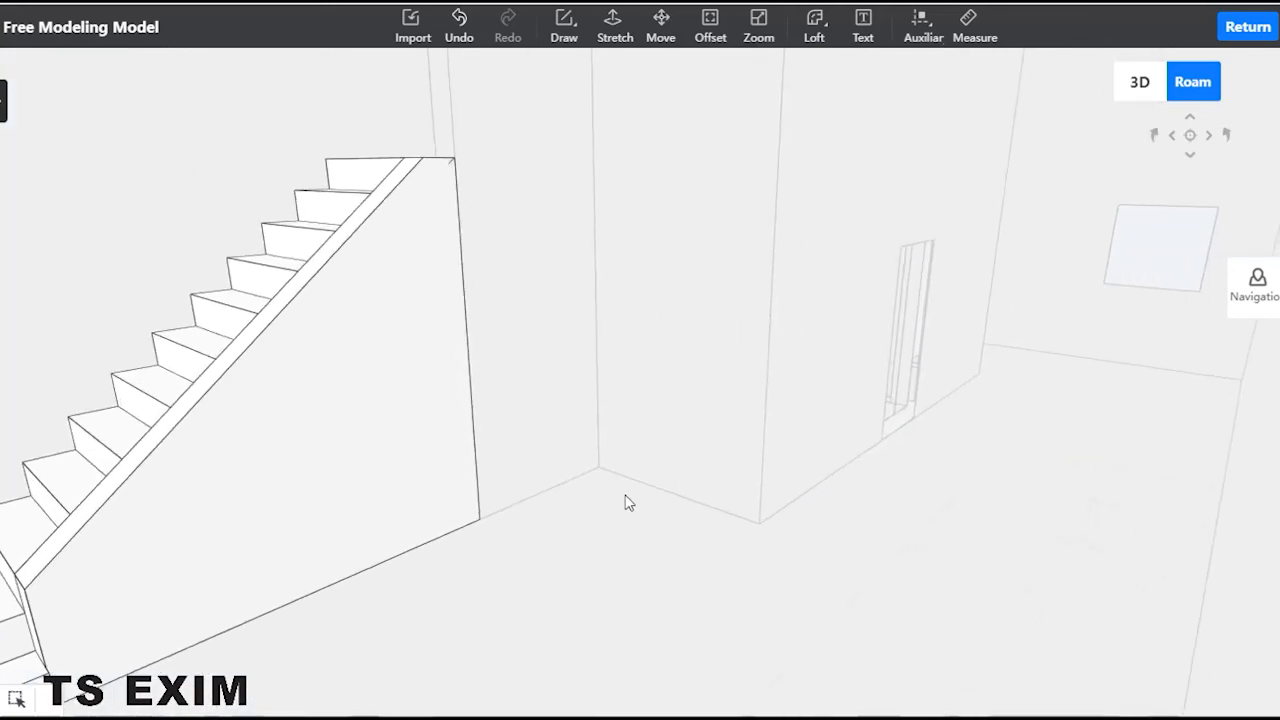
right_click_drag(627, 495, 829, 505)
middle_click_drag(820, 500, 743, 478)
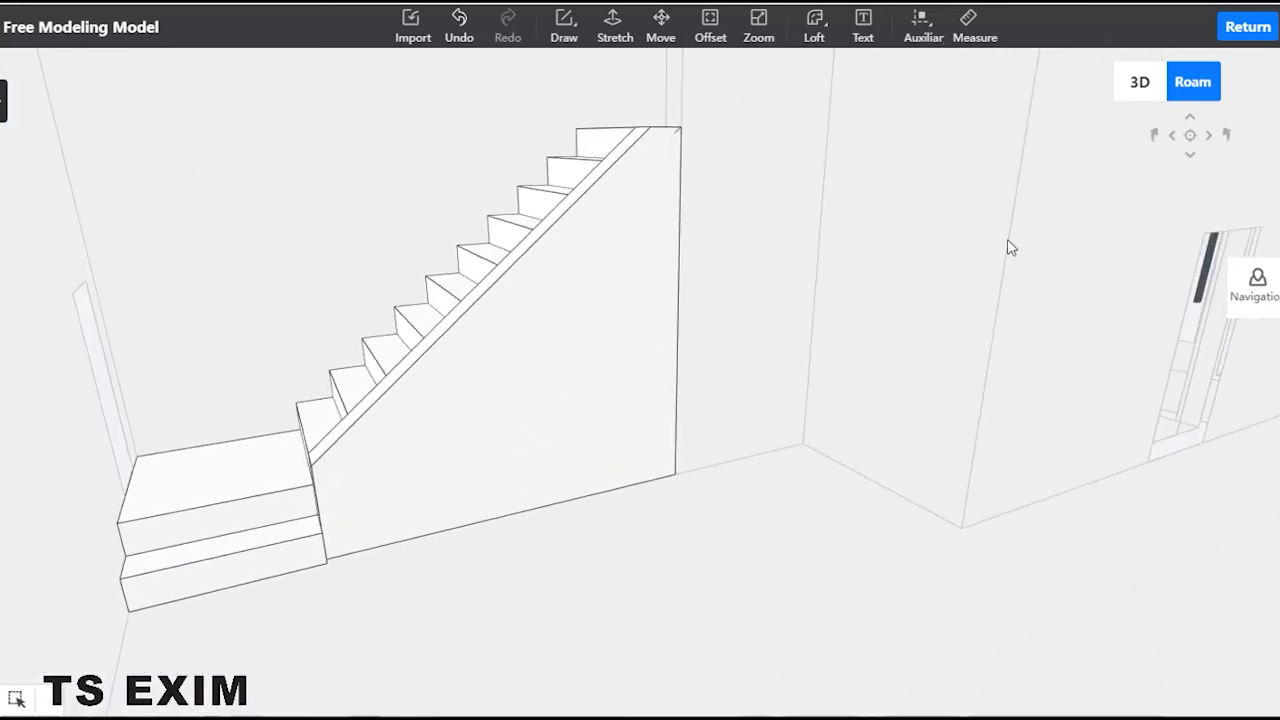
left_click(1246, 28)
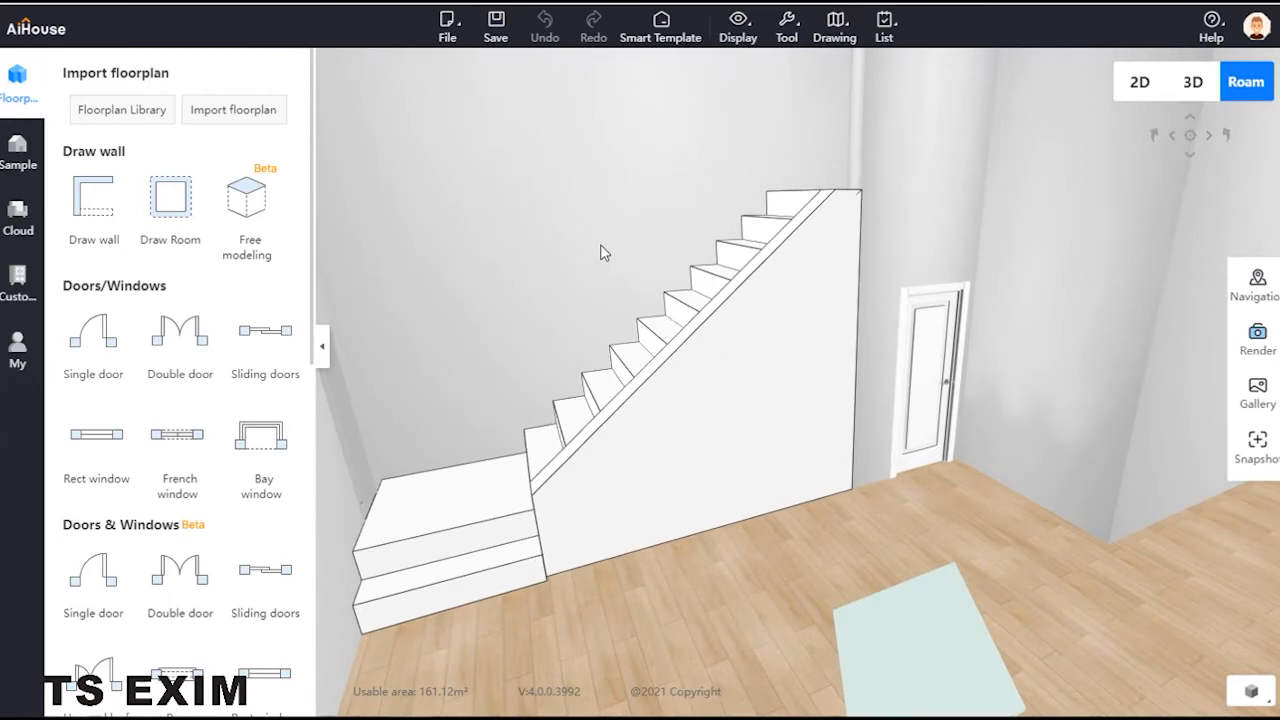
left_click_drag(746, 250, 866, 357)
scroll(683, 236, "up", 5)
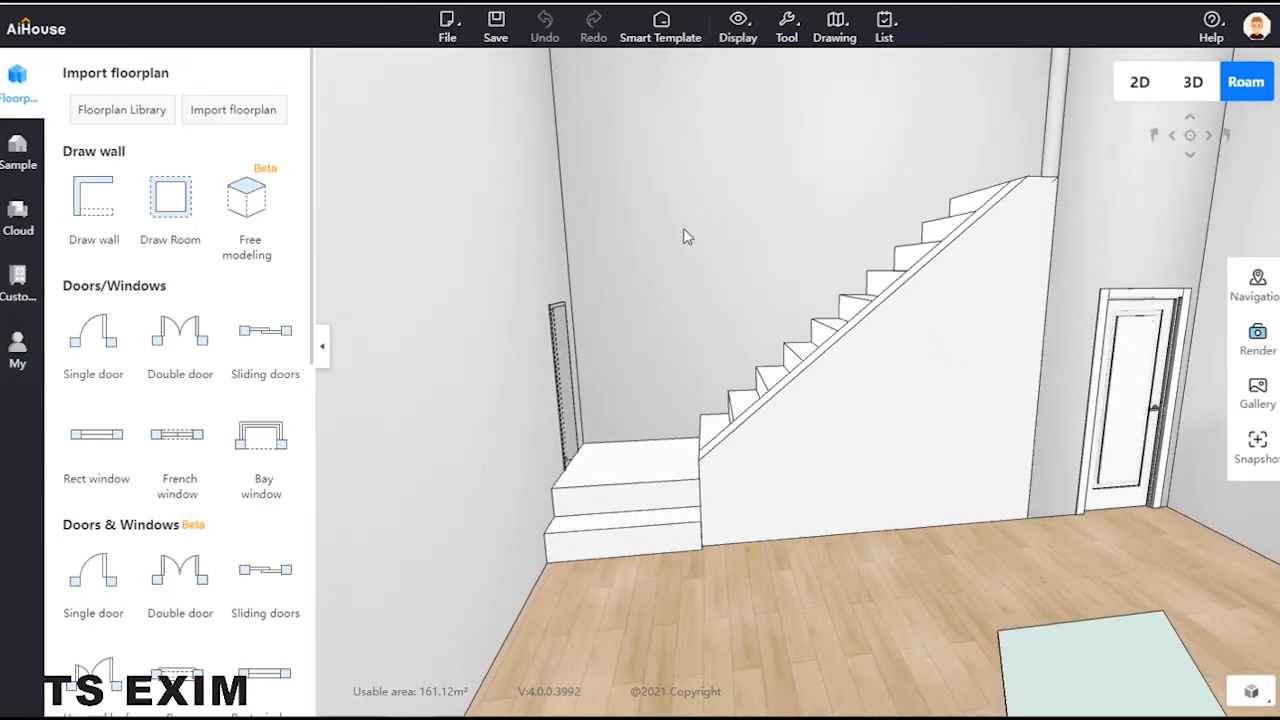
left_click(669, 304)
left_click_drag(669, 304, 712, 260)
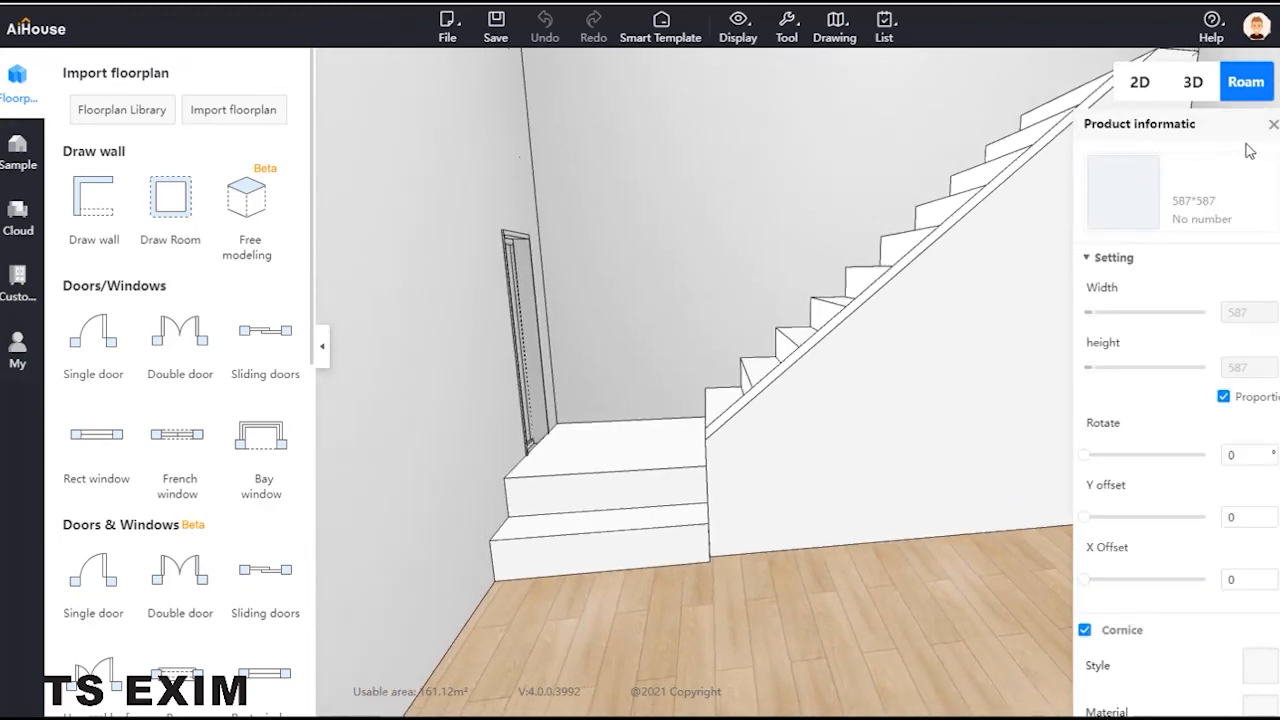
left_click(1273, 124)
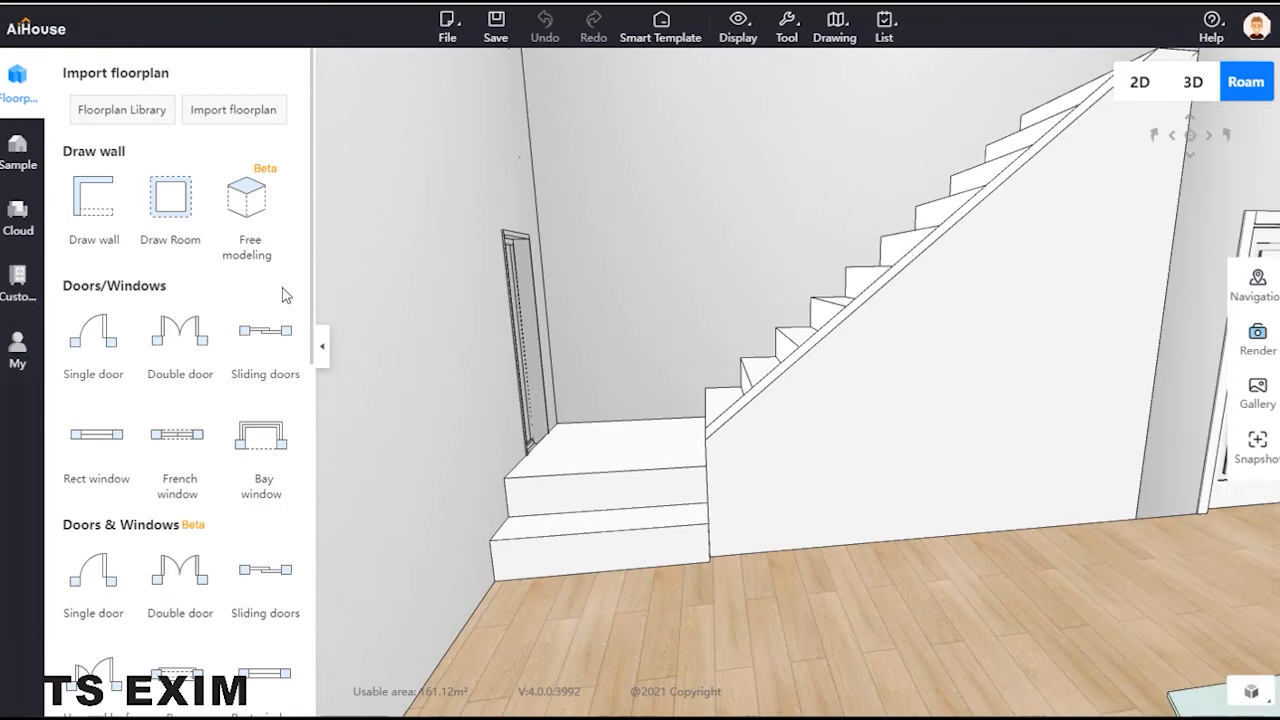
left_click_drag(862, 280, 1007, 215)
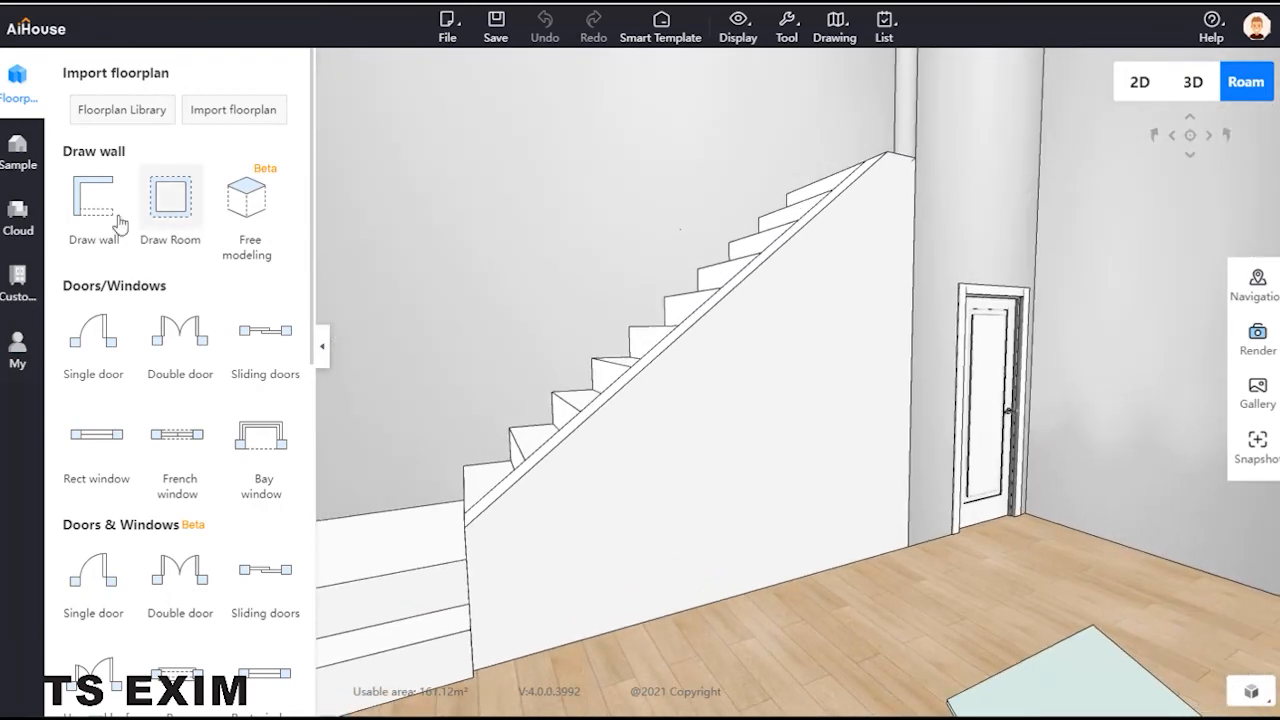
Step: Apply the dark brown wood from the Universal material library to the wall beside the staircase and to its door
left_click(33, 230)
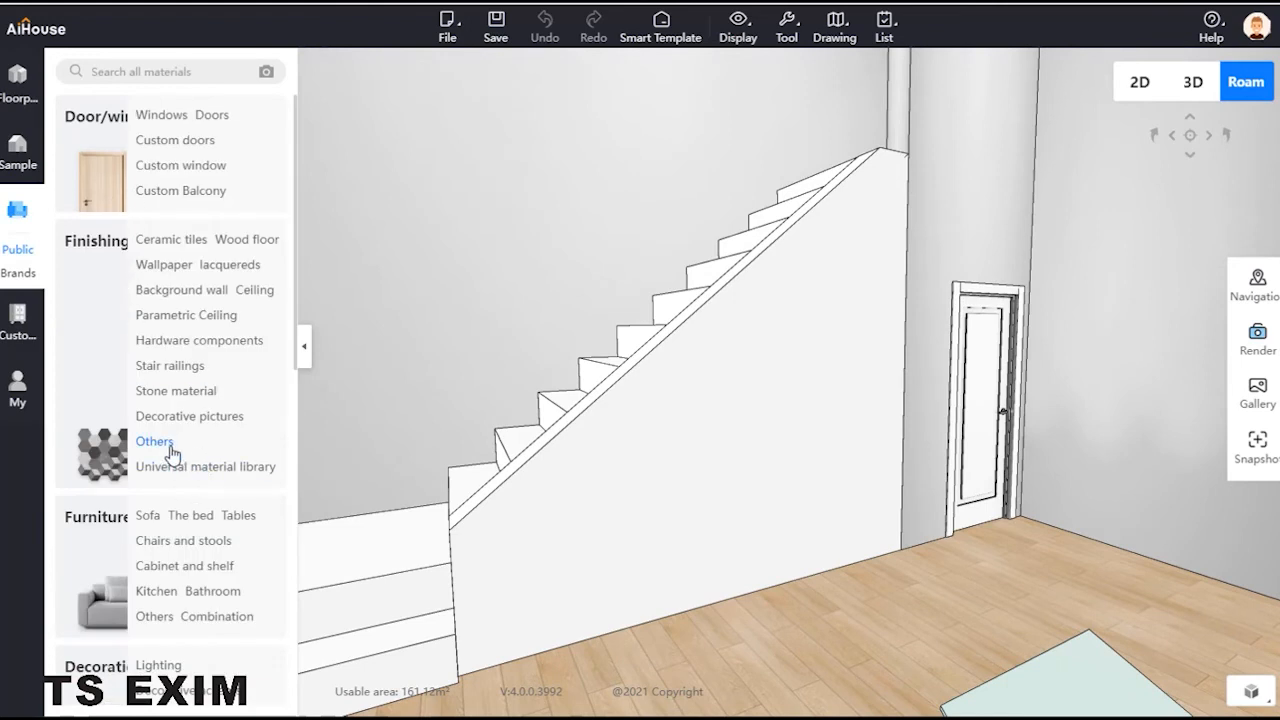
left_click(155, 441)
left_click(65, 69)
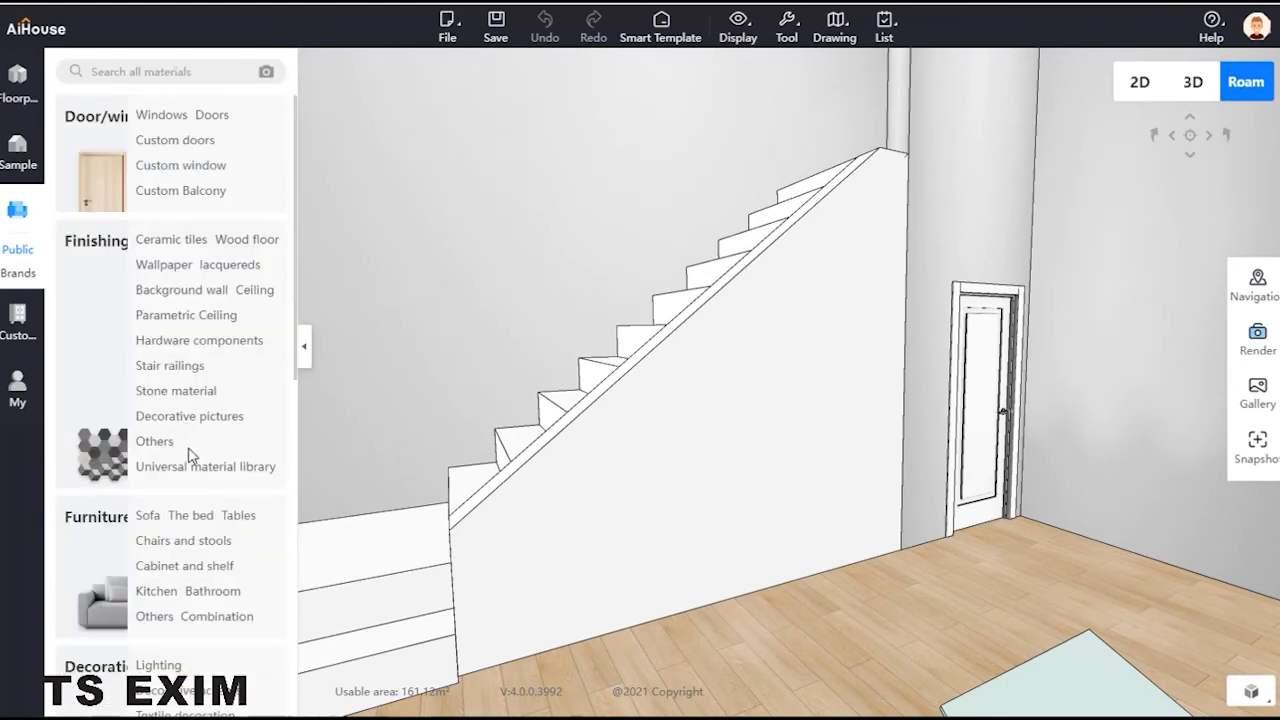
left_click(192, 470)
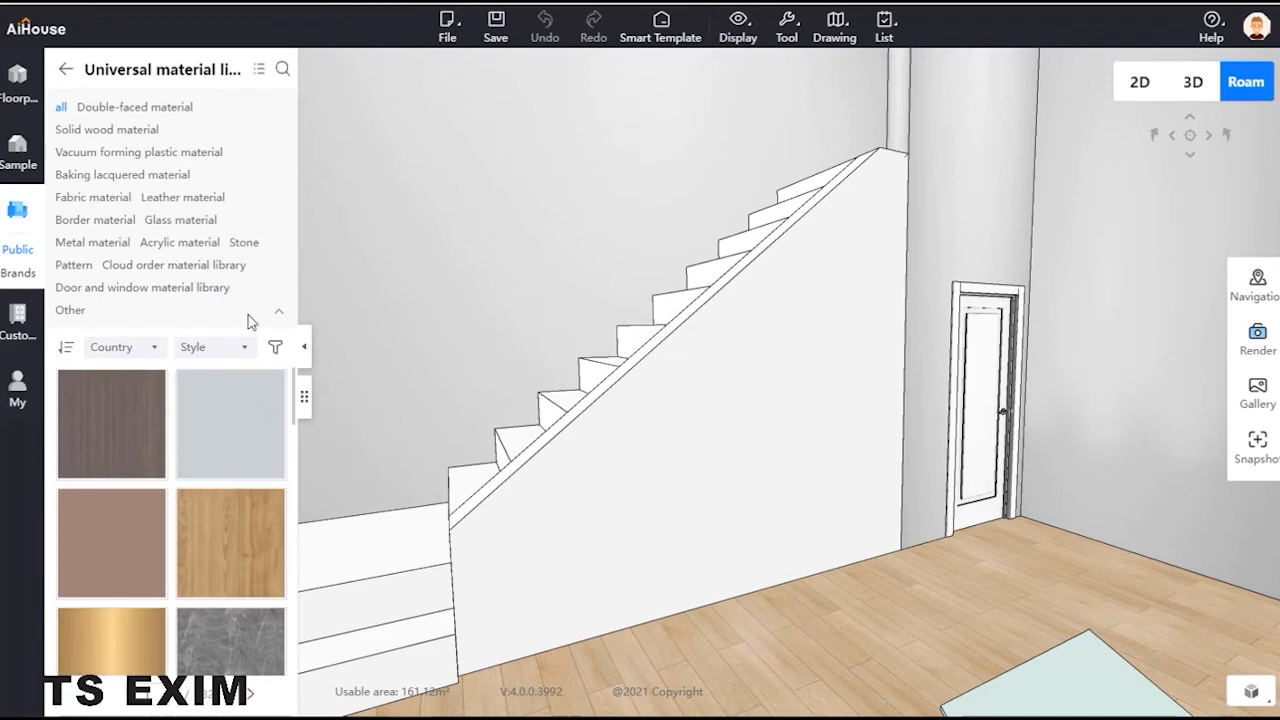
scroll(232, 485, "down", 3)
left_click_drag(116, 282, 965, 183)
left_click_drag(121, 258, 987, 380)
Step: Apply the same dark brown wood to the stair's side wall, covering its large face and sloping top edge
left_click_drag(112, 272, 814, 447)
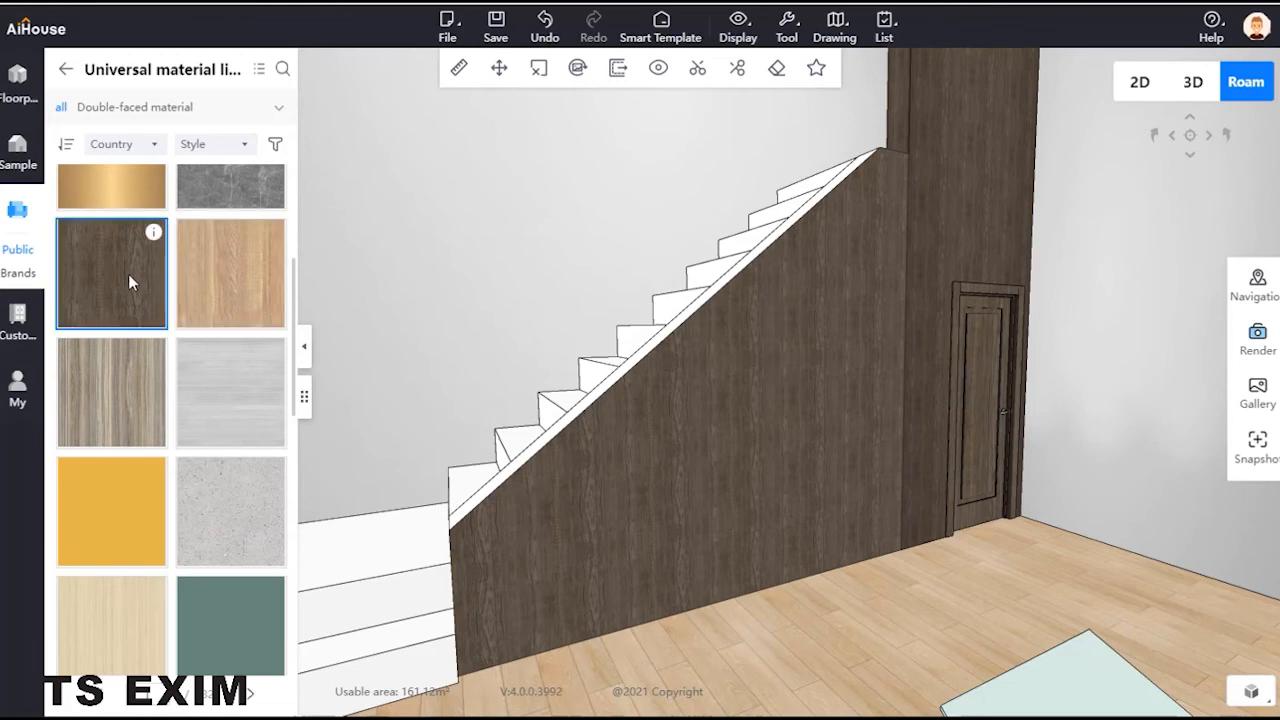
left_click_drag(128, 274, 780, 425)
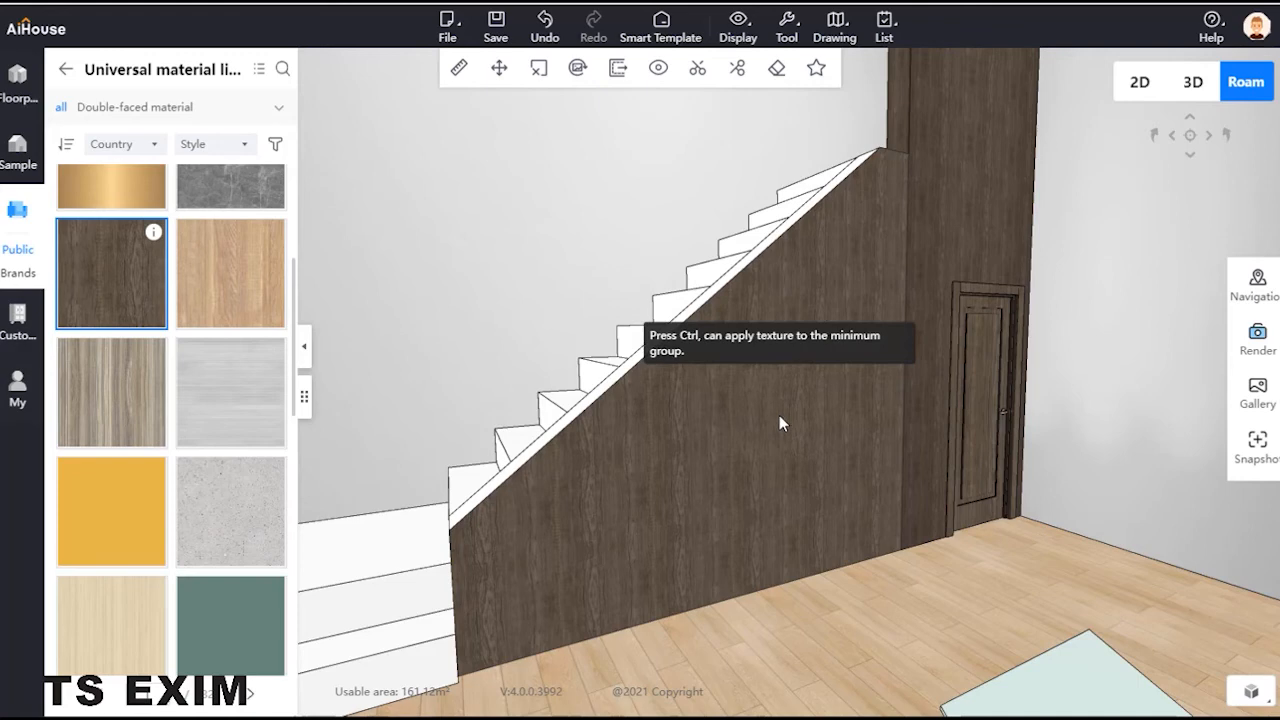
left_click(779, 415)
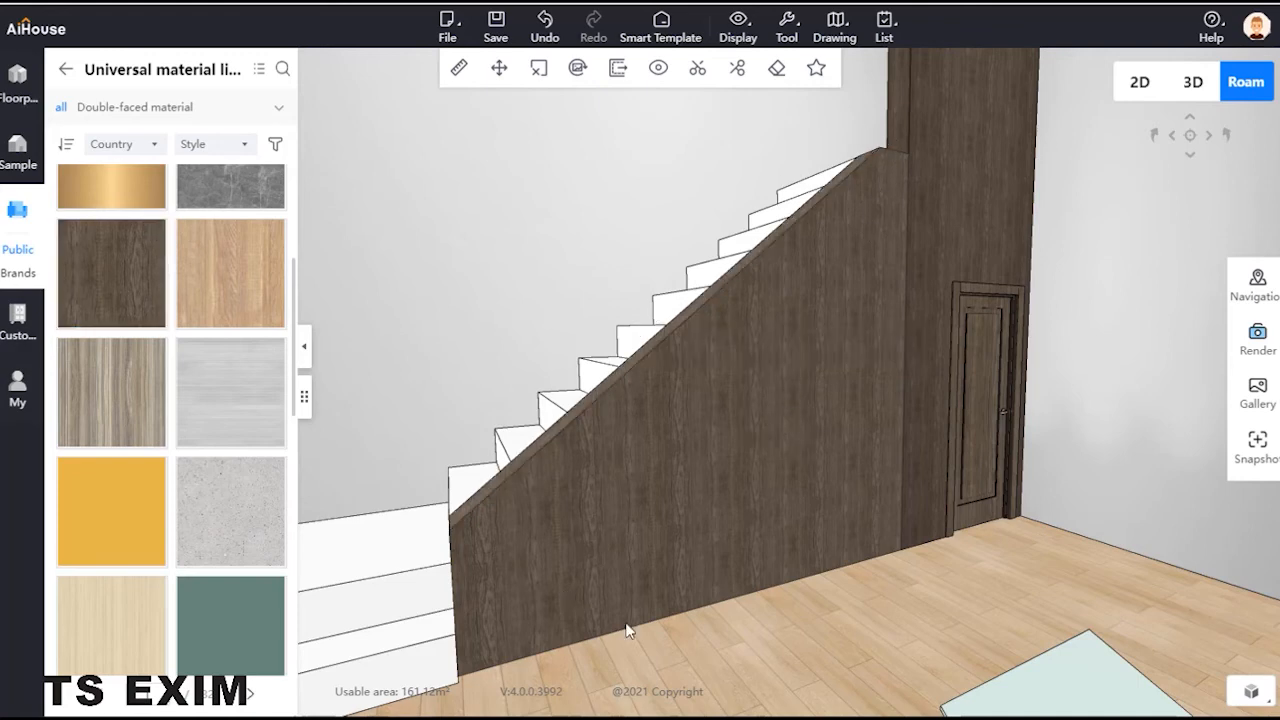
Step: From the ceramic Floor tiles, try the beige 900*900 tile on the room floor, and replace it with the grey 800*800 tile
left_click_drag(628, 630, 369, 229)
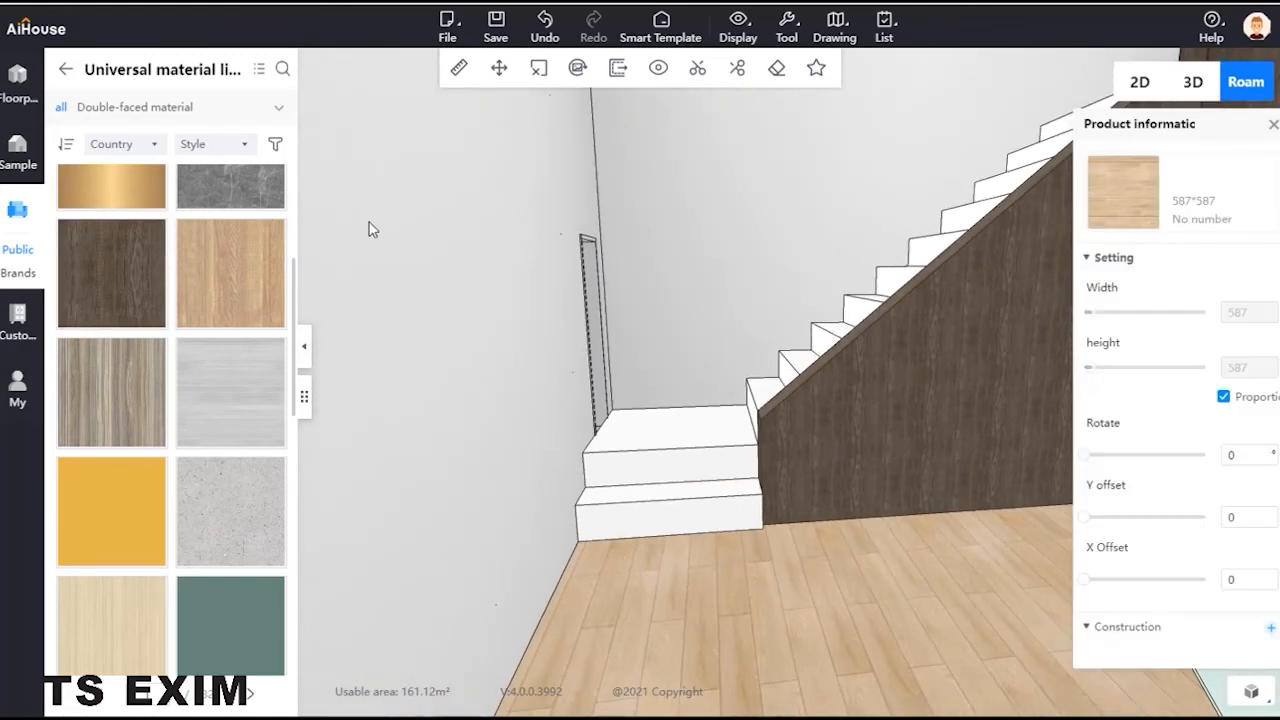
left_click(66, 70)
left_click(167, 245)
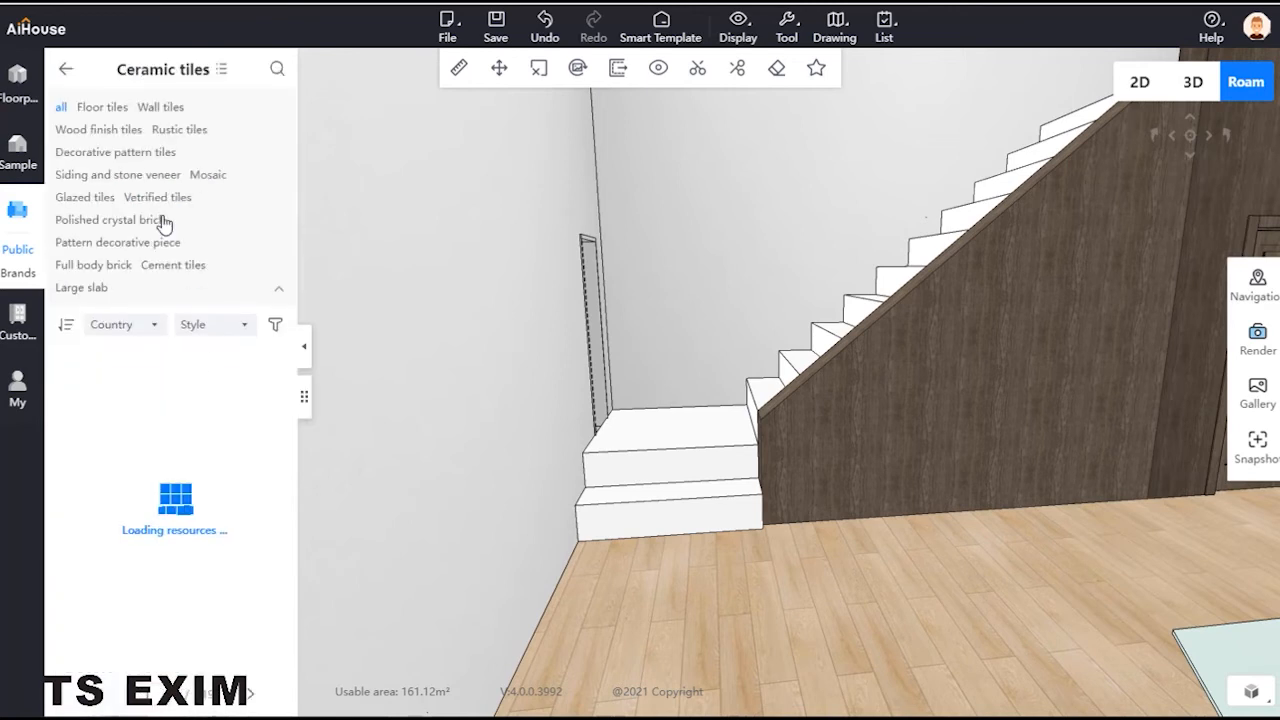
left_click(104, 107)
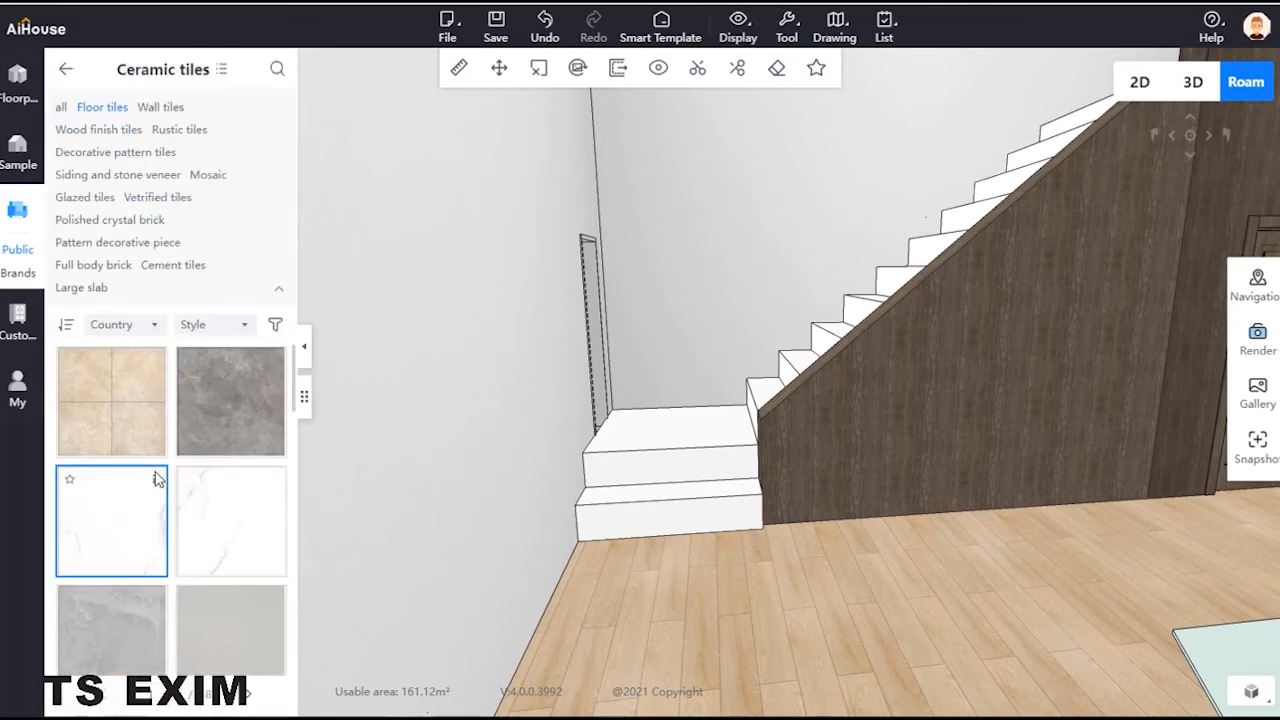
scroll(166, 470, "down", 5)
scroll(172, 462, "down", 5)
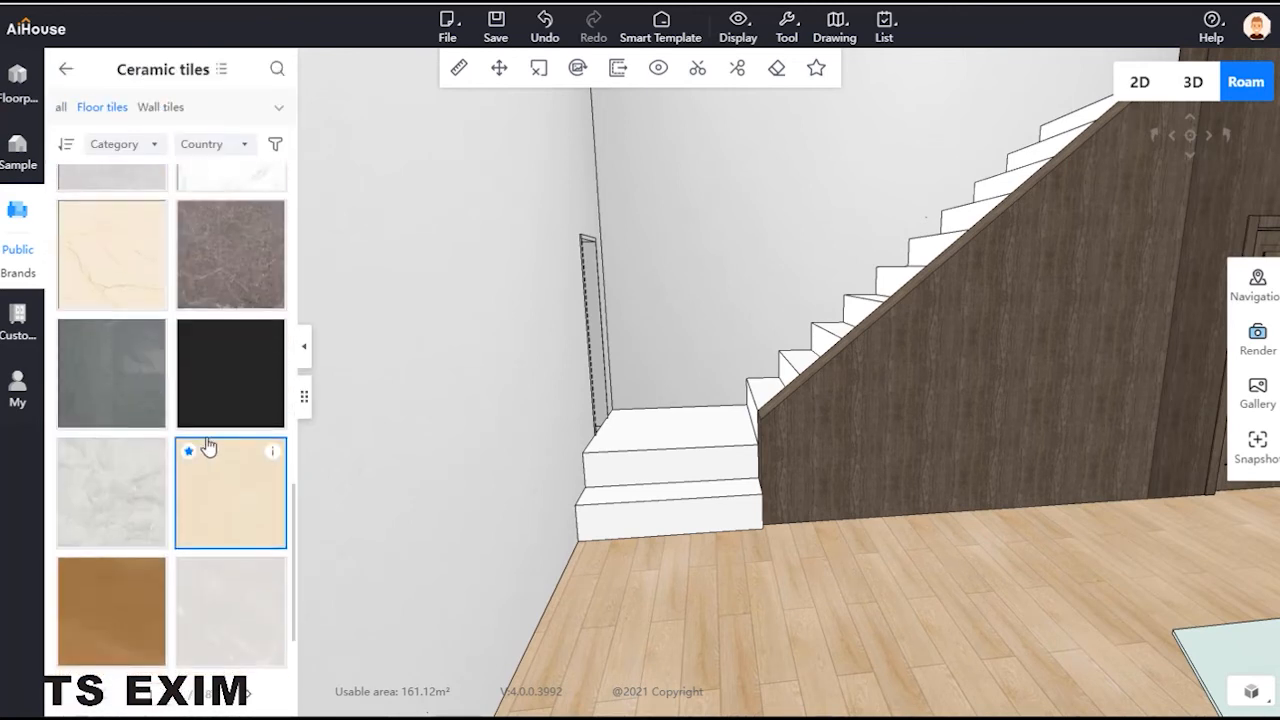
left_click(718, 687)
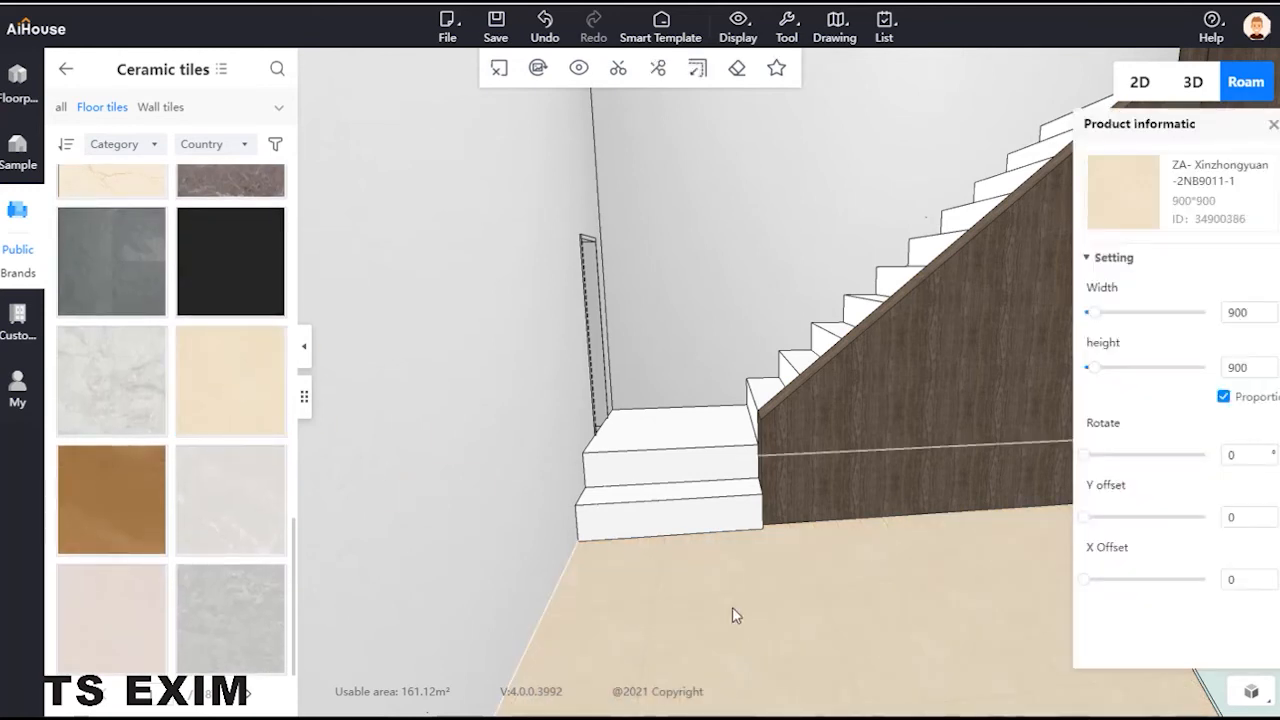
left_click(240, 662)
left_click(741, 594)
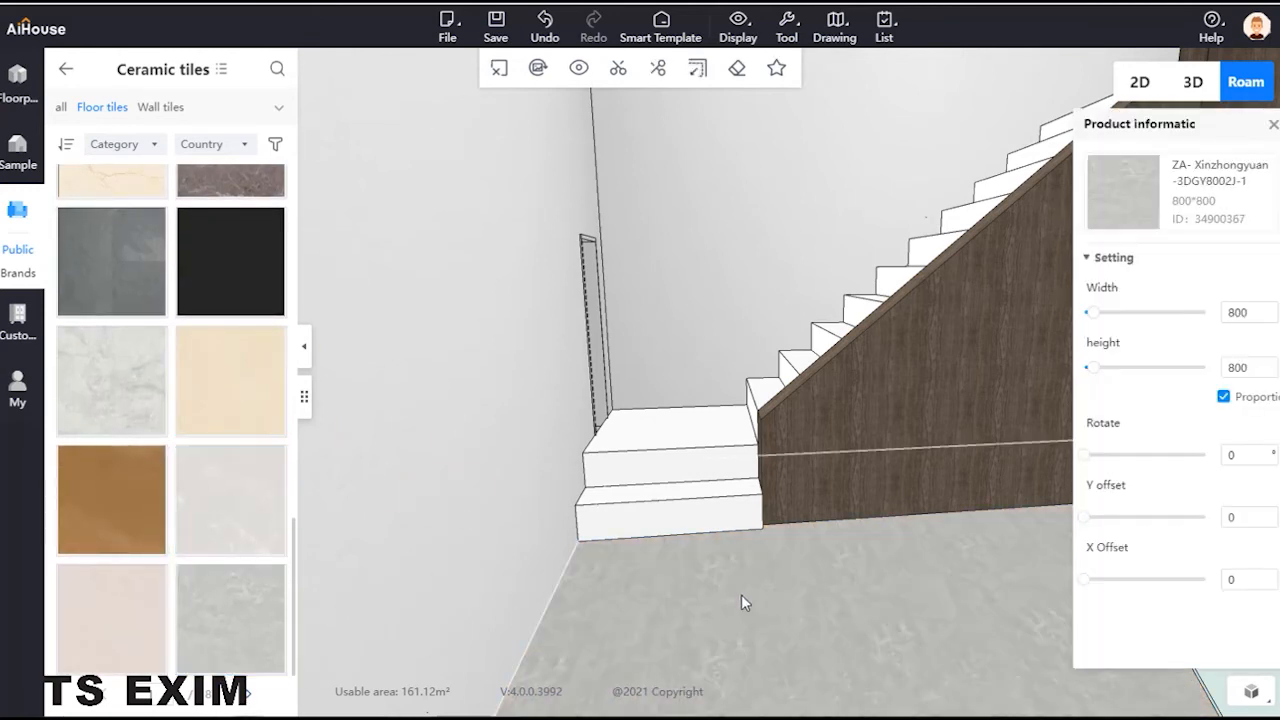
Step: Try the plain white 3DGY8010-1 tile on the room floor, and replace it with the white marble-veined 800*800 tile 3DMC8900
scroll(245, 566, "up", 6)
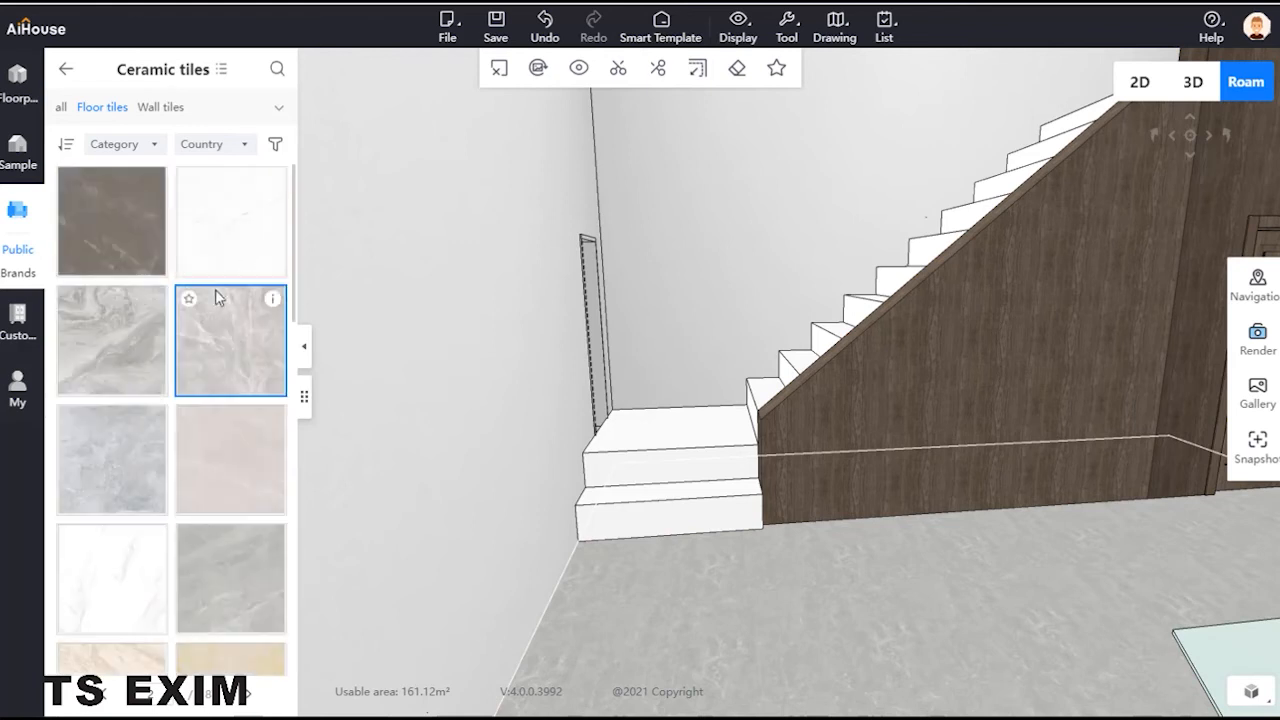
left_click(240, 250)
left_click(800, 605)
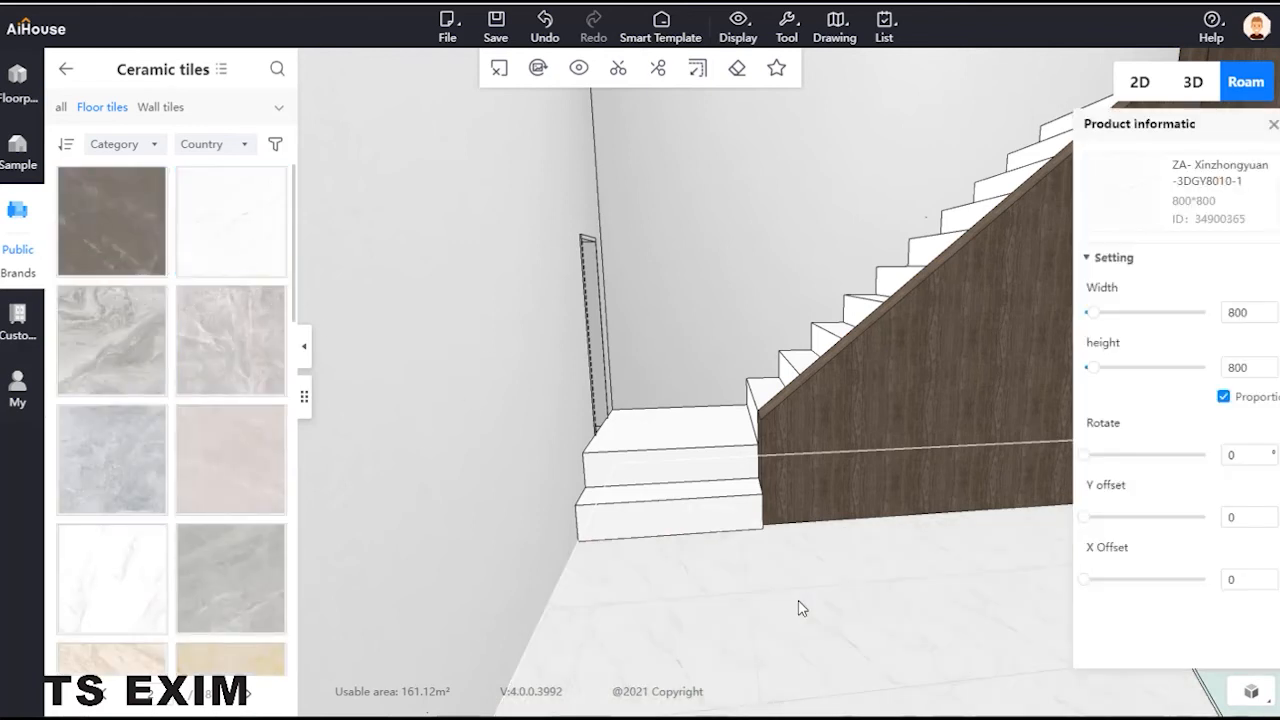
left_click(927, 642)
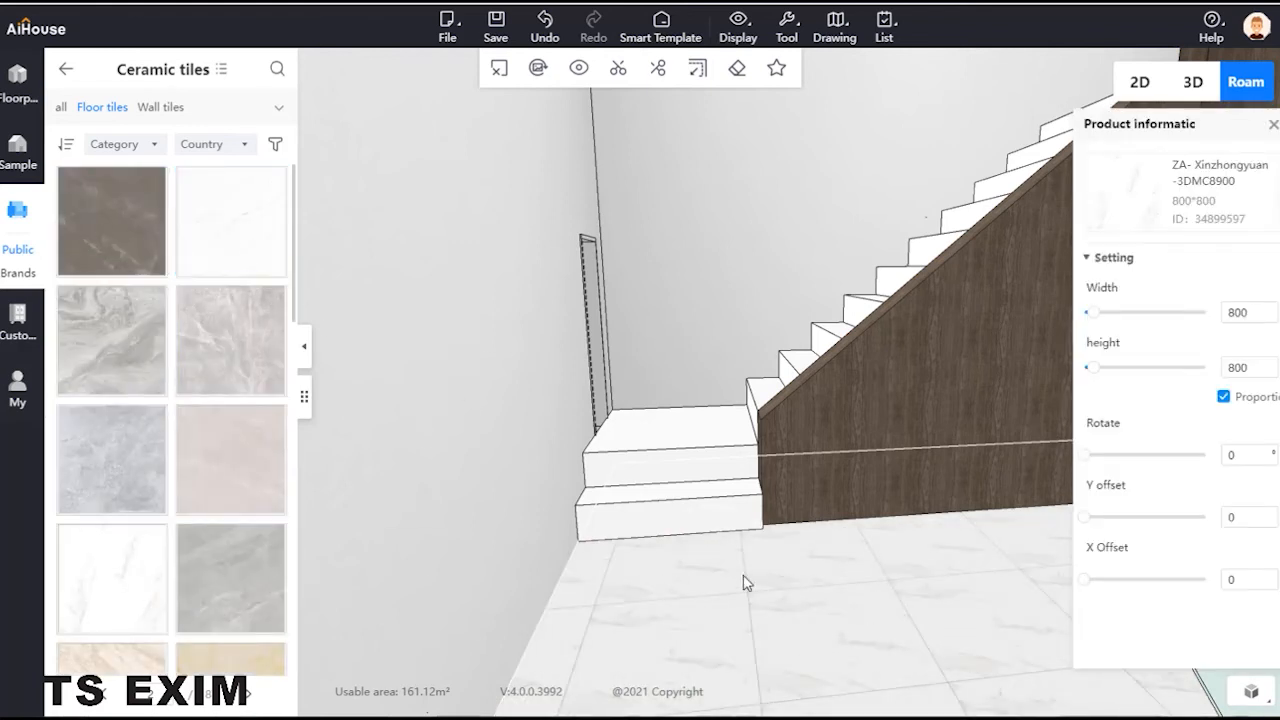
Step: Apply the same white marble-veined floor tile to the two lower steps with the landing and to the upper flight of stairs
left_click(145, 580)
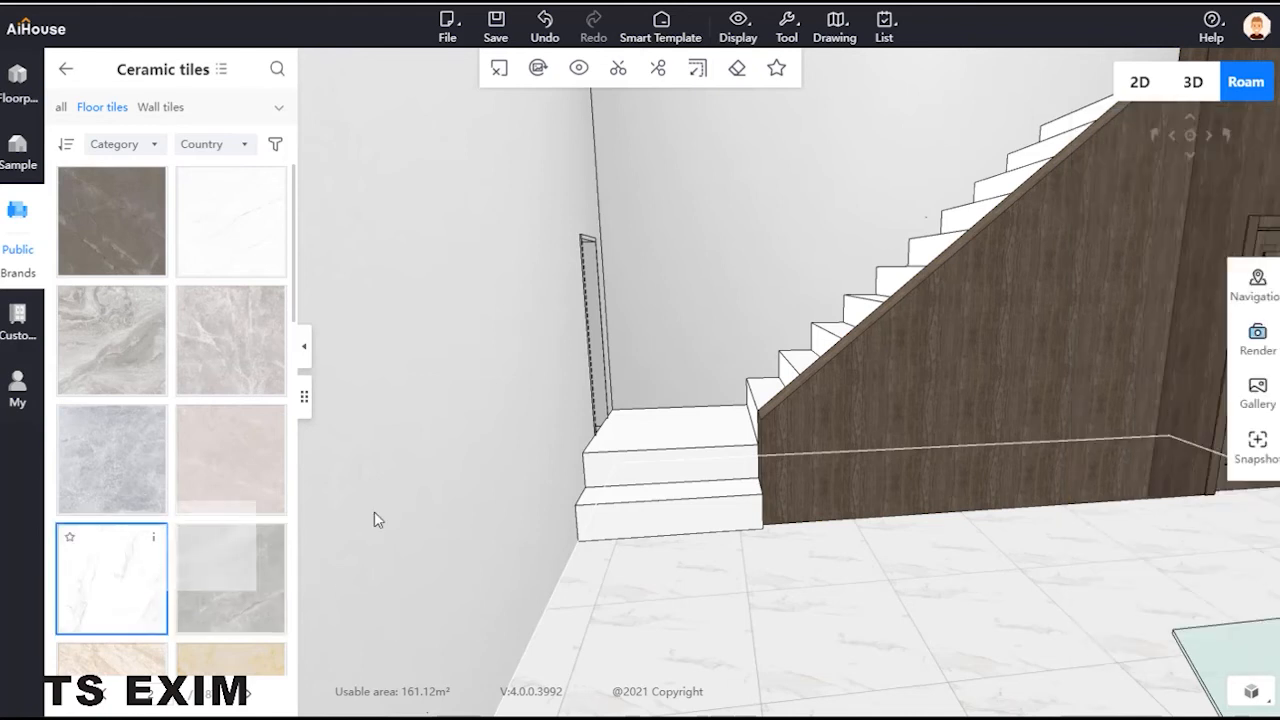
left_click(707, 465)
scroll(743, 623, "up", 3)
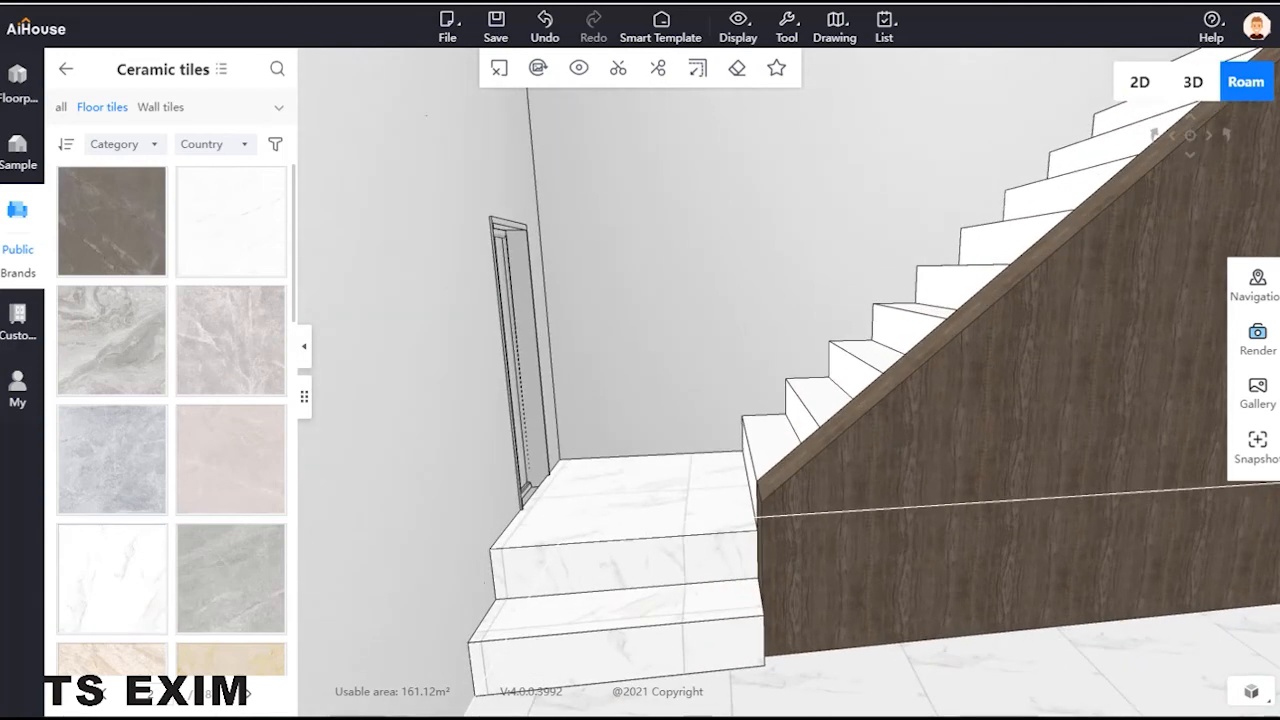
left_click(145, 570)
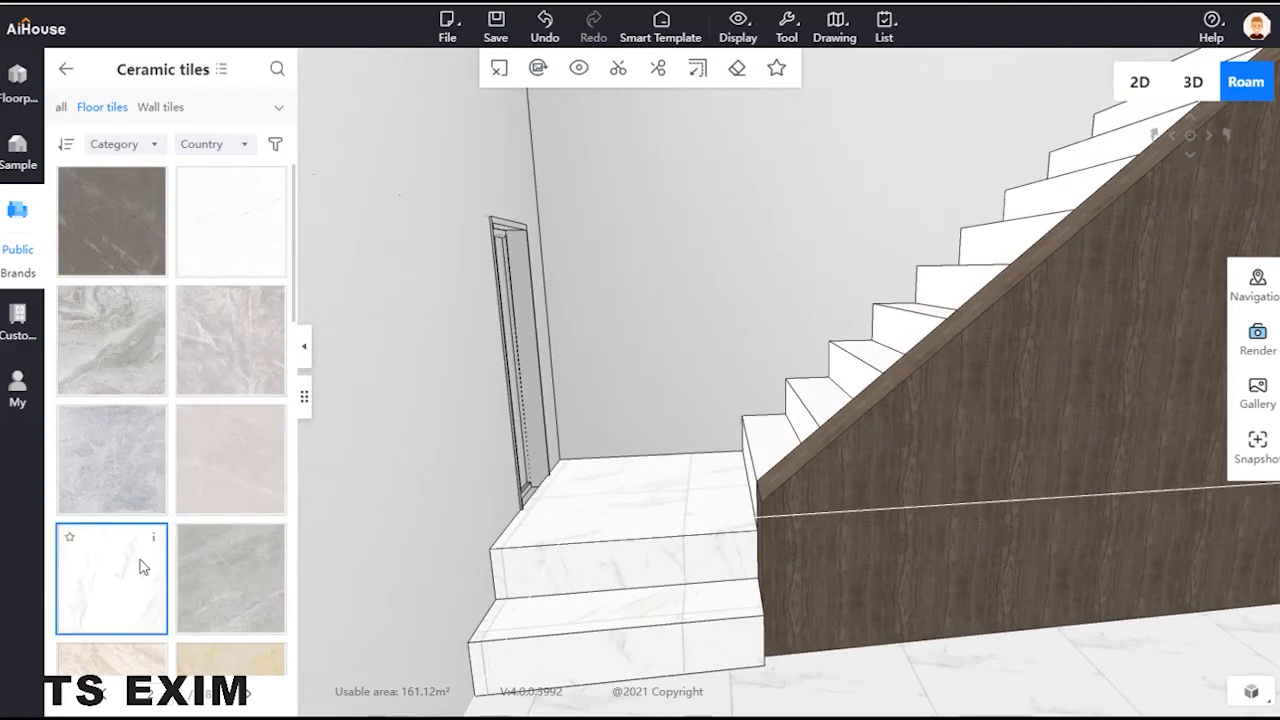
left_click(893, 349)
scroll(708, 196, "down", 4)
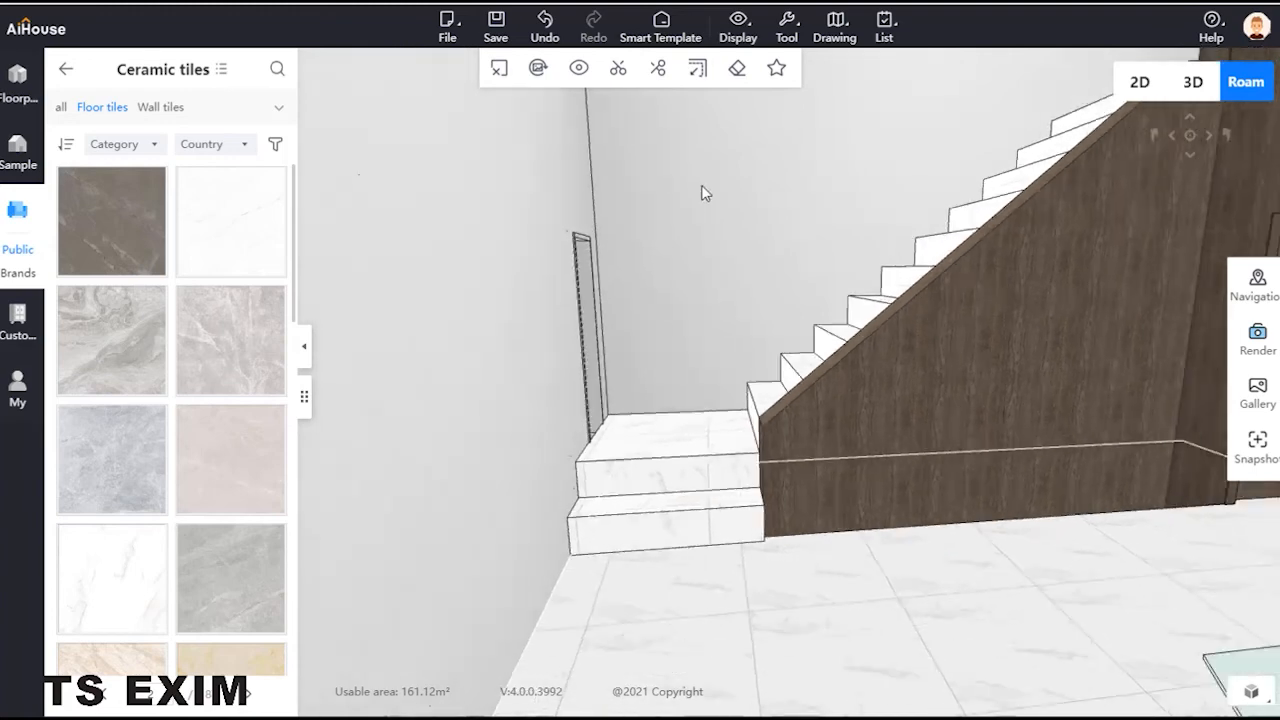
left_click(742, 323)
scroll(797, 382, "up", 2)
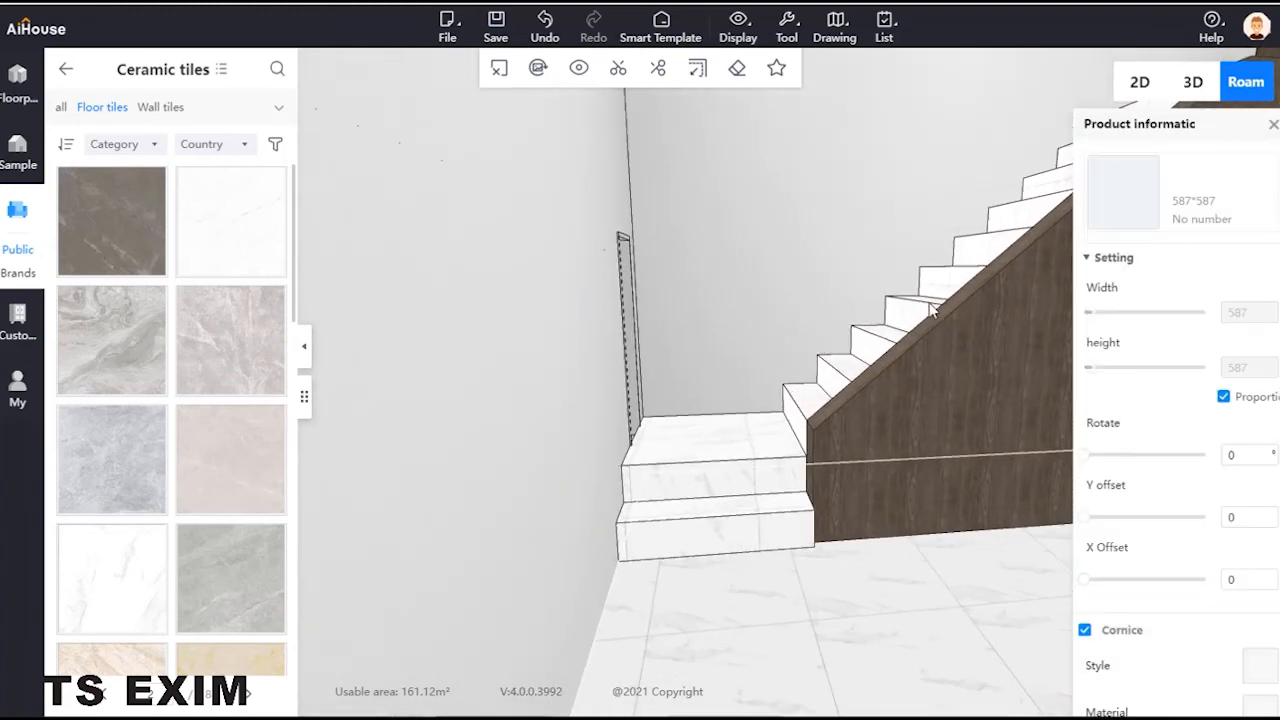
left_click(1273, 125)
left_click_drag(894, 249, 948, 451)
left_click(923, 300)
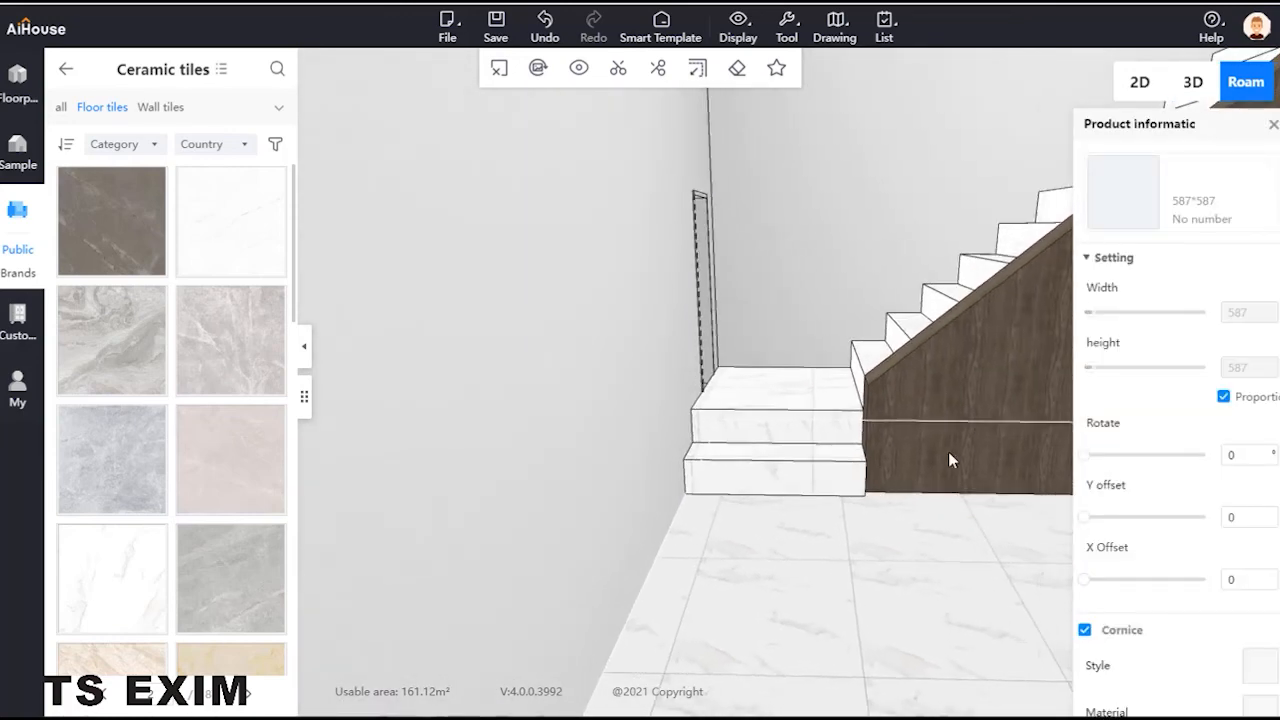
left_click_drag(1018, 553, 1010, 544)
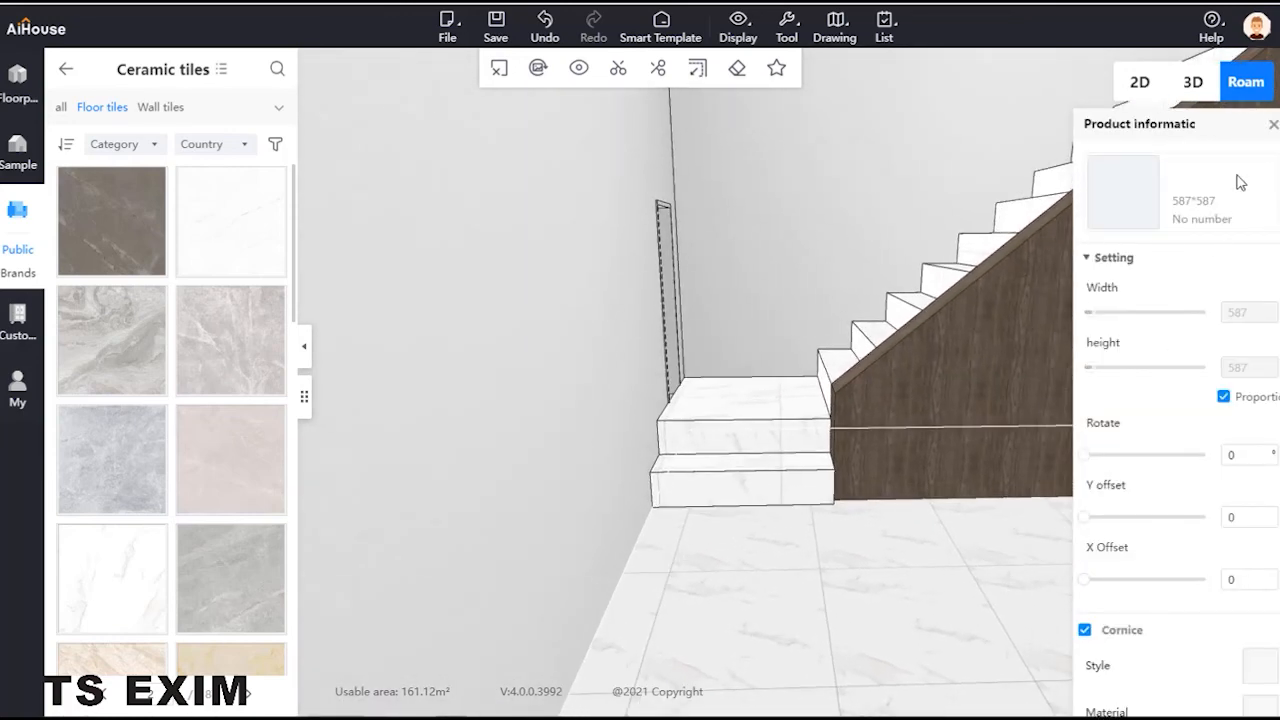
left_click(1273, 125)
Step: Offset the marble texture 598 horizontally and 546 vertically on the bottom step's riser, and 276 and 592 on its tread
left_click(806, 487)
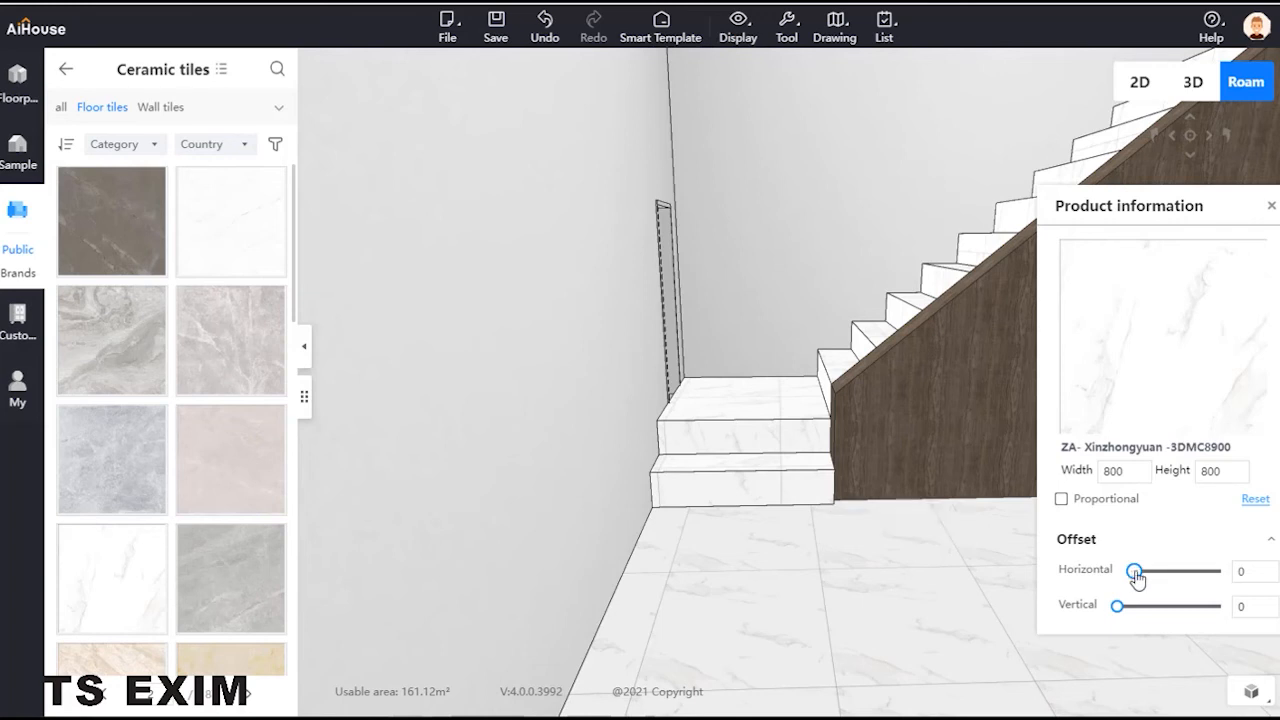
left_click_drag(1133, 571, 1181, 617)
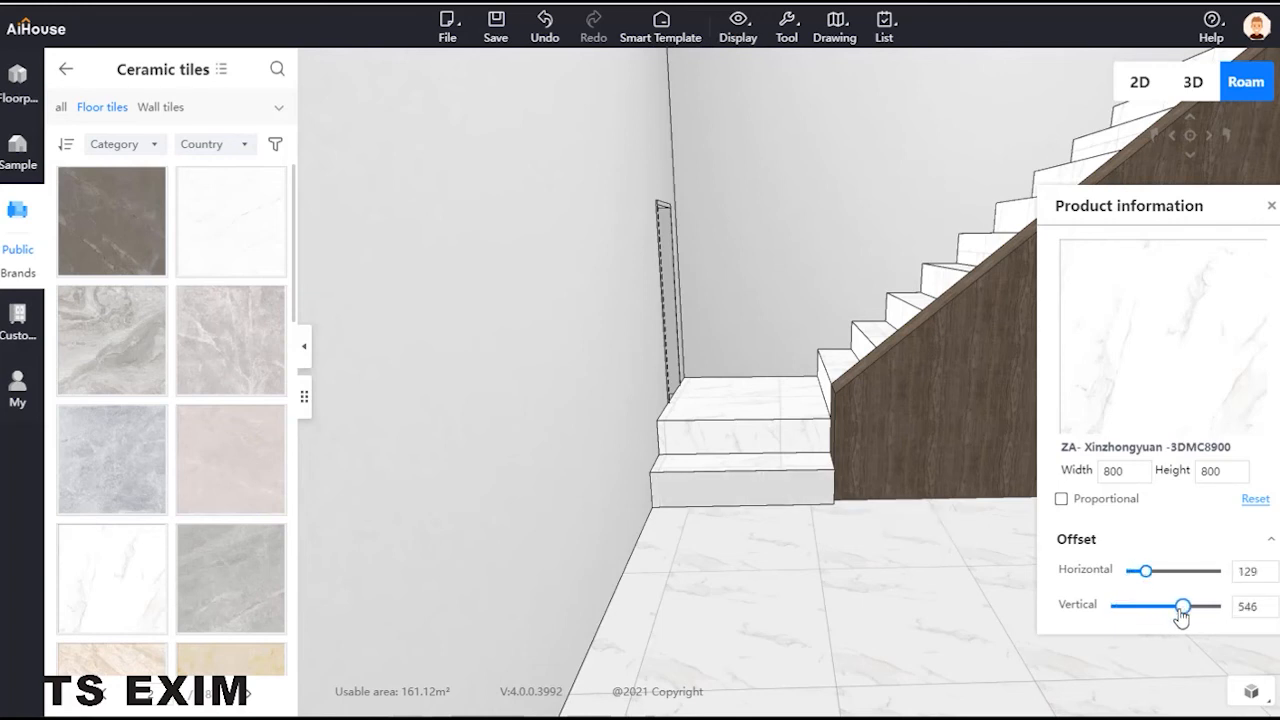
left_click_drag(1146, 574, 1192, 586)
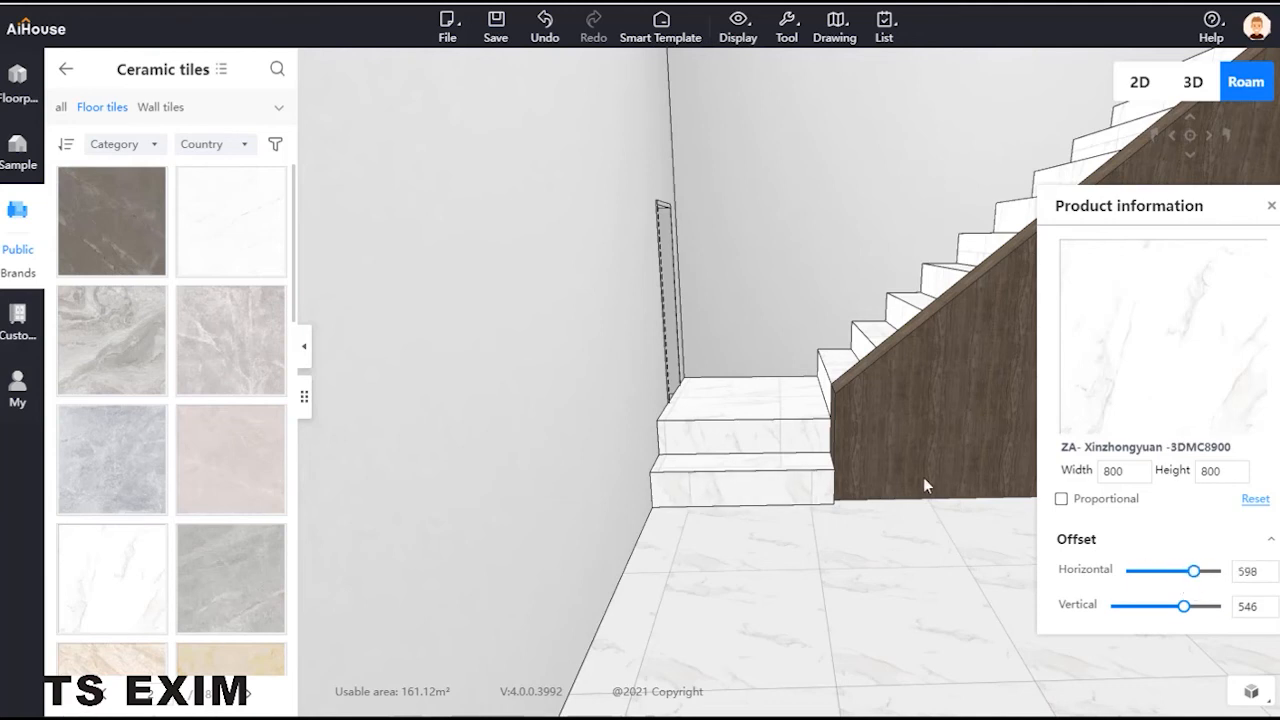
left_click(801, 469)
left_click_drag(1142, 581, 1186, 614)
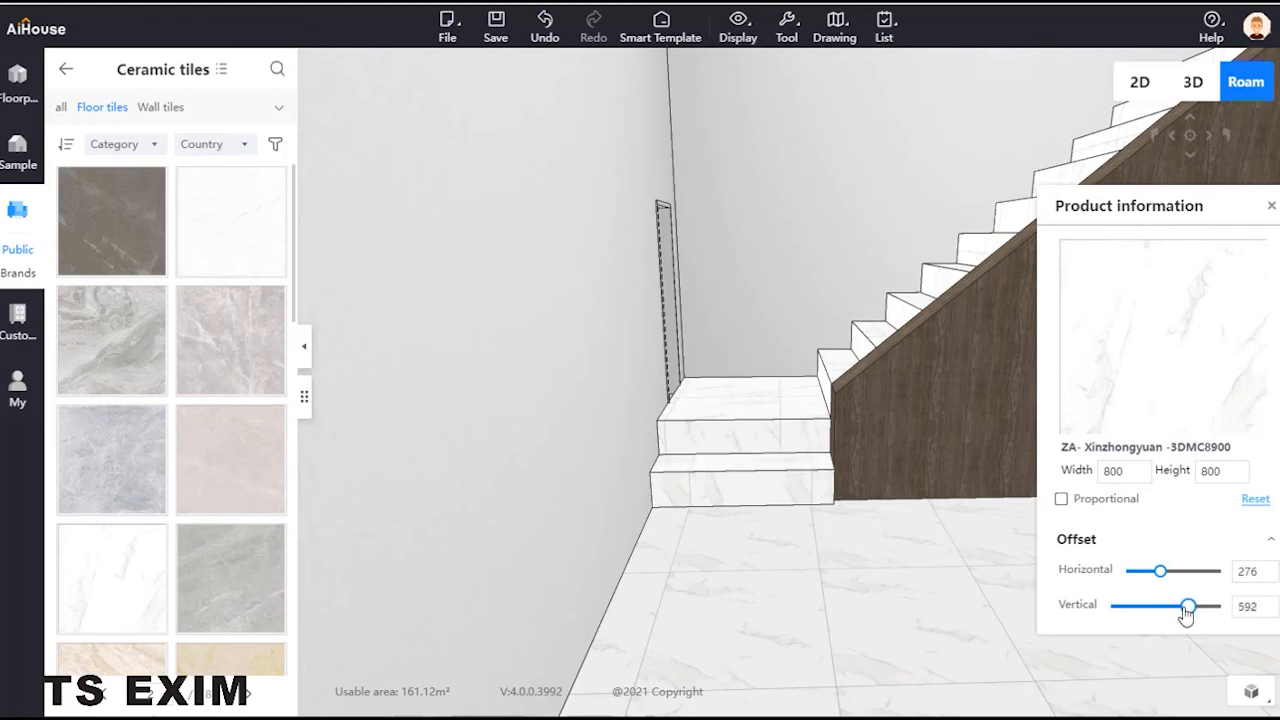
Step: Offset the marble texture 589 horizontally and 677 vertically on the second riser, and 285 and 469 on the landing's top
left_click(810, 445)
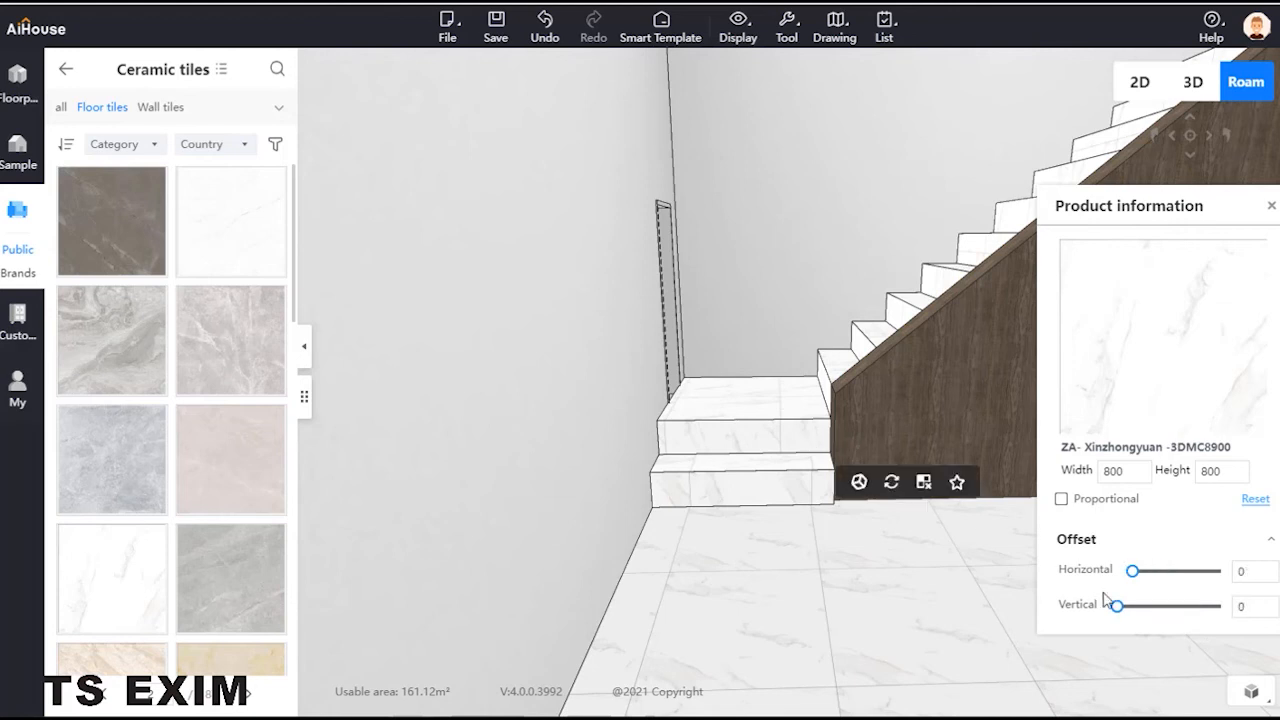
left_click_drag(1117, 612, 1198, 612)
left_click_drag(1133, 571, 1191, 571)
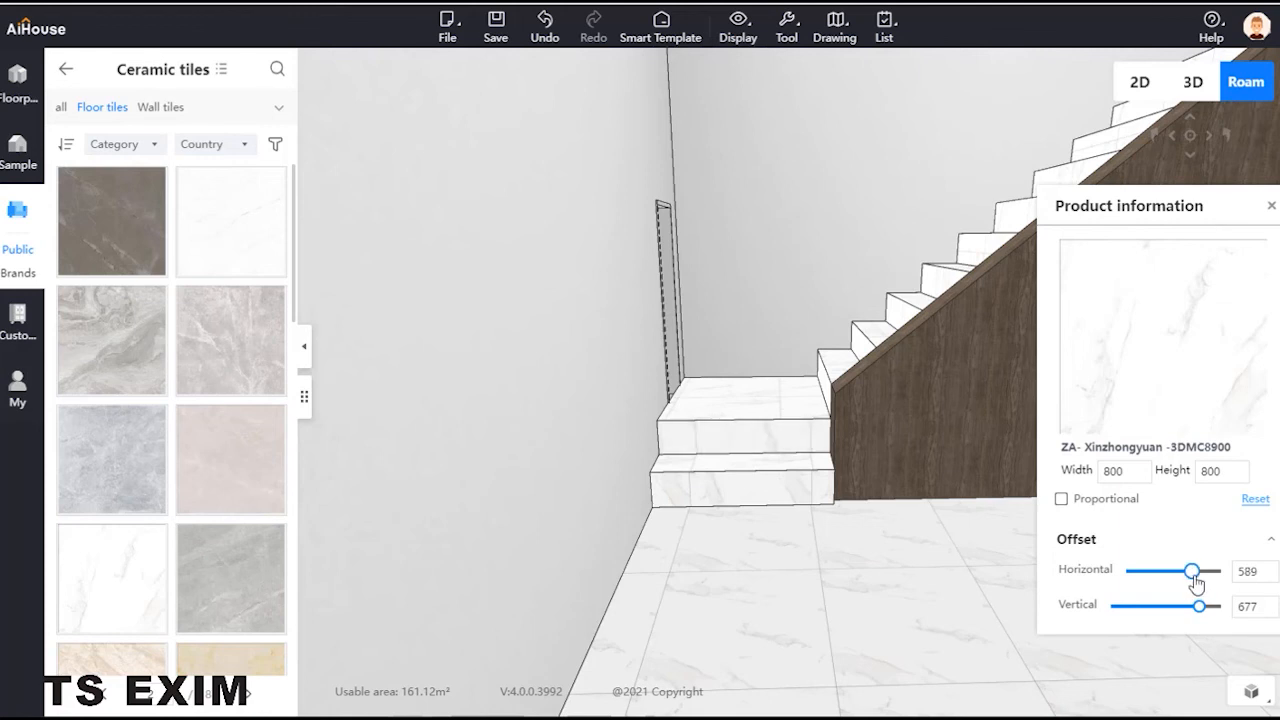
left_click(766, 399)
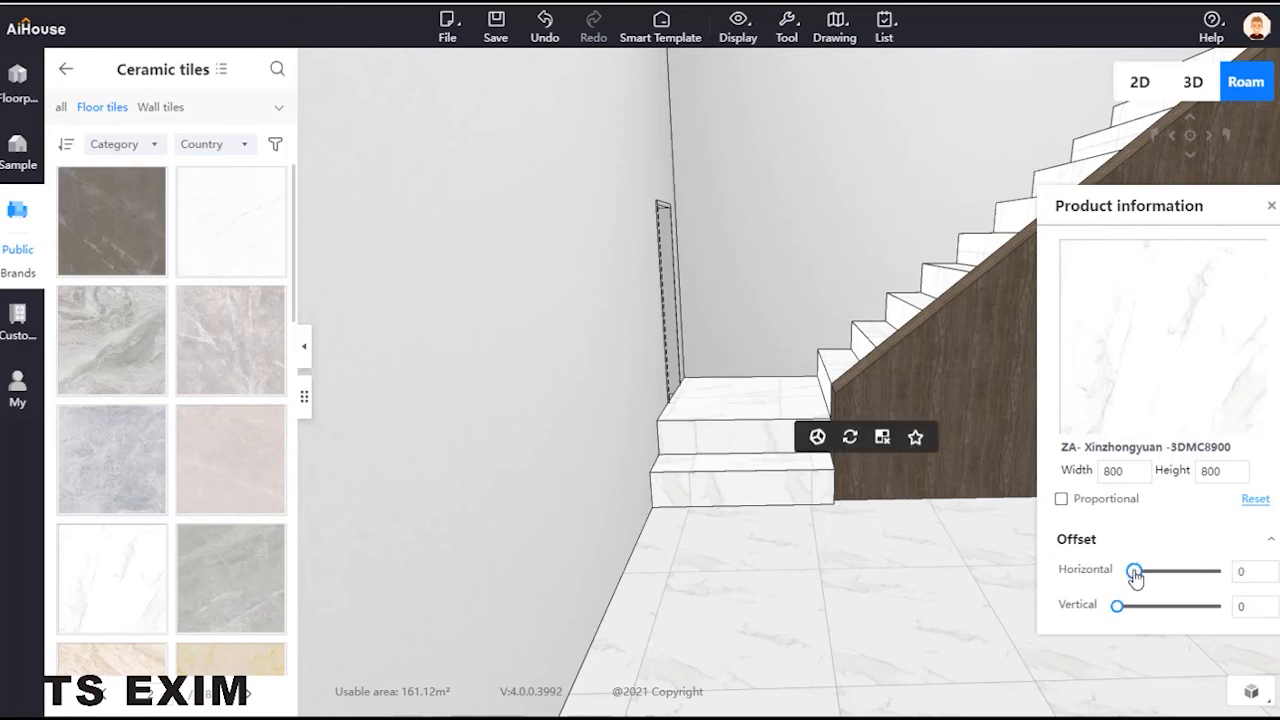
left_click_drag(1133, 571, 1174, 607)
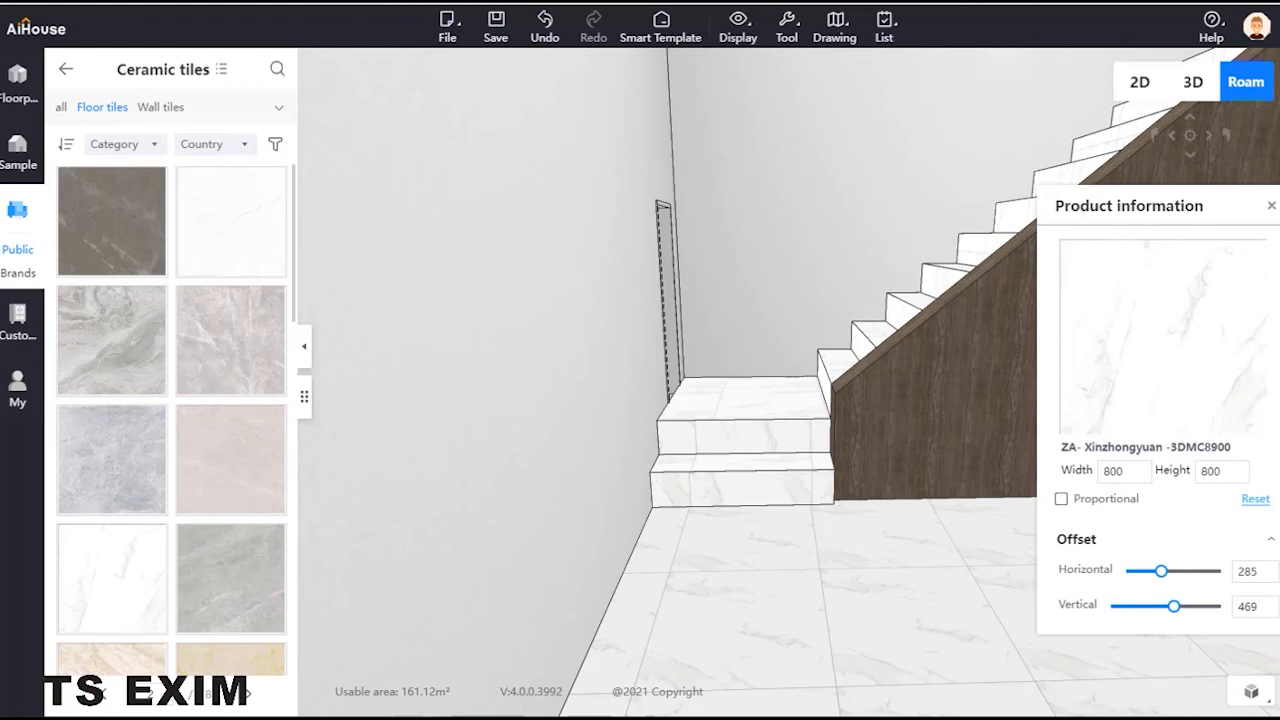
Step: Rotate the wood texture on the stair's side wall in successive turns, from vertical grain through horizontal to the opposite diagonal
scroll(958, 564, "down", 1)
left_click(958, 564)
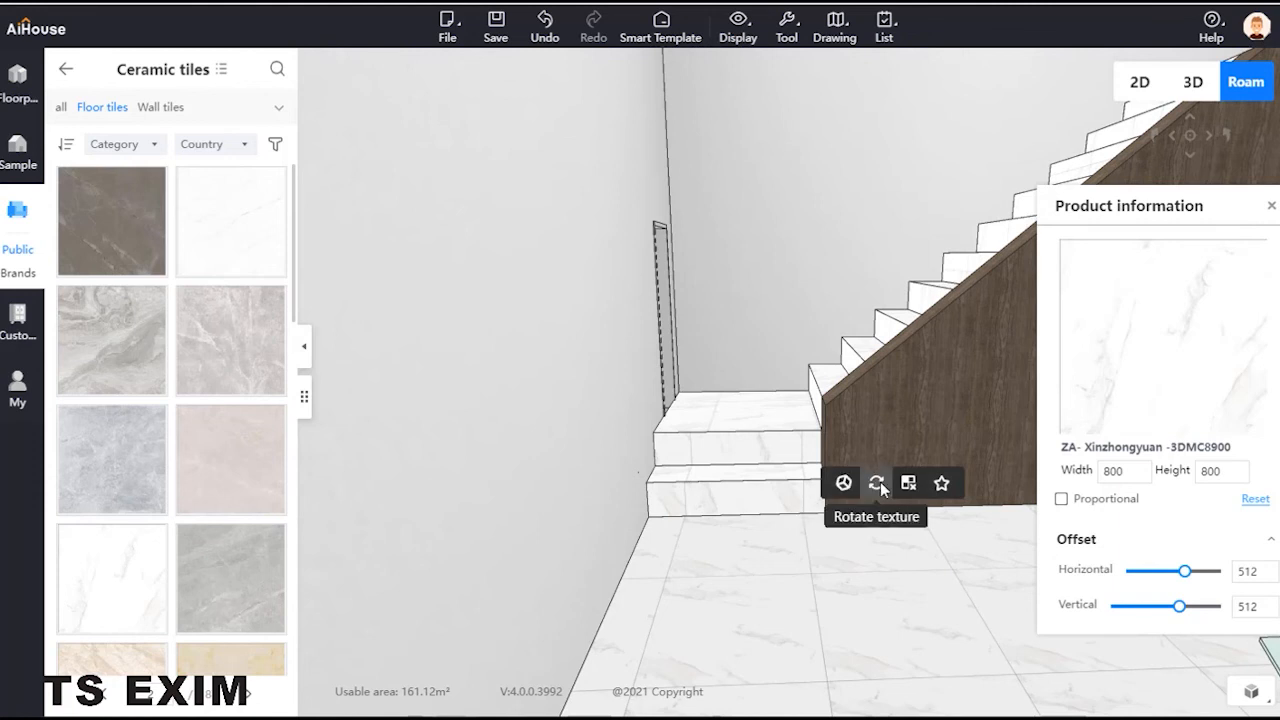
left_click_drag(963, 594, 837, 397)
left_click(930, 460)
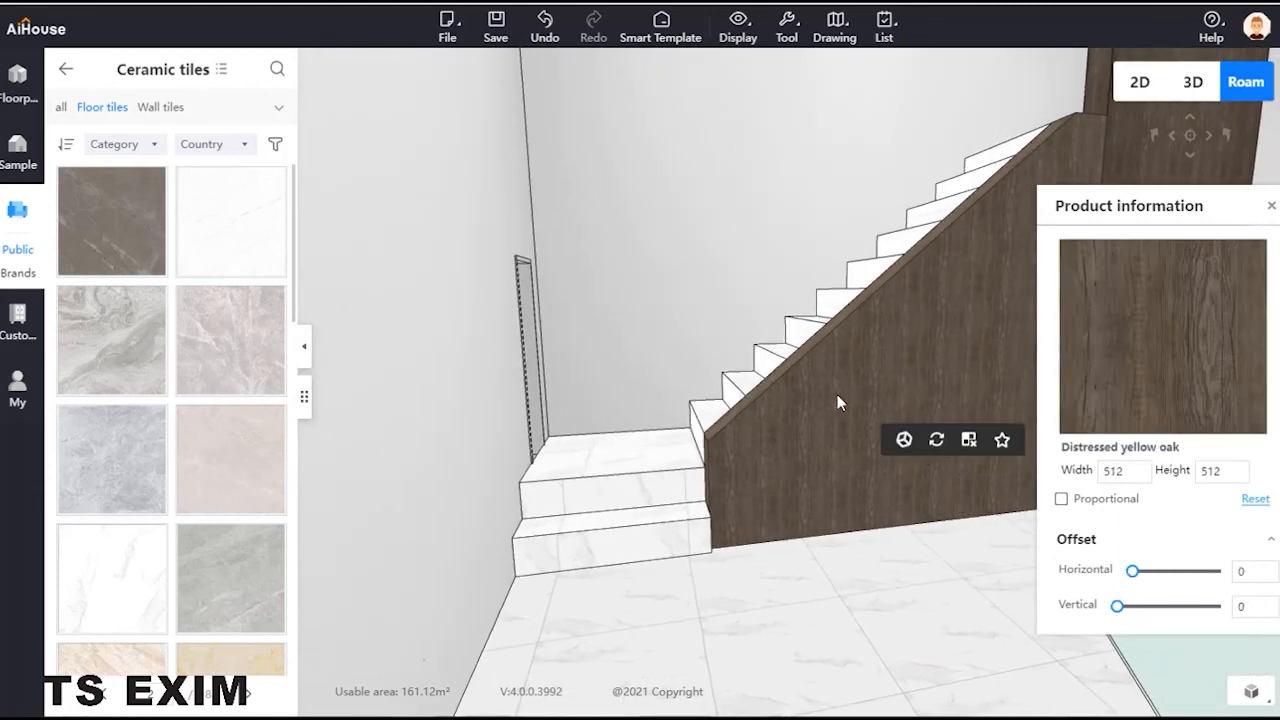
left_click(933, 440)
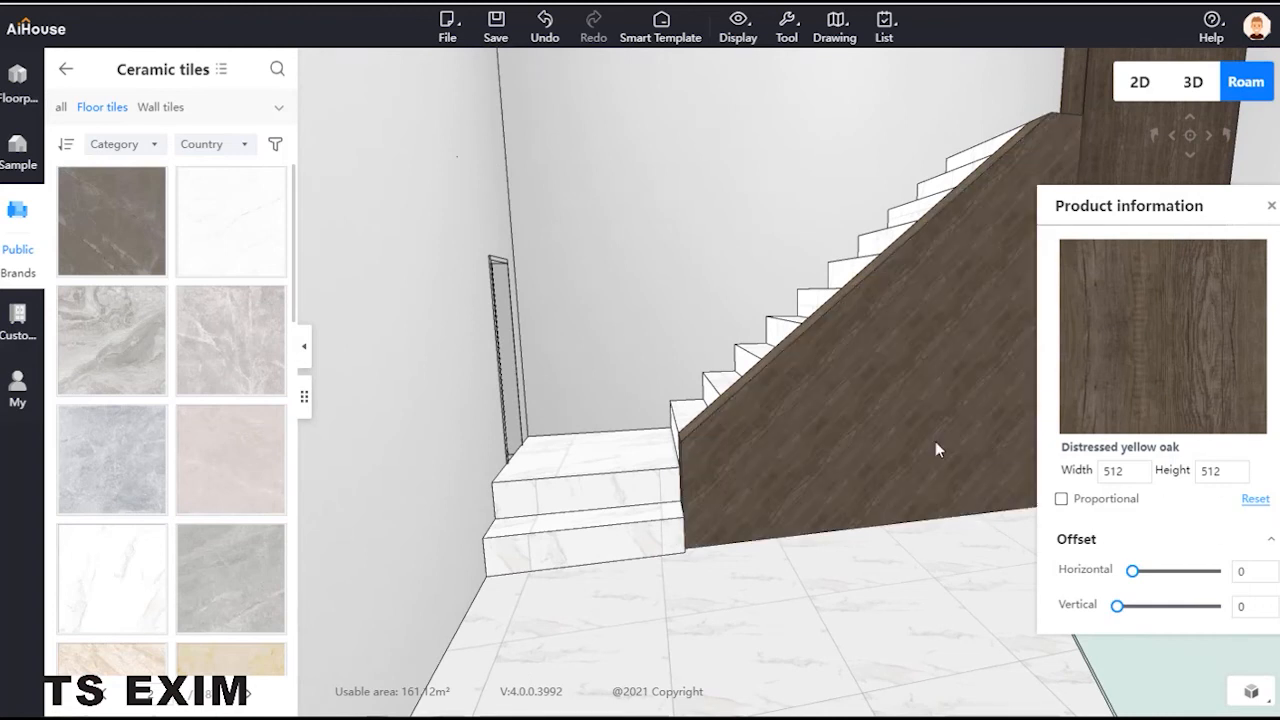
left_click(1020, 485)
left_click(810, 400)
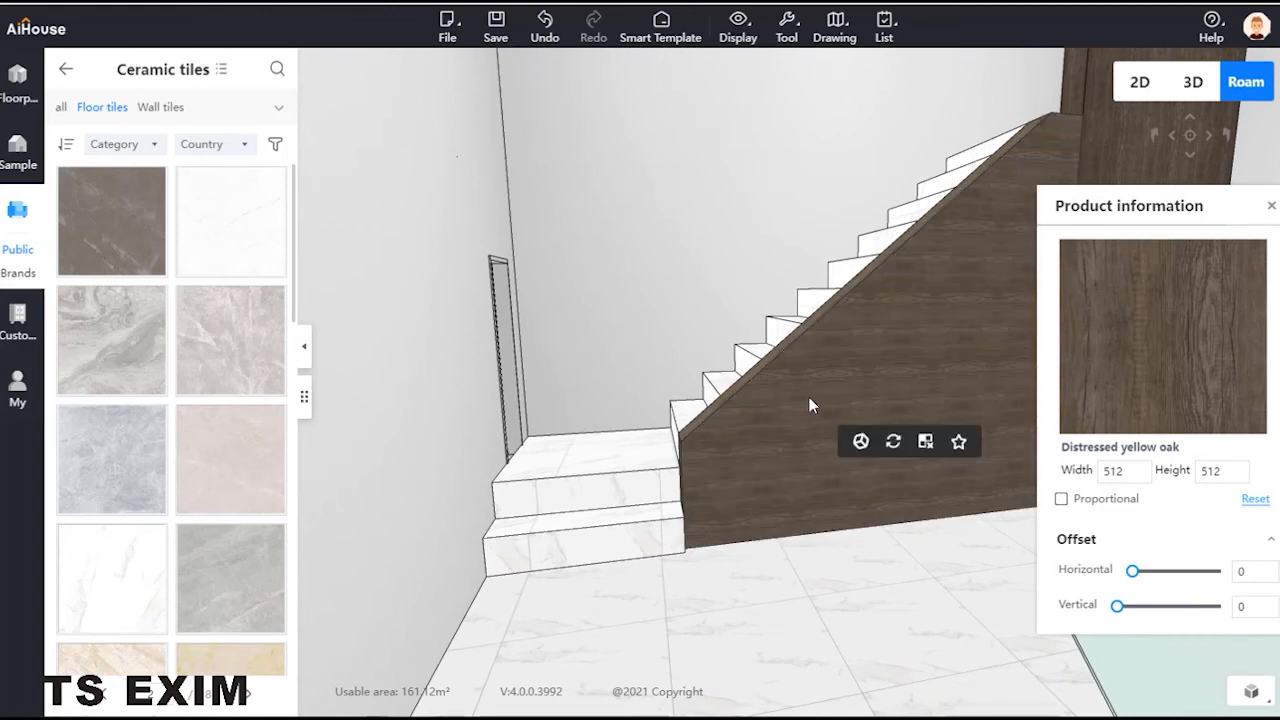
left_click(893, 441)
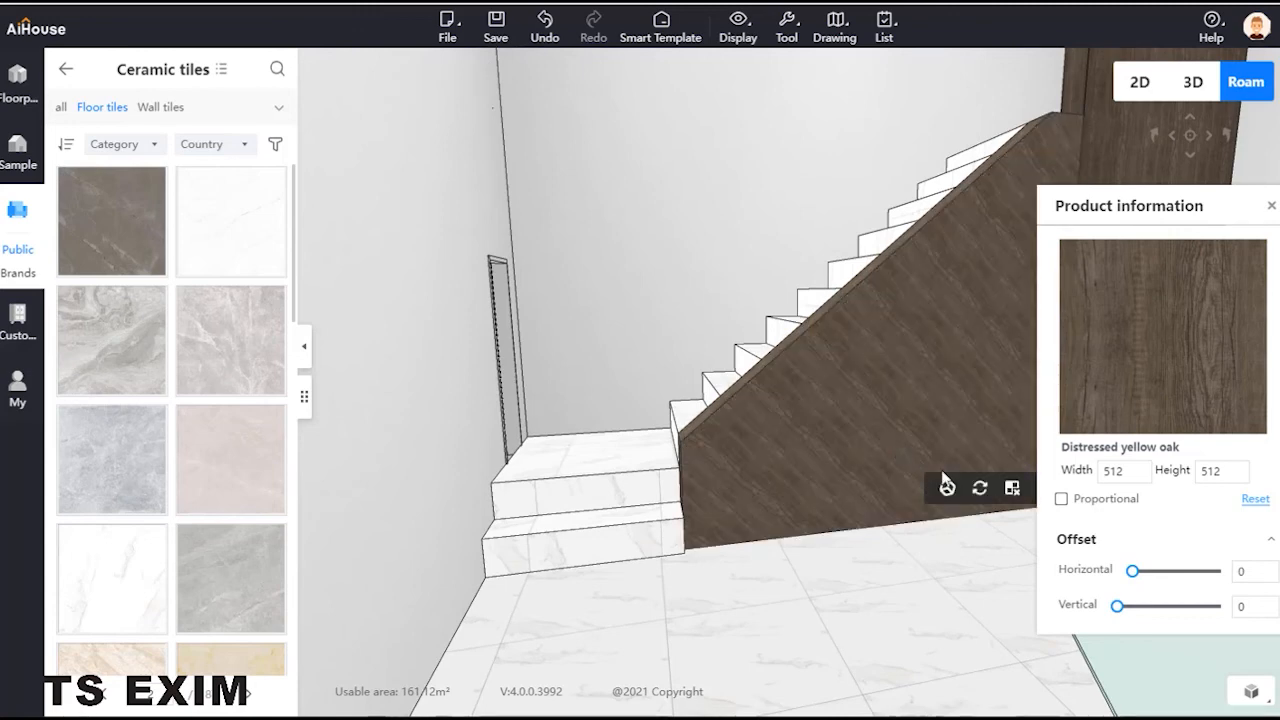
Step: Try removing the wood material from the large face of the stair's side wall
left_click(1011, 488)
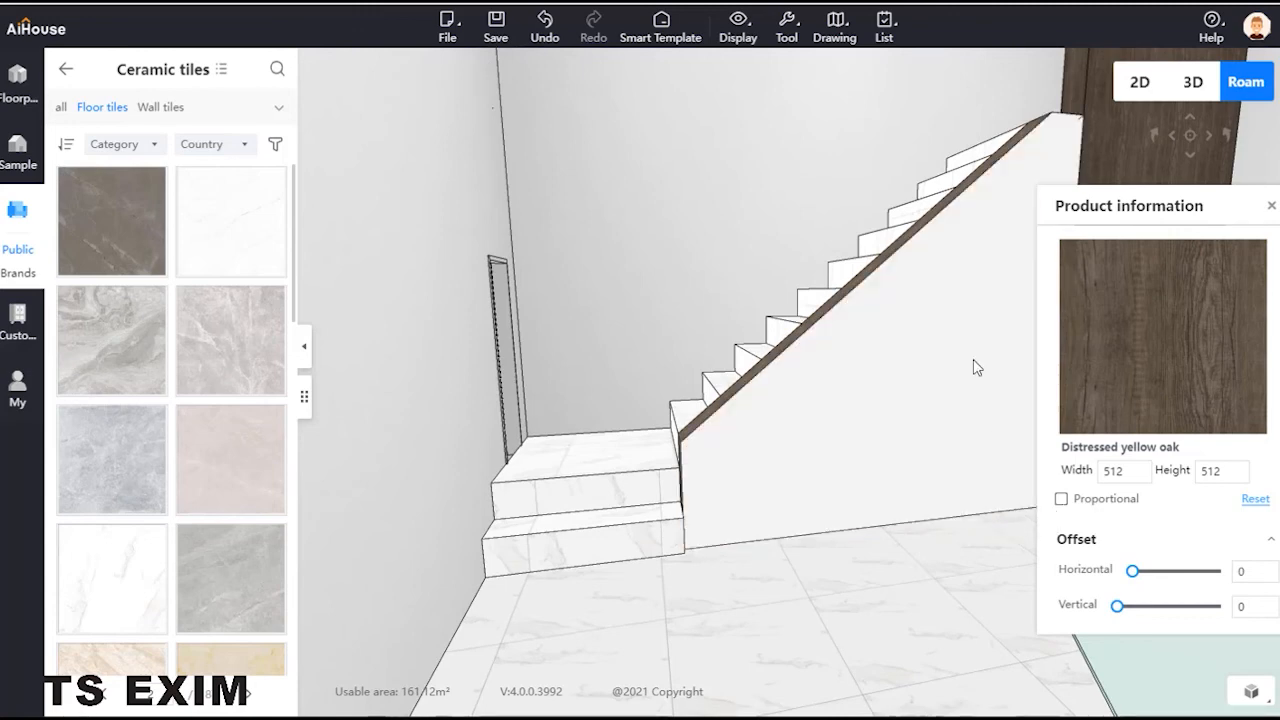
left_click_drag(823, 454, 975, 392)
left_click_drag(1090, 350, 702, 415)
Step: Rotate the side wall's Distressed yellow oak texture so its grain runs vertically, and close the material's product information
left_click(719, 401)
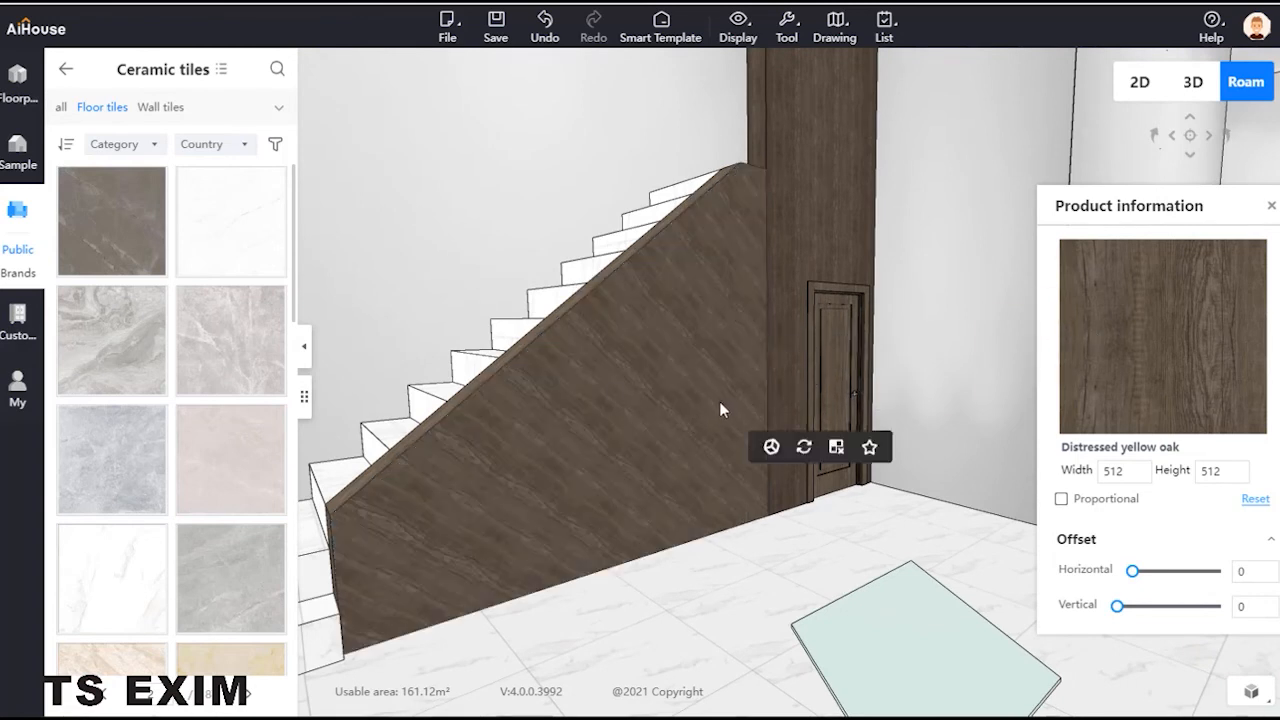
left_click(797, 450)
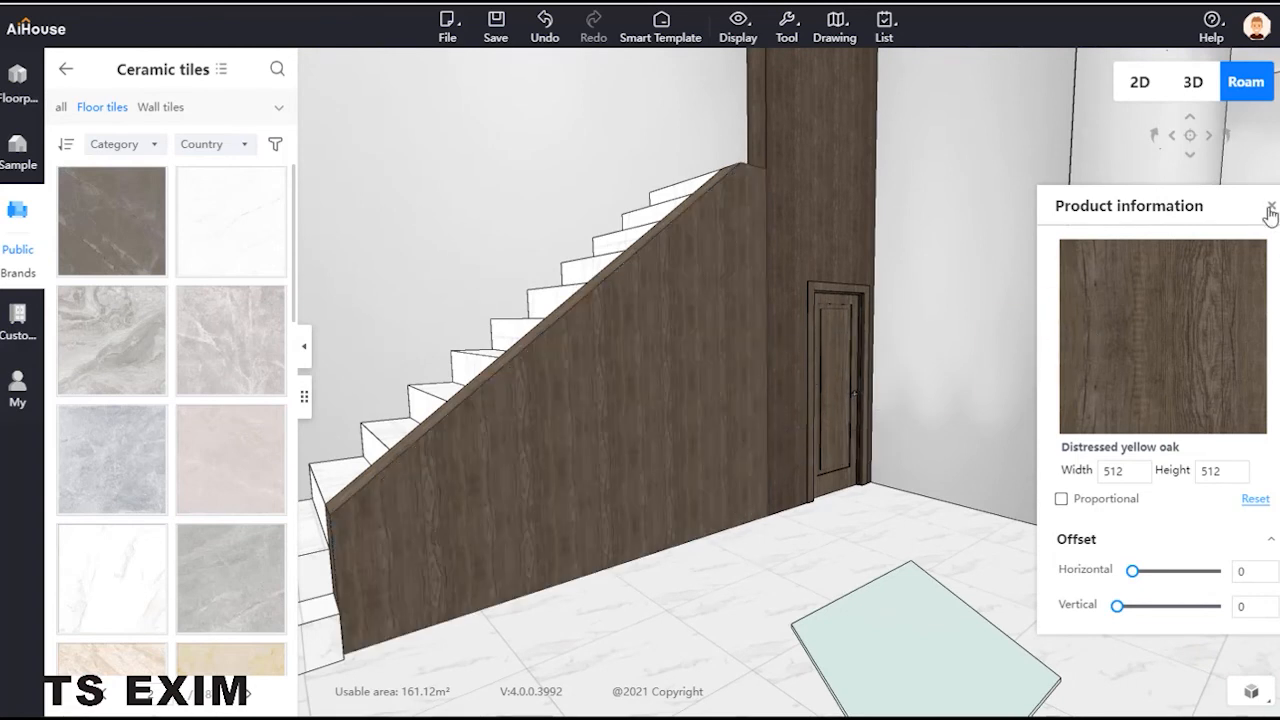
left_click(706, 370)
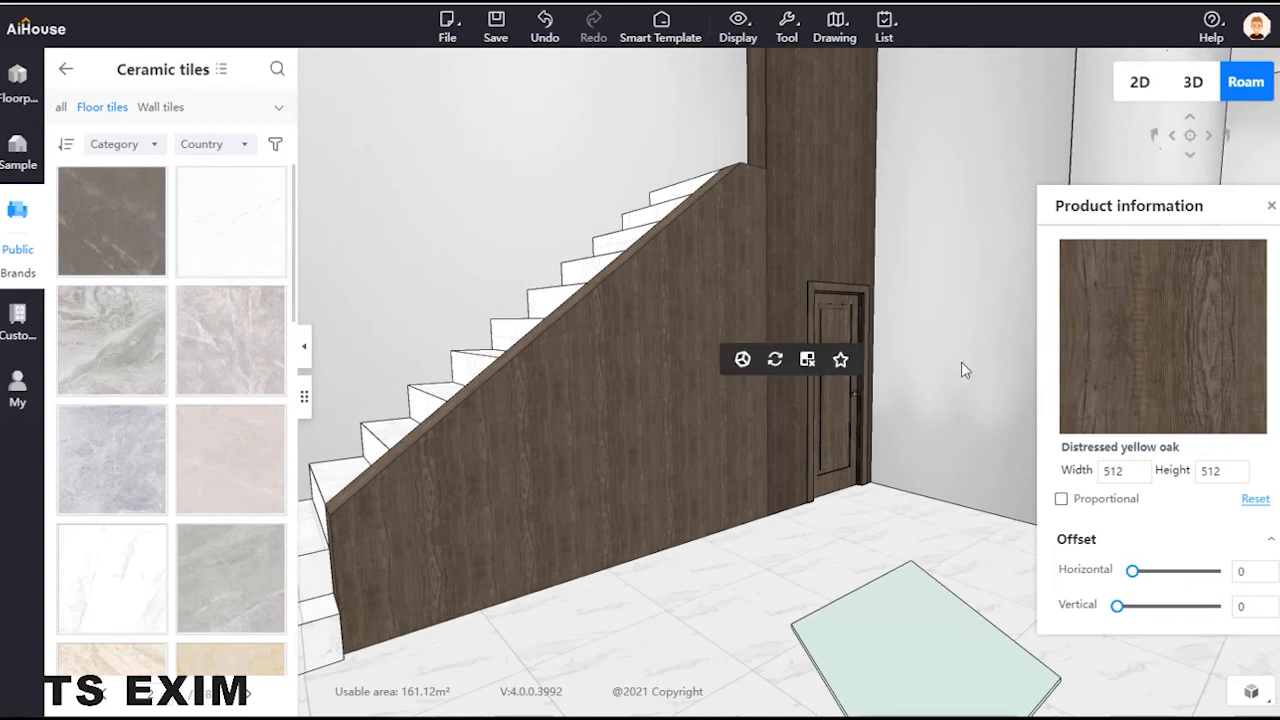
left_click(1271, 206)
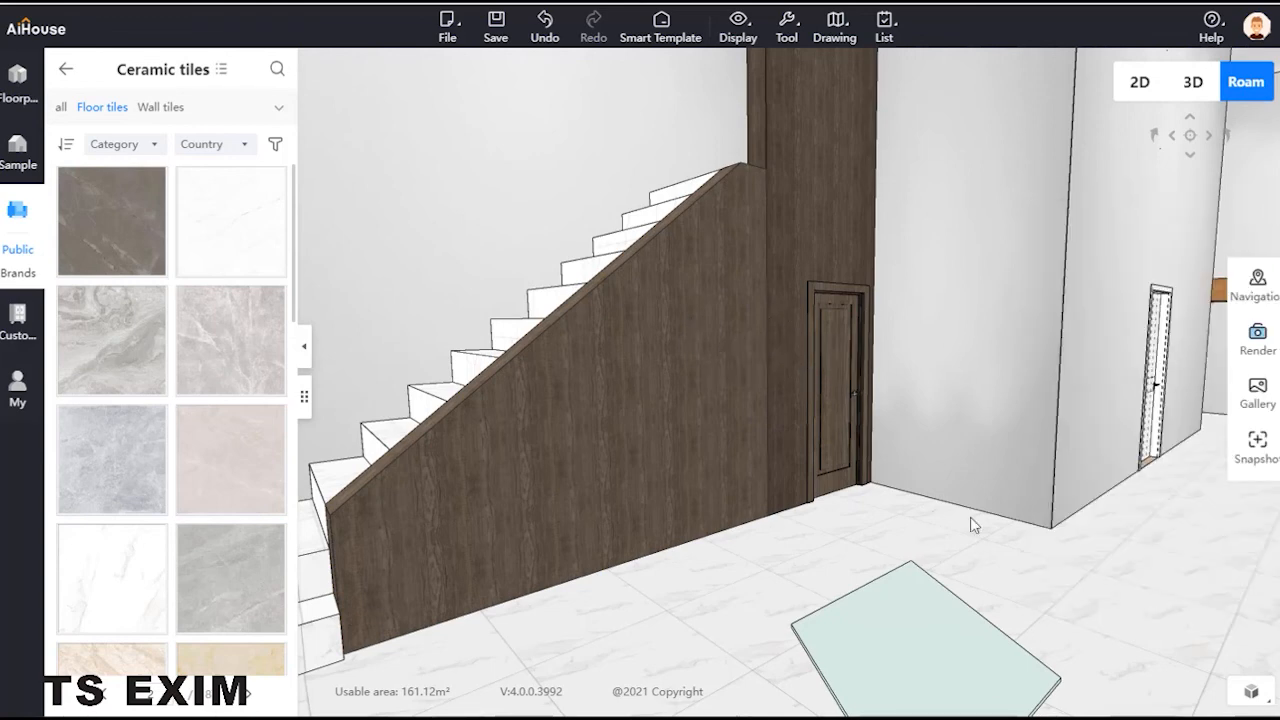
Step: Select the glass board lying on the floor beside the staircase and open it for editing in the custom cabinet design environment
left_click_drag(971, 518, 1020, 474)
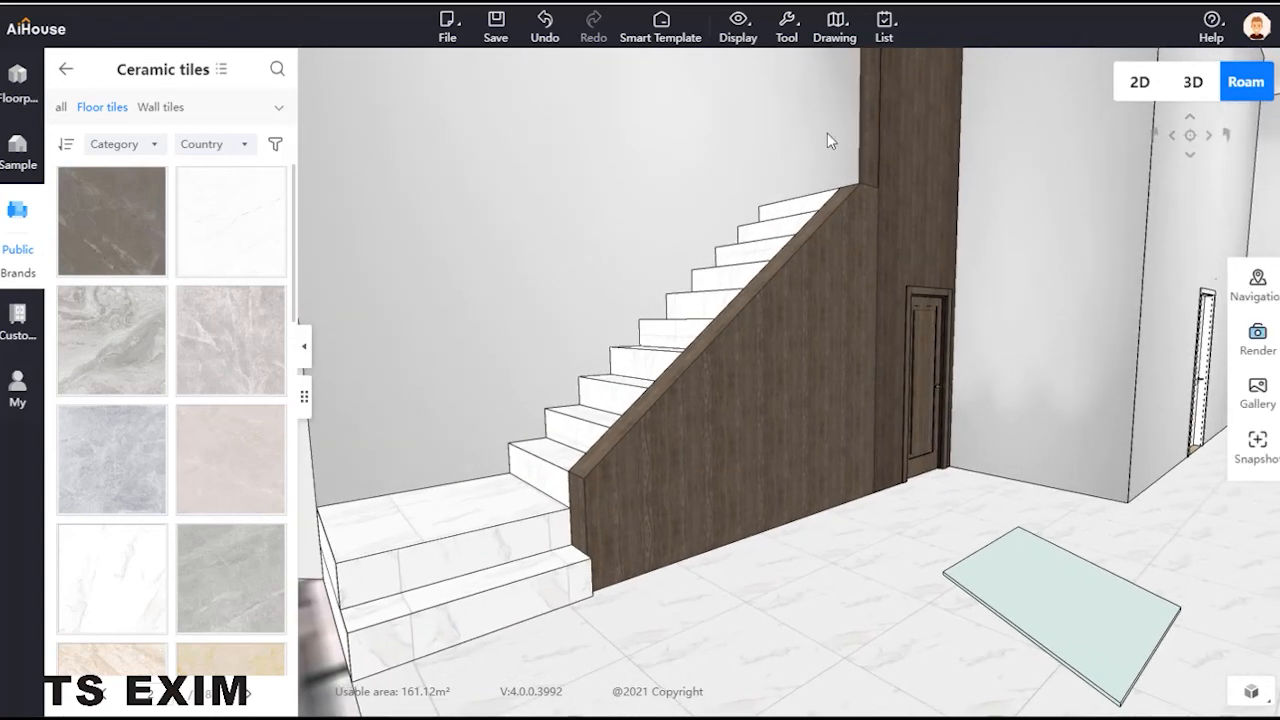
left_click(1037, 580)
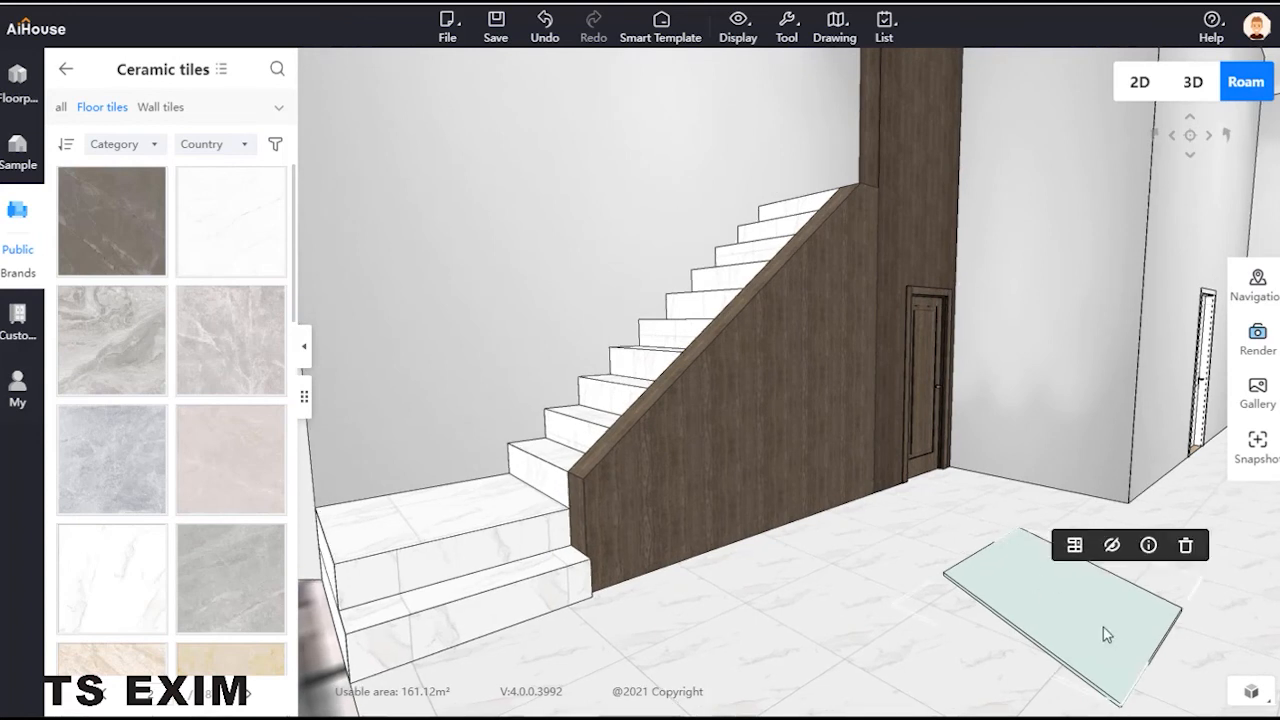
left_click(1074, 546)
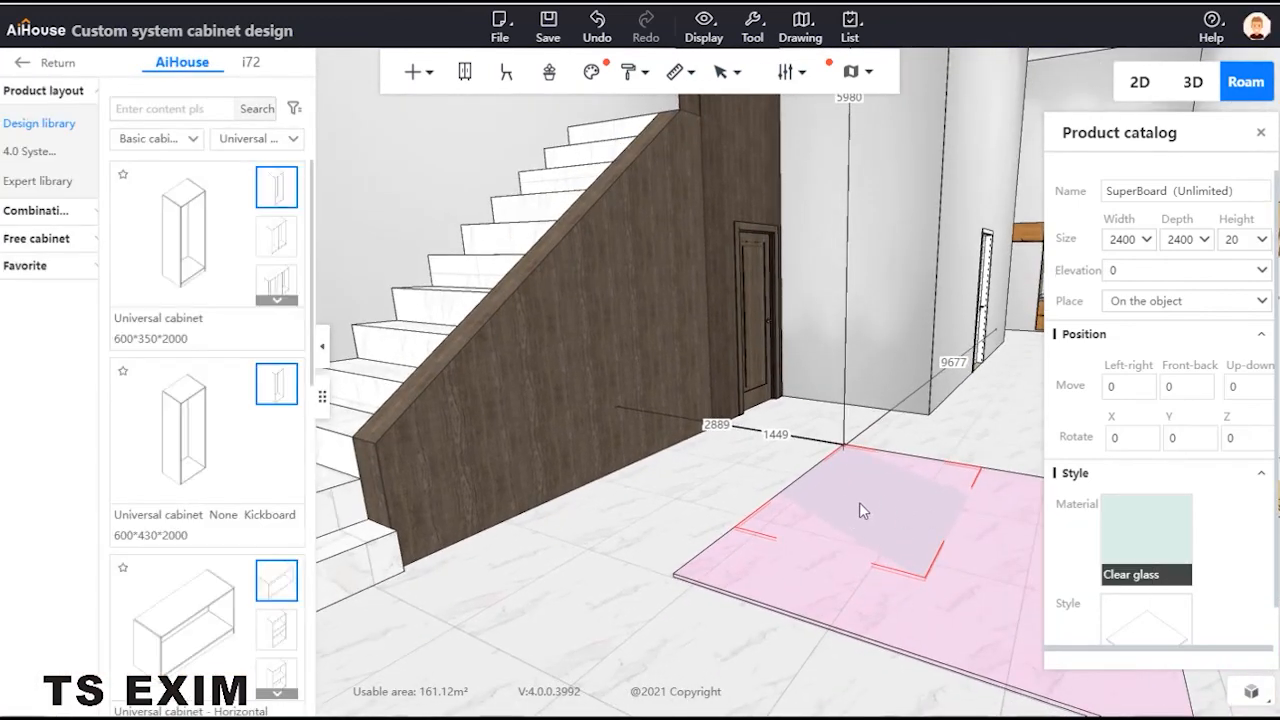
left_click(1264, 133)
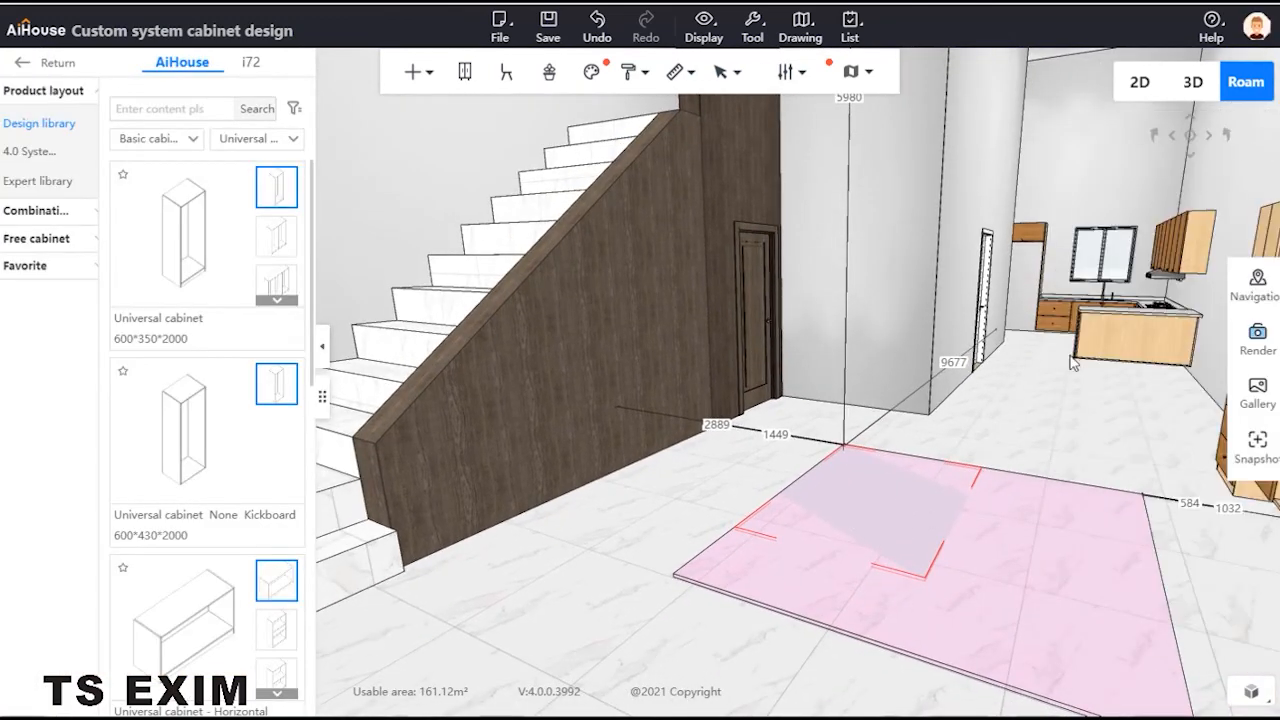
Step: Stand the glass board upright, parallel to the stair's side wall, by rotating it to X 90 and Z -90
left_click(886, 522)
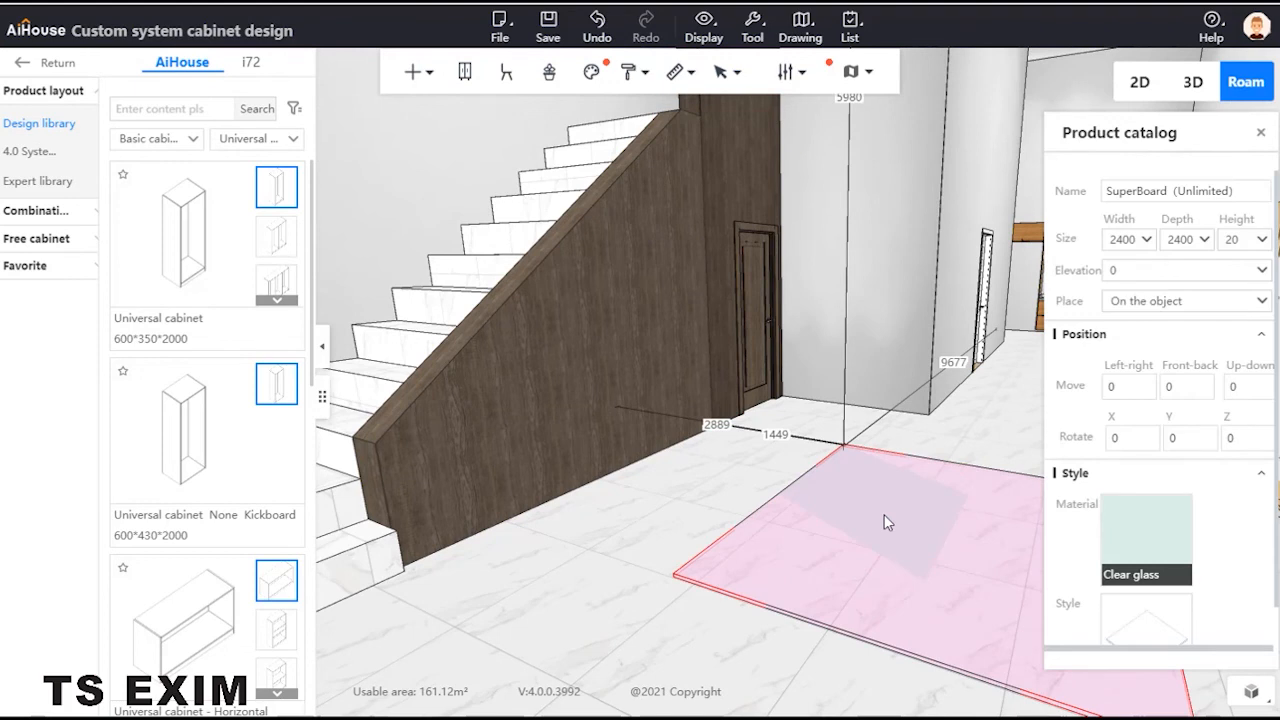
key("c")
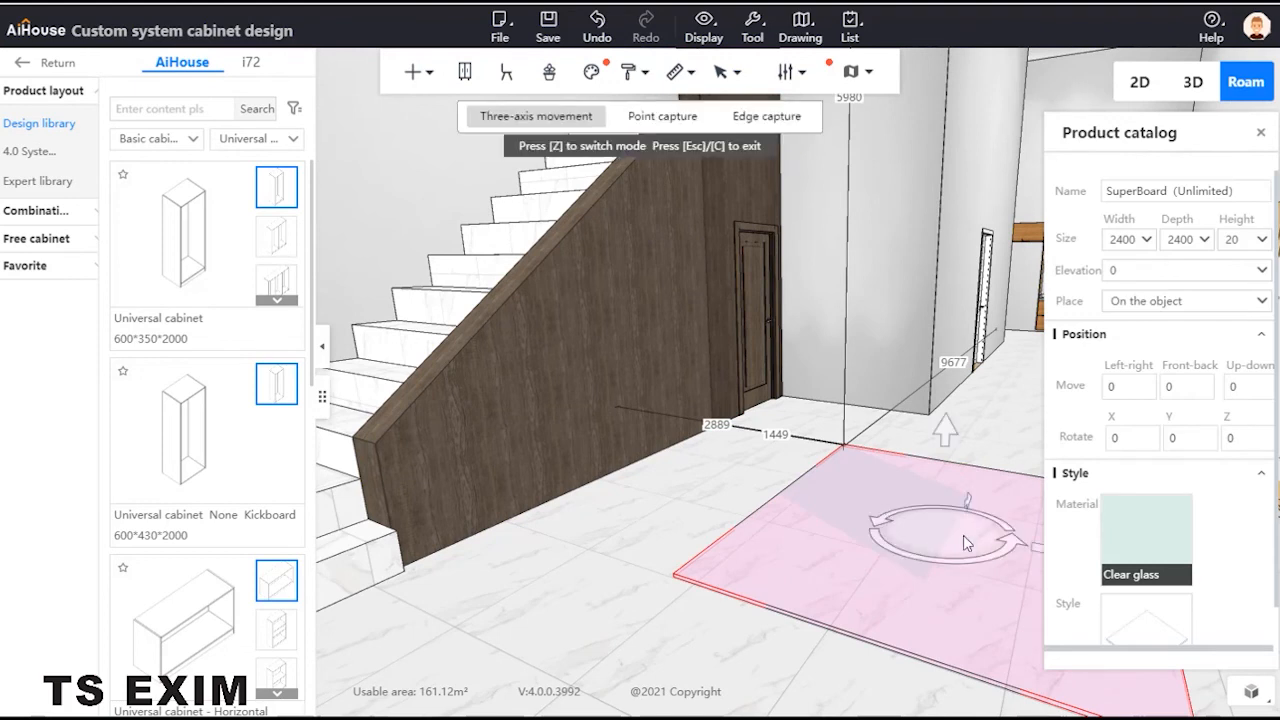
key("z")
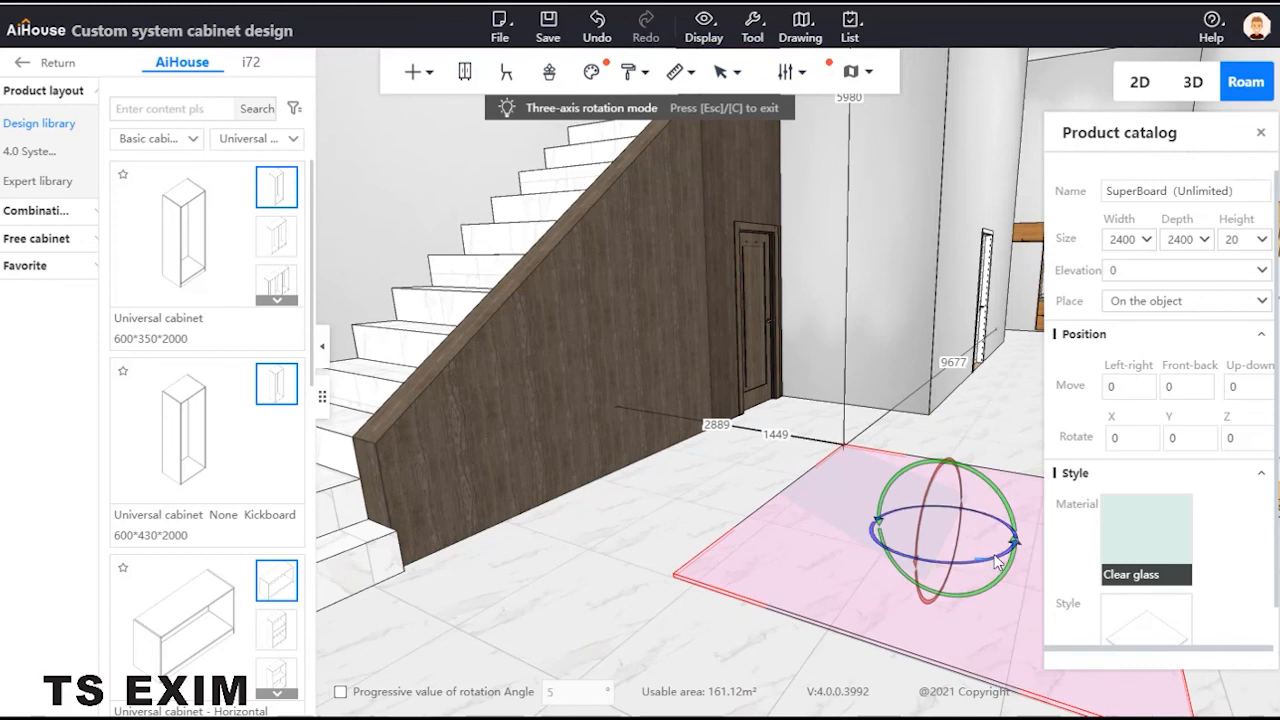
left_click_drag(996, 562, 986, 565)
left_click_drag(913, 525, 1001, 544)
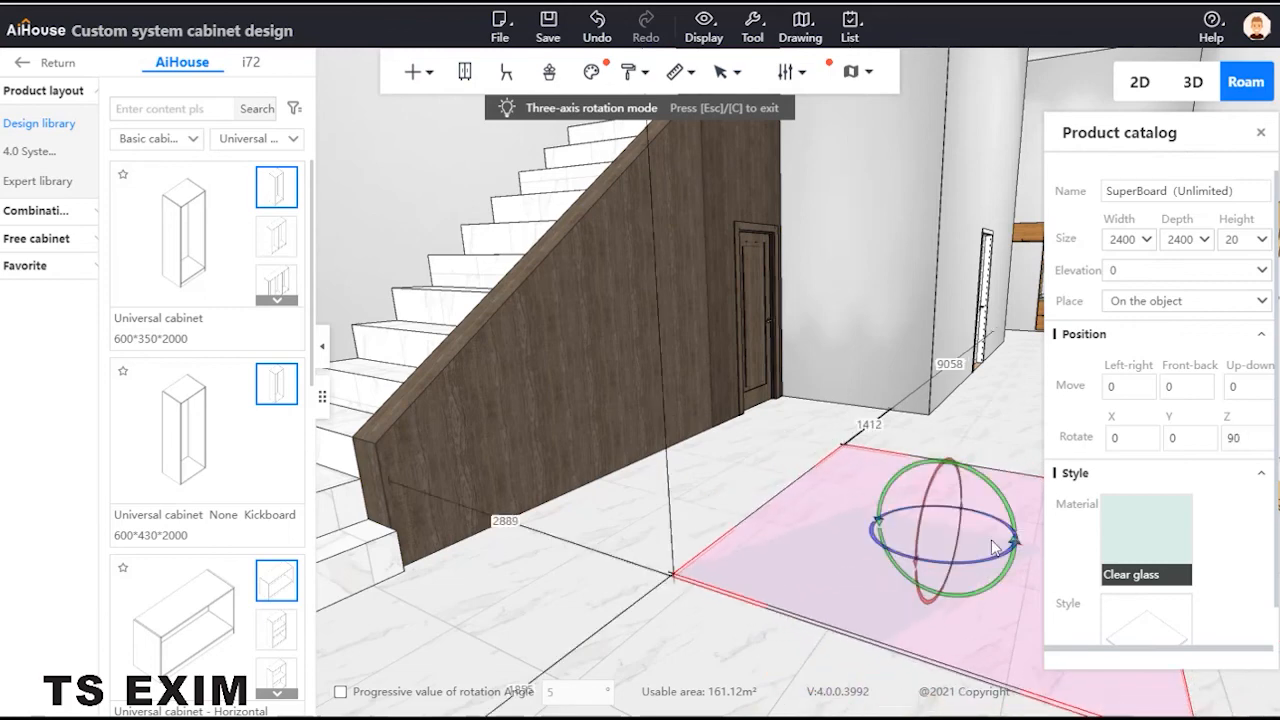
left_click_drag(738, 632, 612, 583)
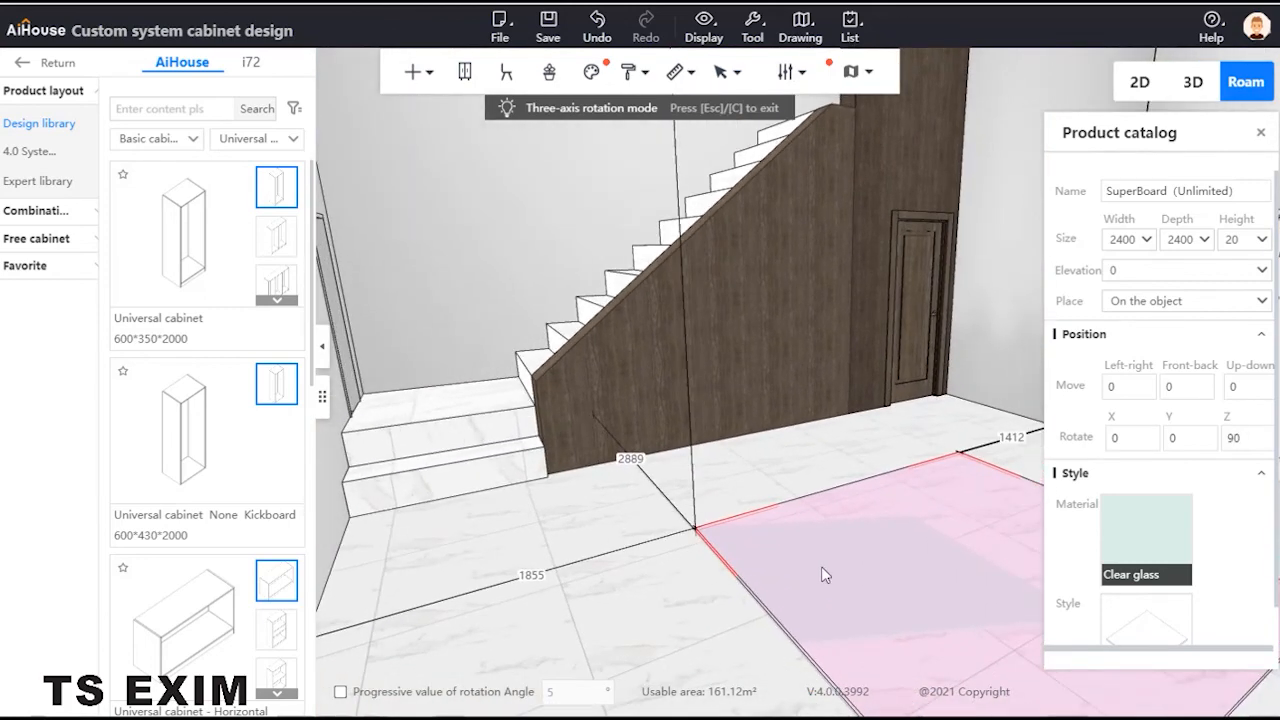
left_click_drag(987, 507, 978, 538)
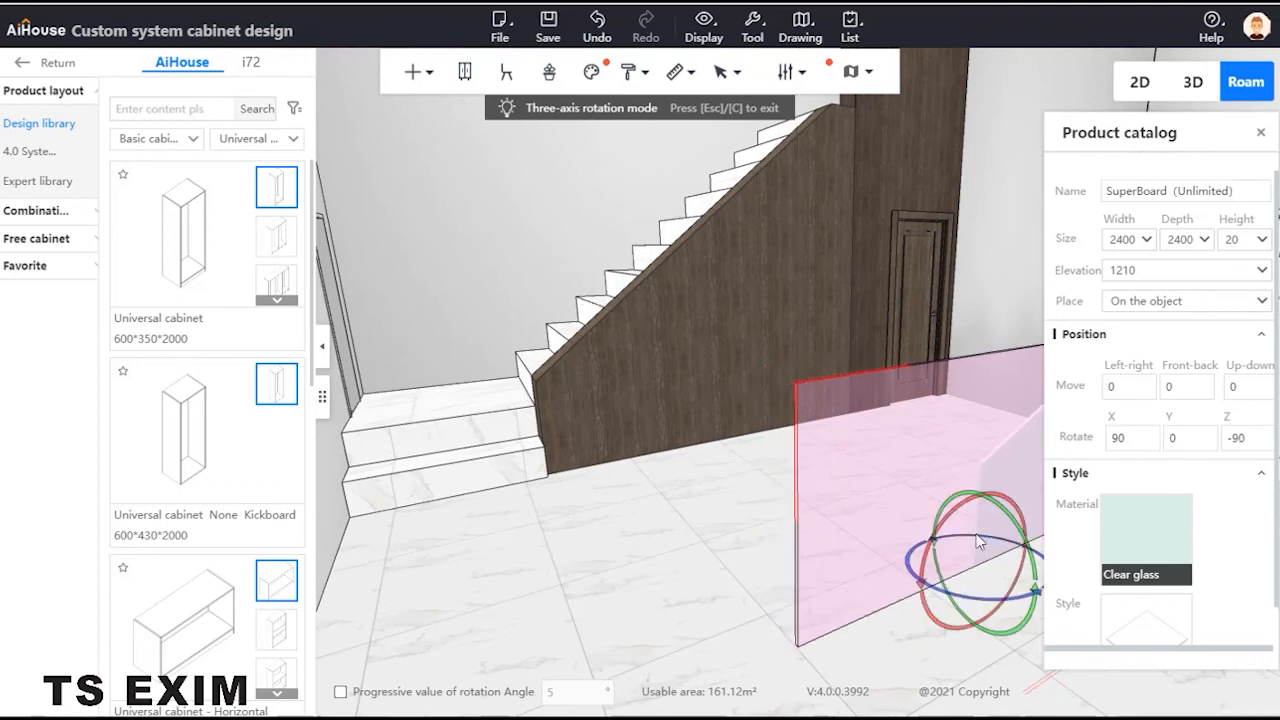
right_click_drag(895, 439, 908, 514)
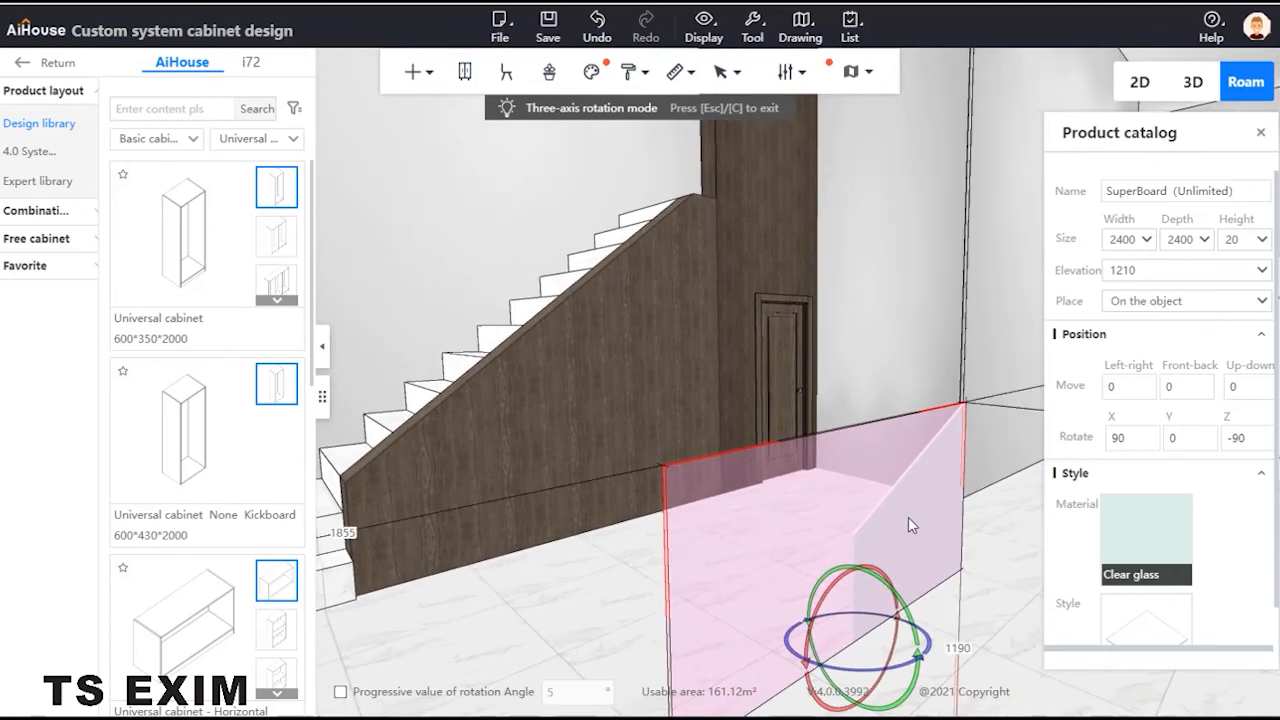
Step: Move the upright glass board across the floor to the side wall and along it to the lower end of the stairs
key("z")
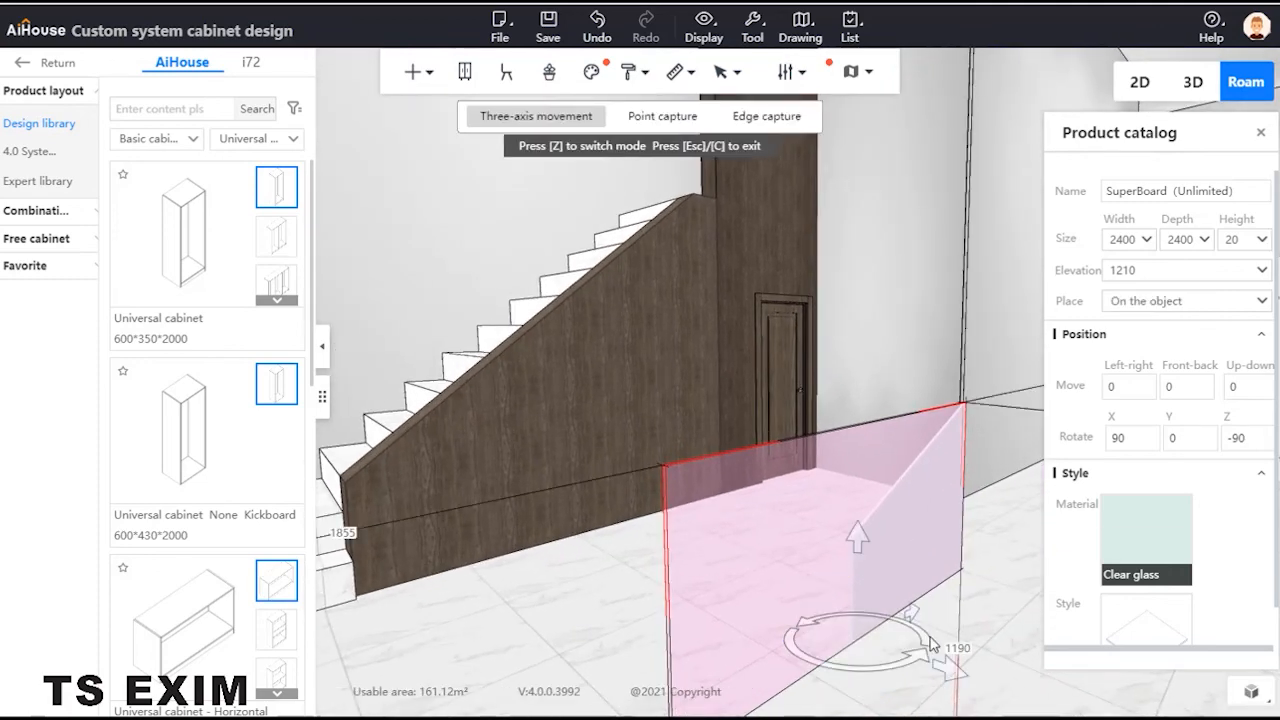
left_click_drag(954, 670, 703, 589)
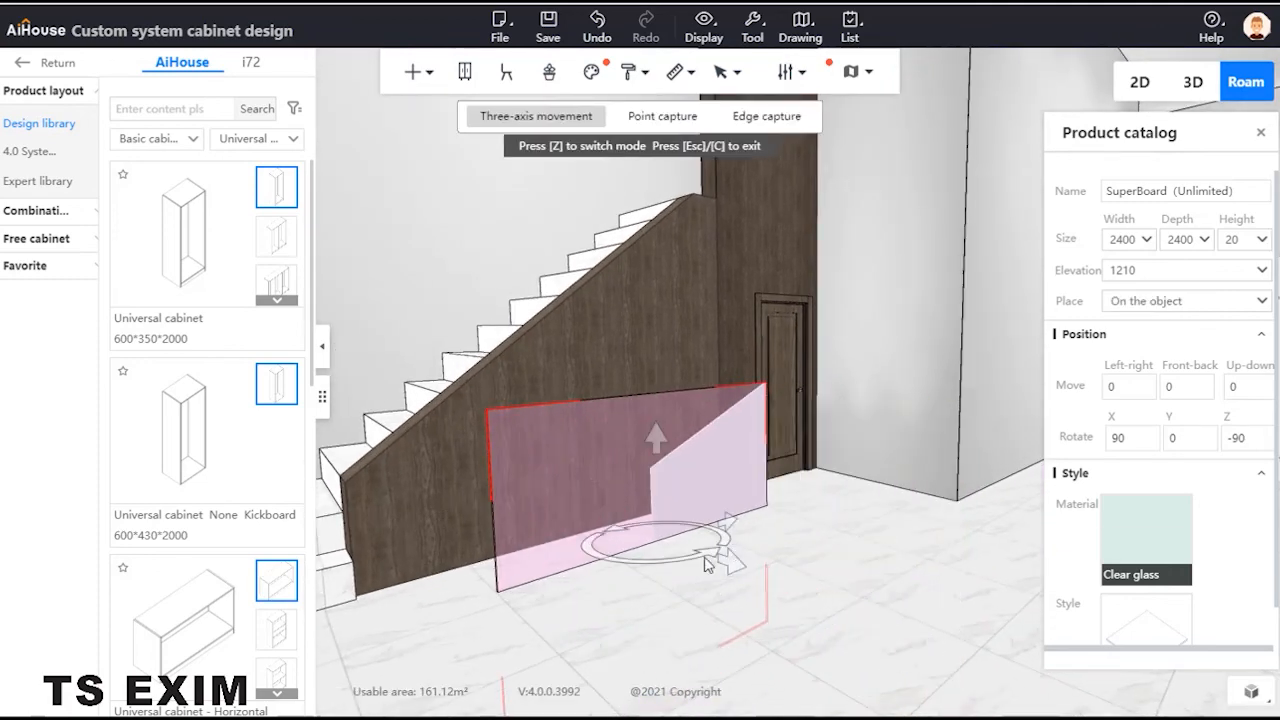
right_click_drag(688, 590, 731, 578)
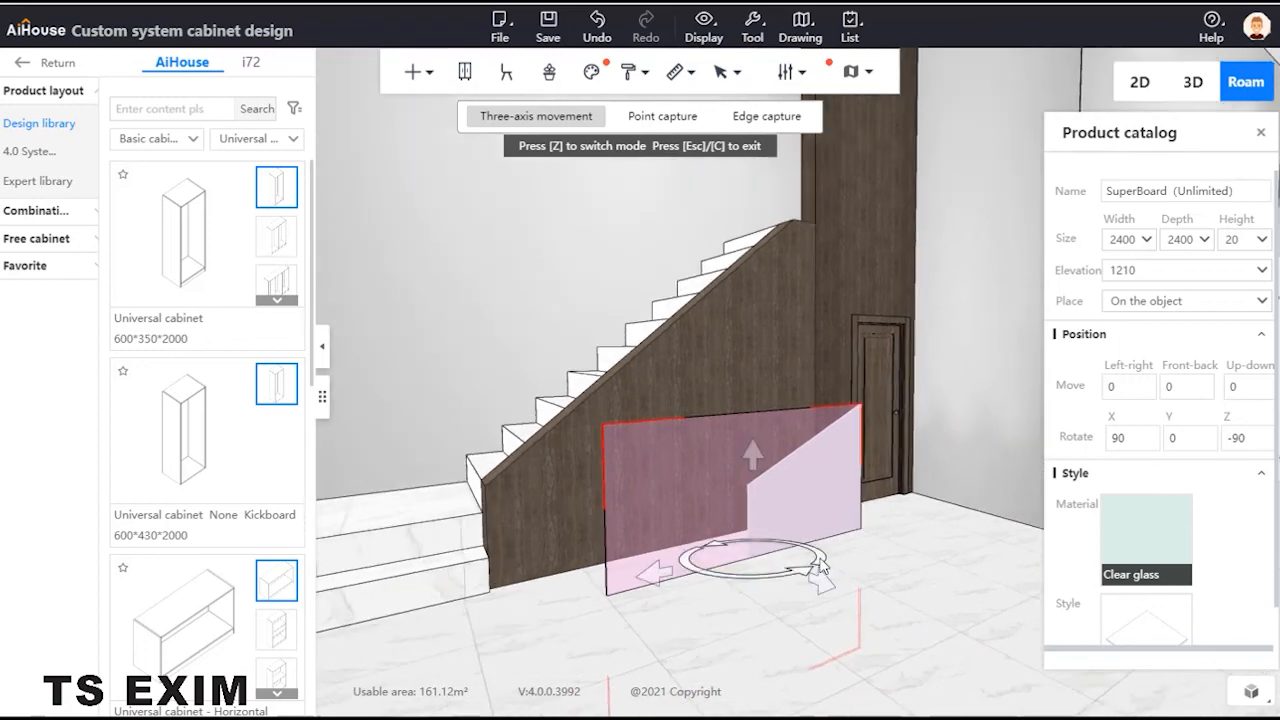
left_click_drag(668, 580, 346, 608)
left_click_drag(559, 643, 534, 600)
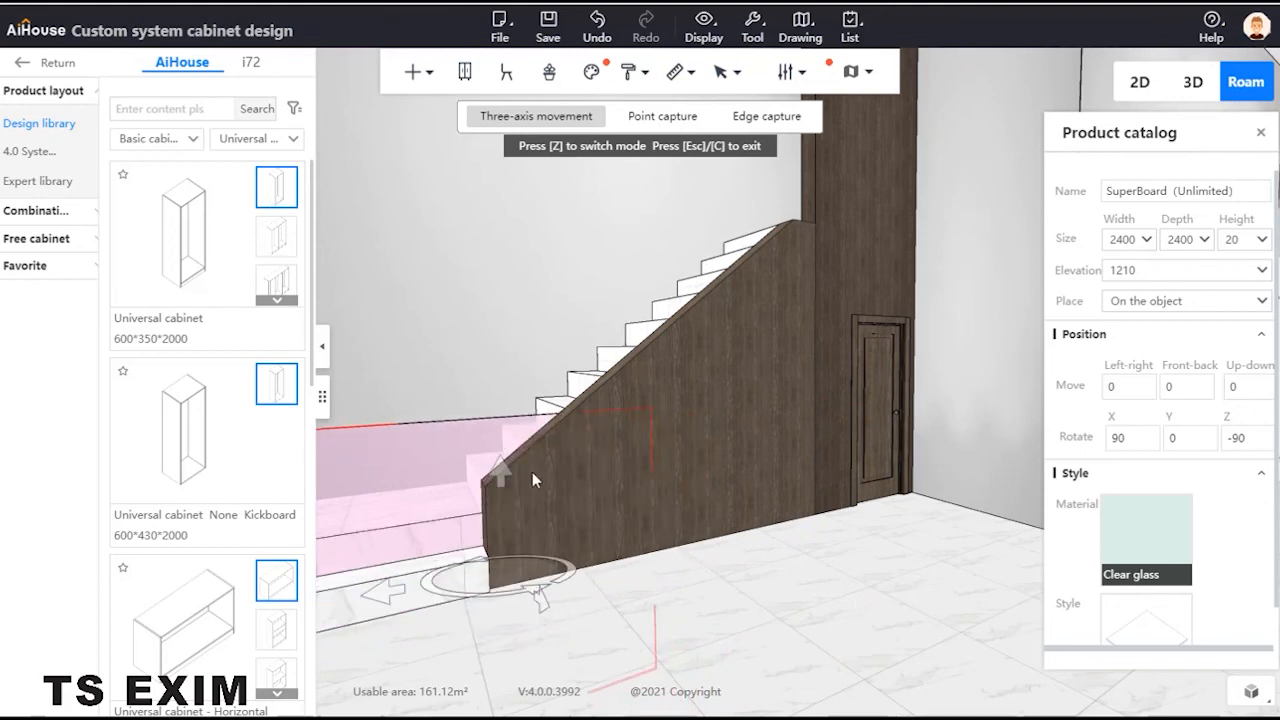
Step: Raise the glass board to elevation 2066.5 and shift it to line up with the lower end of the side wall
left_click_drag(507, 476, 485, 378)
right_click_drag(730, 575, 886, 680)
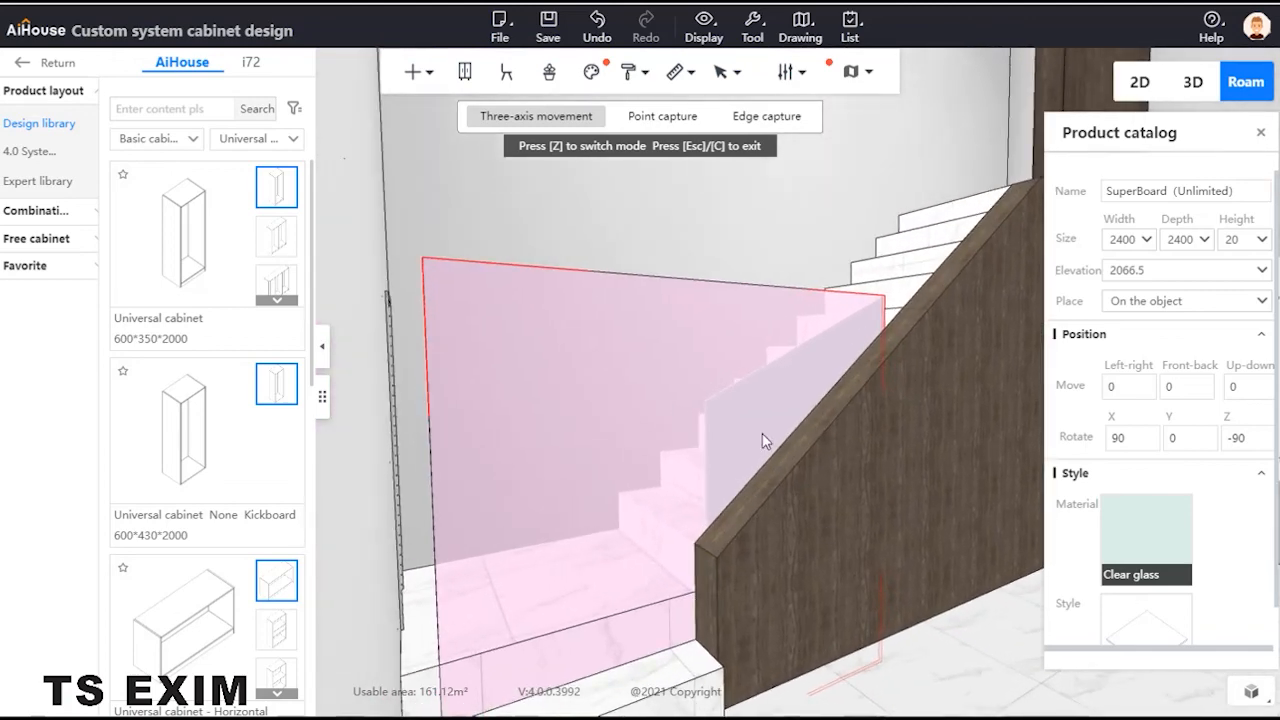
left_click_drag(778, 541, 795, 550)
left_click_drag(645, 544, 622, 553)
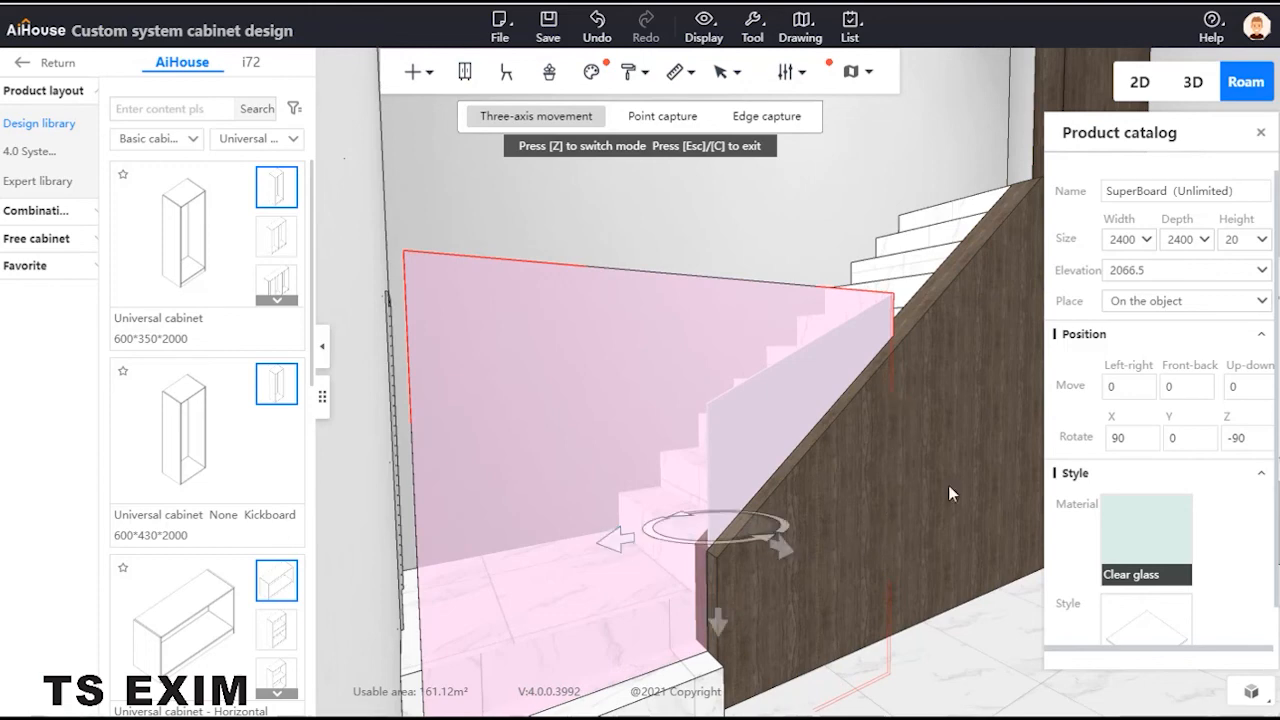
left_click_drag(958, 609, 793, 435)
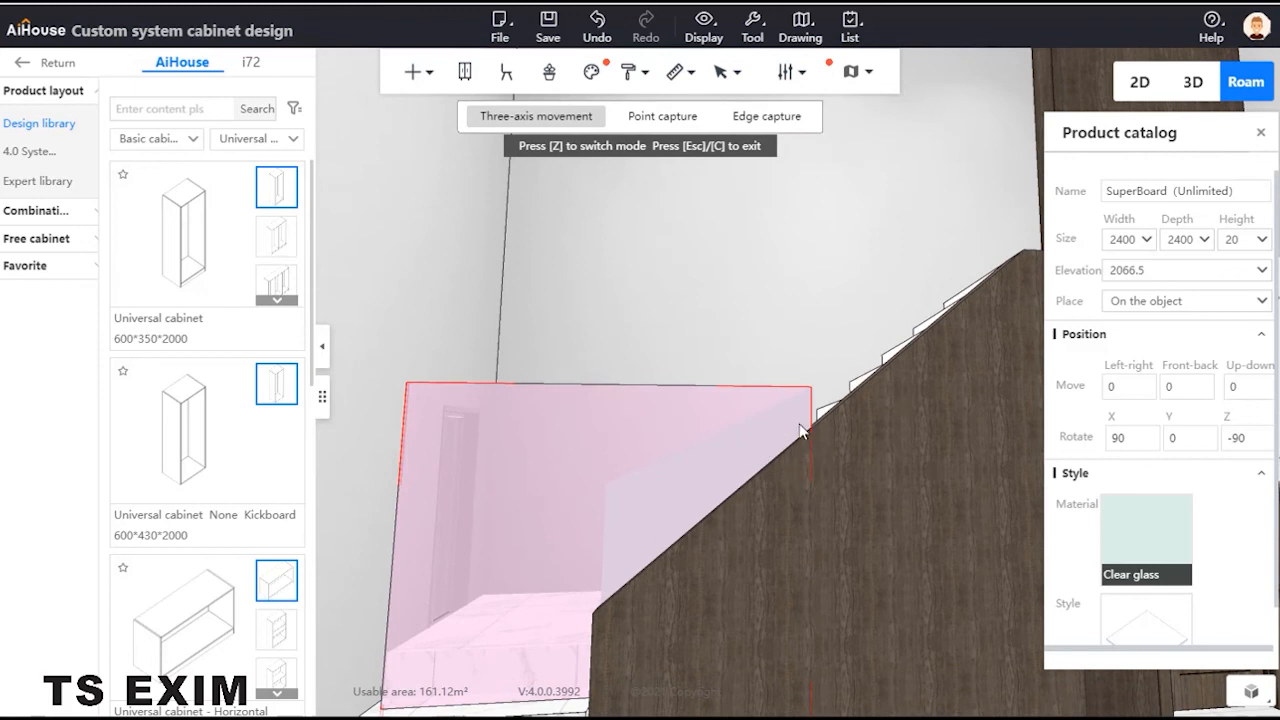
Step: Raise the glass board to elevation 2477.7 so that more glass stands above the side wall's sloped edge
left_click(793, 428)
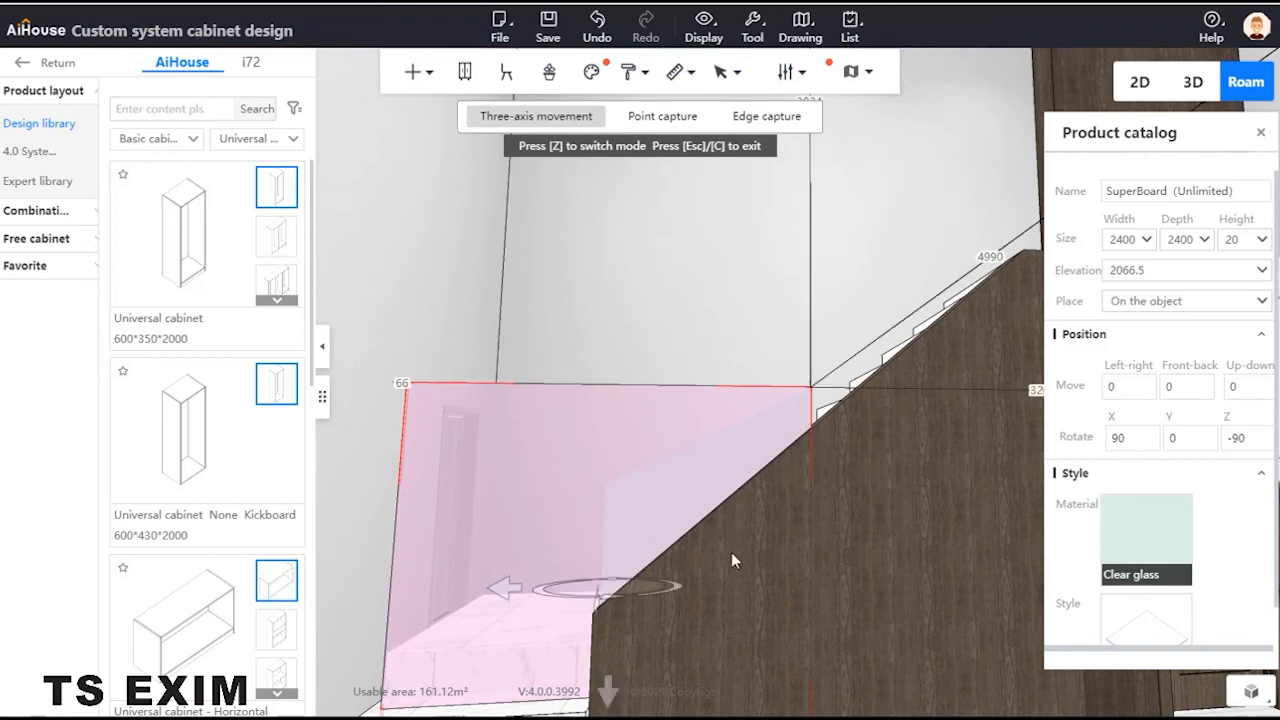
left_click_drag(617, 673, 621, 648)
left_click_drag(621, 641, 622, 614)
right_click_drag(627, 592, 681, 574)
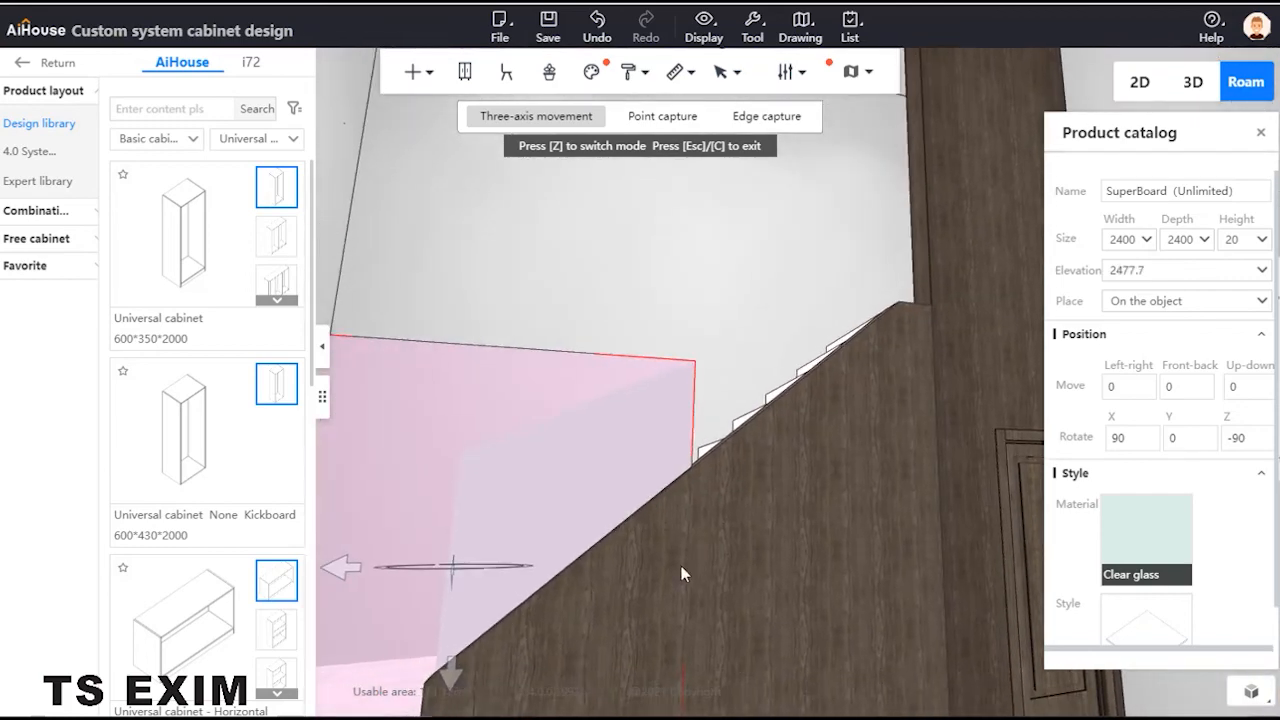
mouse_move(590, 601)
right_mouse_down()
mouse_move(574, 637)
mouse_move(578, 598)
right_mouse_up()
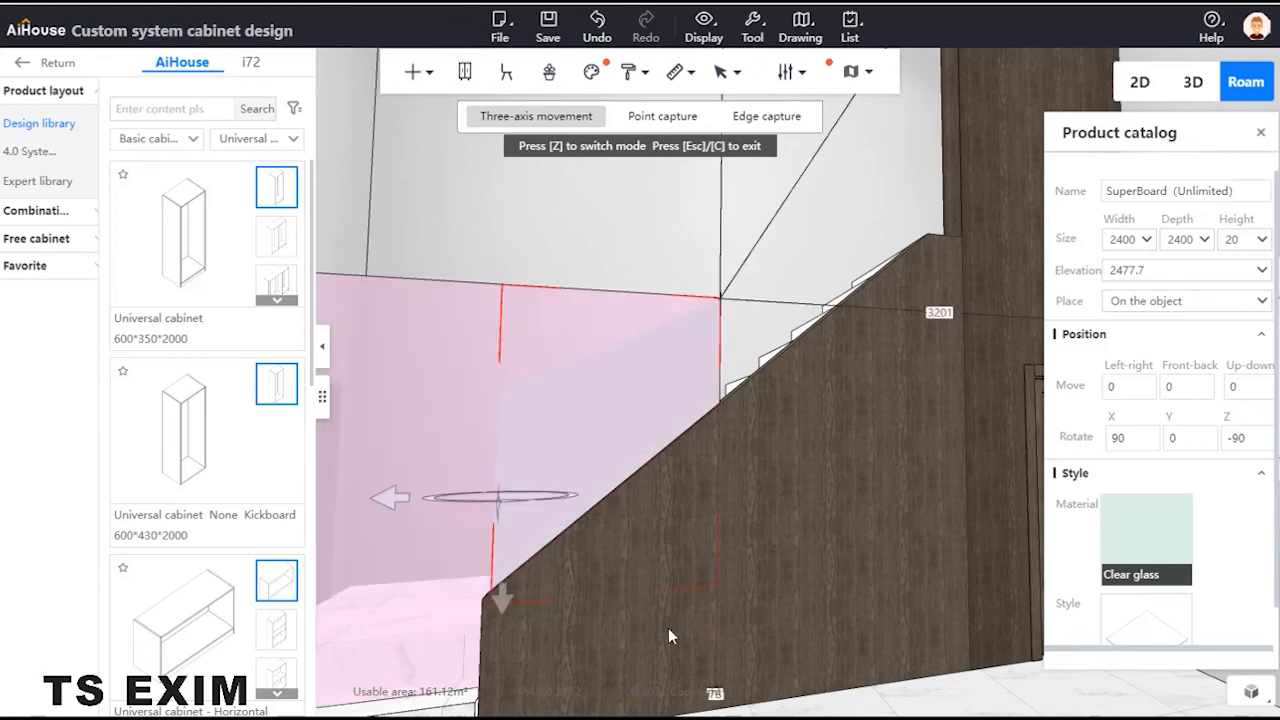
Step: Duplicate the glass board and slide the copy along the side wall towards the upper part of the stairs
left_click(668, 628)
right_click_drag(668, 628, 884, 698)
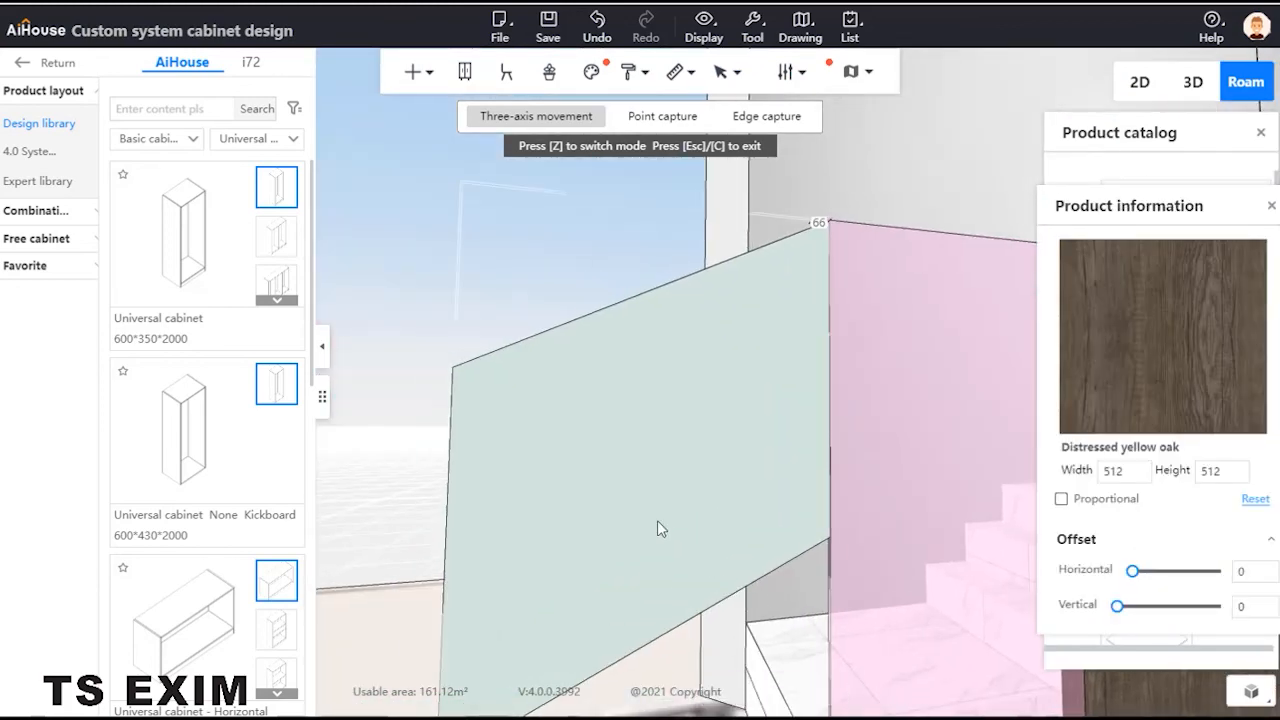
right_click_drag(657, 528, 583, 338)
left_click(583, 338)
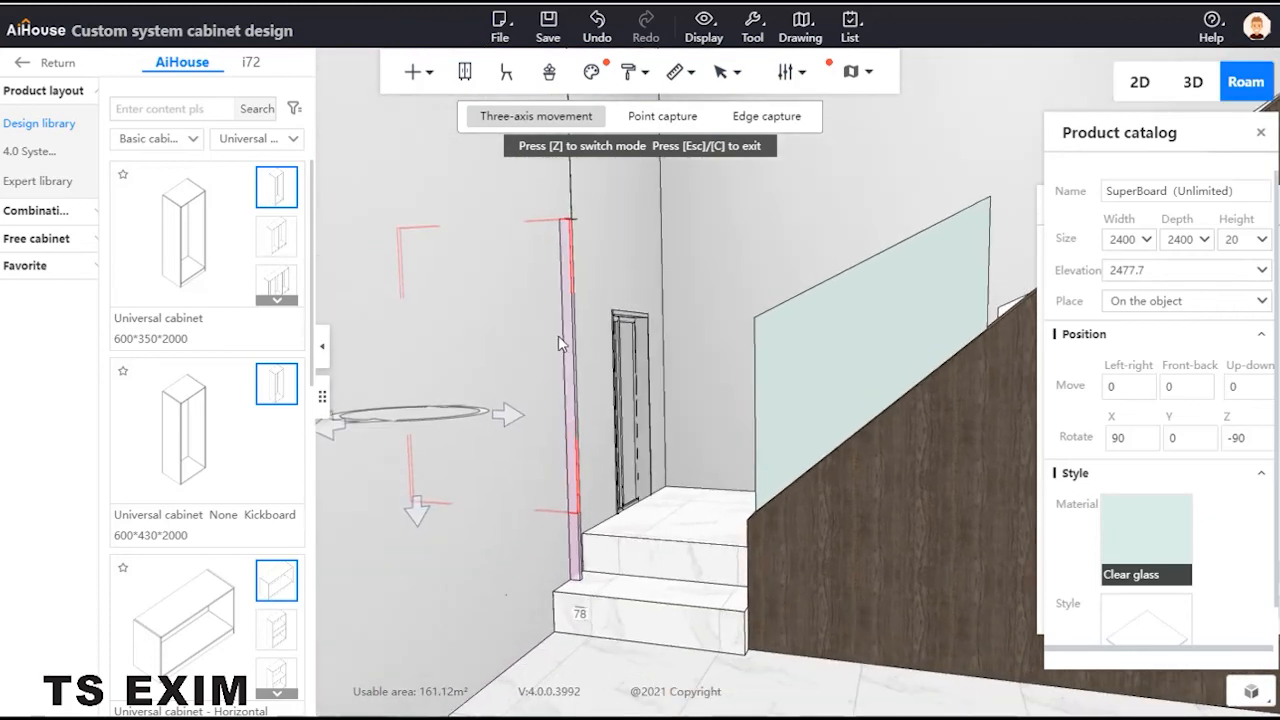
left_click_drag(514, 422, 912, 422)
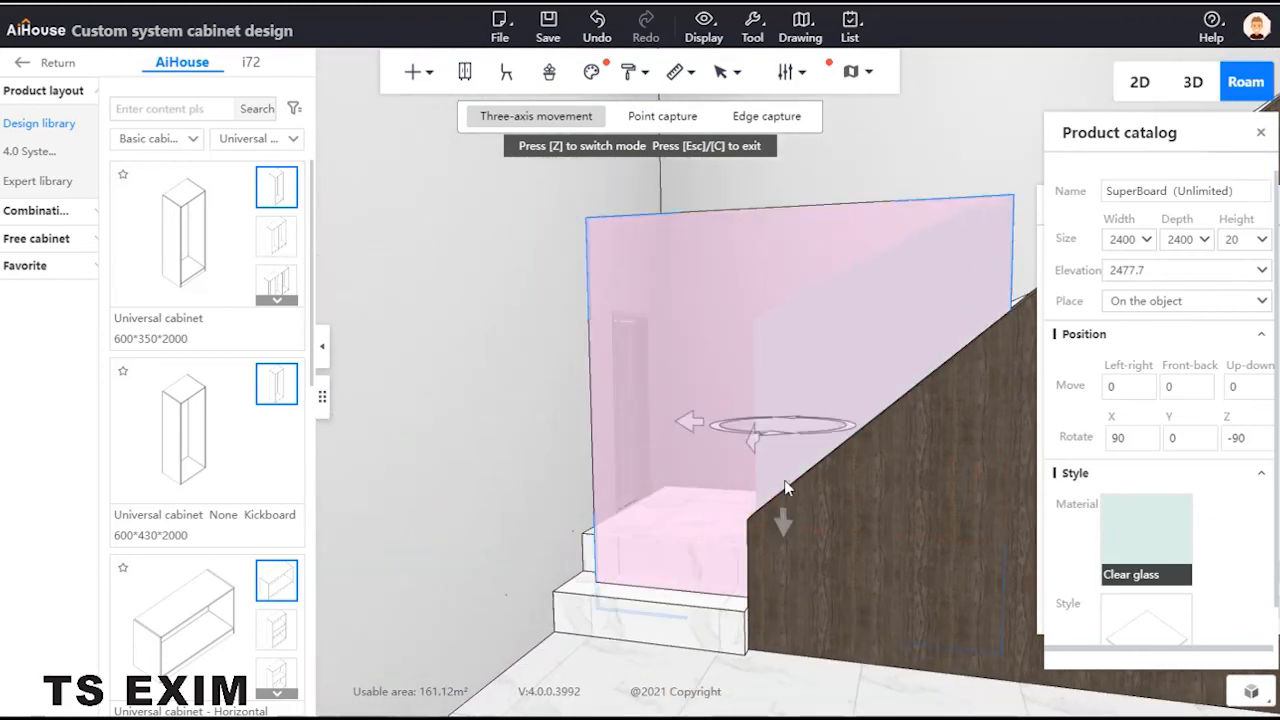
right_click_drag(1005, 500, 860, 484)
left_click_drag(351, 436, 705, 424)
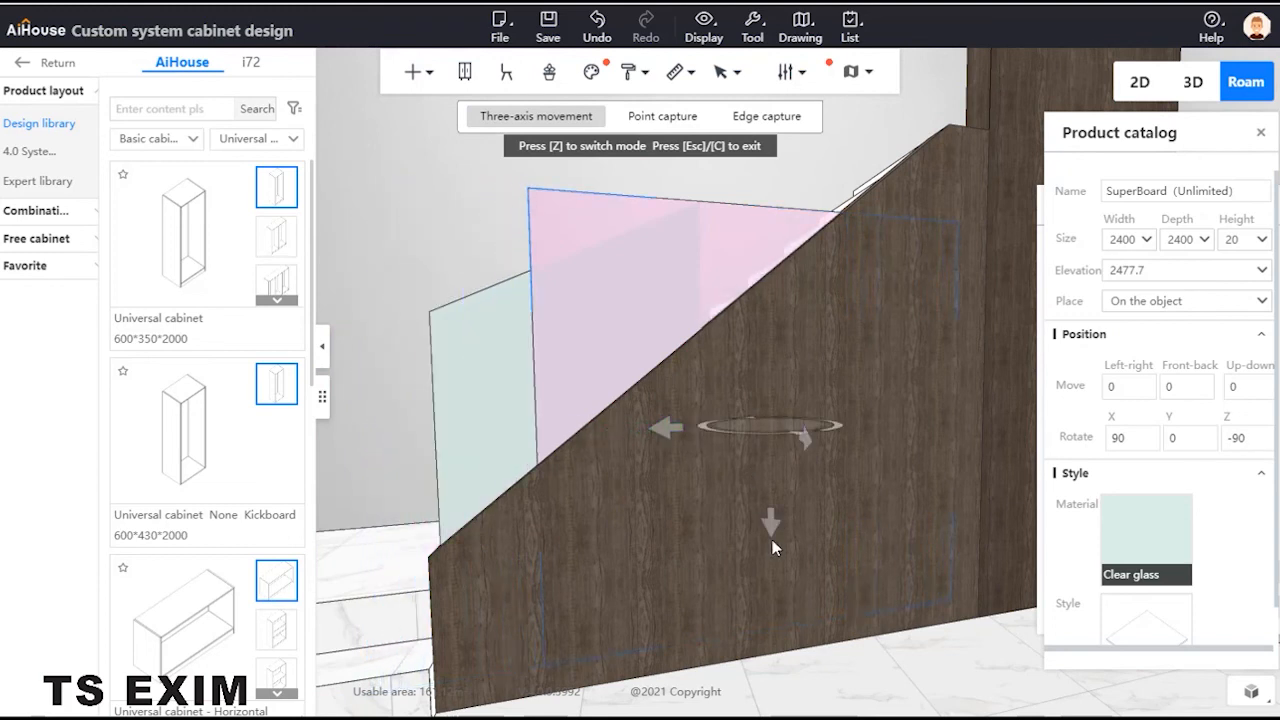
Step: Raise the copied glass board to elevation 3283.5 and shift it back along the slope towards the first board
left_click_drag(775, 526, 769, 385)
left_click_drag(662, 280, 598, 296)
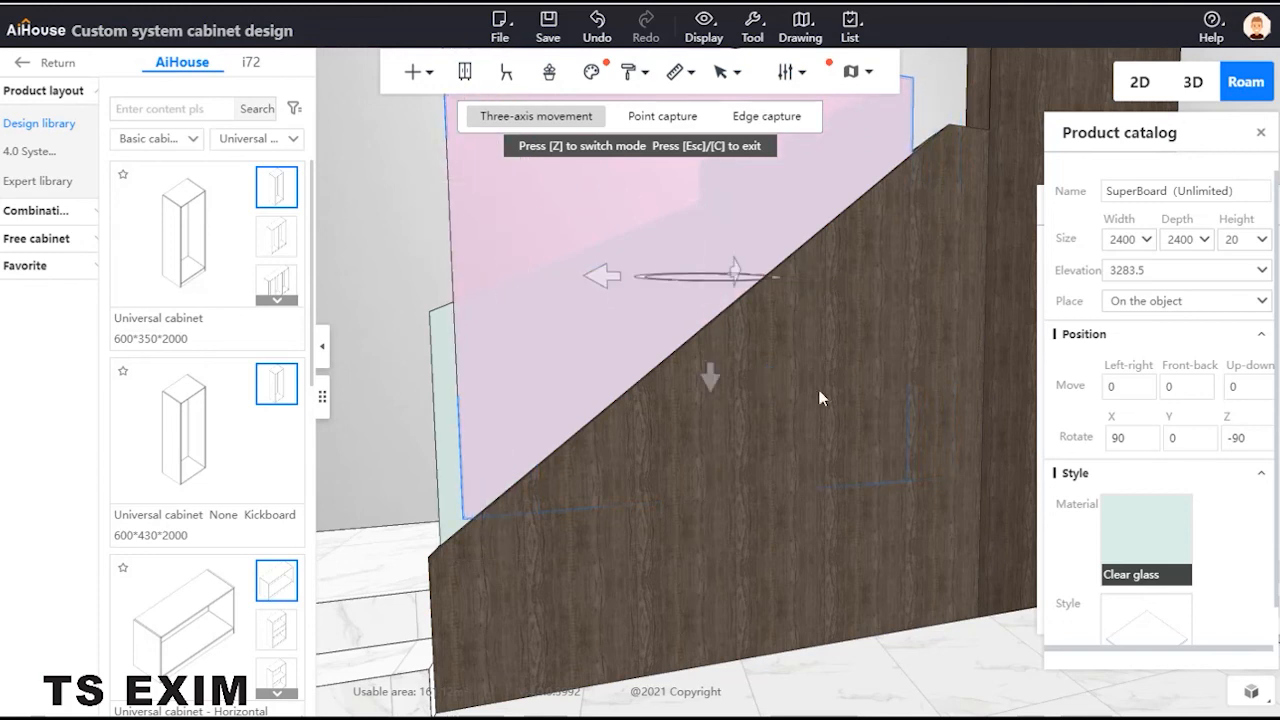
left_click(821, 434)
left_click_drag(821, 434, 898, 260)
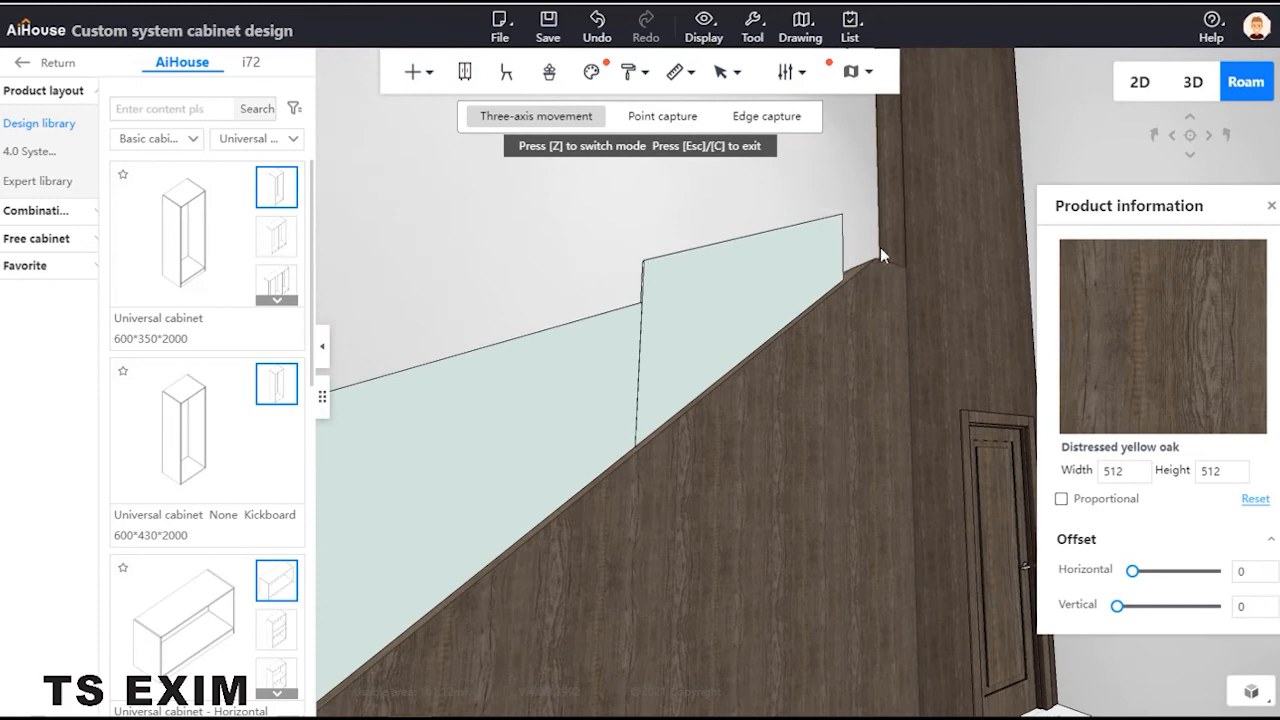
Step: Lower the upper glass board to elevation 3075.1 and bring the lower board down slightly
left_click(739, 318)
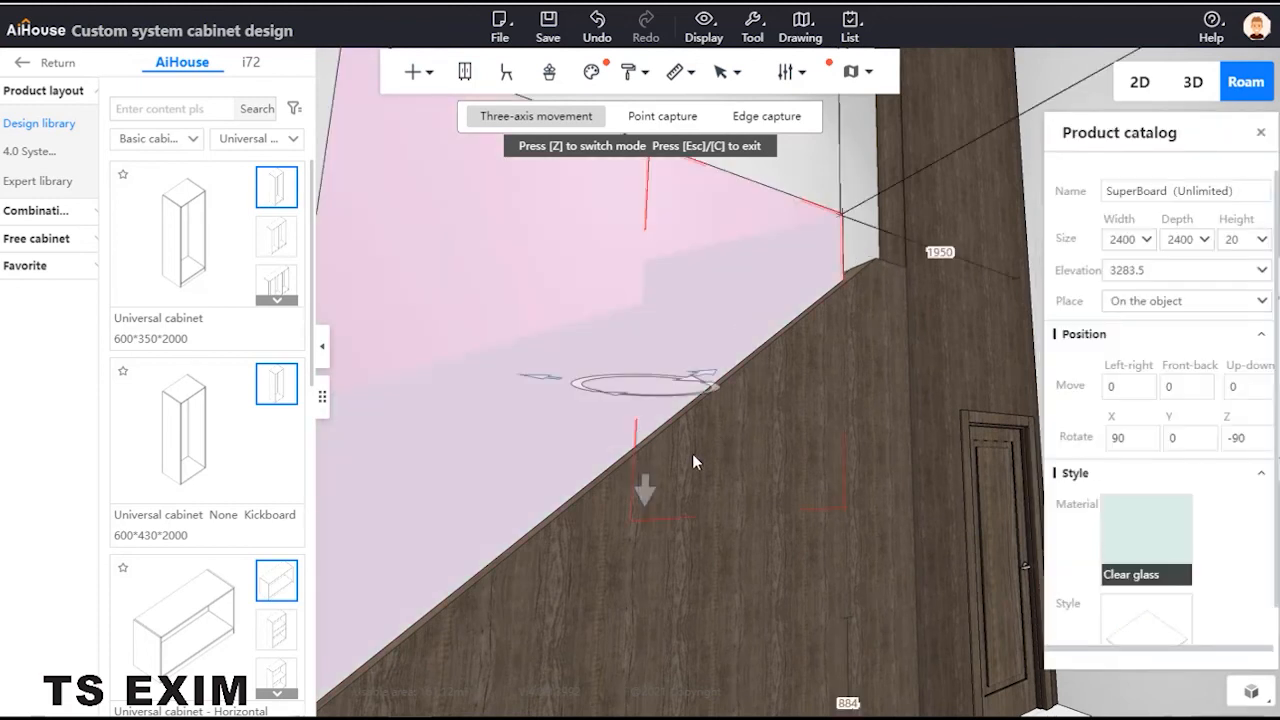
left_click_drag(649, 494, 656, 542)
left_click(800, 545)
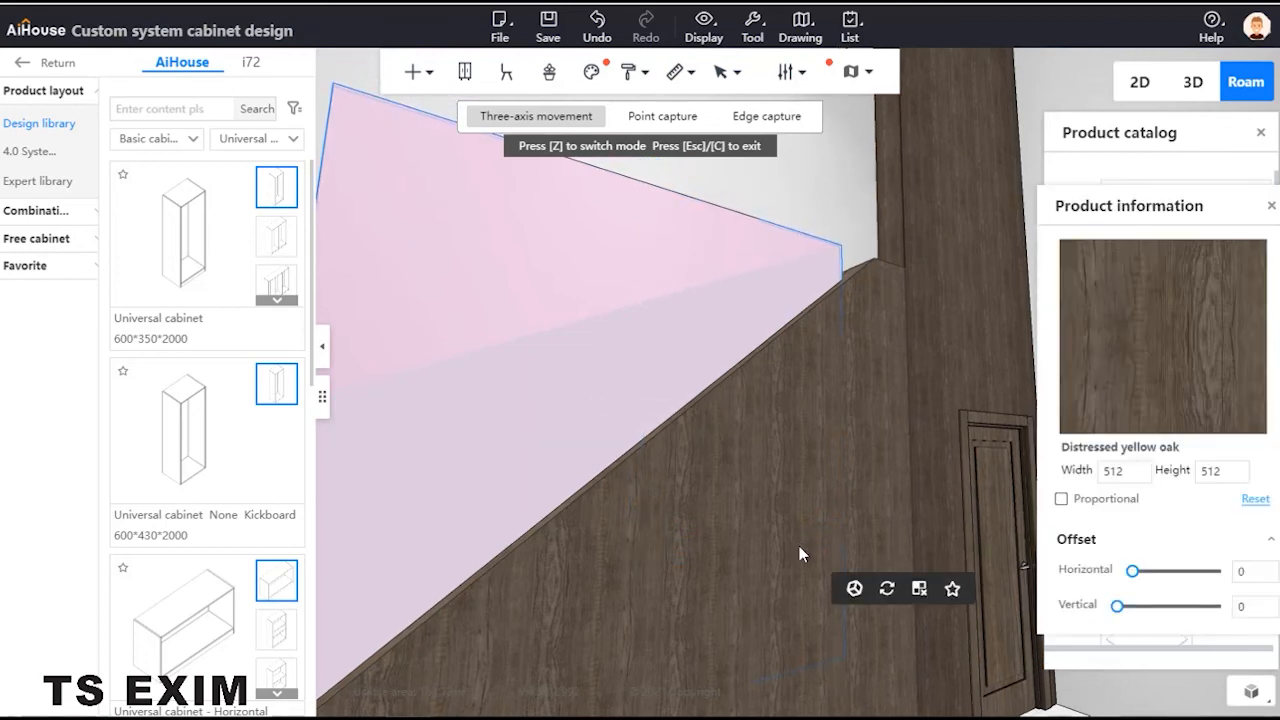
scroll(792, 480, "down", 2)
left_click(596, 488)
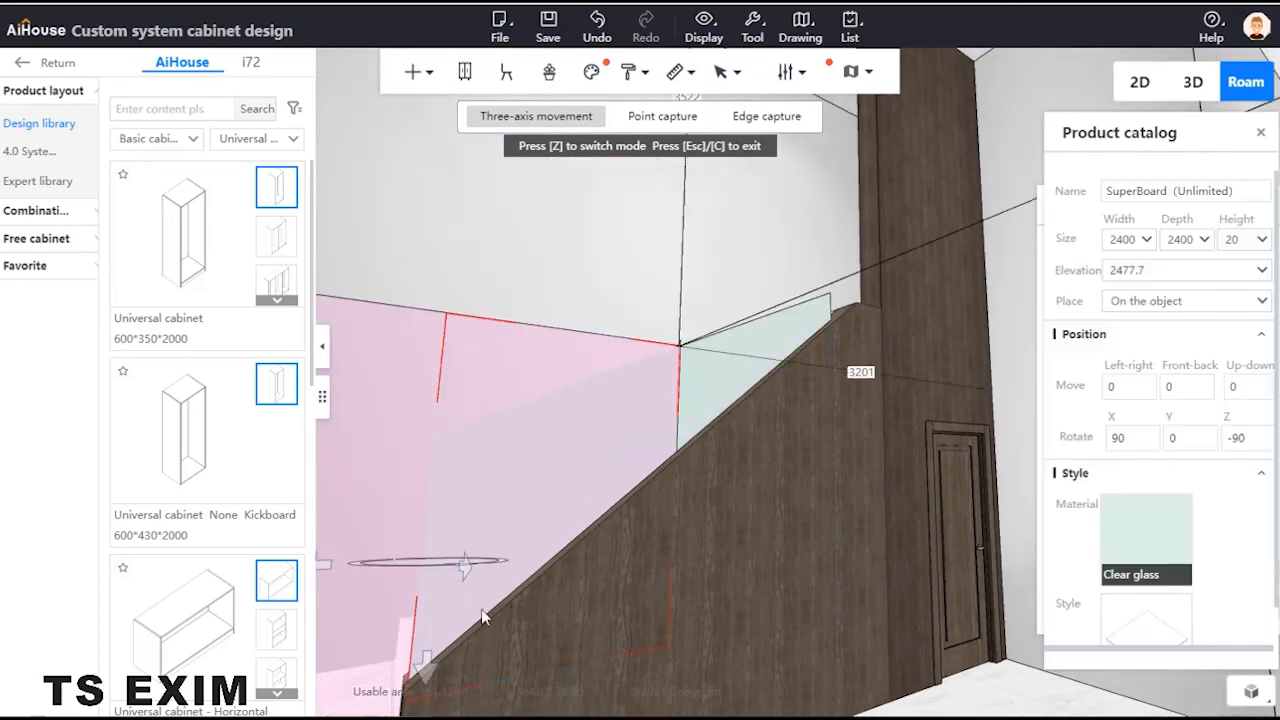
left_click_drag(433, 678, 440, 714)
Step: Lower the upper glass board a little more to align its top edge with the lower board, and leave the cabinet design environment
left_click(718, 367)
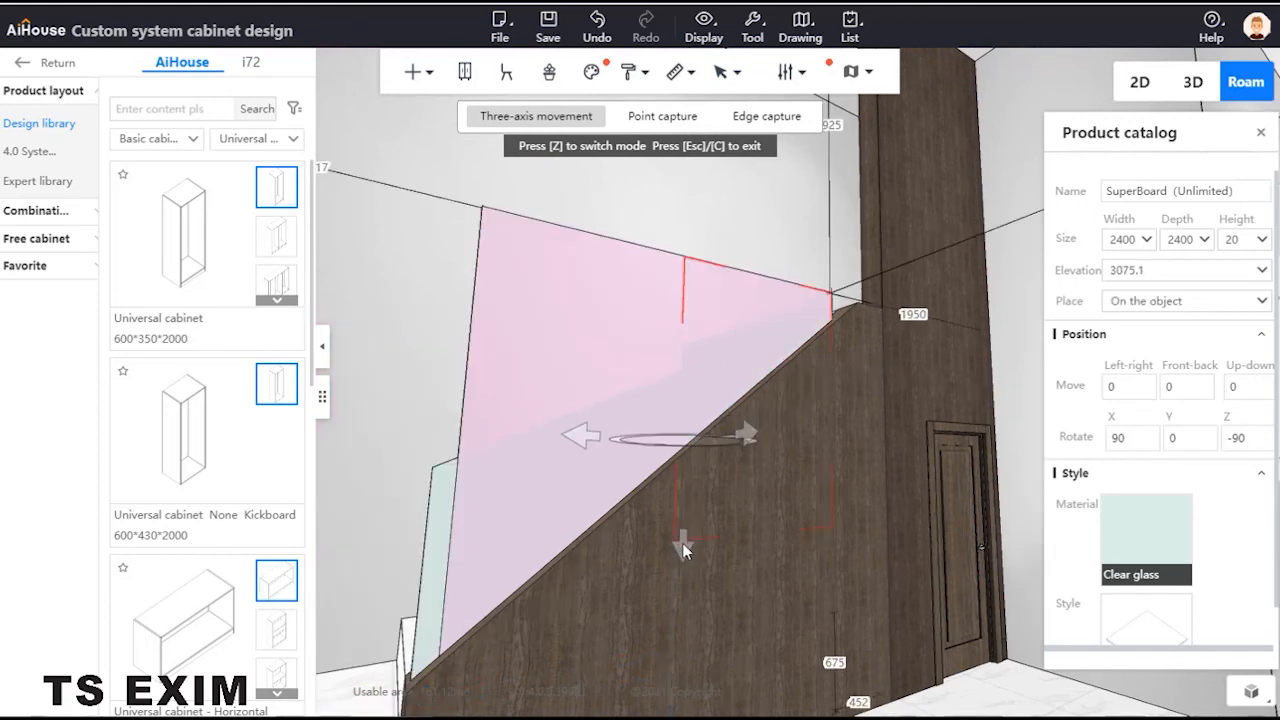
left_click_drag(683, 548, 692, 570)
left_click(801, 578)
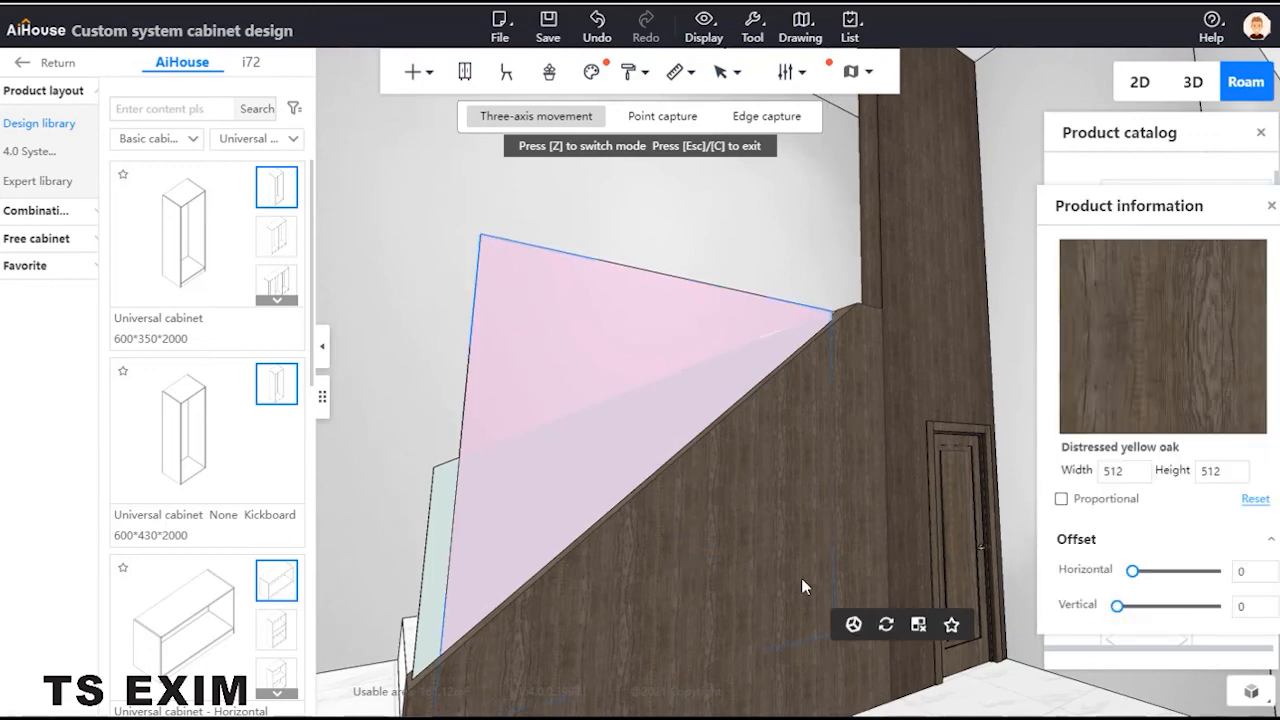
left_click(790, 584)
left_click(763, 258)
left_click_drag(763, 258, 814, 566)
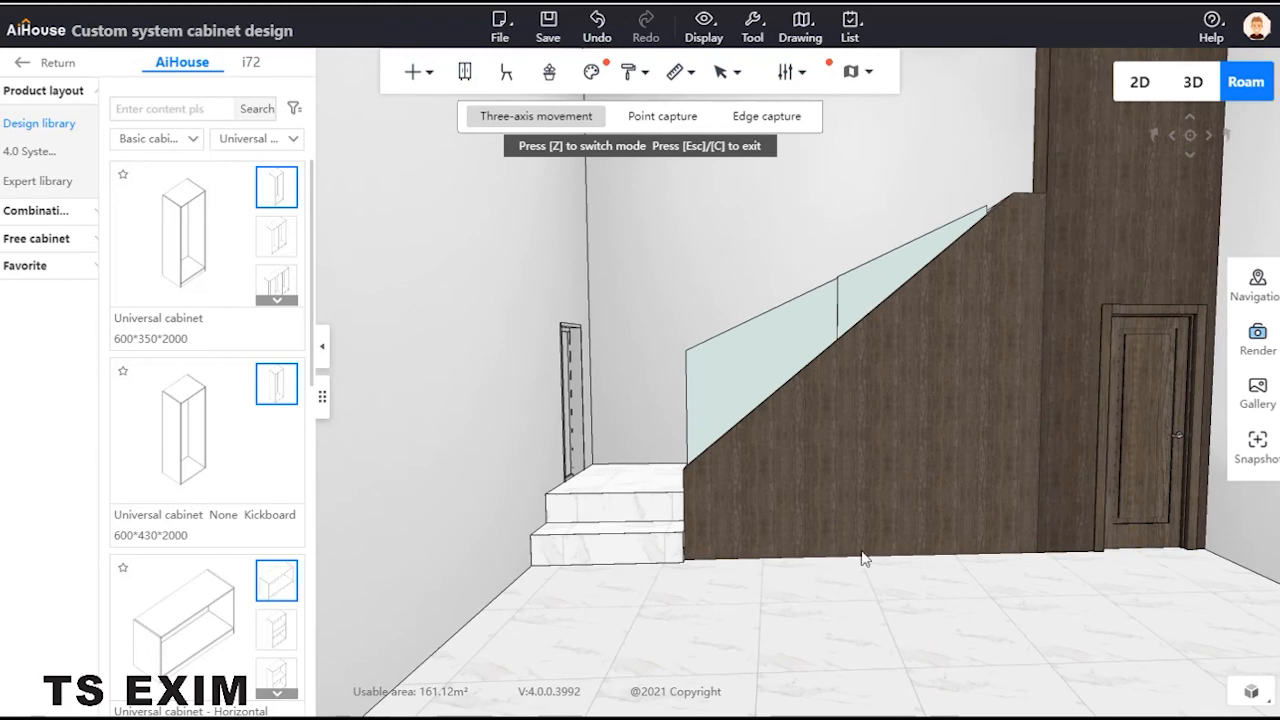
left_click(40, 64)
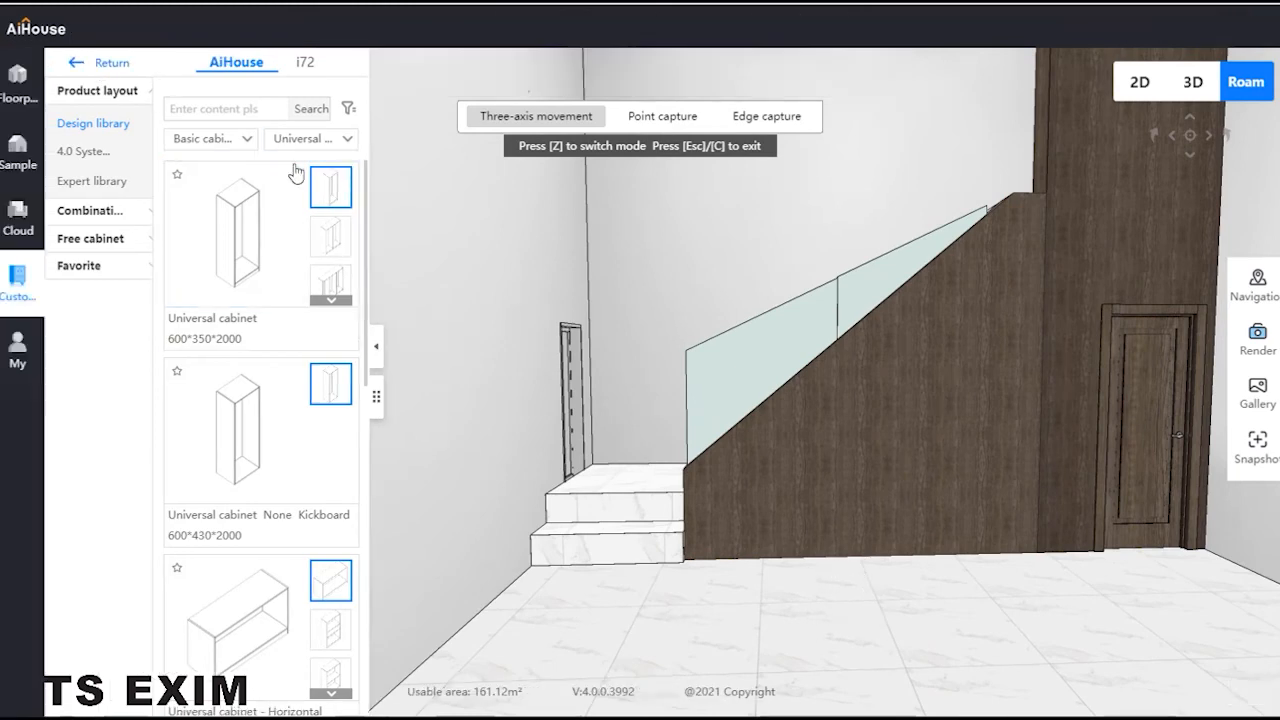